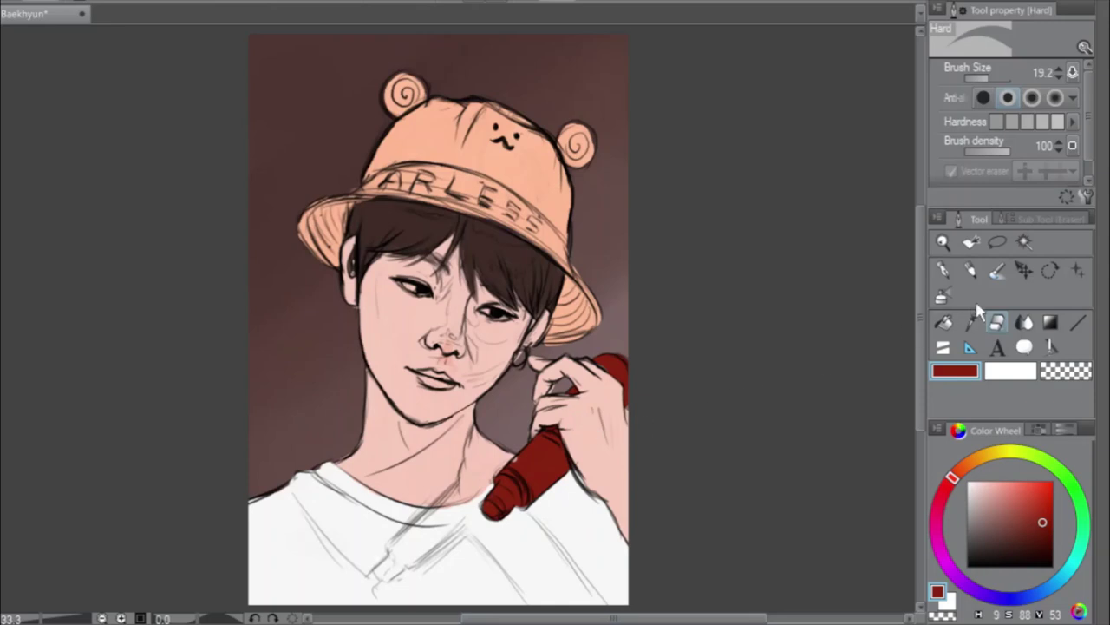
# Airbrush soft shadows over the nose bridge, right cheek and chin with the Soft airbrush, size 144.5, in pink H 11, S 41, V 81
pyautogui.click(997, 271)
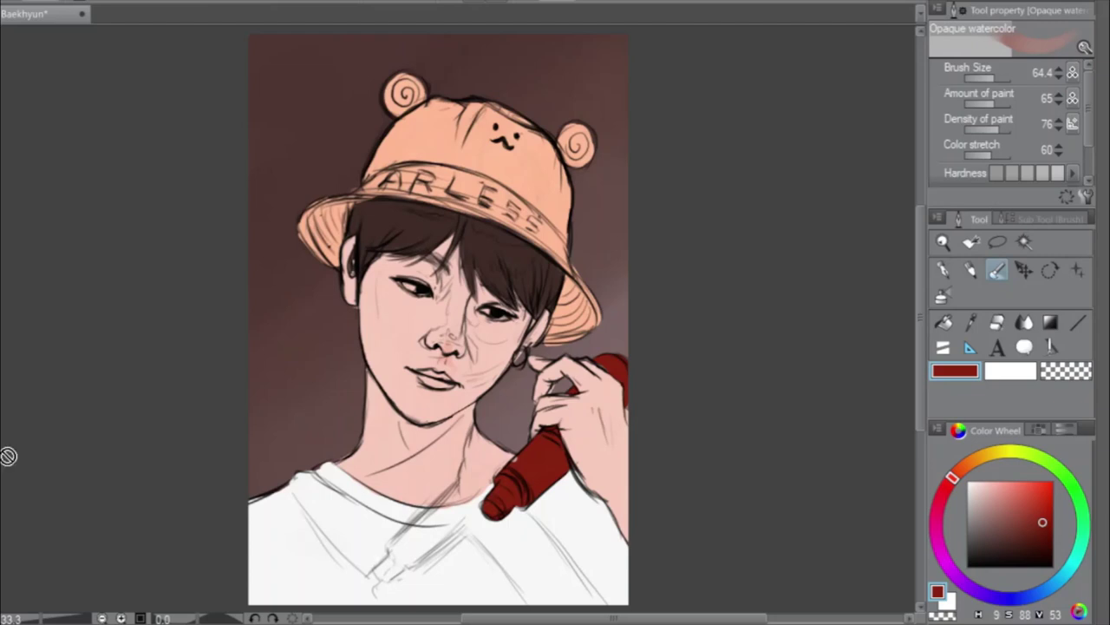
pyautogui.keyDown('alt'); pyautogui.click(415, 319); pyautogui.keyUp('alt')
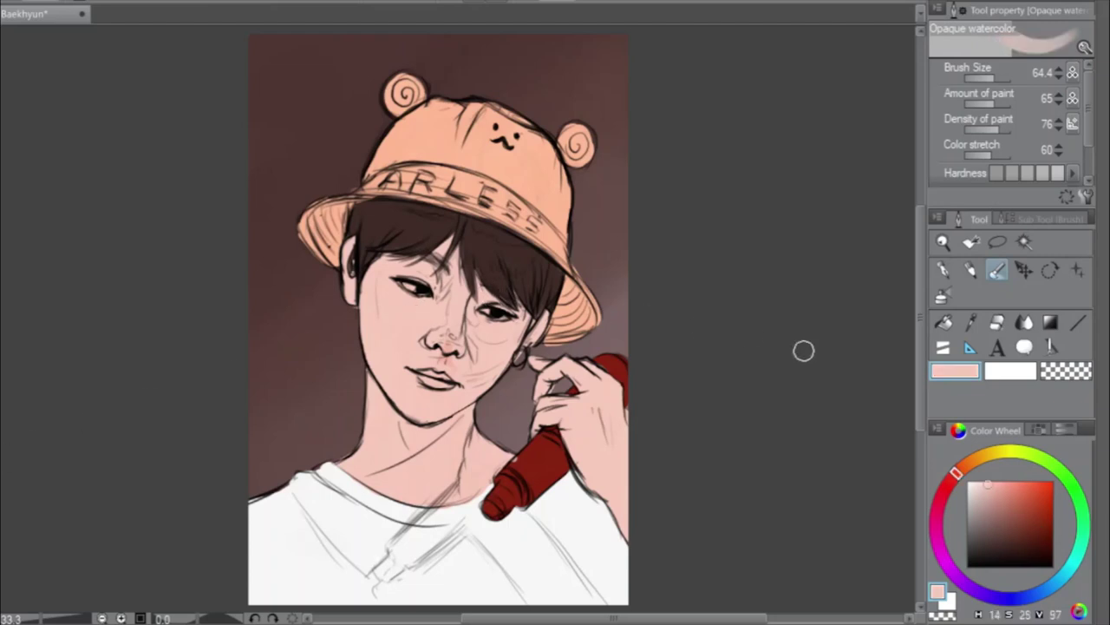
pyautogui.moveTo(960, 480); pyautogui.dragTo(1002, 487)
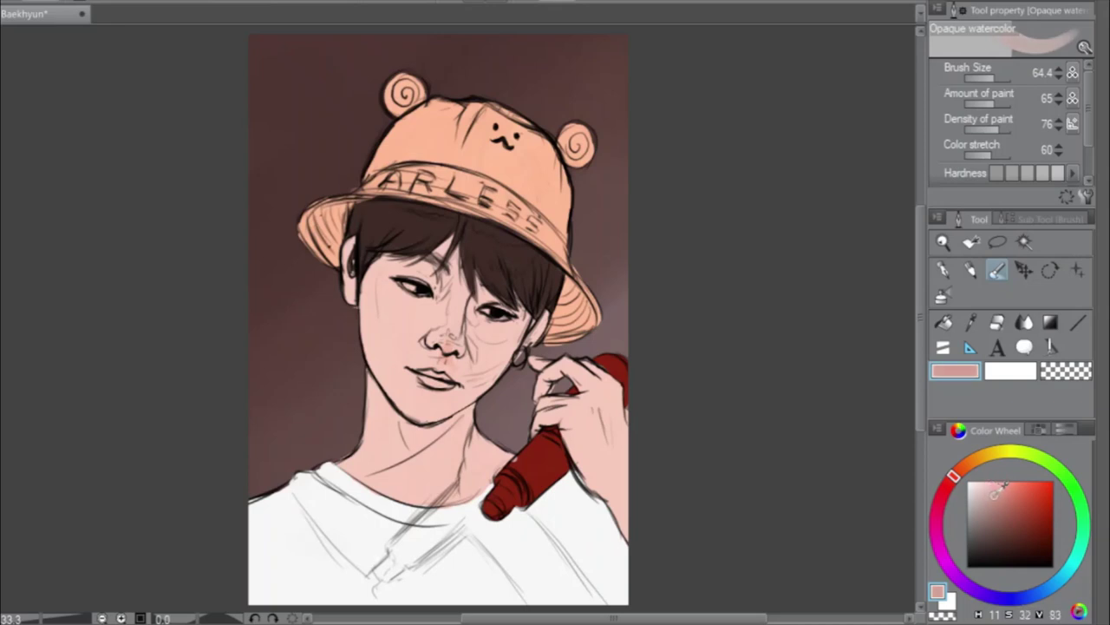
pyautogui.click(944, 295)
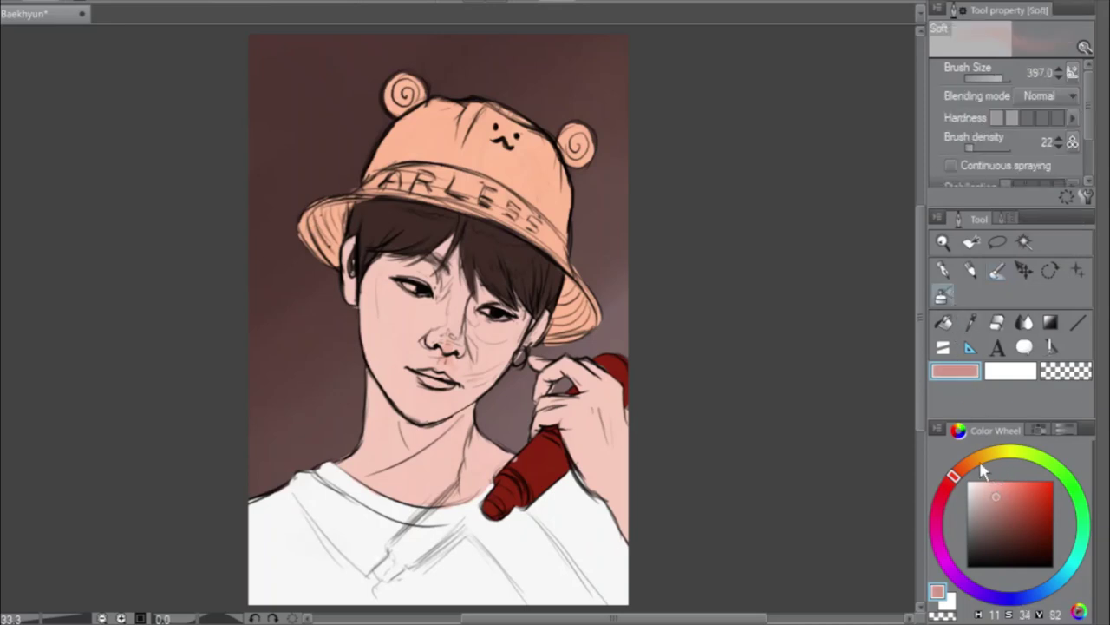
pyautogui.click(999, 495)
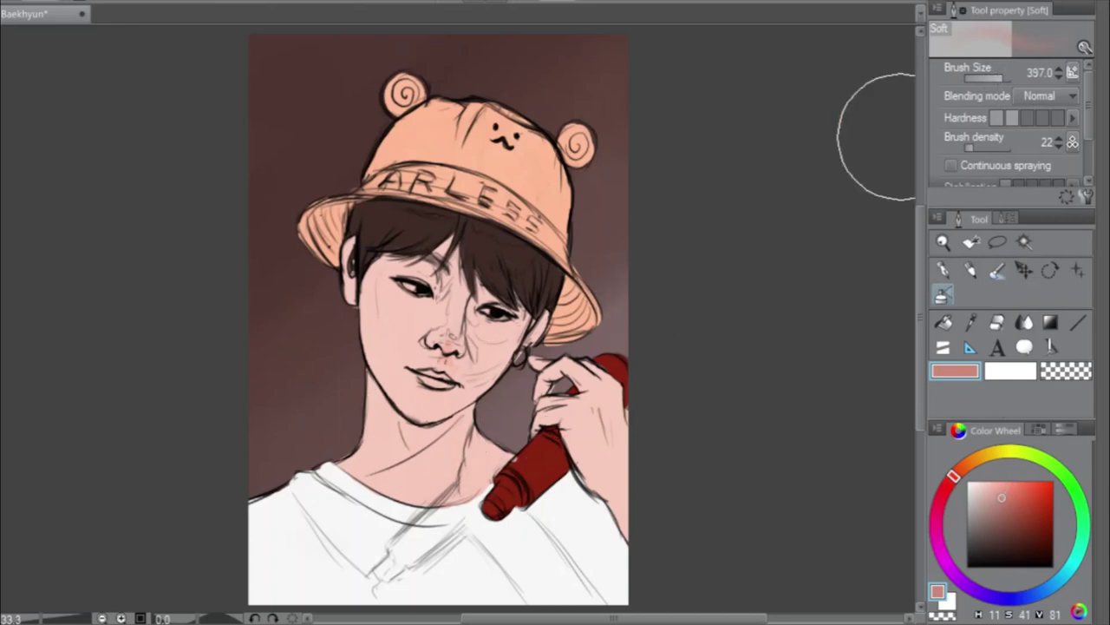
pyautogui.click(1003, 78)
pyautogui.moveTo(1002, 78); pyautogui.dragTo(1000, 80)
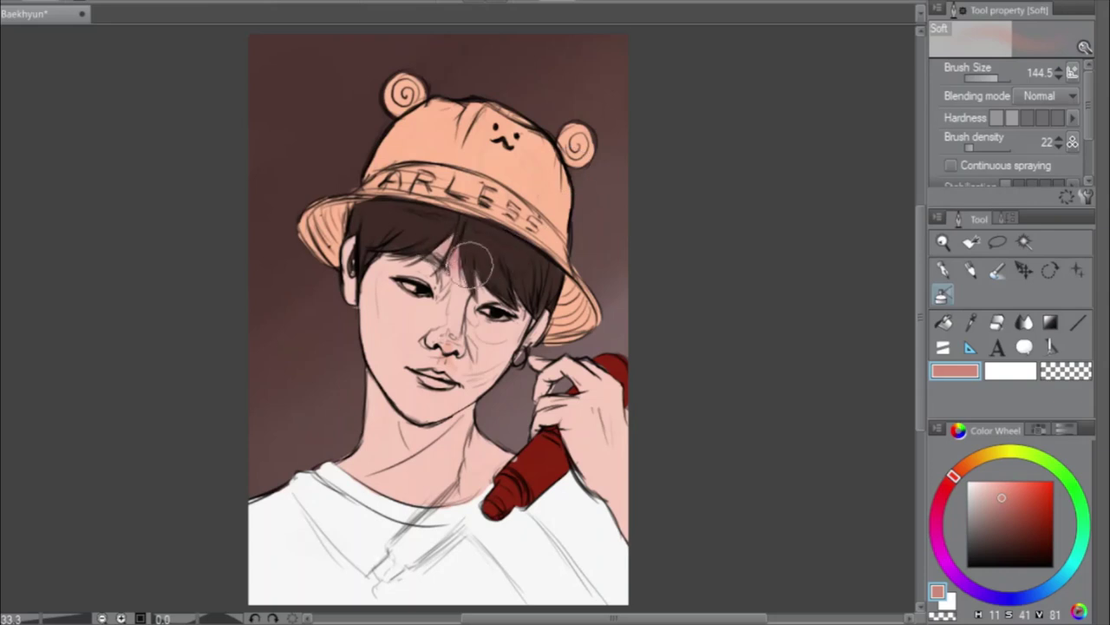
pyautogui.moveTo(463, 284)
pyautogui.mouseDown()
pyautogui.moveTo(493, 297)
pyautogui.moveTo(541, 309)
pyautogui.mouseUp()
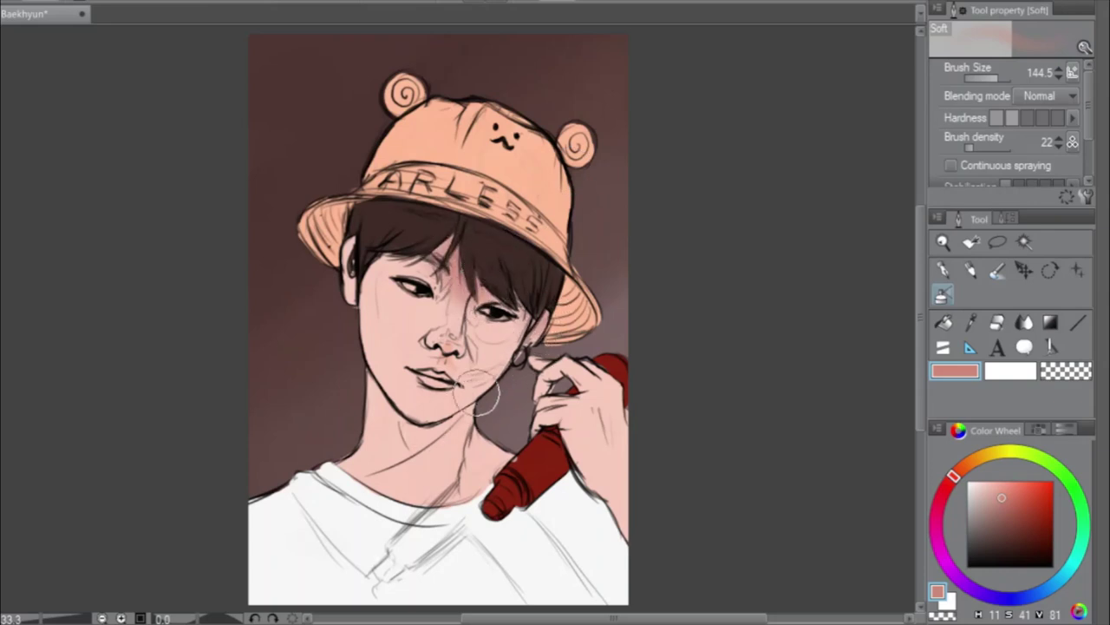
pyautogui.moveTo(446, 406)
pyautogui.mouseDown()
pyautogui.moveTo(469, 399)
pyautogui.moveTo(430, 408)
pyautogui.mouseUp()
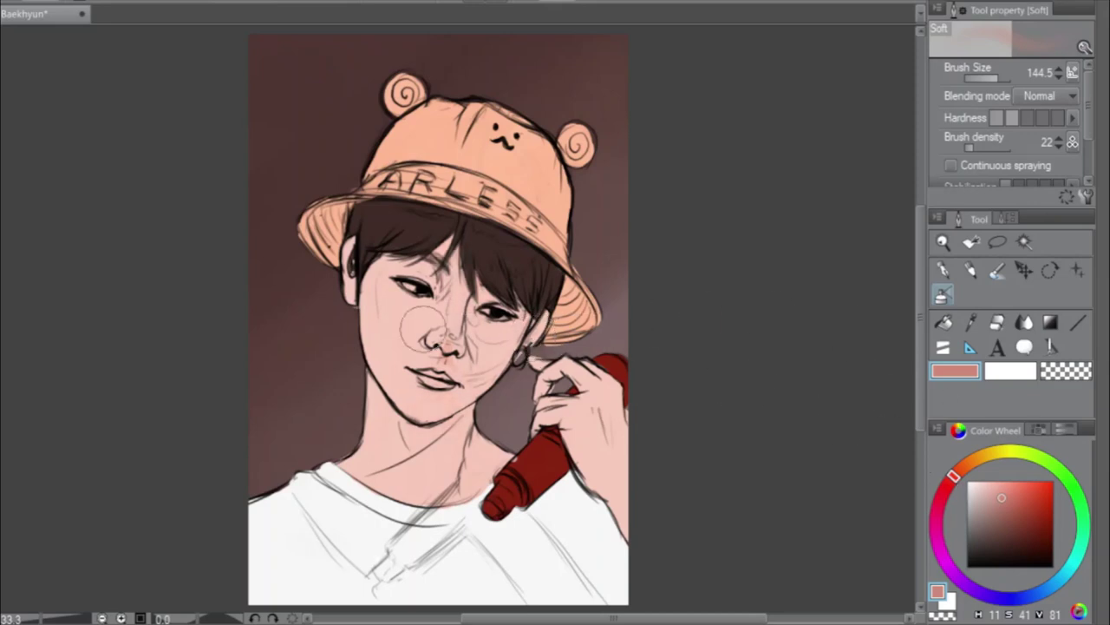
# Deepen the face's right side and jaw with skin tone H 14, S 46, V 81, and shade around the eyes at brush size 78.8
pyautogui.keyDown('alt'); pyautogui.click(396, 314); pyautogui.keyUp('alt')
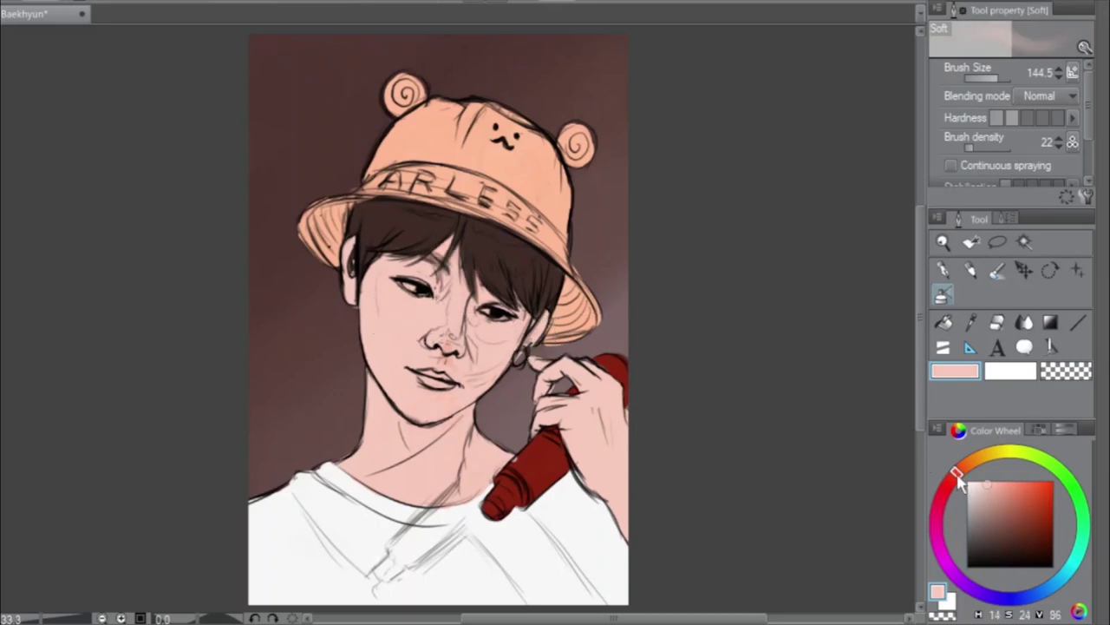
pyautogui.click(994, 484)
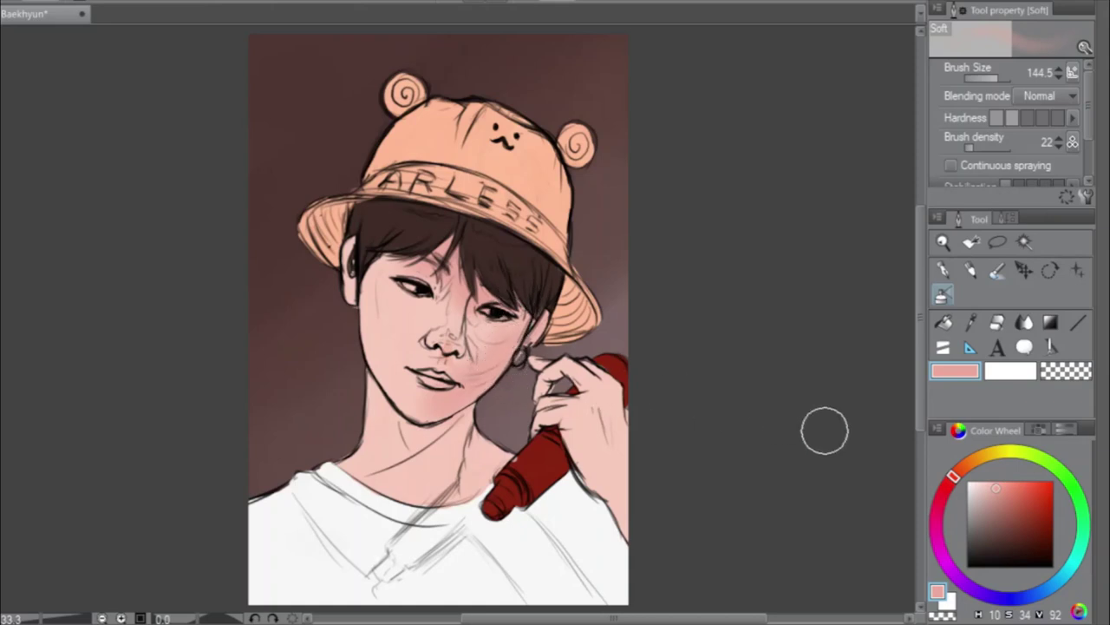
pyautogui.click(1003, 497)
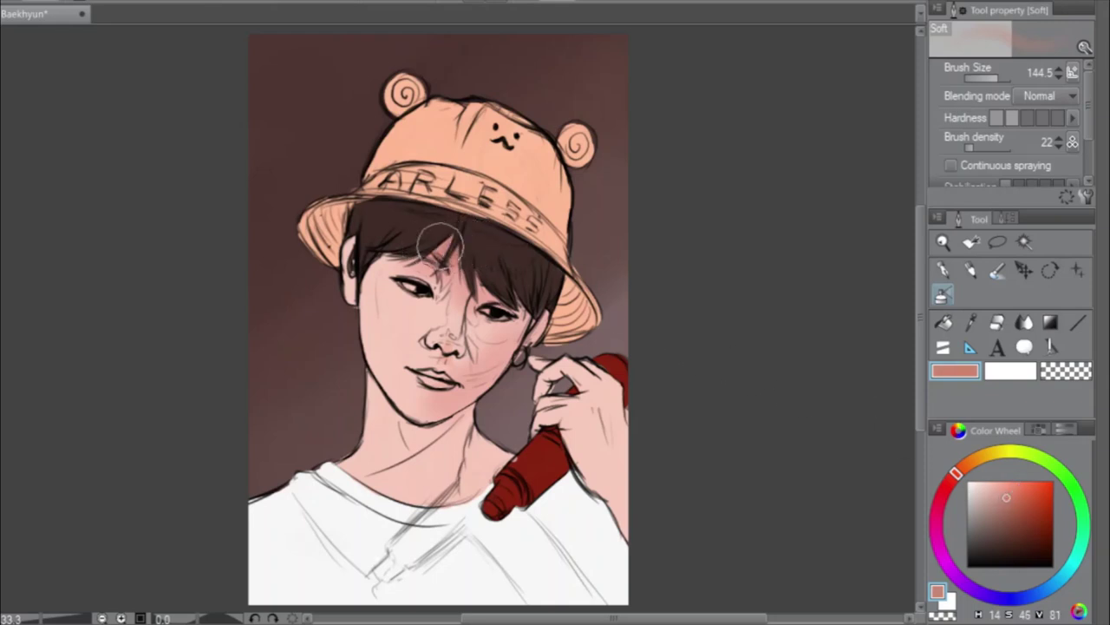
pyautogui.moveTo(538, 309)
pyautogui.mouseDown()
pyautogui.moveTo(488, 386)
pyautogui.moveTo(438, 416)
pyautogui.moveTo(381, 425)
pyautogui.moveTo(489, 400)
pyautogui.mouseUp()
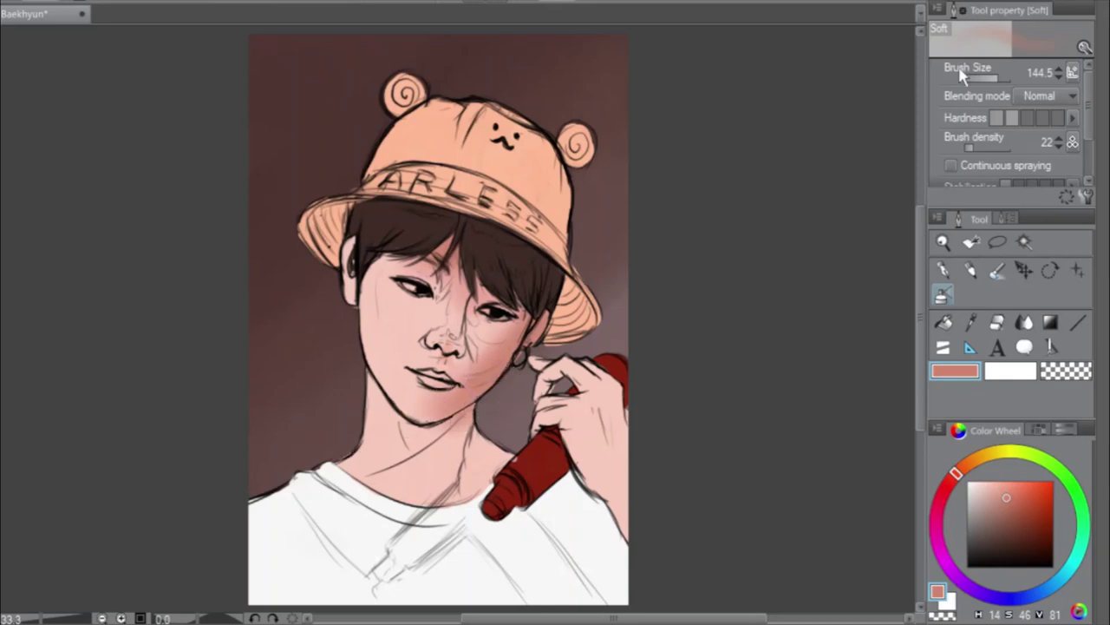
pyautogui.moveTo(1000, 80); pyautogui.dragTo(995, 80)
pyautogui.moveTo(419, 276)
pyautogui.mouseDown()
pyautogui.moveTo(415, 296)
pyautogui.moveTo(440, 282)
pyautogui.mouseUp()
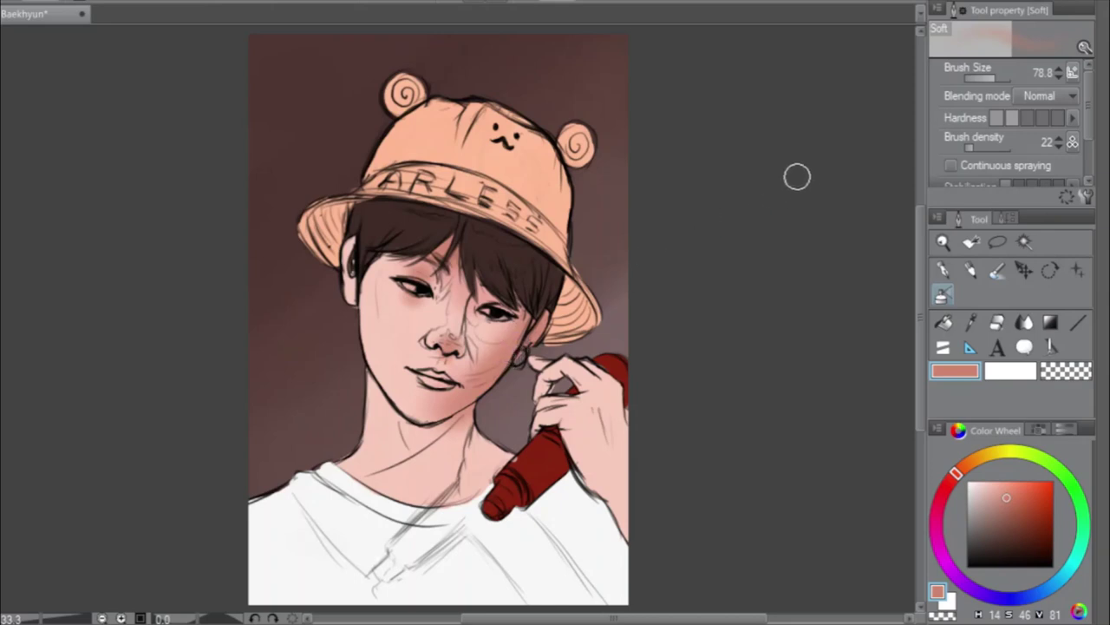
# Shade the left edge of the face and the neck with the Soft airbrush at size 216.5 in muted pink H 12, S 32, V 84
pyautogui.keyDown('alt'); pyautogui.click(399, 325); pyautogui.keyUp('alt')
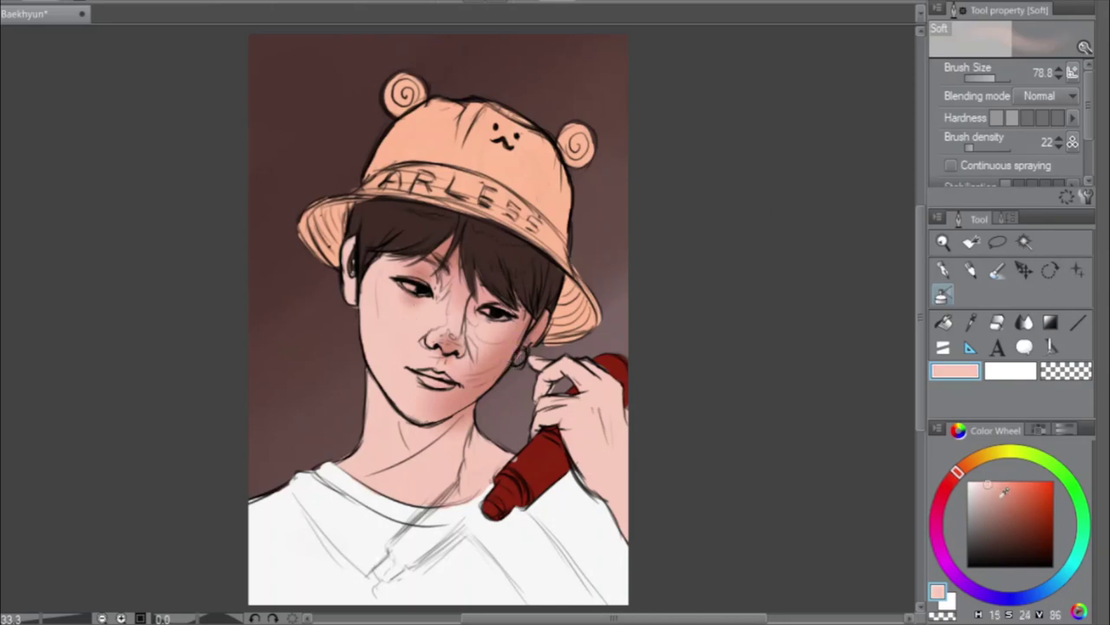
pyautogui.moveTo(1002, 494); pyautogui.dragTo(997, 487)
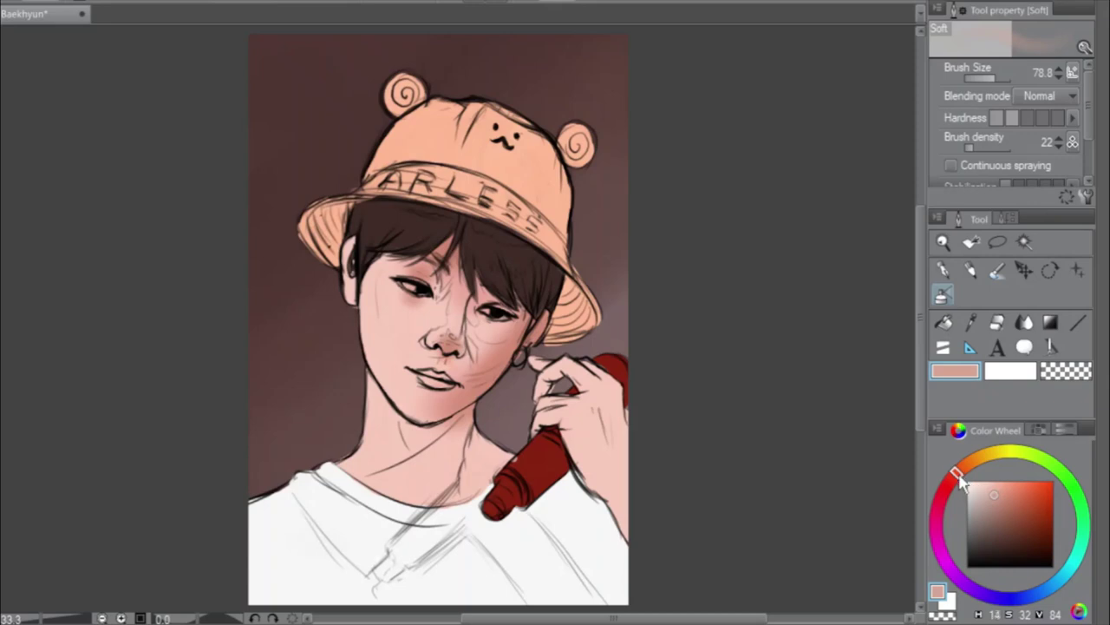
pyautogui.click(960, 480)
pyautogui.moveTo(1002, 80); pyautogui.dragTo(1011, 79)
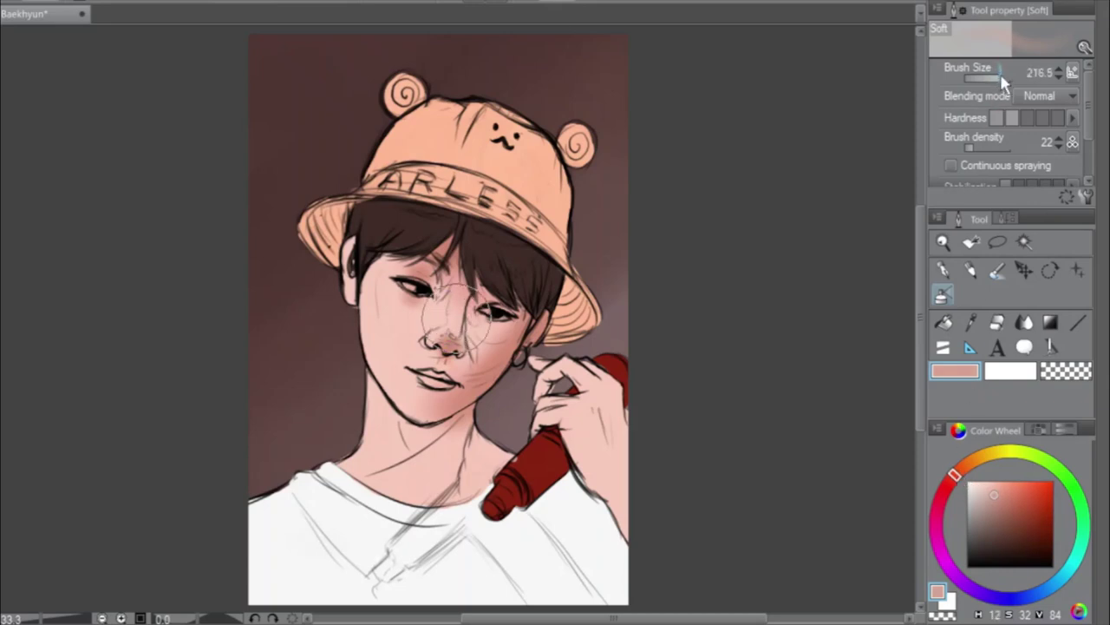
pyautogui.moveTo(358, 318)
pyautogui.mouseDown()
pyautogui.moveTo(378, 389)
pyautogui.moveTo(353, 328)
pyautogui.moveTo(366, 397)
pyautogui.moveTo(354, 394)
pyautogui.moveTo(351, 430)
pyautogui.mouseUp()
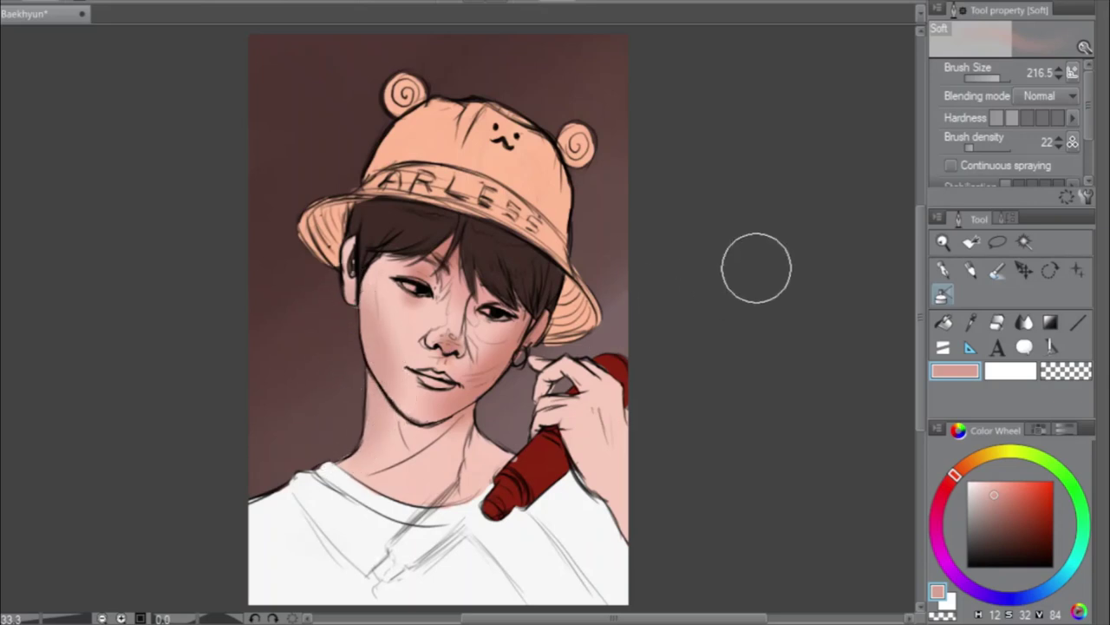
pyautogui.moveTo(342, 283)
pyautogui.mouseDown()
pyautogui.moveTo(360, 381)
pyautogui.moveTo(382, 422)
pyautogui.moveTo(340, 327)
pyautogui.moveTo(379, 419)
pyautogui.moveTo(360, 265)
pyautogui.moveTo(387, 392)
pyautogui.moveTo(495, 406)
pyautogui.moveTo(499, 348)
pyautogui.moveTo(476, 345)
pyautogui.moveTo(508, 339)
pyautogui.mouseUp()
# Refine the shading around the eyes and temple at brush size 52.6, using light and dark skin tones sampled from the face
pyautogui.keyDown('alt'); pyautogui.click(508, 338); pyautogui.keyUp('alt')
pyautogui.moveTo(998, 78); pyautogui.dragTo(989, 78)
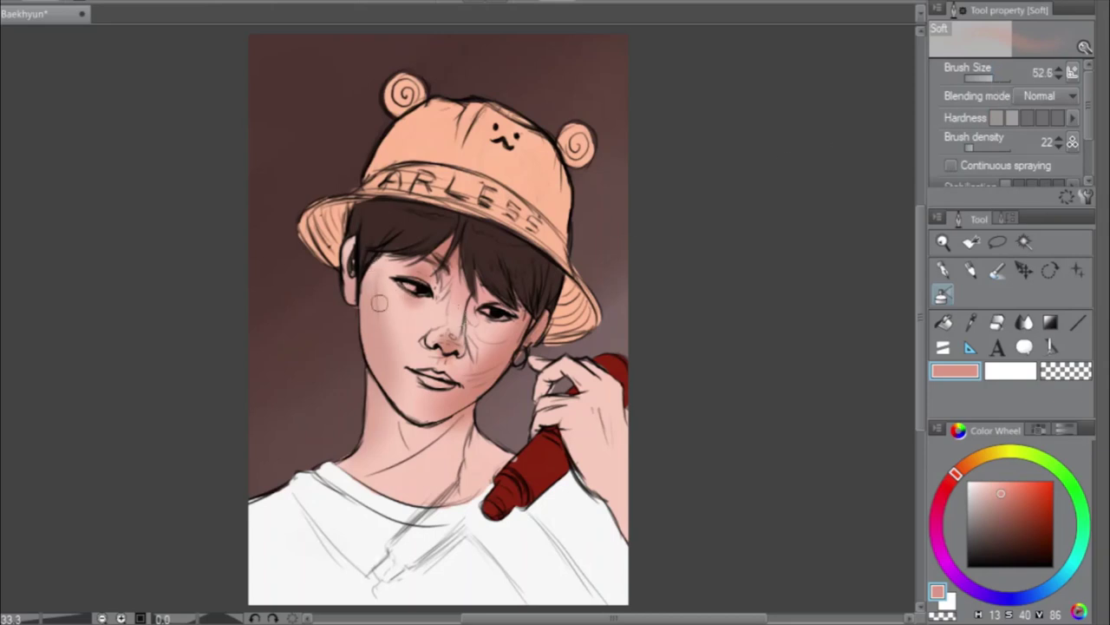
pyautogui.keyDown('alt'); pyautogui.click(414, 314); pyautogui.keyUp('alt')
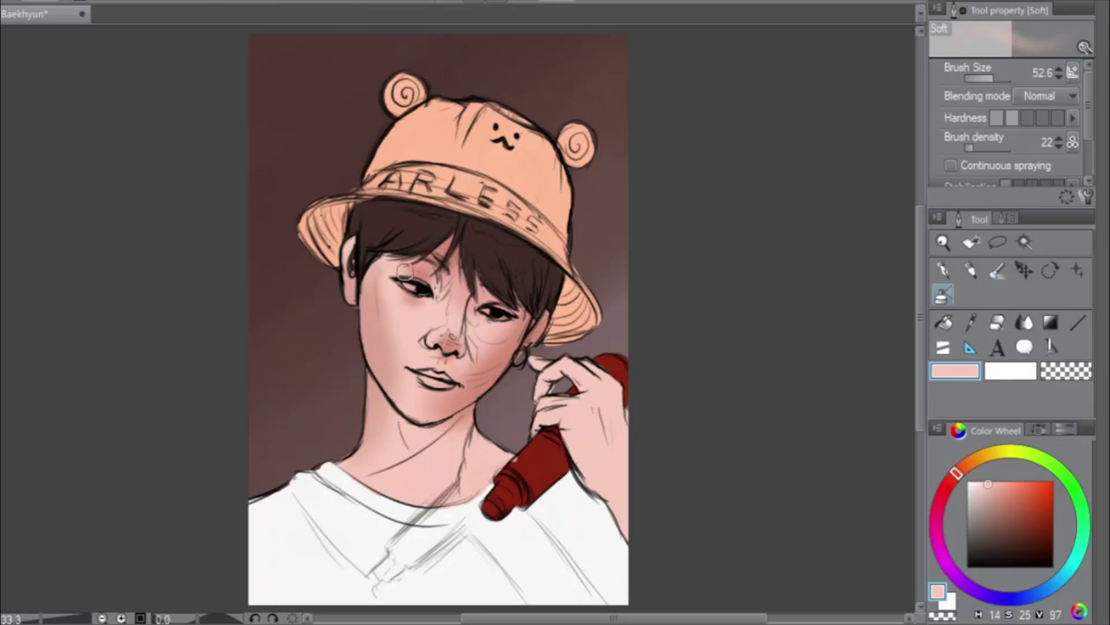
pyautogui.keyDown('alt'); pyautogui.click(378, 282); pyautogui.keyUp('alt')
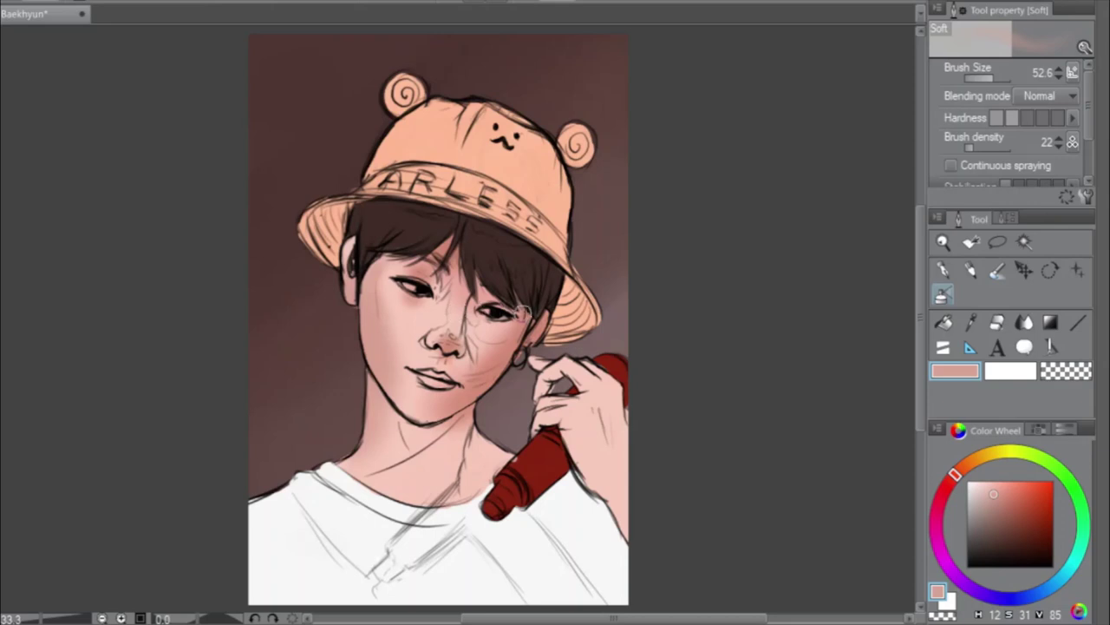
# Shade the hand and wrist with the cheek tone H 13, S 40, V 86, varying the airbrush size between 64.4 and 144.5
pyautogui.keyDown('alt'); pyautogui.click(505, 344); pyautogui.keyUp('alt')
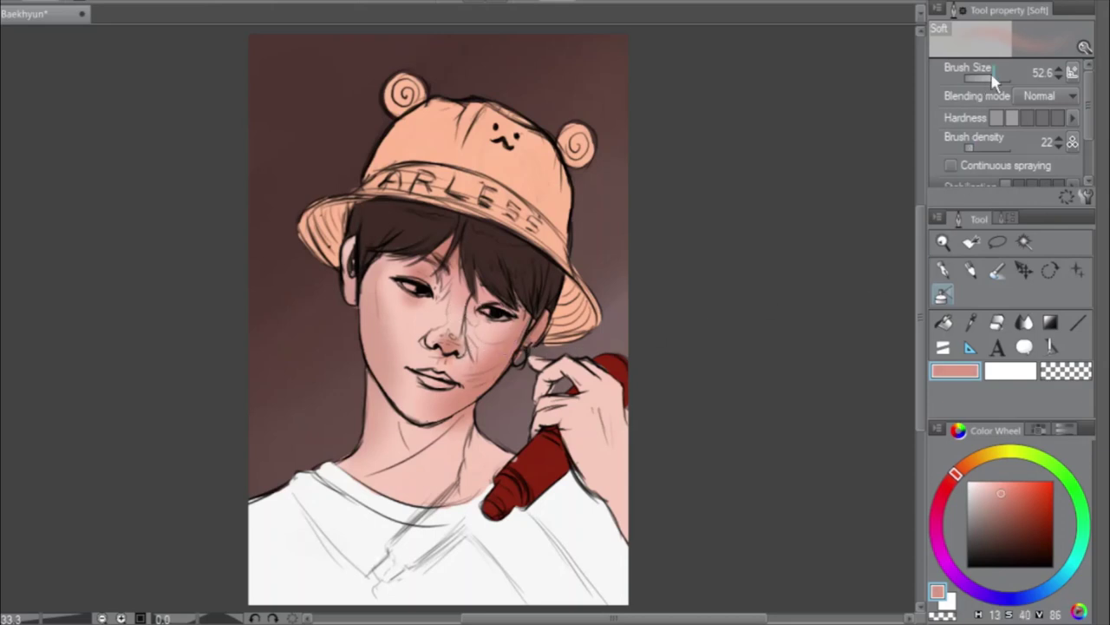
pyautogui.moveTo(987, 78); pyautogui.dragTo(996, 81)
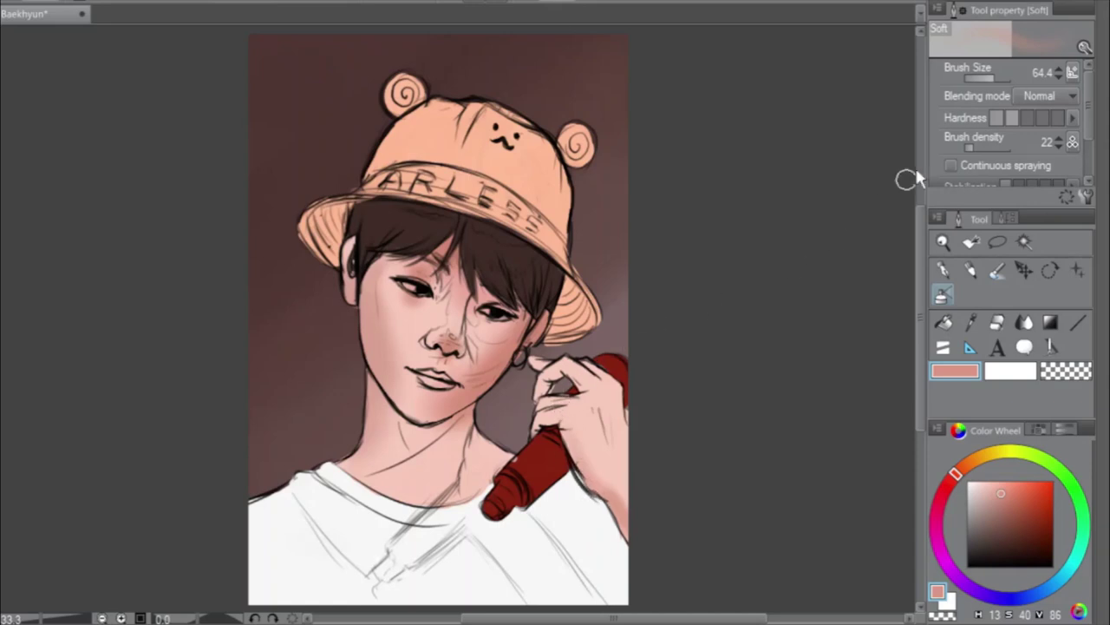
pyautogui.moveTo(994, 77); pyautogui.dragTo(998, 80)
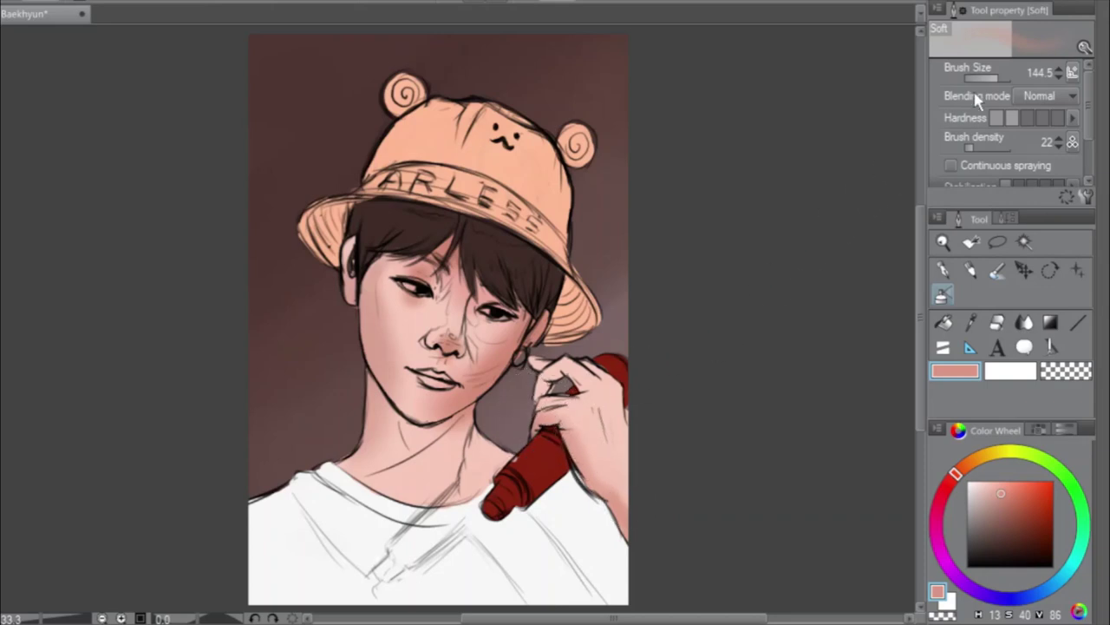
pyautogui.moveTo(1002, 82); pyautogui.dragTo(993, 81)
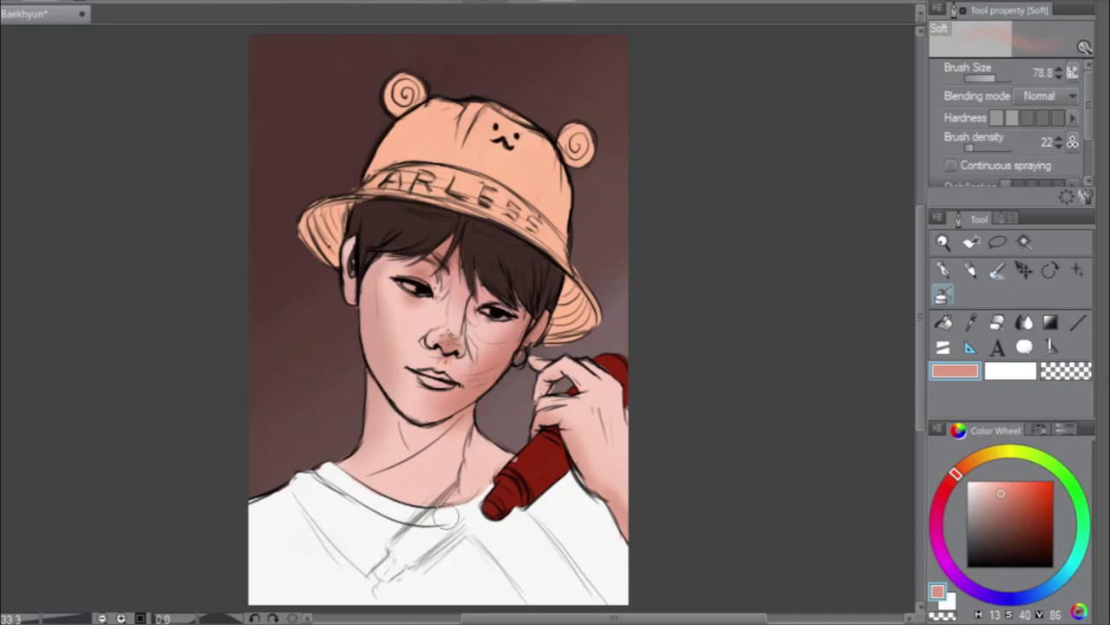
# Paint the earring with the shirt's white (H 0, S 0, V 97) using the Opaque watercolor brush at size 43.0
pyautogui.keyDown('alt'); pyautogui.click(475, 568); pyautogui.keyUp('alt')
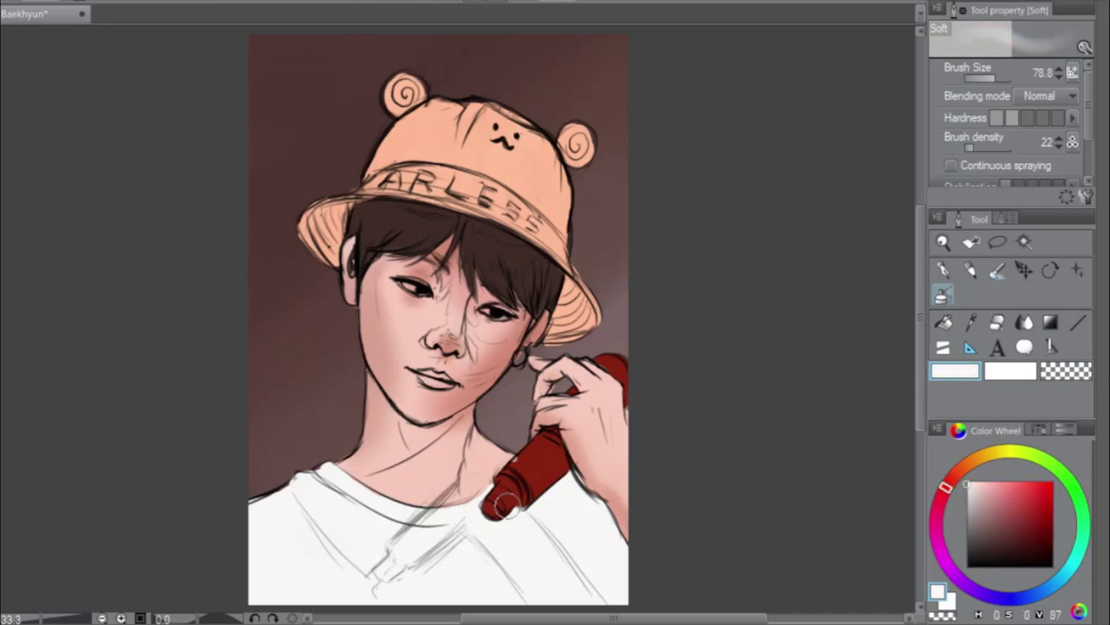
pyautogui.click(995, 272)
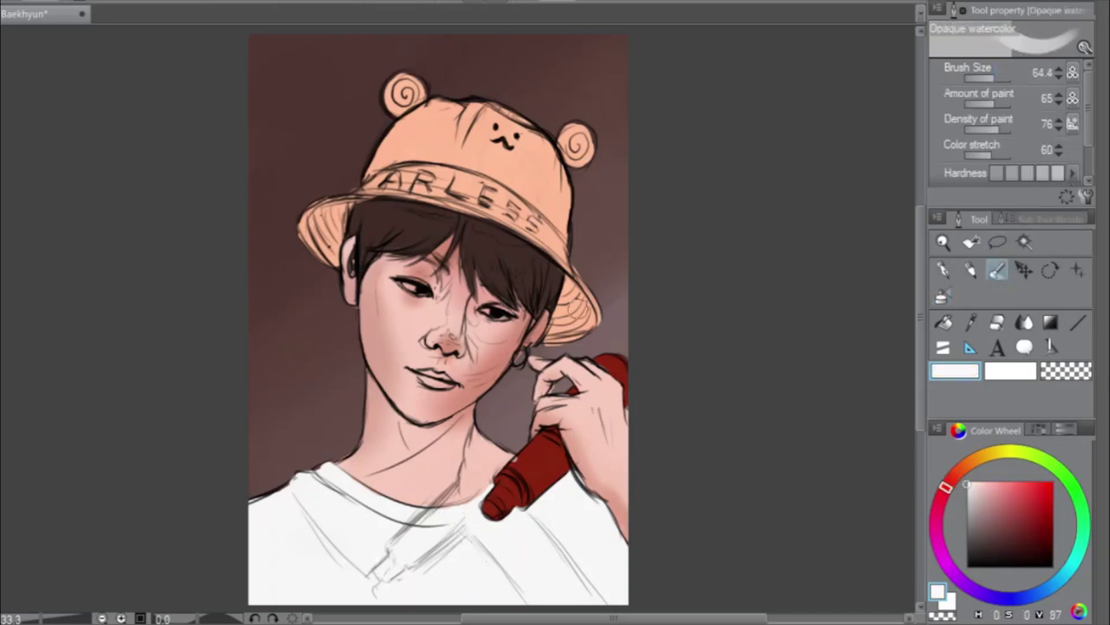
pyautogui.click(994, 78)
pyautogui.click(993, 78)
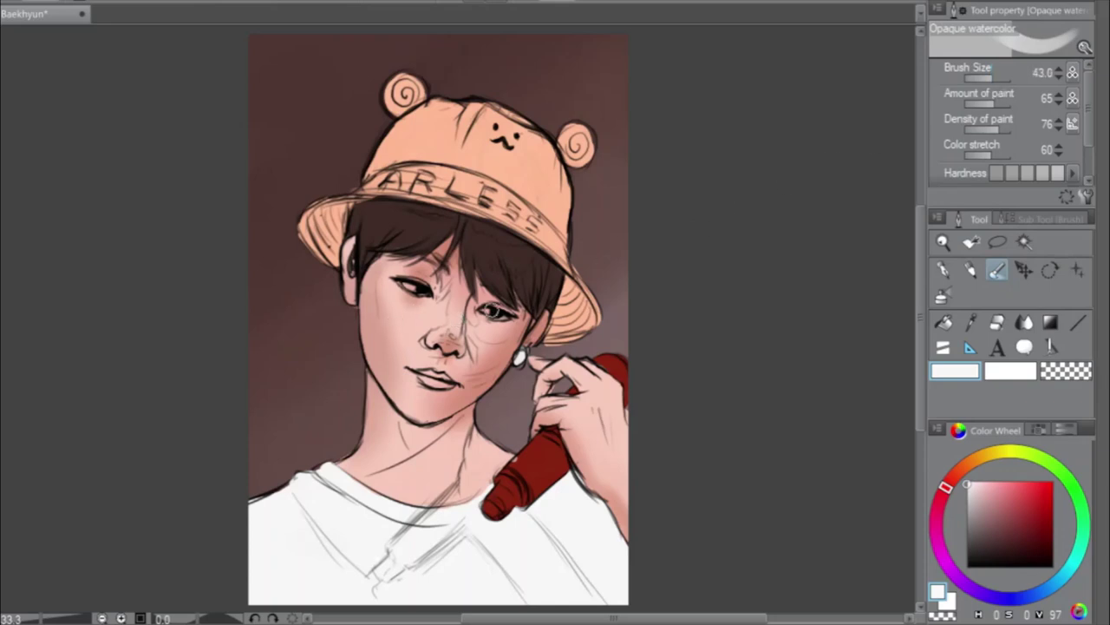
# Shade the left cheek and the side of the nose with Opaque watercolor at size 52.6 in skin tone H 13, S 38, V 87
pyautogui.click(998, 78)
pyautogui.keyDown('alt'); pyautogui.click(496, 348); pyautogui.keyUp('alt')
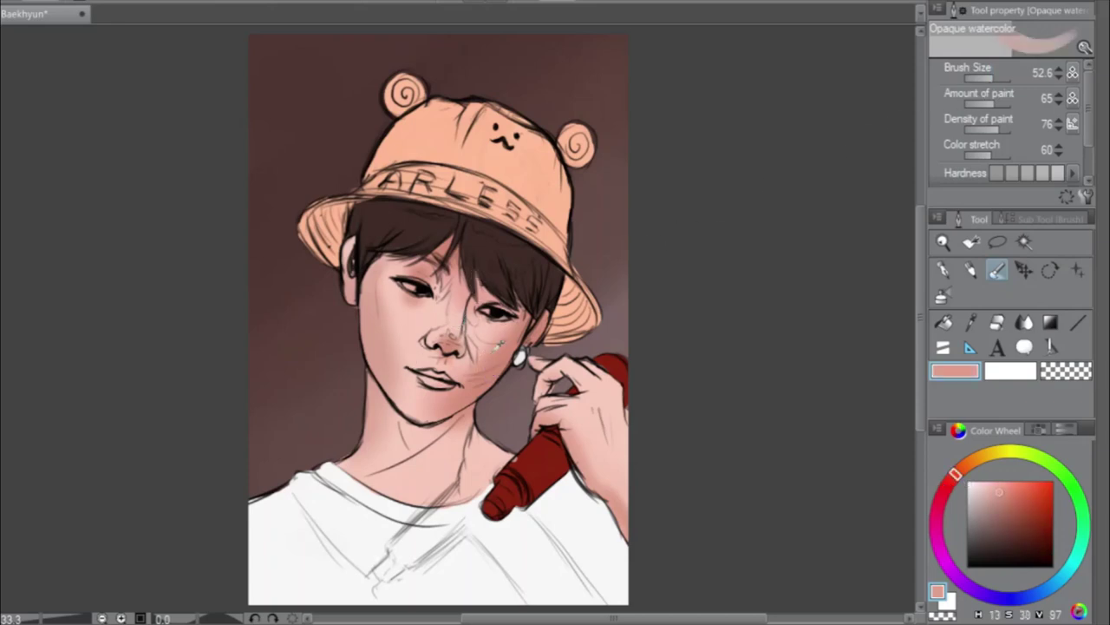
pyautogui.click(944, 297)
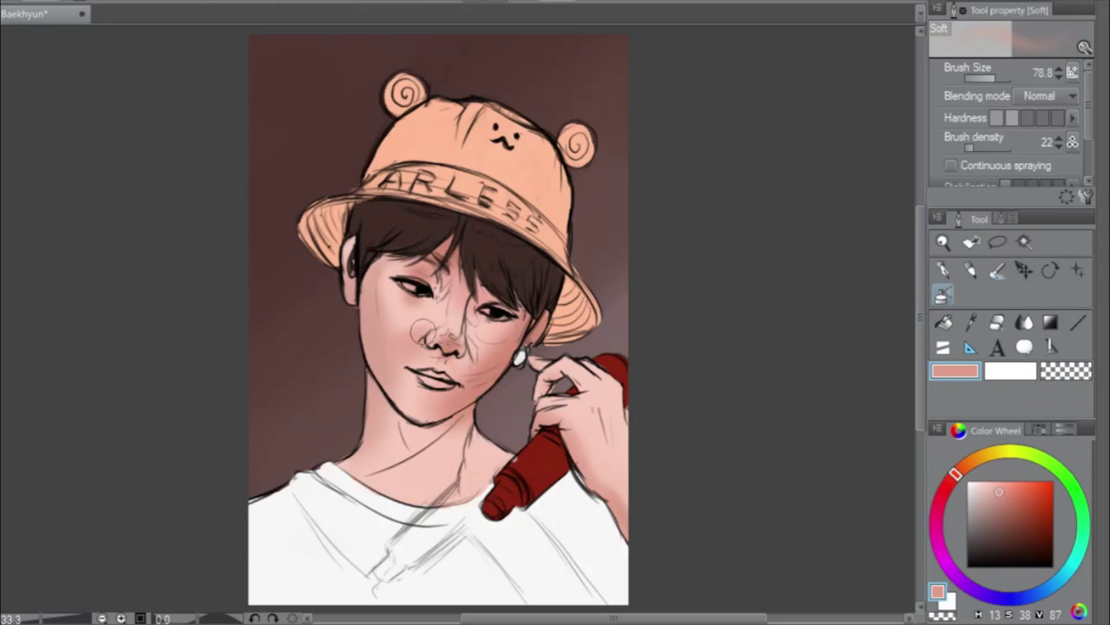
pyautogui.click(995, 271)
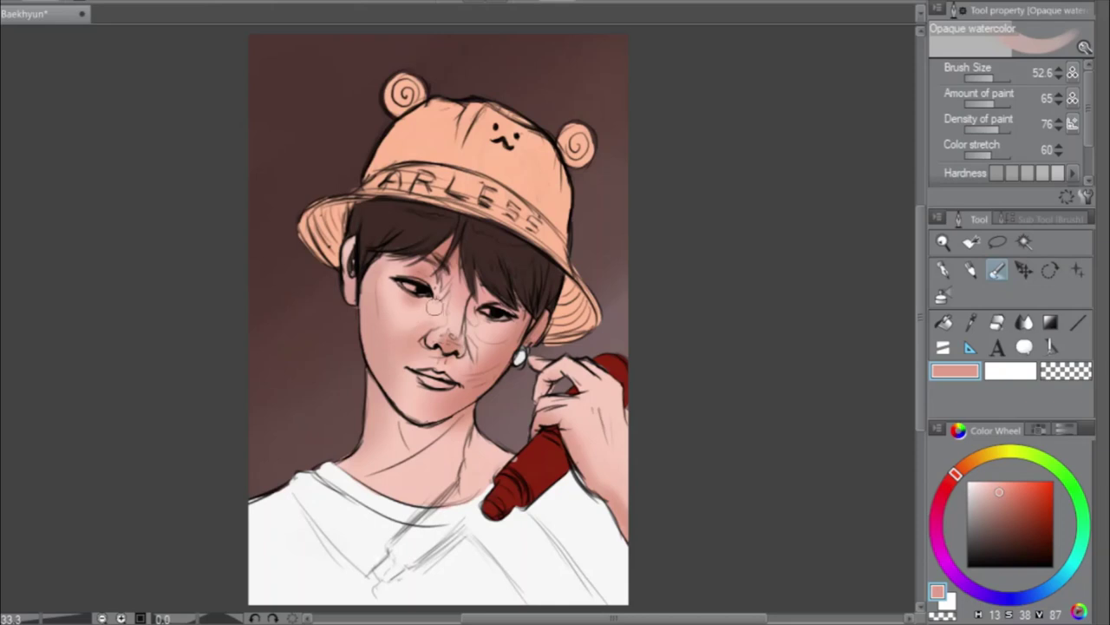
pyautogui.moveTo(393, 304); pyautogui.dragTo(403, 328)
pyautogui.moveTo(450, 339)
pyautogui.mouseDown()
pyautogui.moveTo(459, 347)
pyautogui.moveTo(431, 346)
pyautogui.moveTo(424, 332)
pyautogui.mouseUp()
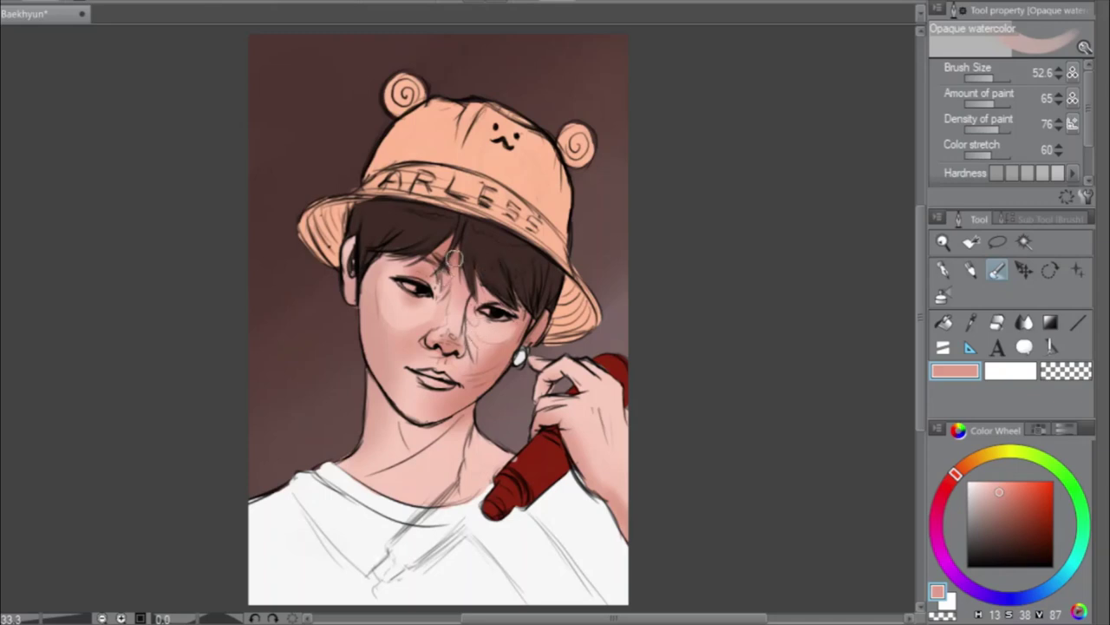
# Paint darker shadows at the inner eyes, nose bridge and hand with Opaque watercolor, size 28.7, in red-brown H 10, S 57, V 75
pyautogui.keyDown('alt'); pyautogui.click(496, 354); pyautogui.keyUp('alt')
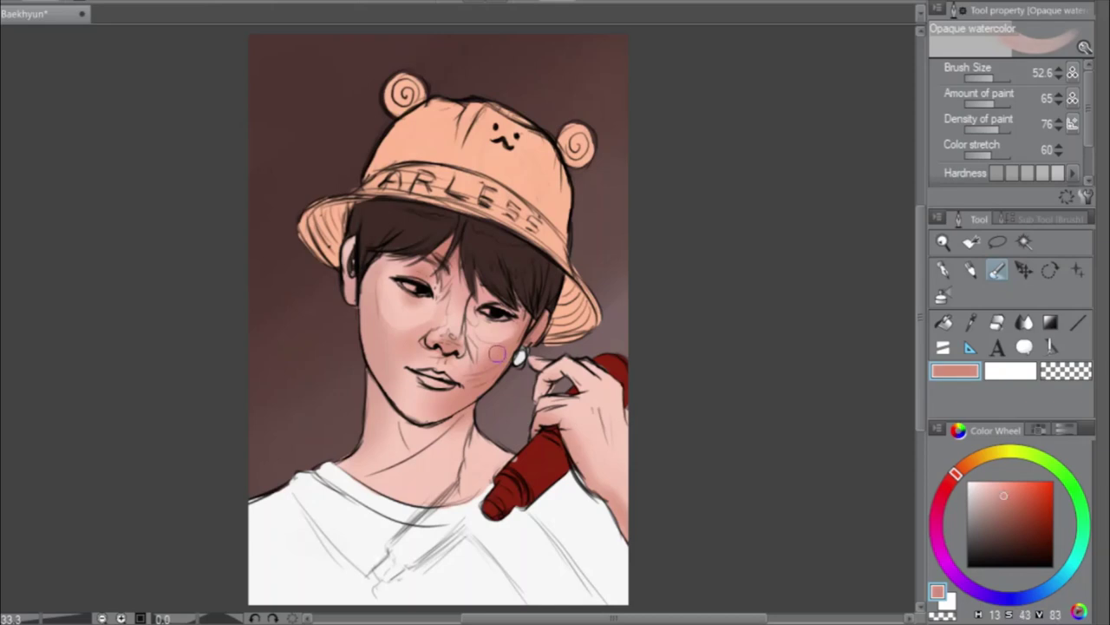
pyautogui.moveTo(1007, 493); pyautogui.dragTo(1015, 502)
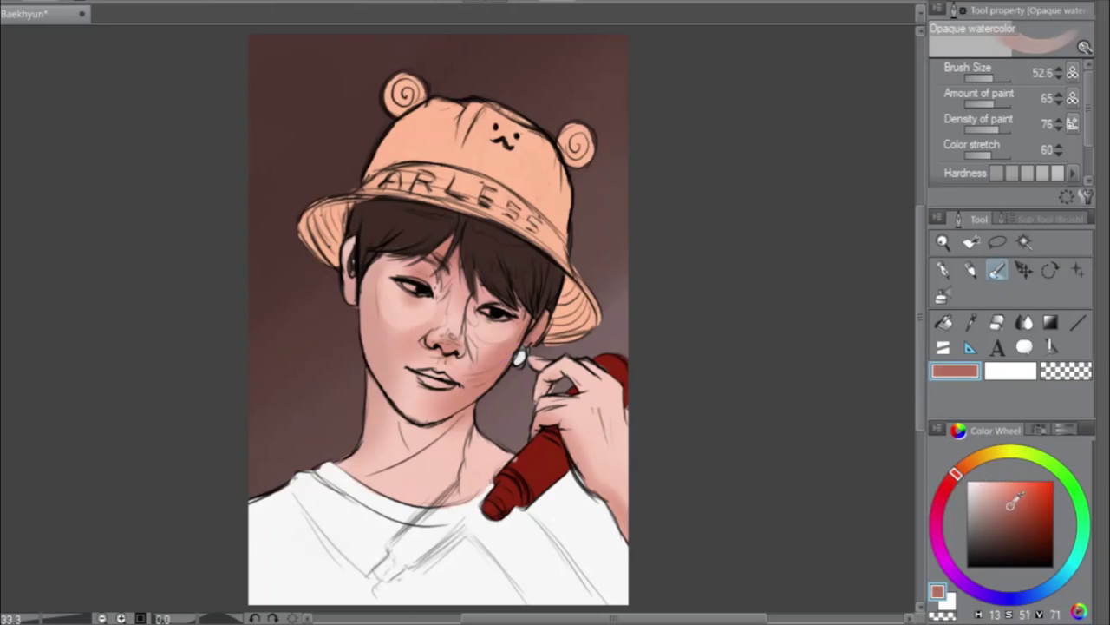
pyautogui.click(955, 478)
pyautogui.moveTo(997, 78); pyautogui.dragTo(988, 80)
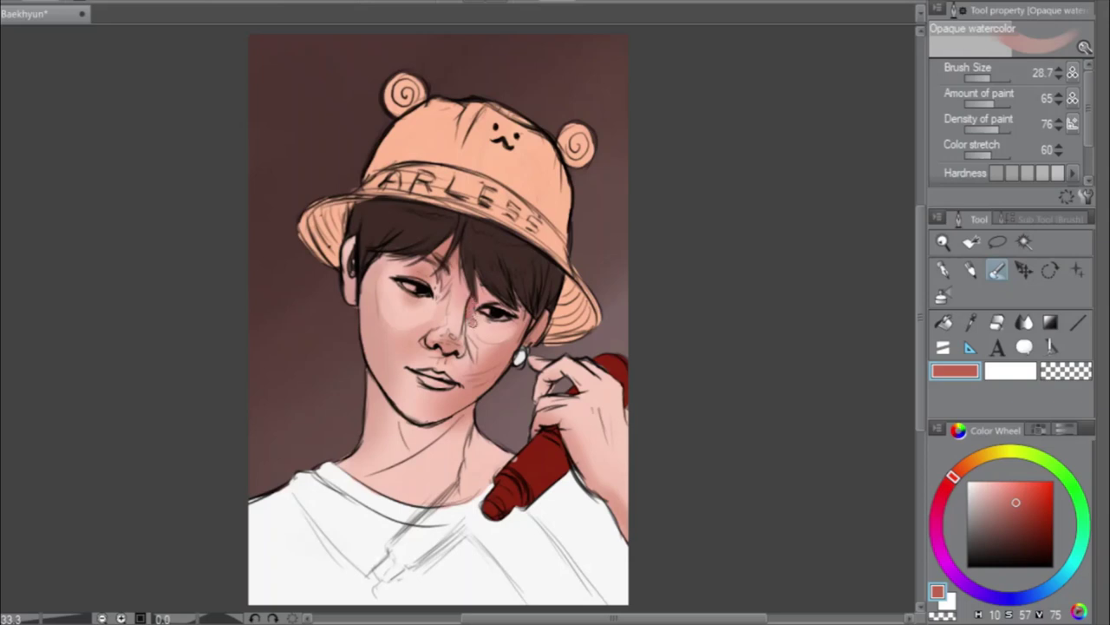
pyautogui.moveTo(471, 310); pyautogui.dragTo(477, 295)
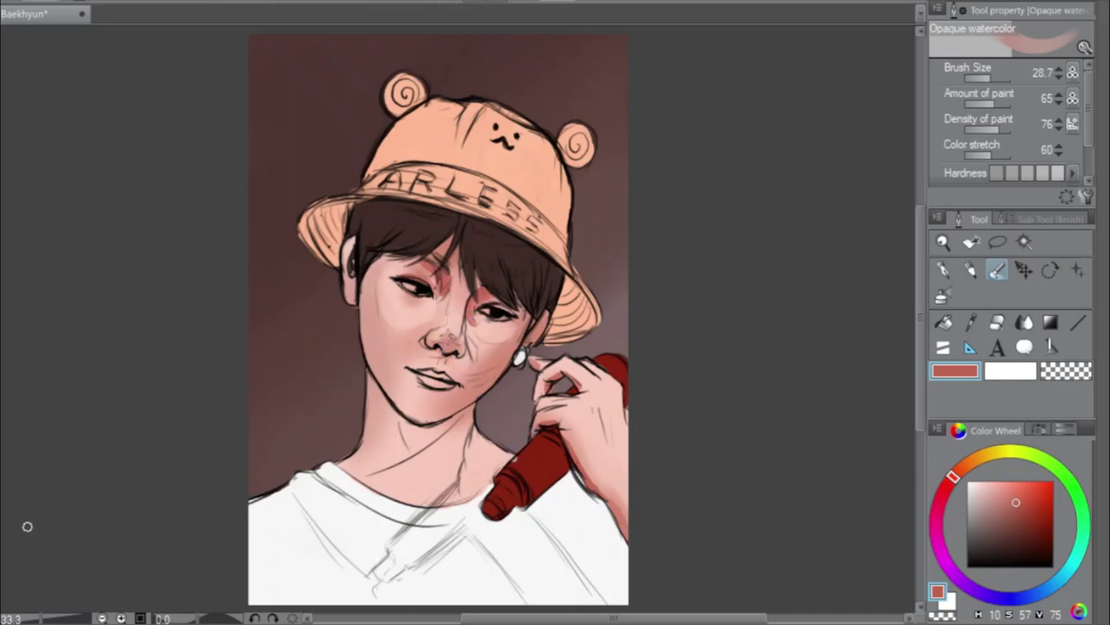
# Finish the red-brown shadow under the nose and shade the neck below the jaw in H 12, S 32, V 85, using brush sizes 43.0 to 96.5
pyautogui.moveTo(438, 347)
pyautogui.mouseDown()
pyautogui.moveTo(460, 349)
pyautogui.moveTo(424, 341)
pyautogui.mouseUp()
pyautogui.keyDown('alt'); pyautogui.click(379, 351); pyautogui.keyUp('alt')
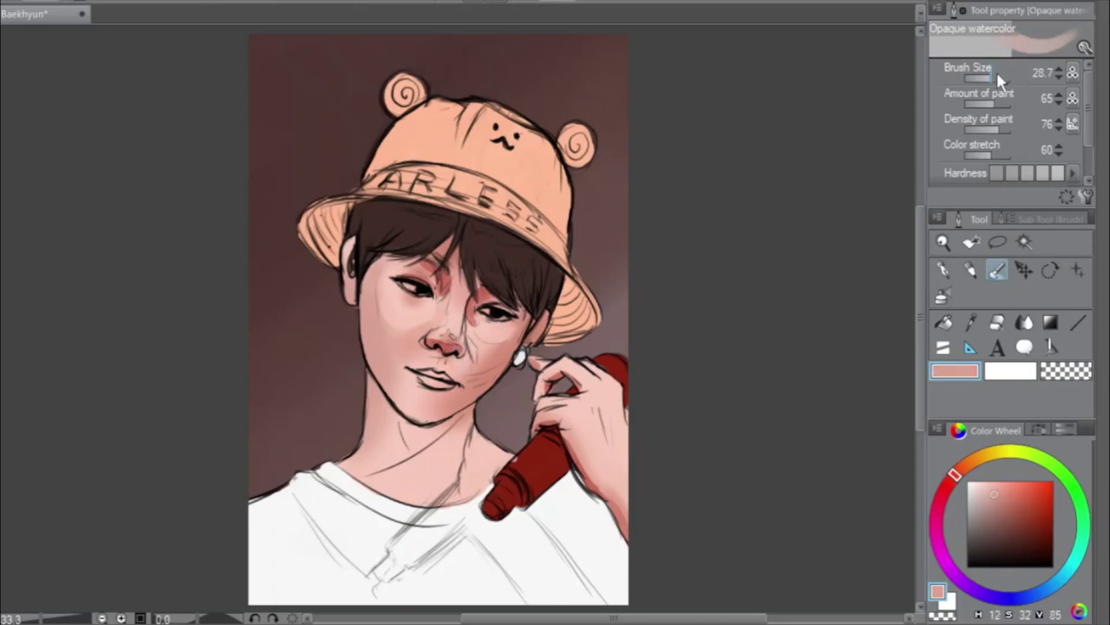
pyautogui.moveTo(998, 80); pyautogui.dragTo(1002, 89)
pyautogui.moveTo(372, 413)
pyautogui.mouseDown()
pyautogui.moveTo(377, 448)
pyautogui.moveTo(349, 440)
pyautogui.moveTo(361, 453)
pyautogui.moveTo(374, 443)
pyautogui.moveTo(339, 465)
pyautogui.moveTo(410, 441)
pyautogui.mouseUp()
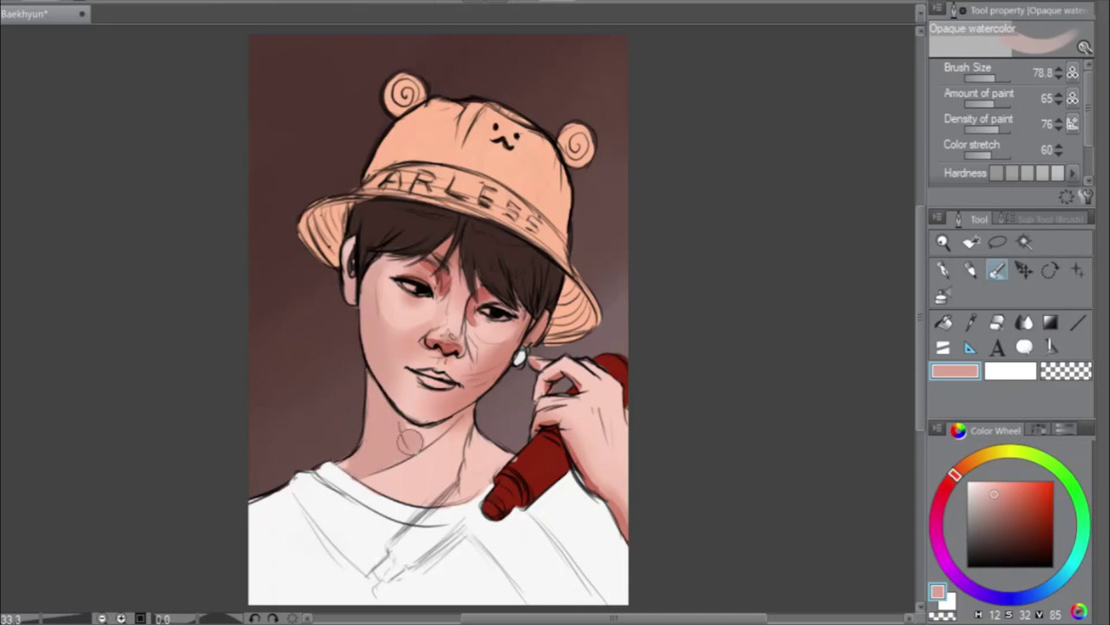
pyautogui.click(995, 80)
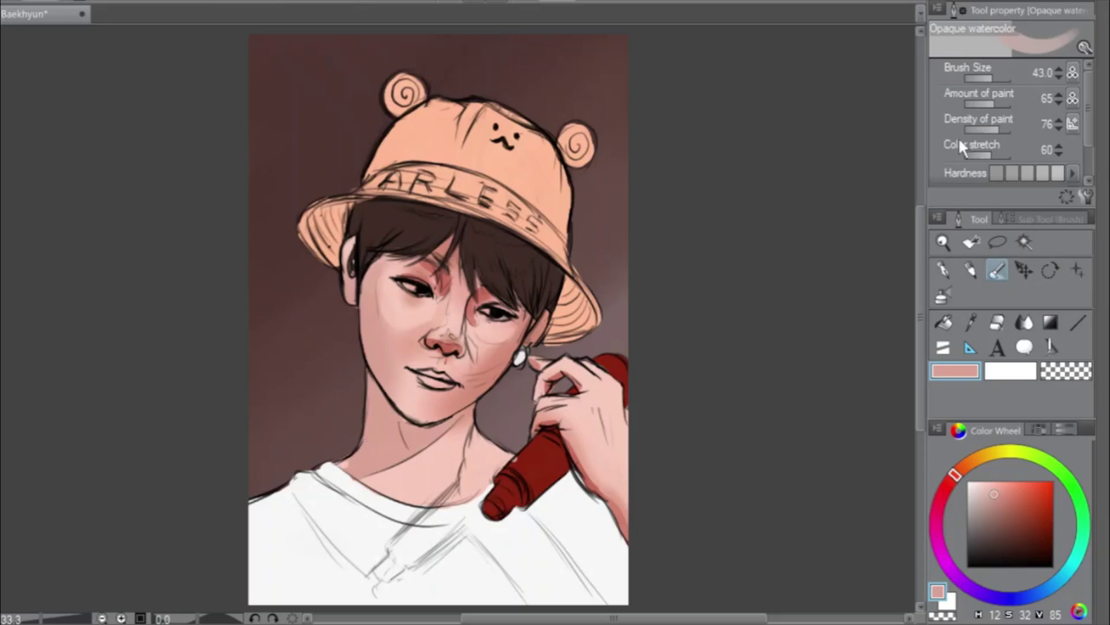
pyautogui.moveTo(998, 80); pyautogui.dragTo(1002, 78)
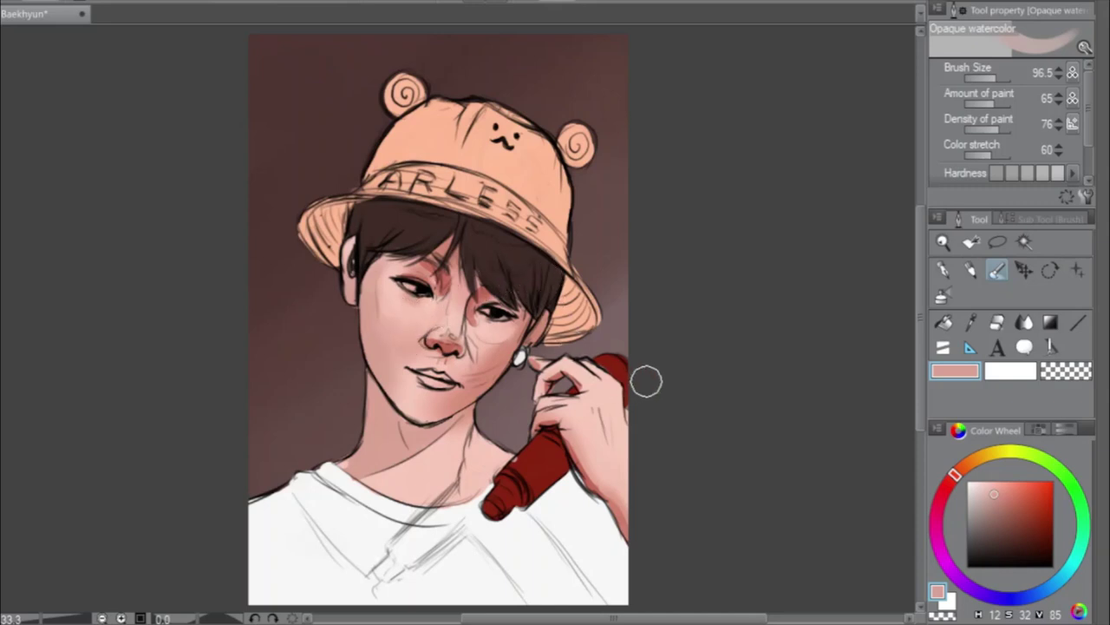
pyautogui.click(995, 76)
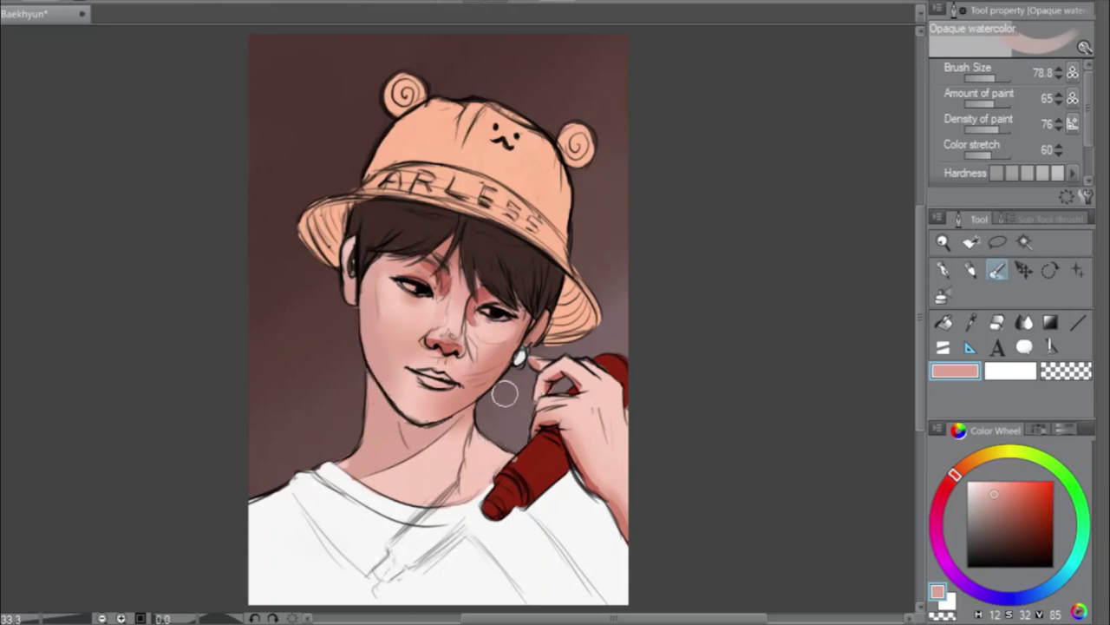
# Paint a darker shadow along the jawline and chin in reddish H 10, S 46, V 74 at brush size 35.1
pyautogui.keyDown('alt'); pyautogui.click(511, 345); pyautogui.keyUp('alt')
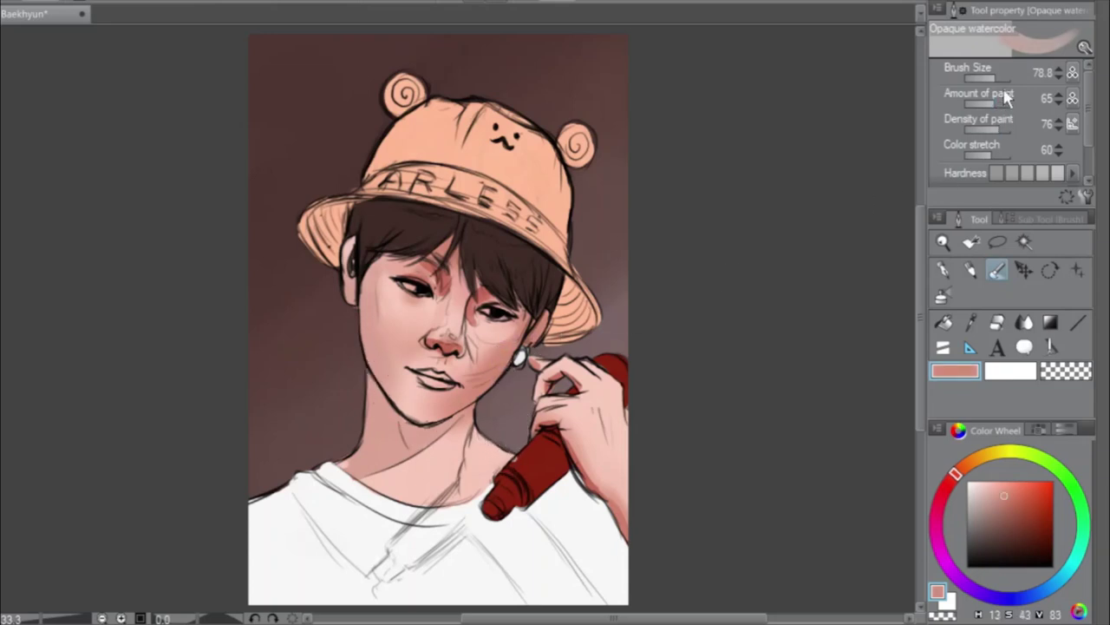
pyautogui.moveTo(1000, 80); pyautogui.dragTo(998, 81)
pyautogui.click(1008, 493)
pyautogui.moveTo(1006, 494); pyautogui.dragTo(1011, 498)
pyautogui.moveTo(956, 475); pyautogui.dragTo(952, 483)
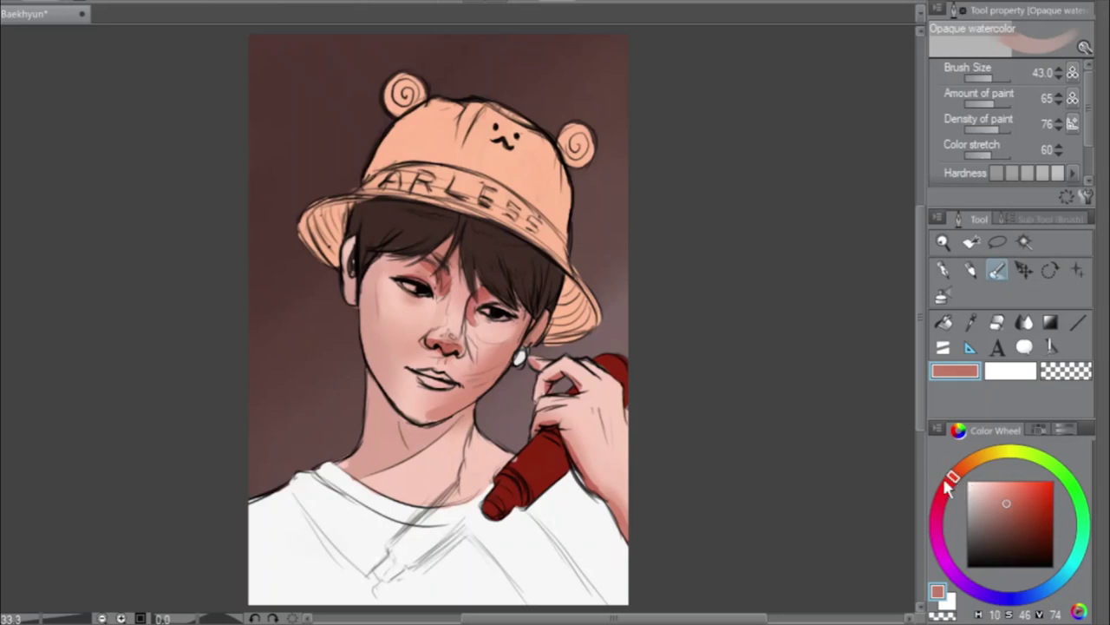
pyautogui.moveTo(995, 84); pyautogui.dragTo(990, 80)
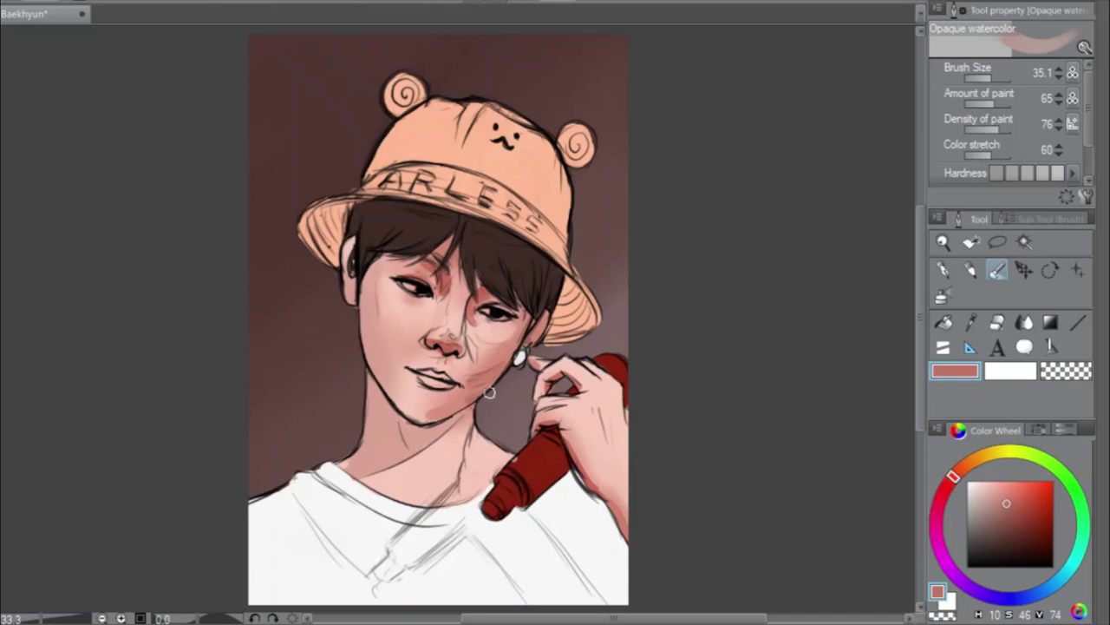
pyautogui.moveTo(470, 404); pyautogui.dragTo(435, 411)
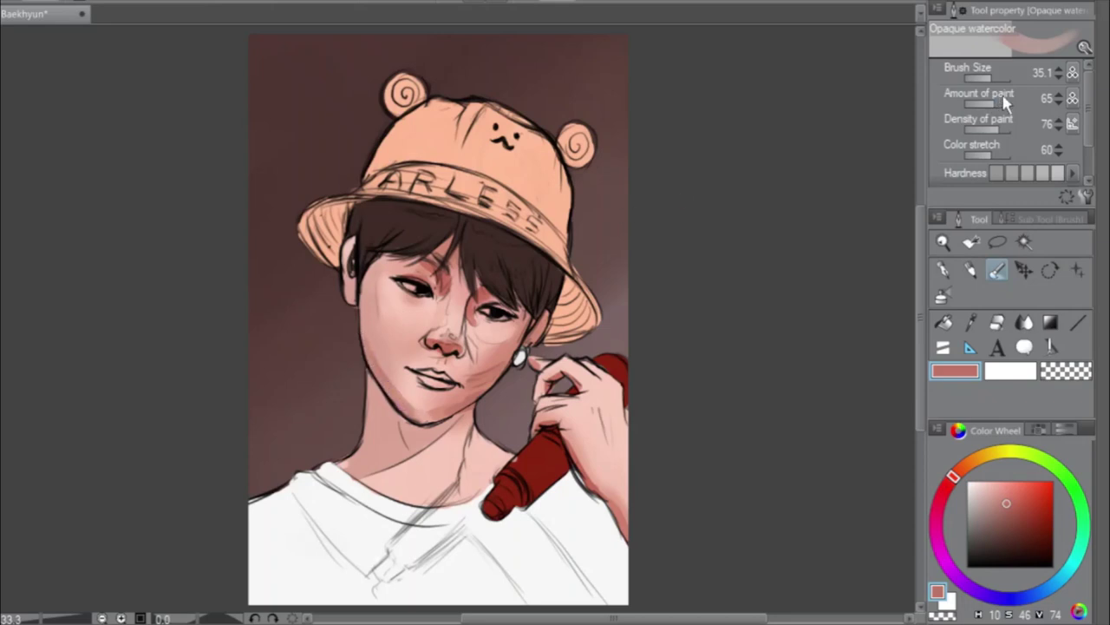
# Refine the cheek shadow between the earring and mouth with sampled skin tones H 13, S 27, V 96 and H 12, S 45, V 72
pyautogui.moveTo(990, 79); pyautogui.dragTo(996, 79)
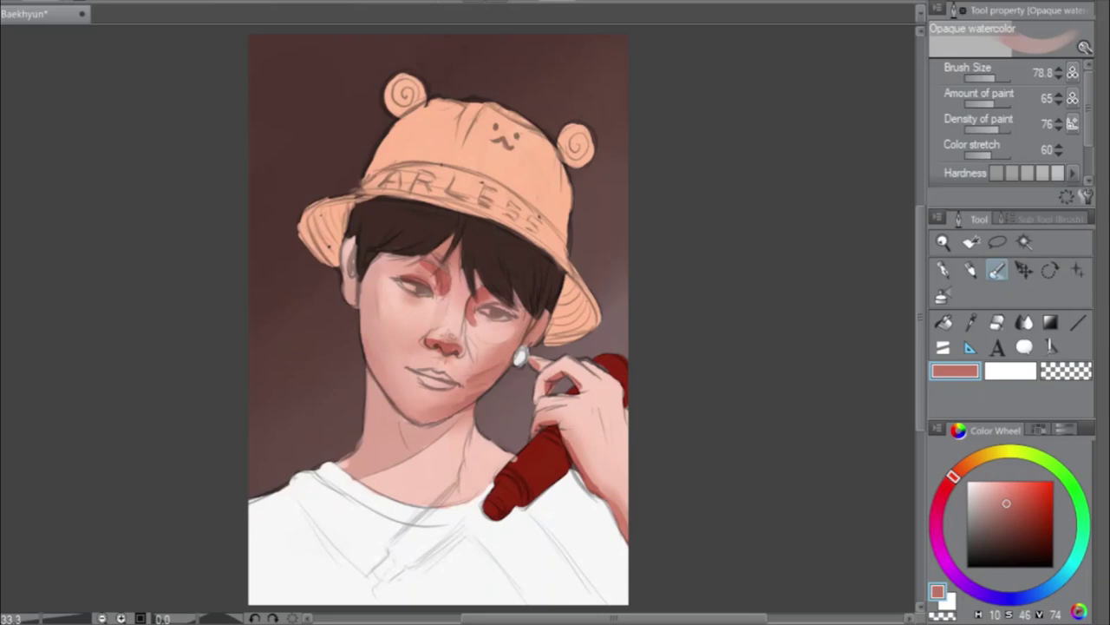
pyautogui.keyDown('alt'); pyautogui.click(496, 332); pyautogui.keyUp('alt')
pyautogui.keyDown('alt'); pyautogui.click(496, 333); pyautogui.keyUp('alt')
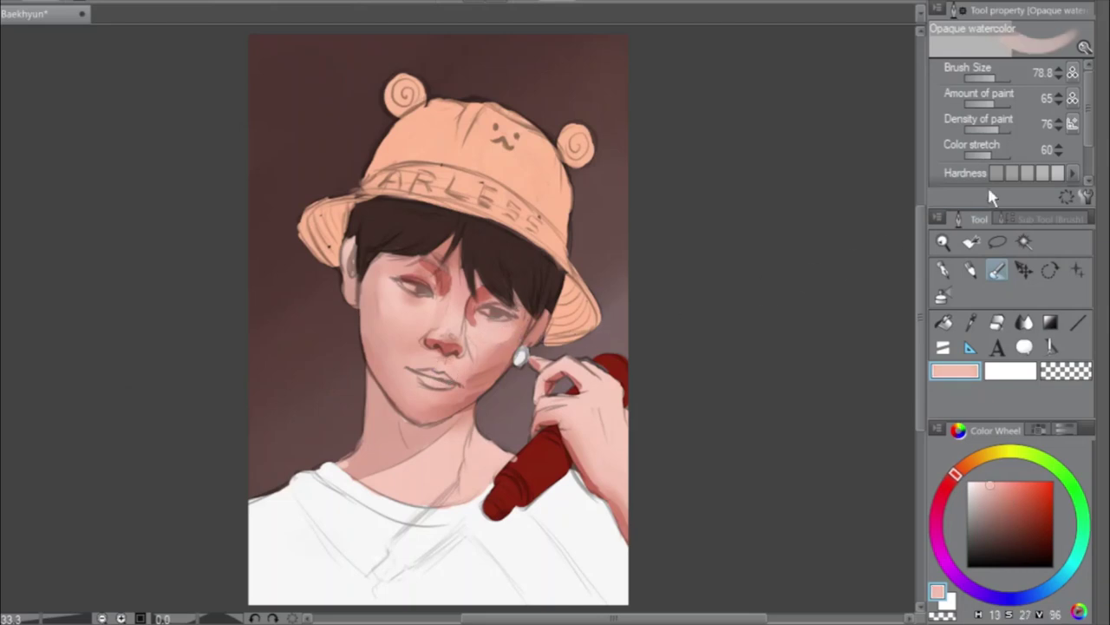
pyautogui.moveTo(1002, 77); pyautogui.dragTo(993, 80)
pyautogui.moveTo(507, 369)
pyautogui.mouseDown()
pyautogui.moveTo(461, 393)
pyautogui.moveTo(510, 365)
pyautogui.moveTo(456, 394)
pyautogui.mouseUp()
pyautogui.keyDown('alt'); pyautogui.click(480, 373); pyautogui.keyUp('alt')
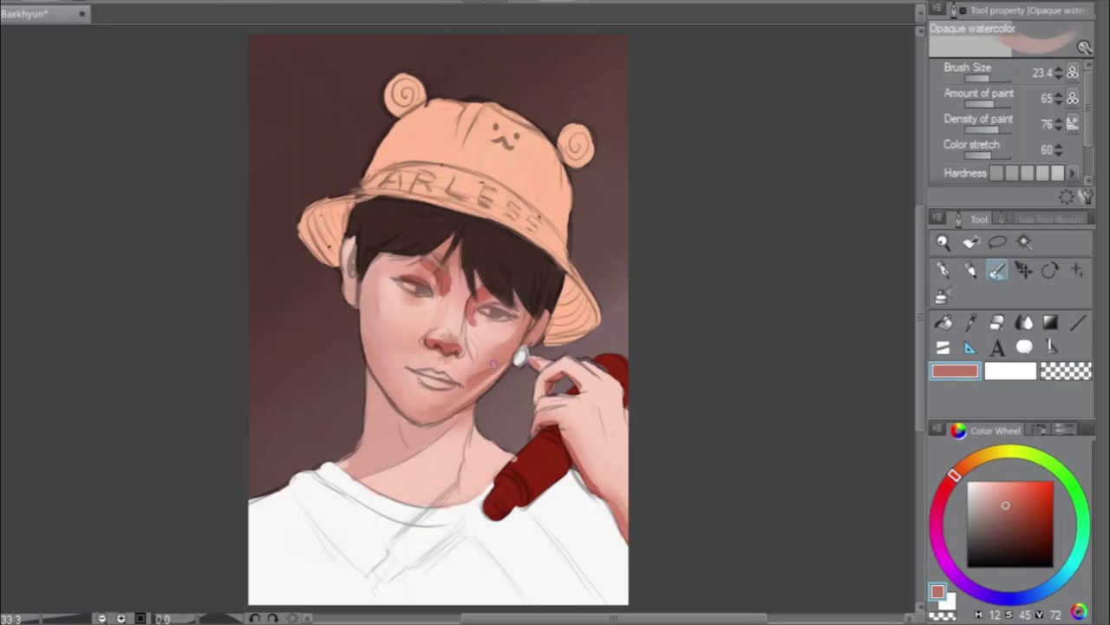
# Soften the facial shading around the nose bridge and inner eyes with sampled skin tone H 12, S 33, V 86, using brush sizes 23.4 and 64.4
pyautogui.keyDown('alt'); pyautogui.click(493, 364); pyautogui.keyUp('alt')
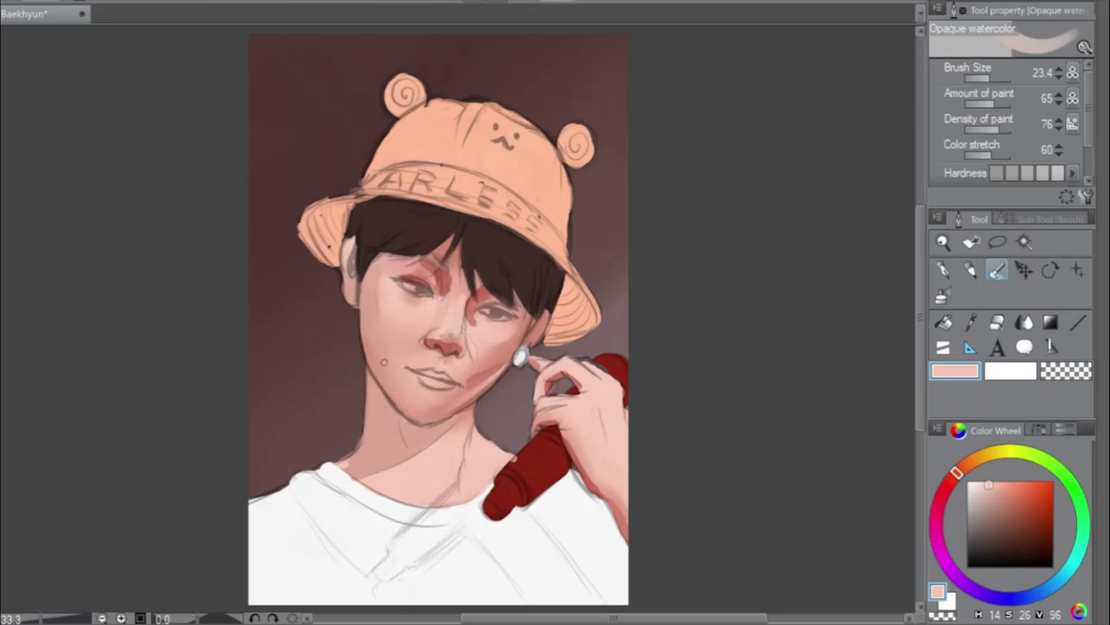
pyautogui.keyDown('alt'); pyautogui.click(387, 360); pyautogui.keyUp('alt')
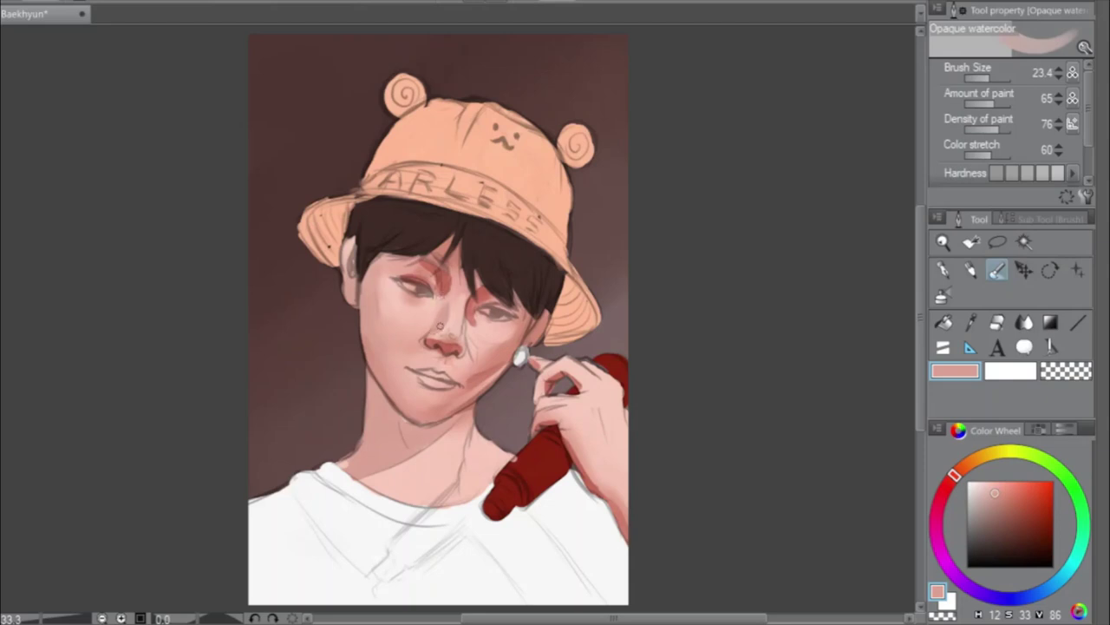
pyautogui.click(989, 78)
pyautogui.moveTo(994, 78); pyautogui.dragTo(1006, 78)
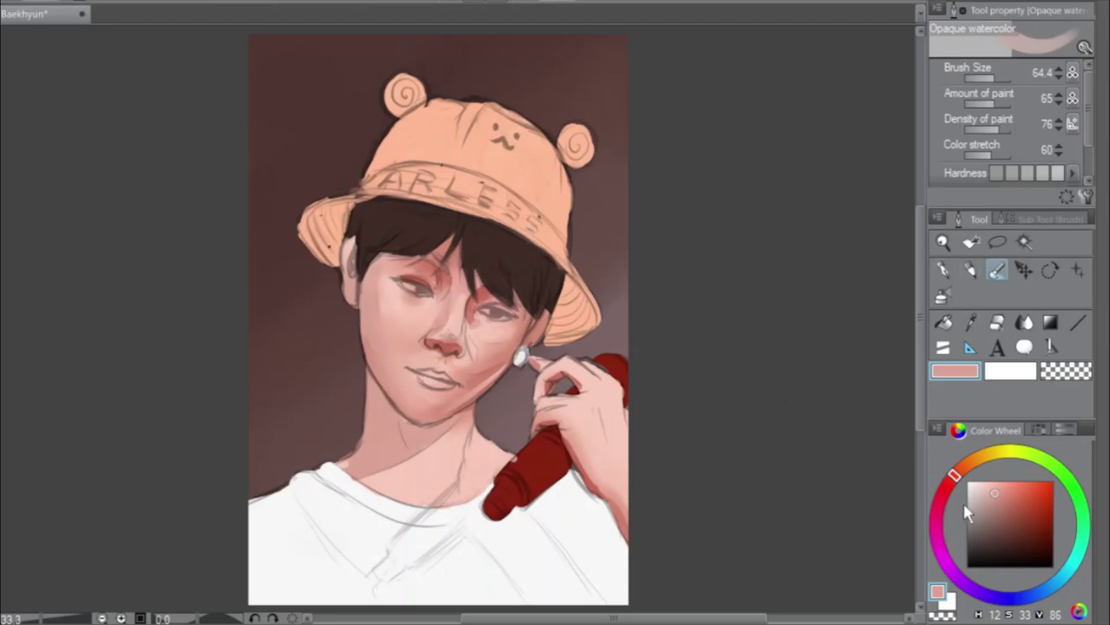
# Paint the upper lash lines of both eyes in near-black H 13, S 41, V 8 at brush size 8.5
pyautogui.keyDown('alt'); pyautogui.click(486, 259); pyautogui.keyUp('alt')
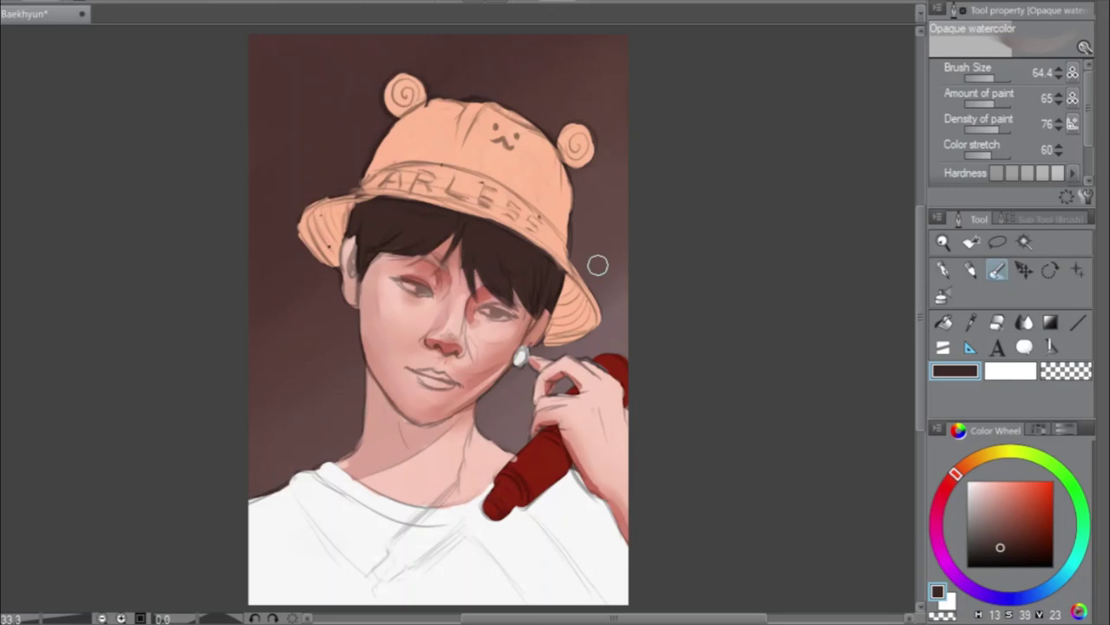
pyautogui.click(1002, 561)
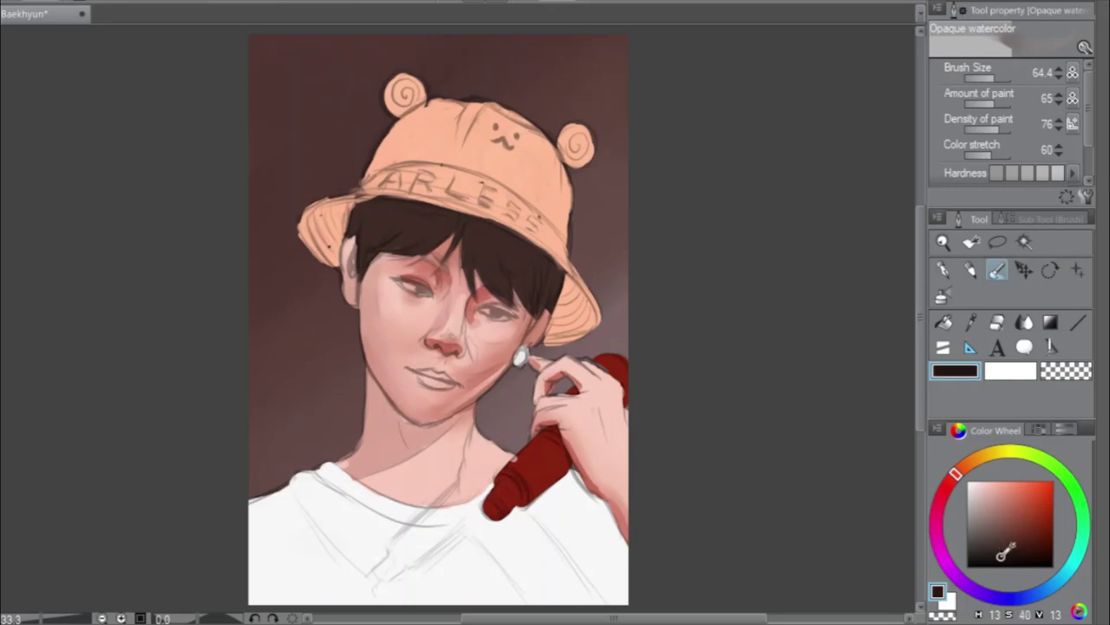
pyautogui.click(987, 78)
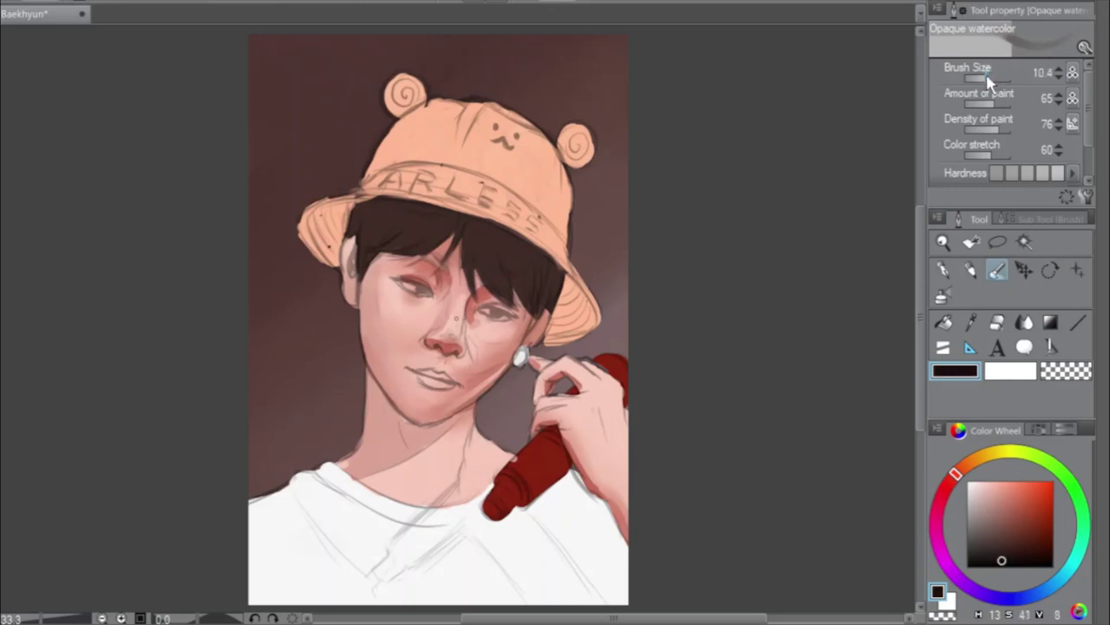
pyautogui.click(983, 78)
pyautogui.scroll(2, 499, 297)
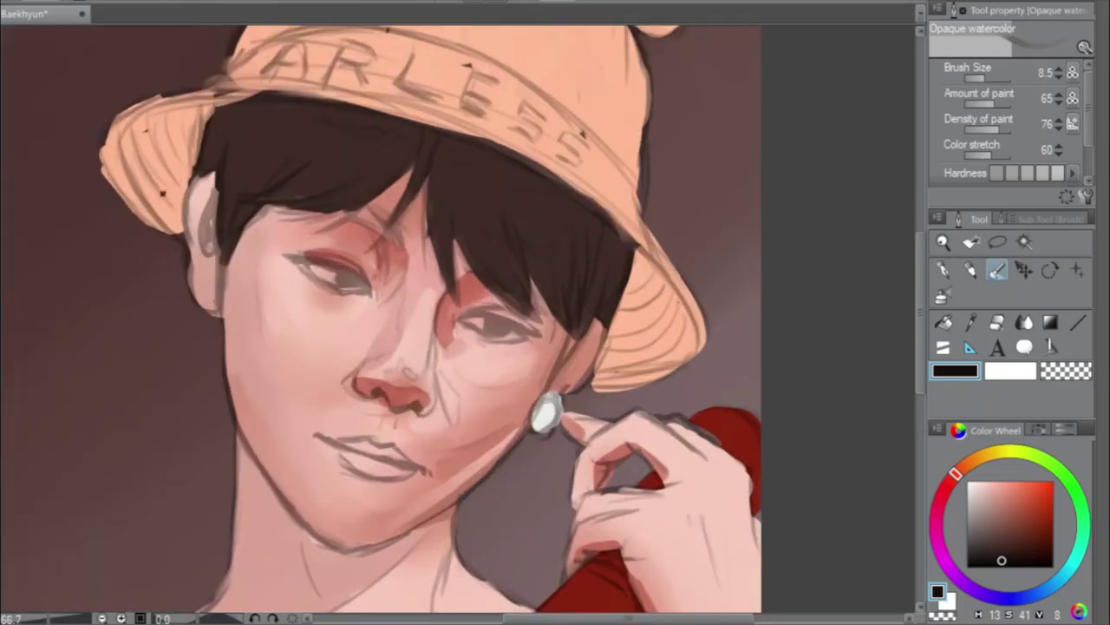
pyautogui.press('-')
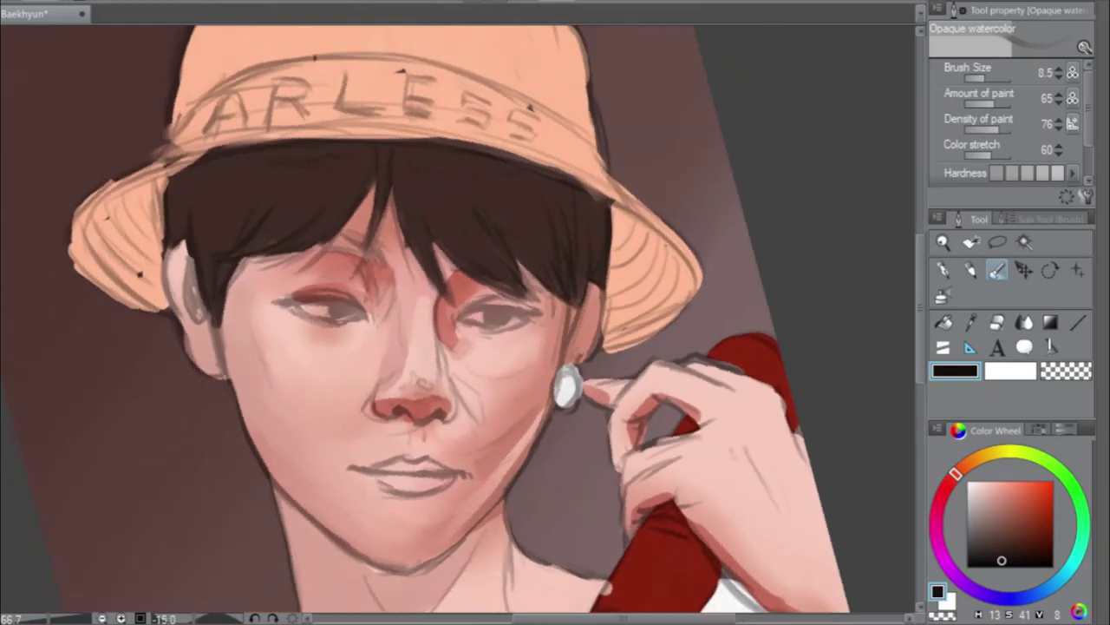
pyautogui.press('-')
pyautogui.press('-')
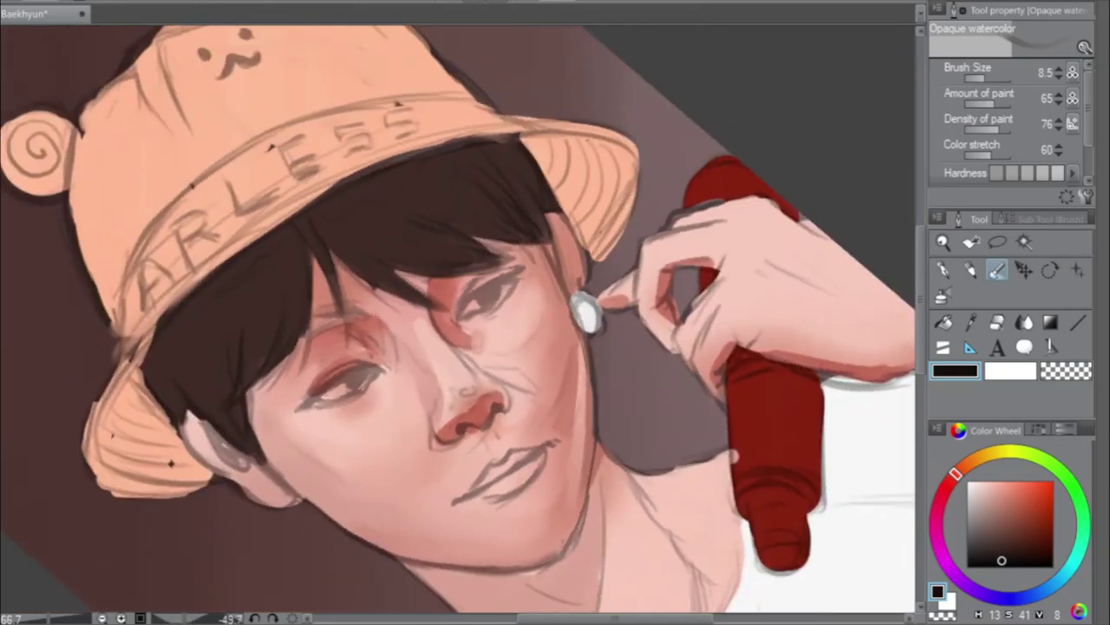
pyautogui.press('-')
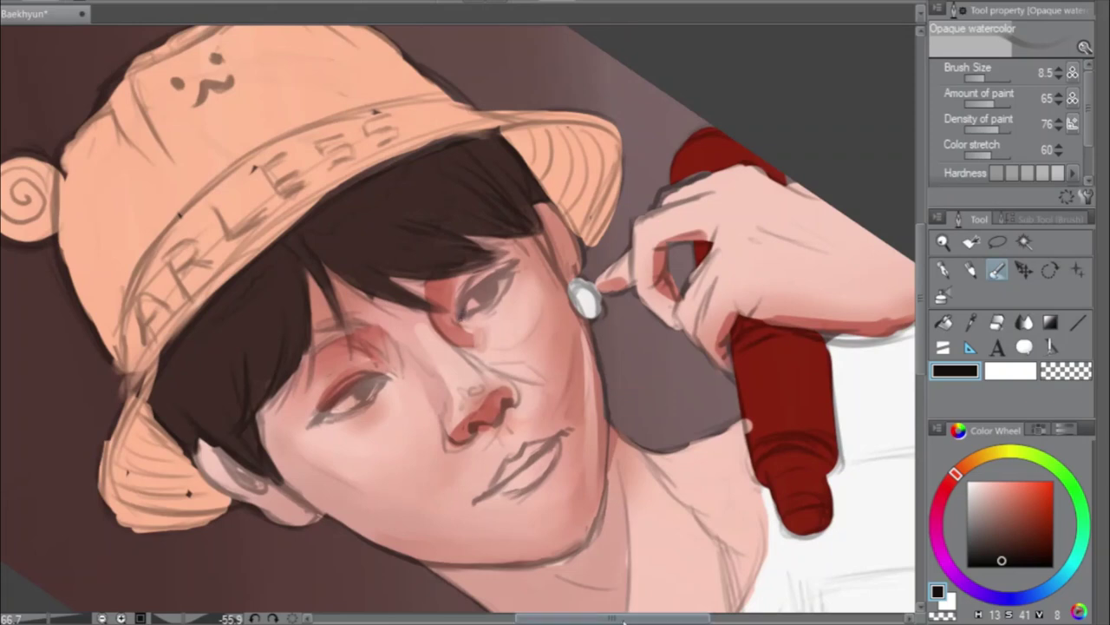
pyautogui.moveTo(635, 621); pyautogui.dragTo(613, 621)
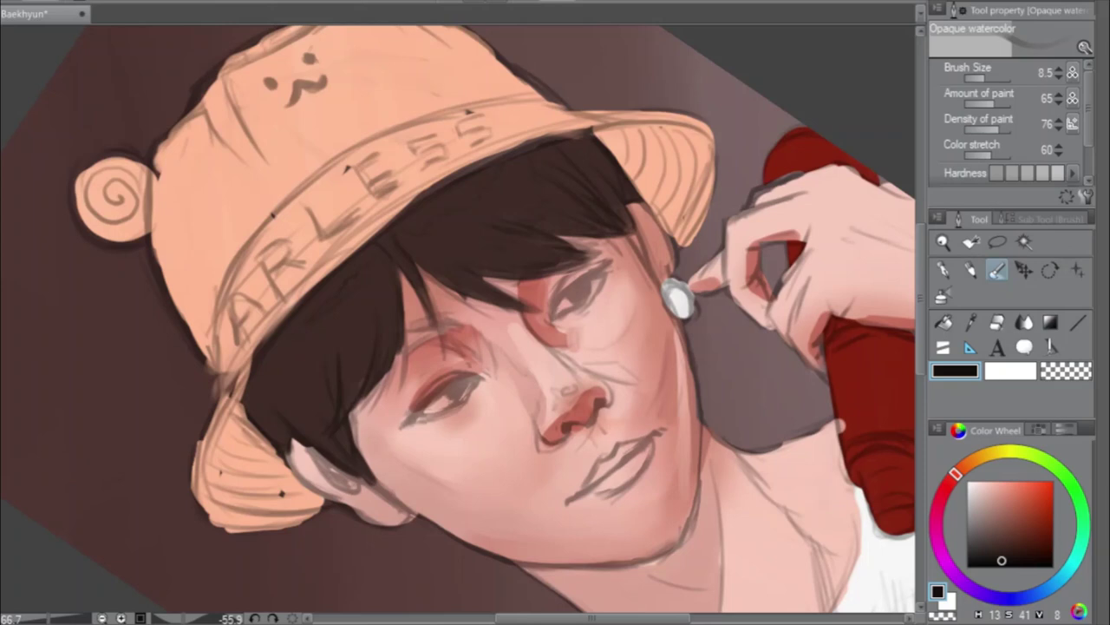
pyautogui.moveTo(551, 319); pyautogui.dragTo(563, 298)
pyautogui.moveTo(602, 272); pyautogui.dragTo(593, 278)
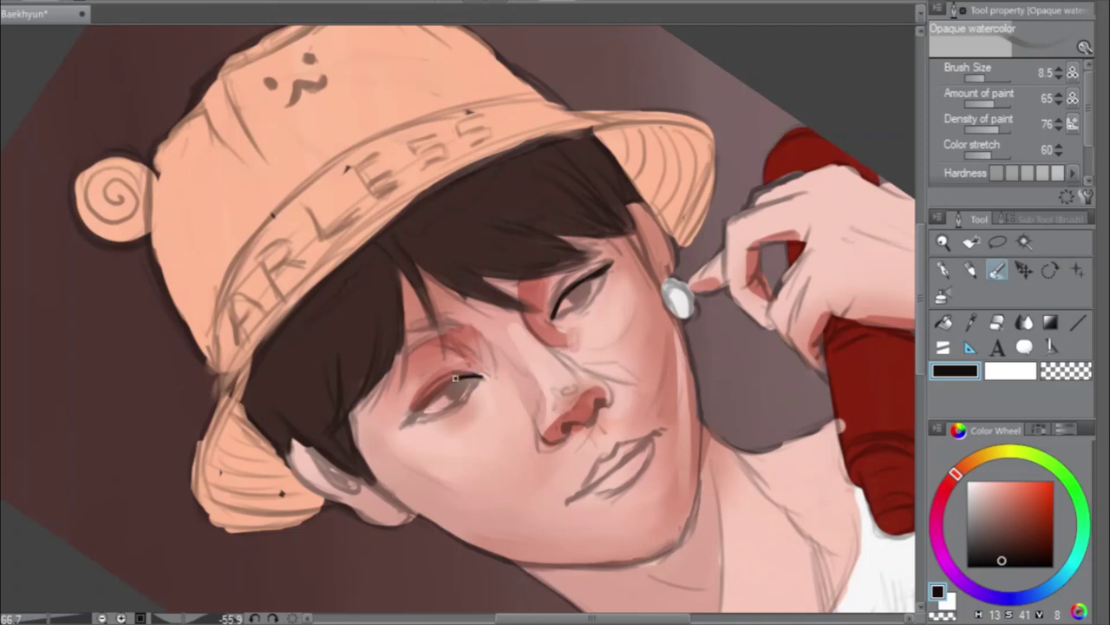
pyautogui.moveTo(451, 380); pyautogui.dragTo(440, 390)
# Paint the dark nostrils and the line between the lips, including the mouth corners, in the same near-black
pyautogui.hotkey('ctrl', '@')
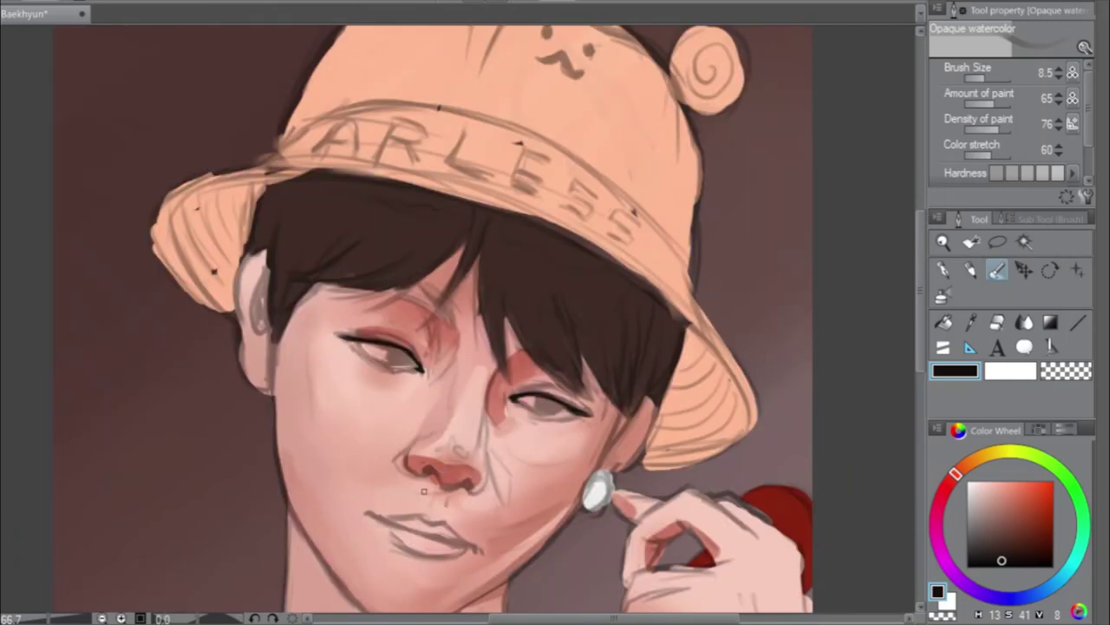
pyautogui.moveTo(429, 471); pyautogui.dragTo(437, 474)
pyautogui.moveTo(468, 483); pyautogui.dragTo(466, 480)
pyautogui.moveTo(365, 511); pyautogui.dragTo(415, 530)
pyautogui.moveTo(475, 549); pyautogui.dragTo(416, 531)
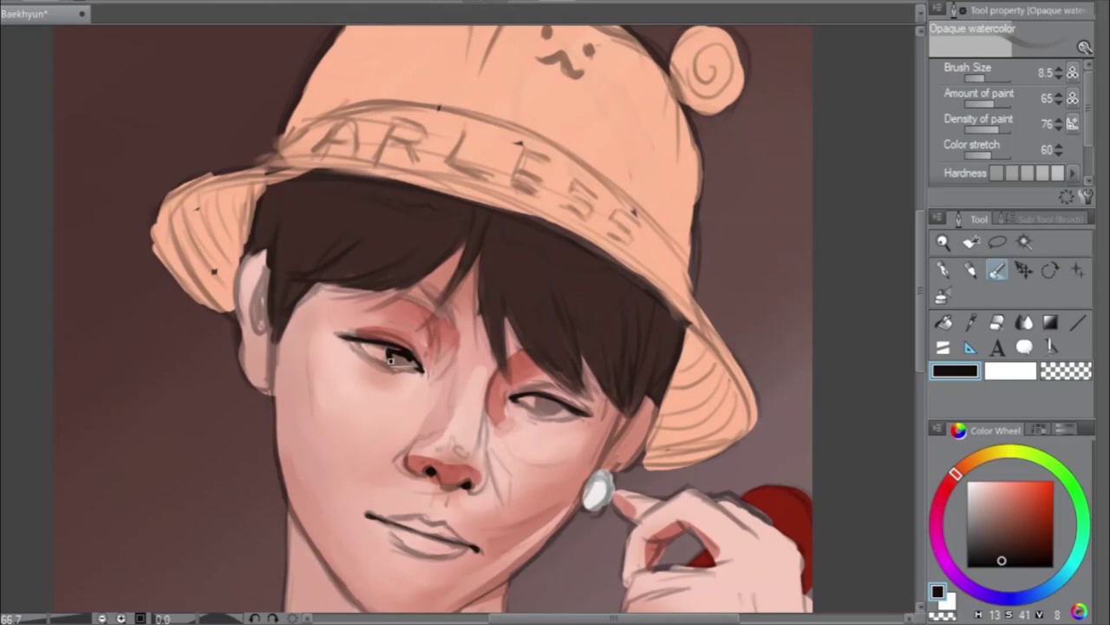
# Fill both irises with near-black and line the lower eyelids in sampled red H 10, S 48, V 80
pyautogui.moveTo(401, 350)
pyautogui.mouseDown()
pyautogui.moveTo(394, 360)
pyautogui.moveTo(410, 366)
pyautogui.mouseUp()
pyautogui.moveTo(540, 402); pyautogui.dragTo(540, 404)
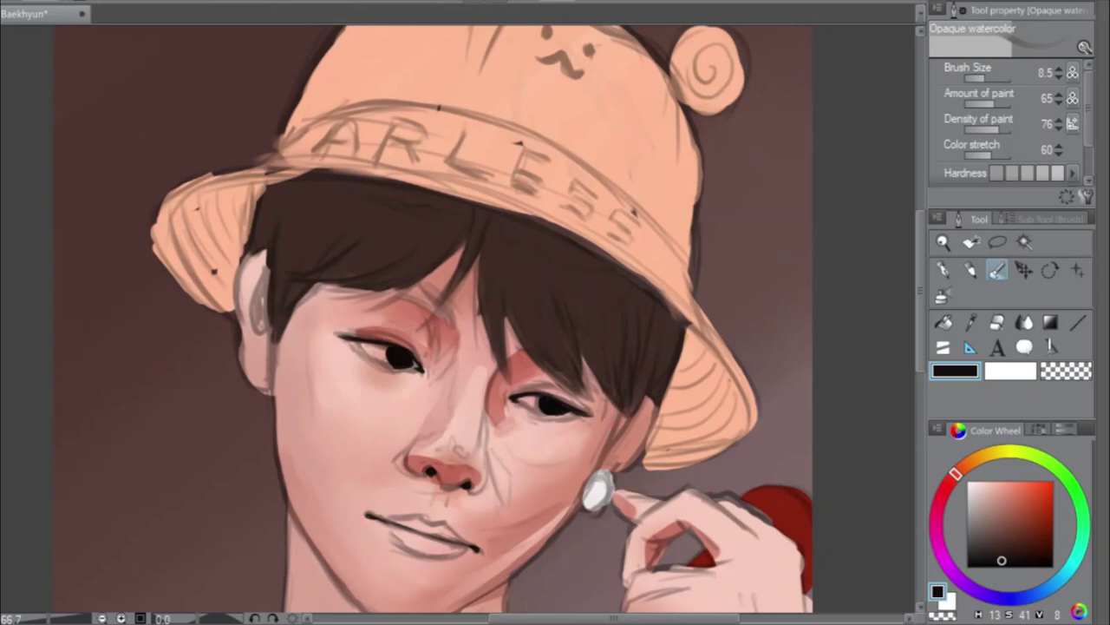
pyautogui.keyDown('alt'); pyautogui.click(495, 394); pyautogui.keyUp('alt')
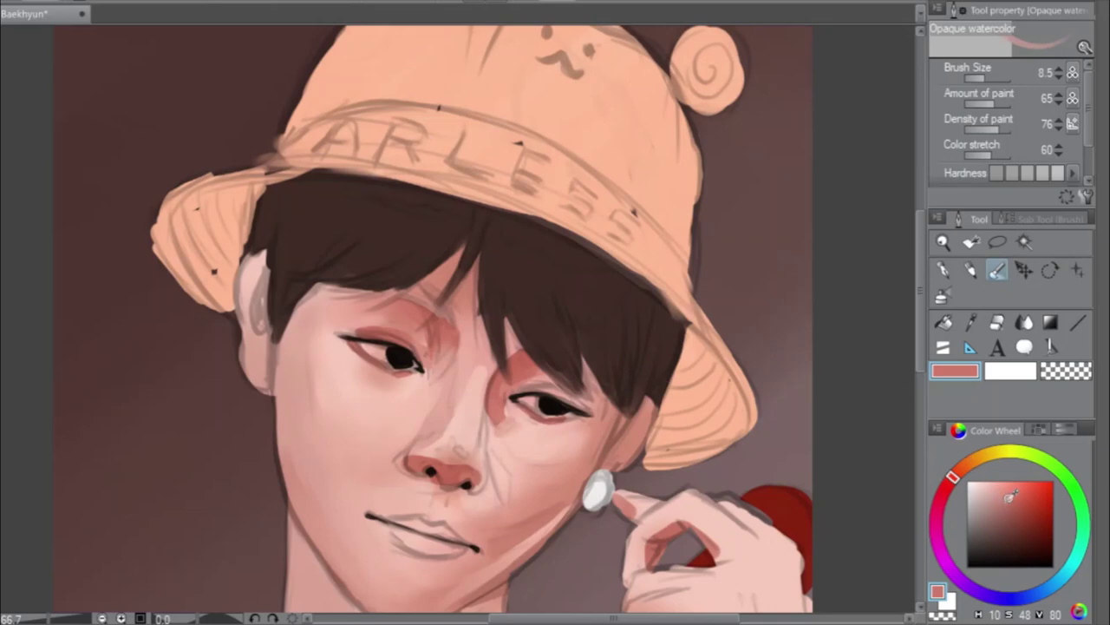
# Paint the eyelid creases above both eyes in dark red-brown H 10, S 57, V 39 at brush size 8.5
pyautogui.moveTo(1009, 498); pyautogui.dragTo(1016, 533)
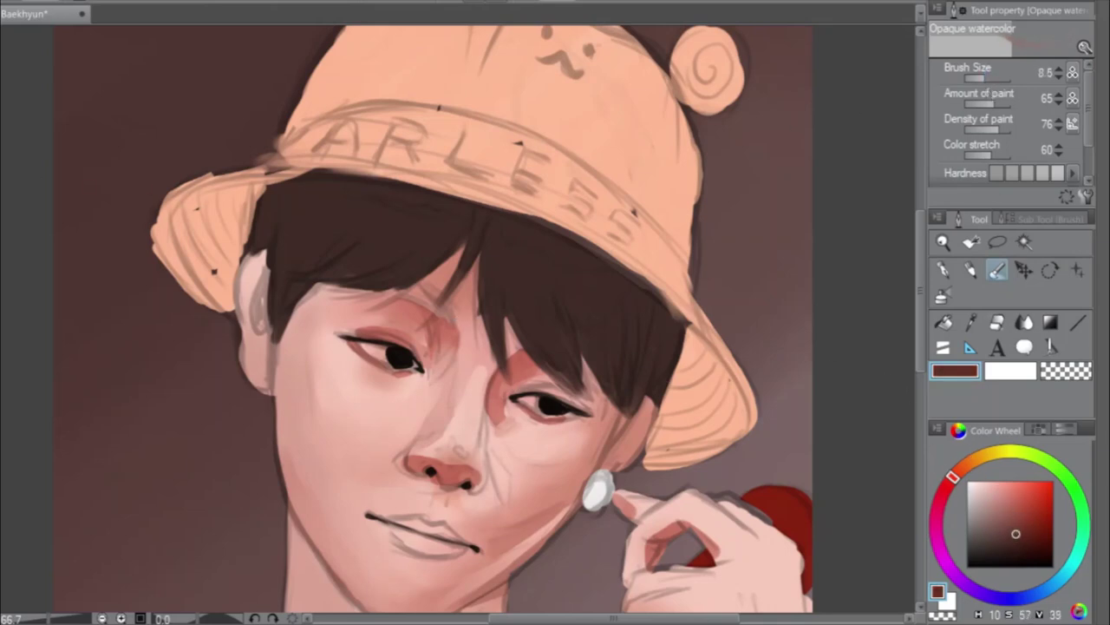
pyautogui.moveTo(651, 321); pyautogui.dragTo(558, 143)
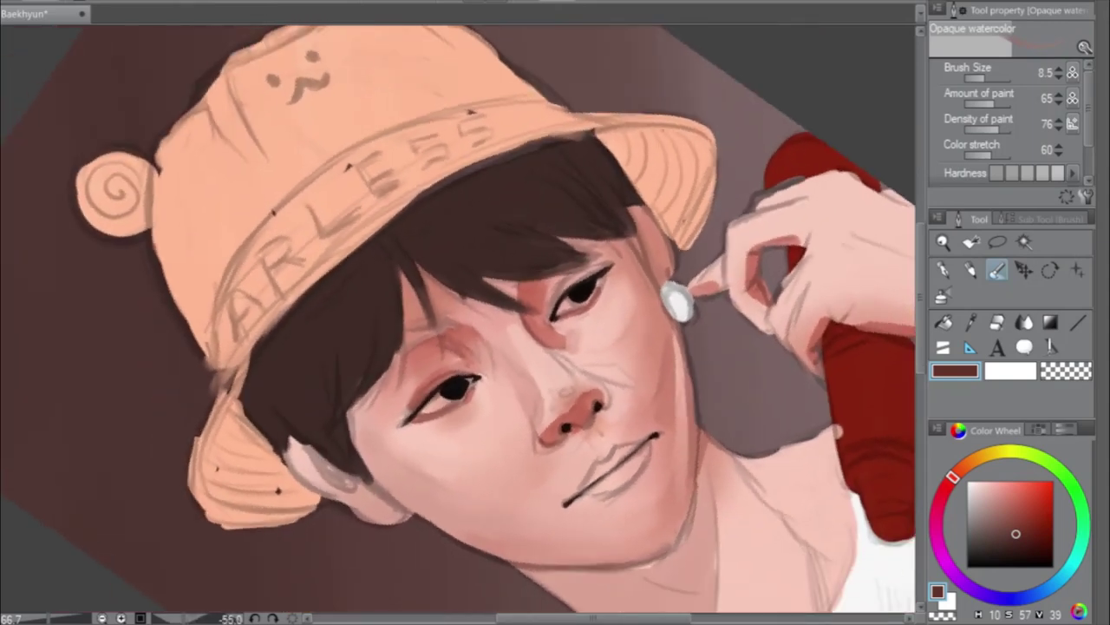
pyautogui.moveTo(925, 304); pyautogui.dragTo(924, 323)
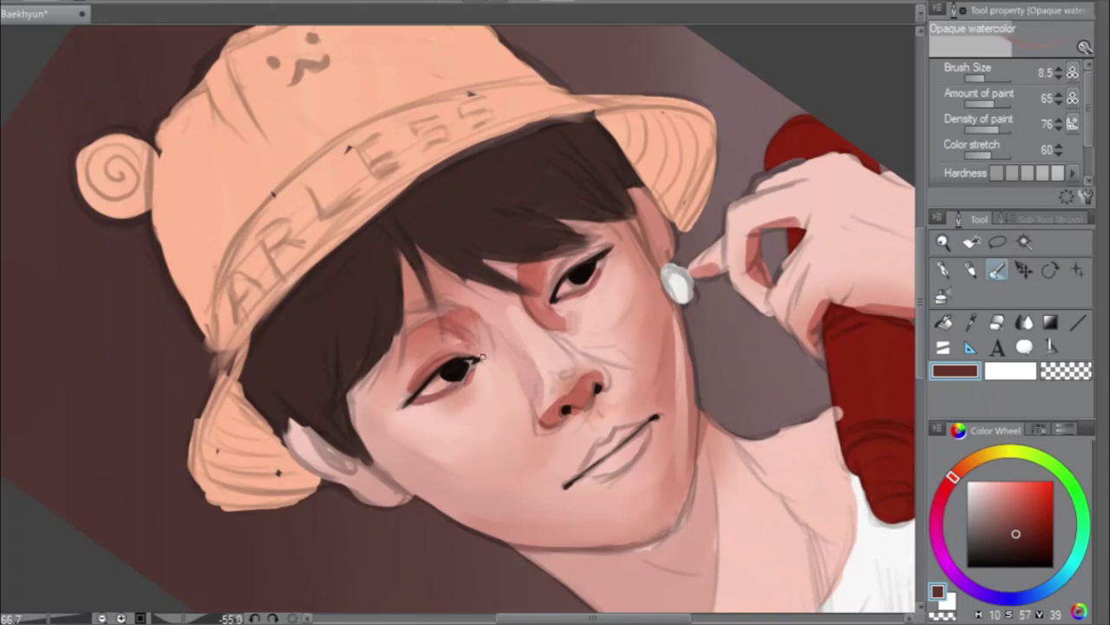
pyautogui.moveTo(477, 358)
pyautogui.mouseDown()
pyautogui.moveTo(446, 359)
pyautogui.moveTo(464, 355)
pyautogui.mouseUp()
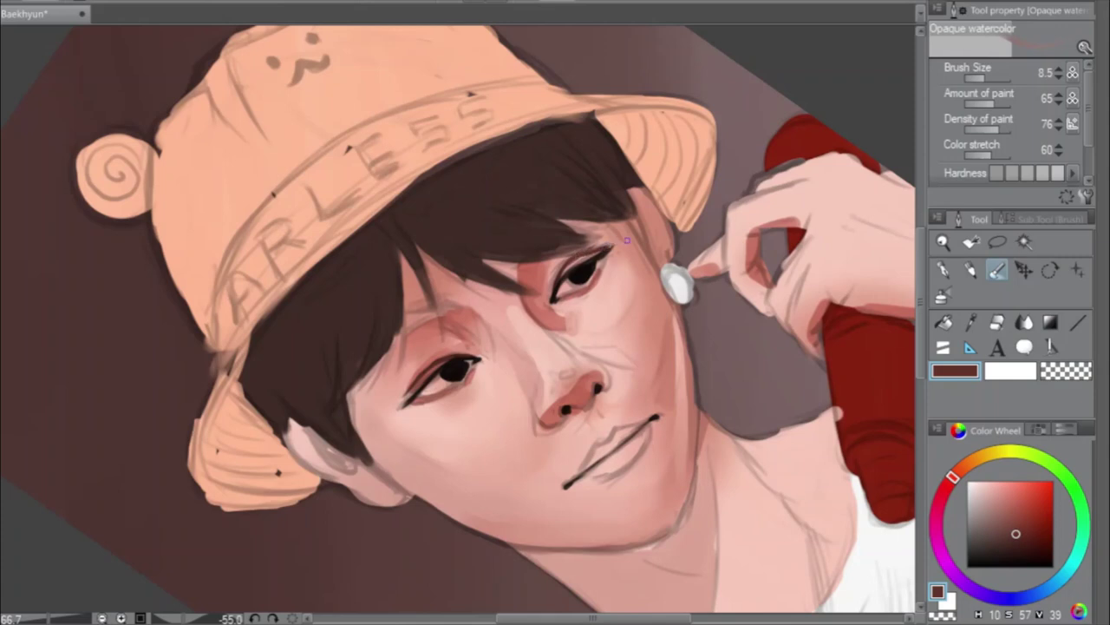
pyautogui.press('e')
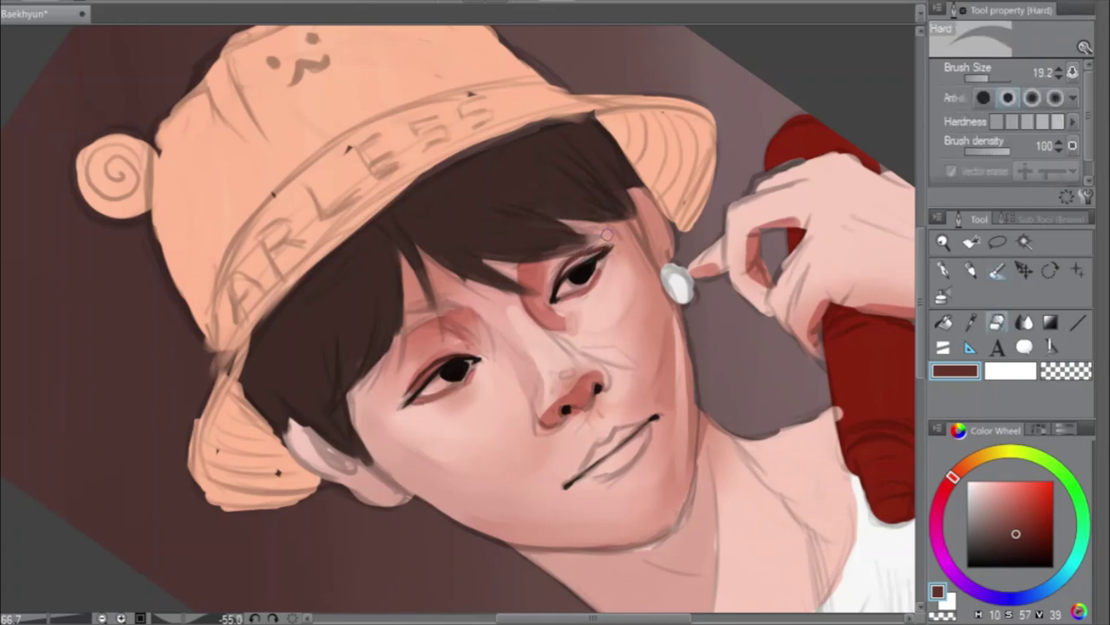
pyautogui.click(995, 273)
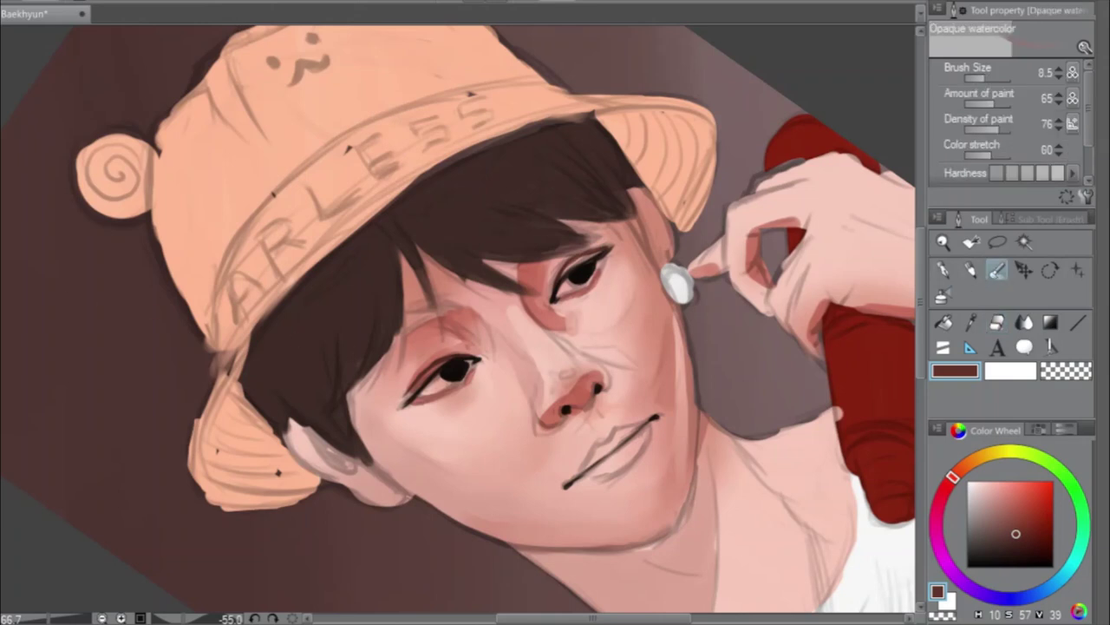
pyautogui.hotkey('ctrl', '@')
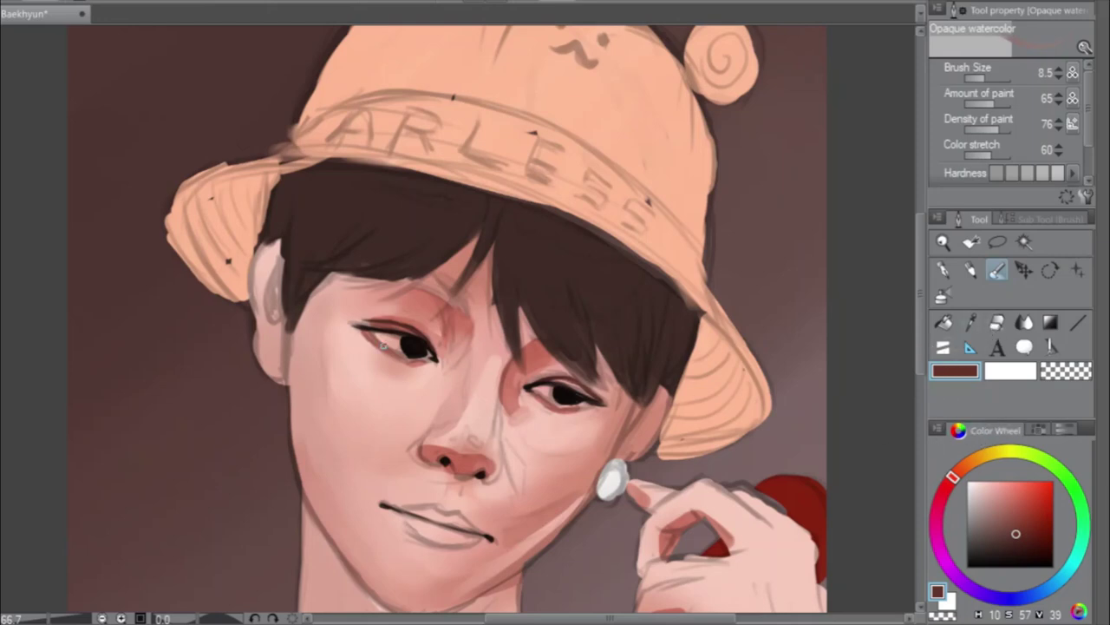
# Line the outer eye corners in red H 10, S 64, V 63, and shade beneath the fringe above the earring-side eye at brush size 28.7
pyautogui.keyDown('alt'); pyautogui.click(539, 357); pyautogui.keyUp('alt')
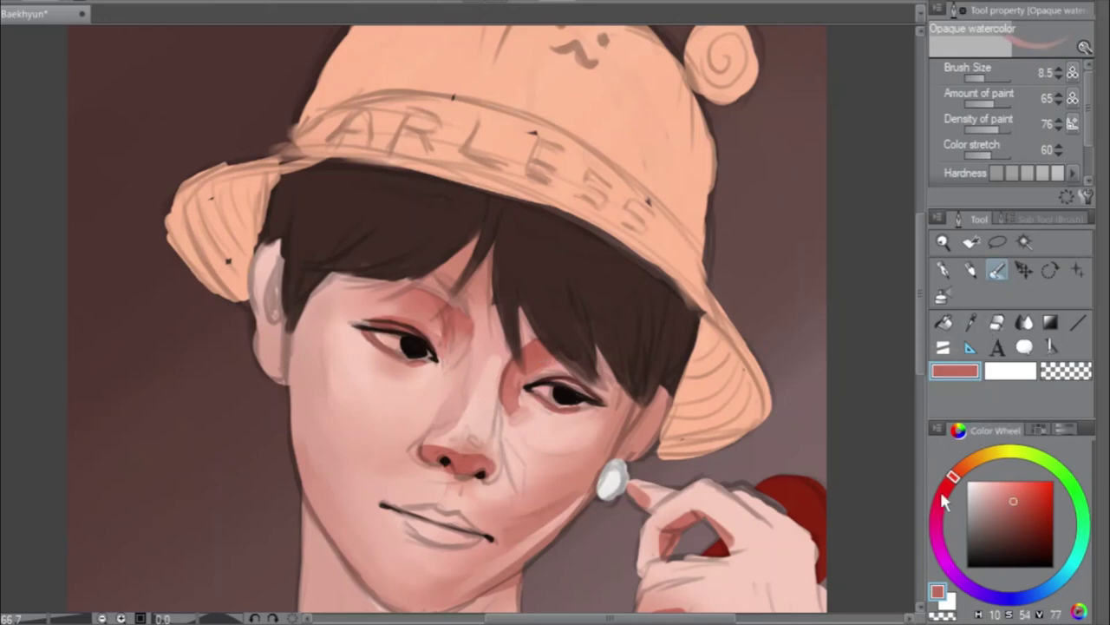
pyautogui.moveTo(1019, 503); pyautogui.dragTo(1022, 512)
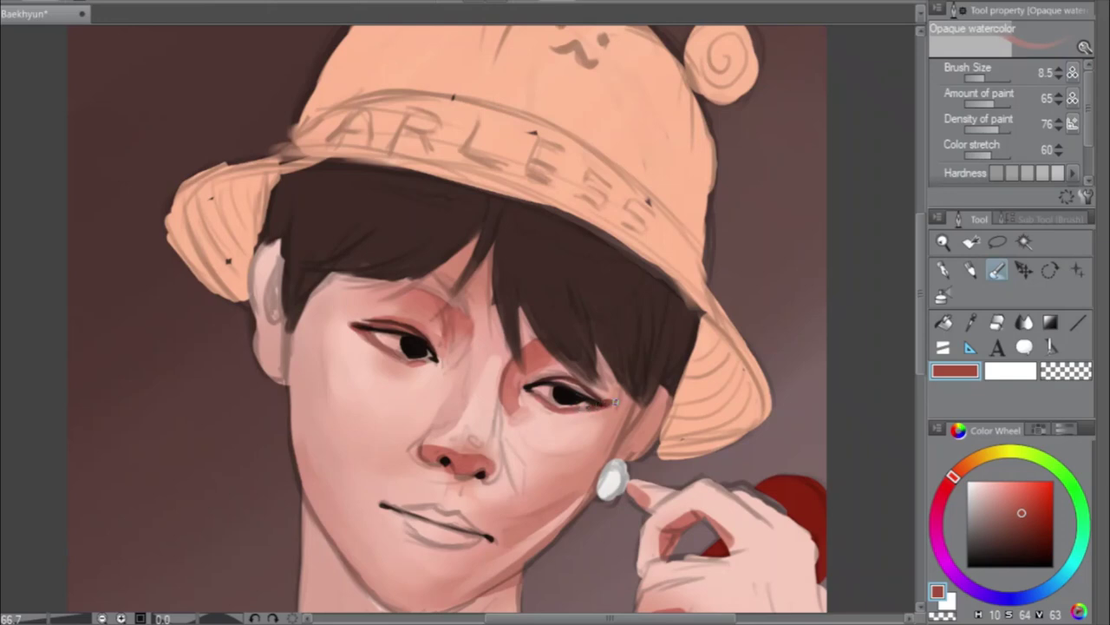
pyautogui.click(994, 79)
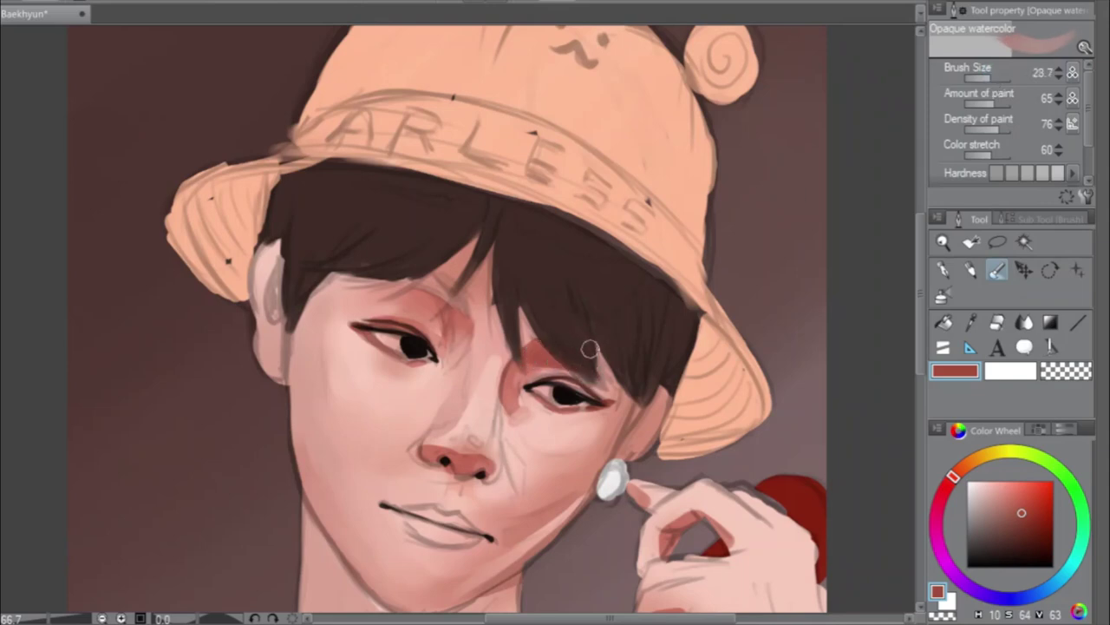
pyautogui.press(']')
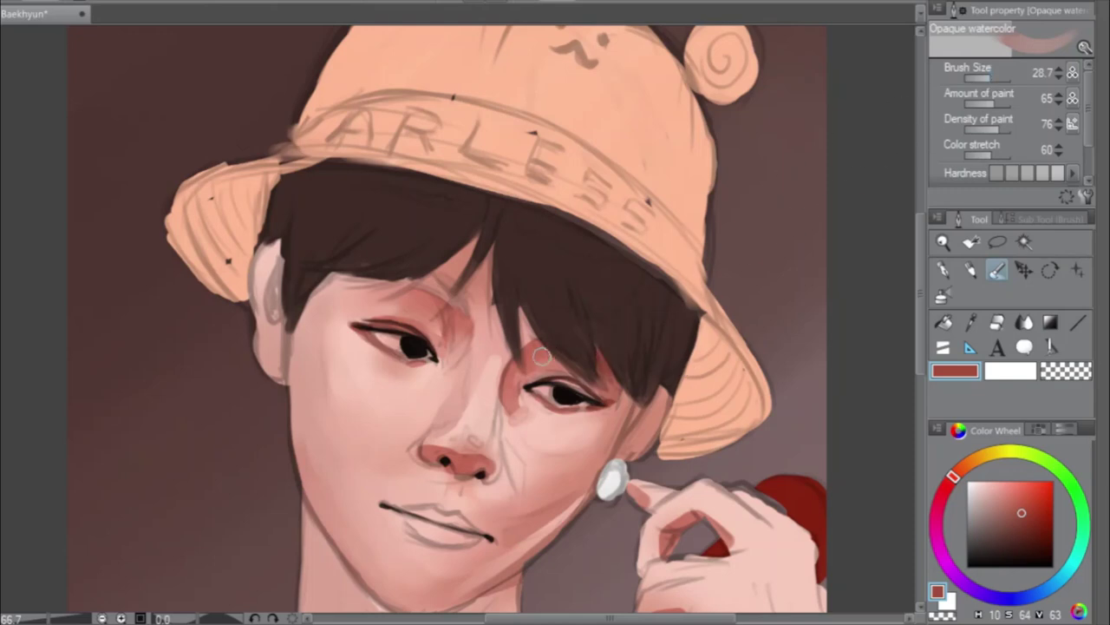
# Paint the cheek fold beside the nose on the earring side in sampled red H 10, S 49, V 80 at brush size 15.6
pyautogui.keyDown('alt'); pyautogui.click(513, 389); pyautogui.keyUp('alt')
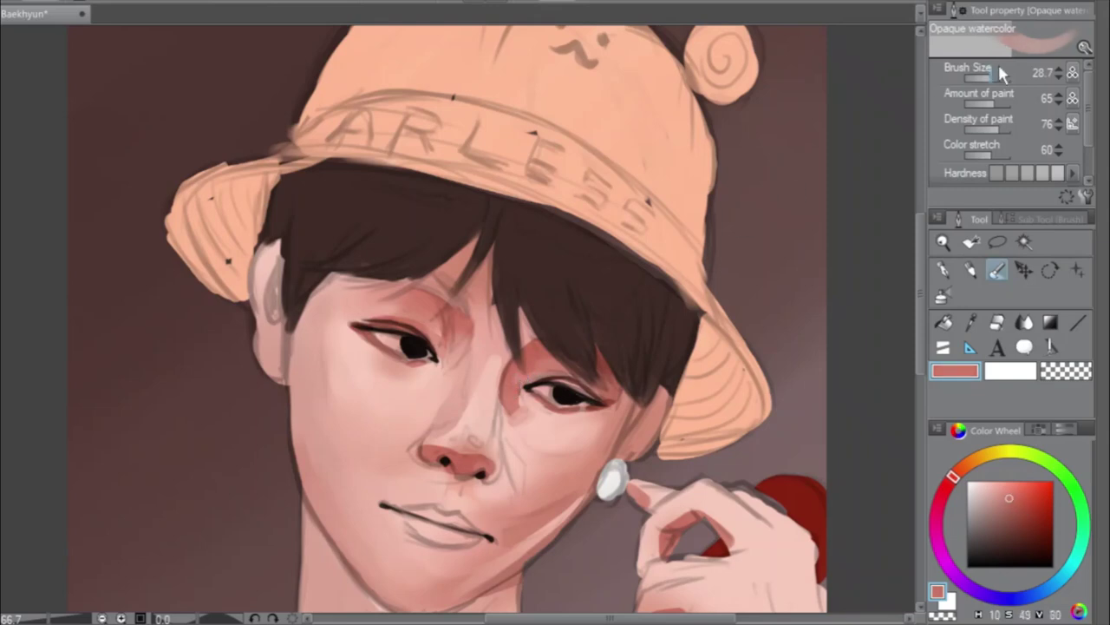
pyautogui.moveTo(1002, 74); pyautogui.dragTo(989, 80)
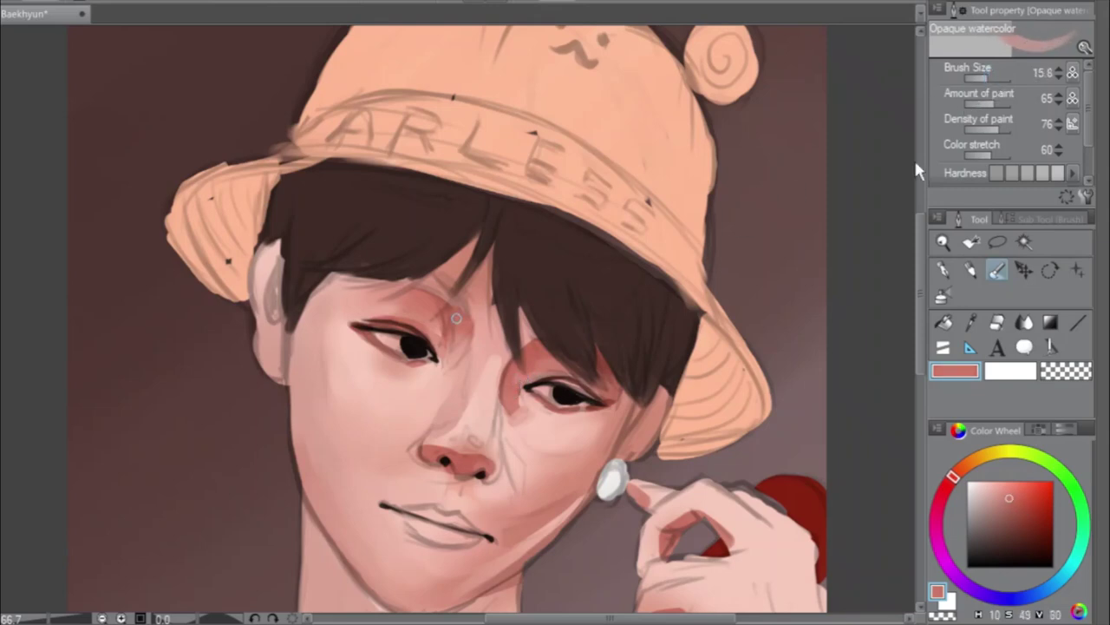
pyautogui.scroll(-1, 919, 299)
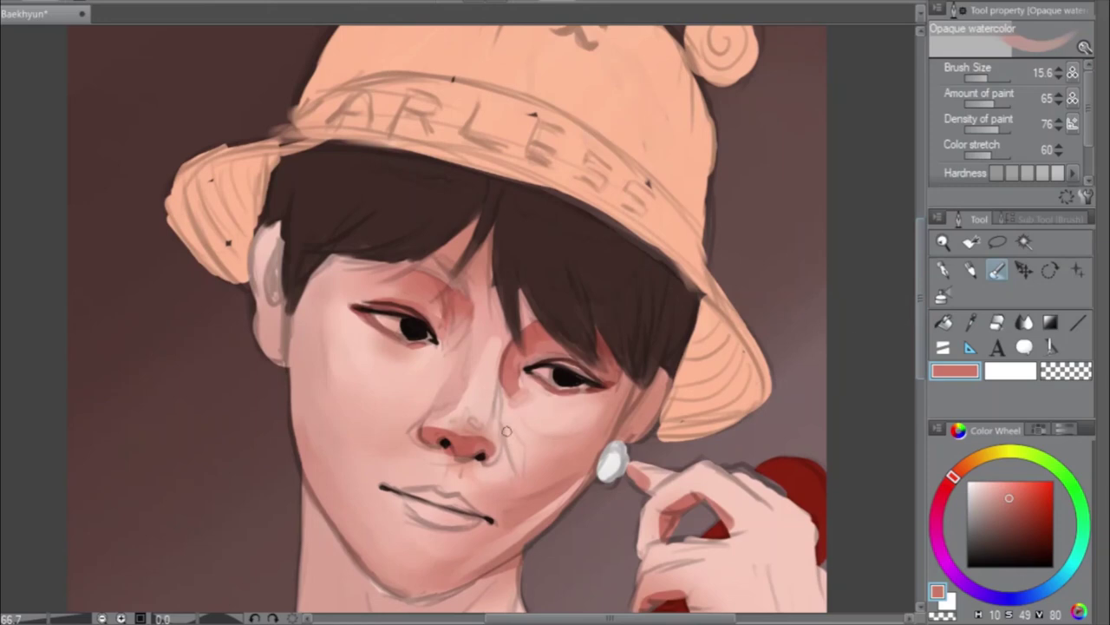
pyautogui.moveTo(507, 430); pyautogui.dragTo(516, 469)
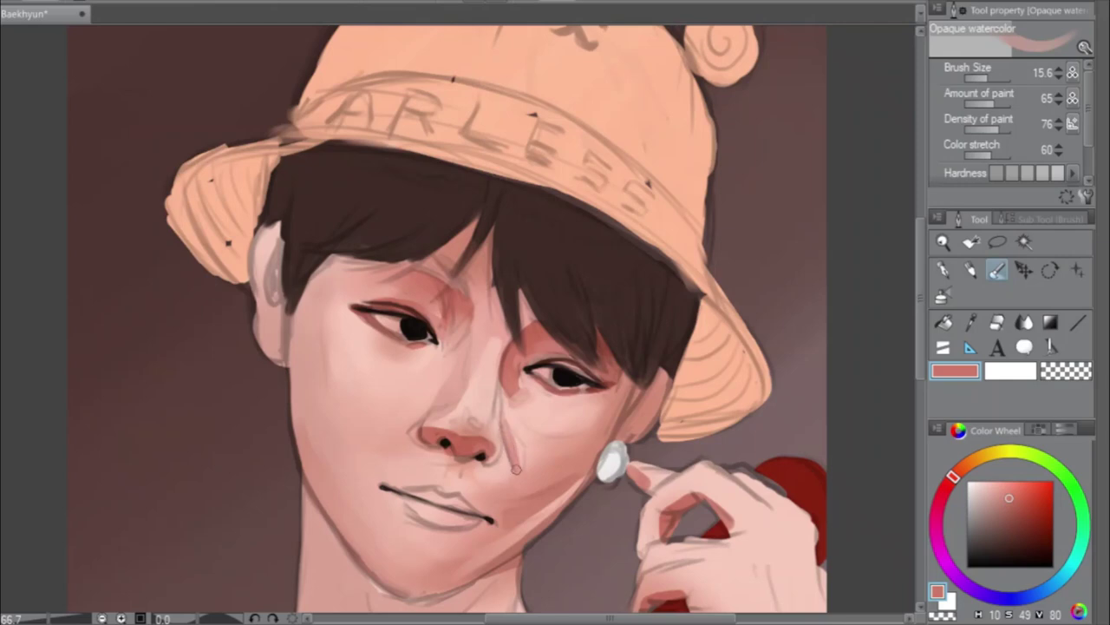
pyautogui.moveTo(501, 423); pyautogui.dragTo(513, 459)
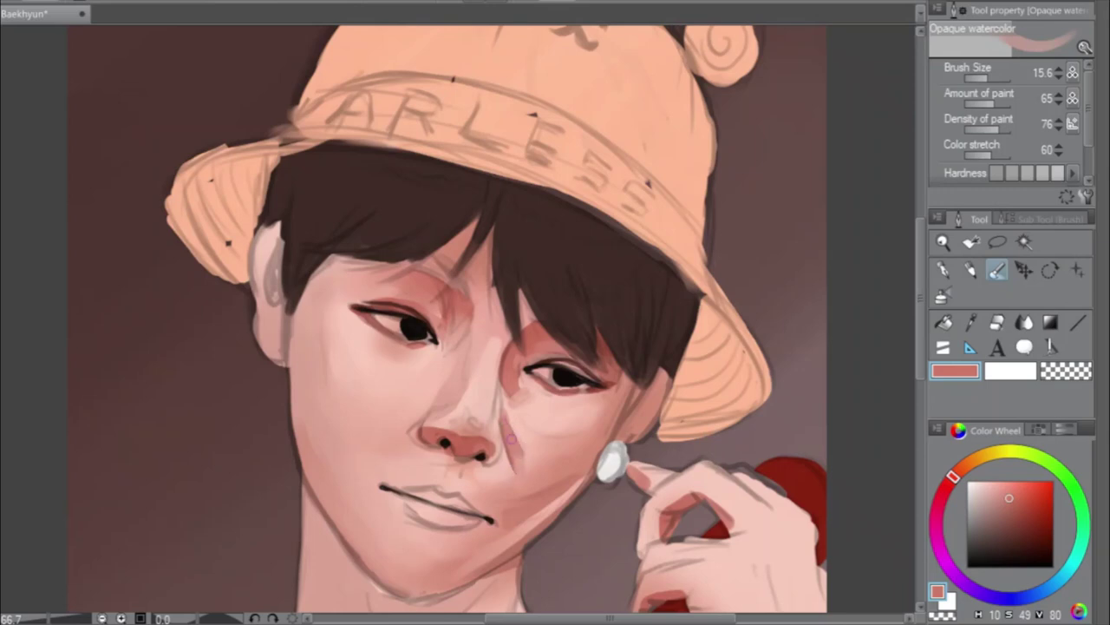
# Soften the cheek fold into the skin at brush size 52.6 and lighten the area under the eye with sampled pink H 14, S 26, V 96
pyautogui.click(995, 78)
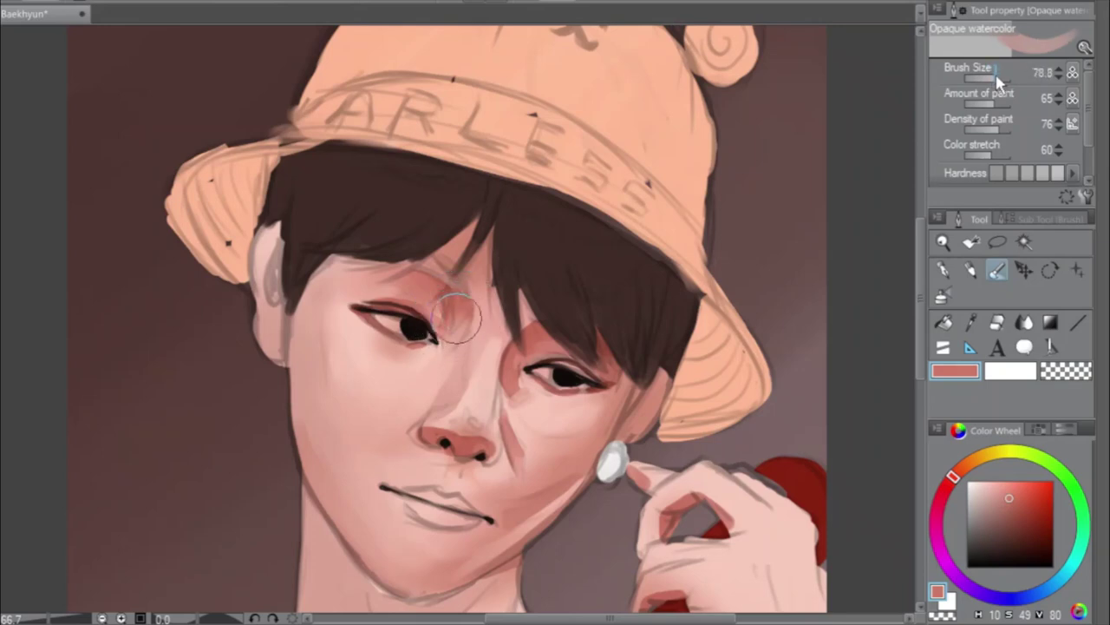
pyautogui.click(997, 78)
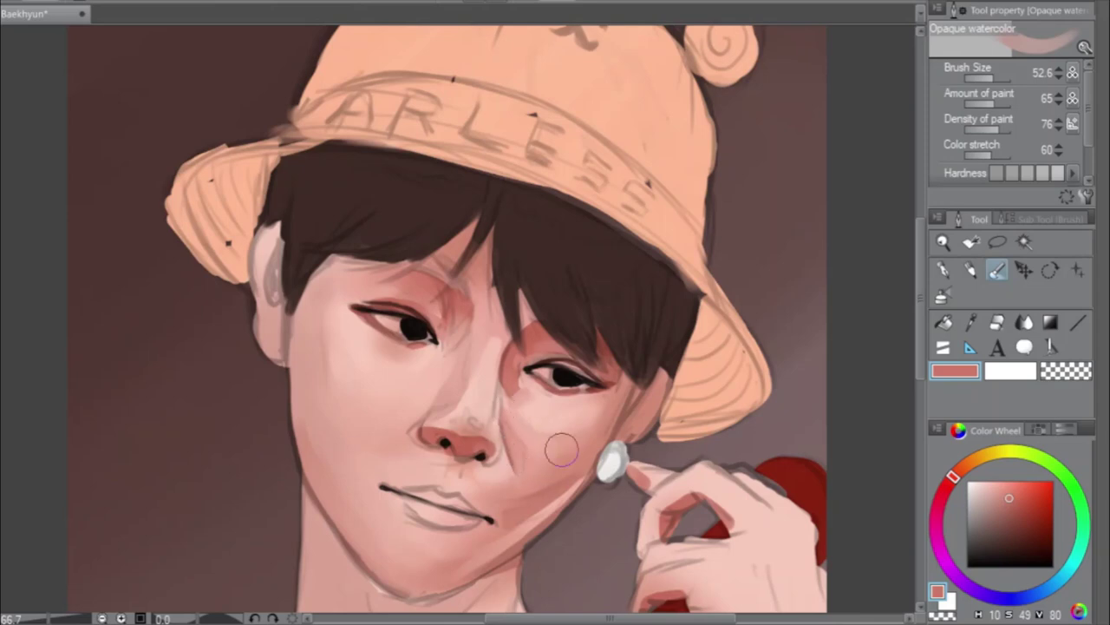
pyautogui.keyDown('alt'); pyautogui.click(549, 421); pyautogui.keyUp('alt')
pyautogui.moveTo(549, 421); pyautogui.dragTo(526, 417)
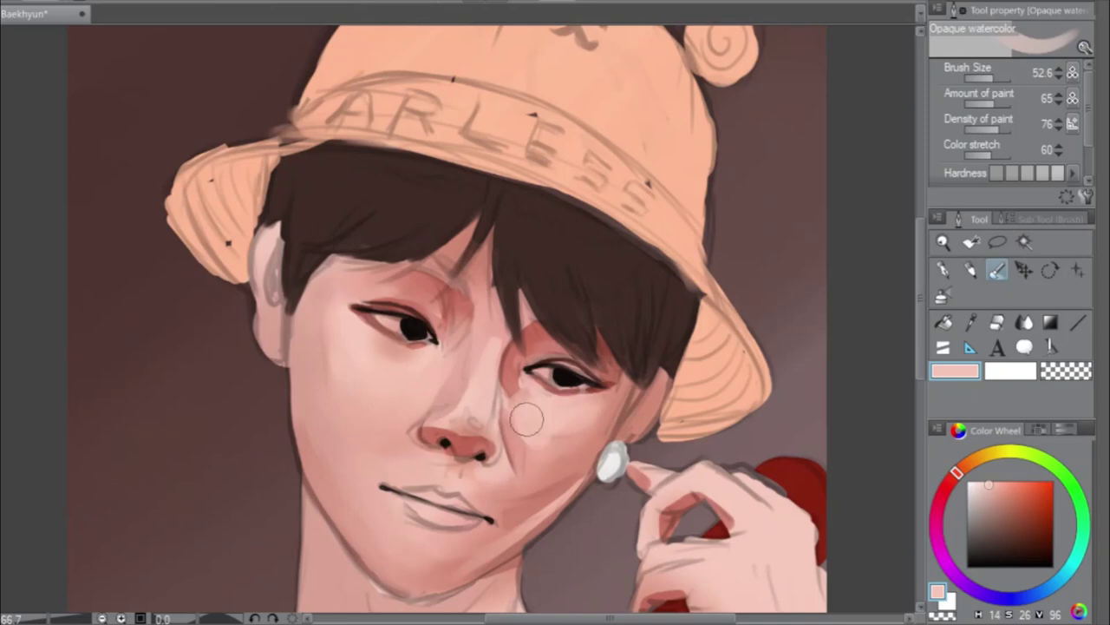
# Refine the fold and the inner corner of the earring-side eye in sampled red H 10, S 51, V 79 at brush size 19.2
pyautogui.keyDown('alt'); pyautogui.click(522, 356); pyautogui.keyUp('alt')
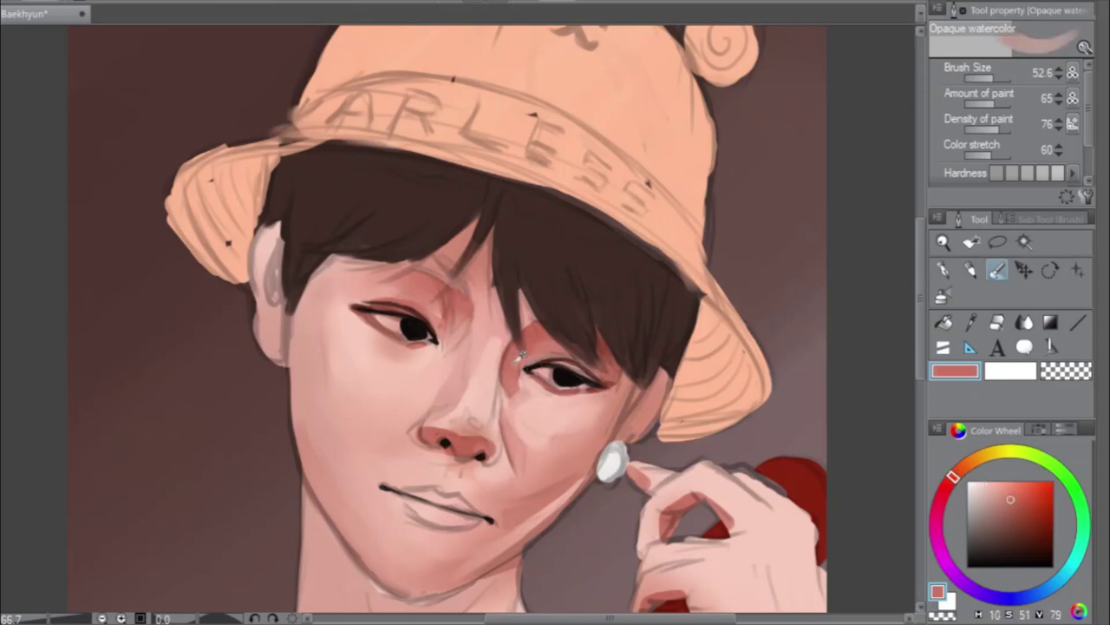
pyautogui.click(989, 78)
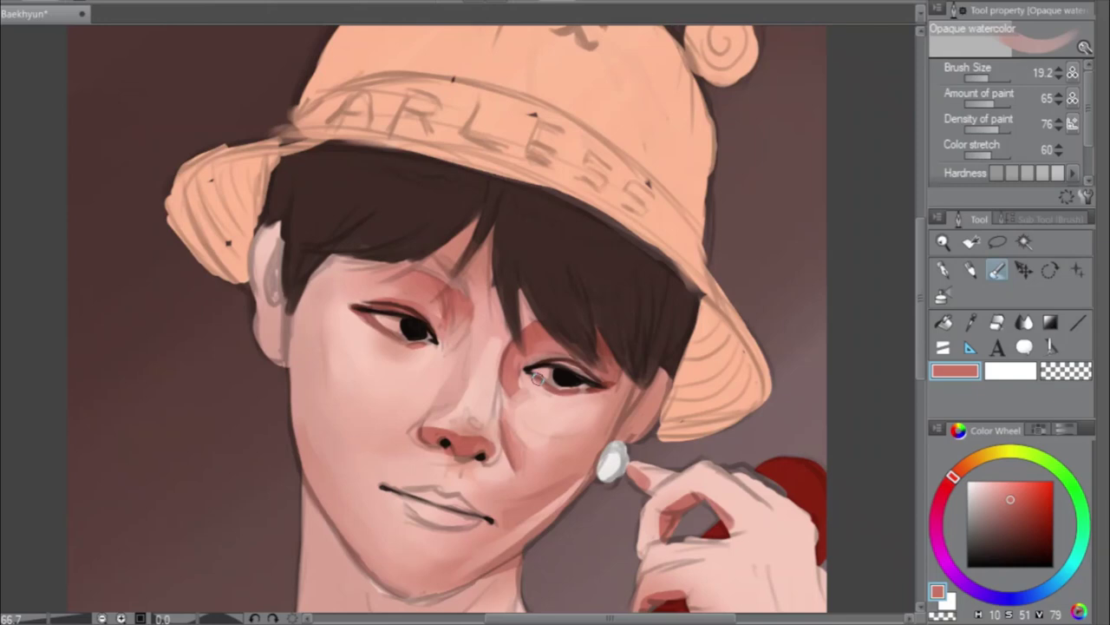
pyautogui.keyDown('alt'); pyautogui.click(464, 430); pyautogui.keyUp('alt')
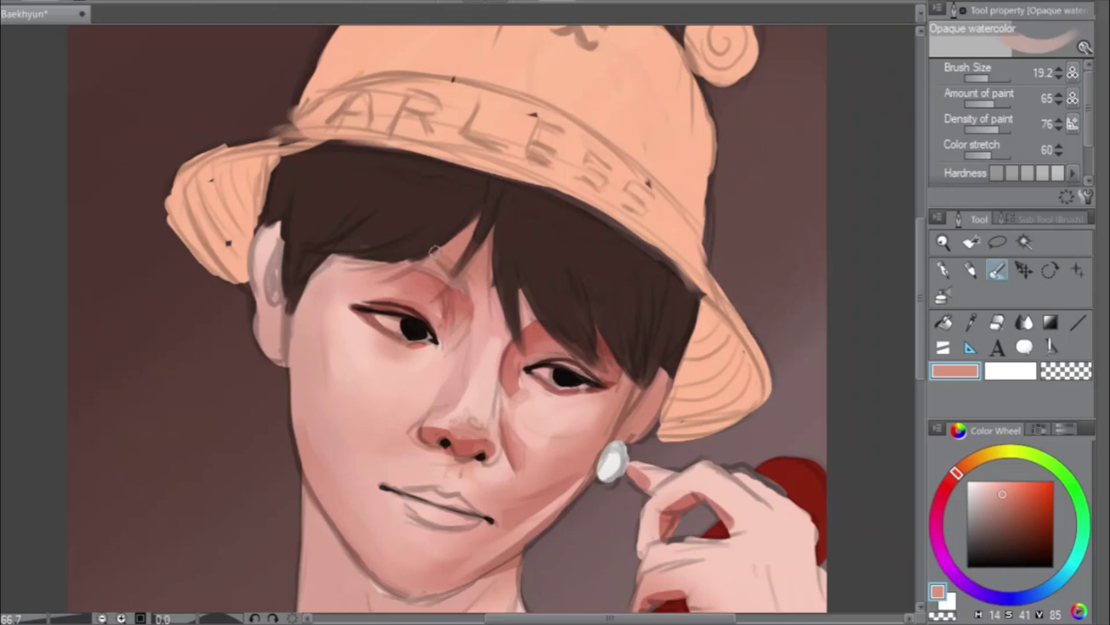
# Shade the upper eyelid of the eye away from the earring in sampled red H 10, S 51, V 78, softening it at brush size 43
pyautogui.keyDown('alt'); pyautogui.click(513, 360); pyautogui.keyUp('alt')
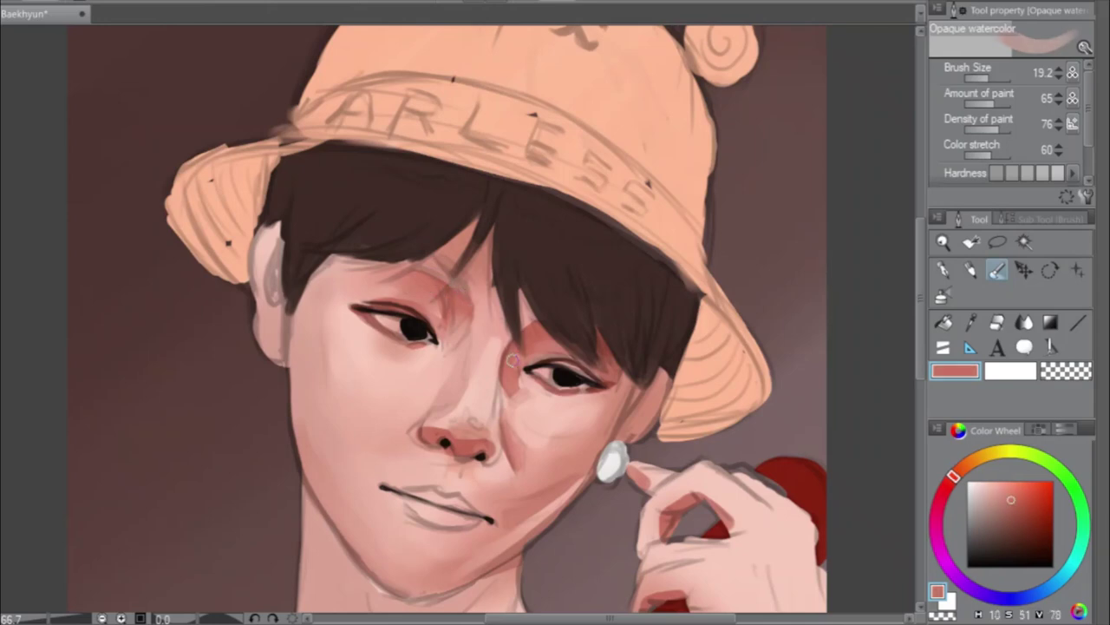
pyautogui.moveTo(393, 290); pyautogui.dragTo(351, 284)
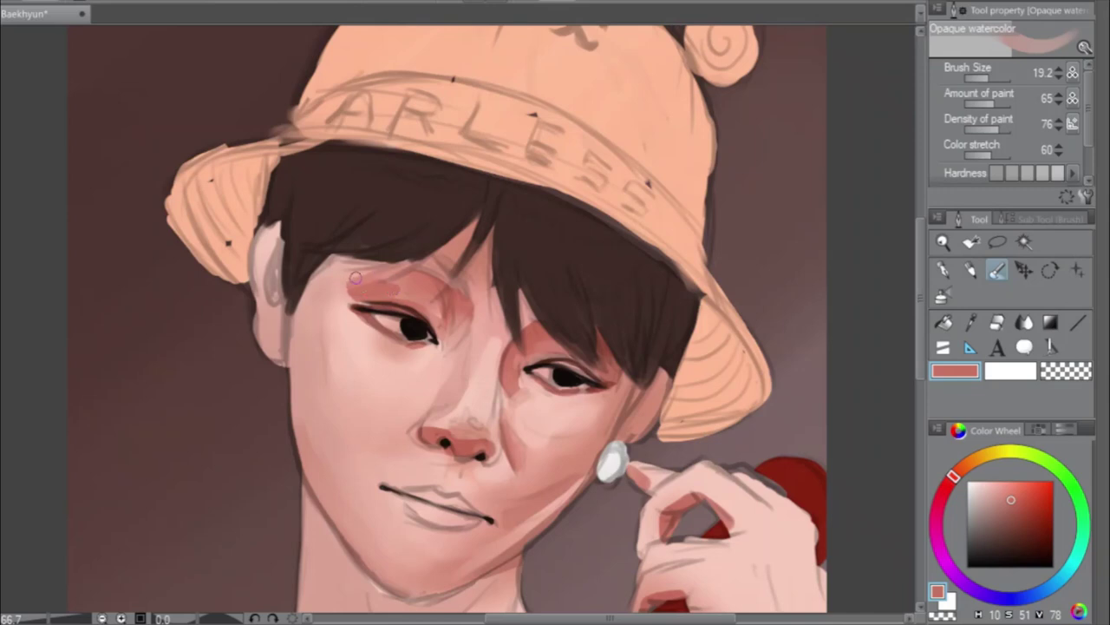
pyautogui.moveTo(381, 275)
pyautogui.mouseDown()
pyautogui.moveTo(365, 276)
pyautogui.moveTo(382, 276)
pyautogui.mouseUp()
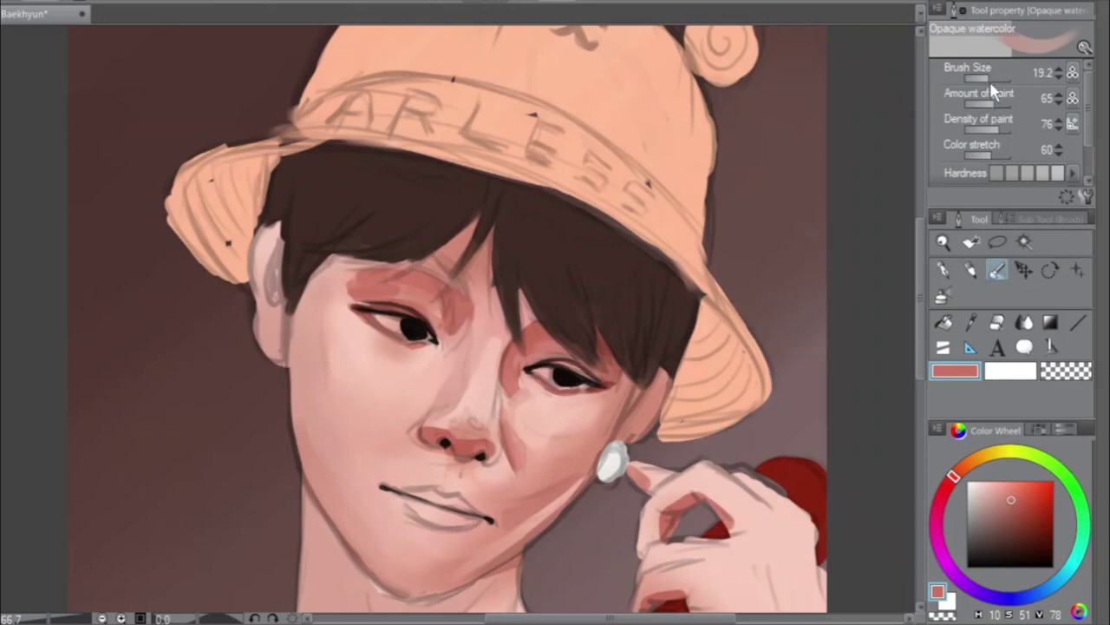
pyautogui.moveTo(996, 78); pyautogui.dragTo(990, 80)
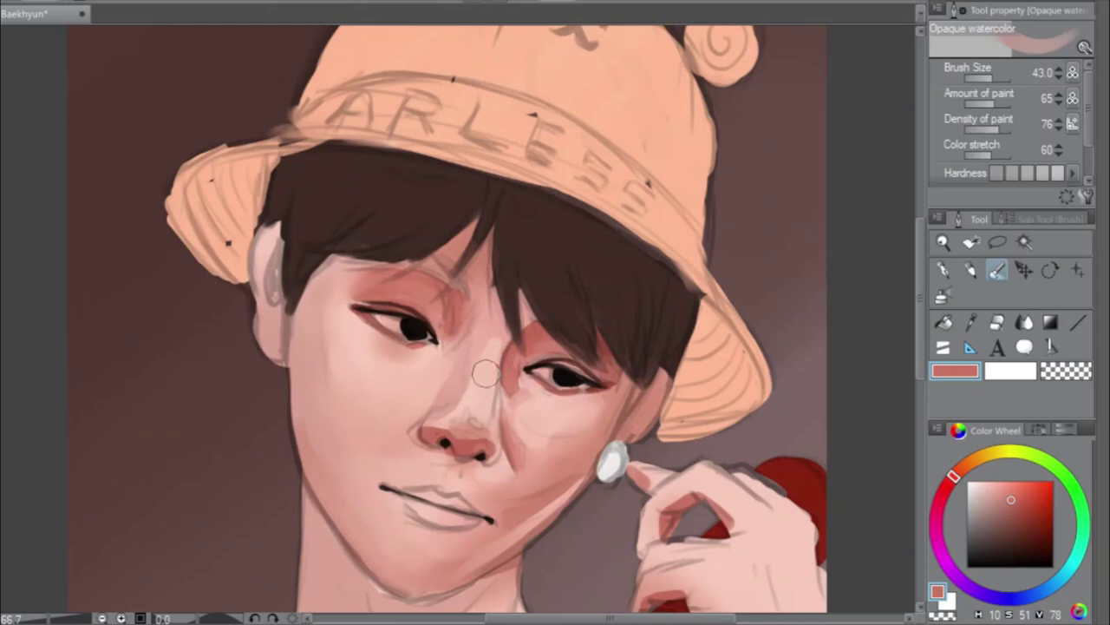
# Blend the shadow between the nose and the earring-side eye at brush size 28.7, and smooth the broader face shading at size 78.8
pyautogui.moveTo(509, 378); pyautogui.dragTo(538, 414)
pyautogui.click(993, 78)
pyautogui.click(991, 81)
pyautogui.moveTo(517, 380)
pyautogui.mouseDown()
pyautogui.moveTo(514, 395)
pyautogui.moveTo(508, 368)
pyautogui.mouseUp()
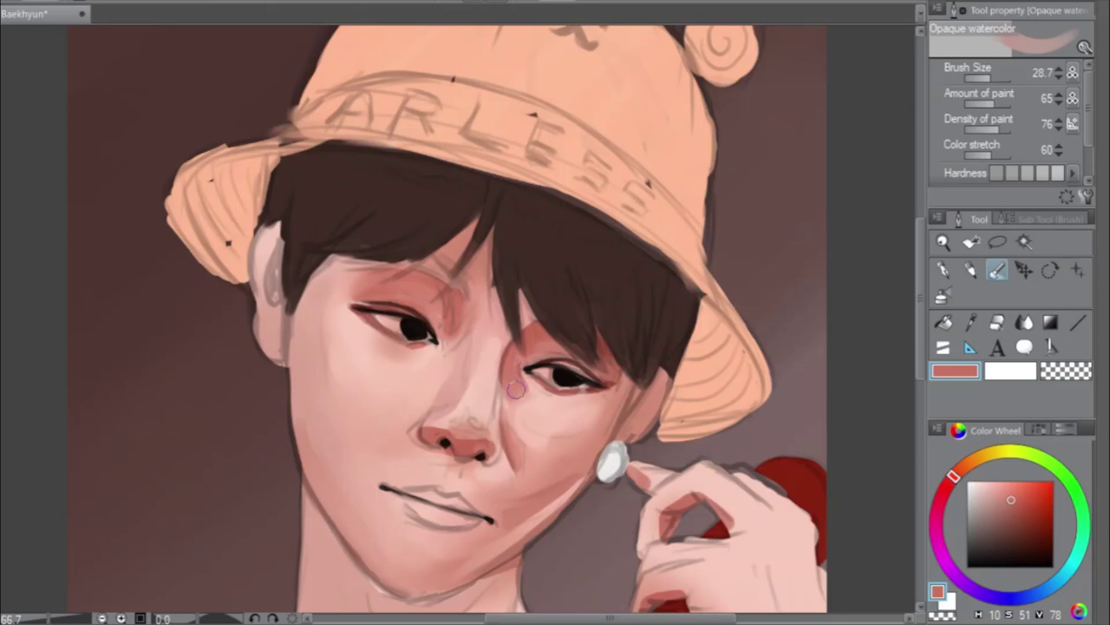
pyautogui.click(997, 76)
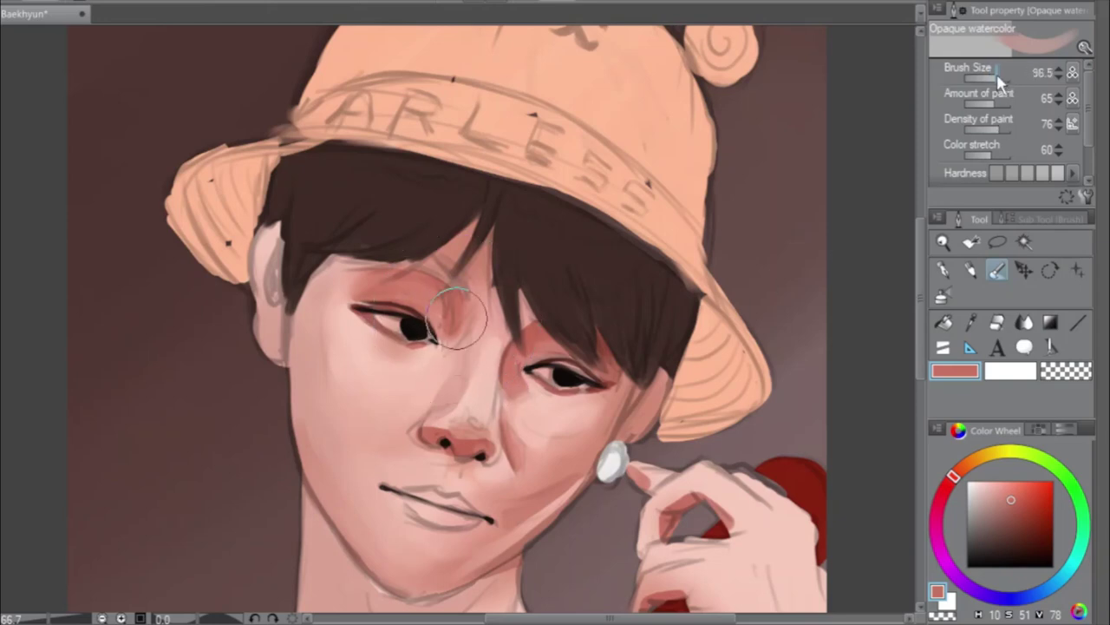
pyautogui.click(994, 78)
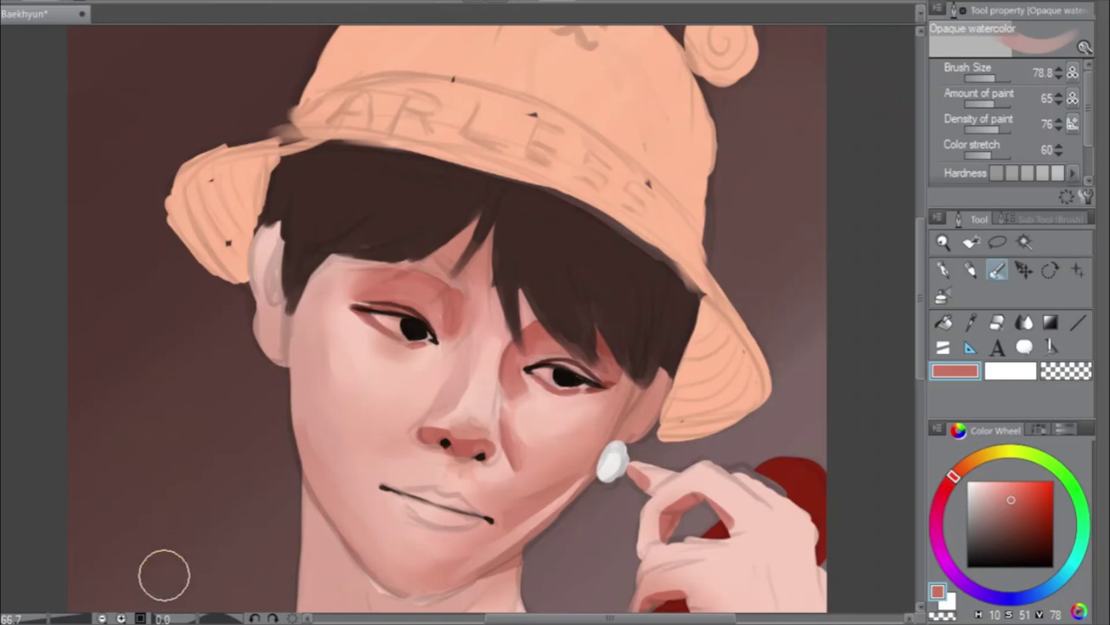
# Refine the small shadows around the nose and mouth in sampled red H 10, S 47, V 82 at brush size 8.5
pyautogui.click(994, 78)
pyautogui.moveTo(995, 84); pyautogui.dragTo(989, 87)
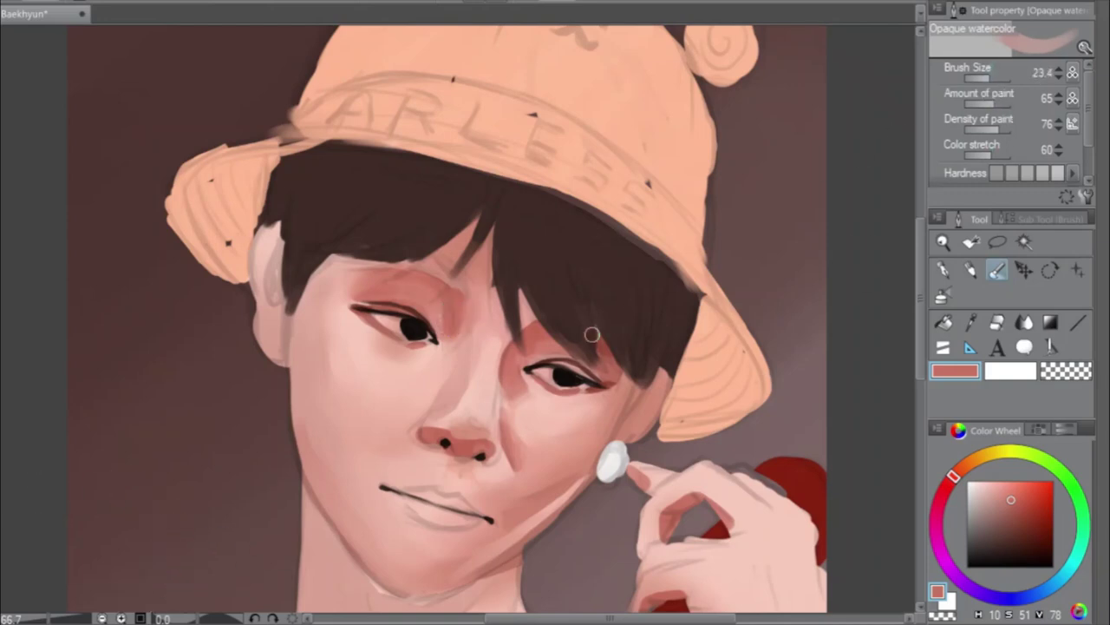
pyautogui.keyDown('alt'); pyautogui.click(515, 370); pyautogui.keyUp('alt')
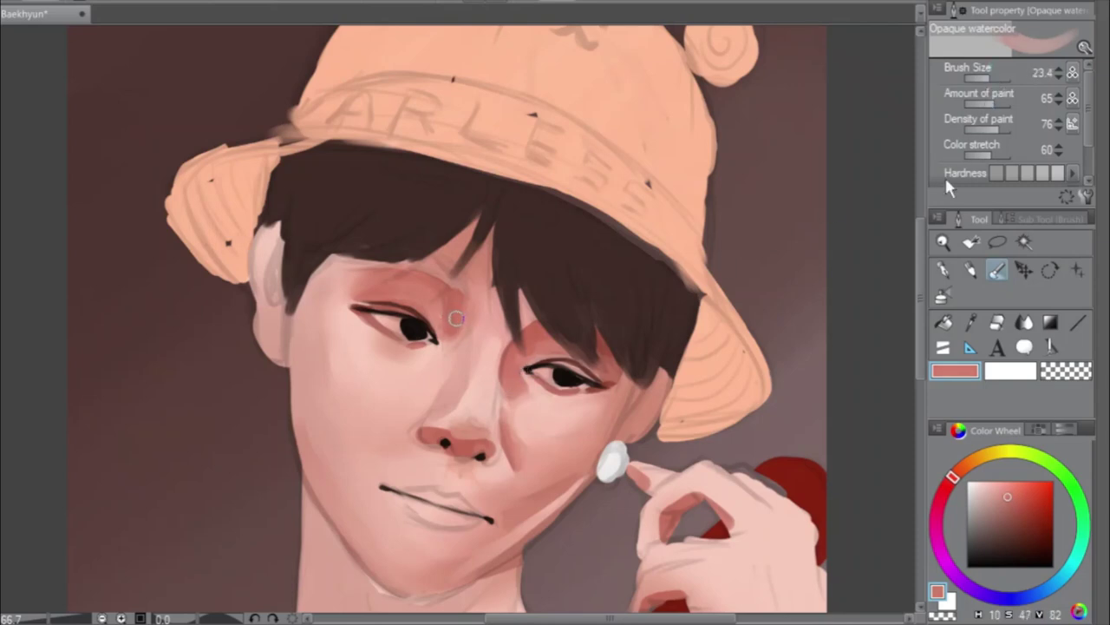
pyautogui.scroll(-2, 921, 276)
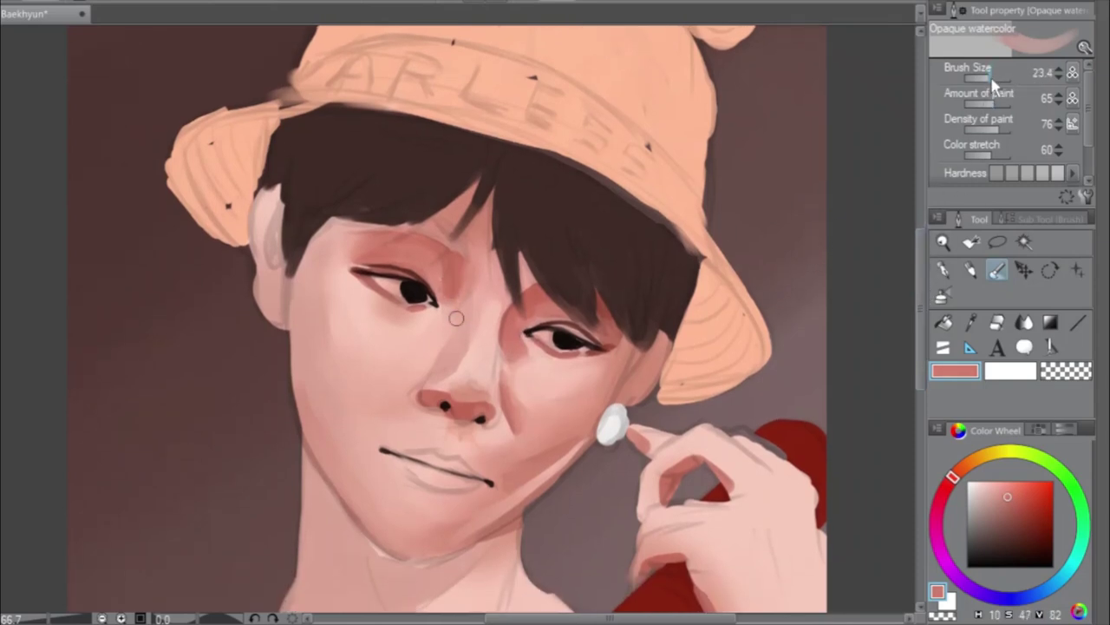
pyautogui.moveTo(992, 78); pyautogui.dragTo(982, 79)
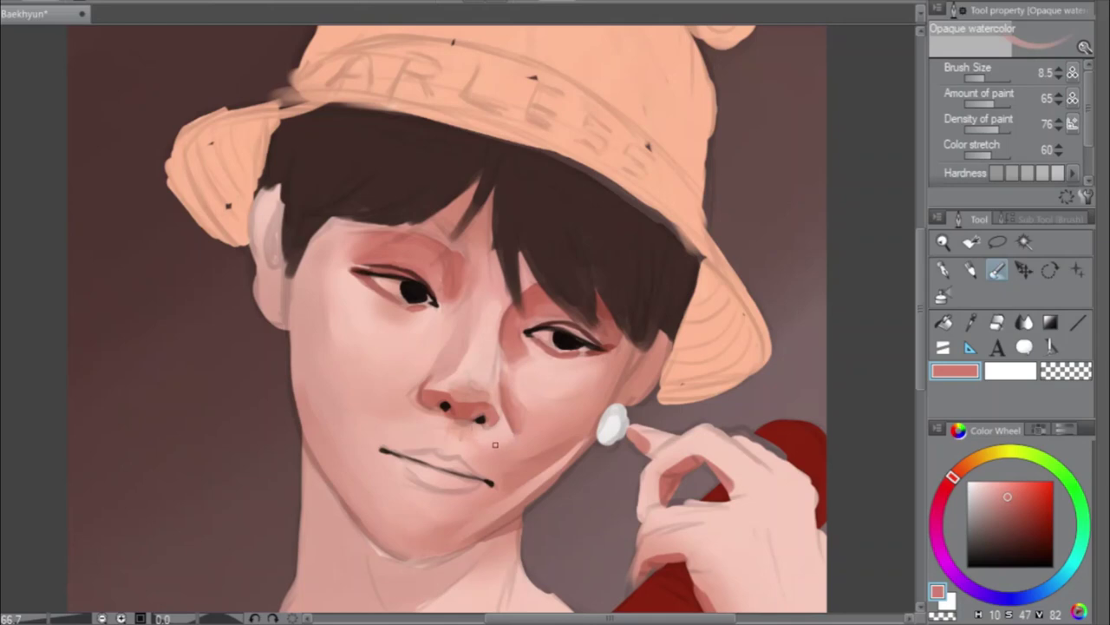
# Blend the skin between the nose and mouth corner with sampled pinks H 13, S 27, V 89 and H 12, S 40, V 86 at brush size 23.4
pyautogui.press(']')
pyautogui.press(']')
pyautogui.press(']')
pyautogui.press(']')
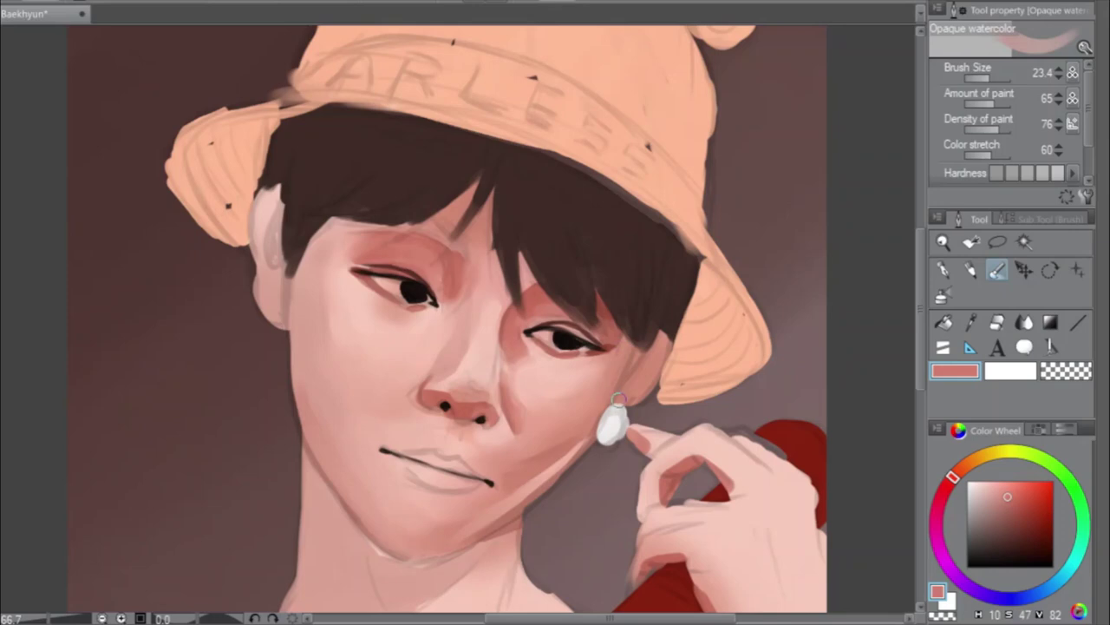
pyautogui.keyDown('alt'); pyautogui.click(493, 428); pyautogui.keyUp('alt')
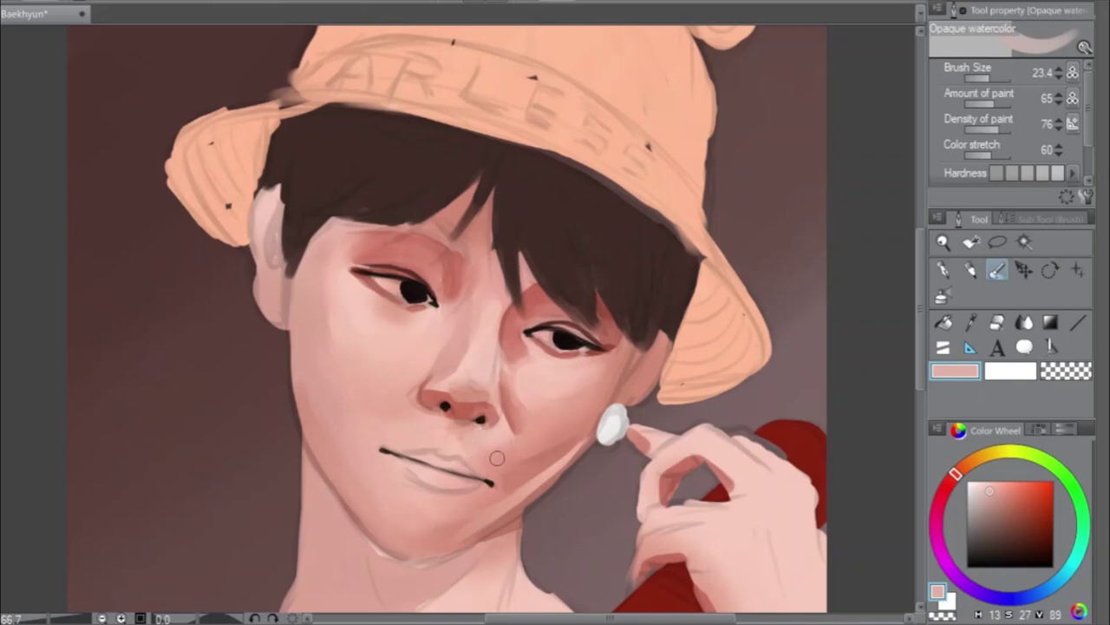
pyautogui.keyDown('alt'); pyautogui.click(499, 457); pyautogui.keyUp('alt')
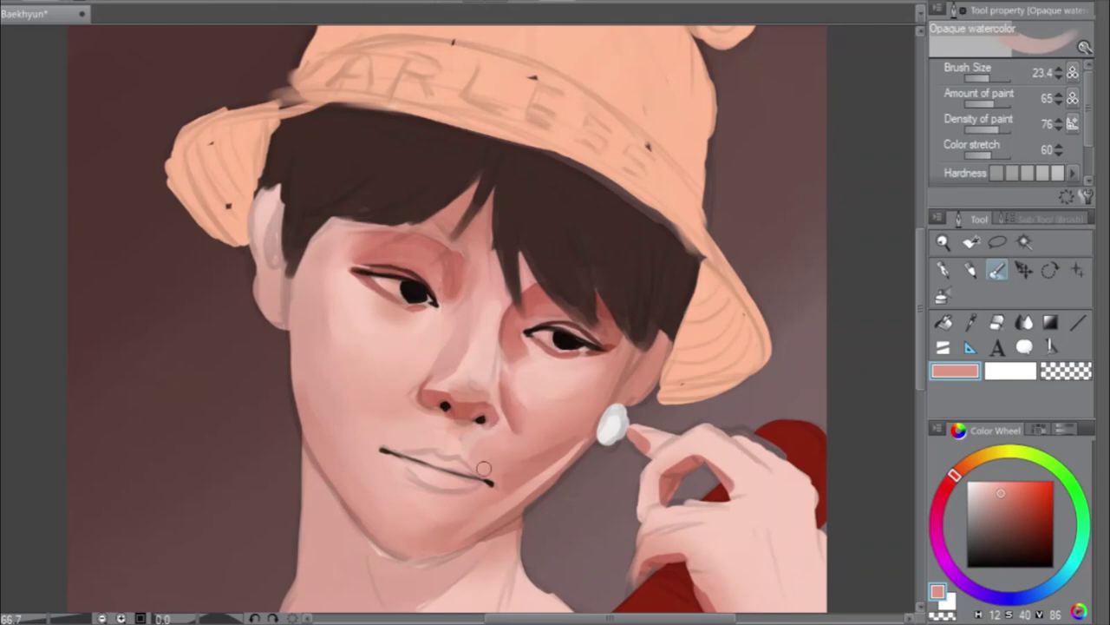
pyautogui.moveTo(484, 469); pyautogui.dragTo(490, 474)
# Deepen the underside of the nose around the nostrils in dark red H 7, S 56, V 52 at brush size 12.8
pyautogui.keyDown('alt'); pyautogui.click(614, 328); pyautogui.keyUp('alt')
pyautogui.moveTo(1012, 504); pyautogui.dragTo(1015, 522)
pyautogui.click(953, 480)
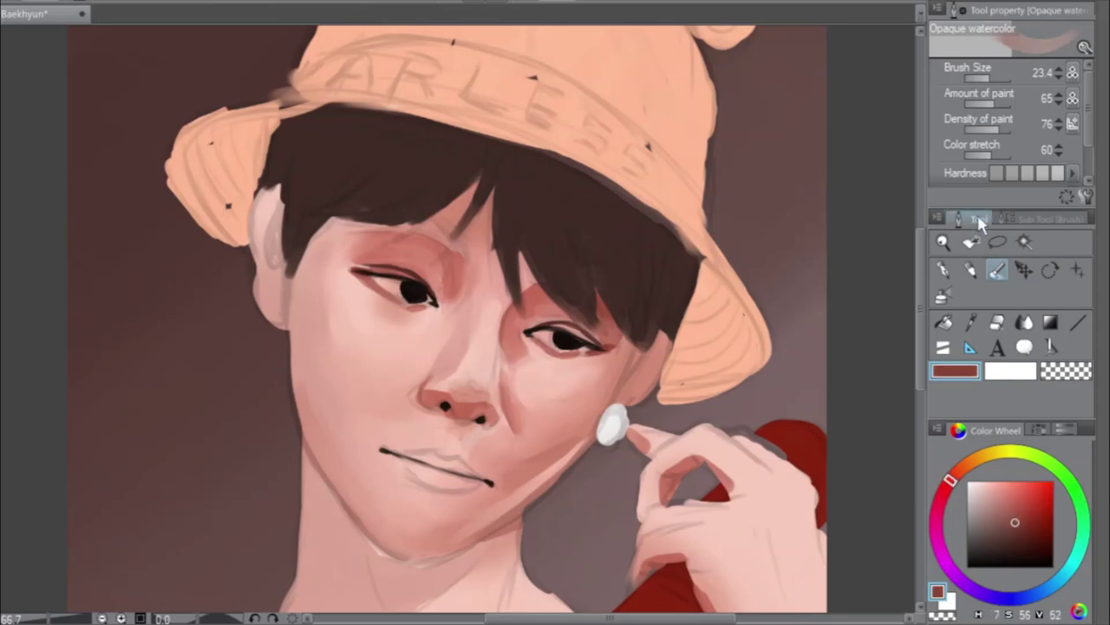
pyautogui.click(988, 78)
pyautogui.click(989, 78)
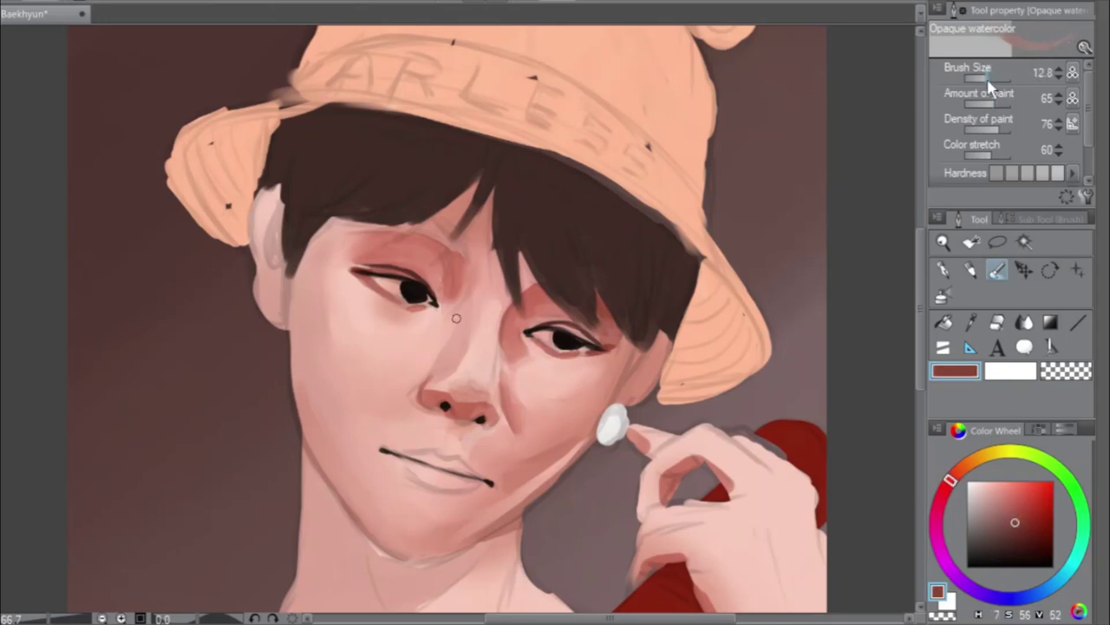
pyautogui.moveTo(479, 417); pyautogui.dragTo(469, 422)
# Shade the edge of the nose wing in muted red H 10, S 32, V 72 at brush size 12.8, and flip the canvas view horizontally
pyautogui.keyDown('alt'); pyautogui.click(451, 362); pyautogui.keyUp('alt')
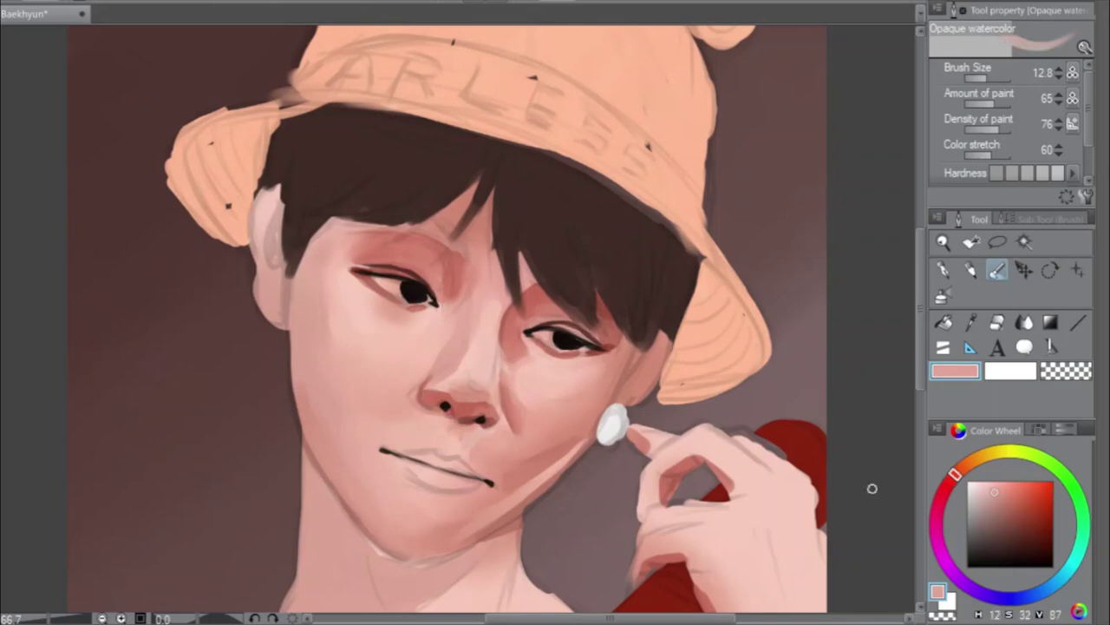
pyautogui.moveTo(999, 491); pyautogui.dragTo(999, 500)
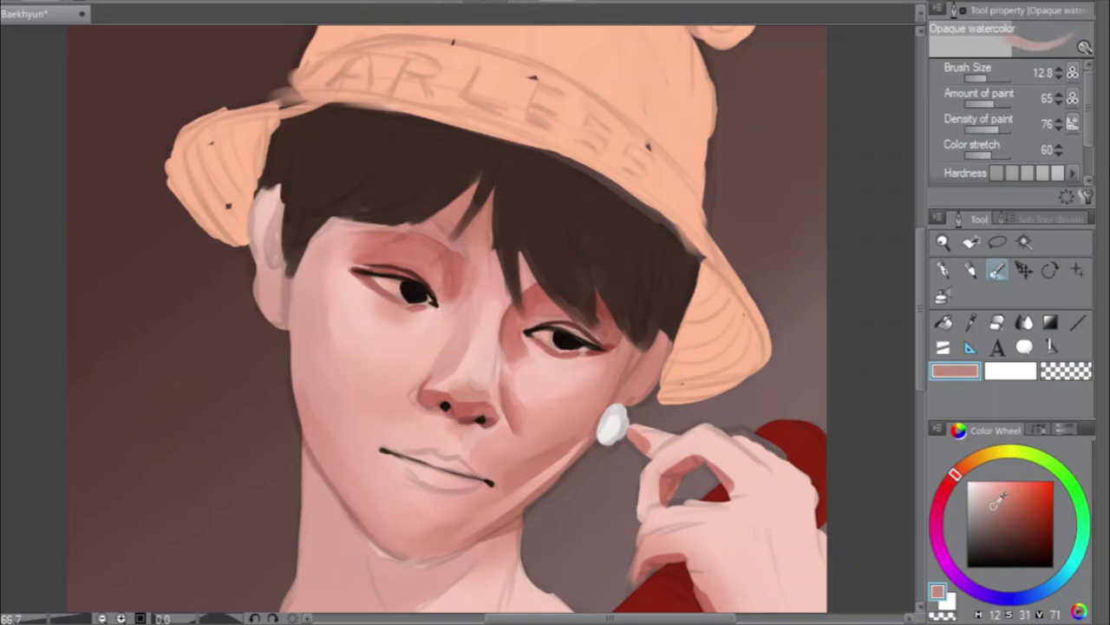
pyautogui.click(953, 477)
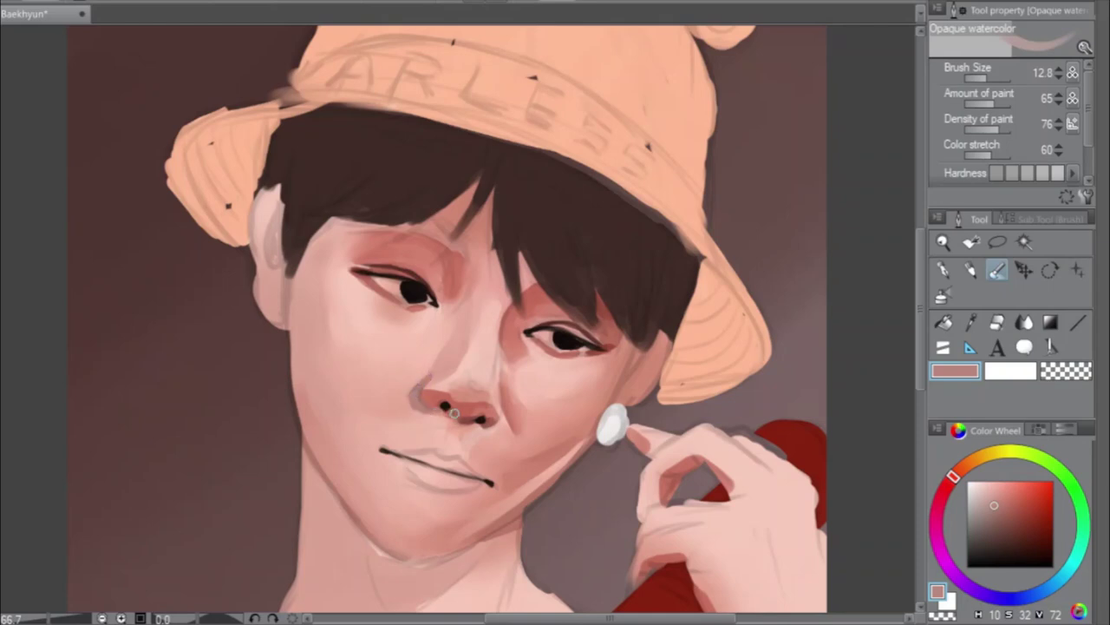
pyautogui.press('h')
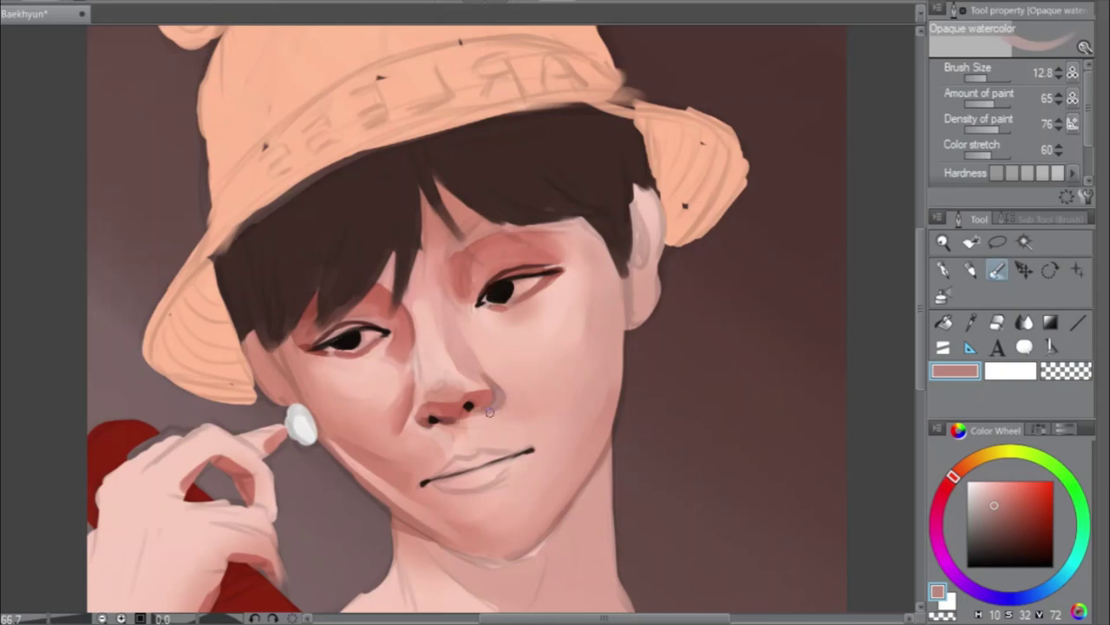
# Paint the eyebrow emerging from the fringe in the sampled hair brown H 12, S 38, V 25 at brush size 28.7
pyautogui.click(994, 79)
pyautogui.moveTo(995, 83); pyautogui.dragTo(991, 80)
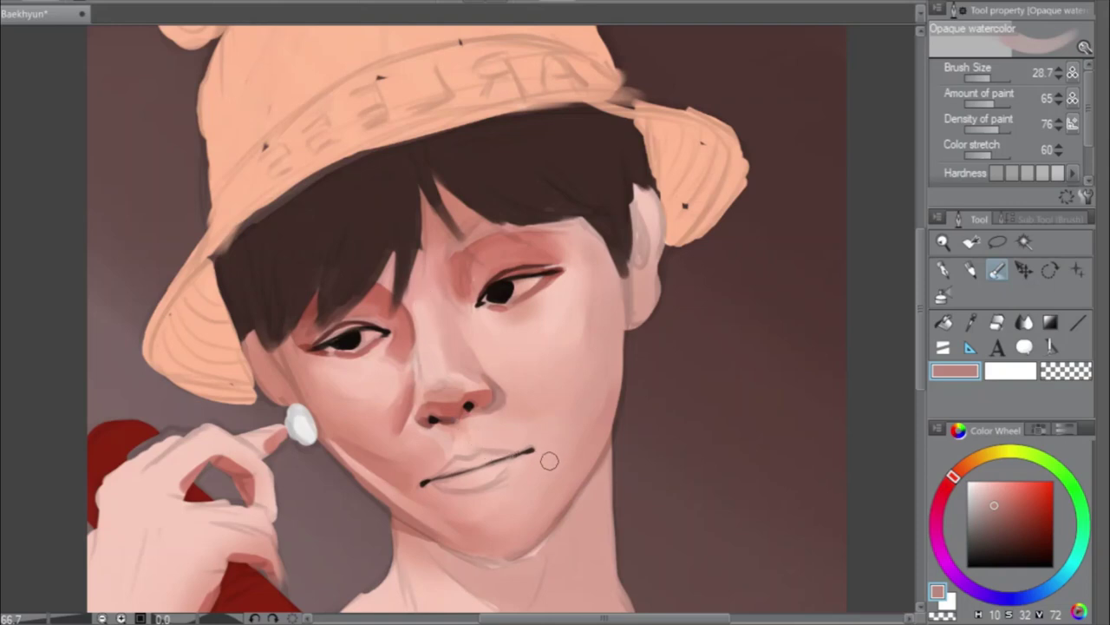
pyautogui.keyDown('alt'); pyautogui.click(515, 181); pyautogui.keyUp('alt')
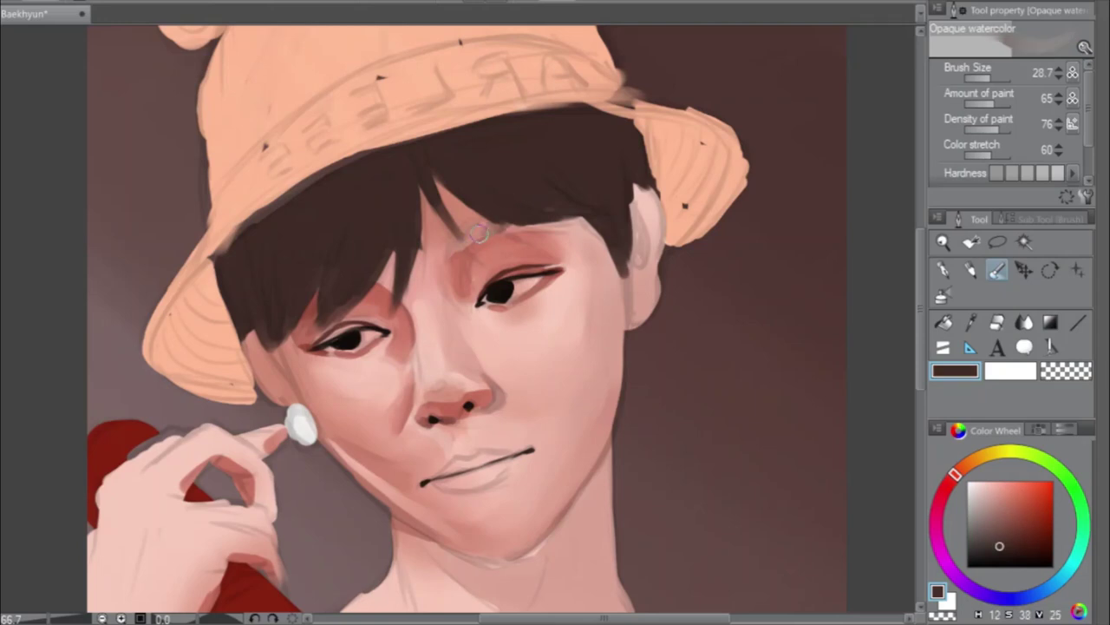
pyautogui.moveTo(480, 231)
pyautogui.mouseDown()
pyautogui.moveTo(442, 257)
pyautogui.moveTo(510, 212)
pyautogui.moveTo(441, 266)
pyautogui.moveTo(497, 216)
pyautogui.moveTo(463, 243)
pyautogui.moveTo(535, 212)
pyautogui.moveTo(352, 285)
pyautogui.moveTo(390, 276)
pyautogui.mouseUp()
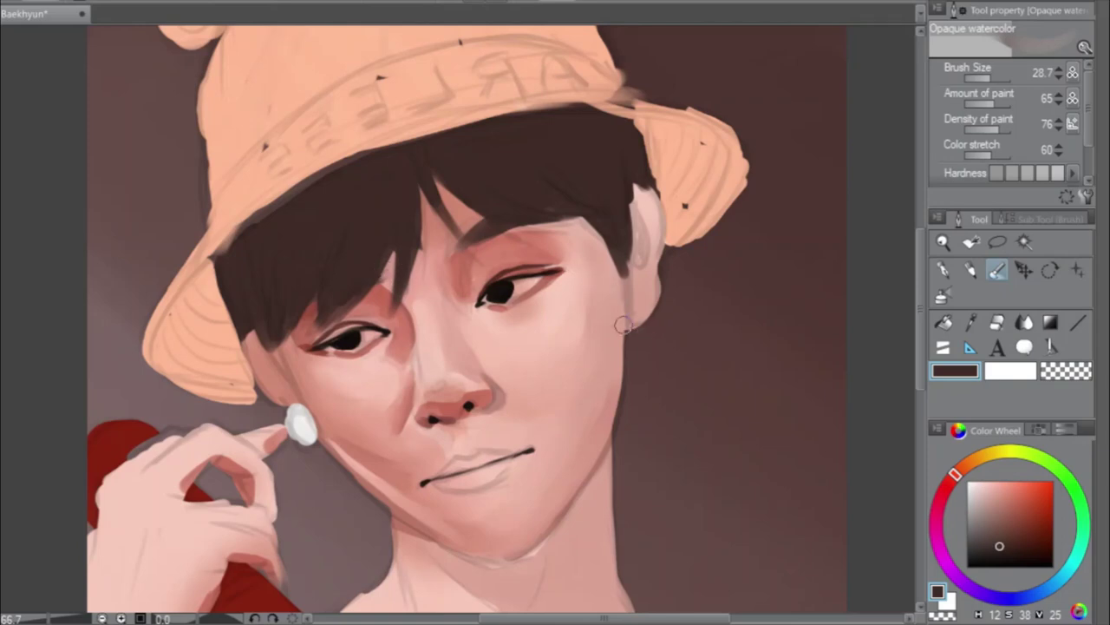
# Shade the inner ear and the skin by the opposite hat brim in sampled red H 10, S 49, V 81, and flip the canvas view horizontally
pyautogui.keyDown('alt'); pyautogui.click(402, 337); pyautogui.keyUp('alt')
pyautogui.moveTo(647, 216)
pyautogui.mouseDown()
pyautogui.moveTo(639, 255)
pyautogui.moveTo(629, 207)
pyautogui.moveTo(642, 180)
pyautogui.moveTo(668, 236)
pyautogui.moveTo(659, 187)
pyautogui.moveTo(662, 254)
pyautogui.mouseUp()
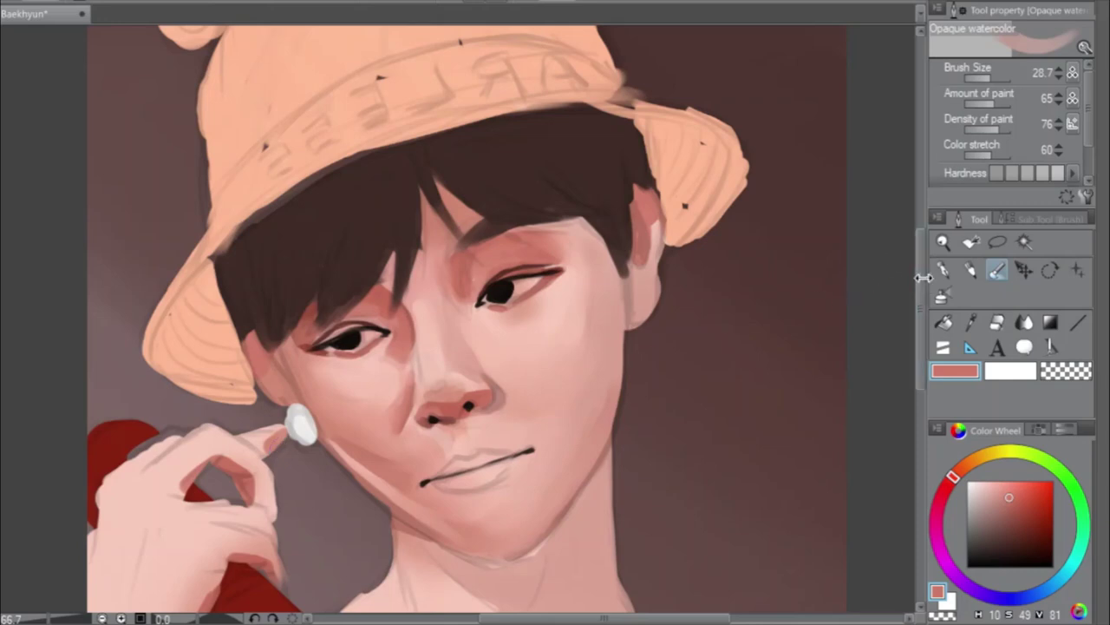
pyautogui.moveTo(925, 293); pyautogui.dragTo(922, 307)
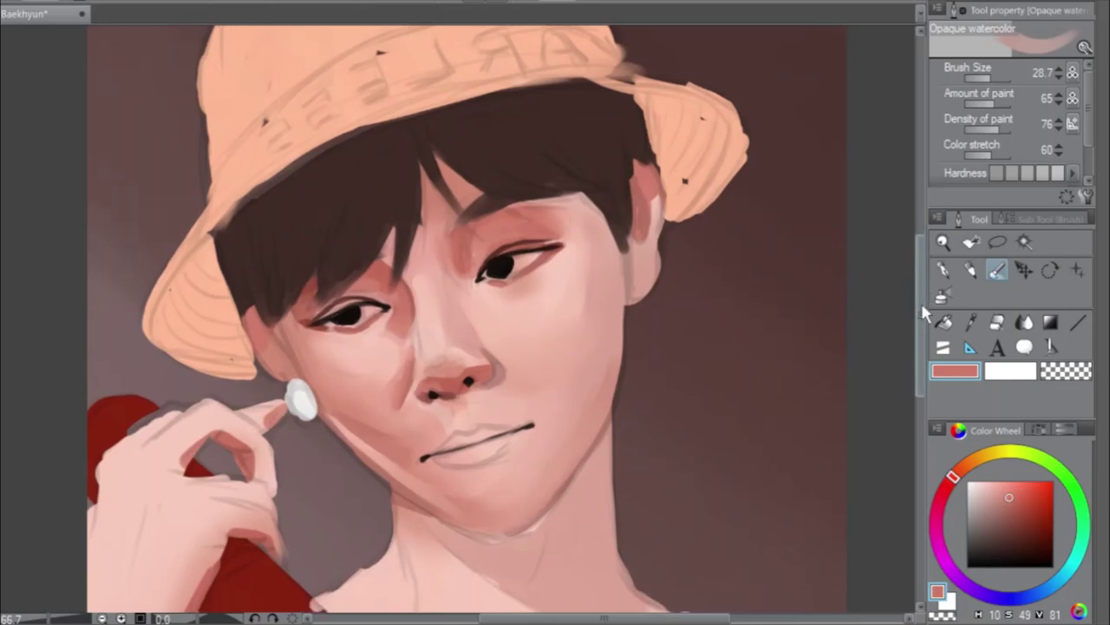
pyautogui.press('h')
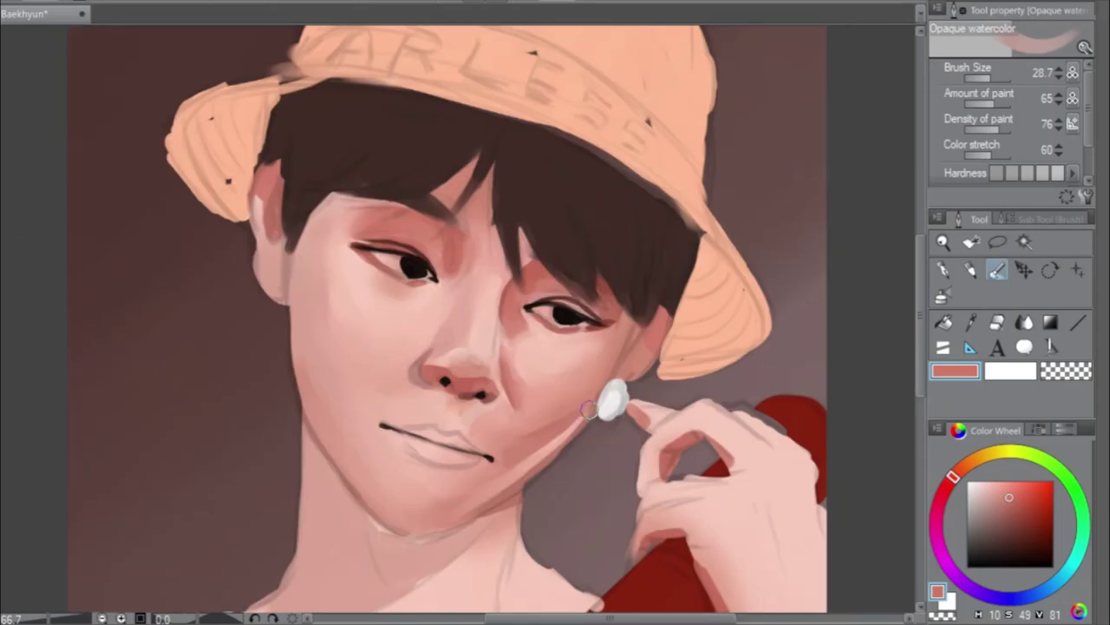
# Highlight the far edge of the nose bridge in pale pink H 16, S 19, V 98 at brush size 10.4
pyautogui.keyDown('alt'); pyautogui.click(491, 319); pyautogui.keyUp('alt')
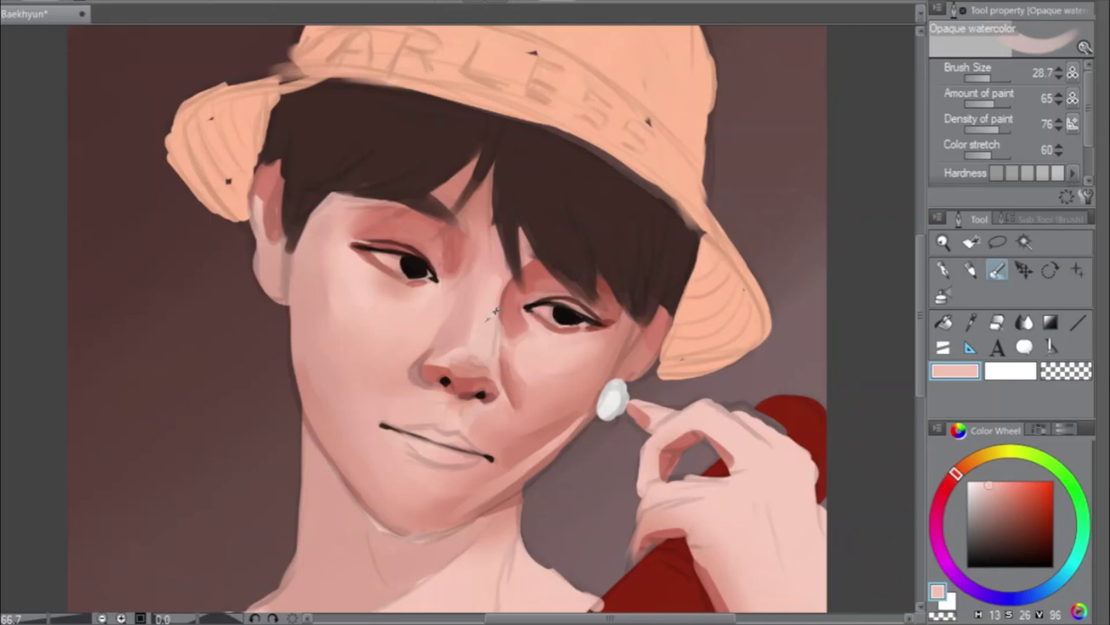
pyautogui.click(960, 475)
pyautogui.moveTo(994, 479); pyautogui.dragTo(983, 482)
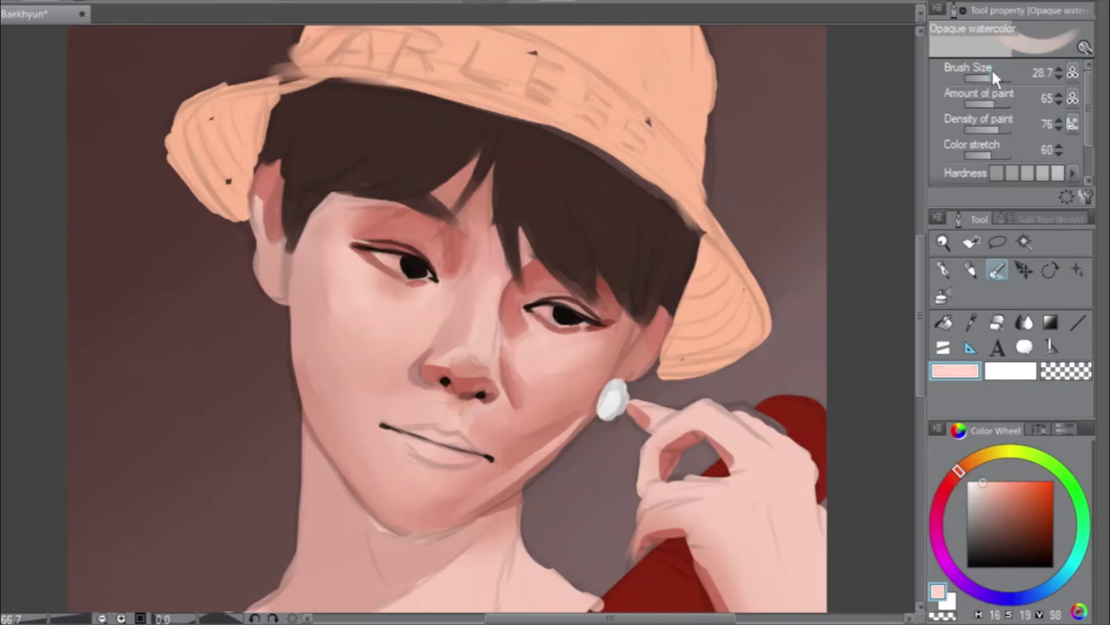
pyautogui.moveTo(996, 77); pyautogui.dragTo(987, 78)
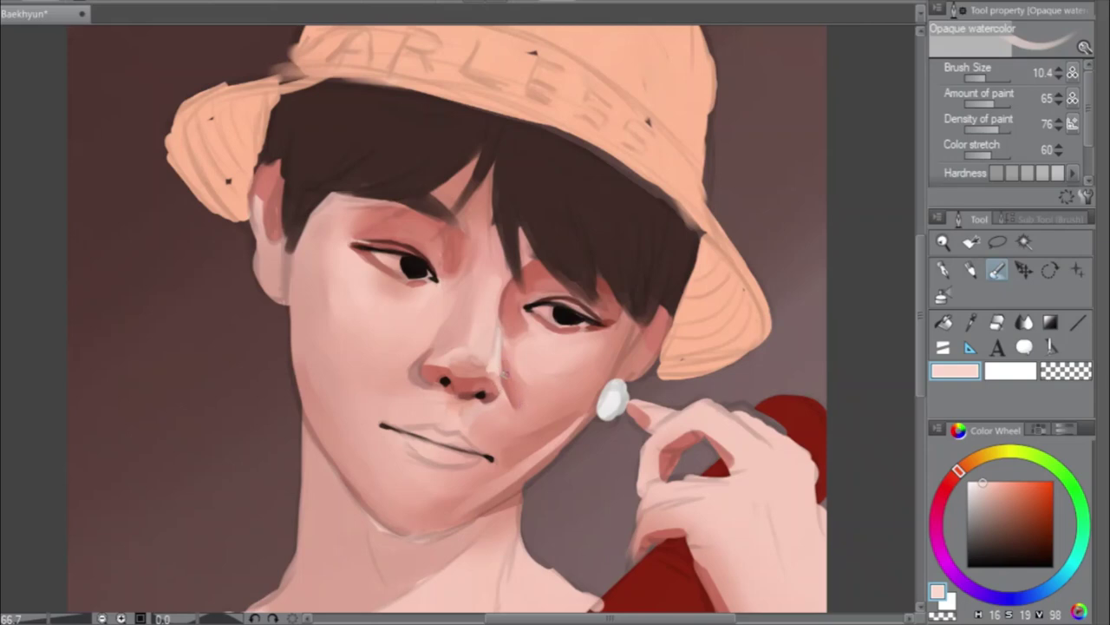
# Brighten the nose edge and the skin between nostril and upper lip in near-white H 16, S 10, V 100 at brush sizes 5.7, 12.8 and 19.2
pyautogui.click(983, 78)
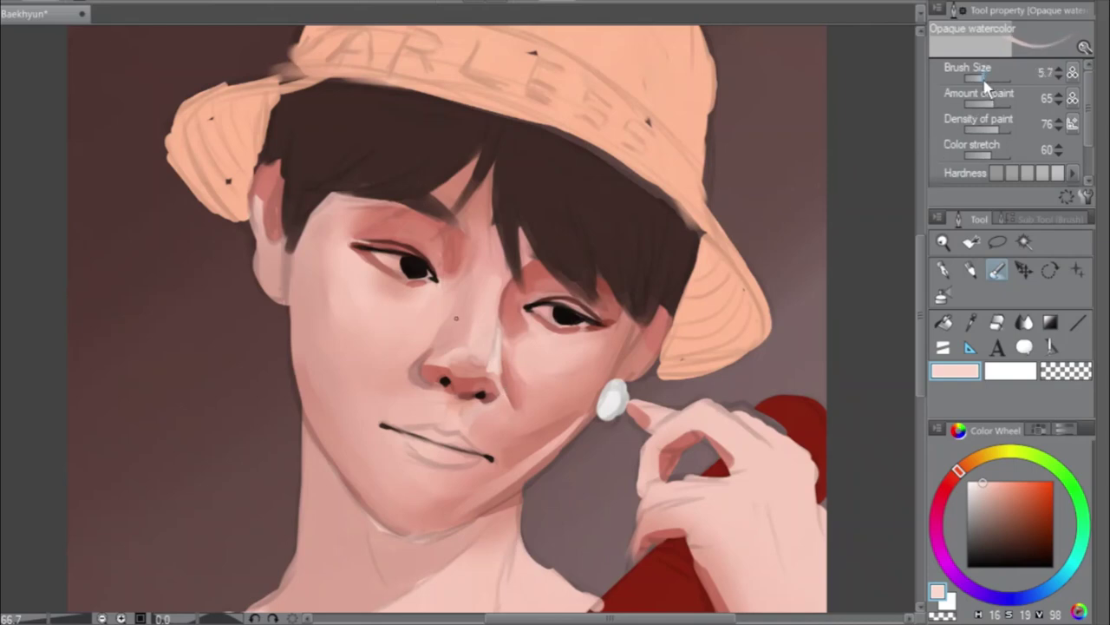
pyautogui.click(982, 478)
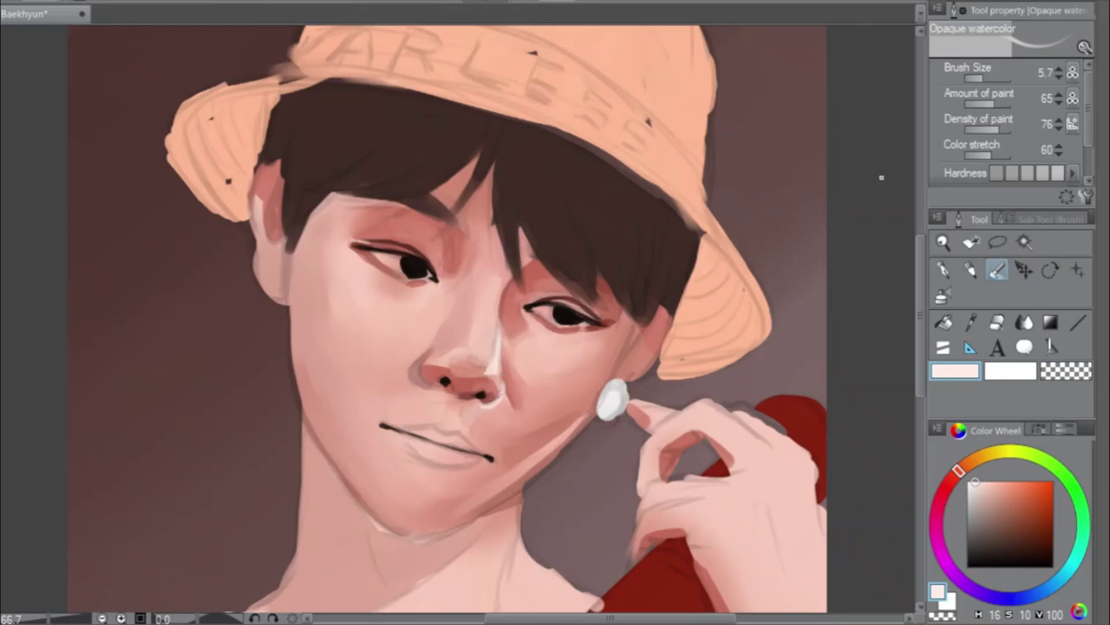
pyautogui.click(990, 78)
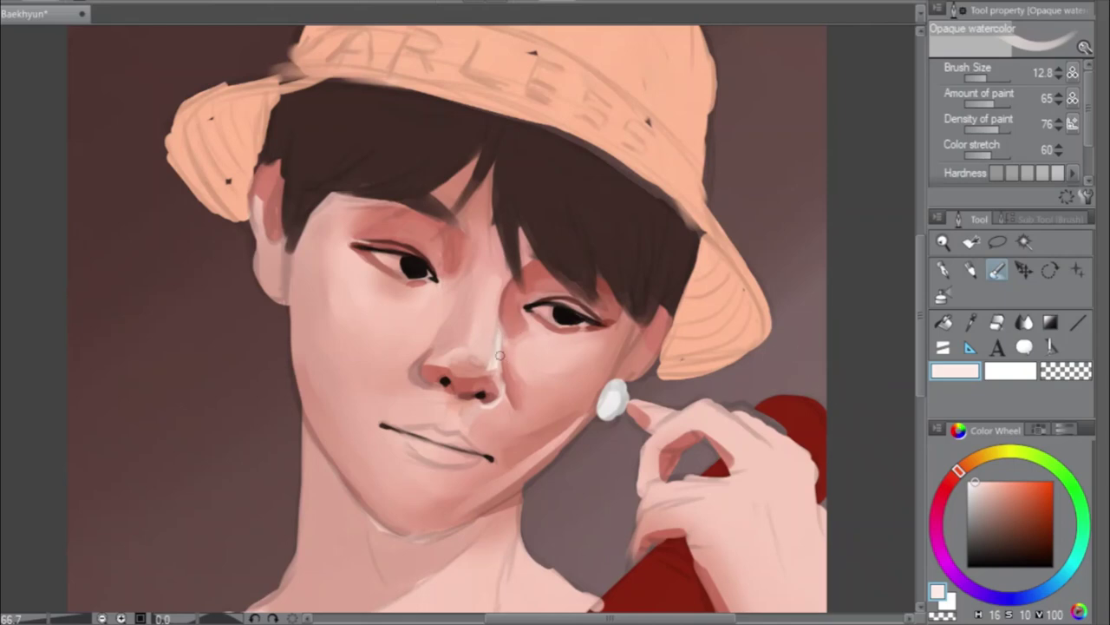
pyautogui.moveTo(493, 359); pyautogui.dragTo(497, 329)
pyautogui.press('h')
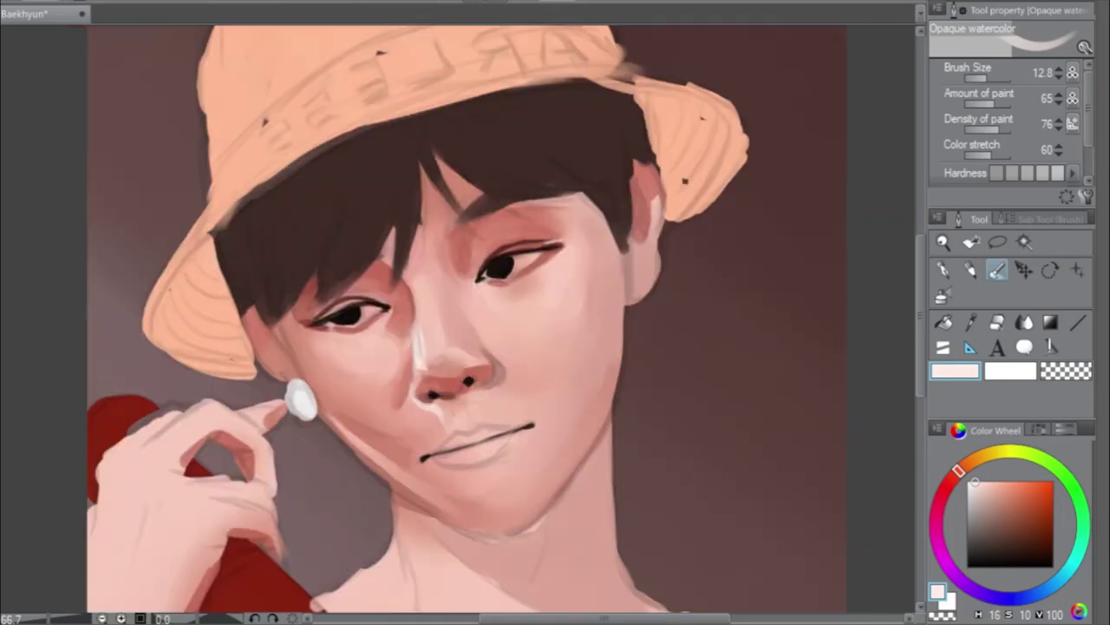
pyautogui.click(988, 79)
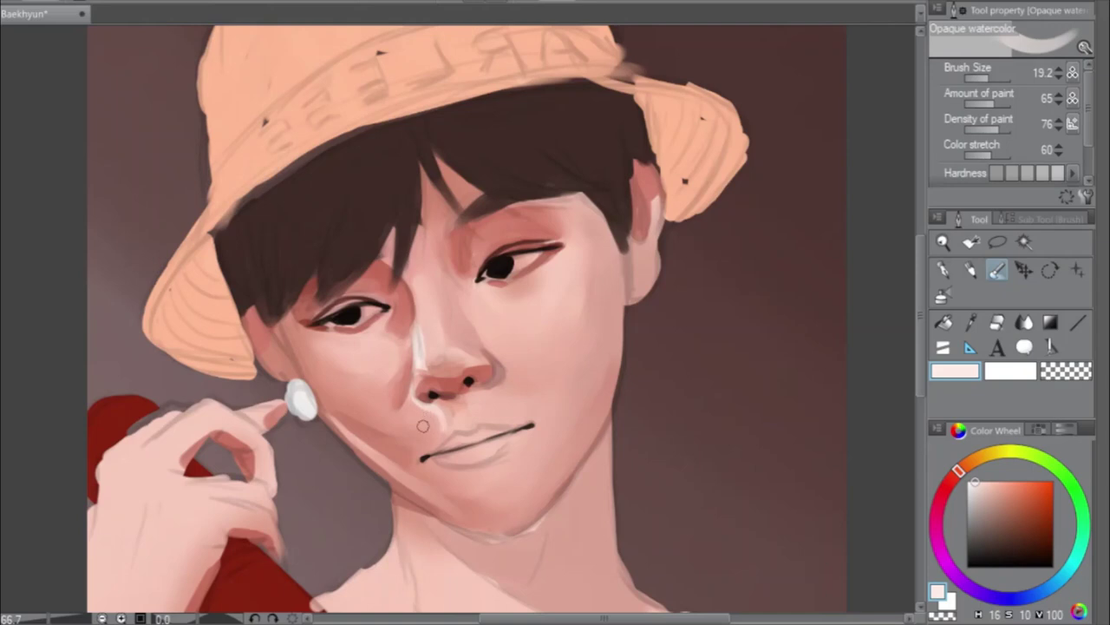
pyautogui.moveTo(430, 420); pyautogui.dragTo(439, 422)
# Lighten and blend the far cheek below the eye in sampled pink H 14, S 21, V 97, increasing the brush size from 19.2 to 35.1 and 64.4
pyautogui.keyDown('alt'); pyautogui.click(436, 408); pyautogui.keyUp('alt')
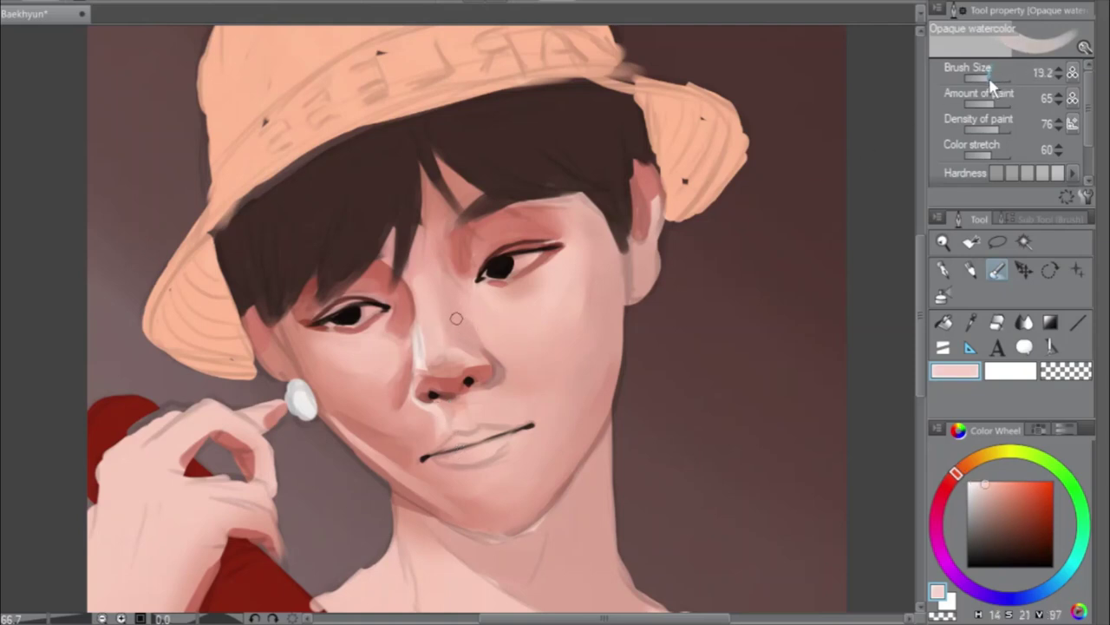
pyautogui.press('h')
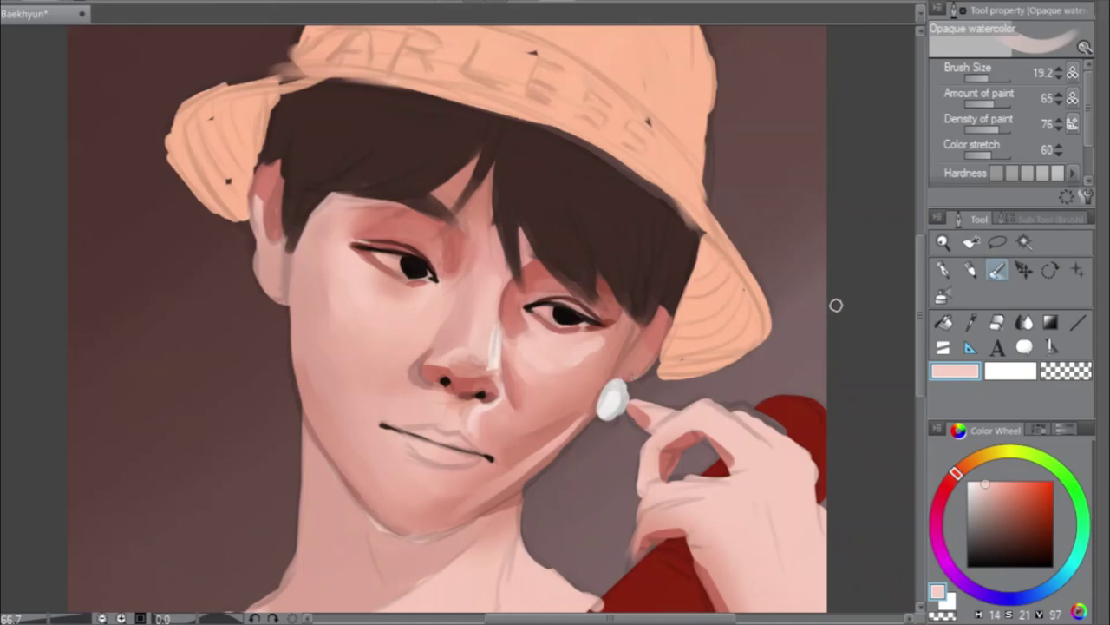
pyautogui.moveTo(994, 80); pyautogui.dragTo(1002, 80)
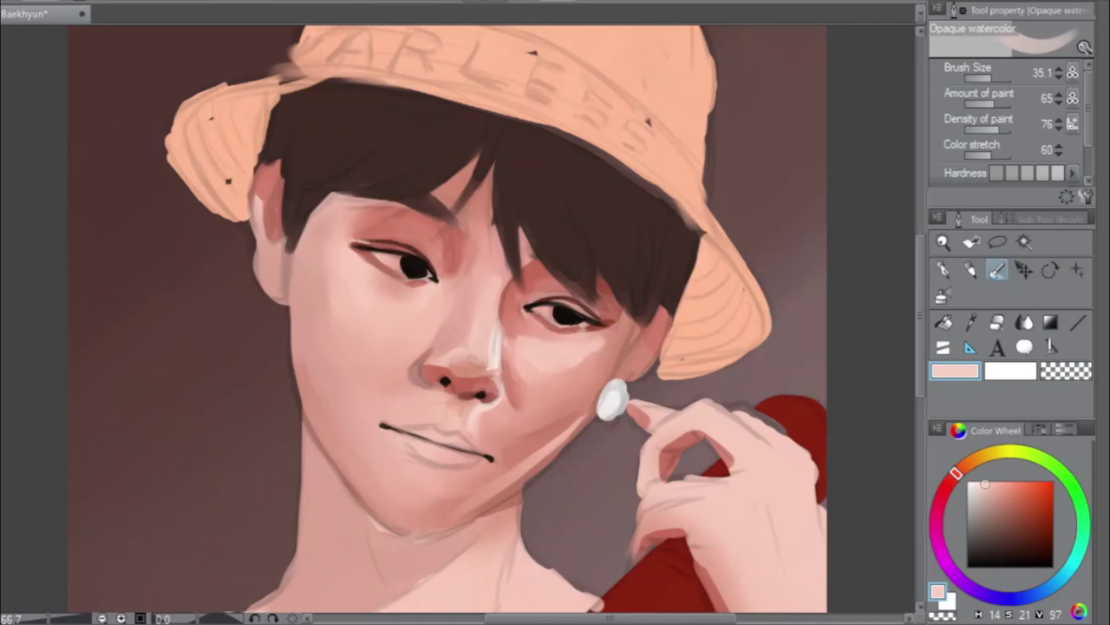
pyautogui.press('h')
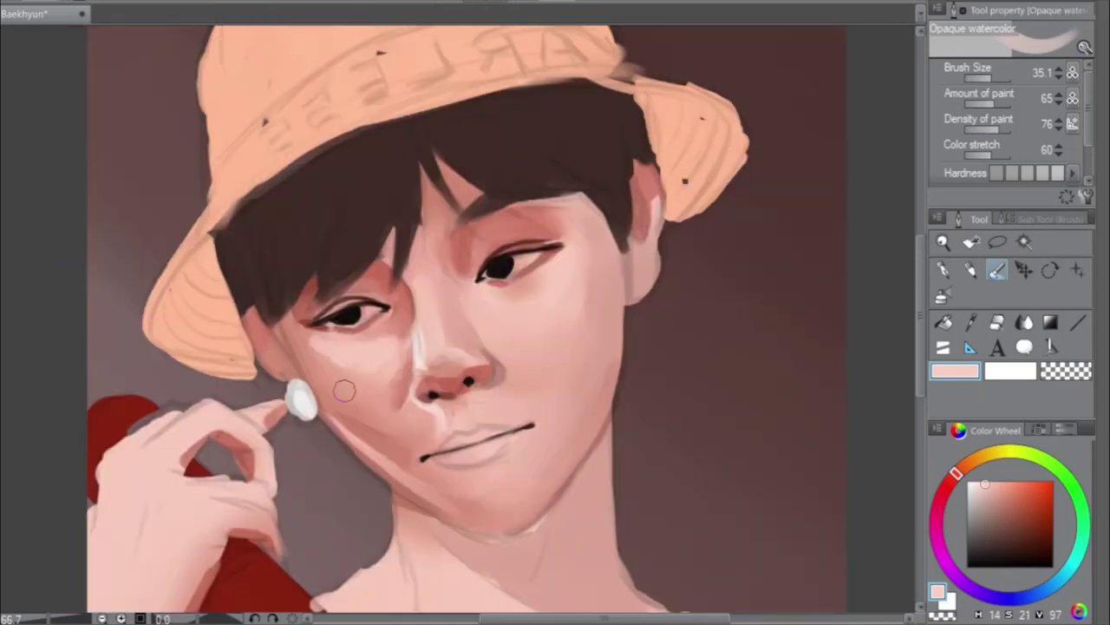
pyautogui.moveTo(350, 362)
pyautogui.mouseDown()
pyautogui.moveTo(372, 413)
pyautogui.moveTo(324, 374)
pyautogui.moveTo(309, 342)
pyautogui.moveTo(352, 393)
pyautogui.mouseUp()
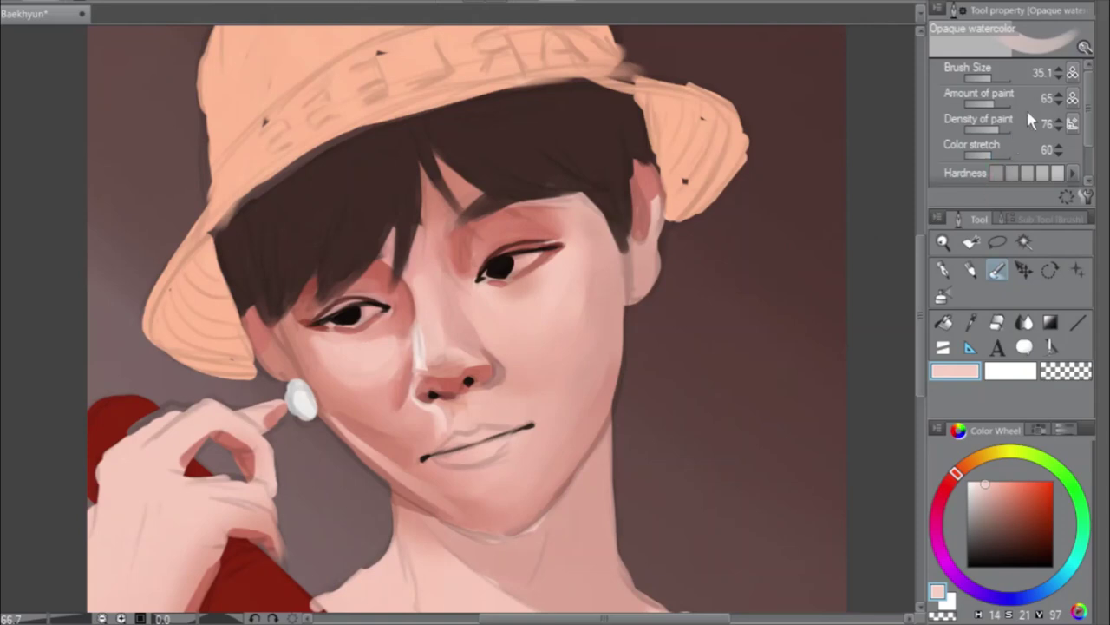
pyautogui.moveTo(997, 78); pyautogui.dragTo(995, 83)
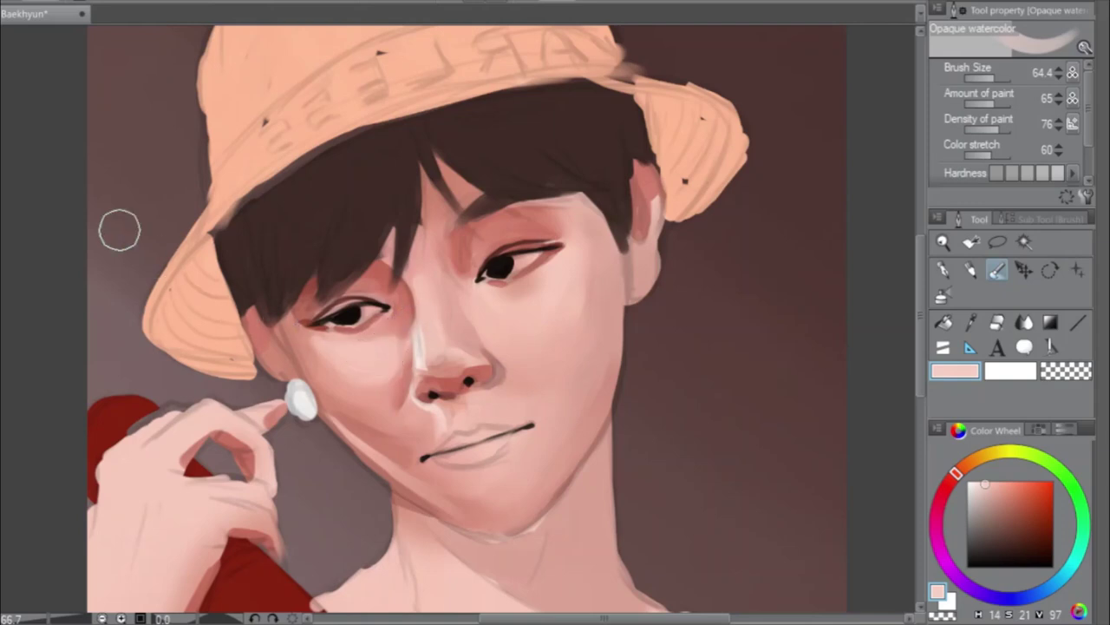
# Soften the light on the nose tip and bridge in pale pink H 14, S 21, V 97 at brush size 28.7
pyautogui.press('h')
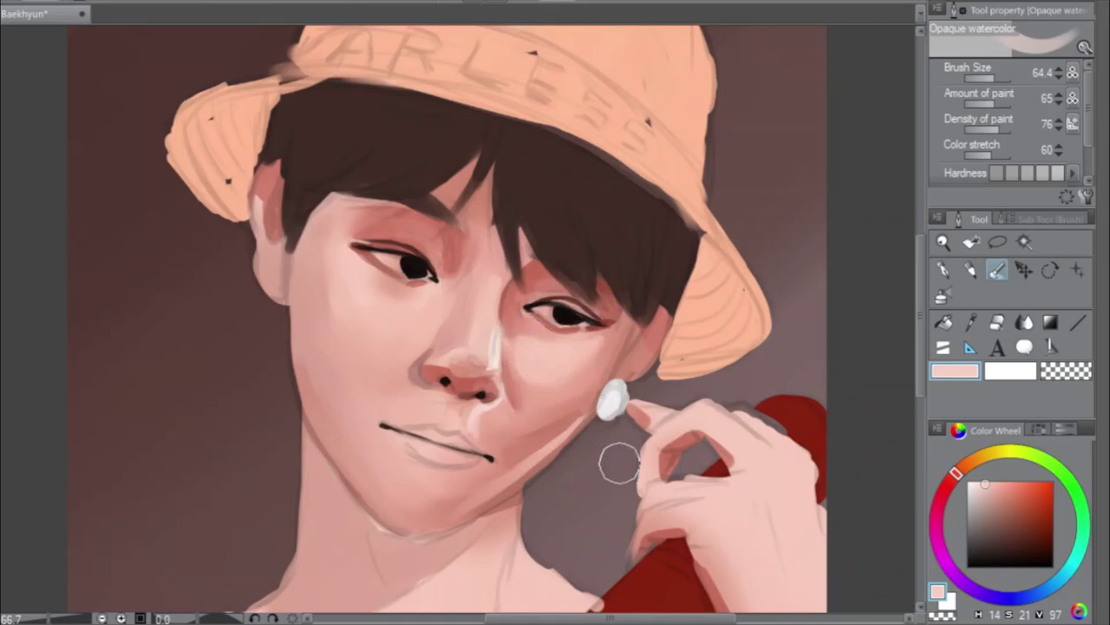
pyautogui.moveTo(1002, 85); pyautogui.dragTo(997, 88)
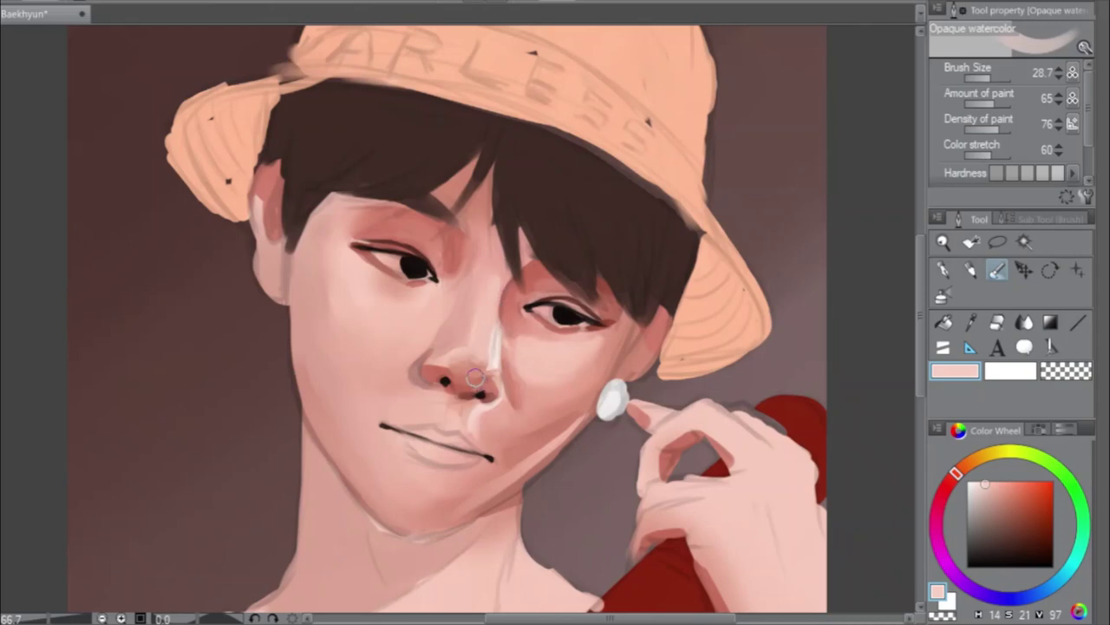
pyautogui.moveTo(484, 347)
pyautogui.mouseDown()
pyautogui.moveTo(484, 369)
pyautogui.moveTo(496, 305)
pyautogui.mouseUp()
# Paint the upper and lower lips in muted red H 9, S 52, V 81 at brush size 28.7, refining their shape at size 12.8
pyautogui.keyDown('alt'); pyautogui.click(644, 586); pyautogui.keyUp('alt')
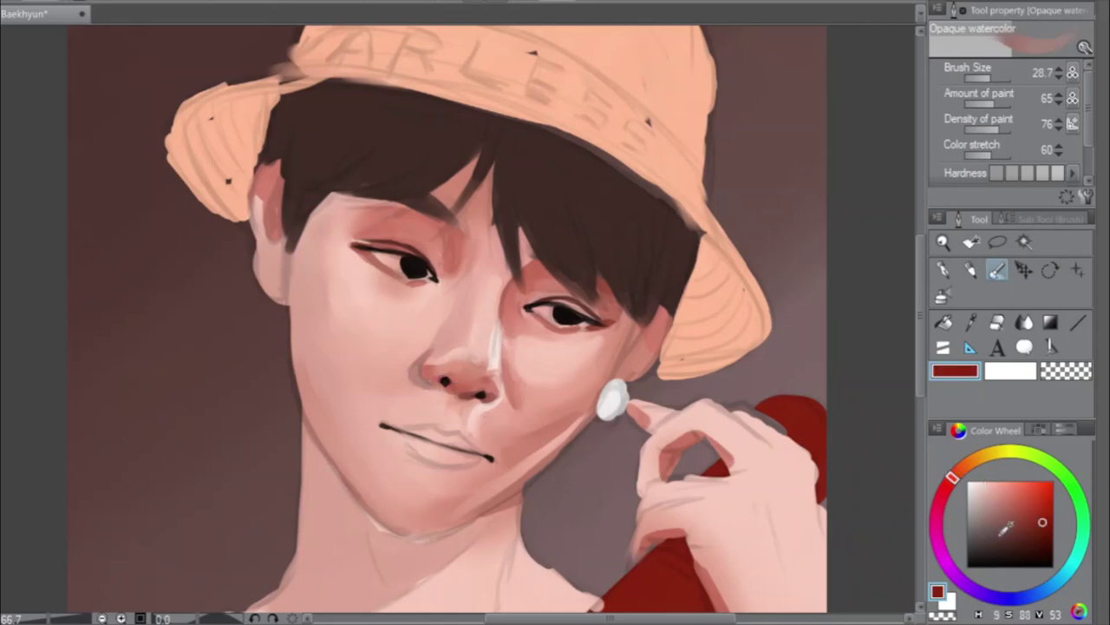
pyautogui.moveTo(1044, 518); pyautogui.dragTo(1032, 511)
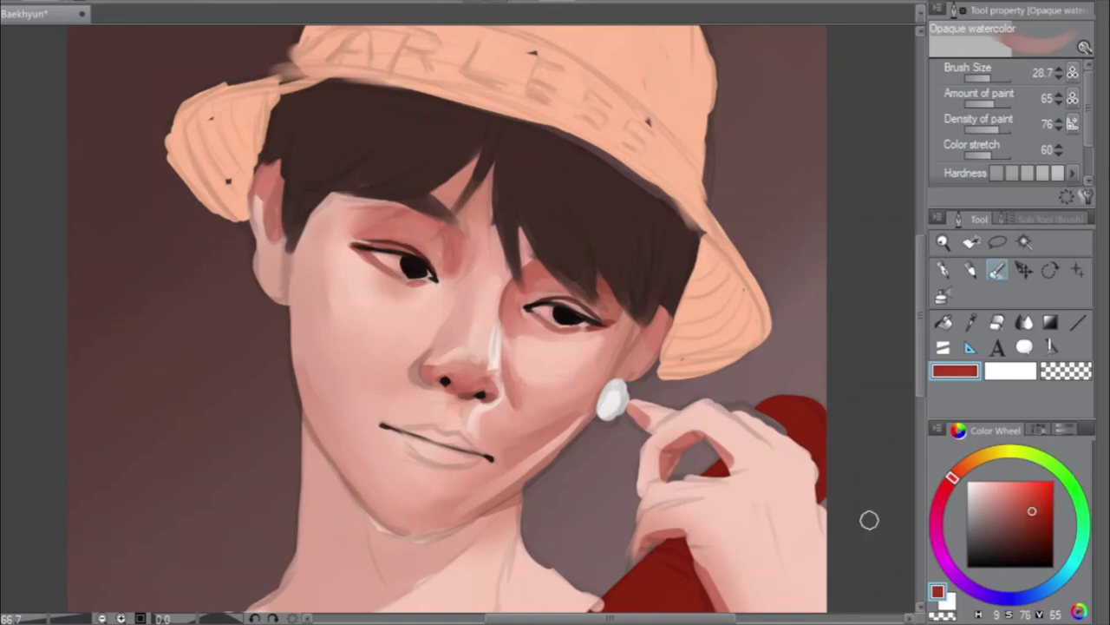
pyautogui.keyDown('alt'); pyautogui.click(410, 471); pyautogui.keyUp('alt')
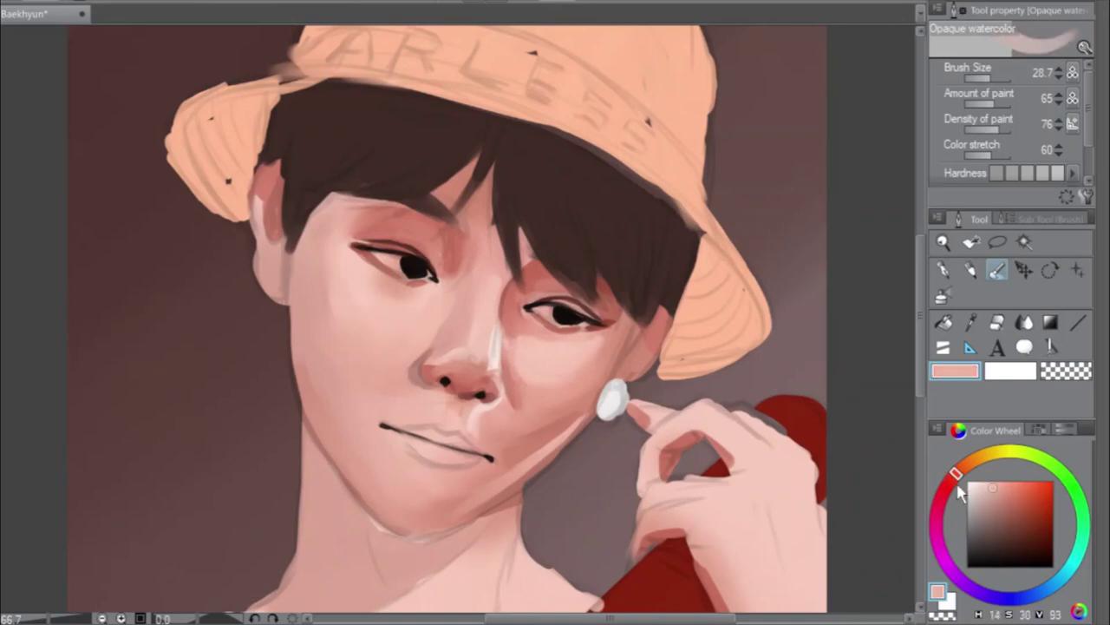
pyautogui.moveTo(959, 484); pyautogui.dragTo(1012, 497)
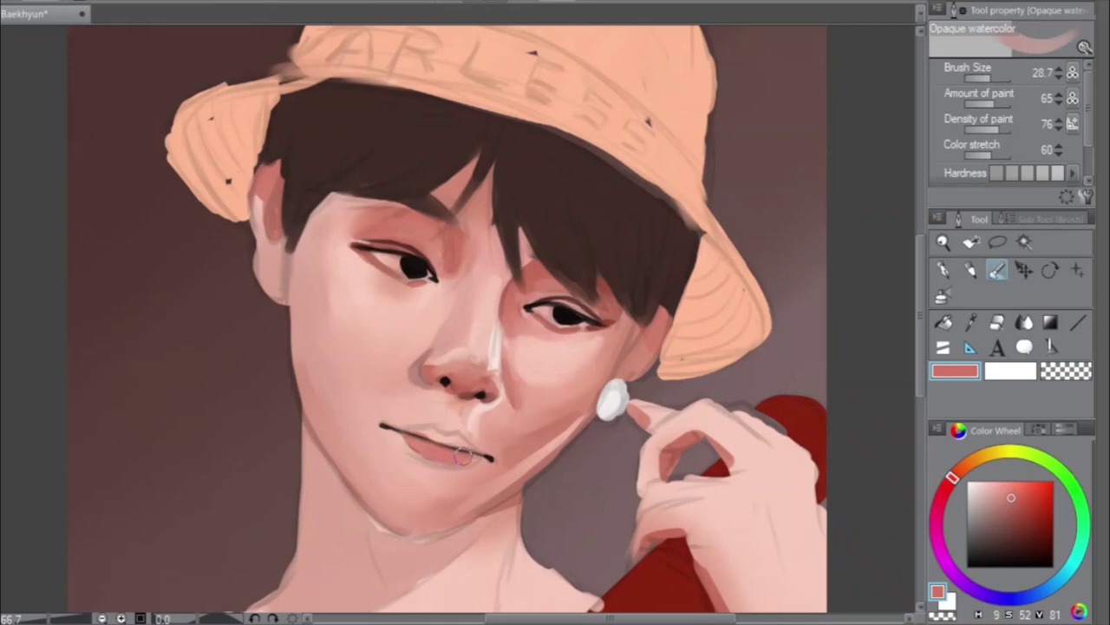
pyautogui.moveTo(451, 446)
pyautogui.mouseDown()
pyautogui.moveTo(476, 461)
pyautogui.moveTo(449, 445)
pyautogui.mouseUp()
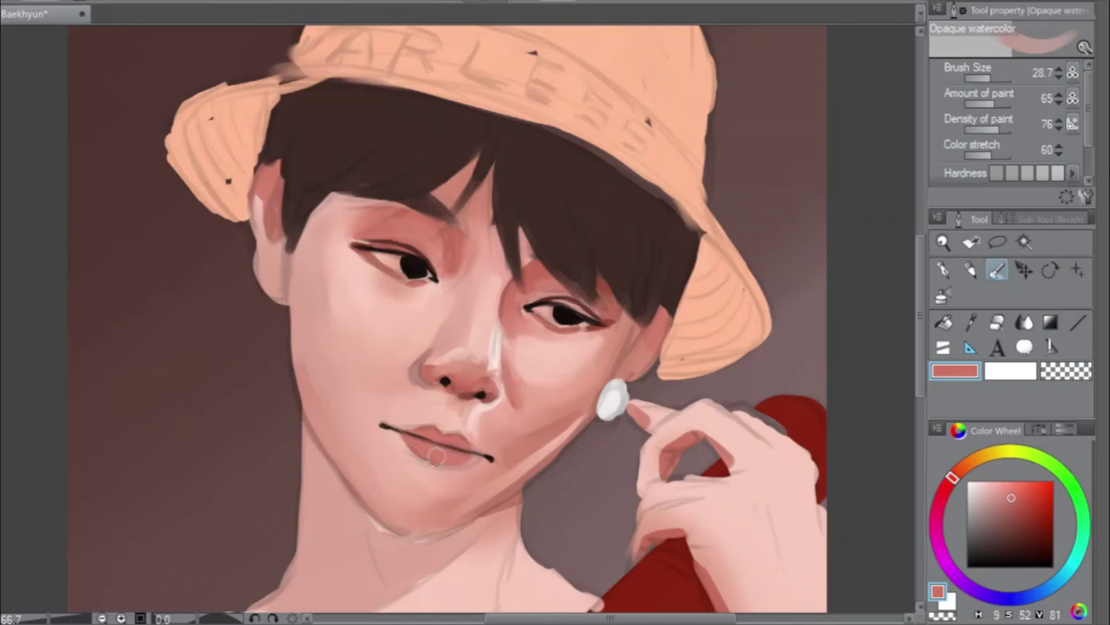
pyautogui.click(981, 78)
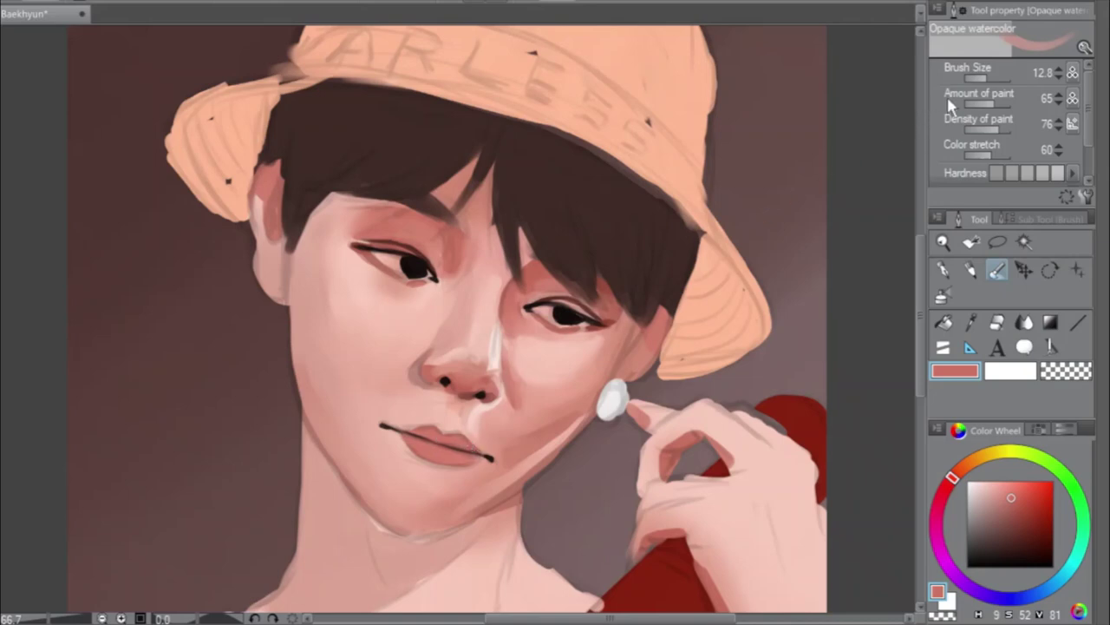
# Blush the far cheek below the eye in muted red H 9, S 52, V 81 at brush size 78.8
pyautogui.click(994, 80)
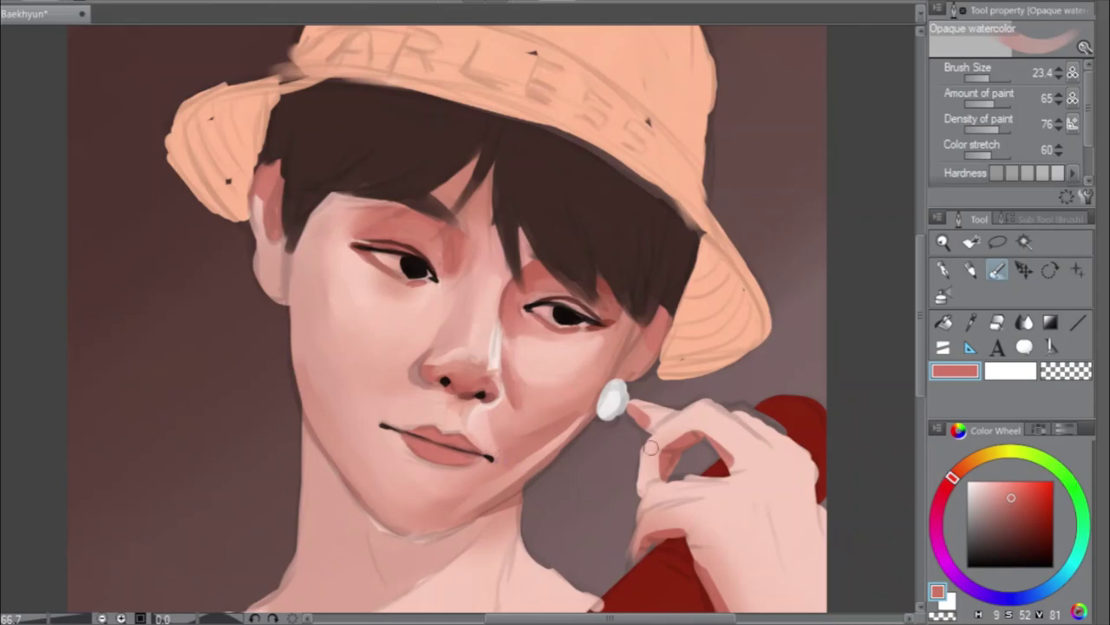
pyautogui.click(995, 79)
pyautogui.moveTo(995, 79); pyautogui.dragTo(978, 80)
pyautogui.moveTo(997, 80); pyautogui.dragTo(1006, 80)
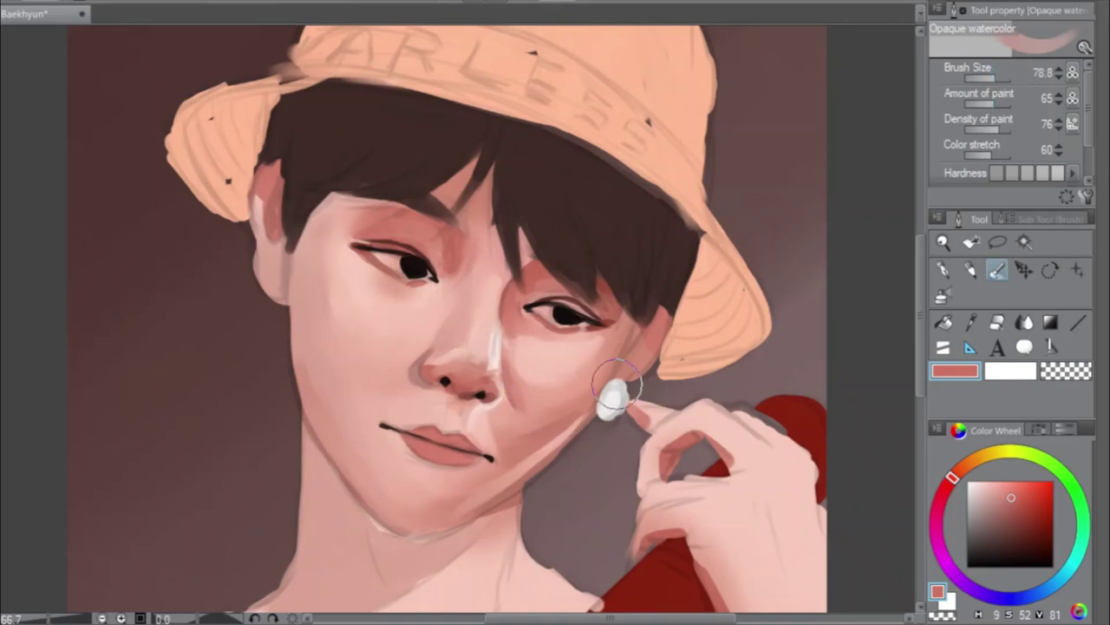
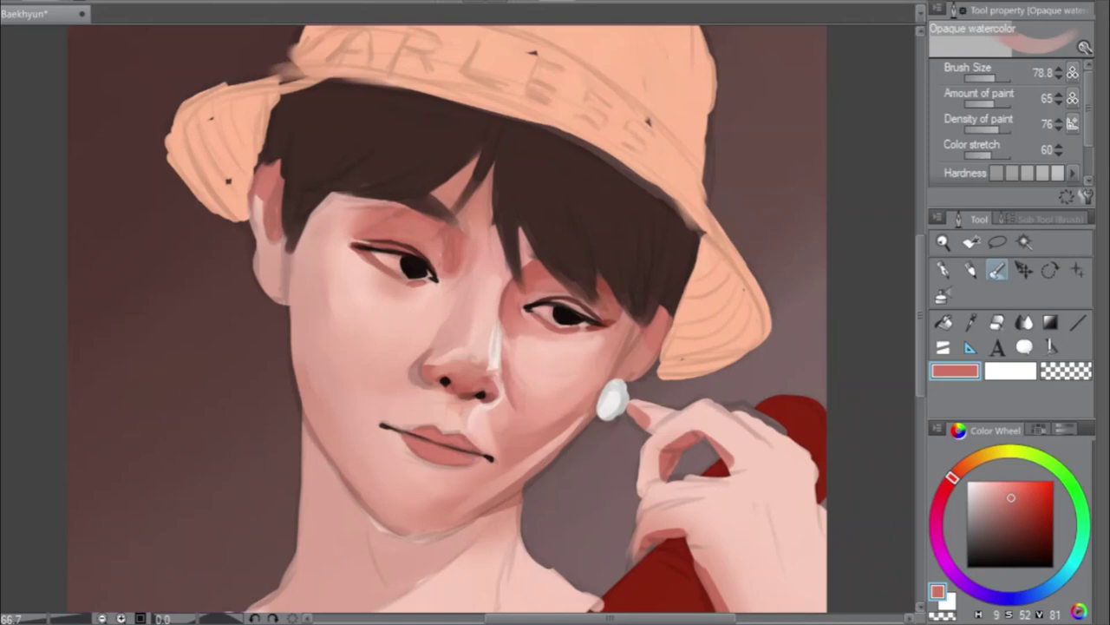
# Mirror the canvas and deepen the near eye's upper lid in dark red H 7, S 54, V 70 with the Soft airbrush at sizes 43.0 and 23.4
pyautogui.press('h')
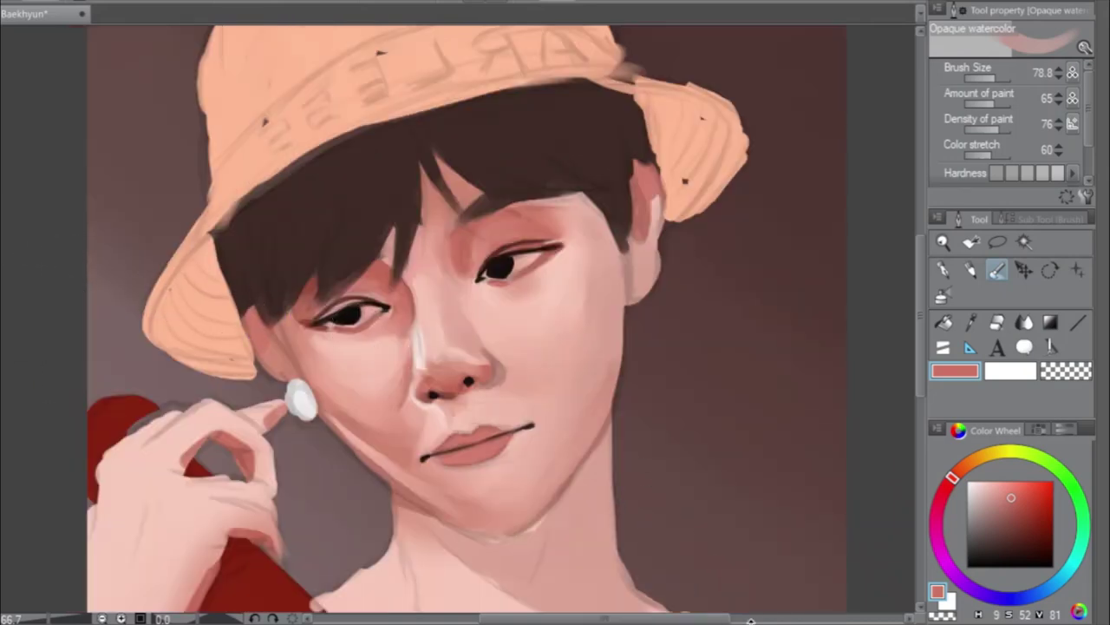
pyautogui.moveTo(751, 620); pyautogui.dragTo(708, 619)
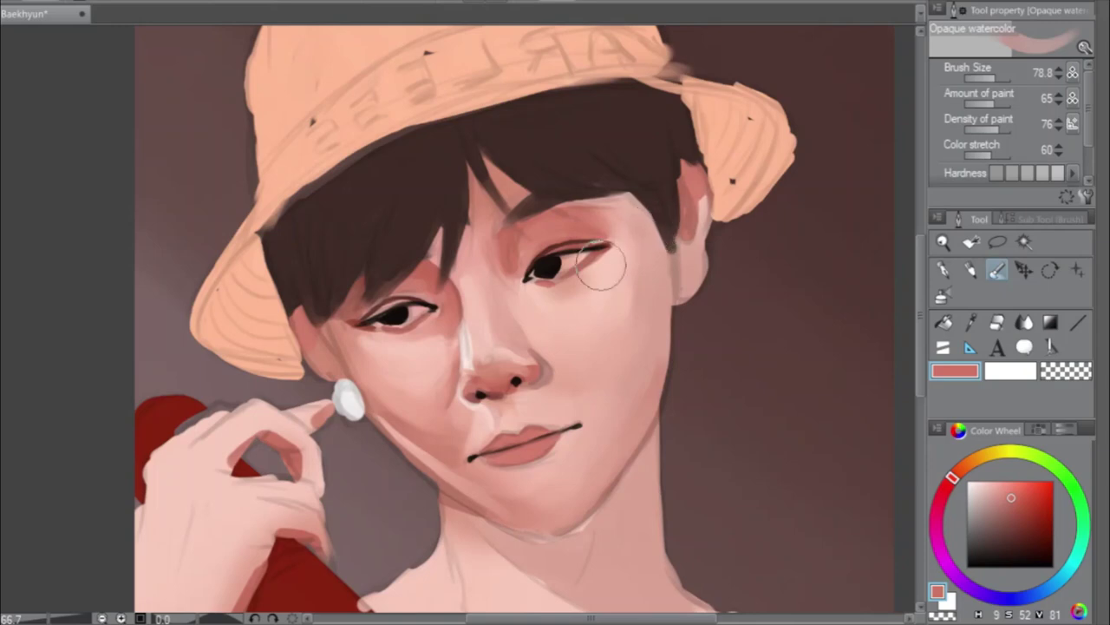
pyautogui.keyDown('alt'); pyautogui.click(574, 222); pyautogui.keyUp('alt')
pyautogui.keyDown('alt'); pyautogui.click(590, 219); pyautogui.keyUp('alt')
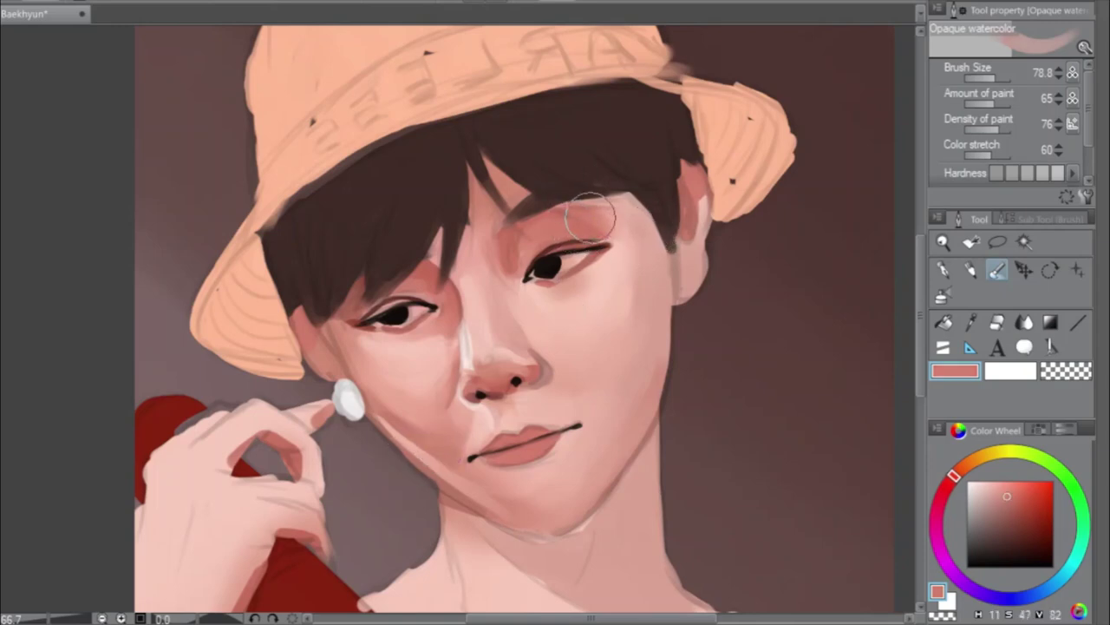
pyautogui.moveTo(1008, 496); pyautogui.dragTo(1013, 507)
pyautogui.moveTo(953, 477); pyautogui.dragTo(951, 480)
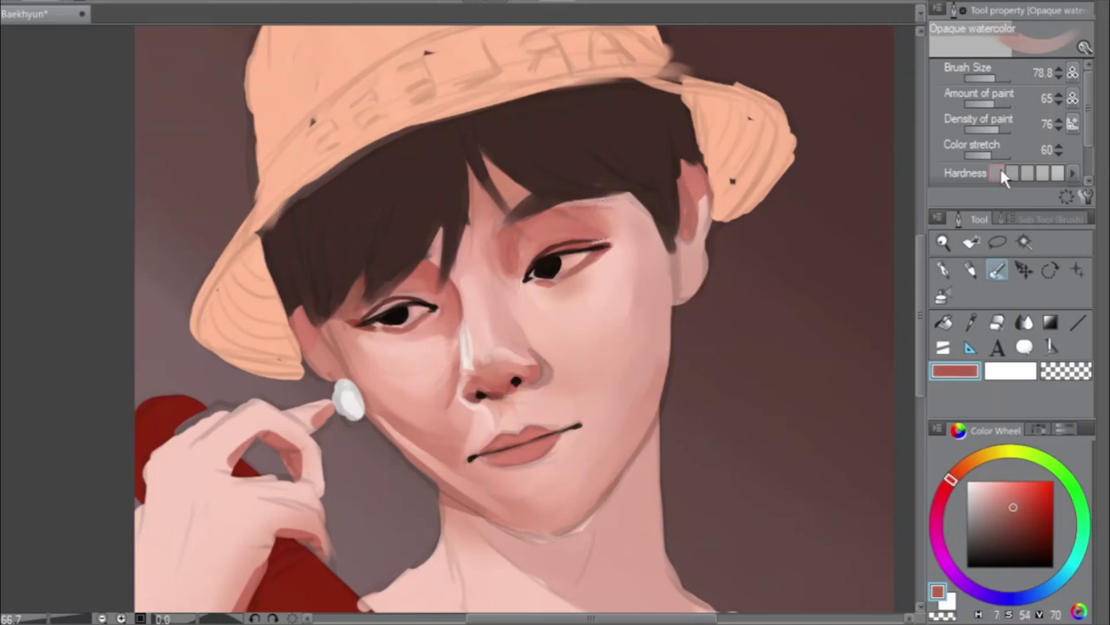
pyautogui.click(992, 76)
pyautogui.click(991, 78)
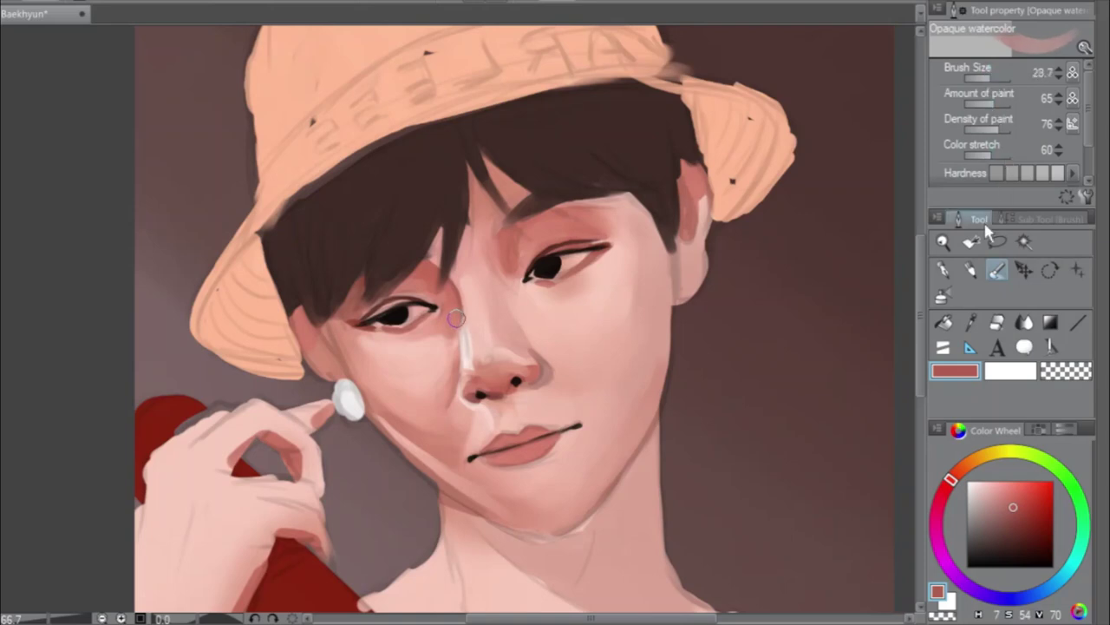
pyautogui.click(942, 295)
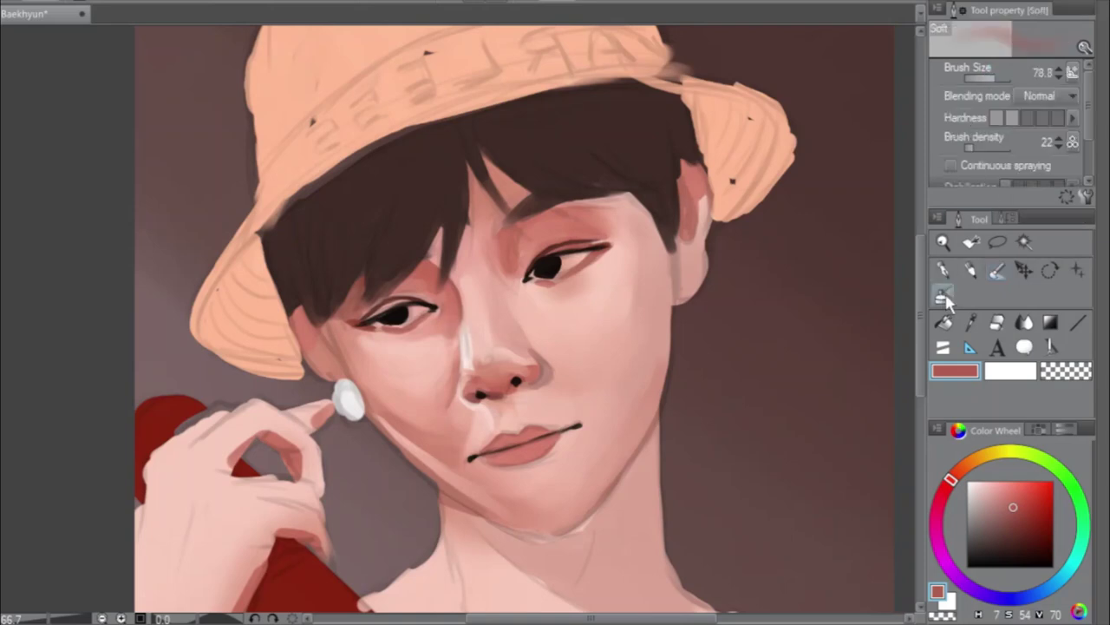
pyautogui.click(992, 78)
pyautogui.moveTo(597, 231)
pyautogui.mouseDown()
pyautogui.moveTo(603, 199)
pyautogui.moveTo(594, 215)
pyautogui.moveTo(603, 217)
pyautogui.moveTo(585, 228)
pyautogui.mouseUp()
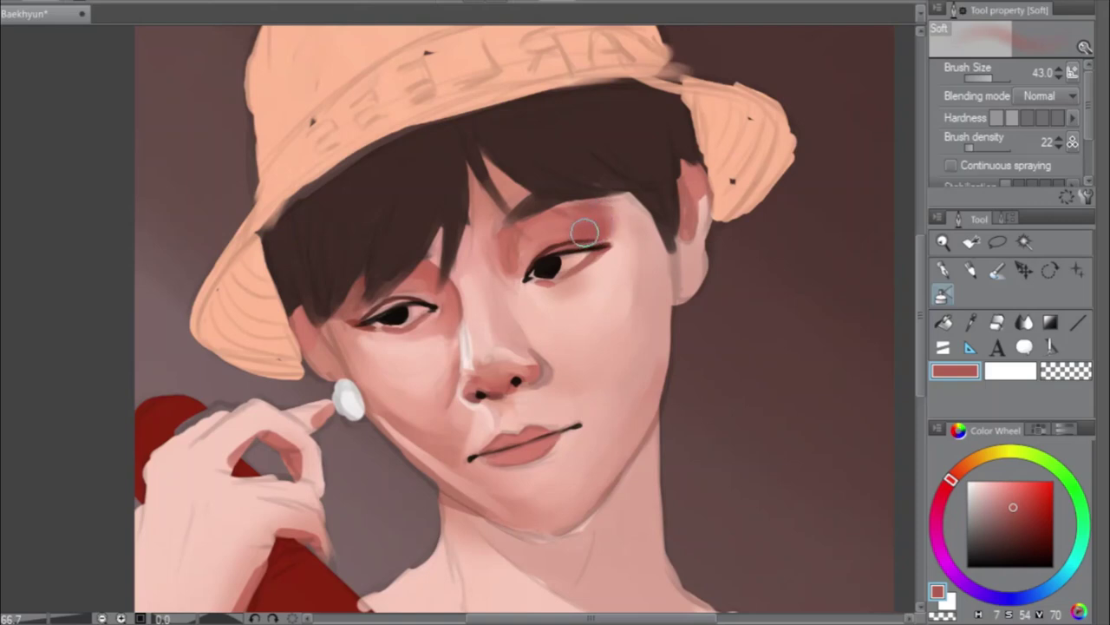
pyautogui.click(987, 78)
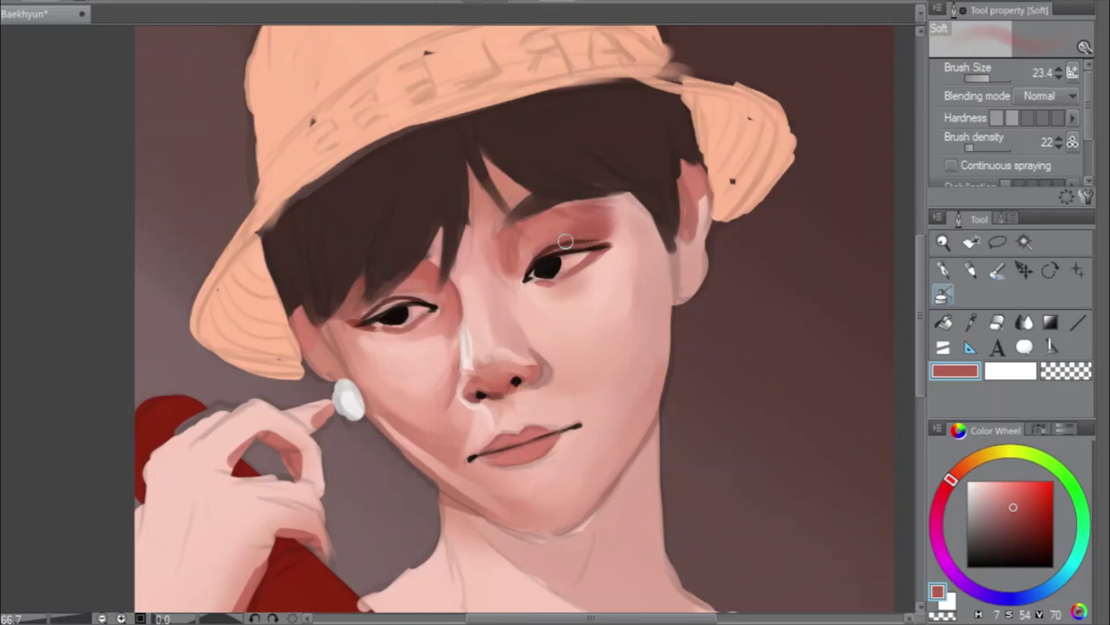
# Blend the near eyelid shadow's edges and inner corner with Opaque watercolor in H 7, S 54, V 70 at brush sizes 96.5, 19.2 and 28.7
pyautogui.click(998, 271)
pyautogui.moveTo(997, 80)
pyautogui.mouseDown()
pyautogui.moveTo(1002, 89)
pyautogui.moveTo(965, 104)
pyautogui.mouseUp()
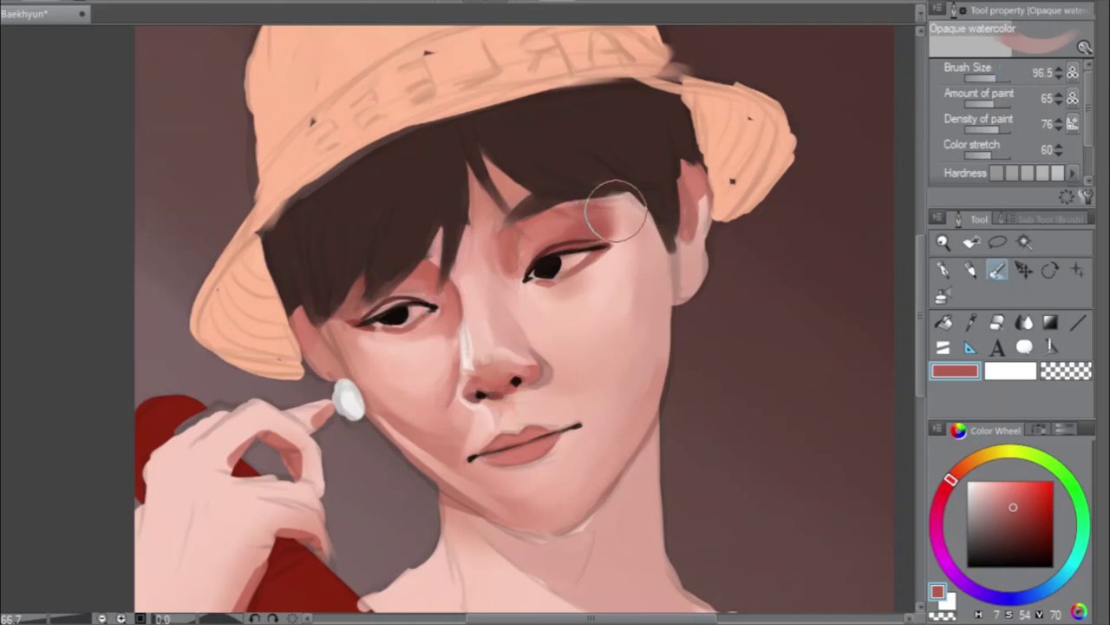
pyautogui.moveTo(995, 78); pyautogui.dragTo(992, 79)
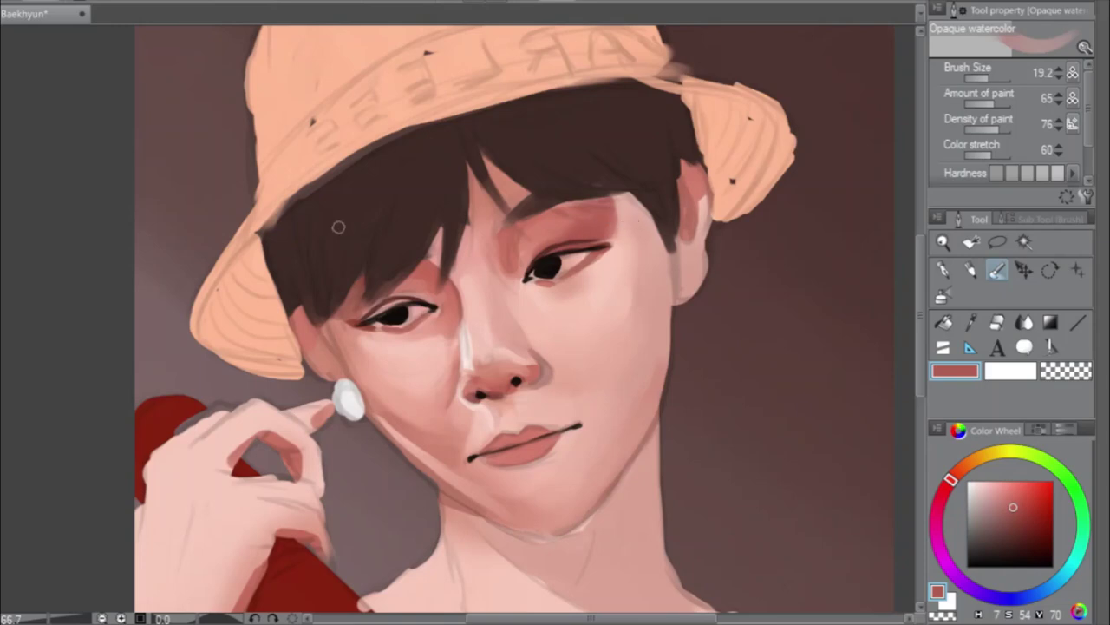
pyautogui.press('h')
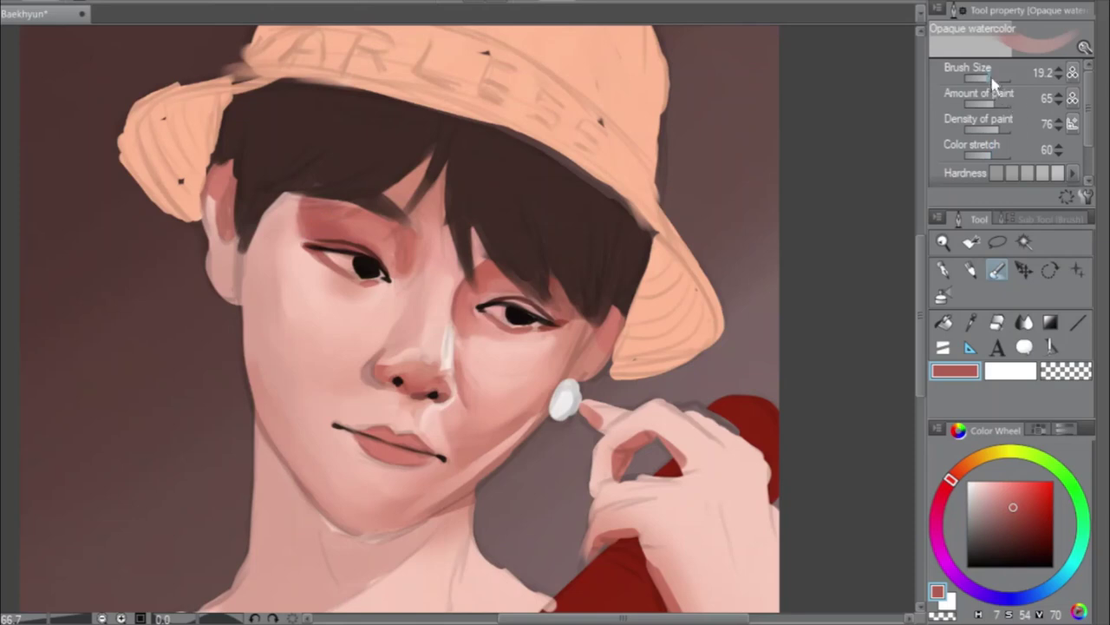
pyautogui.moveTo(991, 76); pyautogui.dragTo(1000, 76)
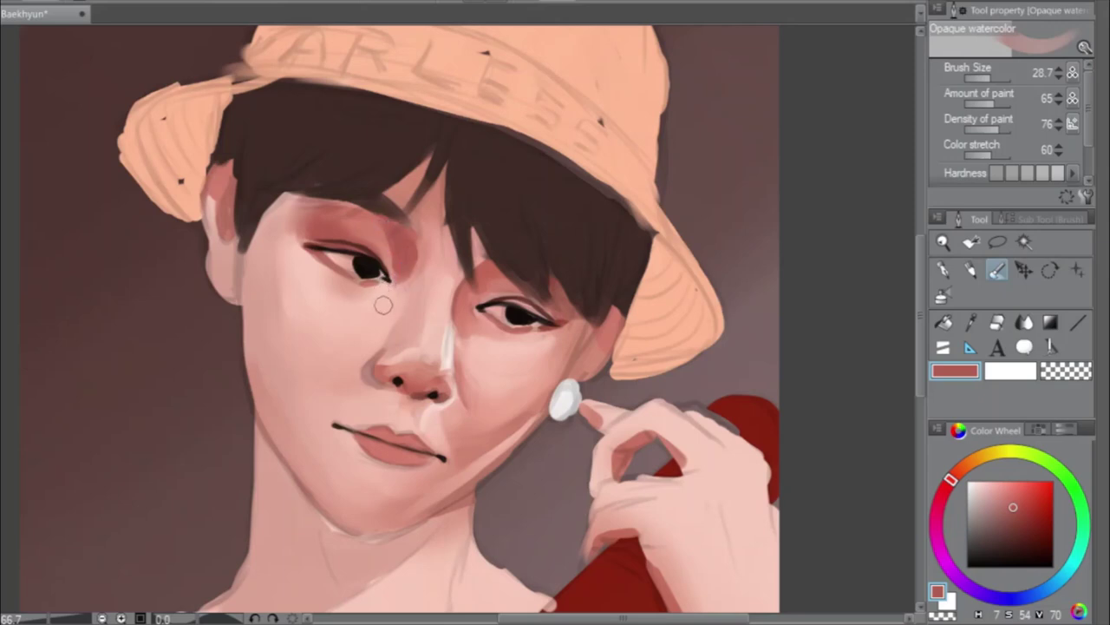
# Soften the cheek in sampled H 15, S 29, V 96, and the jawline and neck shadow in H 12, S 32, V 86 at brush size 43.0
pyautogui.keyDown('alt'); pyautogui.click(350, 330); pyautogui.keyUp('alt')
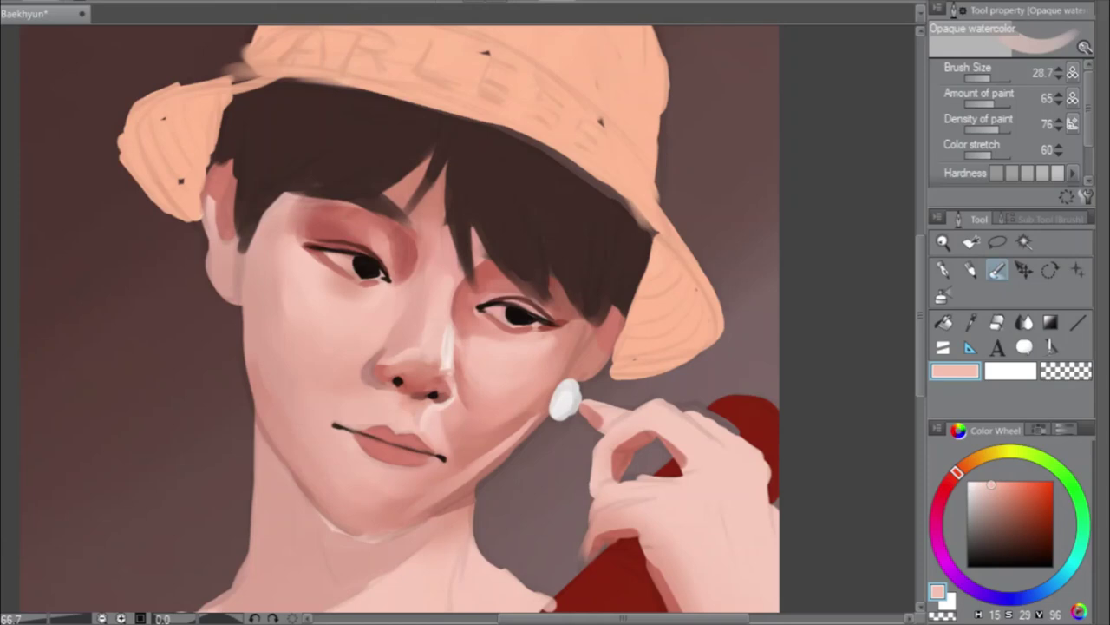
pyautogui.keyDown('alt'); pyautogui.click(304, 529); pyautogui.keyUp('alt')
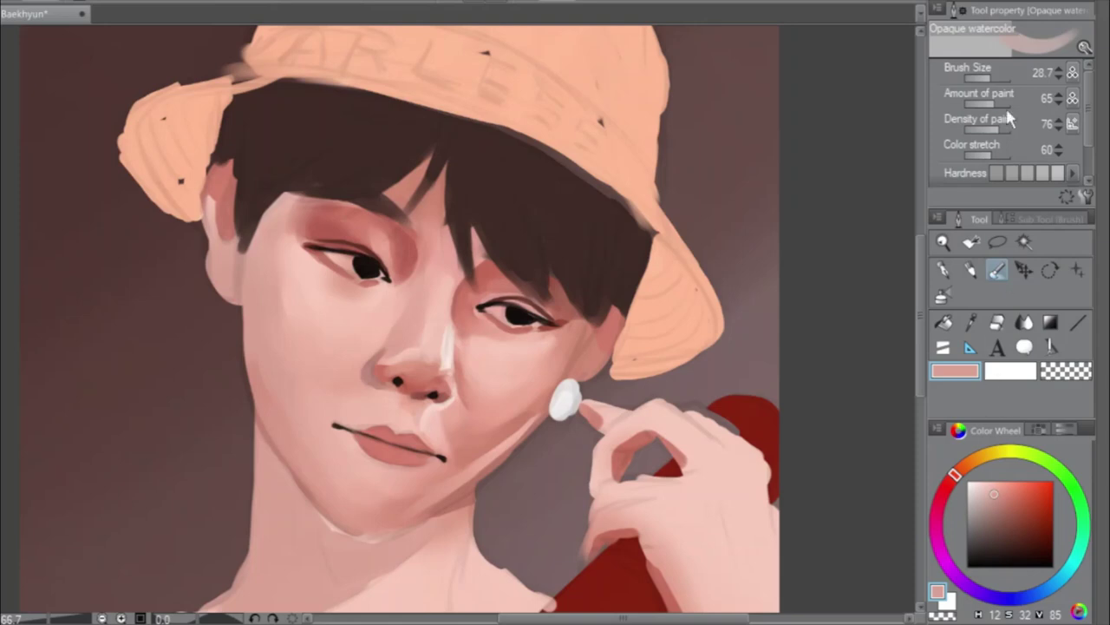
pyautogui.moveTo(994, 78); pyautogui.dragTo(985, 83)
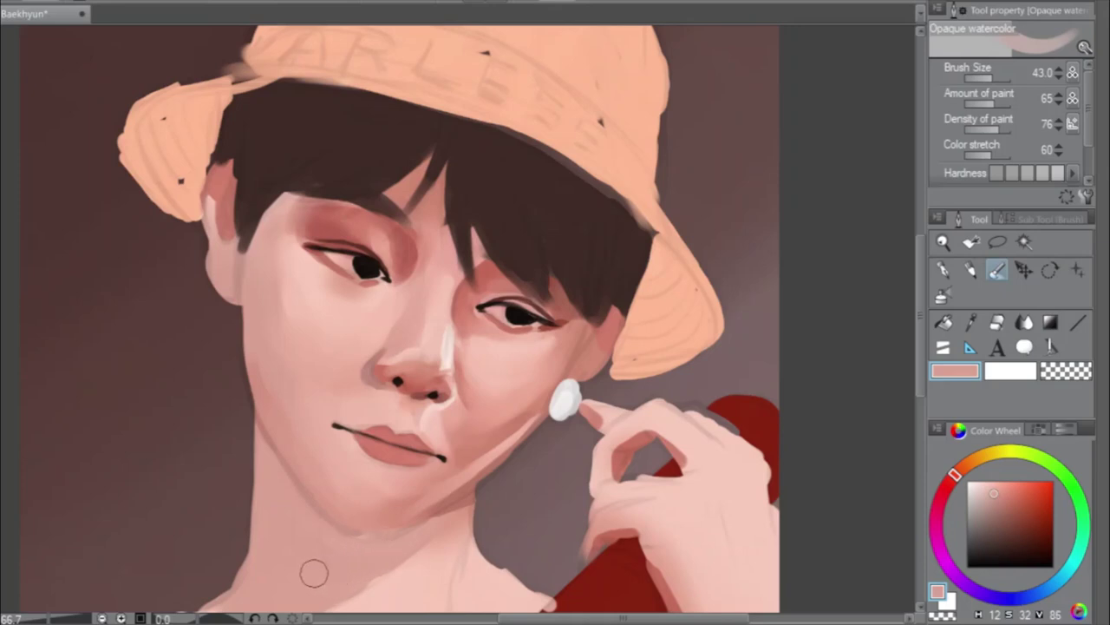
# Paint a neck muscle shadow in H 10, S 40, V 69 and shade the neck's far side in sampled H 13, S 32, V 86
pyautogui.scroll(-2, 921, 316)
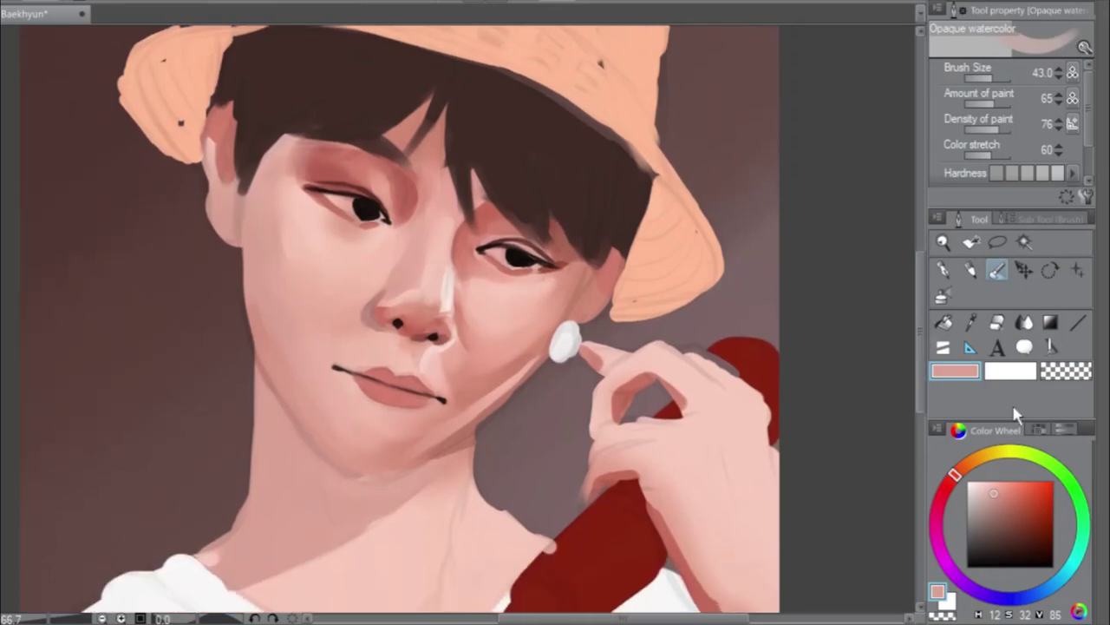
pyautogui.moveTo(995, 495); pyautogui.dragTo(1001, 508)
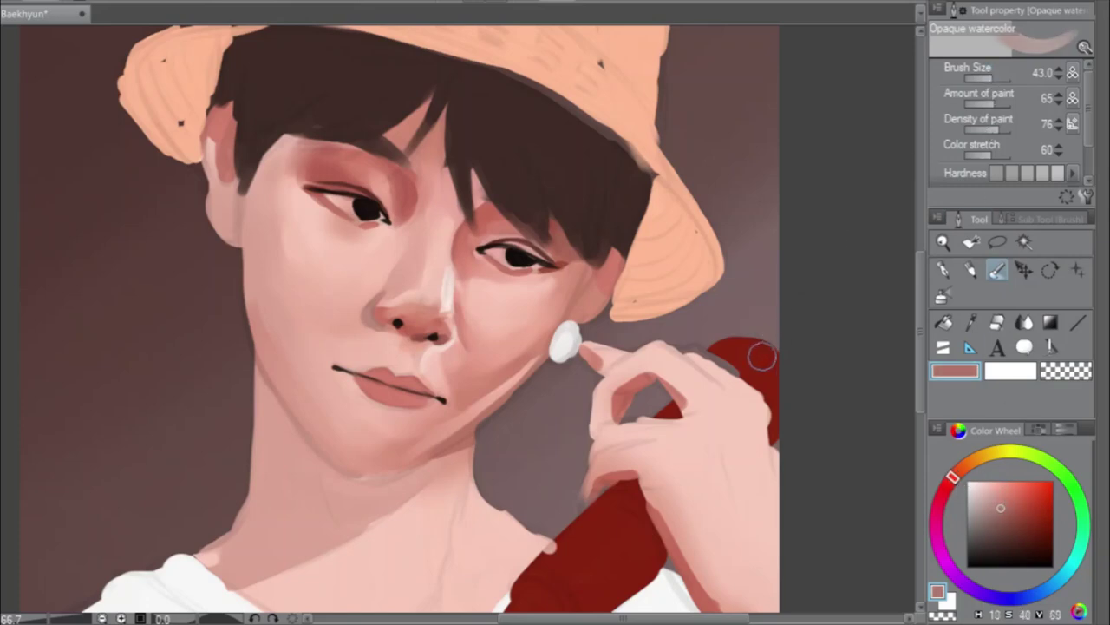
pyautogui.scroll(-2, 919, 321)
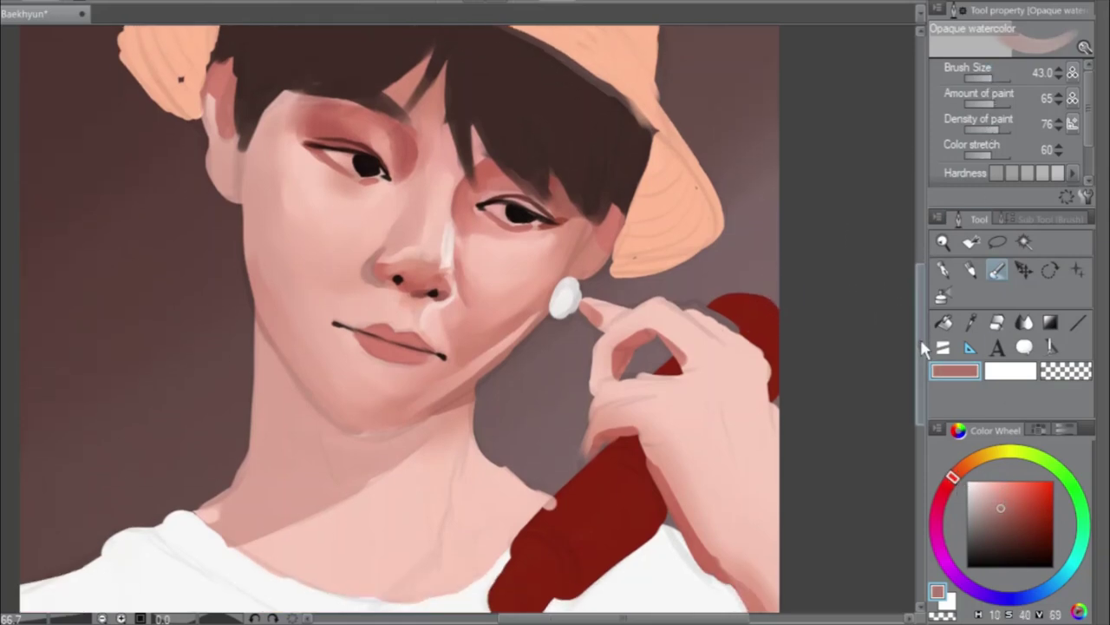
pyautogui.moveTo(731, 620); pyautogui.dragTo(713, 619)
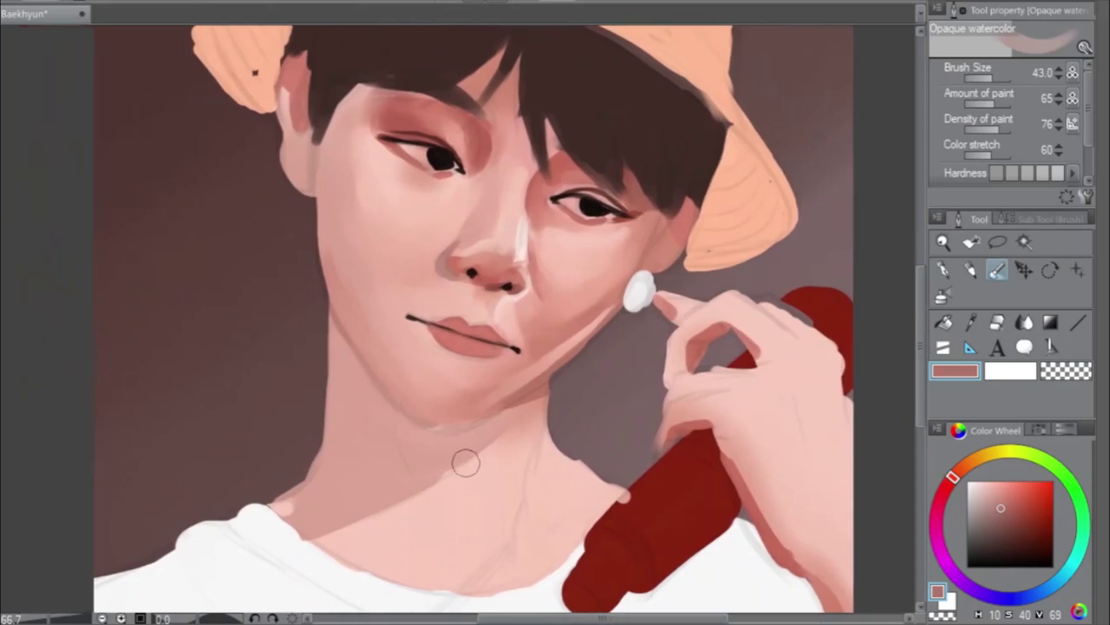
pyautogui.moveTo(397, 488)
pyautogui.mouseDown()
pyautogui.moveTo(390, 434)
pyautogui.moveTo(378, 446)
pyautogui.moveTo(363, 406)
pyautogui.moveTo(387, 496)
pyautogui.moveTo(365, 429)
pyautogui.moveTo(385, 489)
pyautogui.moveTo(367, 439)
pyautogui.moveTo(388, 476)
pyautogui.moveTo(379, 458)
pyautogui.moveTo(378, 497)
pyautogui.moveTo(371, 417)
pyautogui.moveTo(392, 465)
pyautogui.moveTo(360, 384)
pyautogui.moveTo(397, 465)
pyautogui.moveTo(360, 387)
pyautogui.moveTo(400, 515)
pyautogui.moveTo(413, 511)
pyautogui.moveTo(432, 531)
pyautogui.mouseUp()
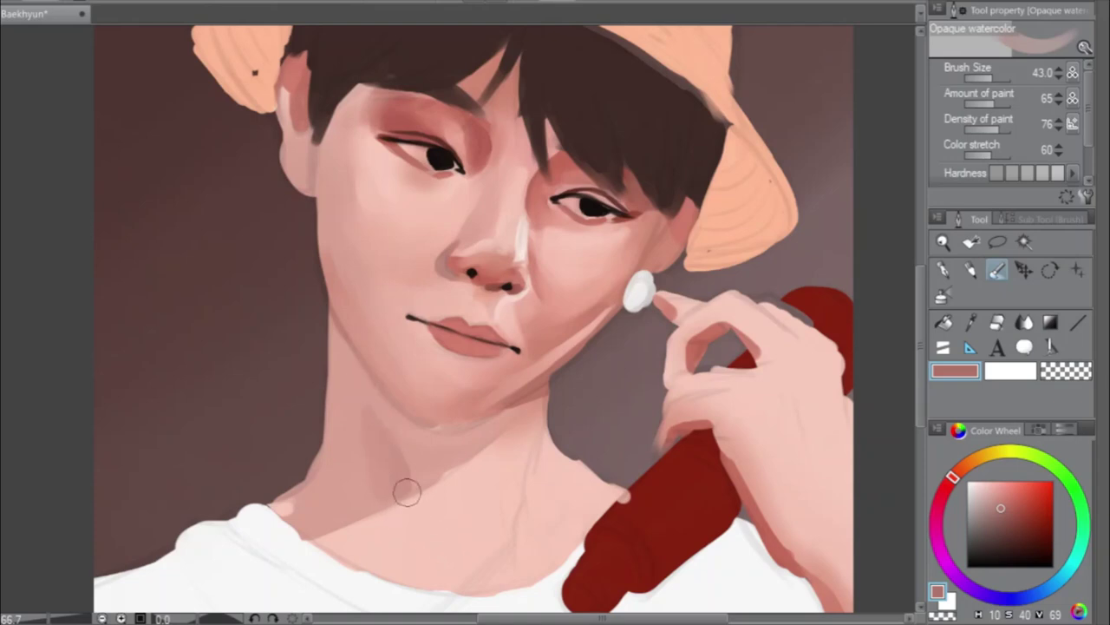
pyautogui.keyDown('alt'); pyautogui.click(444, 452); pyautogui.keyUp('alt')
pyautogui.moveTo(563, 485)
pyautogui.mouseDown()
pyautogui.moveTo(555, 435)
pyautogui.moveTo(543, 504)
pyautogui.moveTo(536, 495)
pyautogui.moveTo(516, 542)
pyautogui.moveTo(526, 535)
pyautogui.moveTo(533, 553)
pyautogui.moveTo(483, 586)
pyautogui.moveTo(556, 546)
pyautogui.moveTo(599, 499)
pyautogui.moveTo(559, 502)
pyautogui.moveTo(571, 451)
pyautogui.moveTo(517, 558)
pyautogui.moveTo(564, 516)
pyautogui.moveTo(556, 534)
pyautogui.moveTo(485, 577)
pyautogui.moveTo(550, 477)
pyautogui.moveTo(539, 442)
pyautogui.moveTo(560, 414)
pyautogui.moveTo(512, 562)
pyautogui.moveTo(530, 485)
pyautogui.moveTo(531, 539)
pyautogui.moveTo(527, 520)
pyautogui.moveTo(509, 571)
pyautogui.mouseUp()
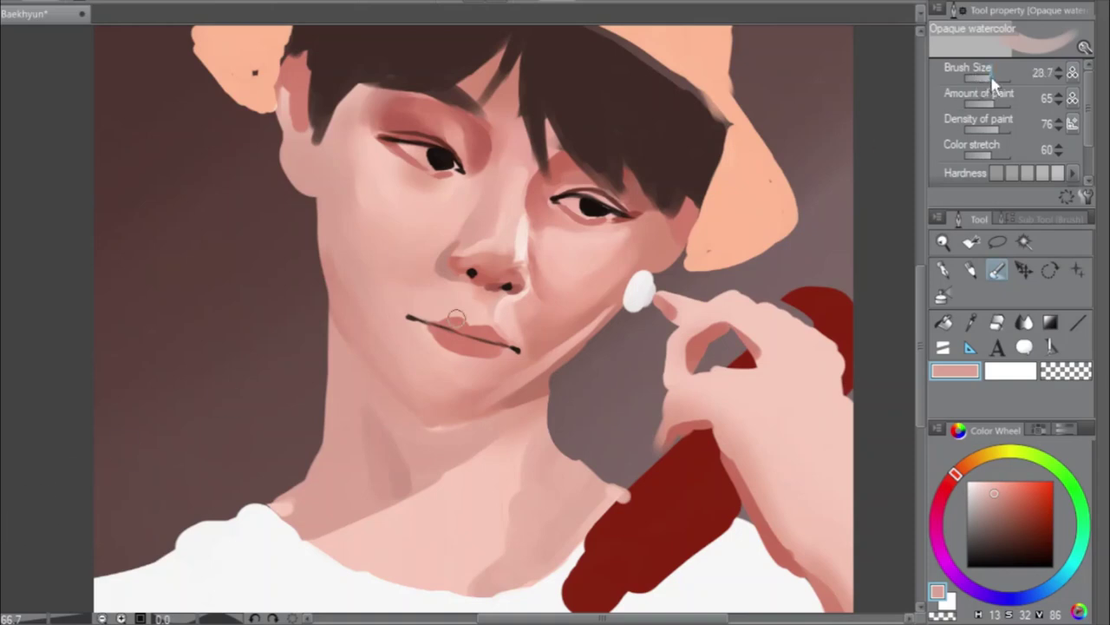
# Blend the white highlight along the nose's far edge into the skin in sampled pink H 14, S 27, V 96 at brush size 23.4
pyautogui.moveTo(989, 78); pyautogui.dragTo(993, 77)
pyautogui.keyDown('alt'); pyautogui.click(556, 246); pyautogui.keyUp('alt')
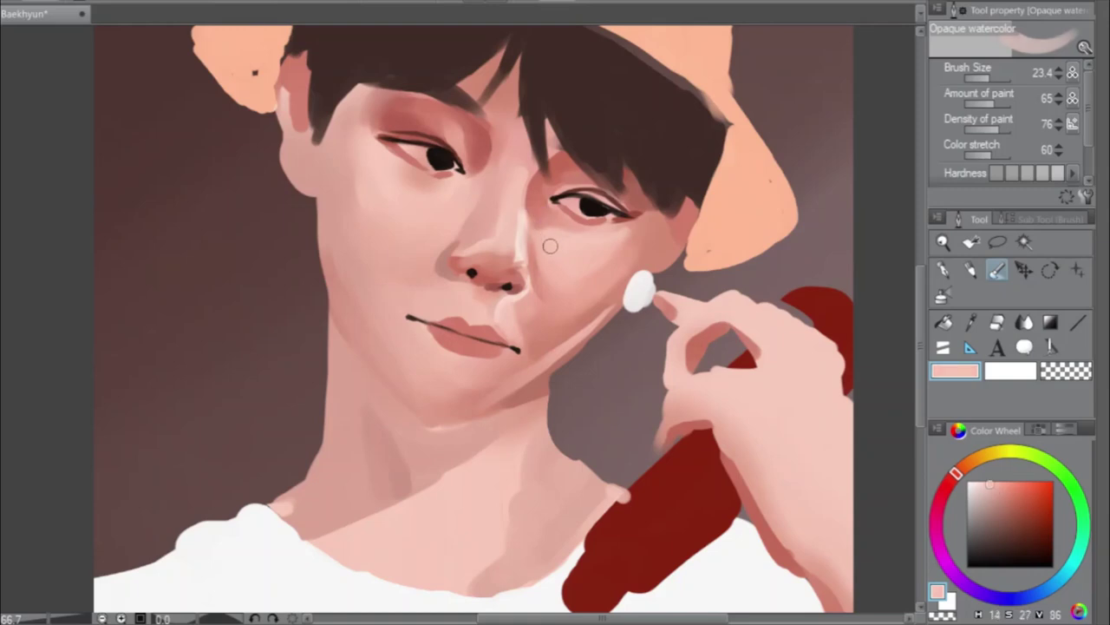
pyautogui.keyDown('alt'); pyautogui.click(531, 238); pyautogui.keyUp('alt')
pyautogui.moveTo(527, 262)
pyautogui.mouseDown()
pyautogui.moveTo(534, 286)
pyautogui.moveTo(517, 208)
pyautogui.mouseUp()
pyautogui.moveTo(521, 247)
pyautogui.mouseDown()
pyautogui.moveTo(518, 208)
pyautogui.moveTo(524, 230)
pyautogui.moveTo(527, 279)
pyautogui.mouseUp()
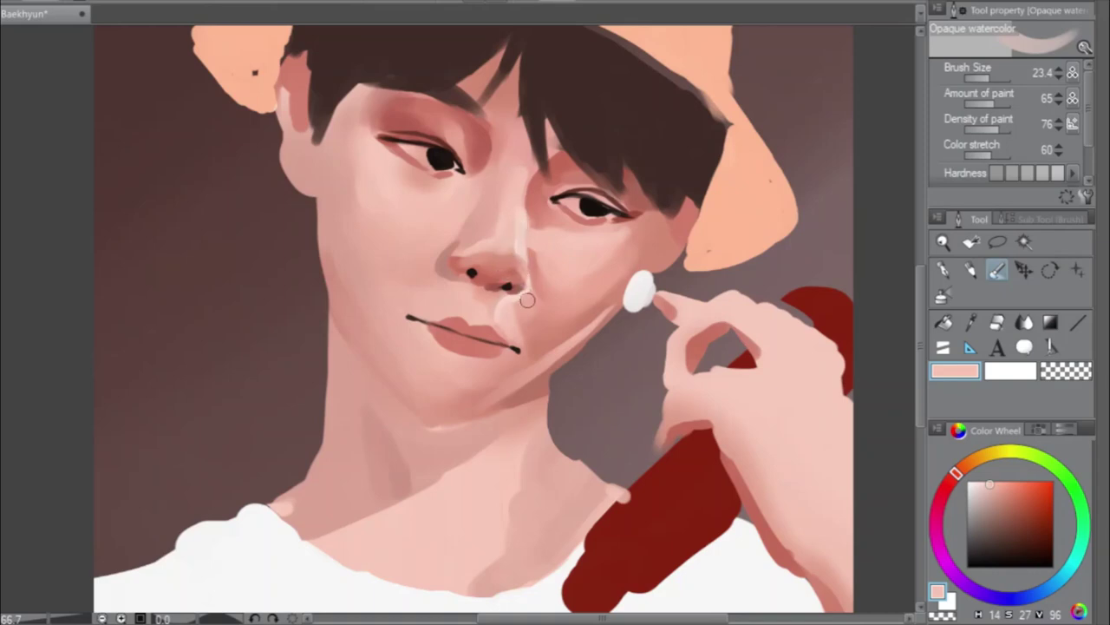
# Refine the nostrils in sampled reds H 9, S 52, V 63 and H 11, S 45, V 83, and the philtrum in H 13, S 37, V 90
pyautogui.press('h')
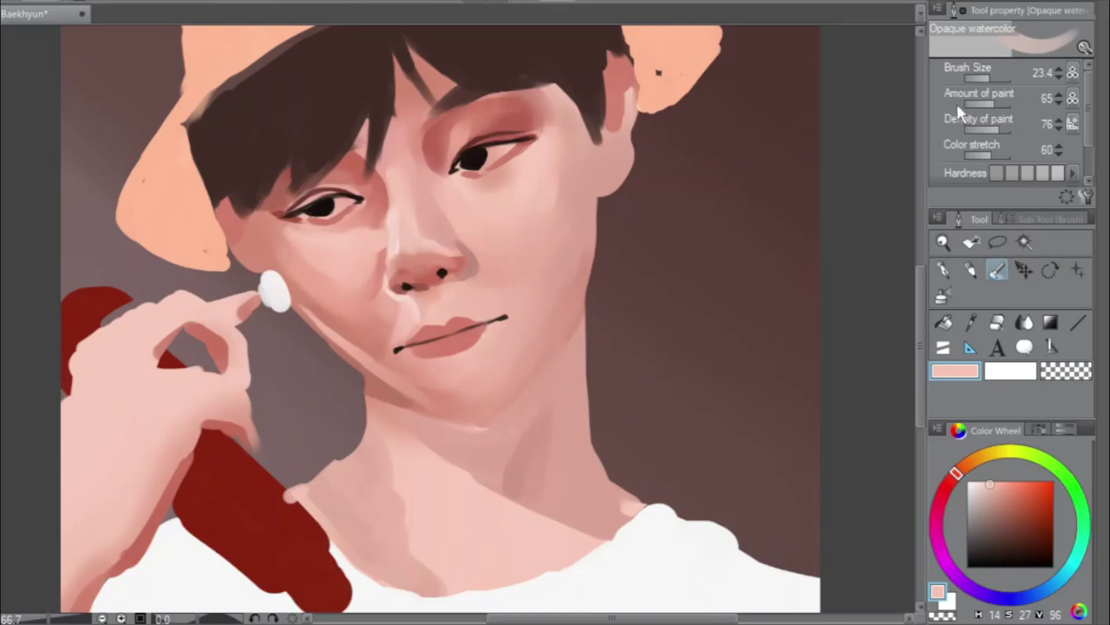
pyautogui.moveTo(996, 87); pyautogui.dragTo(1004, 80)
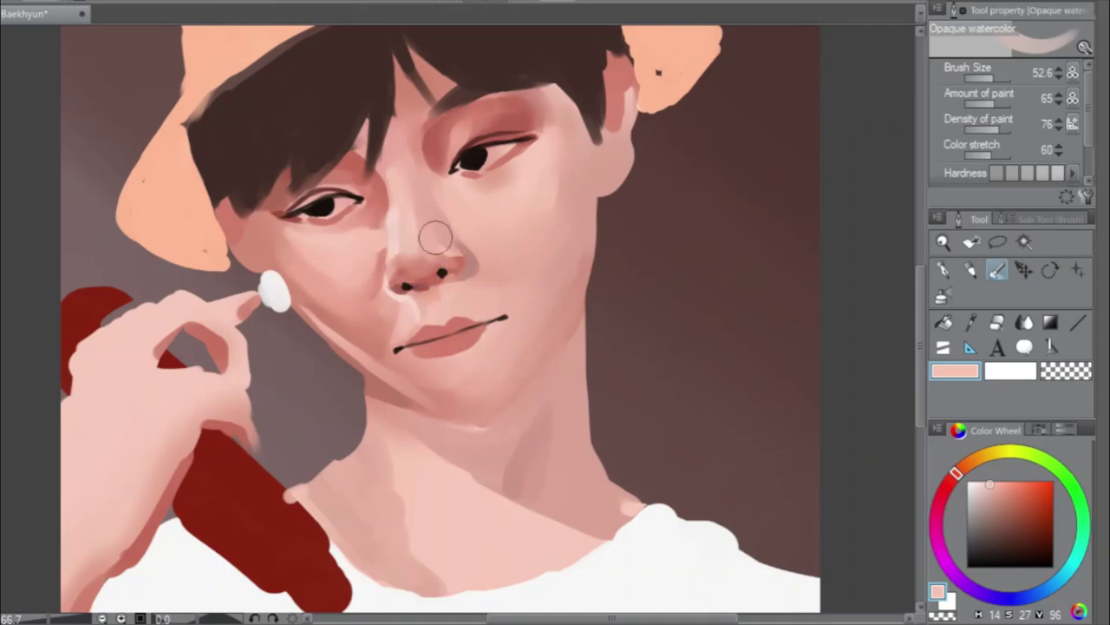
pyautogui.click(987, 78)
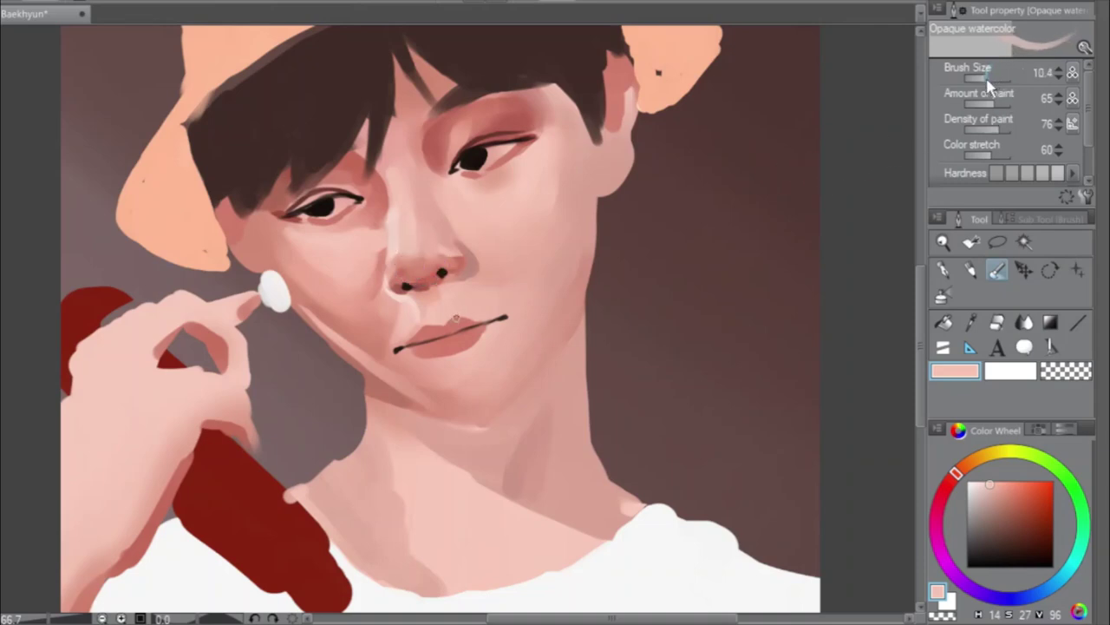
pyautogui.click(989, 79)
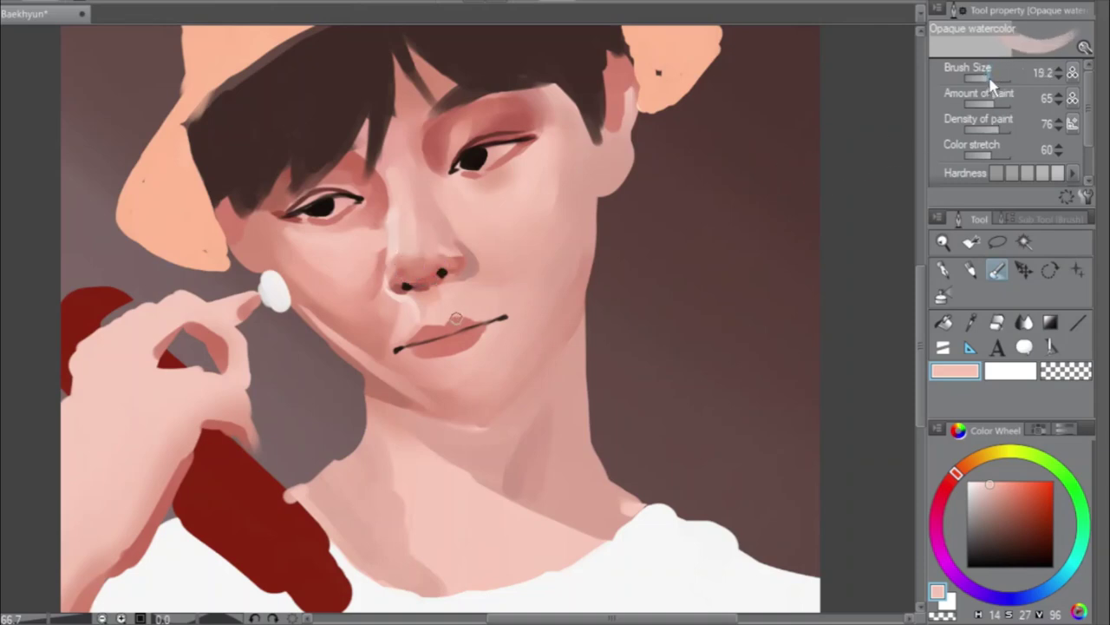
pyautogui.keyDown('alt'); pyautogui.click(424, 288); pyautogui.keyUp('alt')
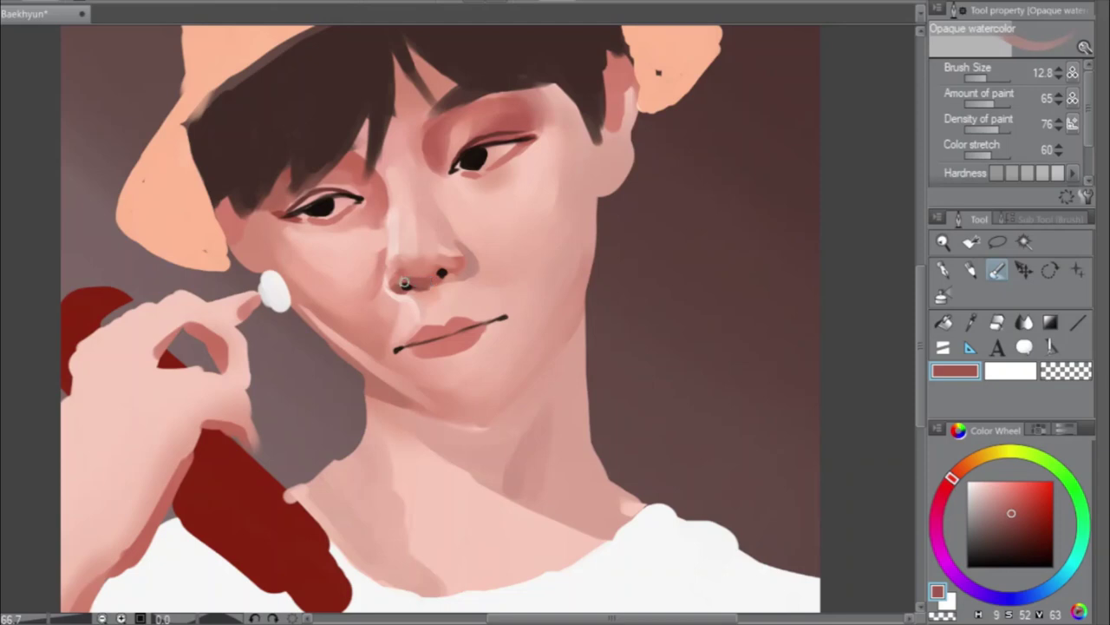
pyautogui.keyDown('alt'); pyautogui.click(418, 274); pyautogui.keyUp('alt')
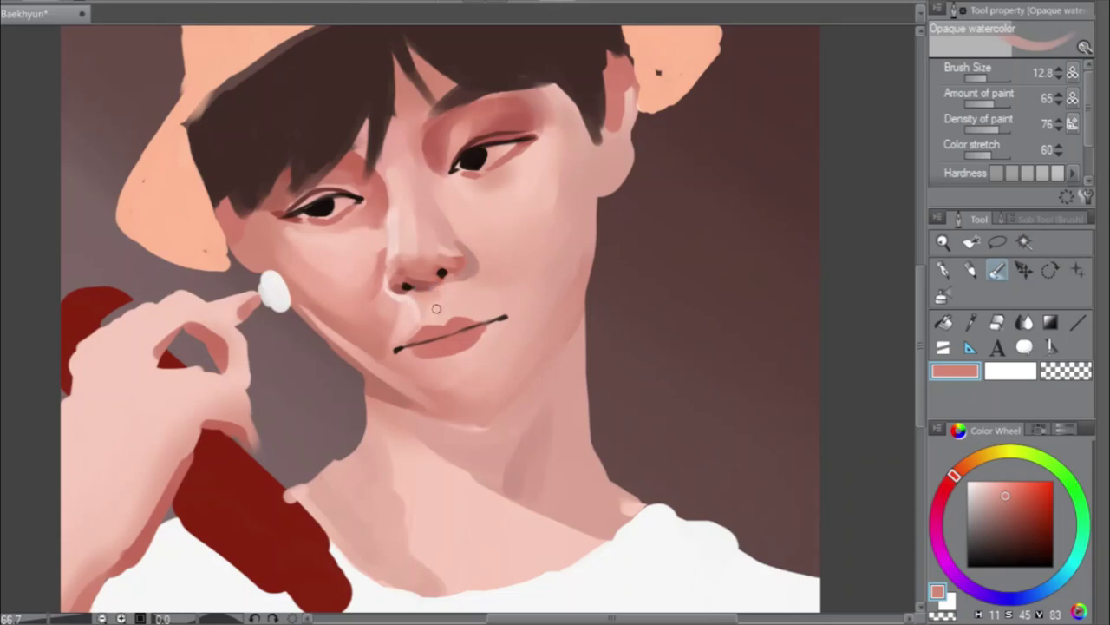
pyautogui.keyDown('alt'); pyautogui.click(388, 319); pyautogui.keyUp('alt')
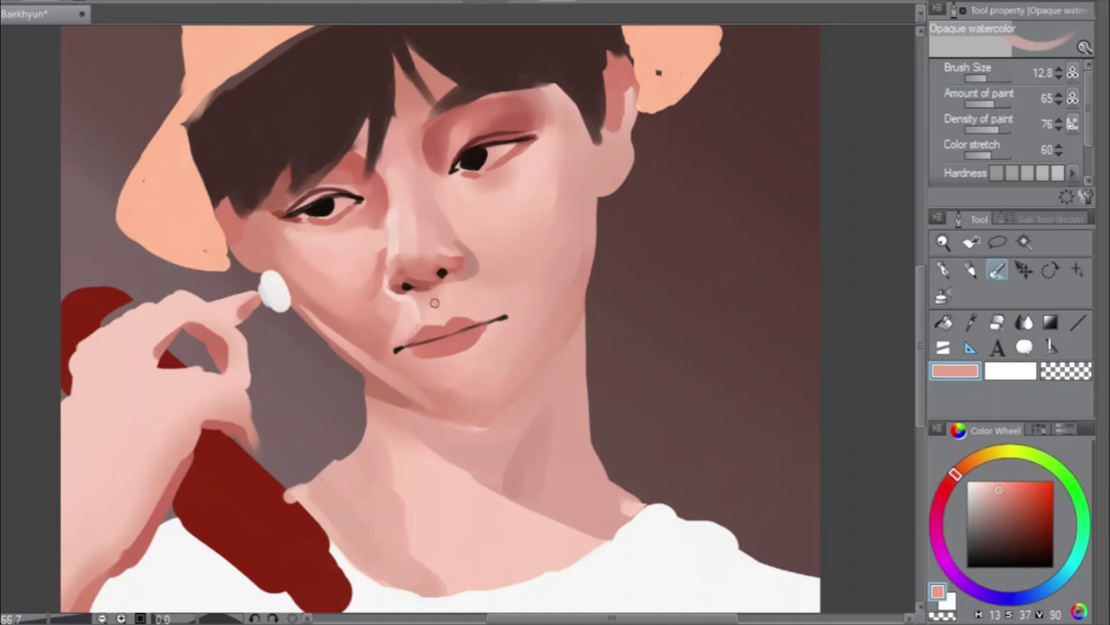
# Refine the upper lip and its edge in sampled H 9, S 50, V 82, skin pink H 14, S 29, V 93 and H 9, S 49, V 82
pyautogui.keyDown('alt'); pyautogui.click(451, 322); pyautogui.keyUp('alt')
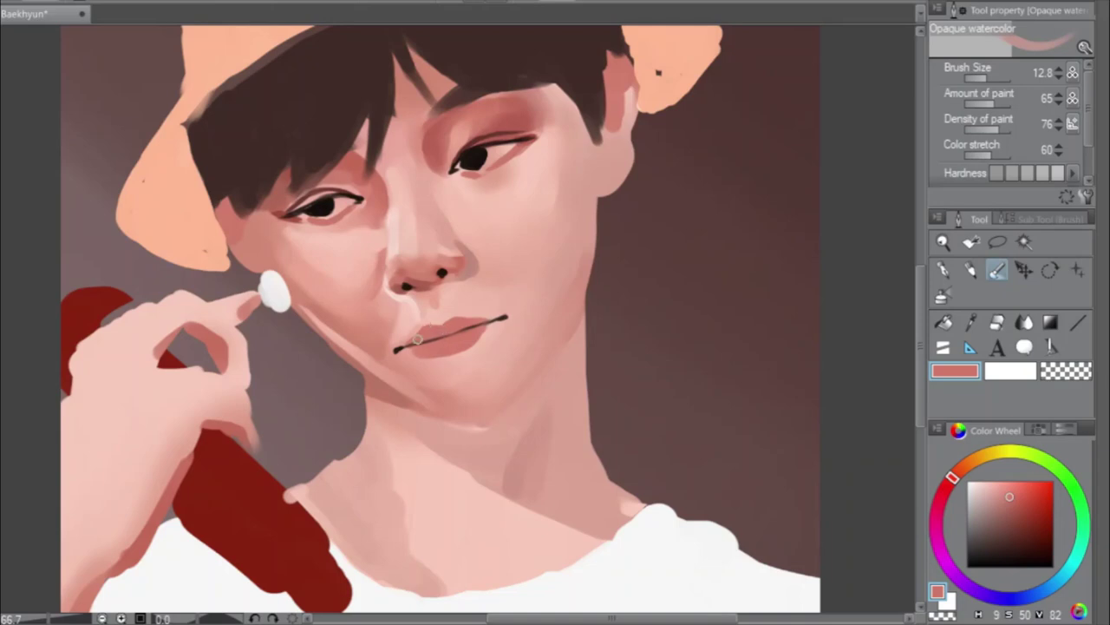
pyautogui.keyDown('alt'); pyautogui.click(478, 314); pyautogui.keyUp('alt')
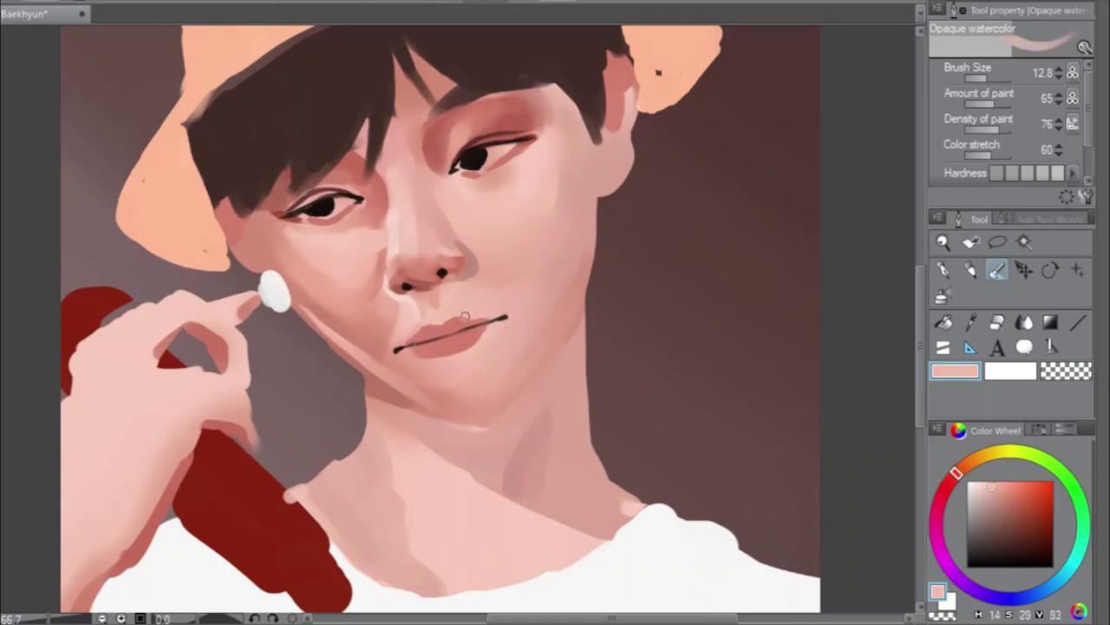
pyautogui.keyDown('alt'); pyautogui.click(445, 330); pyautogui.keyUp('alt')
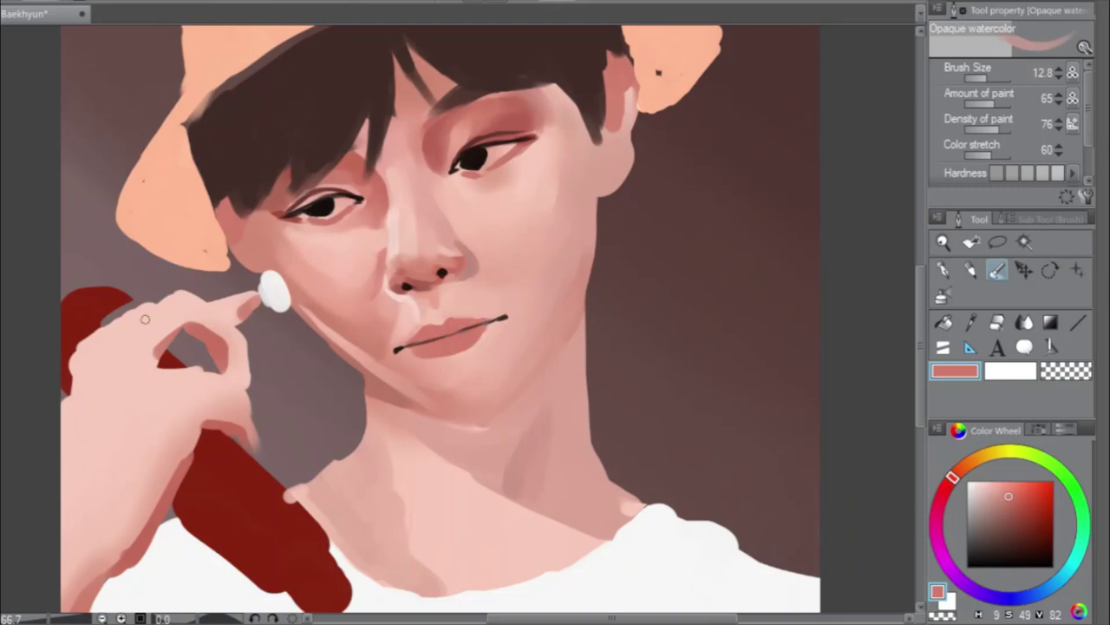
# Mirror the canvas view and shade around the mouth corner at brush size 15.6 in H 13, S 44, V 81, H 13, S 42, V 85 and H 9, S 43, V 74
pyautogui.press('h')
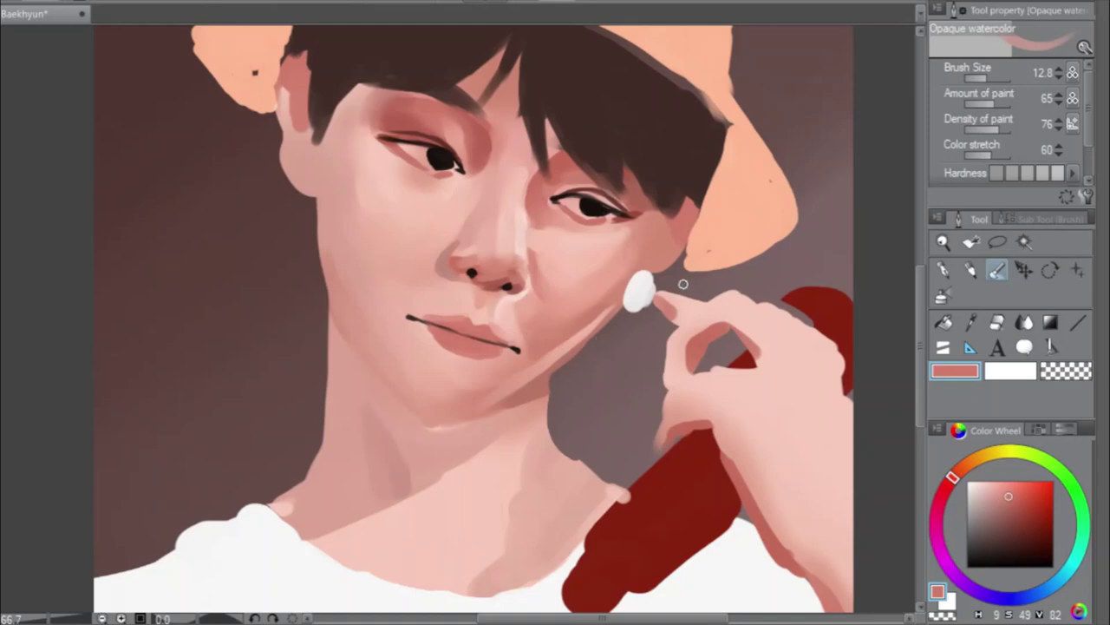
pyautogui.click(994, 78)
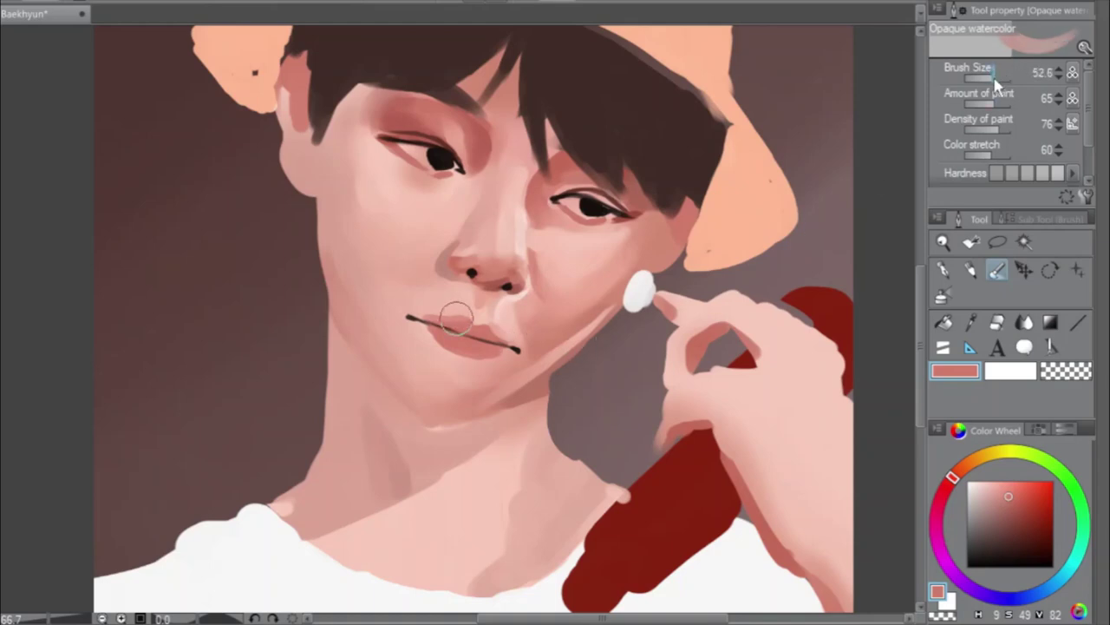
pyautogui.click(980, 78)
pyautogui.moveTo(997, 84); pyautogui.dragTo(1001, 79)
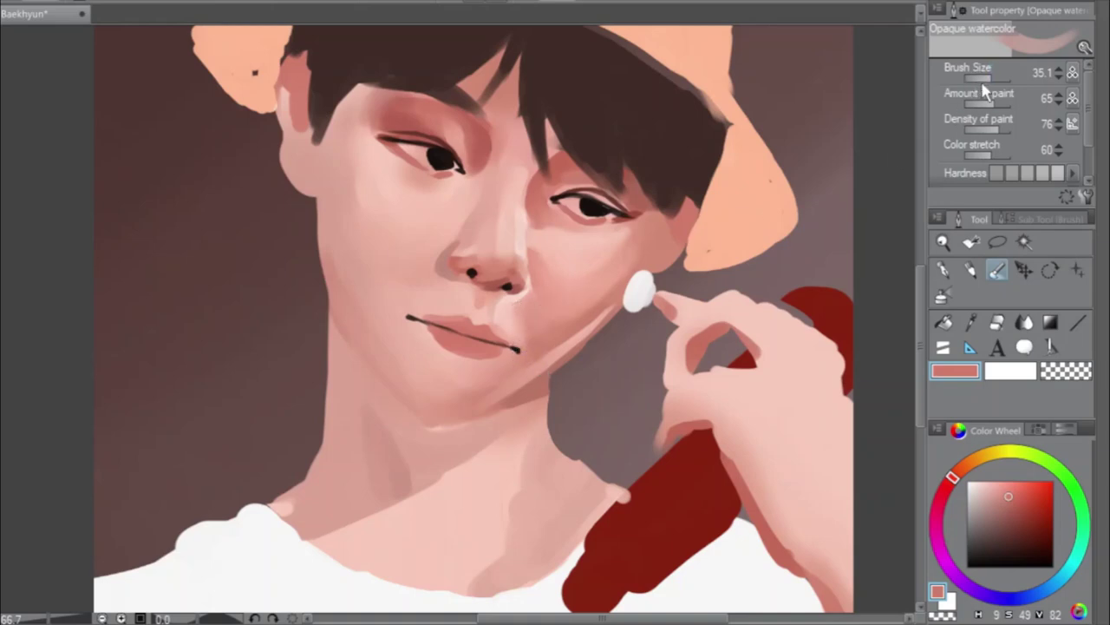
pyautogui.moveTo(981, 81); pyautogui.dragTo(986, 82)
pyautogui.keyDown('alt'); pyautogui.click(541, 337); pyautogui.keyUp('alt')
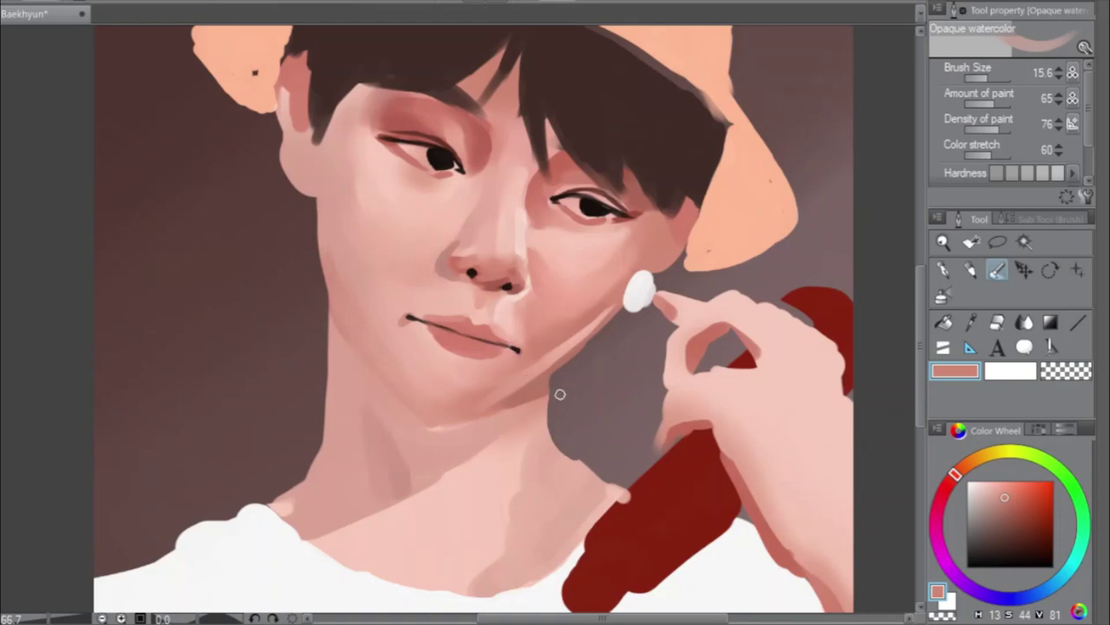
pyautogui.keyDown('alt'); pyautogui.click(605, 295); pyautogui.keyUp('alt')
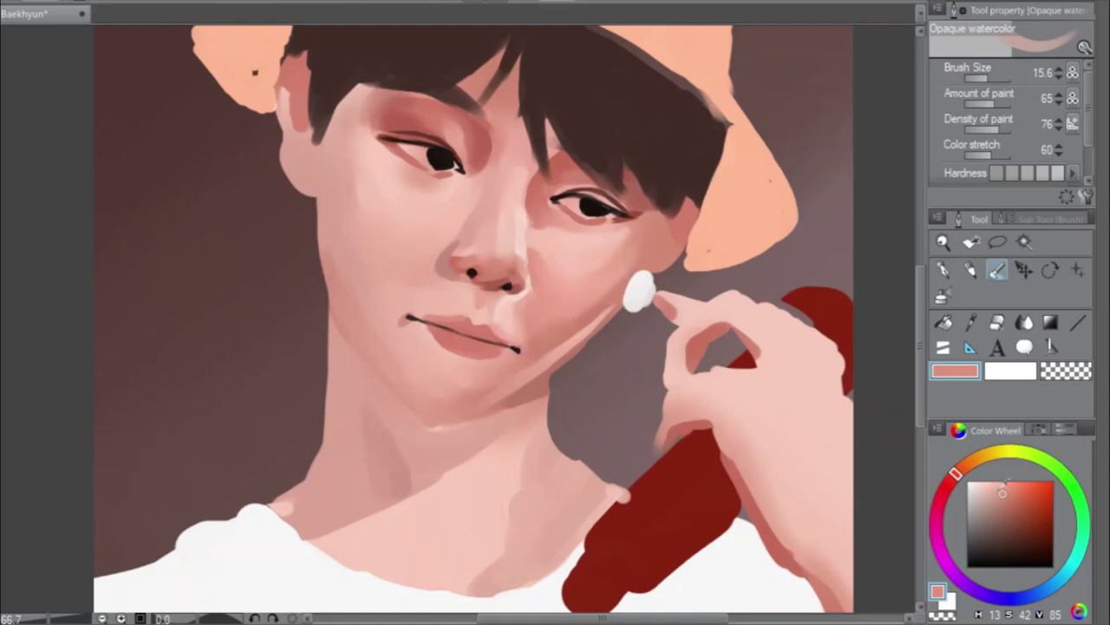
pyautogui.moveTo(1004, 483); pyautogui.dragTo(1004, 503)
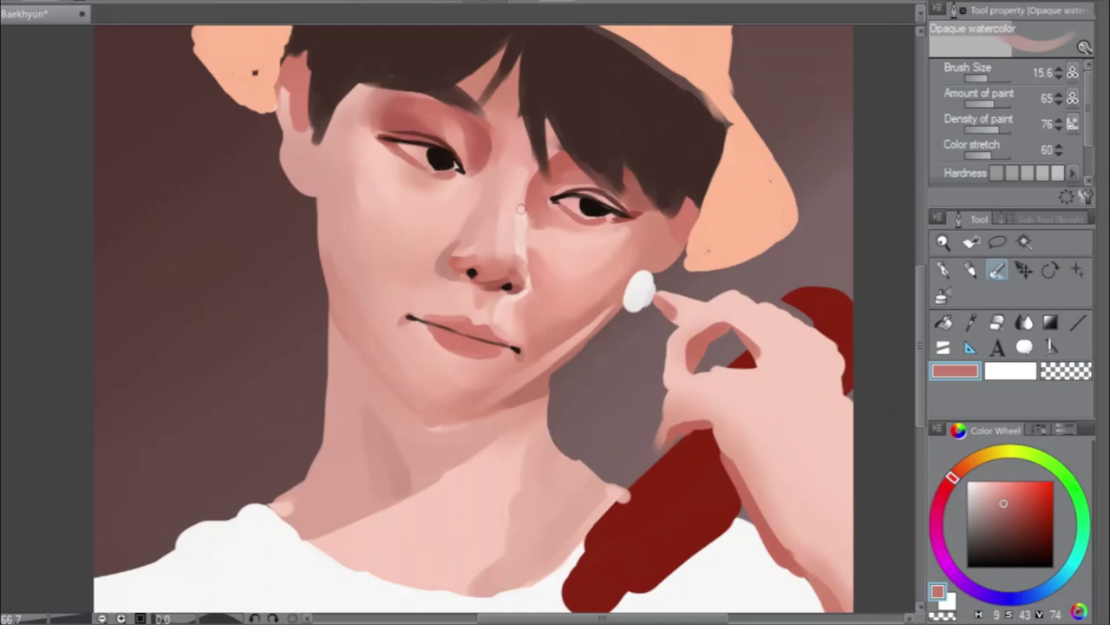
# Darken the lash lines of both eyes in dark brown H 9, S 46, V 16 with a thin brush of size 8.5 down to 7.0
pyautogui.keyDown('alt'); pyautogui.click(604, 115); pyautogui.keyUp('alt')
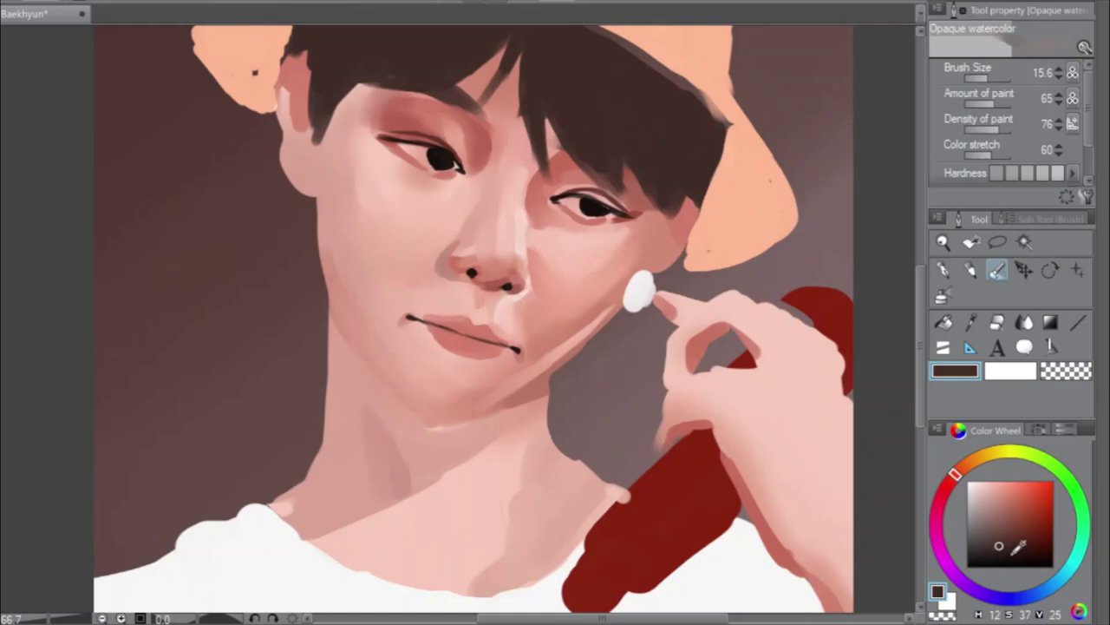
pyautogui.click(1006, 553)
pyautogui.moveTo(959, 492); pyautogui.dragTo(953, 478)
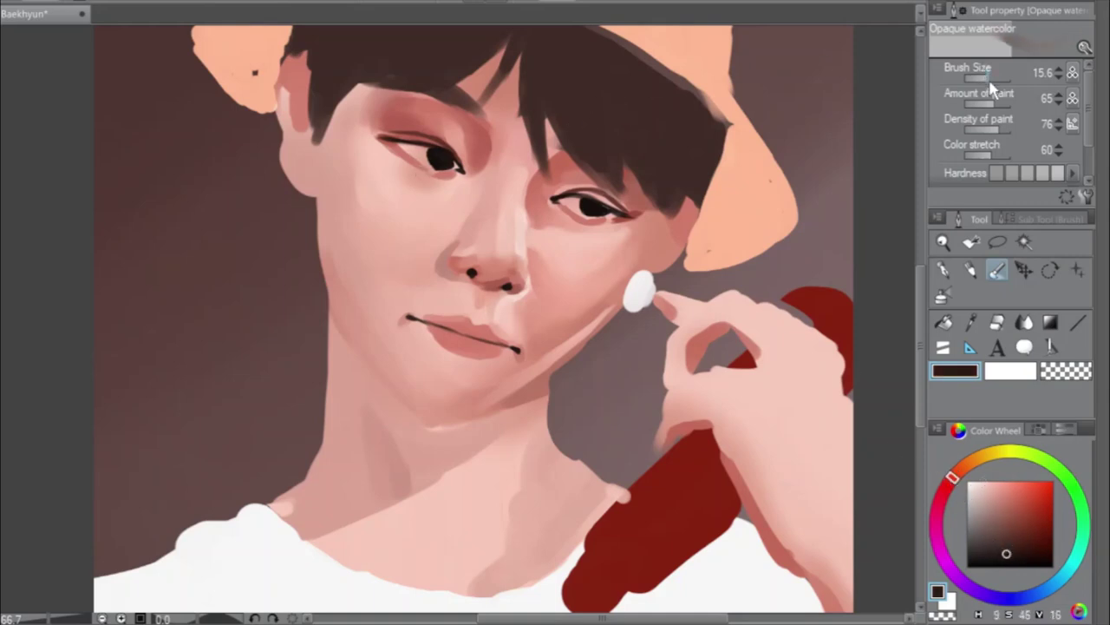
pyautogui.moveTo(996, 80); pyautogui.dragTo(988, 80)
pyautogui.click(986, 78)
pyautogui.click(988, 78)
pyautogui.moveTo(412, 162); pyautogui.dragTo(441, 175)
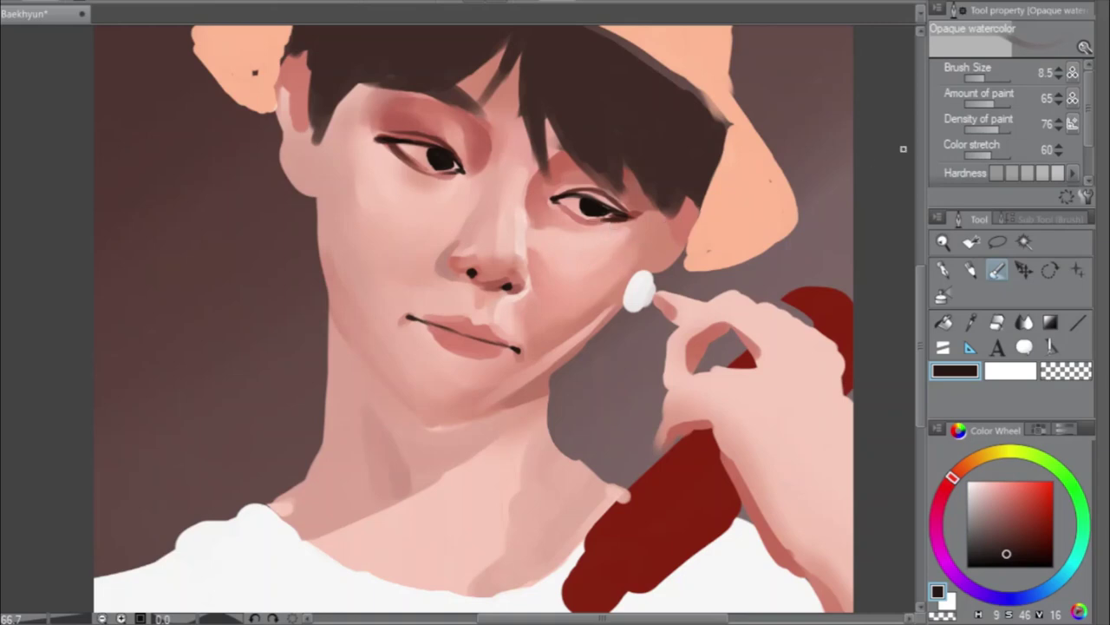
pyautogui.moveTo(987, 83); pyautogui.dragTo(964, 94)
pyautogui.moveTo(614, 217); pyautogui.dragTo(587, 220)
# Paint thin fringe strands falling across the brow and eyelid in sampled hair brown H 12, S 38, V 25 at brush sizes 10.4 and 12.8
pyautogui.keyDown('alt'); pyautogui.click(562, 76); pyautogui.keyUp('alt')
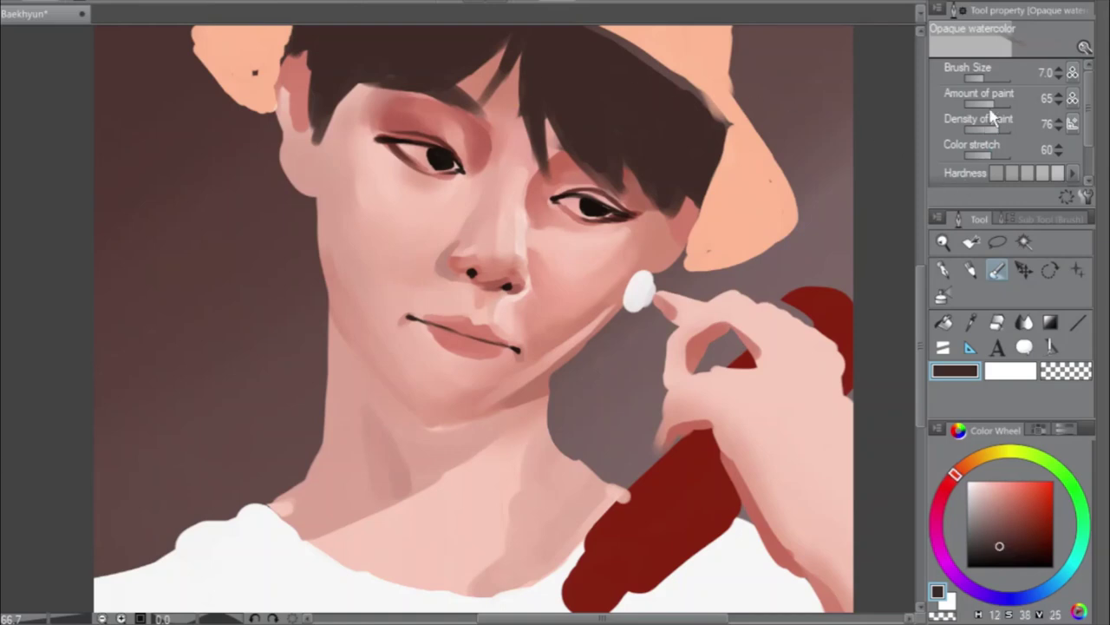
pyautogui.click(987, 77)
pyautogui.scroll(1, 922, 319)
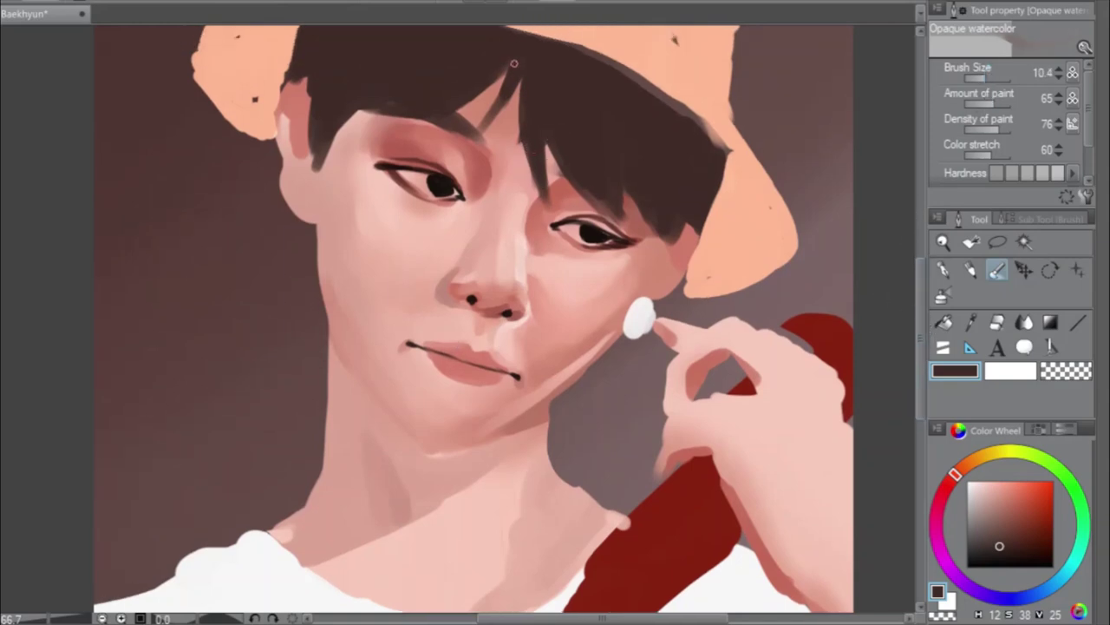
pyautogui.moveTo(493, 102); pyautogui.dragTo(442, 159)
pyautogui.moveTo(992, 82); pyautogui.dragTo(996, 81)
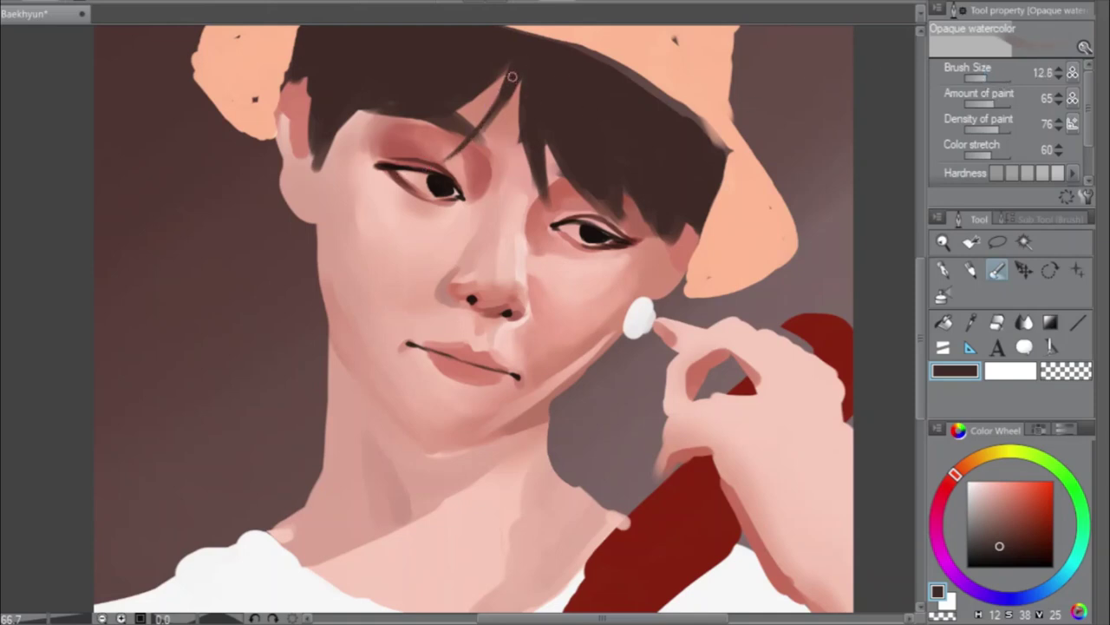
pyautogui.moveTo(513, 77); pyautogui.dragTo(456, 160)
pyautogui.moveTo(499, 78)
pyautogui.mouseDown()
pyautogui.moveTo(415, 144)
pyautogui.moveTo(426, 119)
pyautogui.moveTo(420, 143)
pyautogui.moveTo(467, 110)
pyautogui.mouseUp()
# Thicken the fringe over the brow at brush size 43.0, tidy the hair by the ear with the Hard eraser, and soften the far fringe
pyautogui.moveTo(987, 79); pyautogui.dragTo(1000, 87)
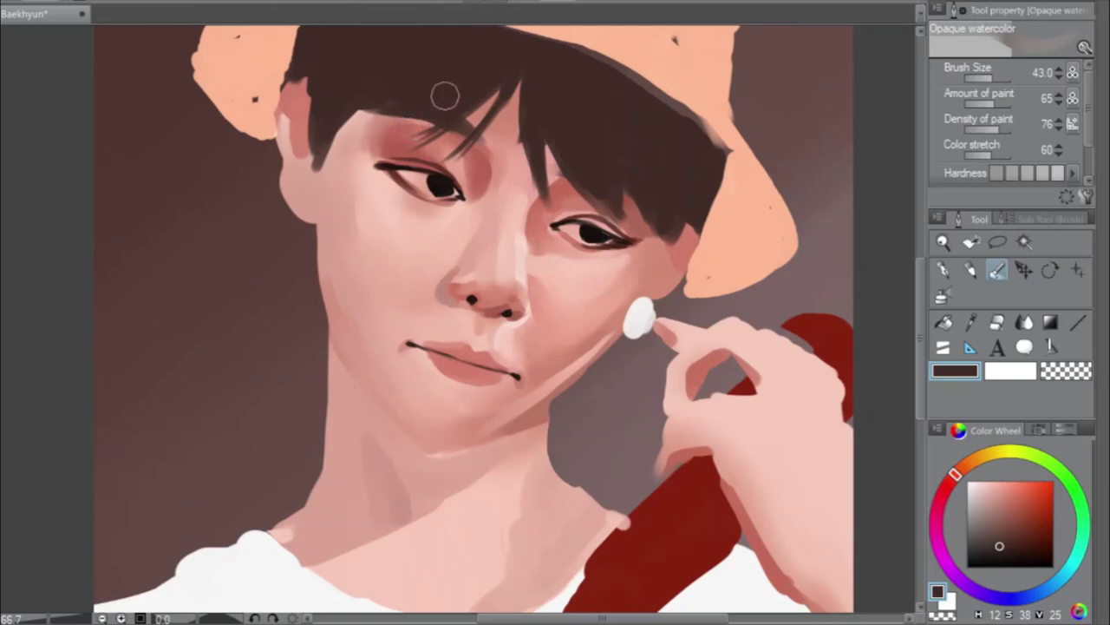
pyautogui.moveTo(409, 118); pyautogui.dragTo(385, 112)
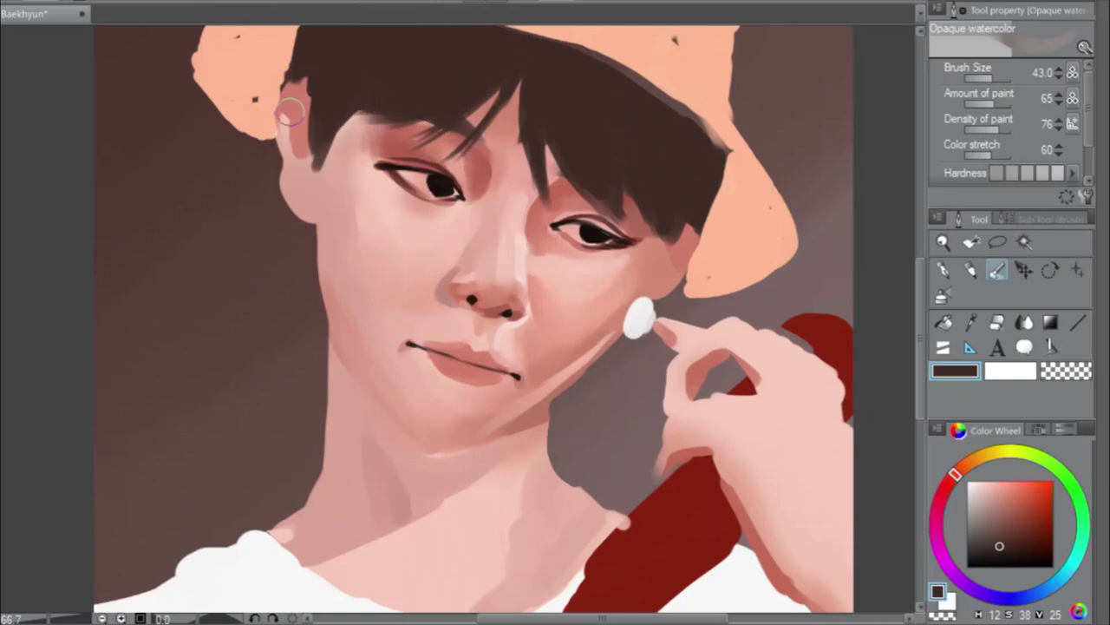
pyautogui.moveTo(452, 110); pyautogui.dragTo(405, 122)
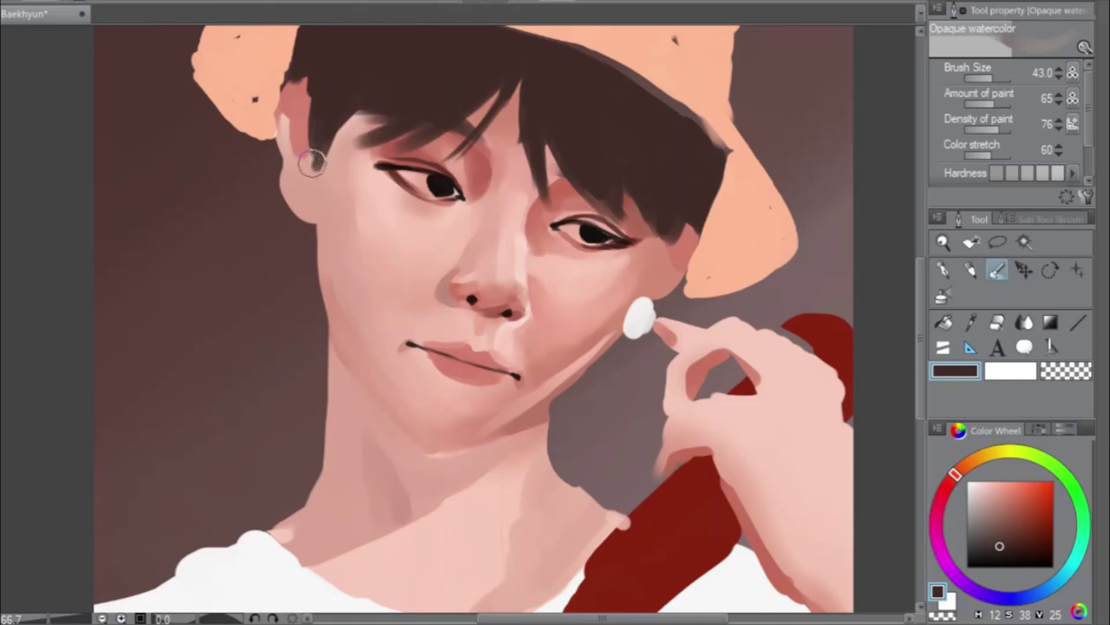
pyautogui.click(997, 323)
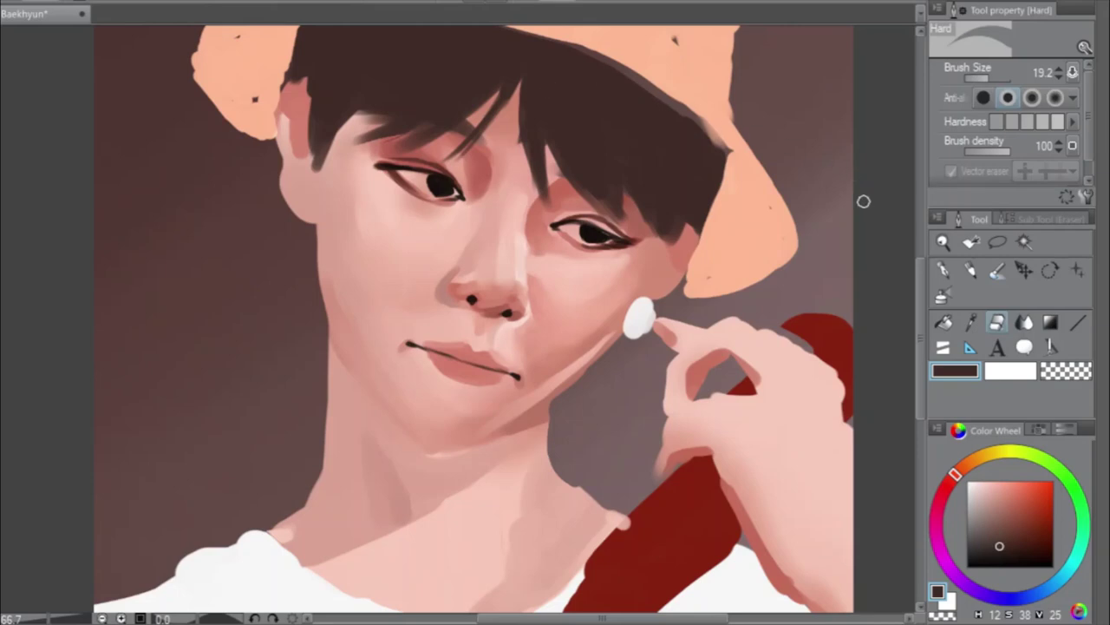
pyautogui.click(994, 271)
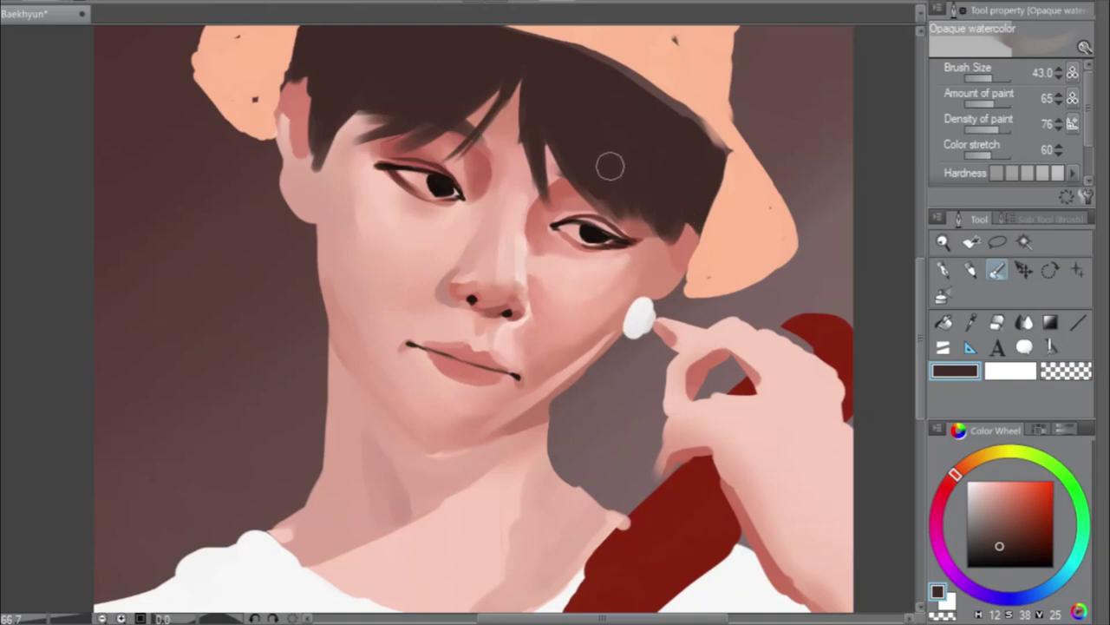
# Paint the sideburn in front of the ear beside the raised hand at brush size 15.6, redoing the first stroke
pyautogui.click(988, 78)
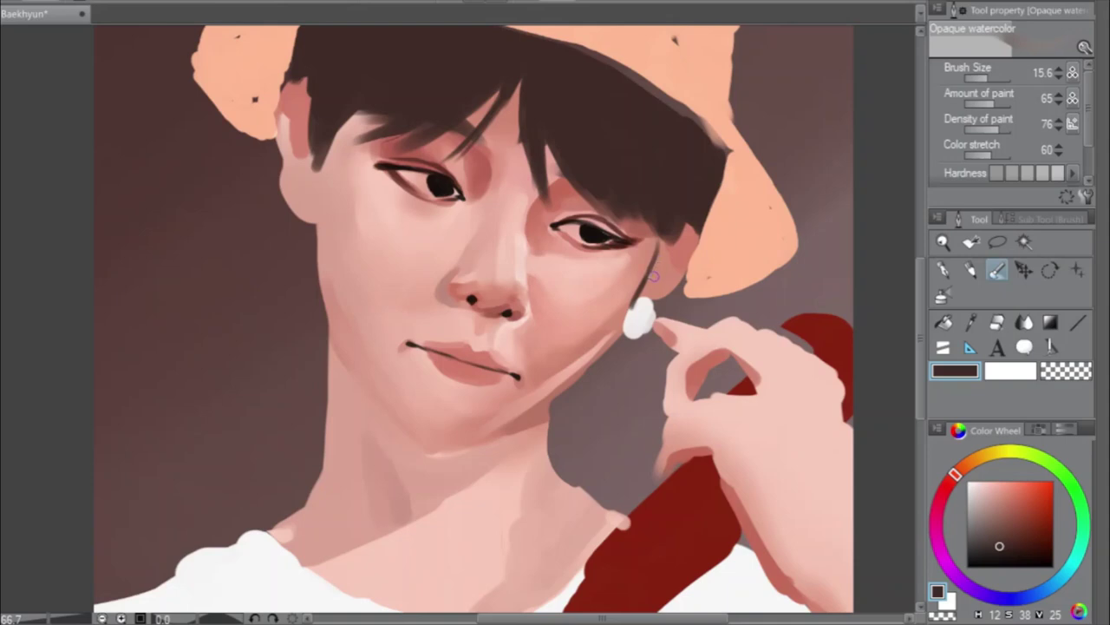
pyautogui.hotkey('ctrl', 'z')
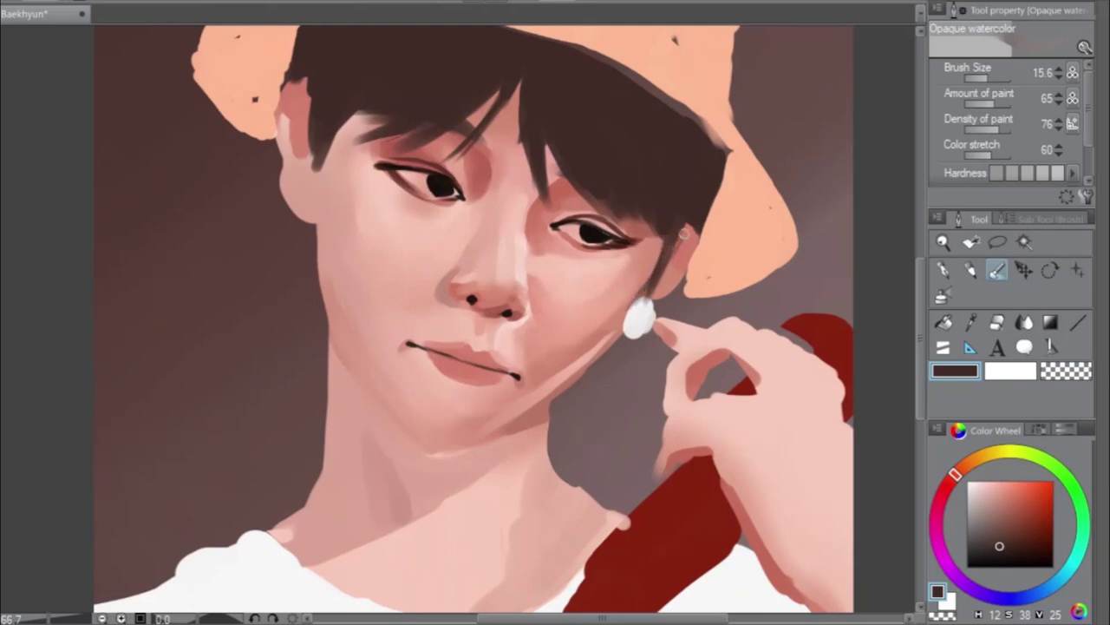
pyautogui.moveTo(693, 222); pyautogui.dragTo(661, 276)
pyautogui.moveTo(688, 229); pyautogui.dragTo(668, 252)
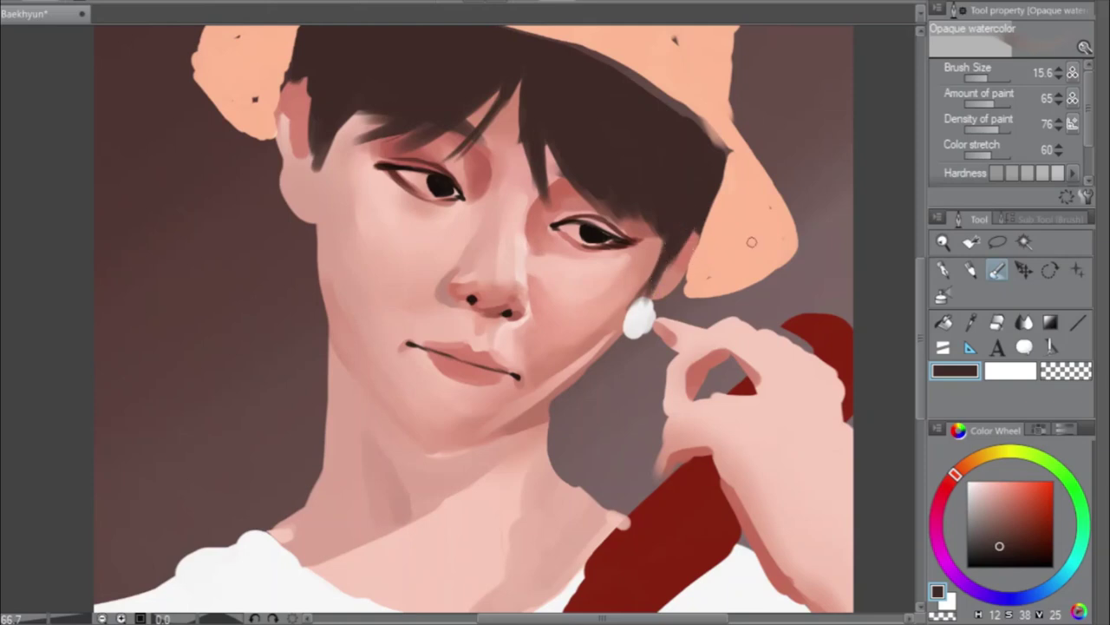
pyautogui.moveTo(679, 247); pyautogui.dragTo(651, 286)
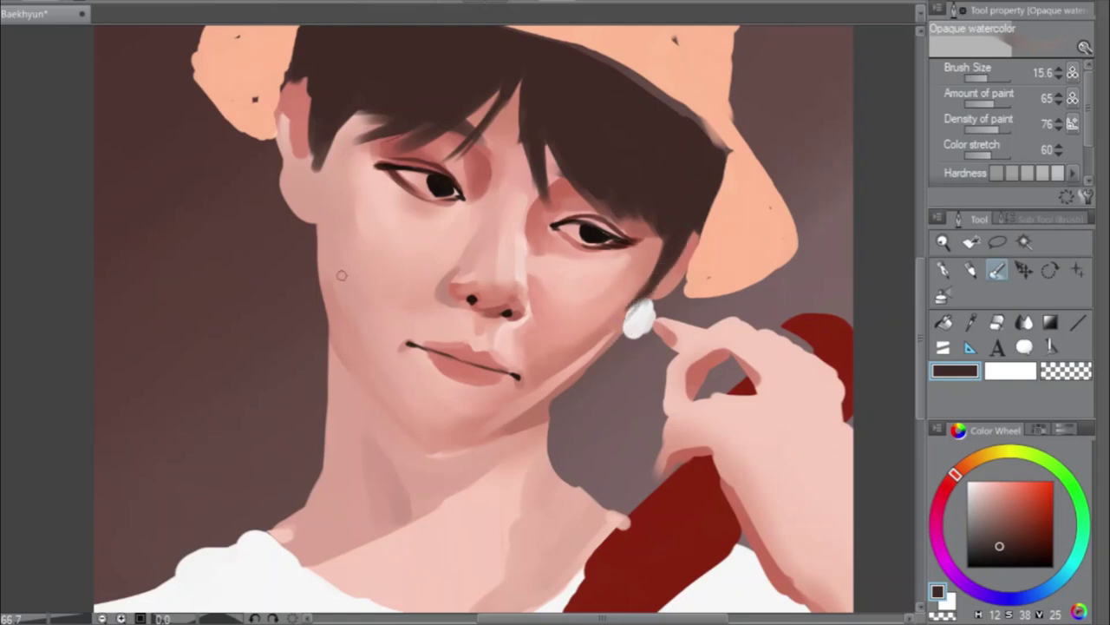
# Extend the opposite sideburn to a thin point along the ear, darken its edge, and mirror the canvas view
pyautogui.moveTo(321, 169); pyautogui.dragTo(314, 217)
pyautogui.moveTo(321, 173)
pyautogui.mouseDown()
pyautogui.moveTo(317, 199)
pyautogui.moveTo(318, 114)
pyautogui.moveTo(316, 226)
pyautogui.mouseUp()
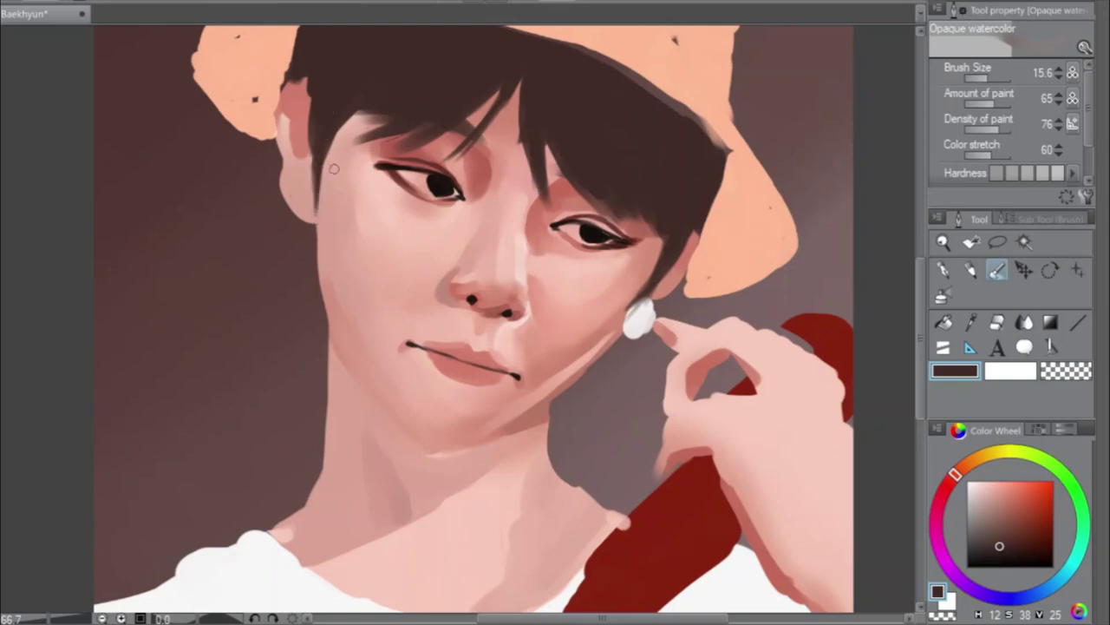
pyautogui.moveTo(341, 123); pyautogui.dragTo(329, 176)
pyautogui.press('h')
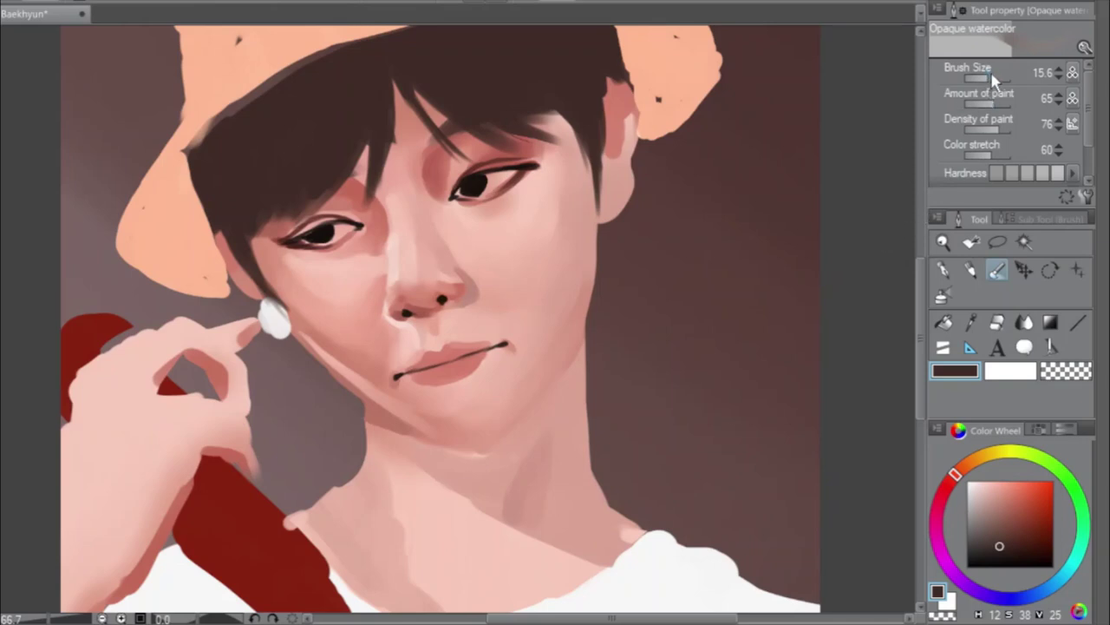
# Mirror the view back and blend the skin around the eyes in sampled H 11, S 47, V 82 and H 10, S 46, V 83 at brush sizes 23.4 and 35.1
pyautogui.moveTo(989, 80); pyautogui.dragTo(995, 85)
pyautogui.press('h')
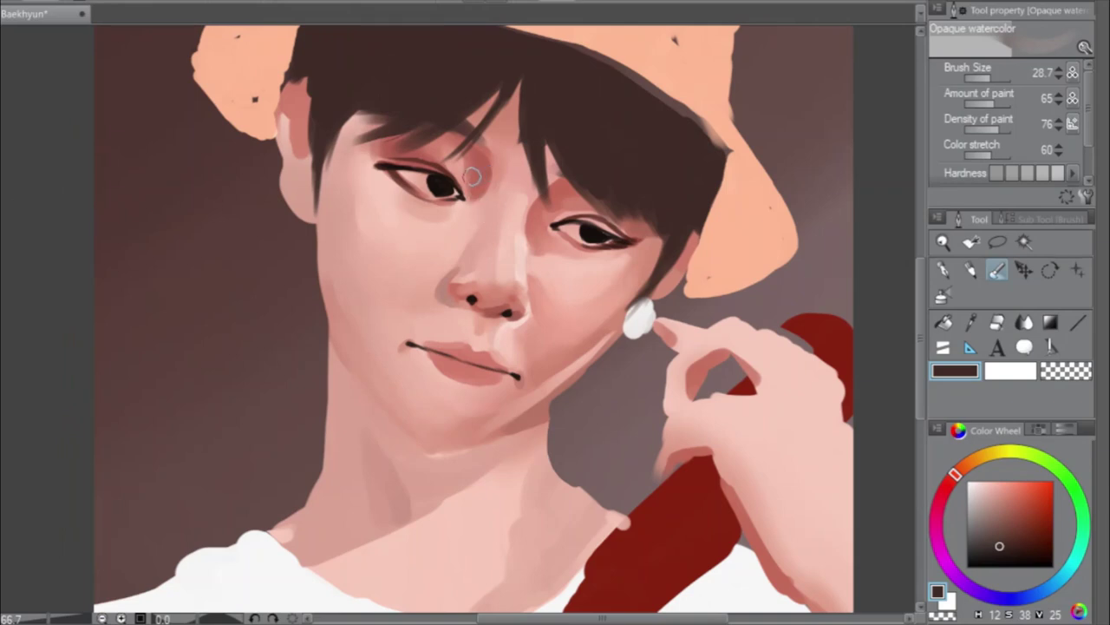
pyautogui.keyDown('alt'); pyautogui.click(538, 235); pyautogui.keyUp('alt')
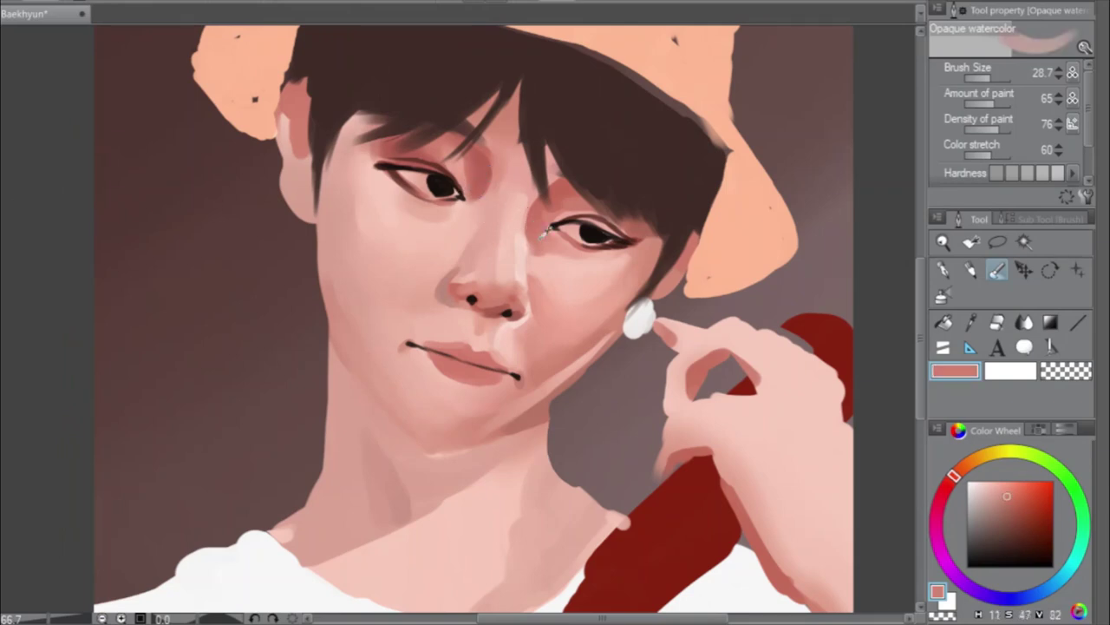
pyautogui.click(991, 77)
pyautogui.moveTo(991, 78); pyautogui.dragTo(995, 77)
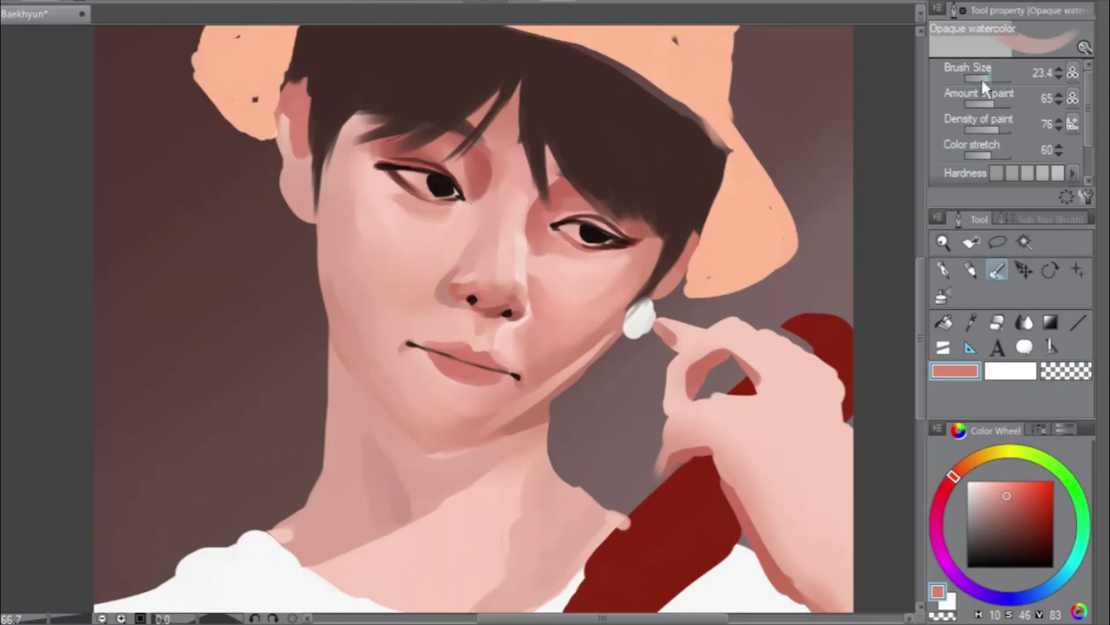
pyautogui.moveTo(987, 77); pyautogui.dragTo(999, 77)
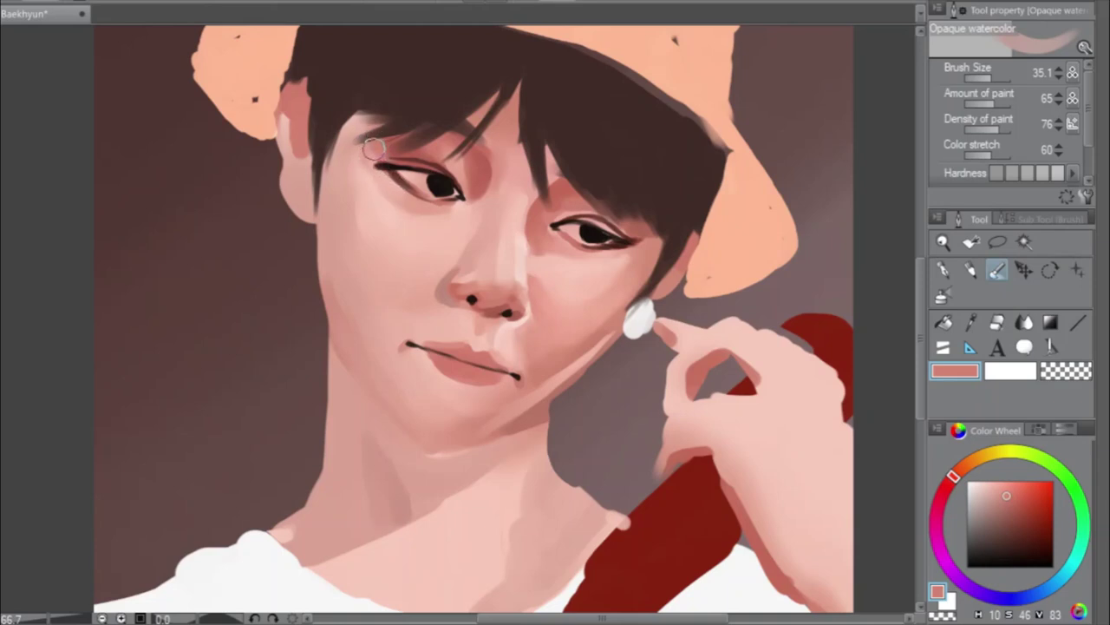
# Shade the outer cheek below the sideburn in sampled H 12, S 36, V 85 at brush size 64.4
pyautogui.keyDown('alt'); pyautogui.click(368, 351); pyautogui.keyUp('alt')
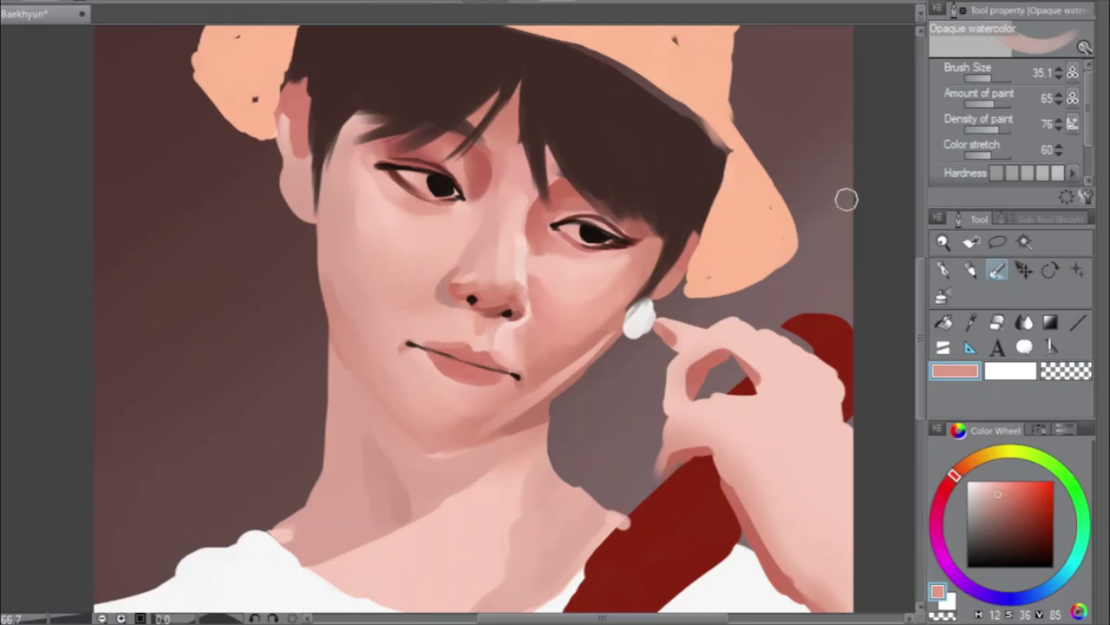
pyautogui.moveTo(985, 78); pyautogui.dragTo(1004, 80)
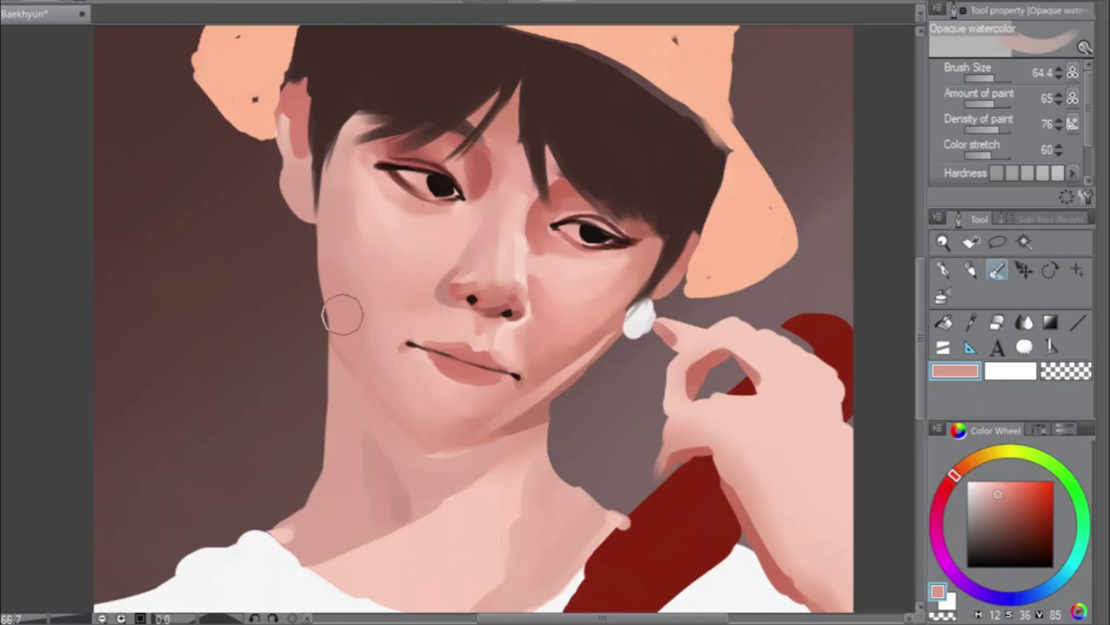
pyautogui.moveTo(317, 204); pyautogui.dragTo(335, 218)
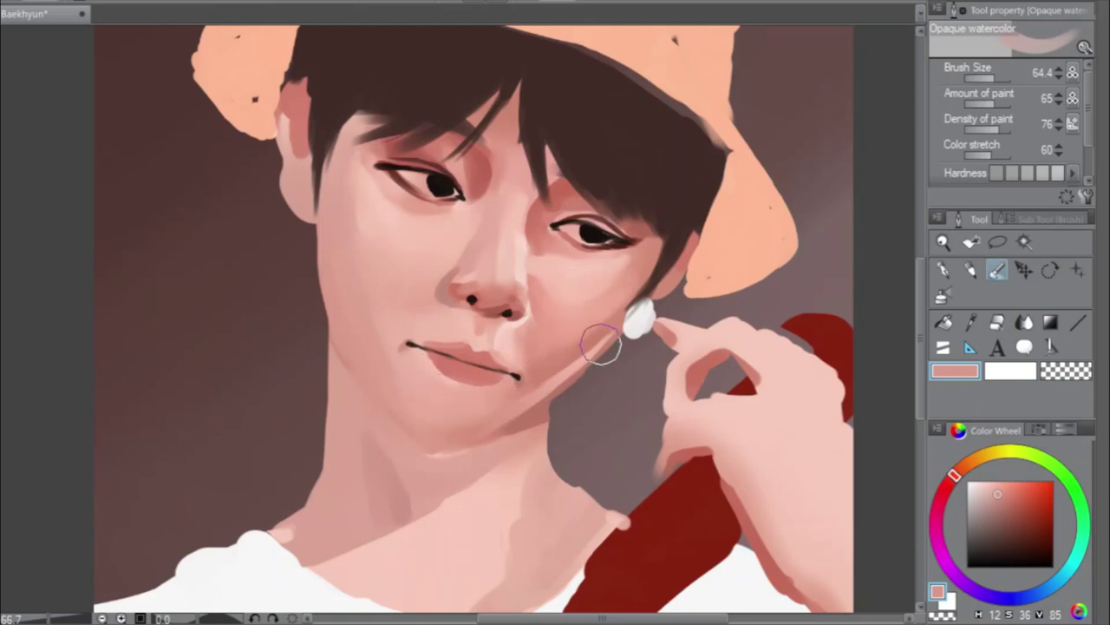
# Deepen the jawline shading in sampled H 11, S 34, V 82 at brush size 23.4 and trim the jaw edge with the Hard eraser
pyautogui.keyDown('alt'); pyautogui.click(381, 477); pyautogui.keyUp('alt')
pyautogui.moveTo(998, 83); pyautogui.dragTo(989, 83)
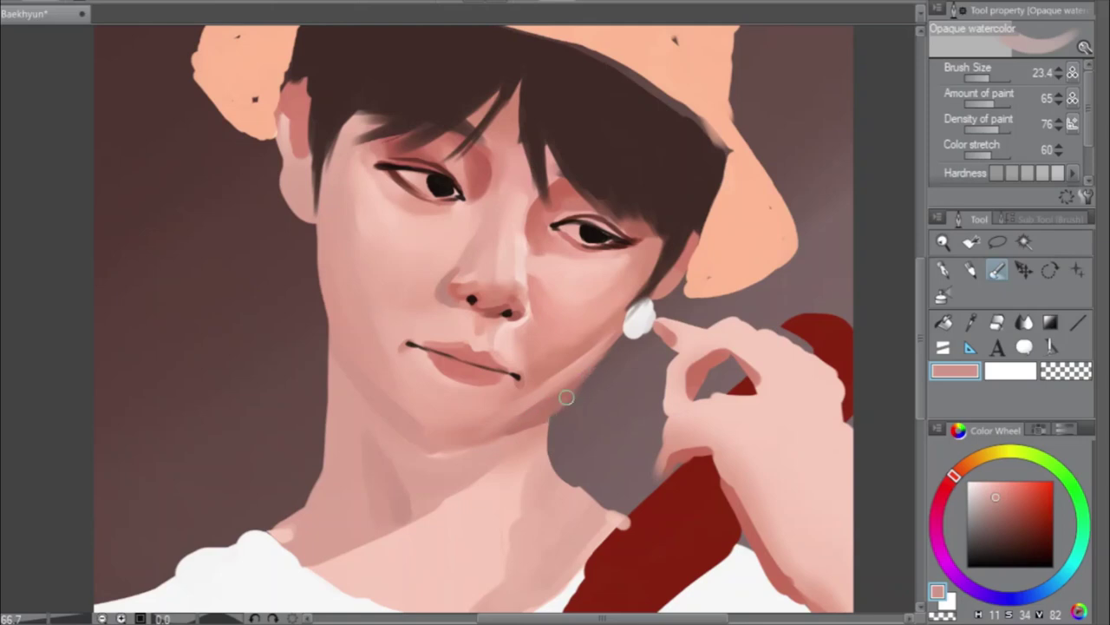
pyautogui.moveTo(555, 396)
pyautogui.mouseDown()
pyautogui.moveTo(608, 356)
pyautogui.moveTo(563, 403)
pyautogui.mouseUp()
pyautogui.click(998, 322)
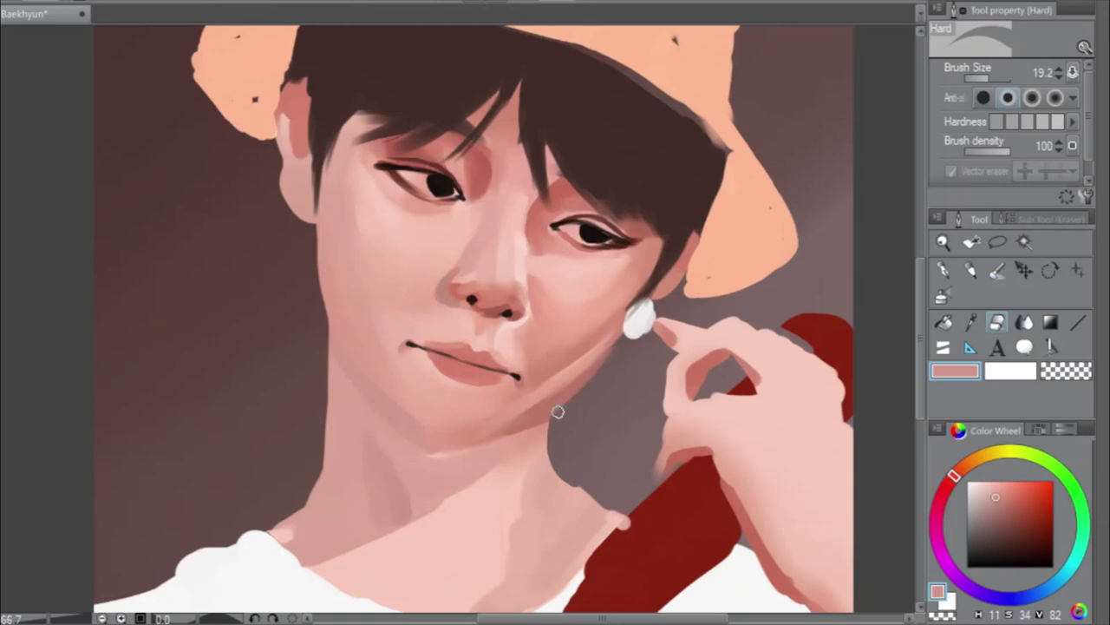
# Darken the jaw and chin contour against the neck with the Opaque watercolor brush in sampled H 11, S 44, V 75 at size 23.4
pyautogui.click(993, 273)
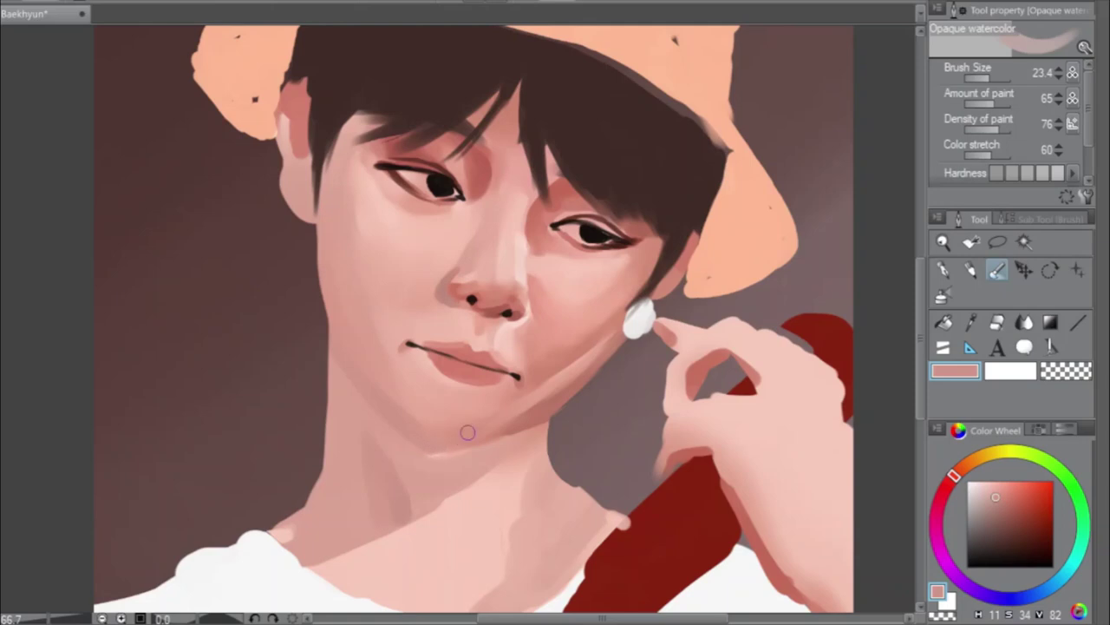
pyautogui.keyDown('alt'); pyautogui.click(519, 423); pyautogui.keyUp('alt')
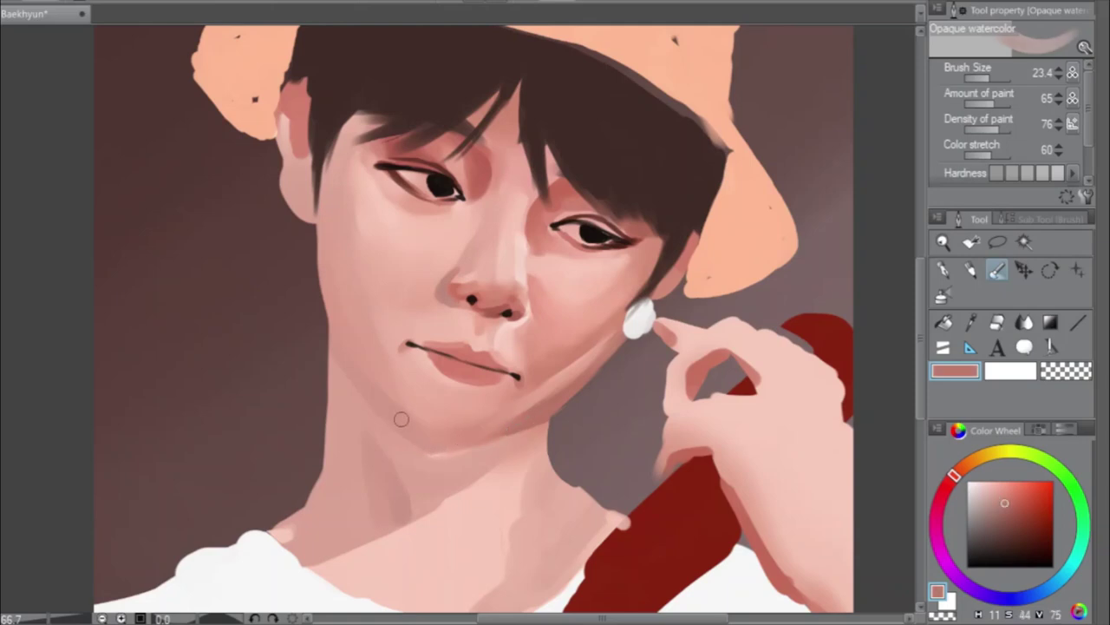
pyautogui.moveTo(360, 390)
pyautogui.mouseDown()
pyautogui.moveTo(409, 434)
pyautogui.moveTo(338, 370)
pyautogui.moveTo(411, 437)
pyautogui.moveTo(339, 363)
pyautogui.moveTo(371, 403)
pyautogui.mouseUp()
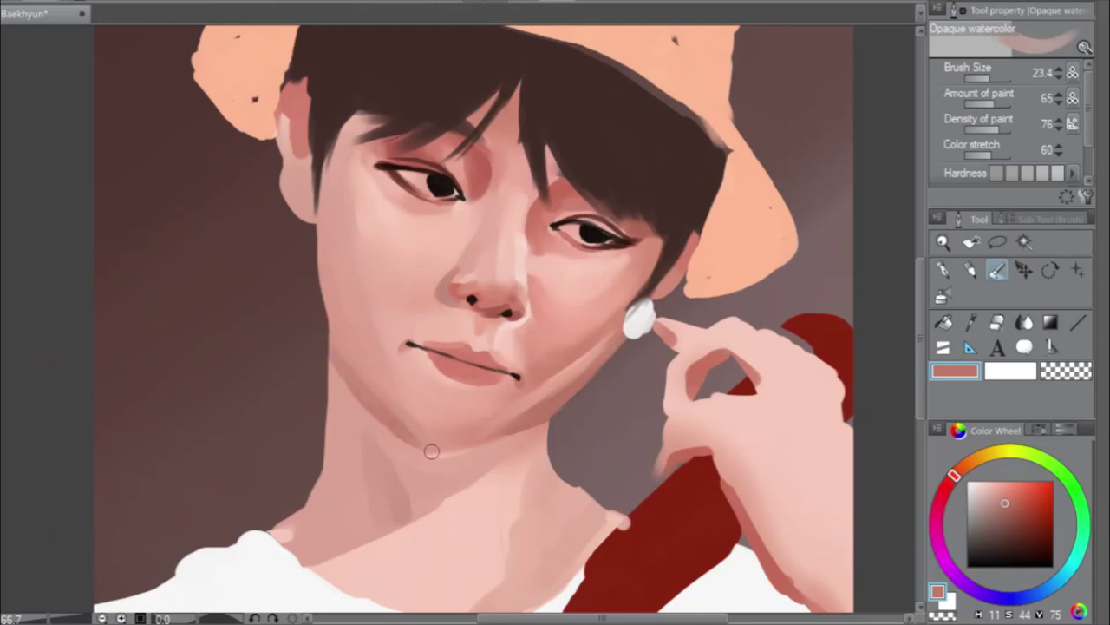
# Paint the cast shadow under the chin in H 12, S 47, V 68 at brush size 19.2 and blend it into the neck at 43.0
pyautogui.keyDown('alt'); pyautogui.click(472, 462); pyautogui.keyUp('alt')
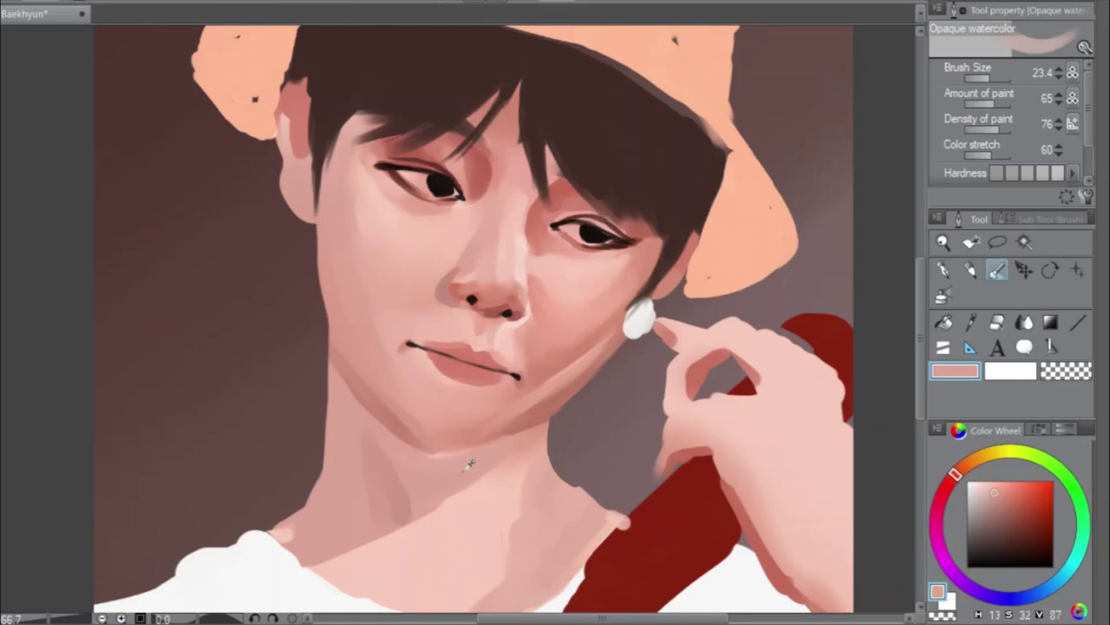
pyautogui.click(1006, 507)
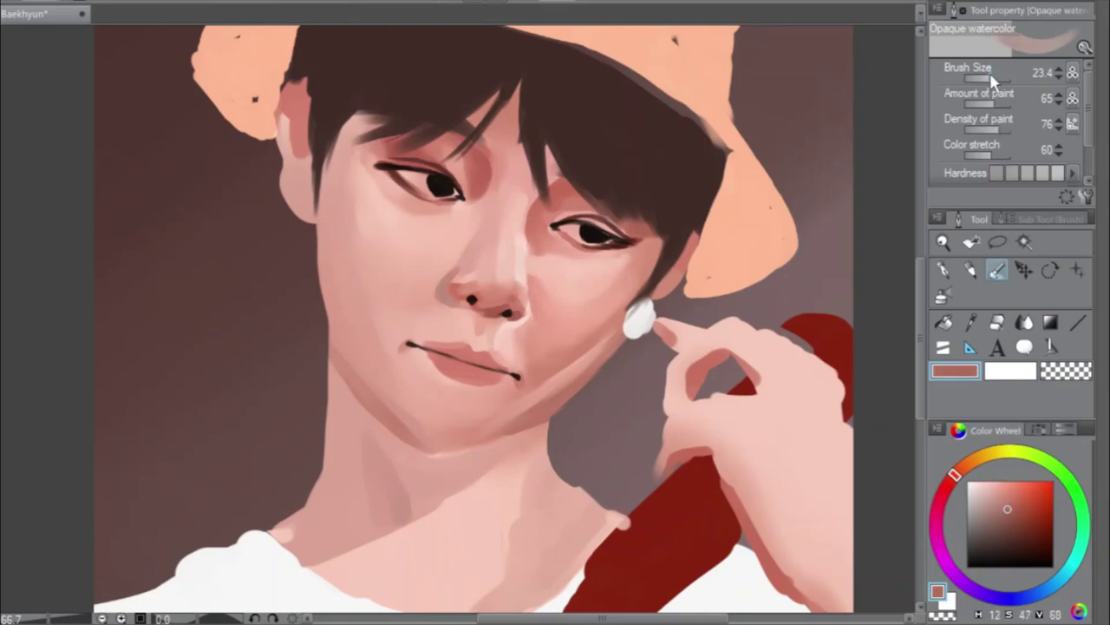
pyautogui.moveTo(994, 78); pyautogui.dragTo(987, 78)
pyautogui.moveTo(452, 483)
pyautogui.mouseDown()
pyautogui.moveTo(502, 445)
pyautogui.moveTo(408, 516)
pyautogui.moveTo(491, 457)
pyautogui.mouseUp()
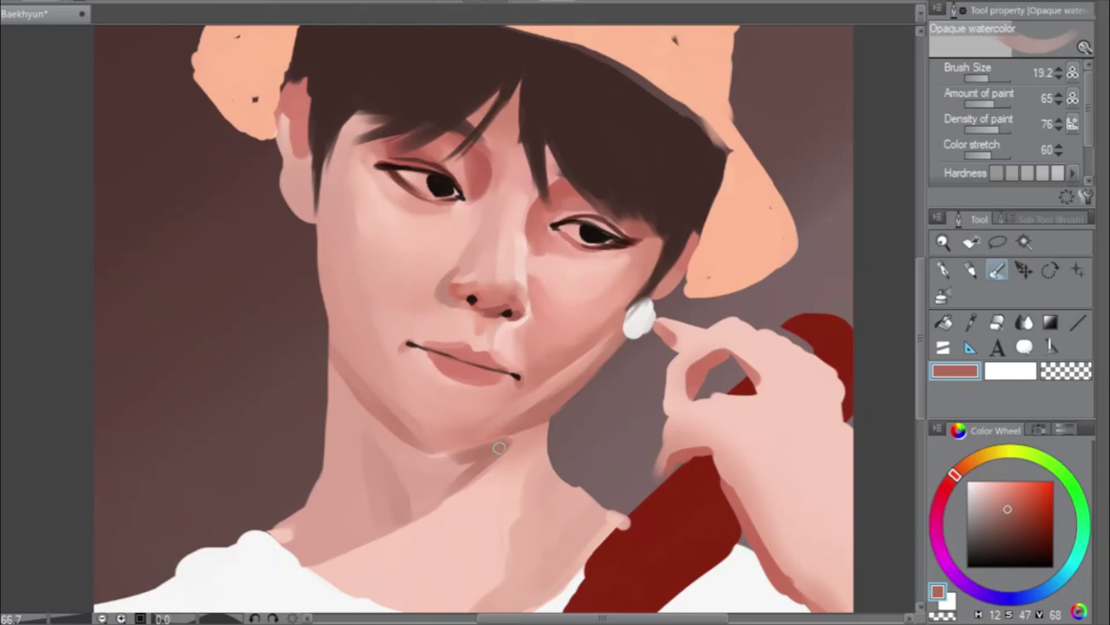
pyautogui.moveTo(499, 447); pyautogui.dragTo(464, 480)
pyautogui.moveTo(991, 77); pyautogui.dragTo(997, 79)
pyautogui.moveTo(472, 502)
pyautogui.mouseDown()
pyautogui.moveTo(461, 469)
pyautogui.moveTo(414, 506)
pyautogui.moveTo(468, 471)
pyautogui.moveTo(436, 483)
pyautogui.moveTo(438, 474)
pyautogui.moveTo(488, 453)
pyautogui.moveTo(422, 464)
pyautogui.moveTo(476, 457)
pyautogui.moveTo(436, 441)
pyautogui.moveTo(516, 425)
pyautogui.moveTo(477, 442)
pyautogui.moveTo(536, 418)
pyautogui.moveTo(500, 436)
pyautogui.moveTo(558, 404)
pyautogui.moveTo(487, 443)
pyautogui.moveTo(561, 399)
pyautogui.moveTo(486, 426)
pyautogui.moveTo(559, 406)
pyautogui.moveTo(633, 353)
pyautogui.moveTo(561, 419)
pyautogui.moveTo(493, 445)
pyautogui.moveTo(433, 445)
pyautogui.moveTo(410, 412)
pyautogui.moveTo(454, 429)
pyautogui.moveTo(416, 415)
pyautogui.moveTo(489, 424)
pyautogui.moveTo(464, 423)
pyautogui.moveTo(411, 371)
pyautogui.moveTo(425, 344)
pyautogui.moveTo(462, 358)
pyautogui.moveTo(419, 313)
pyautogui.moveTo(451, 329)
pyautogui.moveTo(424, 312)
pyautogui.moveTo(458, 321)
pyautogui.moveTo(436, 300)
pyautogui.moveTo(463, 322)
pyautogui.moveTo(409, 319)
pyautogui.moveTo(468, 325)
pyautogui.moveTo(461, 312)
pyautogui.moveTo(449, 318)
pyautogui.moveTo(459, 327)
pyautogui.moveTo(388, 322)
pyautogui.moveTo(350, 258)
pyautogui.moveTo(377, 347)
pyautogui.moveTo(377, 337)
pyautogui.moveTo(431, 389)
pyautogui.moveTo(411, 355)
pyautogui.moveTo(445, 396)
pyautogui.moveTo(628, 407)
pyautogui.mouseUp()
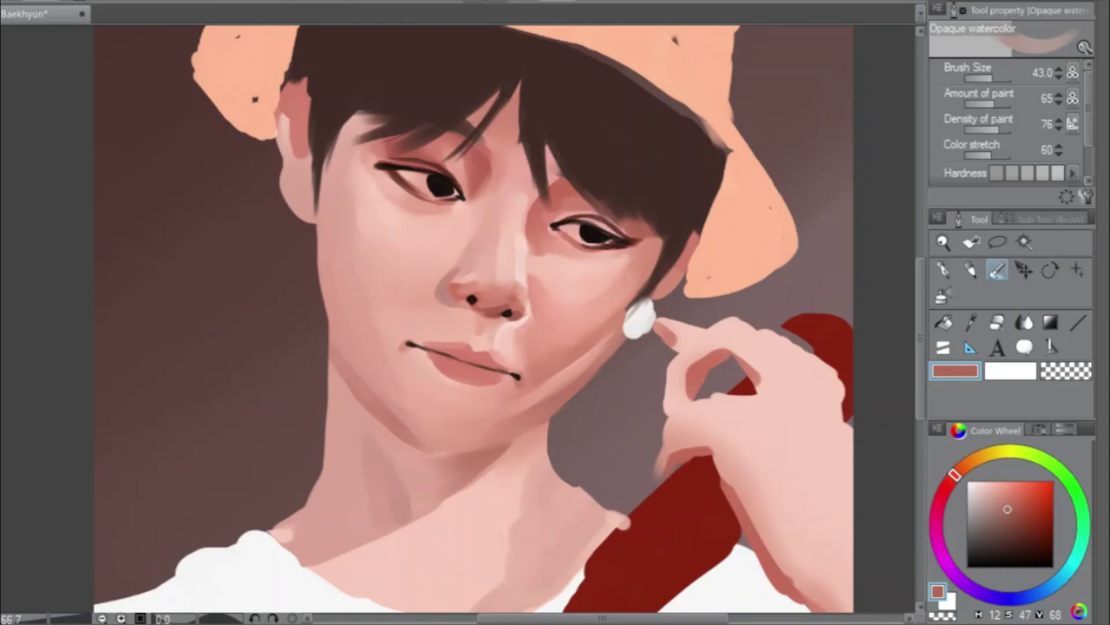
# Add thin strands to the bangs and temple hair in sampled H 12, S 38, V 25 at brush size 23.4, checking the mirrored view
pyautogui.keyDown('alt'); pyautogui.click(456, 47); pyautogui.keyUp('alt')
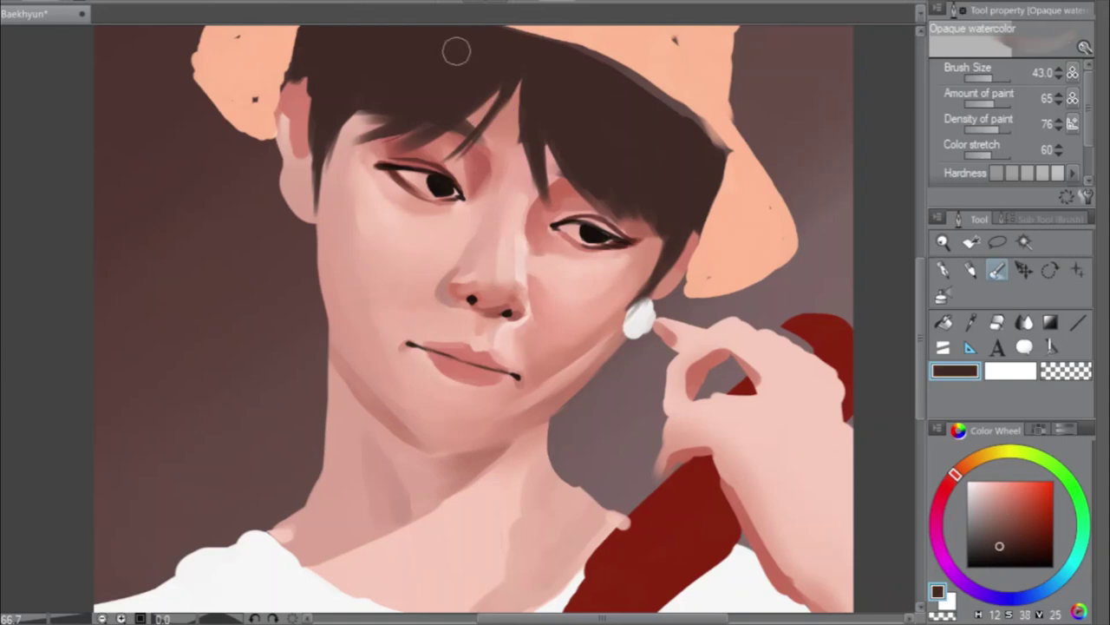
pyautogui.moveTo(998, 78); pyautogui.dragTo(991, 82)
pyautogui.moveTo(519, 78); pyautogui.dragTo(438, 185)
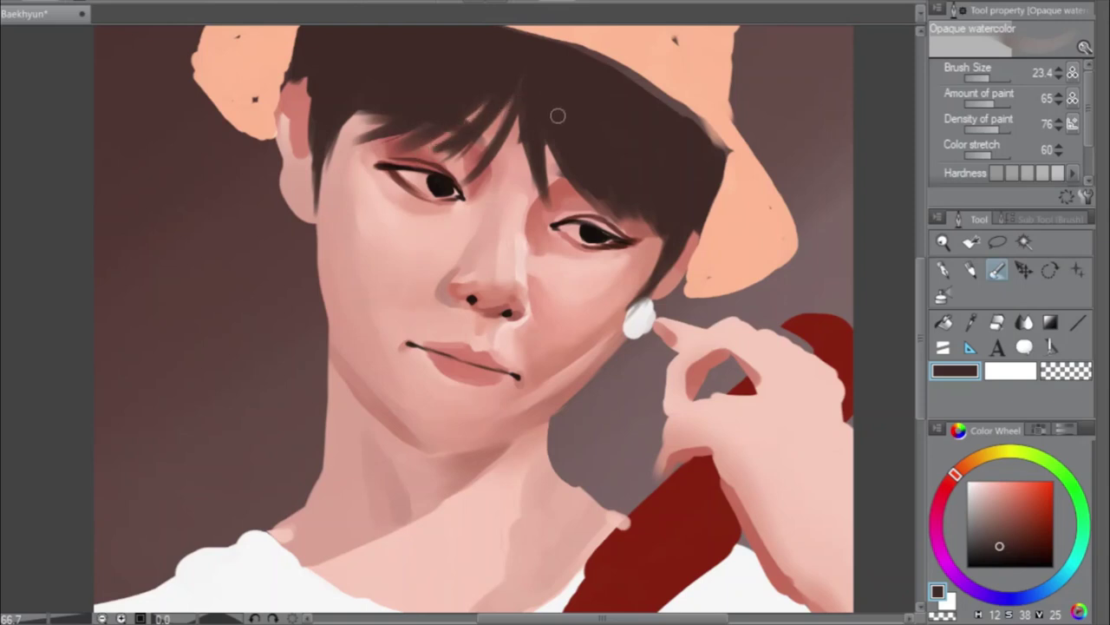
pyautogui.moveTo(526, 126); pyautogui.dragTo(536, 216)
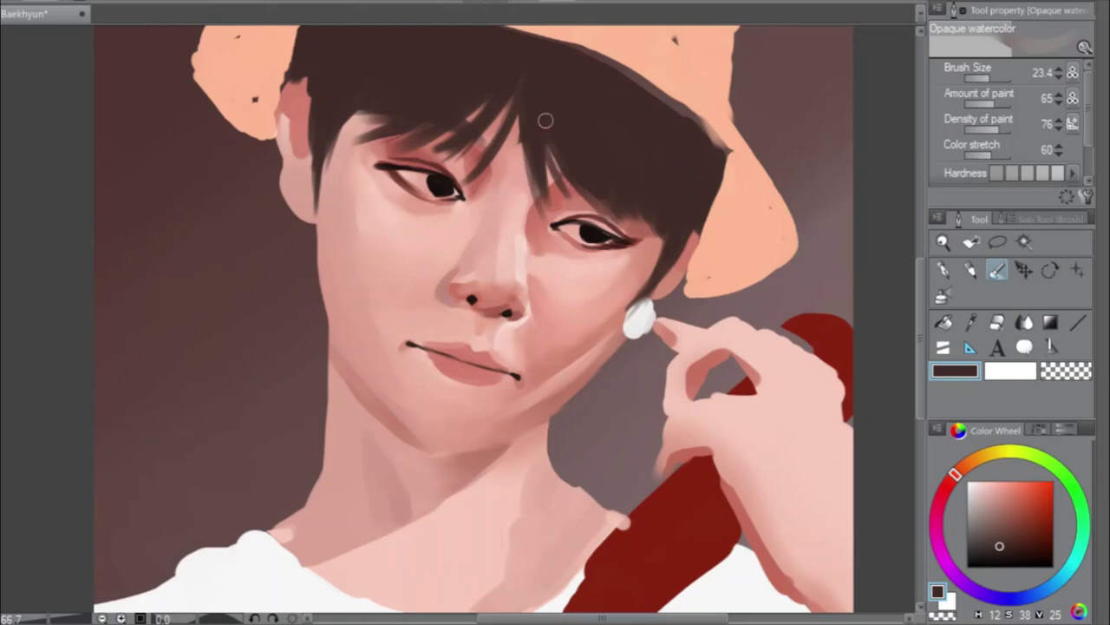
pyautogui.moveTo(546, 121); pyautogui.dragTo(576, 206)
pyautogui.moveTo(560, 162); pyautogui.dragTo(572, 203)
pyautogui.moveTo(550, 119); pyautogui.dragTo(593, 211)
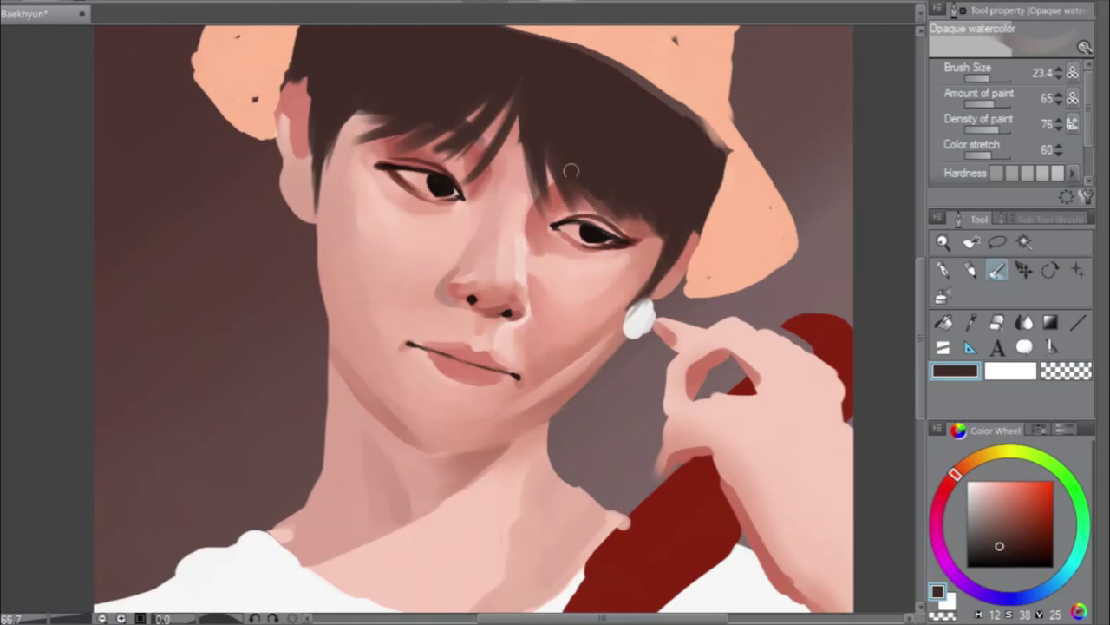
pyautogui.press('h')
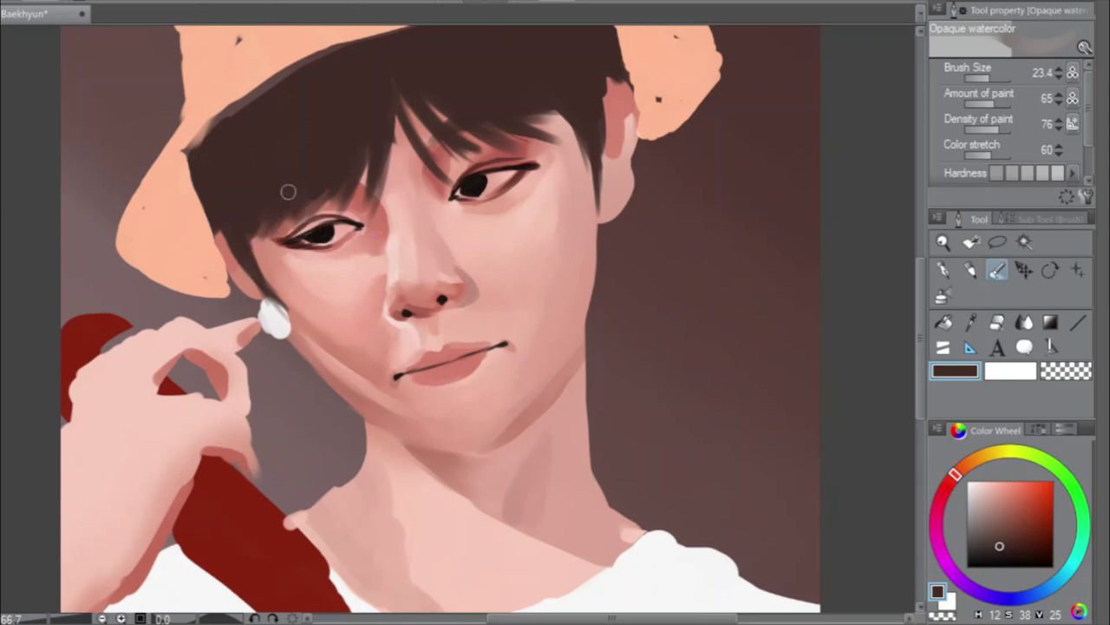
pyautogui.moveTo(287, 186); pyautogui.dragTo(252, 252)
pyautogui.press('h')
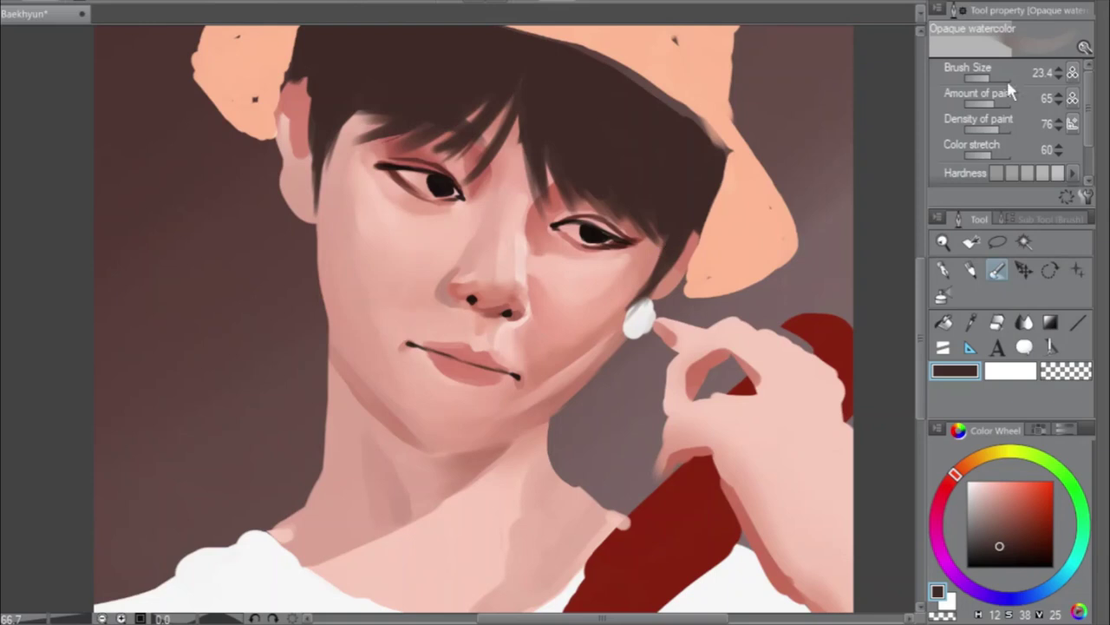
# Refine the lash lines at brush size 12.8 and shade the eye whites in H 13, S 16, V 82 and H 13, S 21, V 63
pyautogui.moveTo(1006, 78)
pyautogui.mouseDown()
pyautogui.moveTo(984, 85)
pyautogui.moveTo(996, 84)
pyautogui.mouseUp()
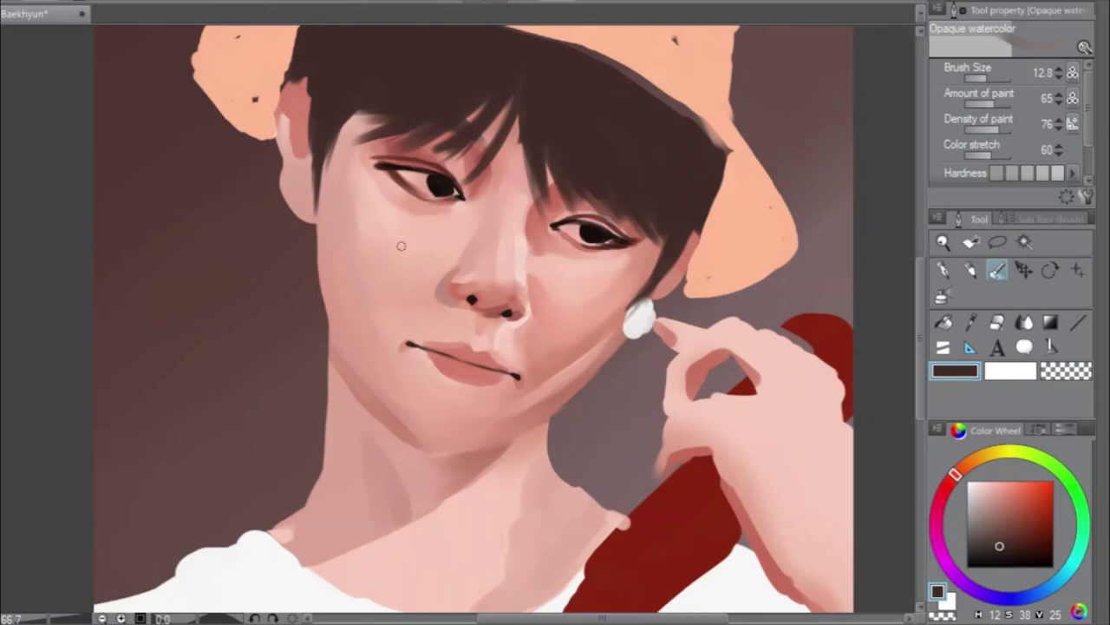
pyautogui.keyDown('alt'); pyautogui.click(424, 175); pyautogui.keyUp('alt')
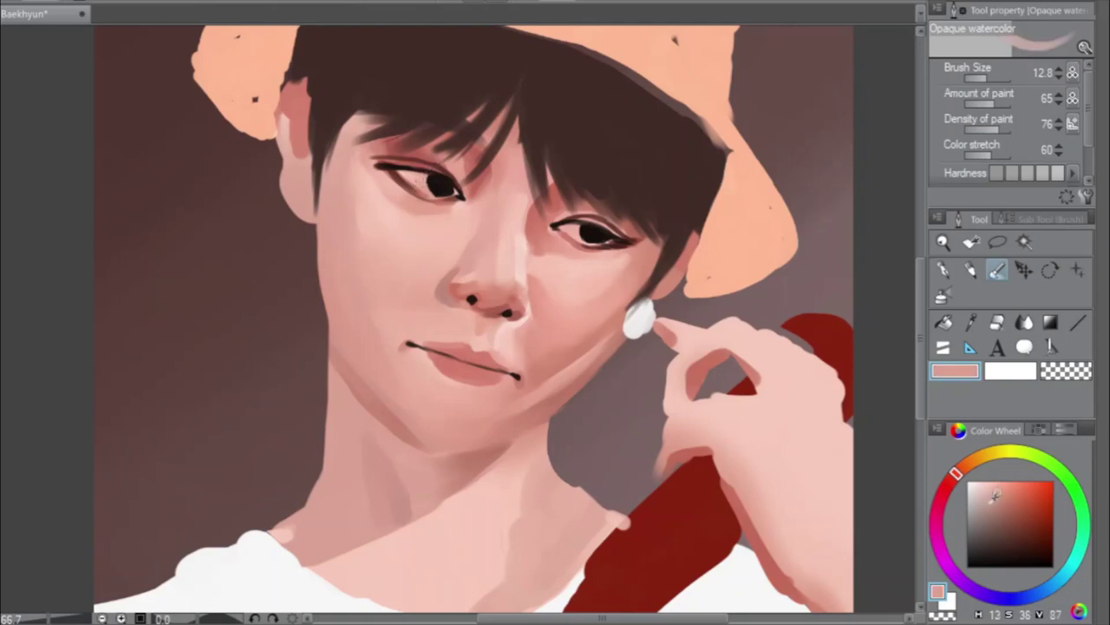
pyautogui.click(980, 492)
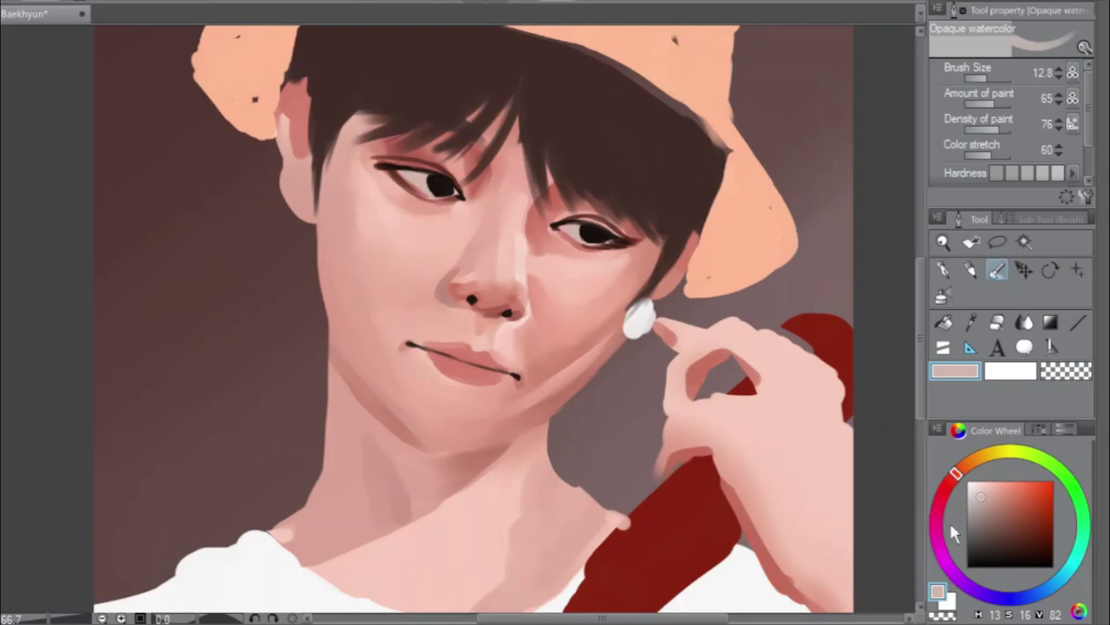
pyautogui.click(985, 512)
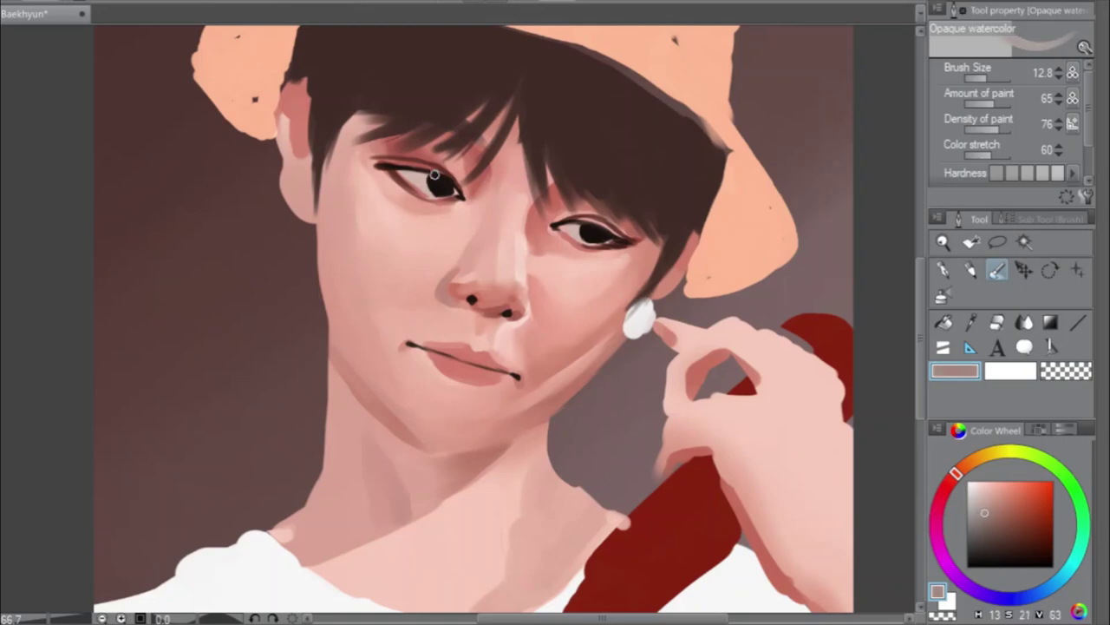
pyautogui.moveTo(422, 172); pyautogui.dragTo(404, 173)
# Deepen the reddish shading around the eyes in H 11, S 52, V 67 and H 6, S 55, V 67 at brush size 12.8
pyautogui.keyDown('alt'); pyautogui.click(536, 231); pyautogui.keyUp('alt')
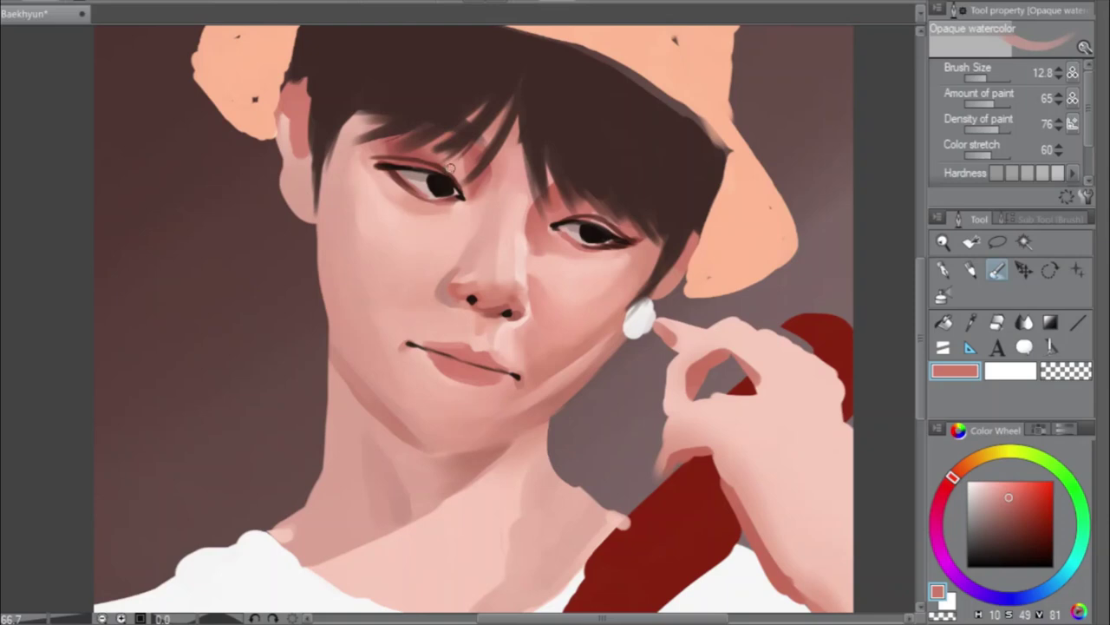
pyautogui.keyDown('alt'); pyautogui.click(551, 242); pyautogui.keyUp('alt')
pyautogui.click(1012, 510)
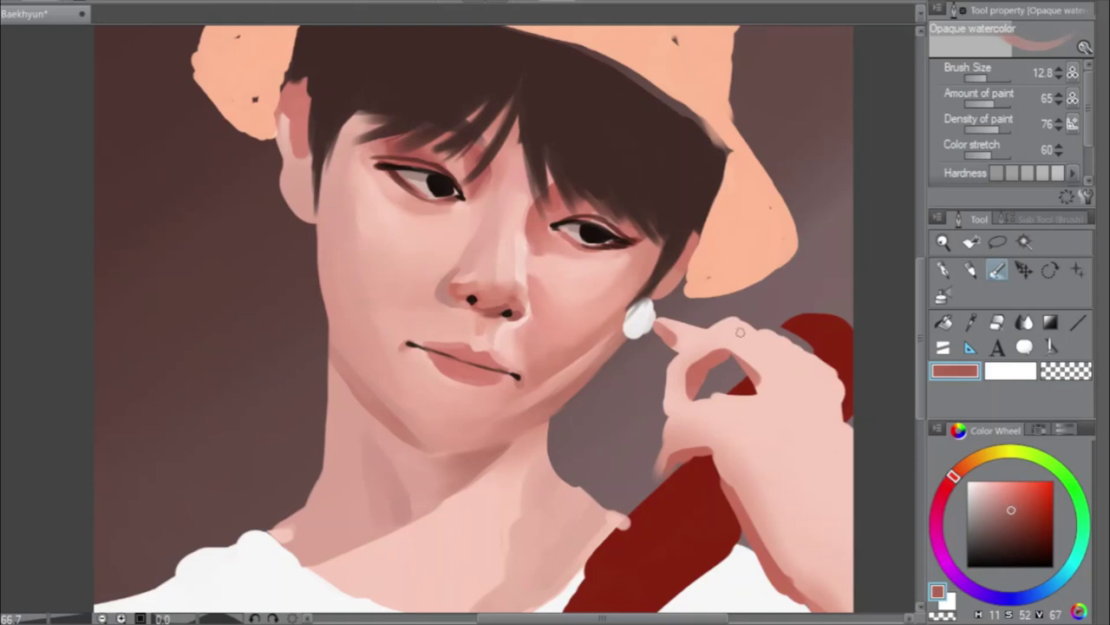
pyautogui.keyDown('alt'); pyautogui.click(547, 219); pyautogui.keyUp('alt')
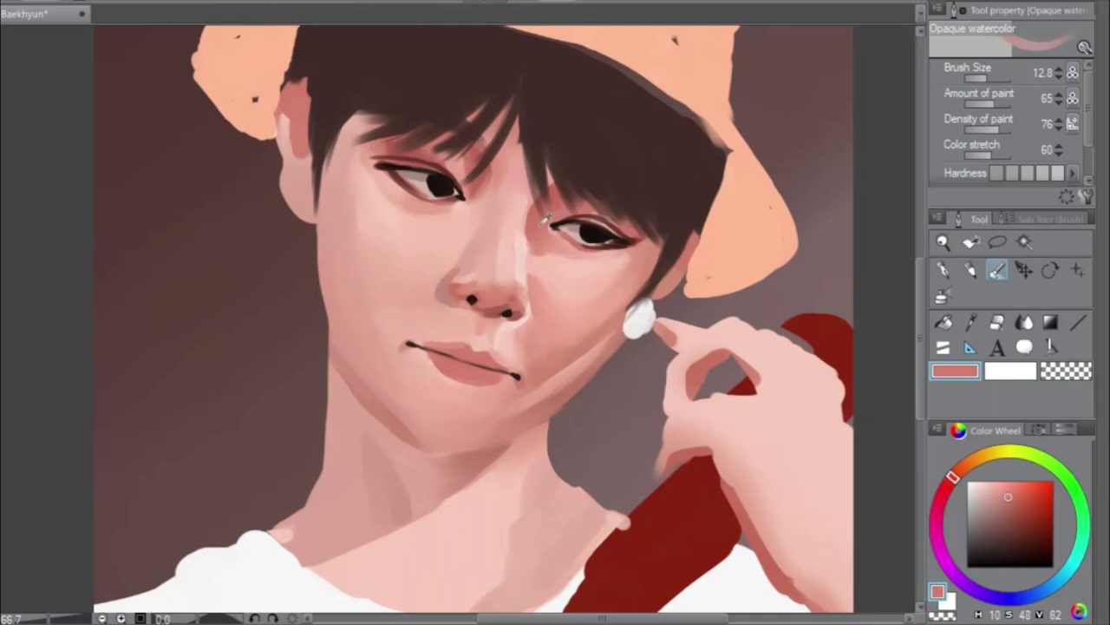
pyautogui.click(950, 480)
pyautogui.click(1014, 510)
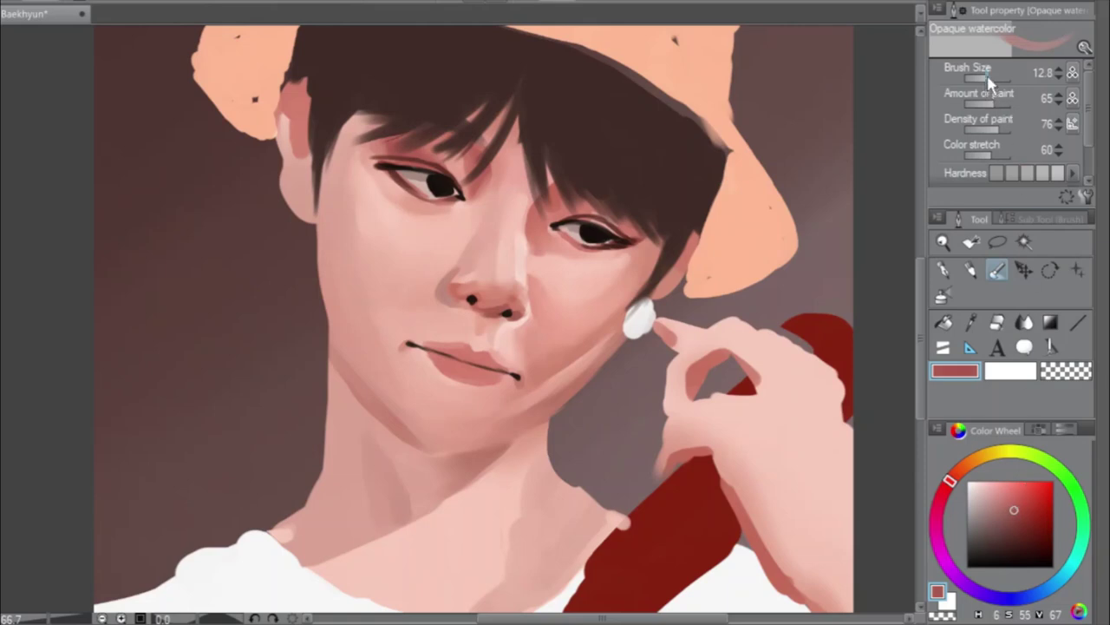
# Shade the side of the nose at brush size 19.2 and soften the jaw and chin shading at 35.1 in H 6, S 55, V 67
pyautogui.moveTo(987, 78); pyautogui.dragTo(988, 78)
pyautogui.click(990, 78)
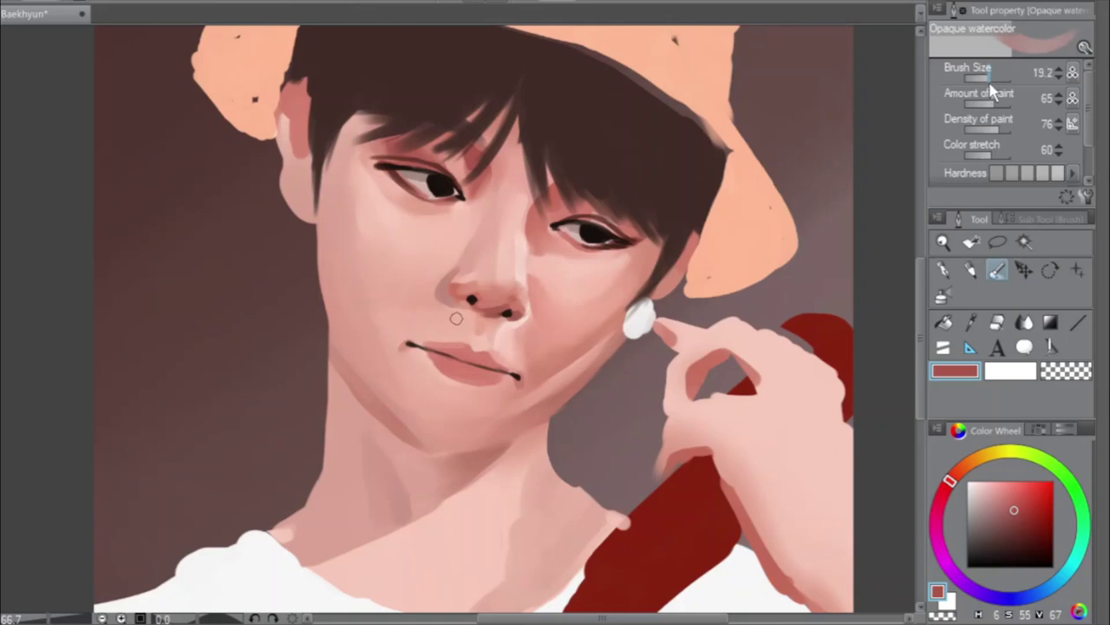
pyautogui.click(986, 78)
pyautogui.click(991, 77)
pyautogui.moveTo(990, 80); pyautogui.dragTo(1004, 79)
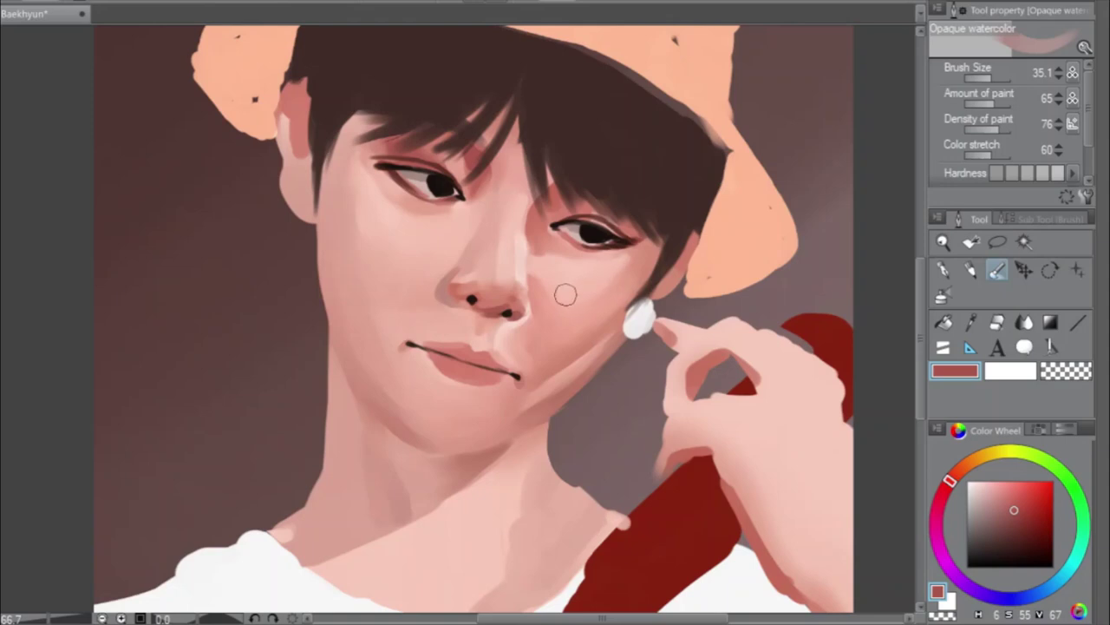
# Define the nostril wing and underside of the nose in sampled H 10, S 54, V 67 at brush sizes 10.4 and 19.2
pyautogui.keyDown('alt'); pyautogui.click(497, 306); pyautogui.keyUp('alt')
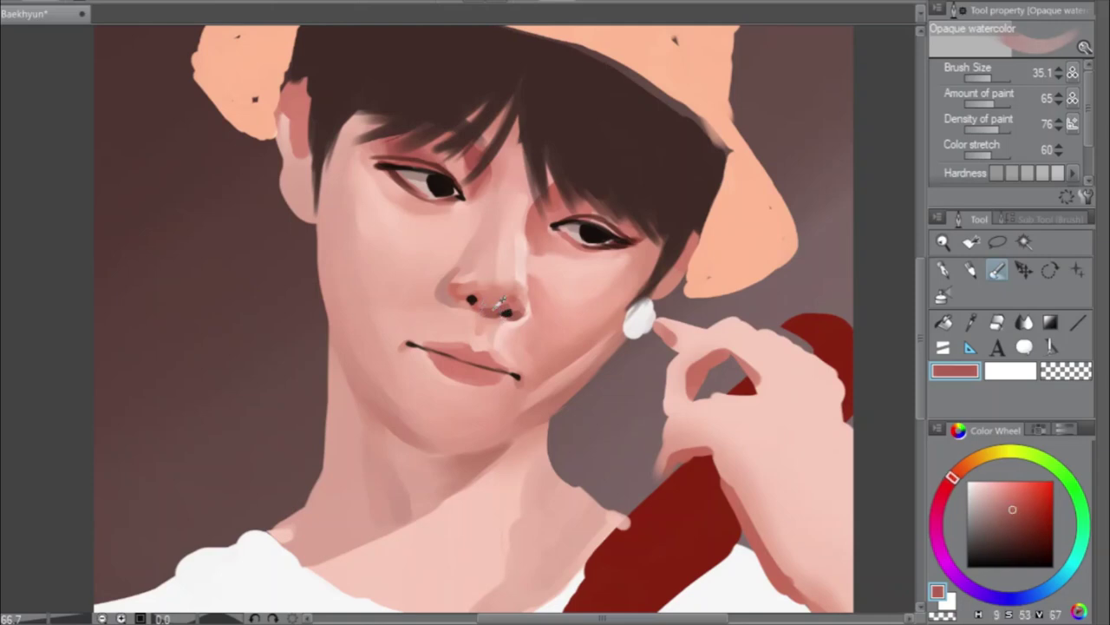
pyautogui.keyDown('alt'); pyautogui.click(500, 305); pyautogui.keyUp('alt')
pyautogui.moveTo(989, 78); pyautogui.dragTo(972, 78)
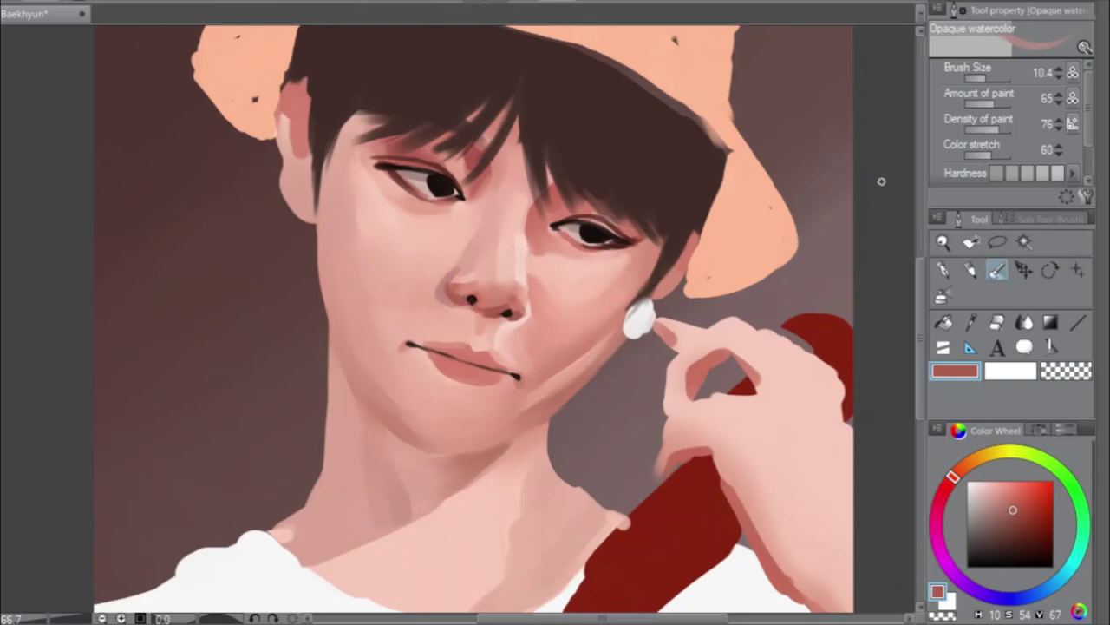
pyautogui.moveTo(992, 80); pyautogui.dragTo(991, 85)
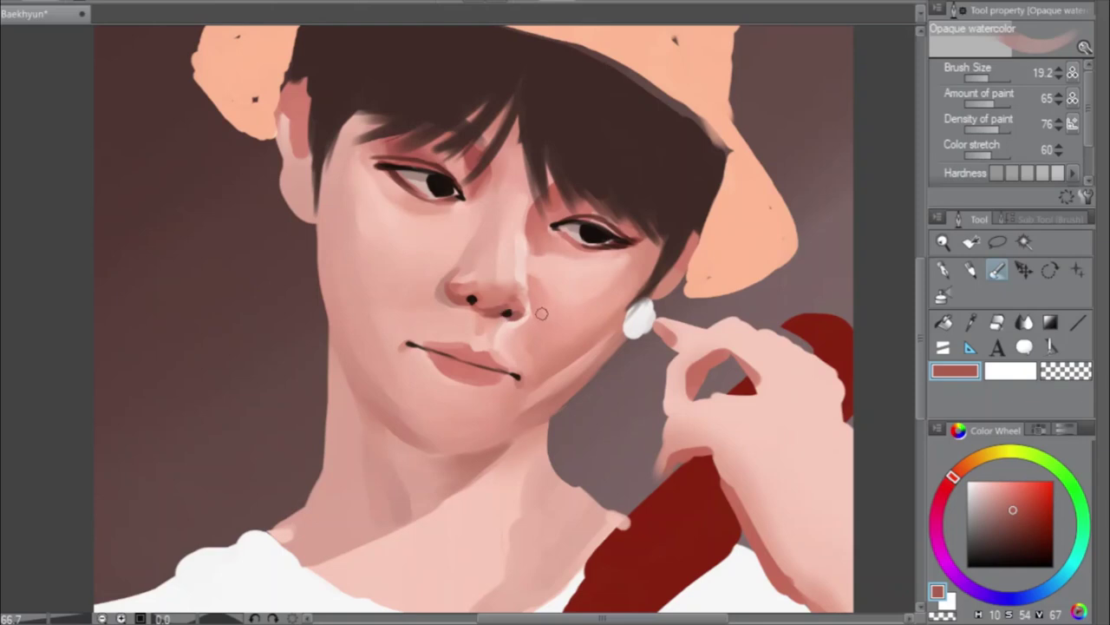
# Clean up the edges below the nostrils with sampled light skin H 13, S 20, V 97 at brush size 7.0
pyautogui.keyDown('alt'); pyautogui.click(504, 336); pyautogui.keyUp('alt')
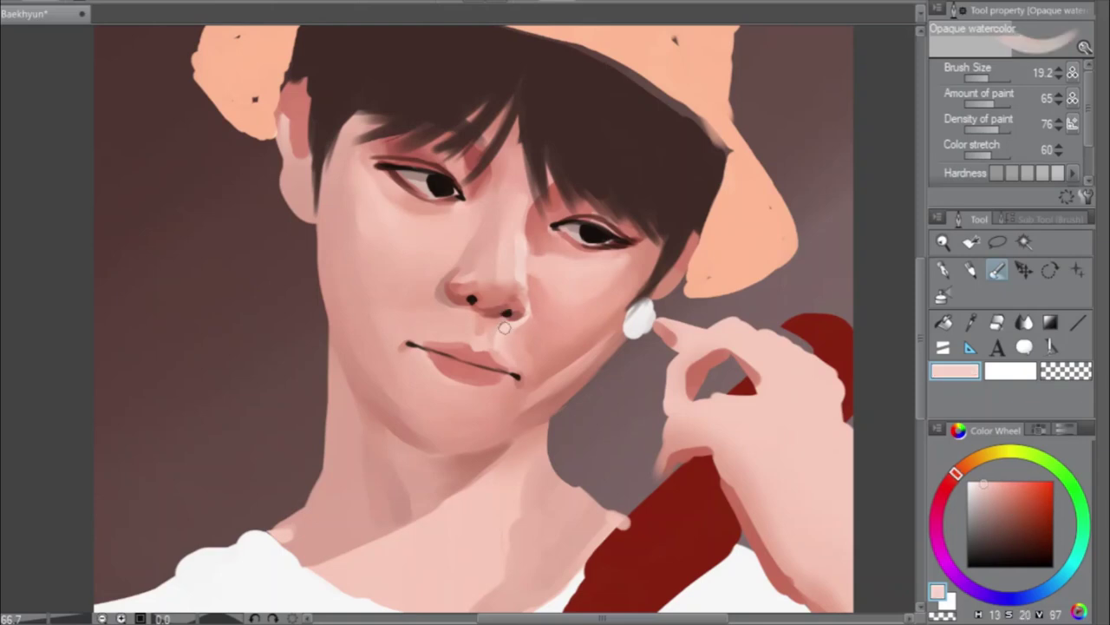
pyautogui.click(986, 80)
pyautogui.click(982, 81)
pyautogui.click(984, 80)
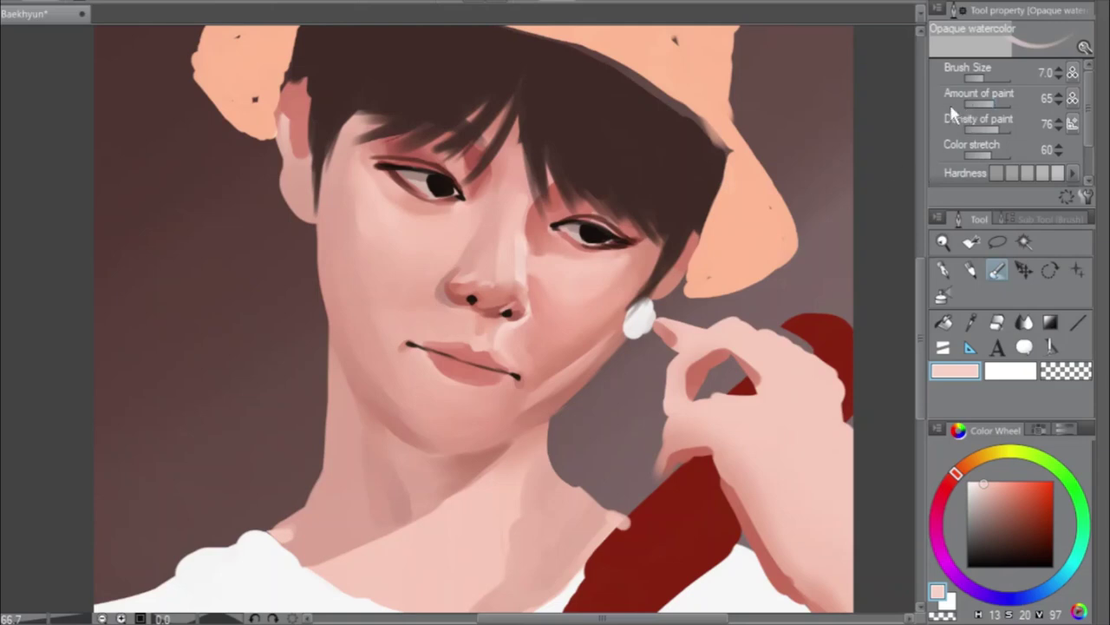
# Darken the upper and lower lips along the mouth line in H 6, S 59, V 70 at brush size 19.2
pyautogui.moveTo(985, 78); pyautogui.dragTo(989, 85)
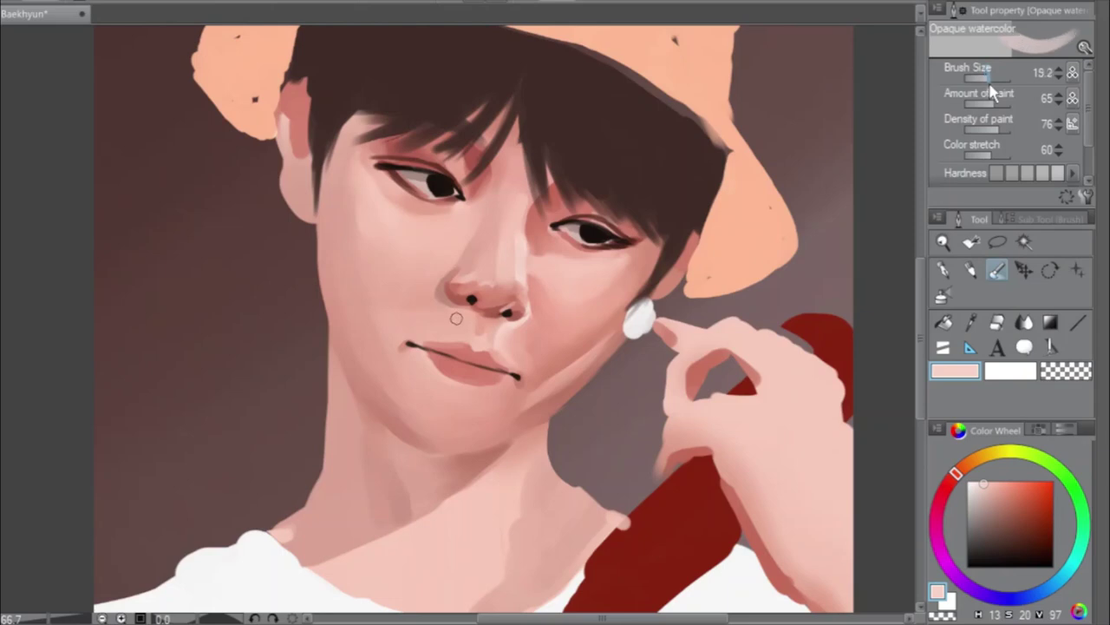
pyautogui.keyDown('alt'); pyautogui.click(466, 368); pyautogui.keyUp('alt')
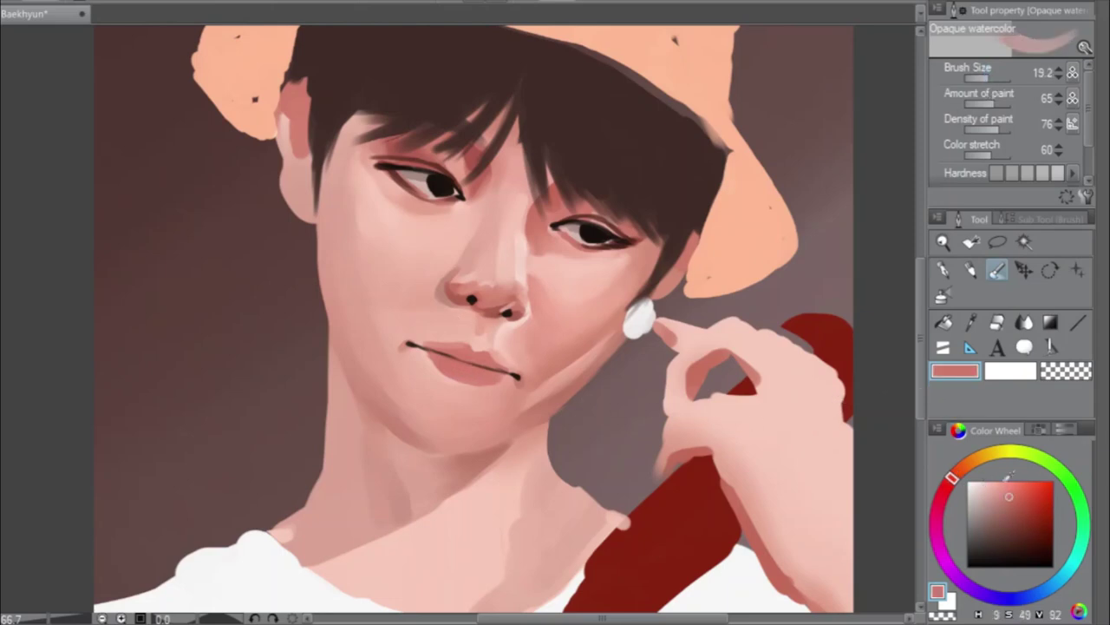
pyautogui.click(1018, 507)
pyautogui.click(951, 480)
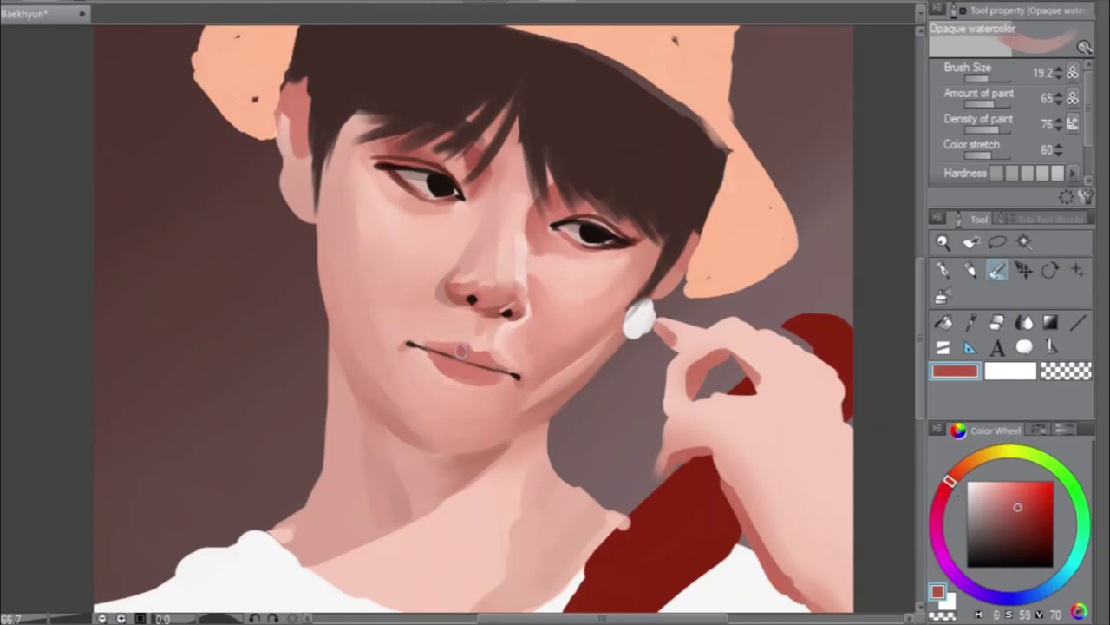
pyautogui.moveTo(462, 351)
pyautogui.mouseDown()
pyautogui.moveTo(439, 355)
pyautogui.moveTo(456, 350)
pyautogui.moveTo(499, 370)
pyautogui.mouseUp()
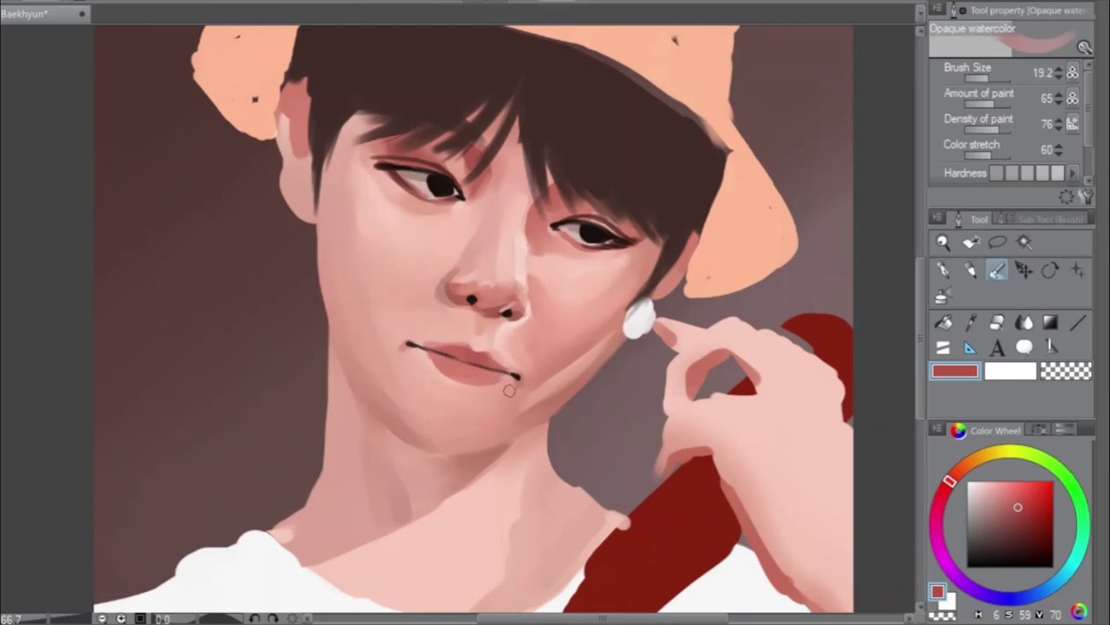
pyautogui.moveTo(477, 359); pyautogui.dragTo(422, 350)
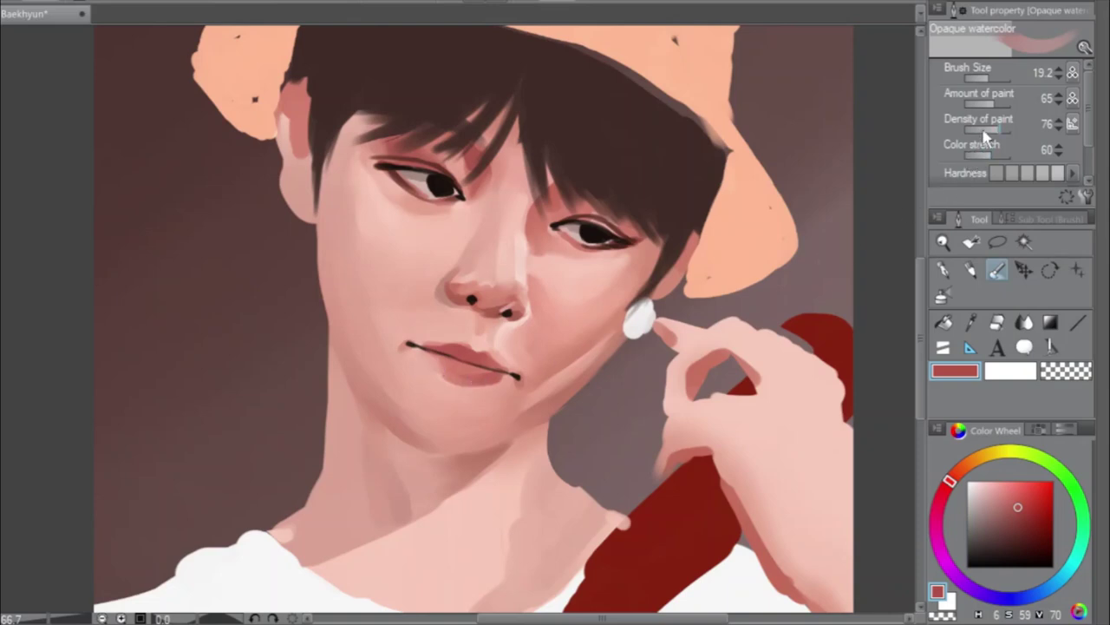
# Deepen the shadows around the inner brows and nose bridge at brush size 28.7 in sampled H 6, S 55, V 67
pyautogui.moveTo(989, 77); pyautogui.dragTo(993, 79)
pyautogui.press('h')
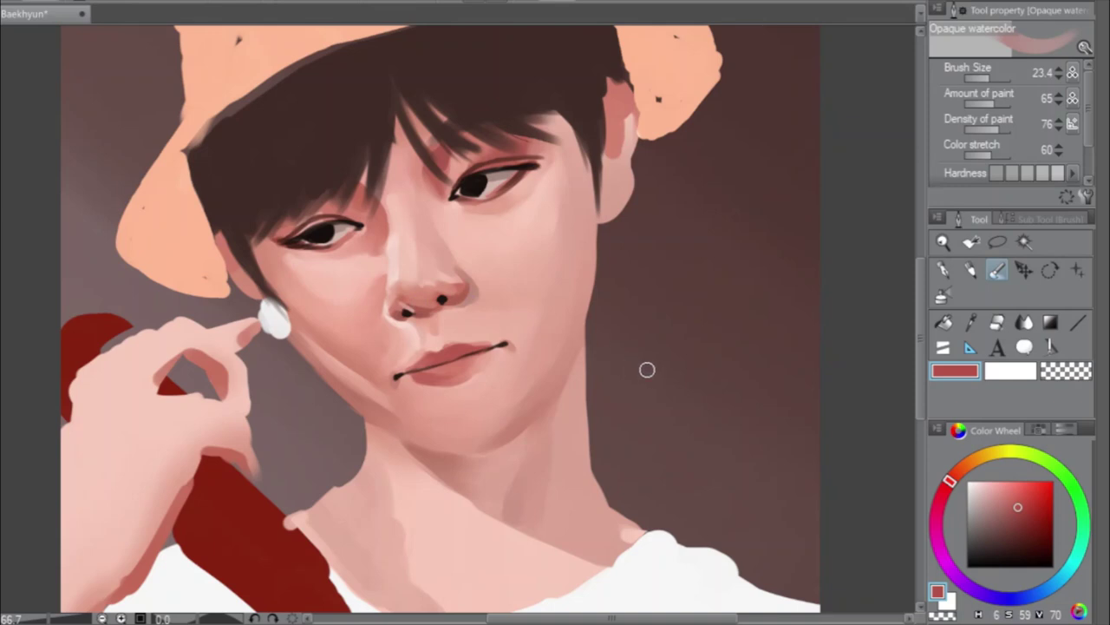
pyautogui.click(994, 76)
pyautogui.press(']')
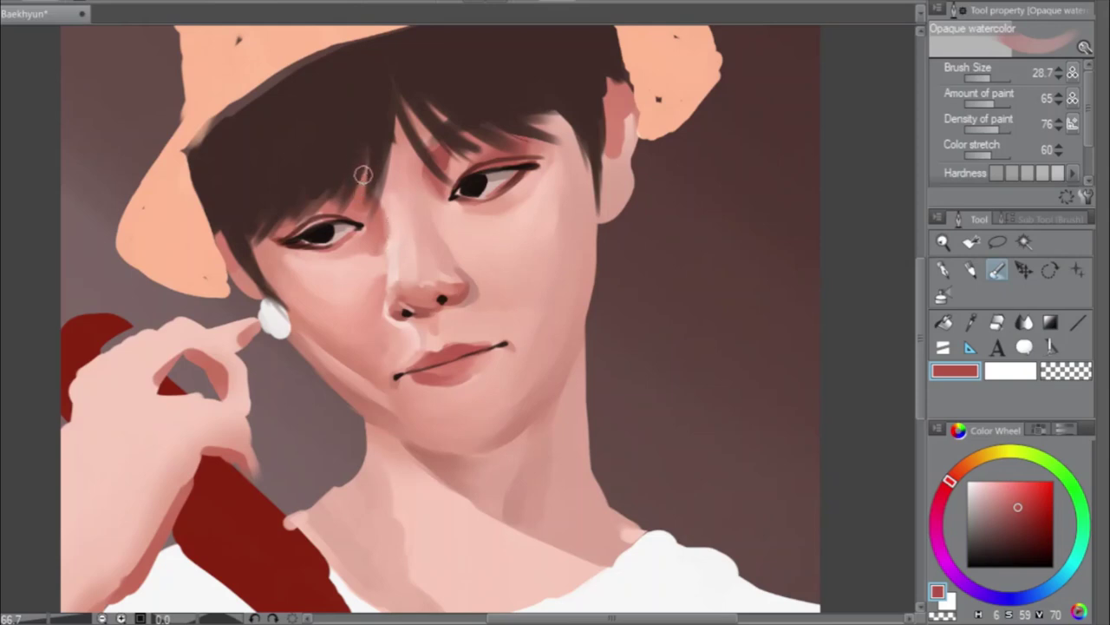
pyautogui.keyDown('alt'); pyautogui.click(439, 153); pyautogui.keyUp('alt')
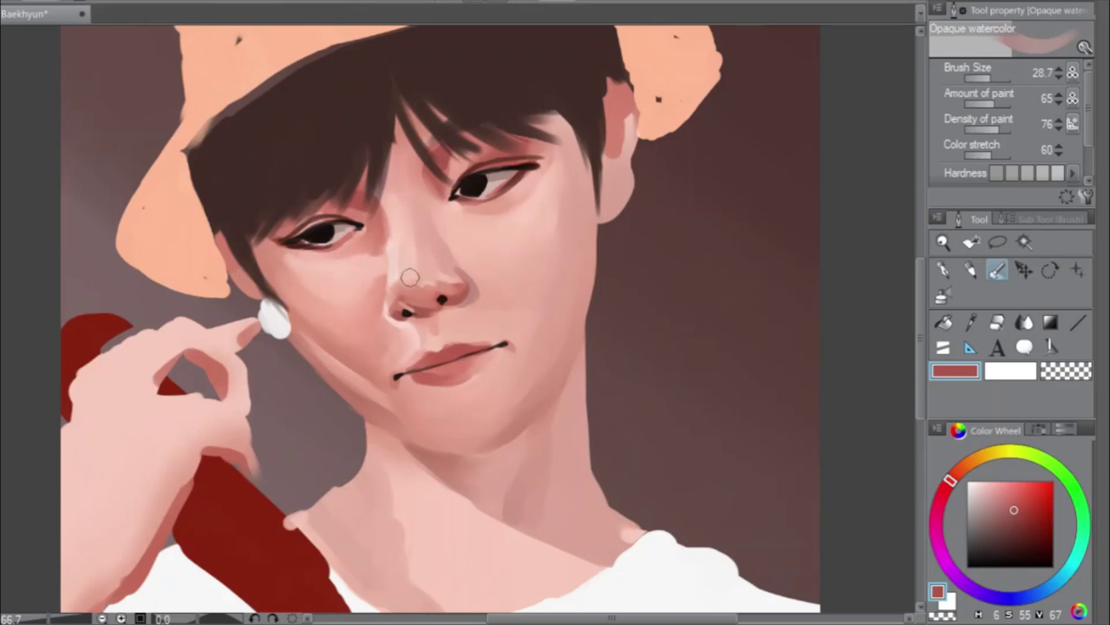
# Clean up the nose bridge and inner eye area with sampled light skin H 15, S 26, V 95 and H 13, S 28, V 96
pyautogui.keyDown('alt'); pyautogui.click(402, 250); pyautogui.keyUp('alt')
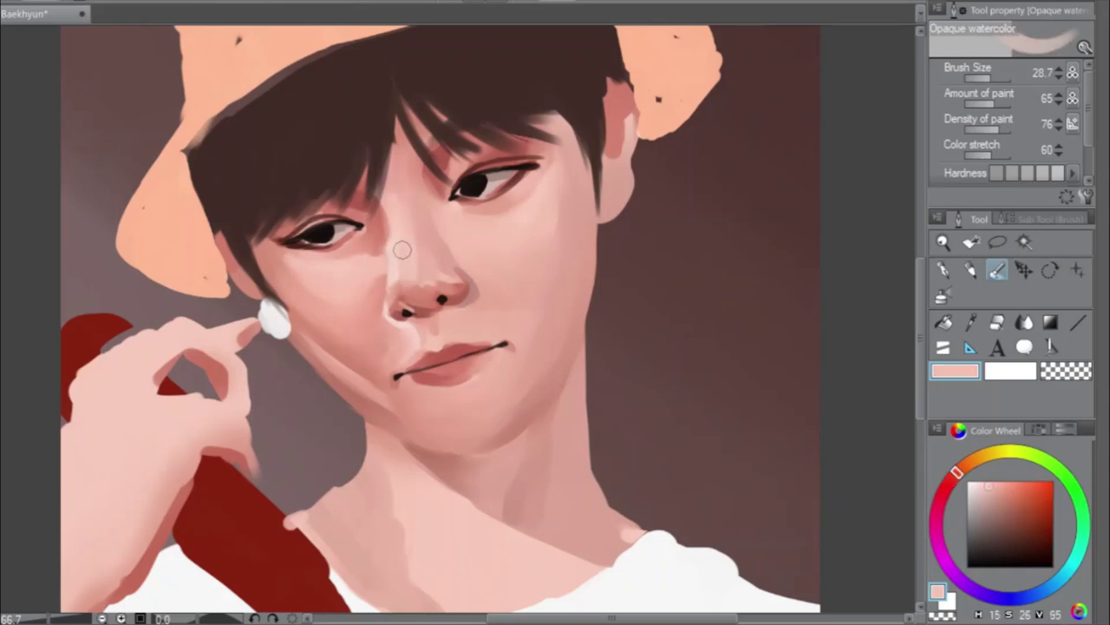
pyautogui.keyDown('alt'); pyautogui.click(358, 265); pyautogui.keyUp('alt')
pyautogui.moveTo(995, 80); pyautogui.dragTo(984, 83)
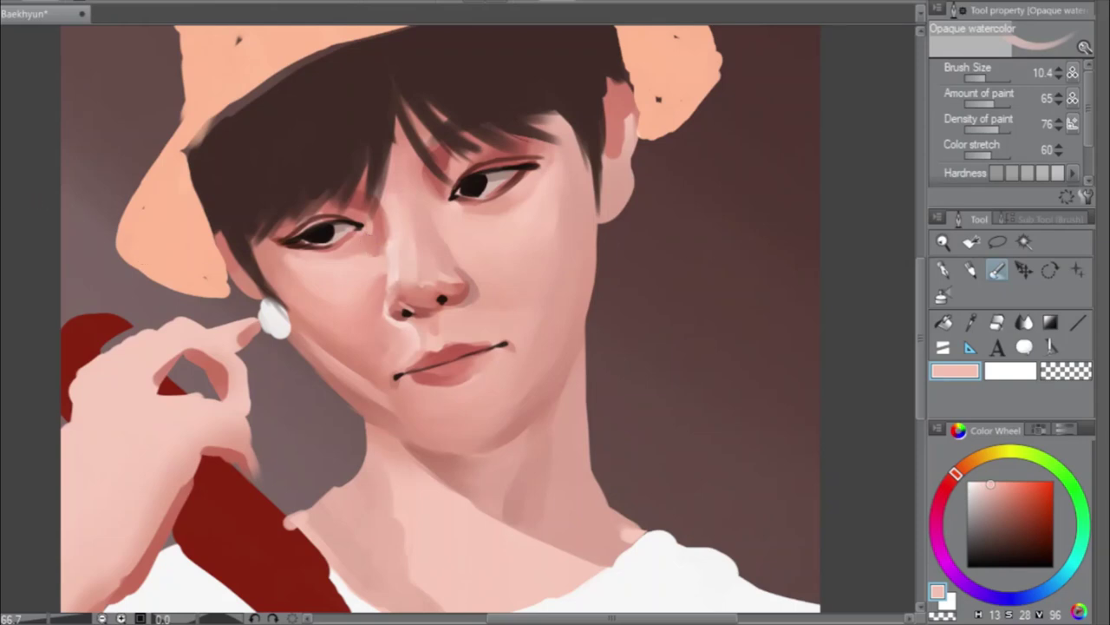
pyautogui.press('h')
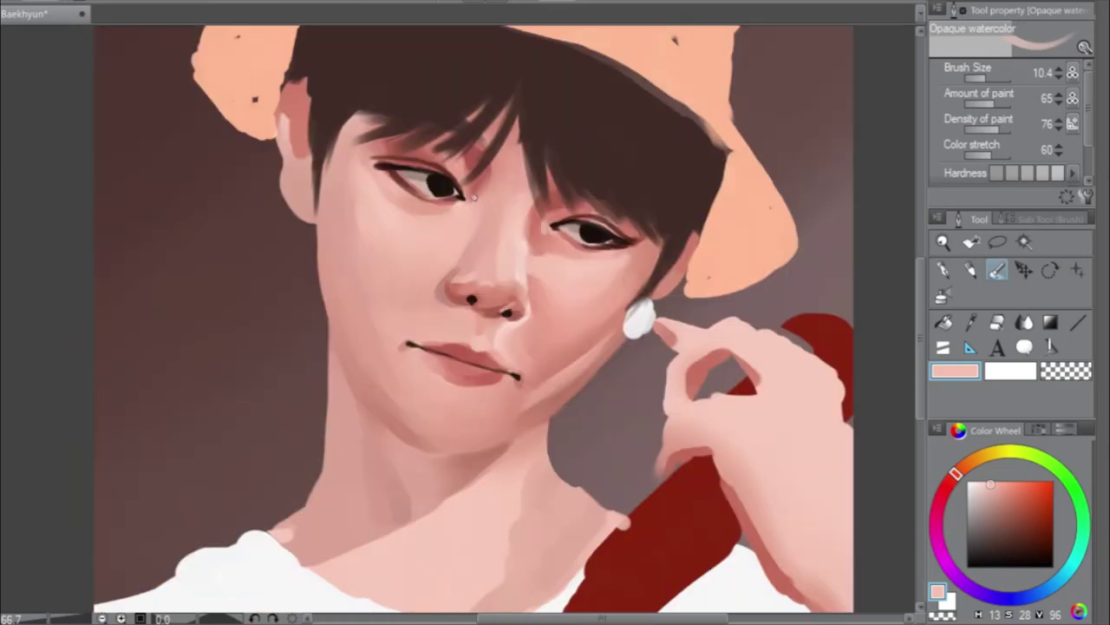
# Blend the nose bridge and its side with sampled H 14, S 19, V 95 and H 12, S 33, V 87 at brush sizes 28.7 and 43.0
pyautogui.keyDown('alt'); pyautogui.click(526, 262); pyautogui.keyUp('alt')
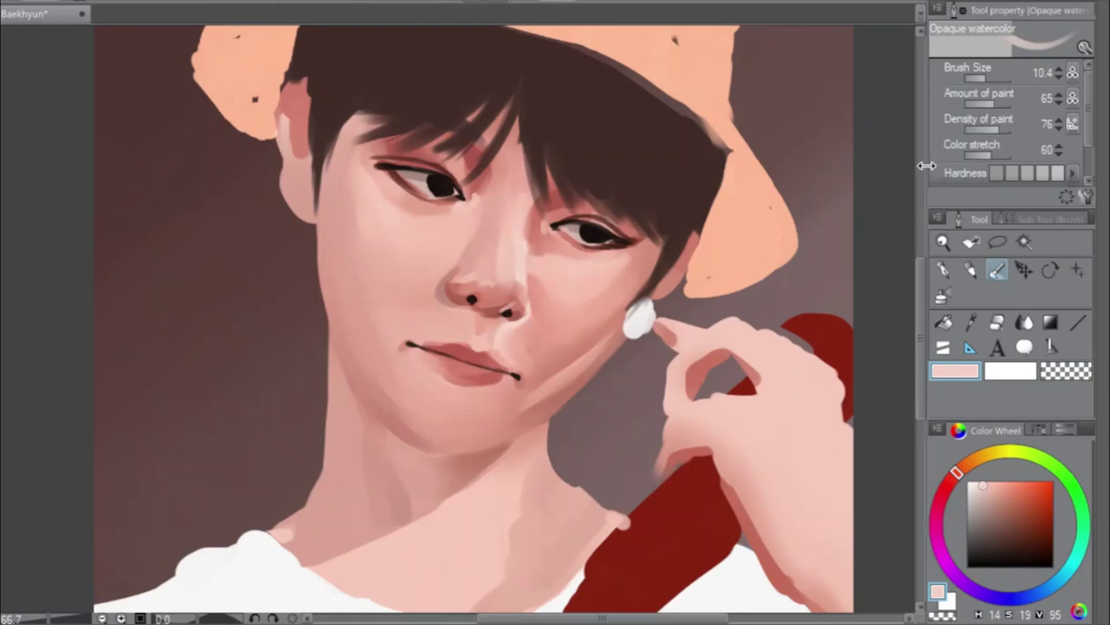
pyautogui.click(994, 79)
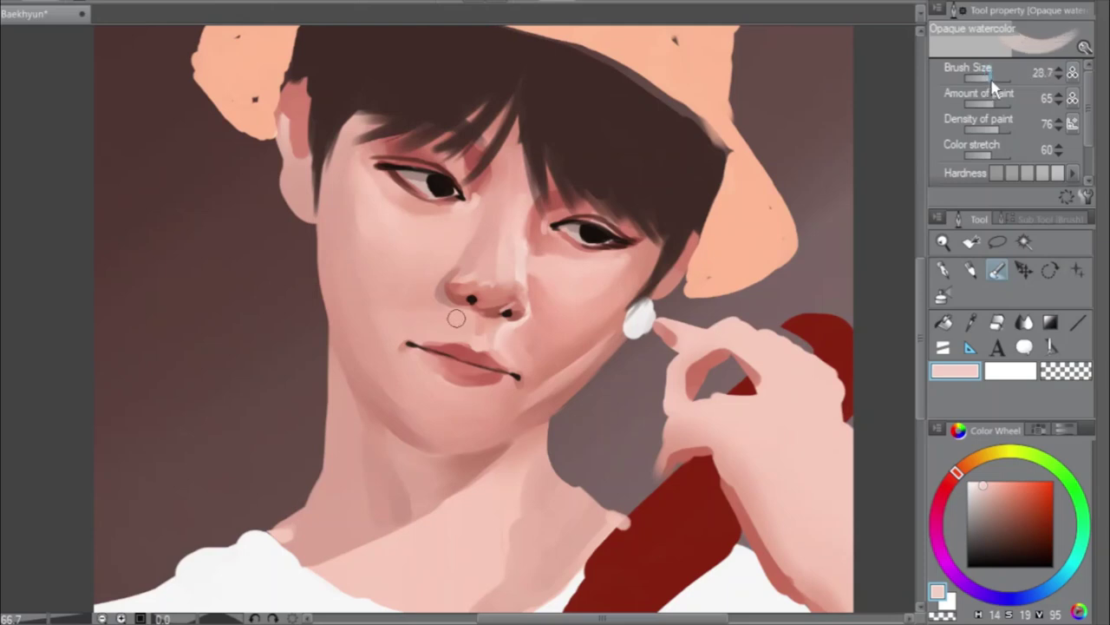
pyautogui.keyDown('alt'); pyautogui.click(476, 248); pyautogui.keyUp('alt')
pyautogui.moveTo(477, 254)
pyautogui.mouseDown()
pyautogui.moveTo(488, 206)
pyautogui.moveTo(478, 242)
pyautogui.mouseUp()
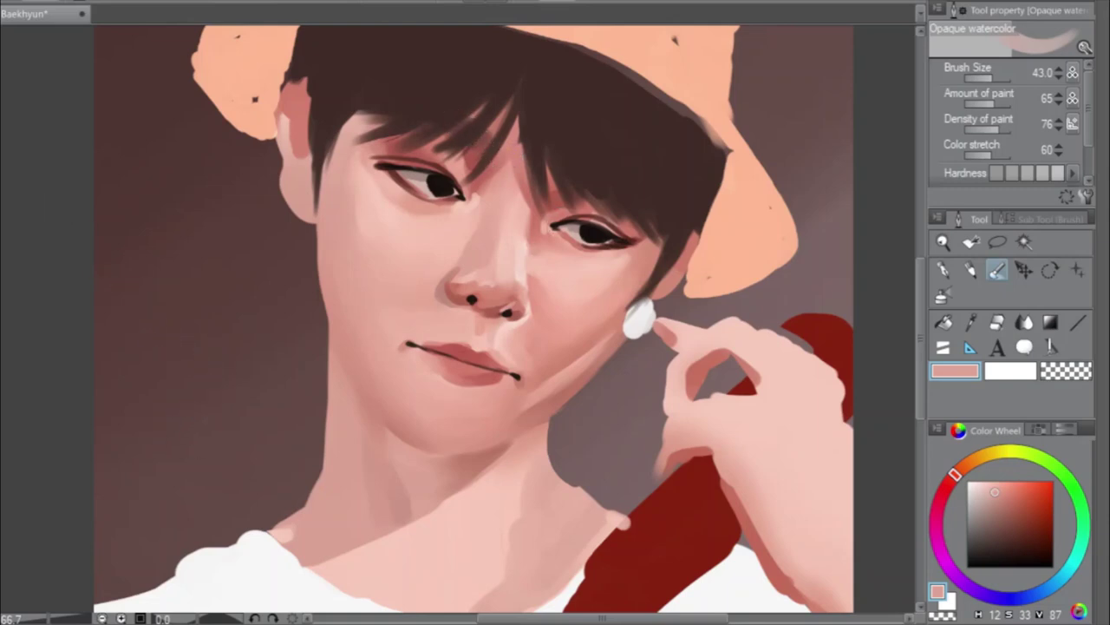
# Soften the nose tip in H 12, S 33, V 87 at brush size 52.6 and refine its highlight in H 14, S 19, V 95 at 10.4
pyautogui.press('h')
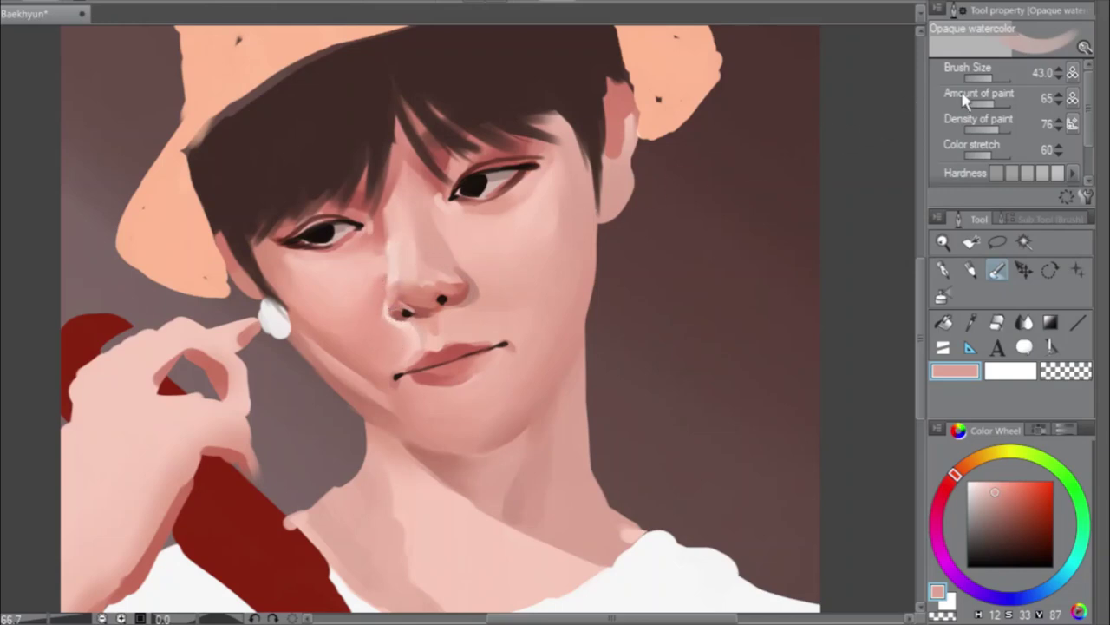
pyautogui.moveTo(1000, 77); pyautogui.dragTo(996, 77)
pyautogui.moveTo(1000, 84); pyautogui.dragTo(991, 81)
pyautogui.moveTo(407, 285)
pyautogui.mouseDown()
pyautogui.moveTo(466, 297)
pyautogui.moveTo(436, 258)
pyautogui.moveTo(444, 314)
pyautogui.moveTo(426, 298)
pyautogui.moveTo(401, 236)
pyautogui.moveTo(406, 276)
pyautogui.mouseUp()
pyautogui.press('h')
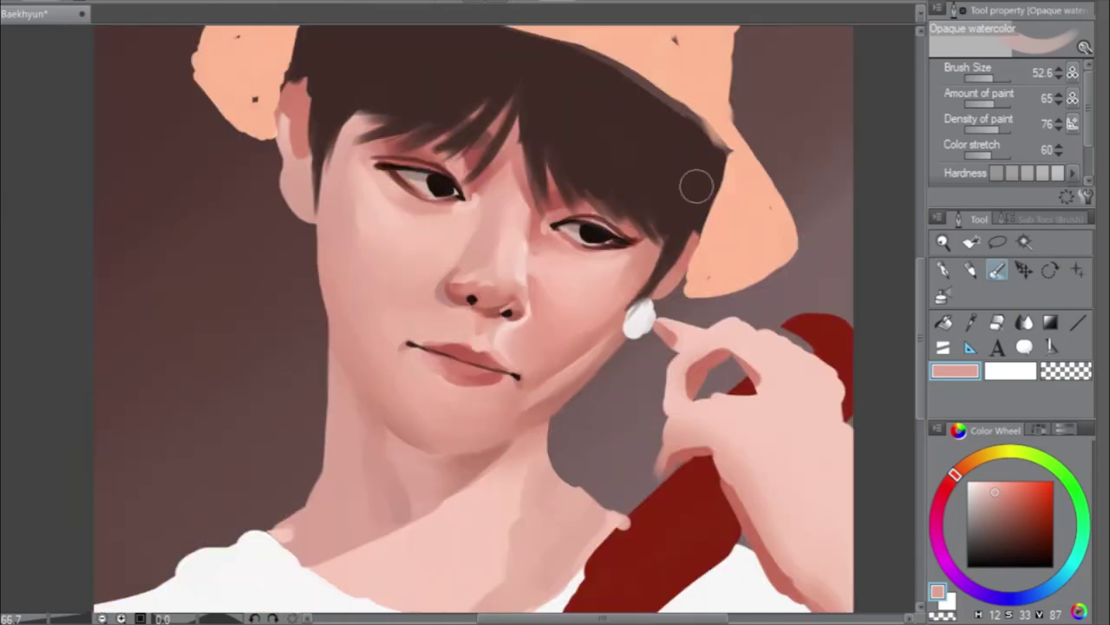
pyautogui.moveTo(992, 78); pyautogui.dragTo(989, 85)
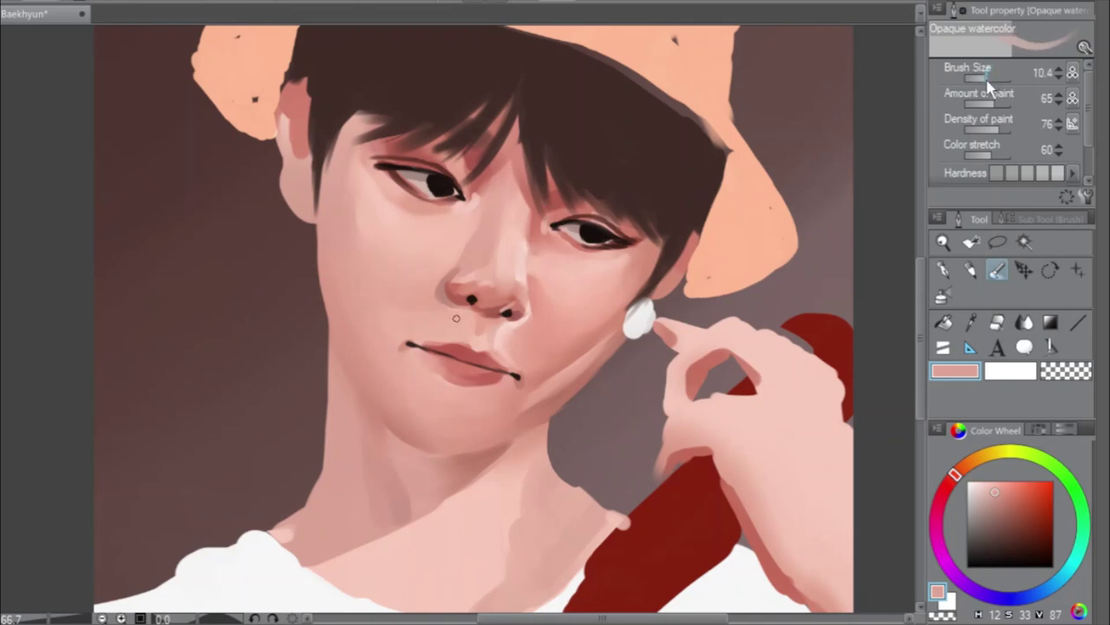
pyautogui.keyDown('alt'); pyautogui.click(528, 260); pyautogui.keyUp('alt')
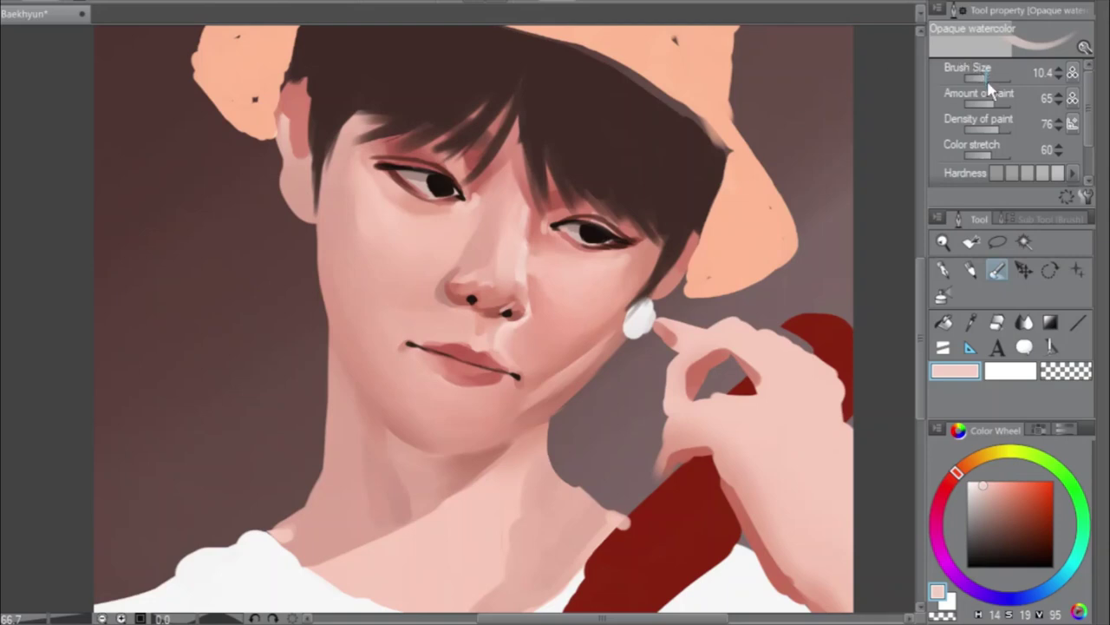
# Airbrush soft shading onto the temple with the Soft airbrush at brush size 78.8 in sampled H 10, S 42, V 84
pyautogui.click(943, 296)
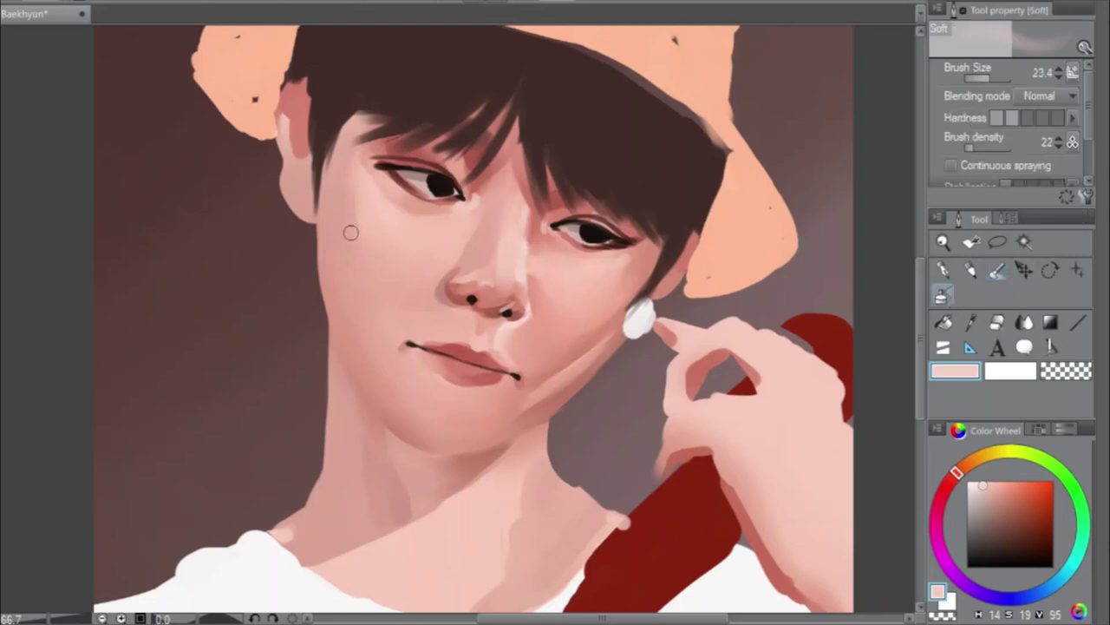
pyautogui.keyDown('alt'); pyautogui.click(522, 152); pyautogui.keyUp('alt')
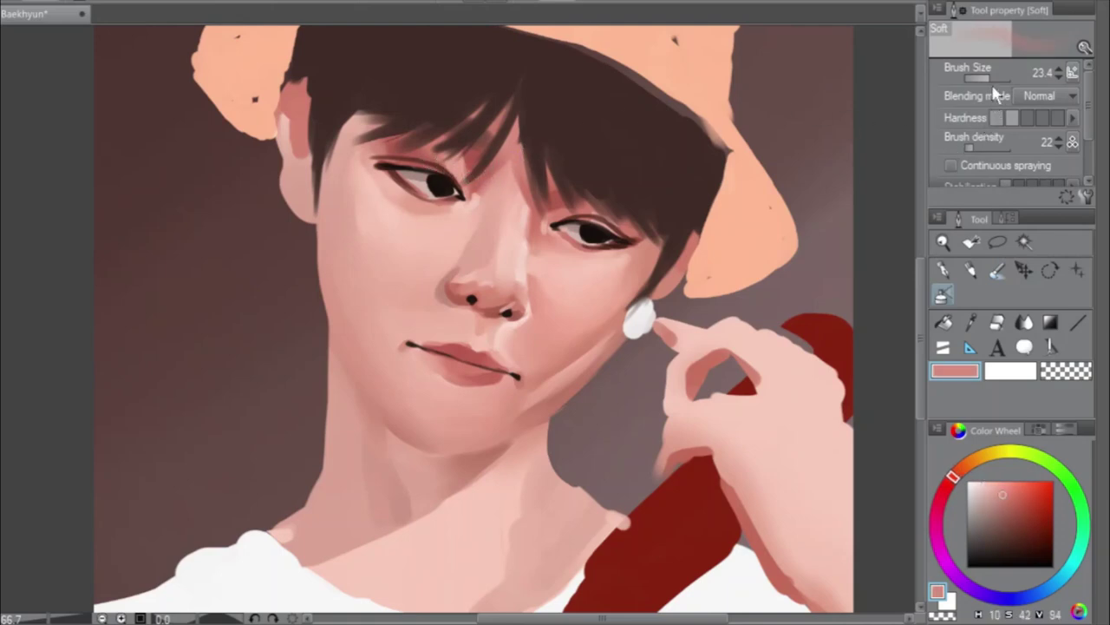
pyautogui.moveTo(994, 78); pyautogui.dragTo(1003, 78)
pyautogui.moveTo(338, 147)
pyautogui.mouseDown()
pyautogui.moveTo(367, 102)
pyautogui.moveTo(312, 190)
pyautogui.moveTo(359, 113)
pyautogui.moveTo(323, 202)
pyautogui.moveTo(329, 173)
pyautogui.moveTo(339, 253)
pyautogui.moveTo(344, 140)
pyautogui.mouseUp()
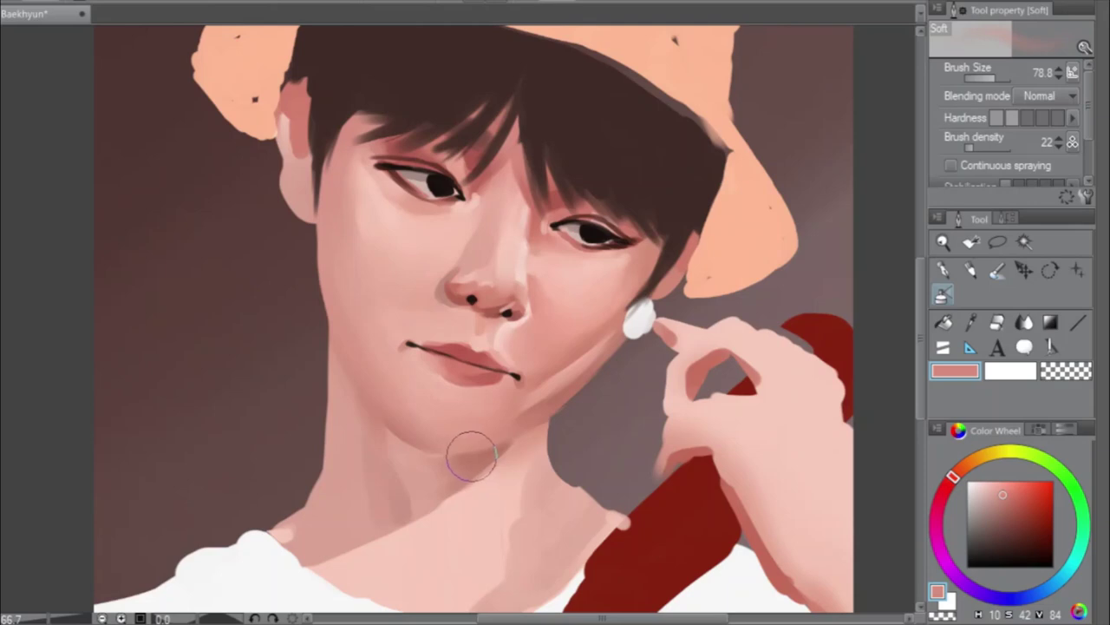
# Shade the skin and the eye socket beside the nose bridge with Opaque watercolor at brush sizes 64.4 and 23.4 in sampled H 10, S 47, V 83
pyautogui.click(998, 271)
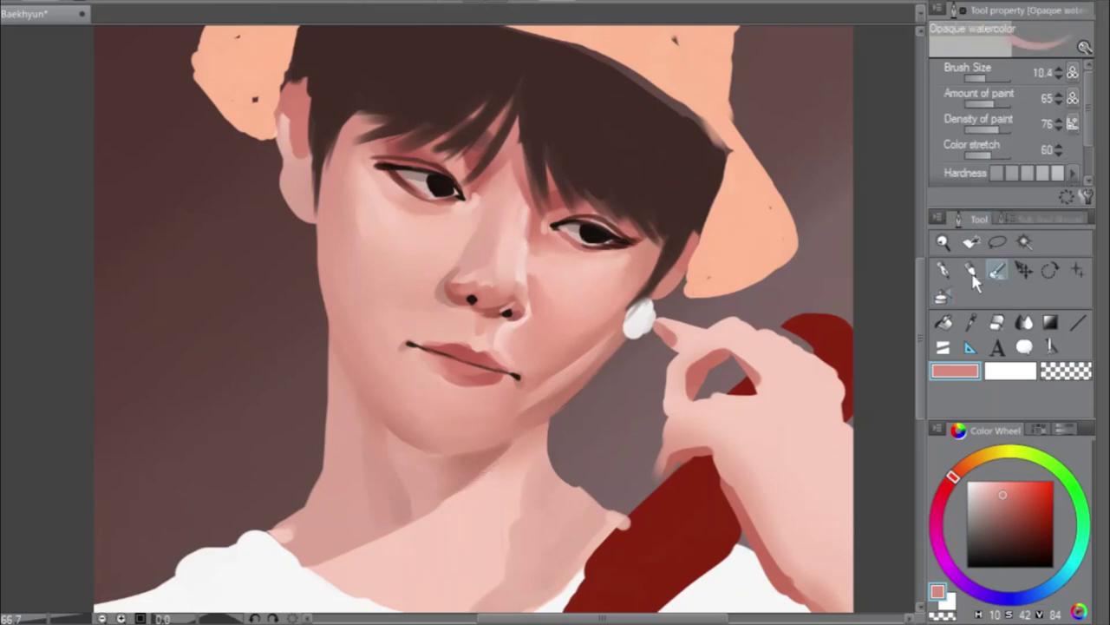
pyautogui.click(993, 77)
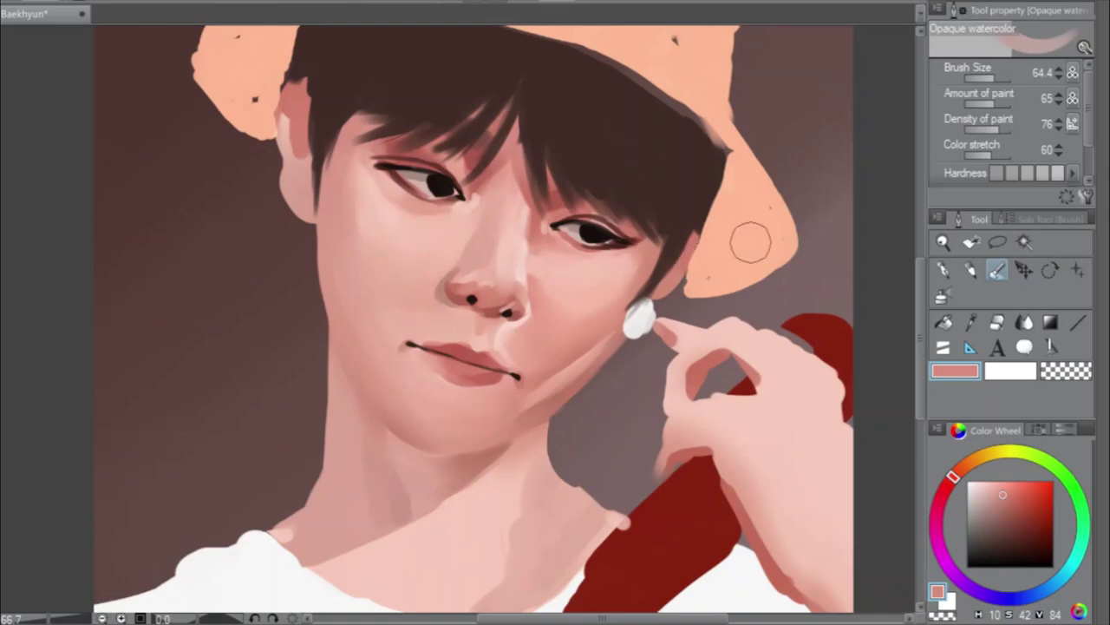
pyautogui.moveTo(1004, 78); pyautogui.dragTo(998, 85)
pyautogui.keyDown('alt'); pyautogui.click(538, 231); pyautogui.keyUp('alt')
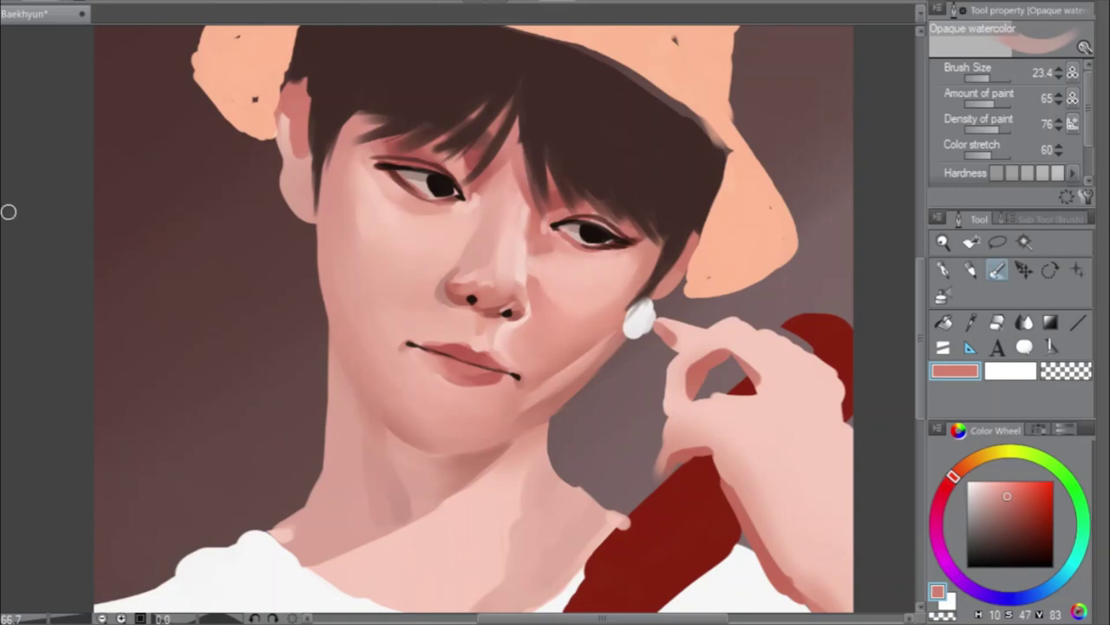
# Blend the inner corner of the eye nearer the hand with sampled H 11, S 38, V 89 and H 11, S 44, V 85 at brush size 43.0
pyautogui.press('h')
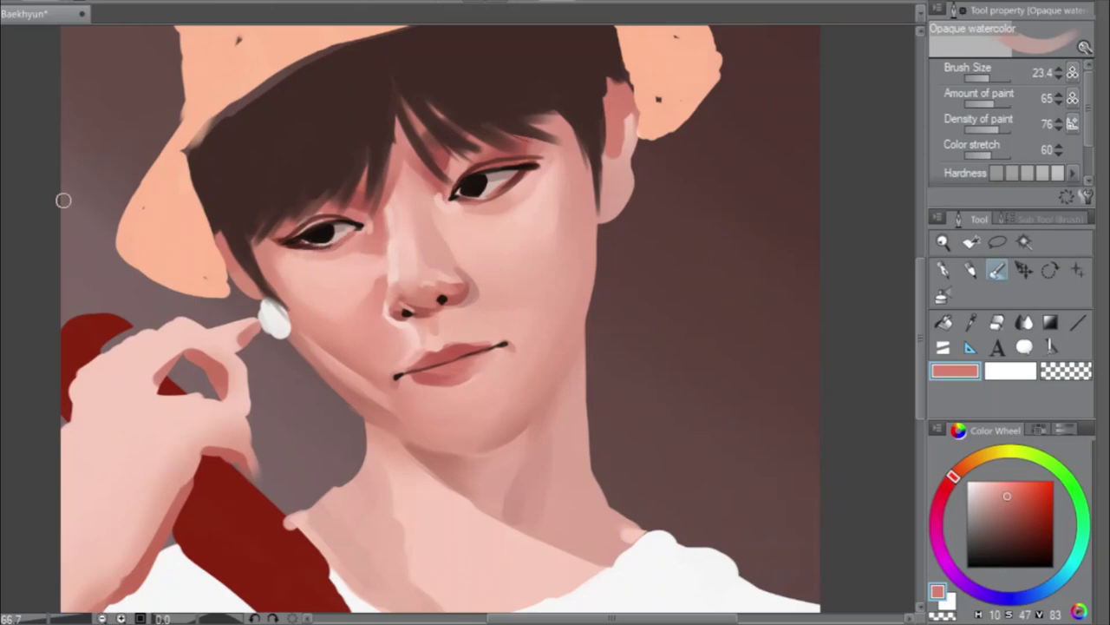
pyautogui.press('h')
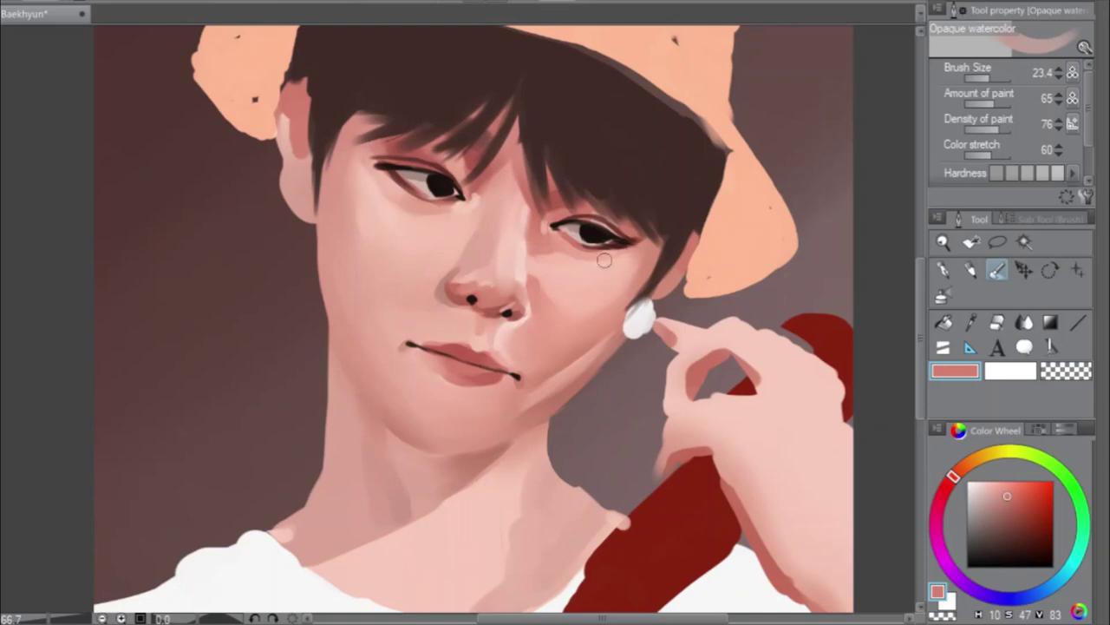
pyautogui.keyDown('alt'); pyautogui.click(553, 232); pyautogui.keyUp('alt')
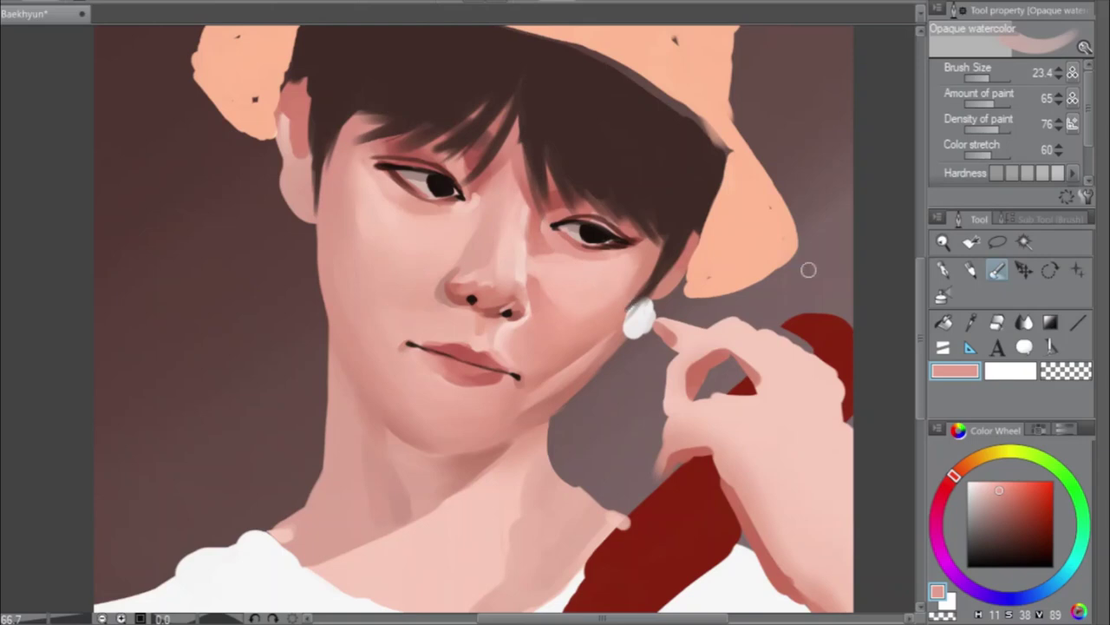
pyautogui.click(994, 77)
pyautogui.keyDown('alt'); pyautogui.click(537, 239); pyautogui.keyUp('alt')
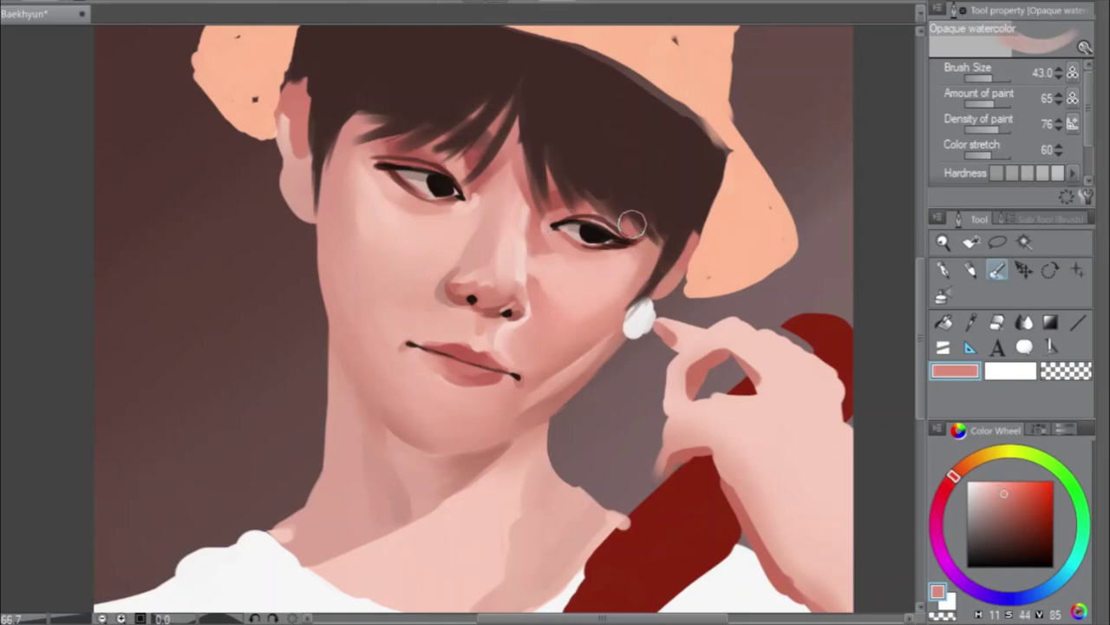
# Darken the outer upper eyelid of the eye nearer the hand in deep red H 6, S 62, V 54 at brush size 43.0
pyautogui.keyDown('alt'); pyautogui.click(476, 159); pyautogui.keyUp('alt')
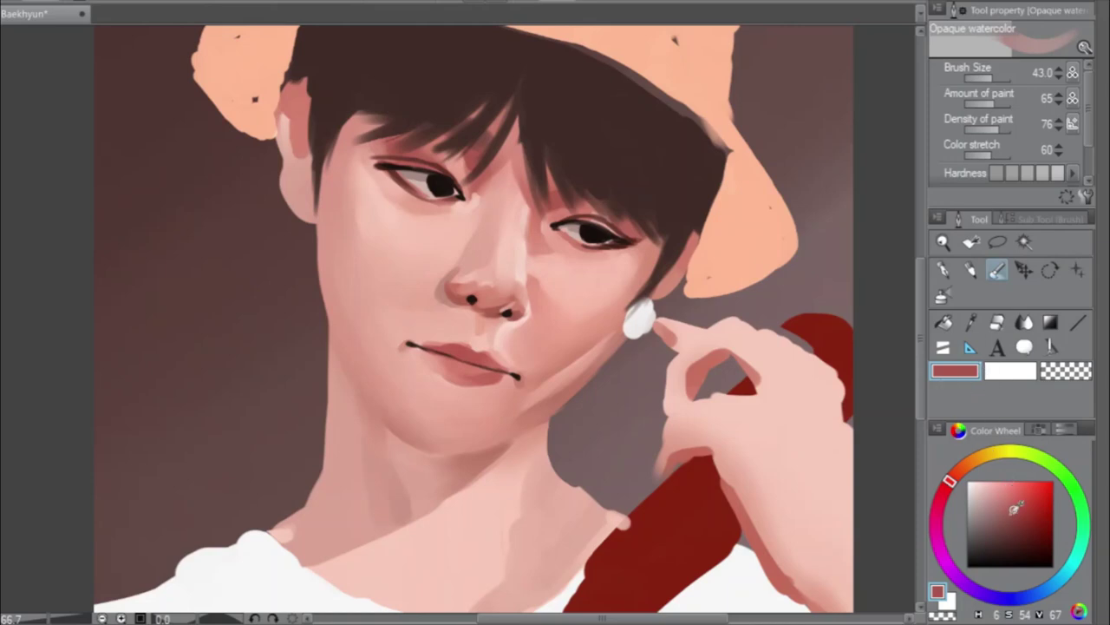
pyautogui.moveTo(1013, 506); pyautogui.dragTo(1020, 520)
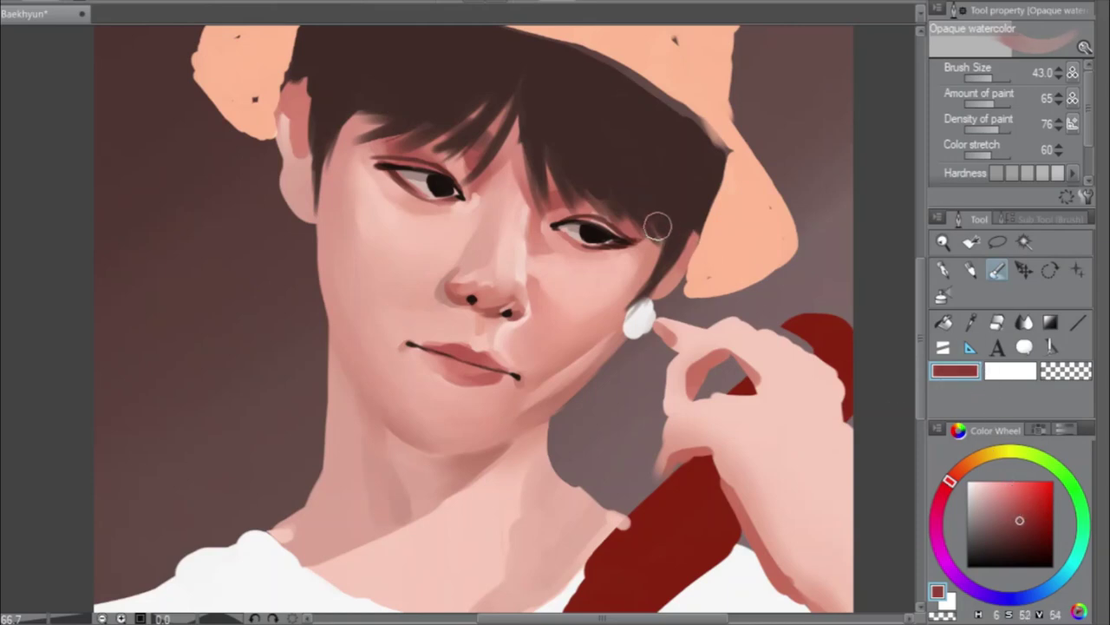
pyautogui.moveTo(624, 209)
pyautogui.mouseDown()
pyautogui.moveTo(590, 180)
pyautogui.moveTo(630, 218)
pyautogui.moveTo(583, 195)
pyautogui.moveTo(612, 188)
pyautogui.mouseUp()
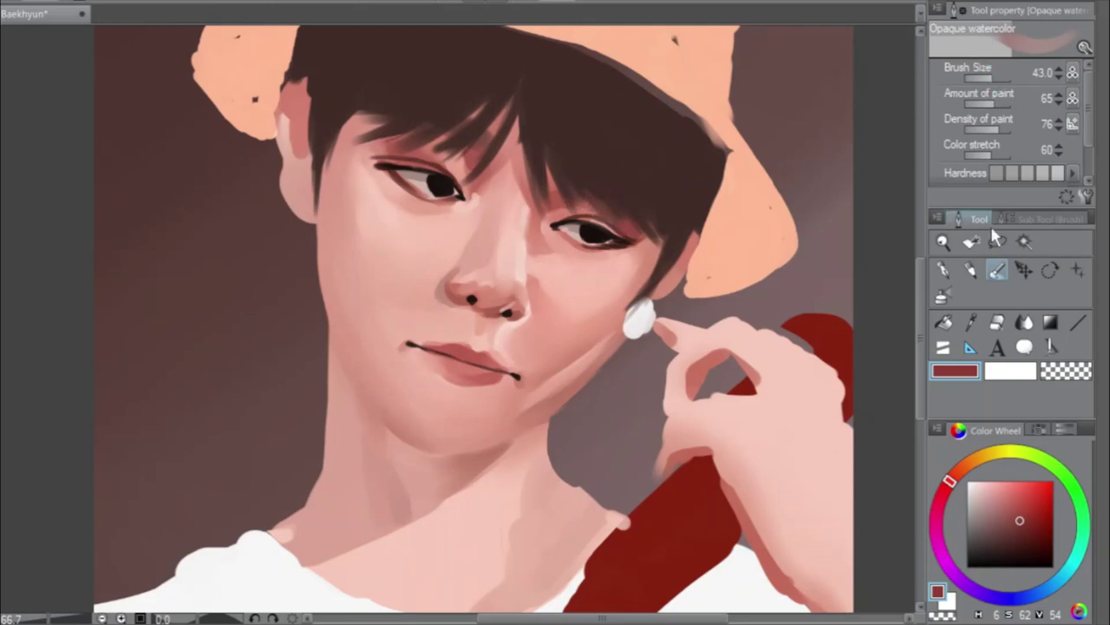
# Airbrush a soft shadow under the lower lash line of the eye nearer the hand at brush size 19.2 in H 6, S 62, V 54
pyautogui.click(942, 296)
pyautogui.moveTo(1001, 87); pyautogui.dragTo(993, 84)
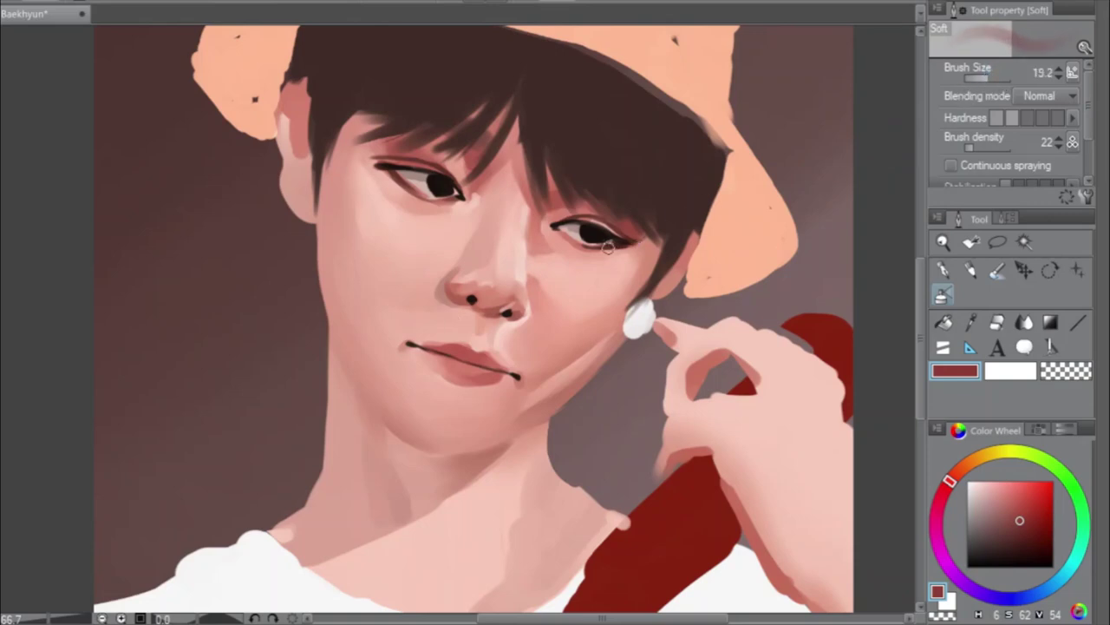
pyautogui.moveTo(616, 246)
pyautogui.mouseDown()
pyautogui.moveTo(576, 246)
pyautogui.moveTo(599, 252)
pyautogui.mouseUp()
pyautogui.press('h')
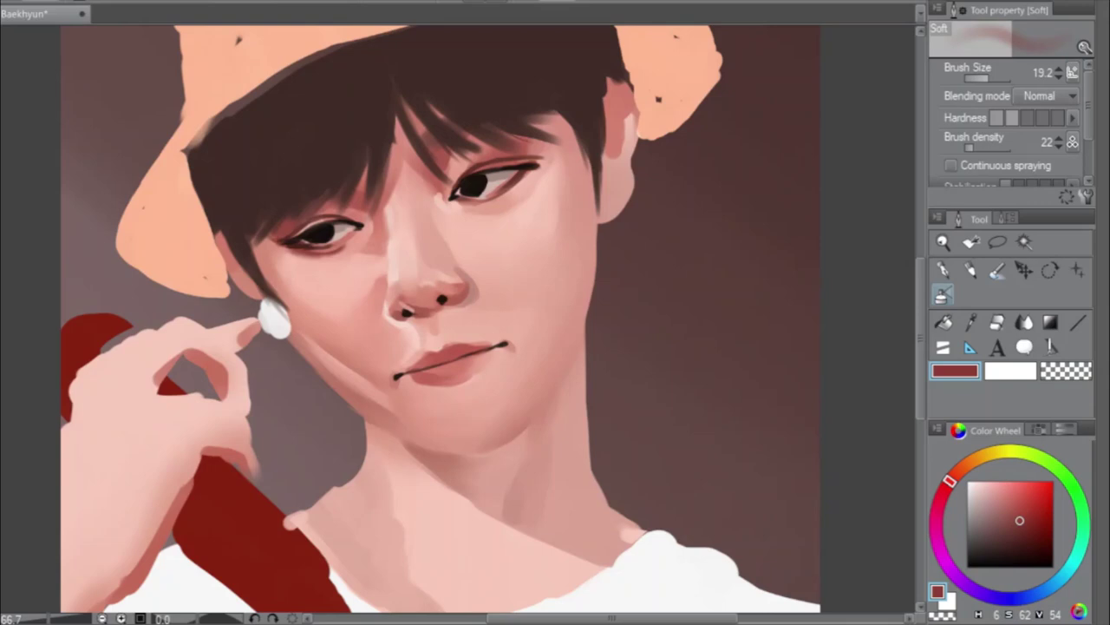
# Airbrush a matching soft shadow under the lower lash line of the eye nearer the ear at brush size 19.2
pyautogui.press('h')
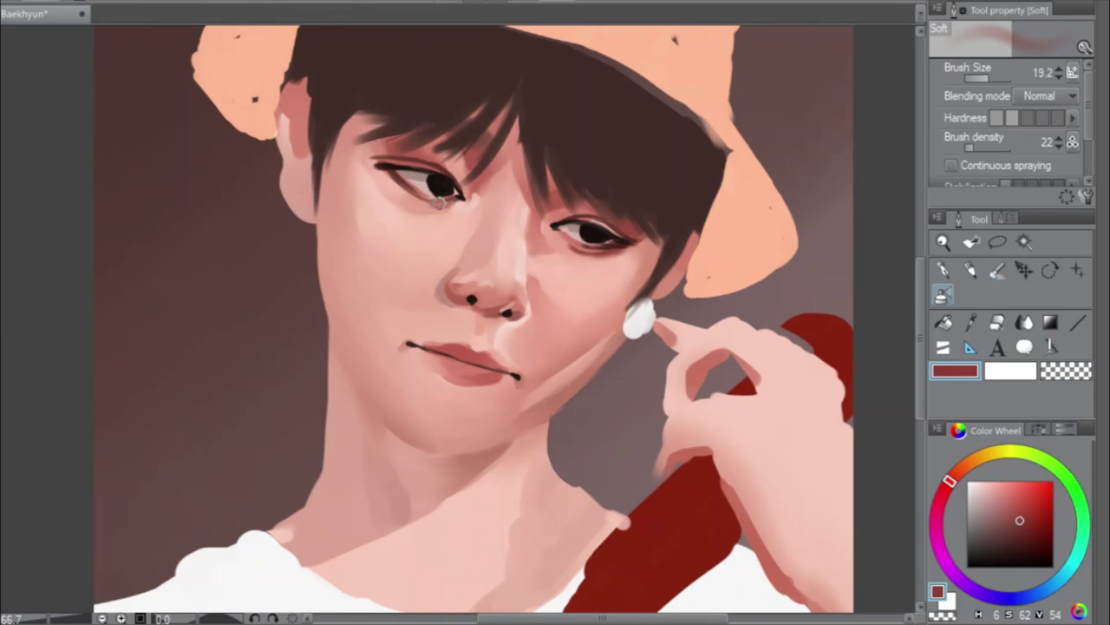
pyautogui.moveTo(437, 203); pyautogui.dragTo(410, 202)
pyautogui.click(996, 272)
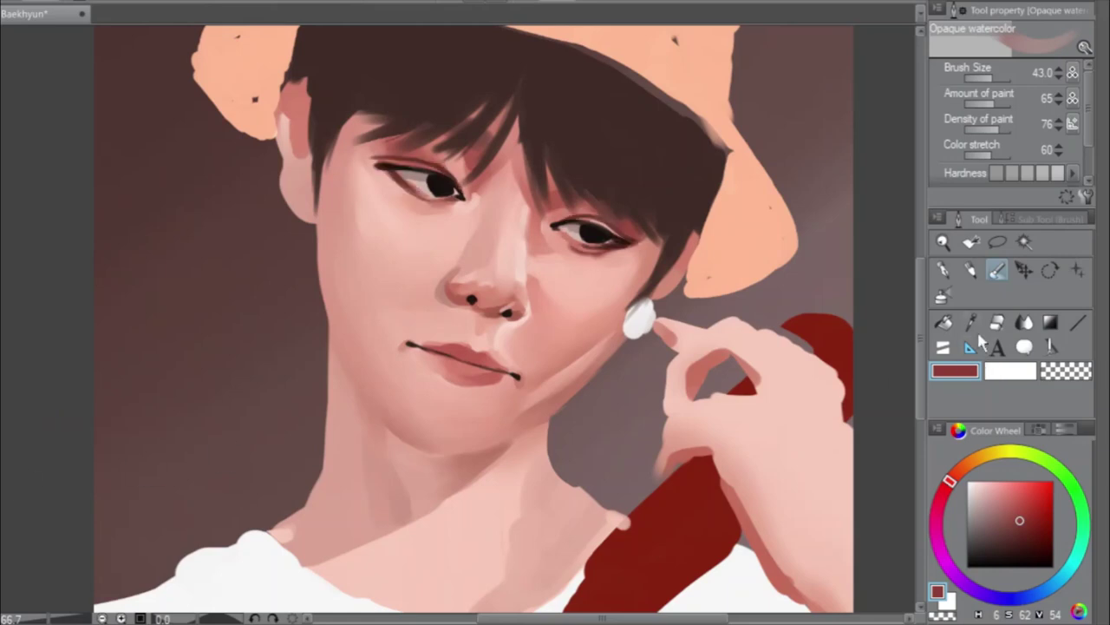
pyautogui.click(943, 295)
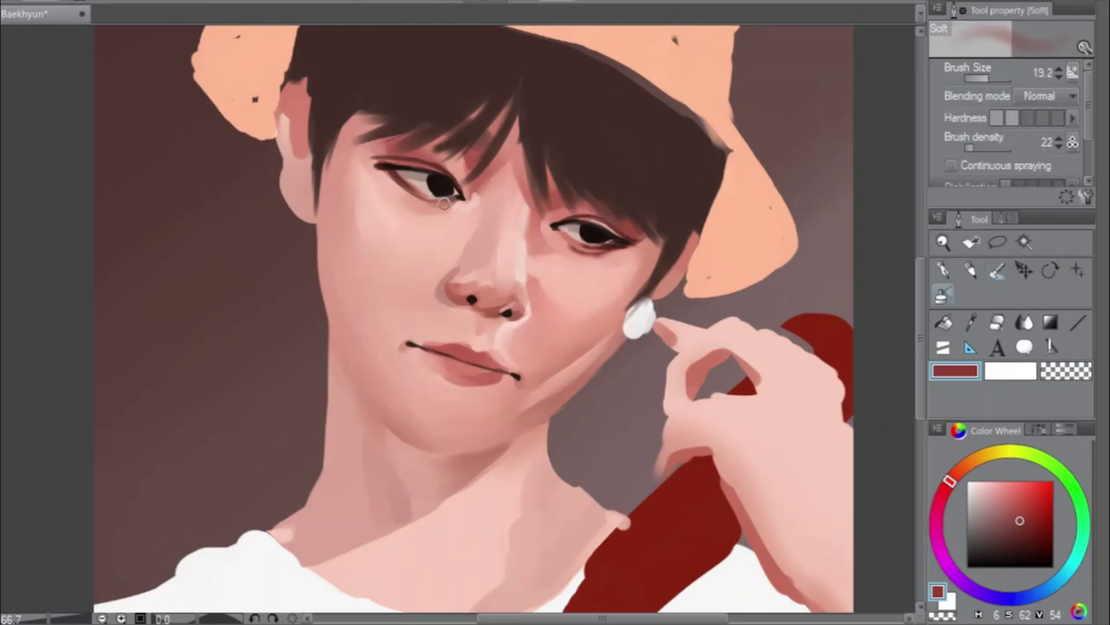
pyautogui.moveTo(443, 203); pyautogui.dragTo(429, 201)
# Darken the upper lash line of the eye nearer the ear with Opaque watercolor at brush size 12.8 in sampled H 18, S 37, V 11
pyautogui.click(997, 270)
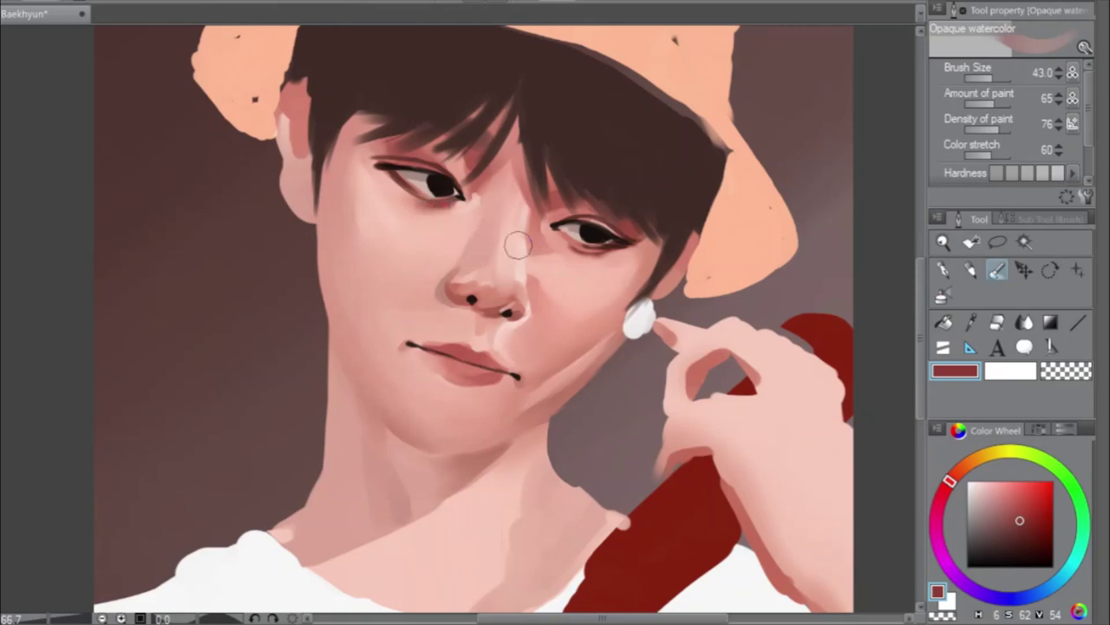
pyautogui.moveTo(999, 76); pyautogui.dragTo(992, 84)
pyautogui.click(997, 322)
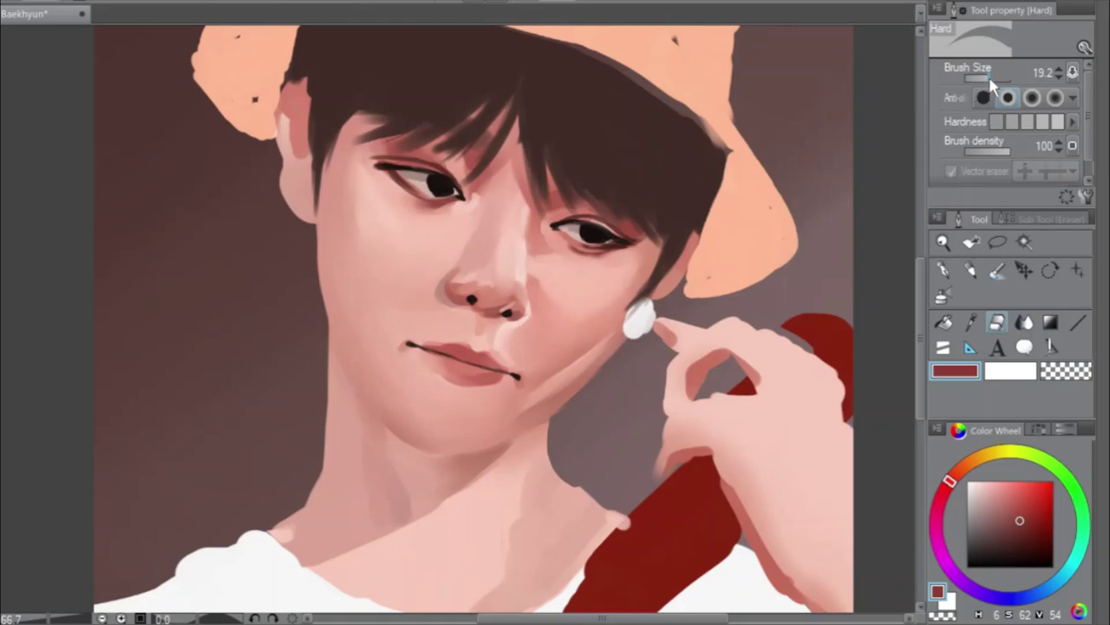
pyautogui.click(997, 271)
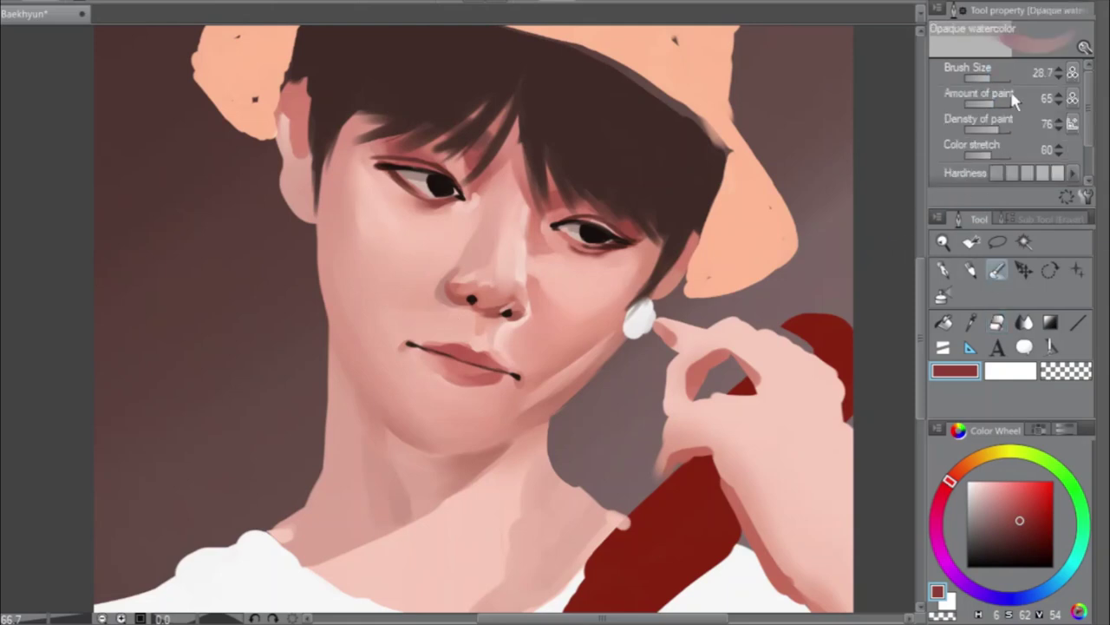
pyautogui.moveTo(997, 79); pyautogui.dragTo(989, 82)
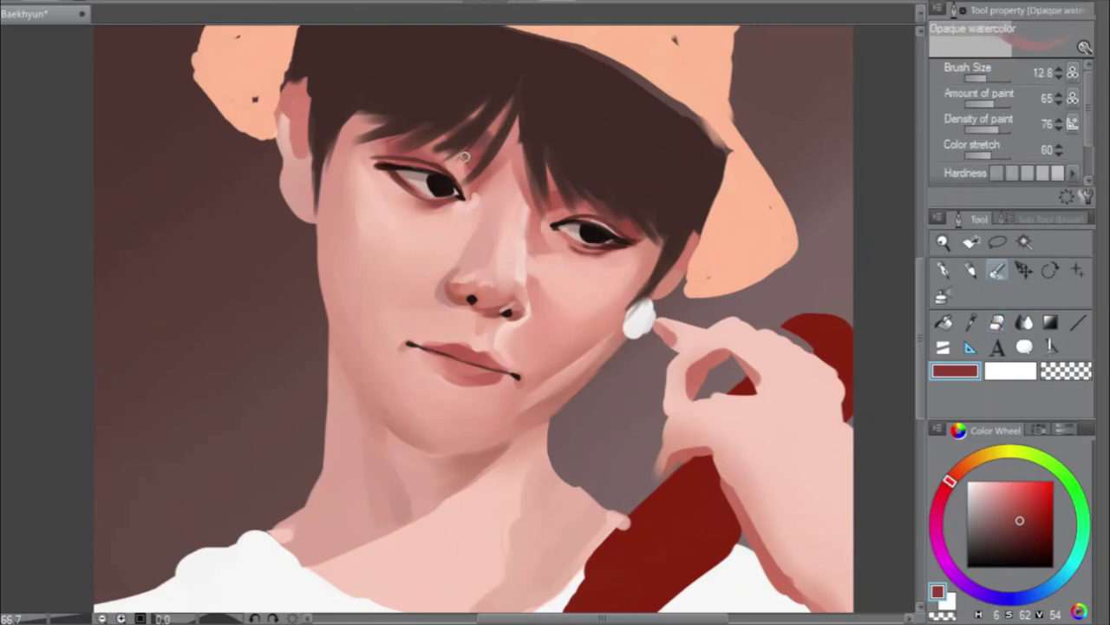
pyautogui.keyDown('alt'); pyautogui.click(448, 180); pyautogui.keyUp('alt')
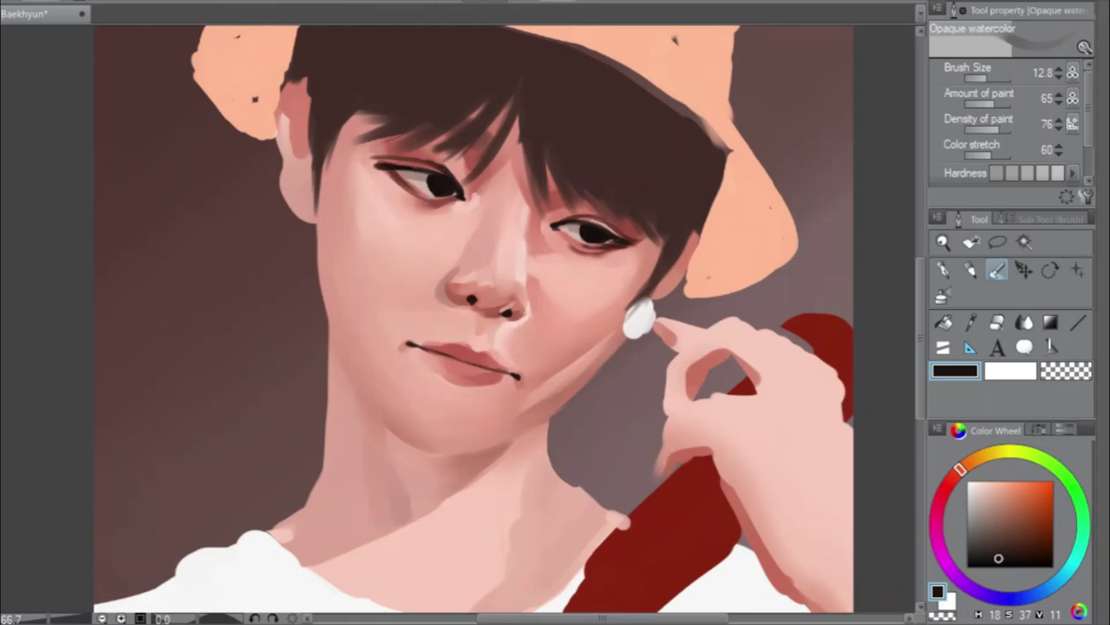
pyautogui.press('h')
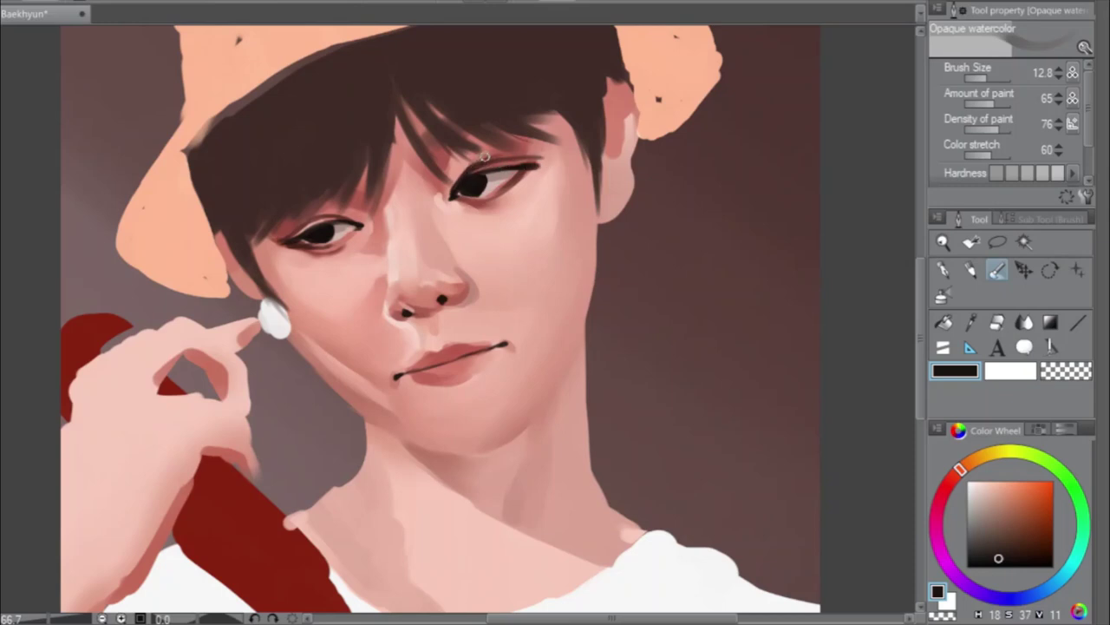
# Refine the dark eyeliner and outer corners of both eyes with the Hard eraser at size 15.6 and Opaque watercolor at size 12.8
pyautogui.click(998, 322)
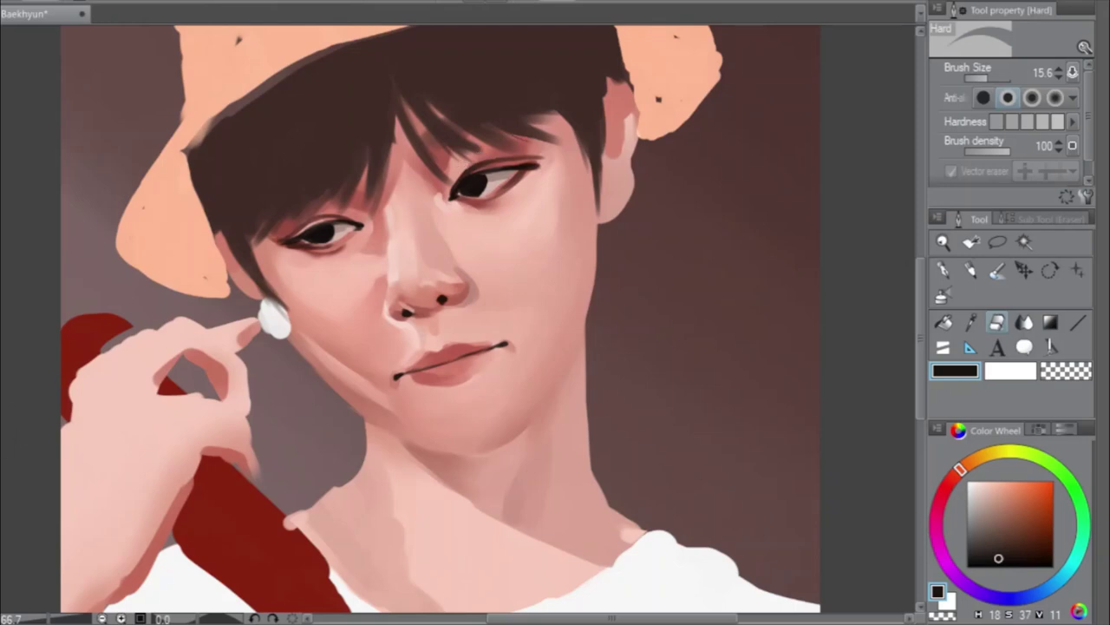
pyautogui.hotkey('ctrl', 'z')
pyautogui.hotkey('ctrl', 'y')
pyautogui.click(998, 271)
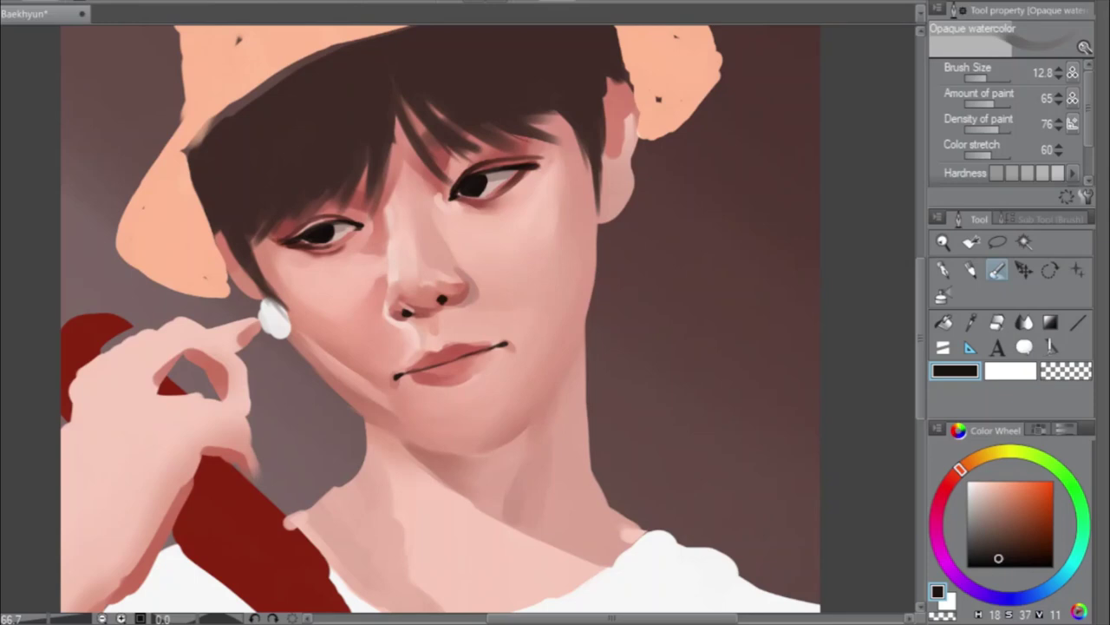
pyautogui.press('h')
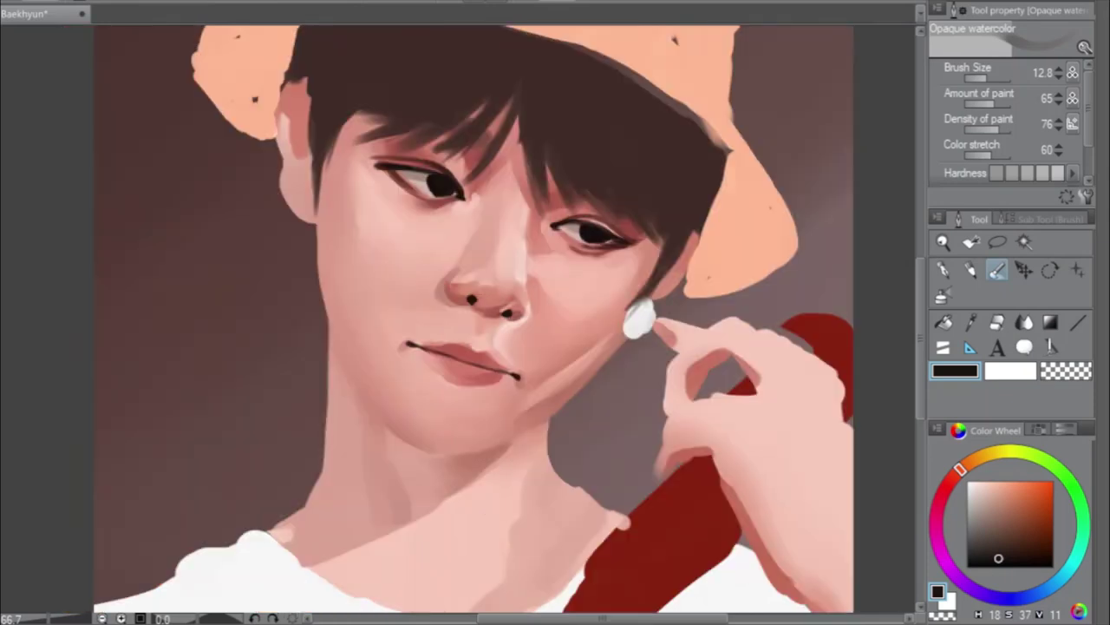
pyautogui.press('h')
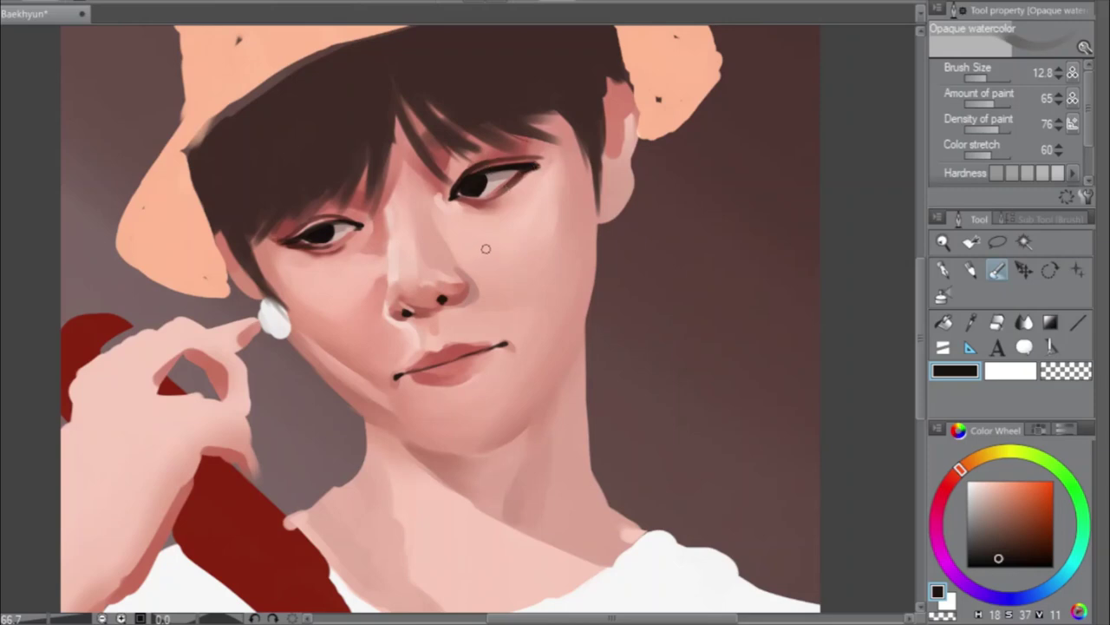
pyautogui.press('h')
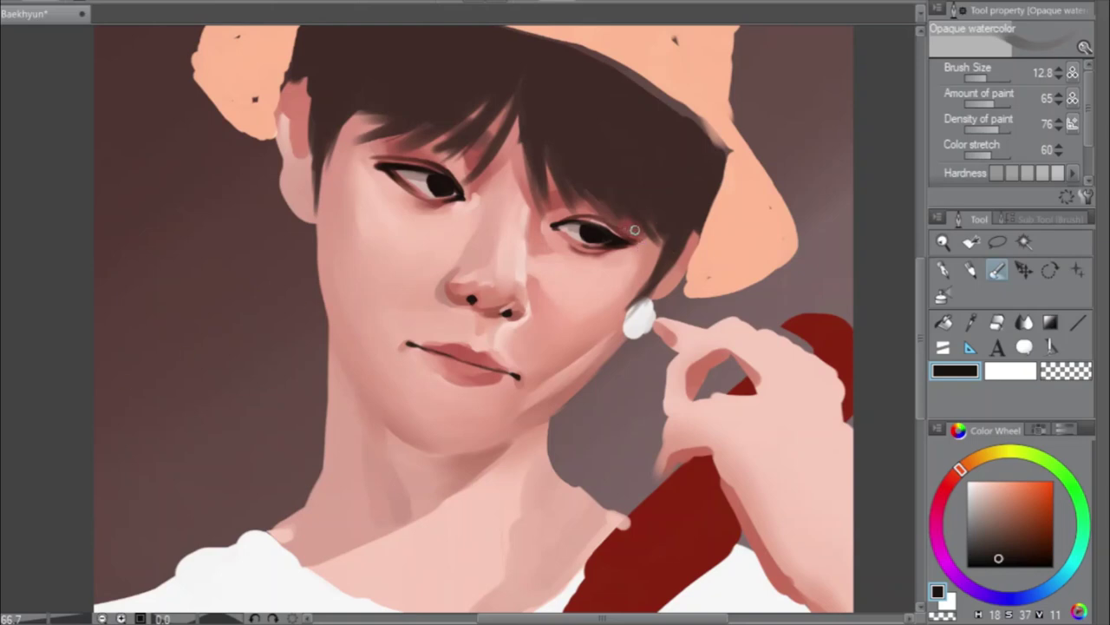
pyautogui.moveTo(635, 229)
pyautogui.mouseDown()
pyautogui.moveTo(619, 227)
pyautogui.moveTo(640, 235)
pyautogui.mouseUp()
# Retouch the reddish lid tones around the eye nearer the ear with H 6, S 55, V 67 and H 7, S 59, V 59
pyautogui.keyDown('alt'); pyautogui.click(477, 157); pyautogui.keyUp('alt')
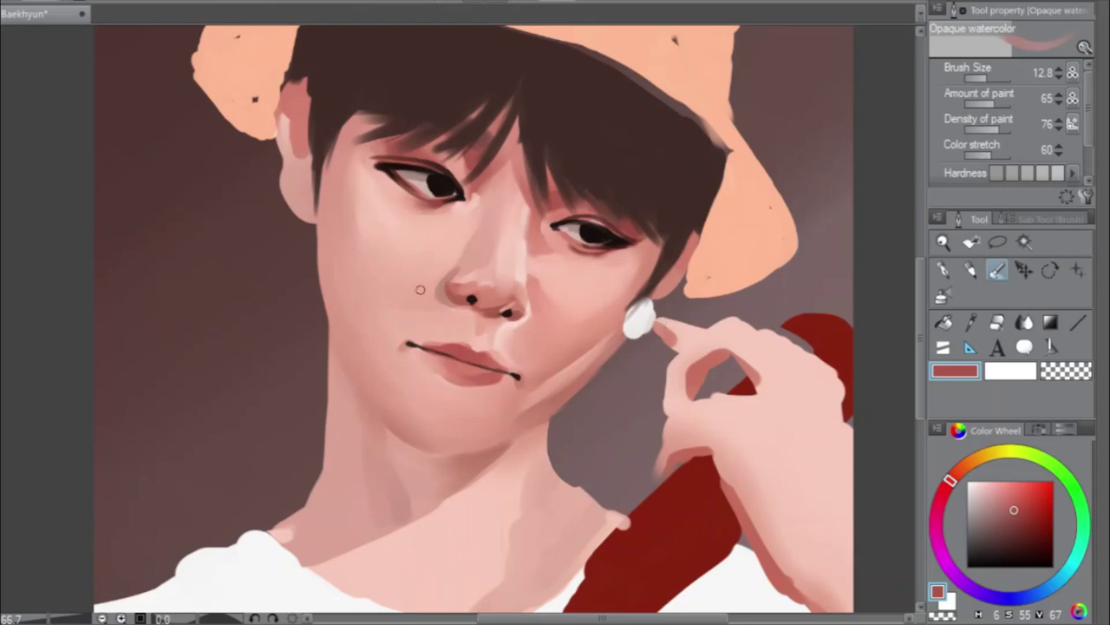
pyautogui.press('h')
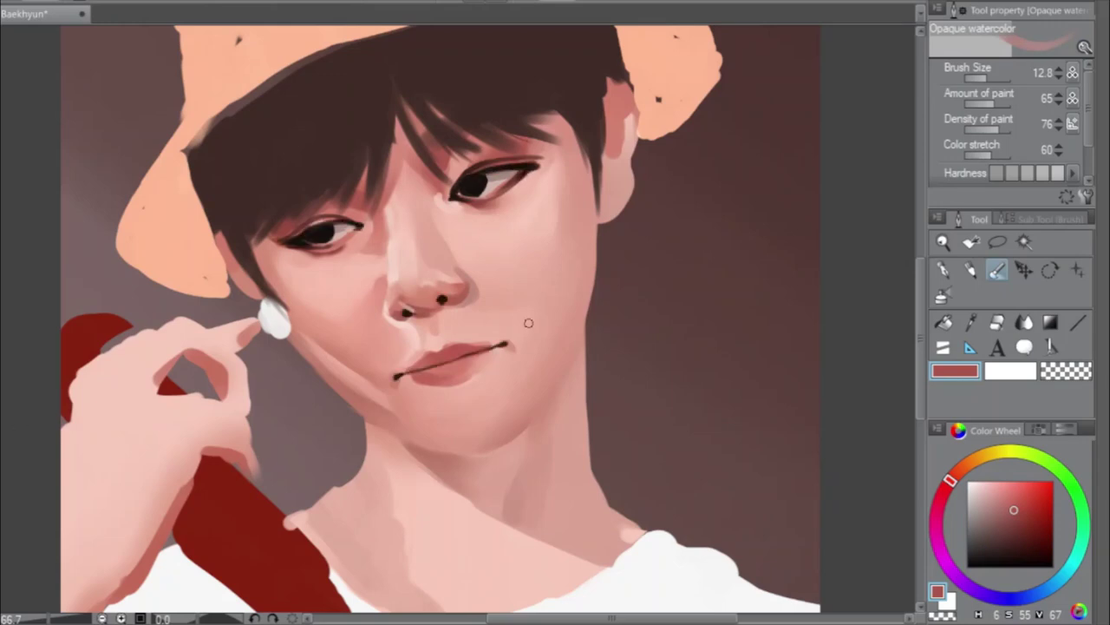
pyautogui.click(1000, 323)
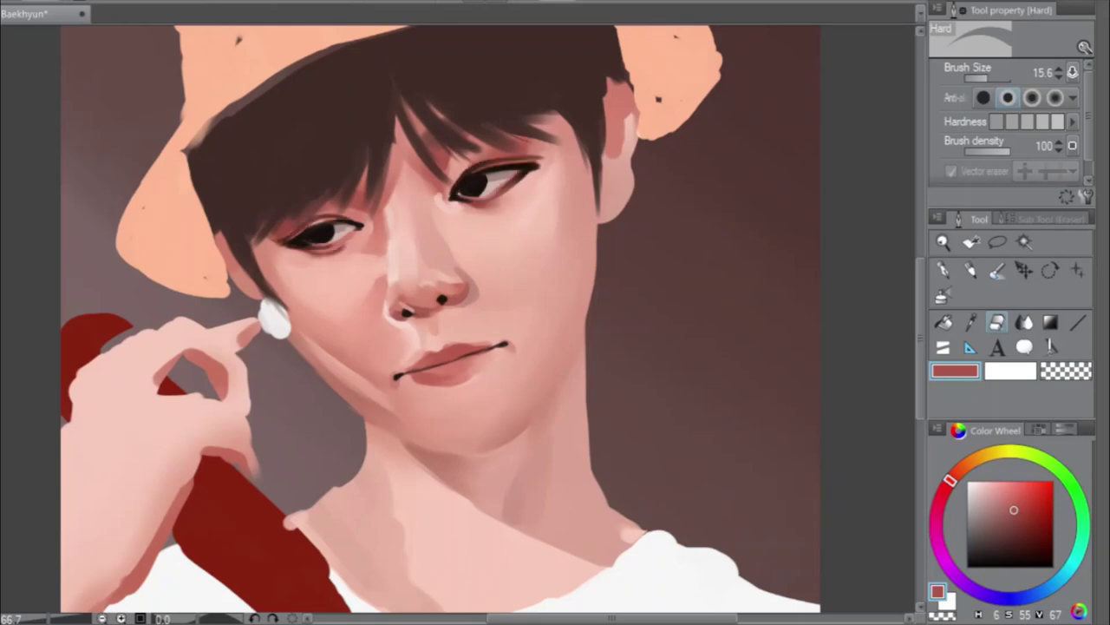
pyautogui.click(998, 269)
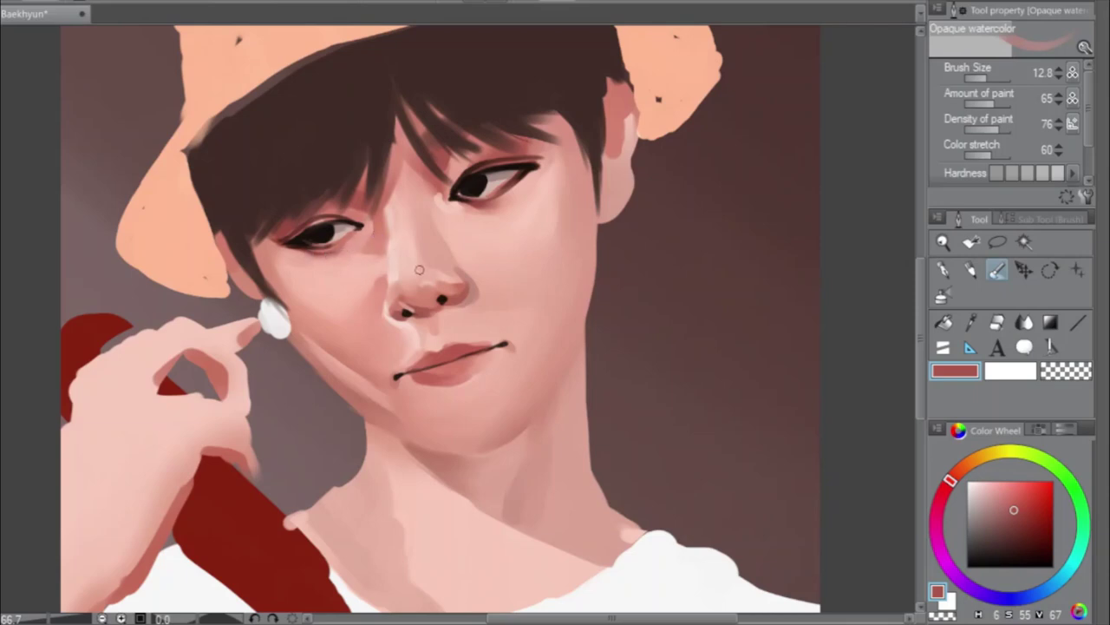
pyautogui.keyDown('alt'); pyautogui.click(492, 200); pyautogui.keyUp('alt')
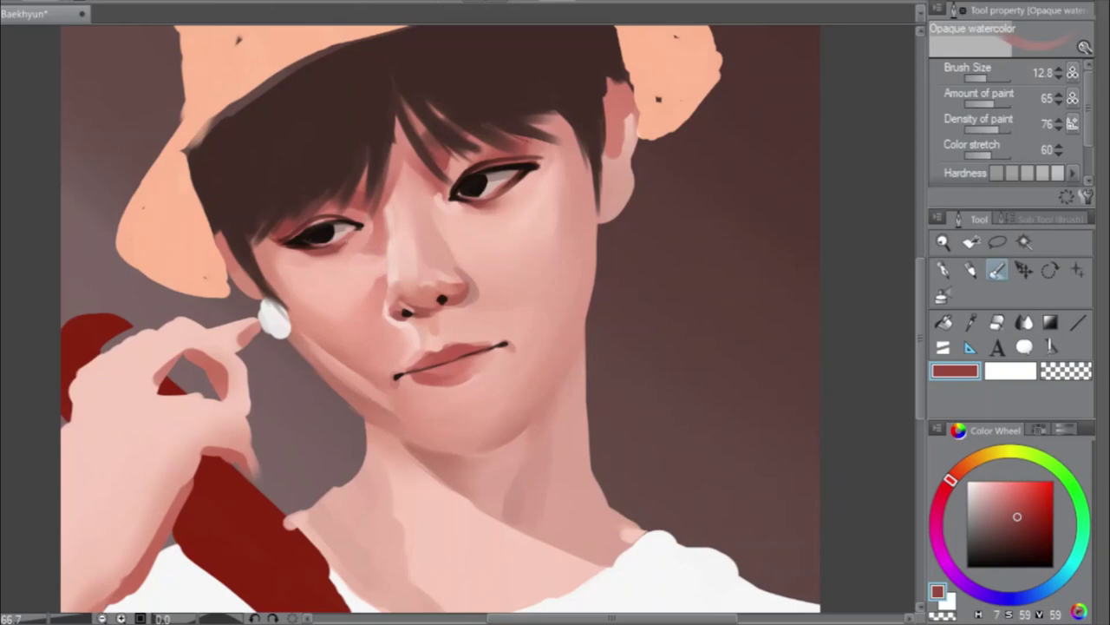
pyautogui.press('h')
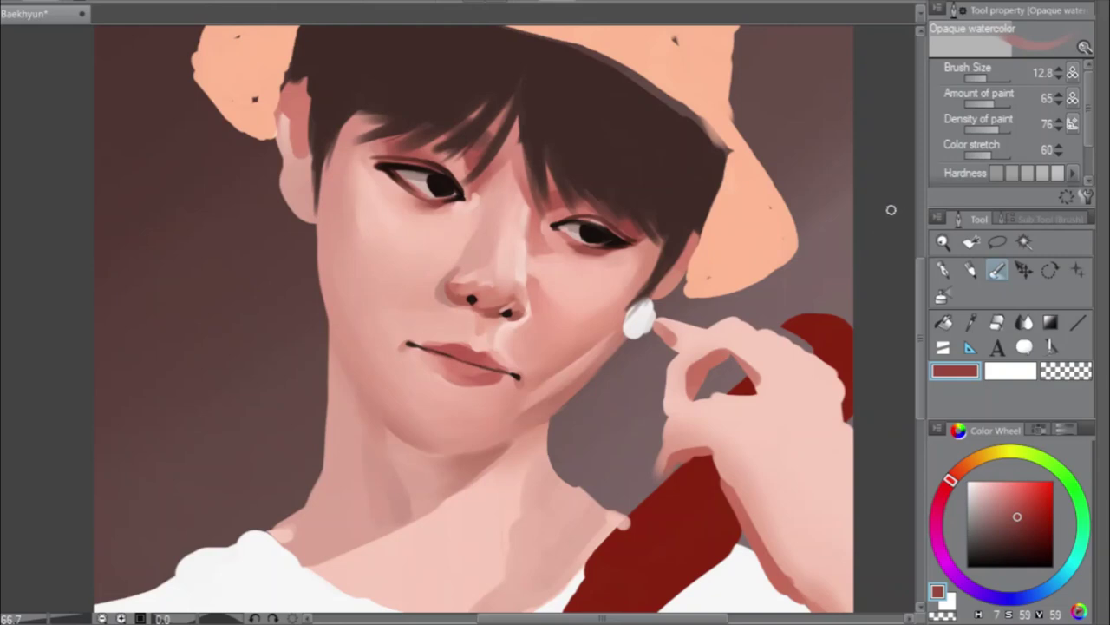
# Darken the lashes of the eye nearer the hand in H 15, S 40, V 8 and retouch the nostril-side skin in H 14, S 31, V 92
pyautogui.keyDown('alt'); pyautogui.click(598, 231); pyautogui.keyUp('alt')
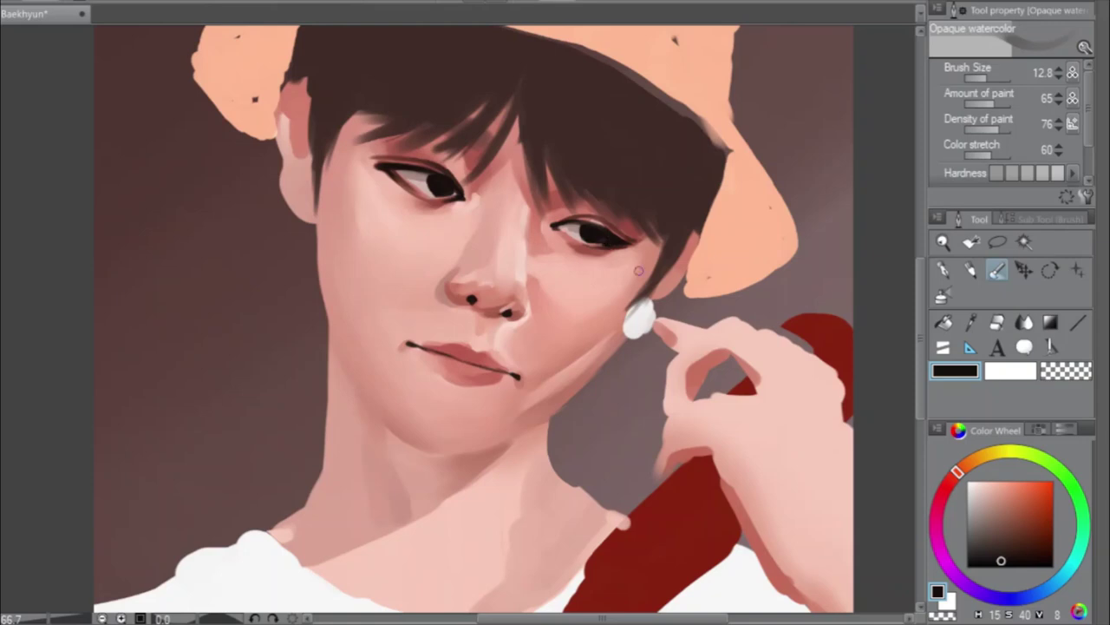
pyautogui.press('h')
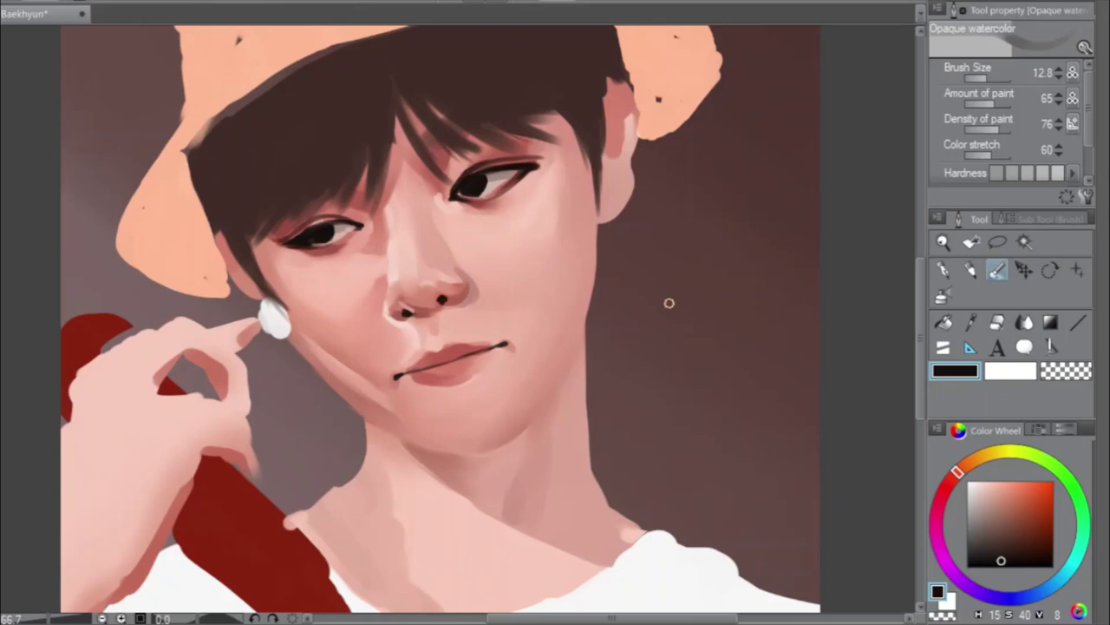
pyautogui.keyDown('alt'); pyautogui.click(481, 310); pyautogui.keyUp('alt')
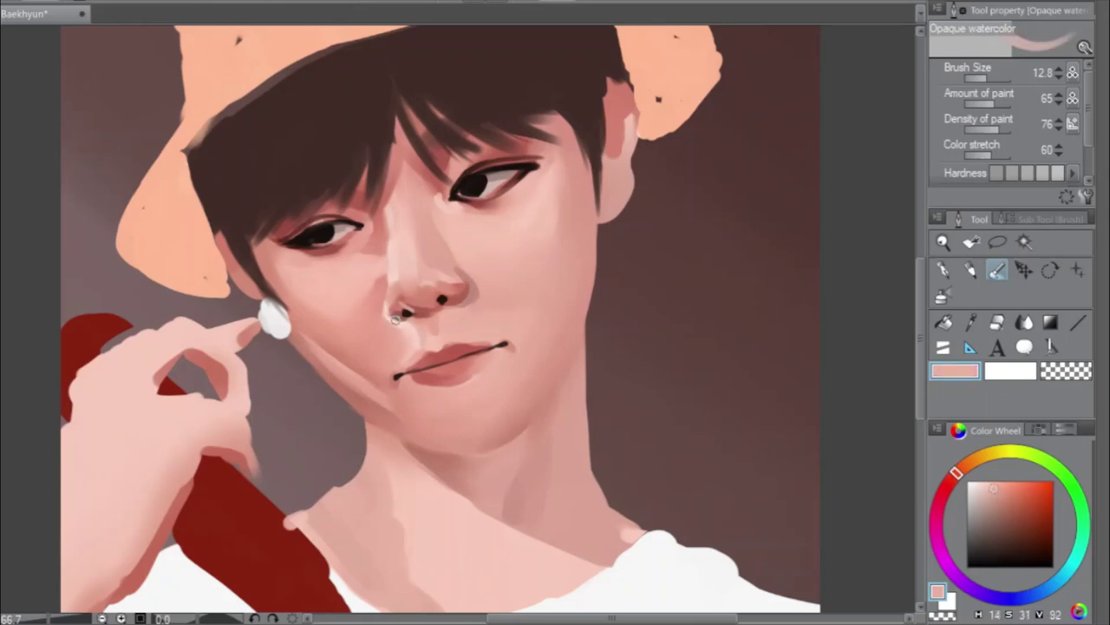
pyautogui.press('h')
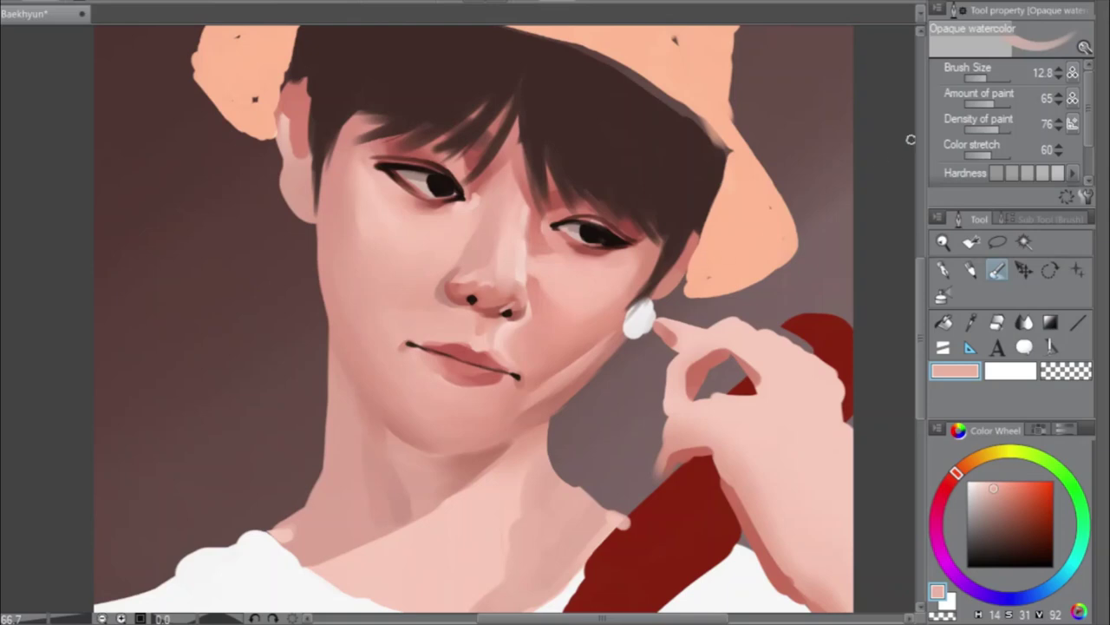
# Blend the skin around the mouth and cheek in H 14, S 31, V 92 at brush sizes 35.1 and 10.4
pyautogui.moveTo(987, 79); pyautogui.dragTo(985, 80)
pyautogui.moveTo(989, 77); pyautogui.dragTo(1002, 83)
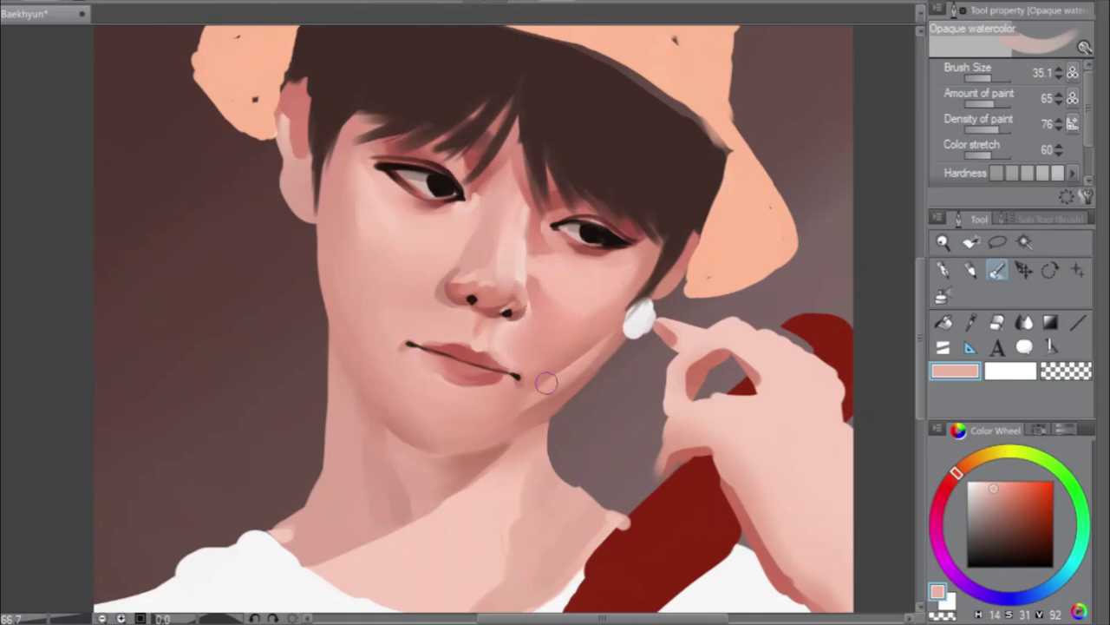
pyautogui.press('h')
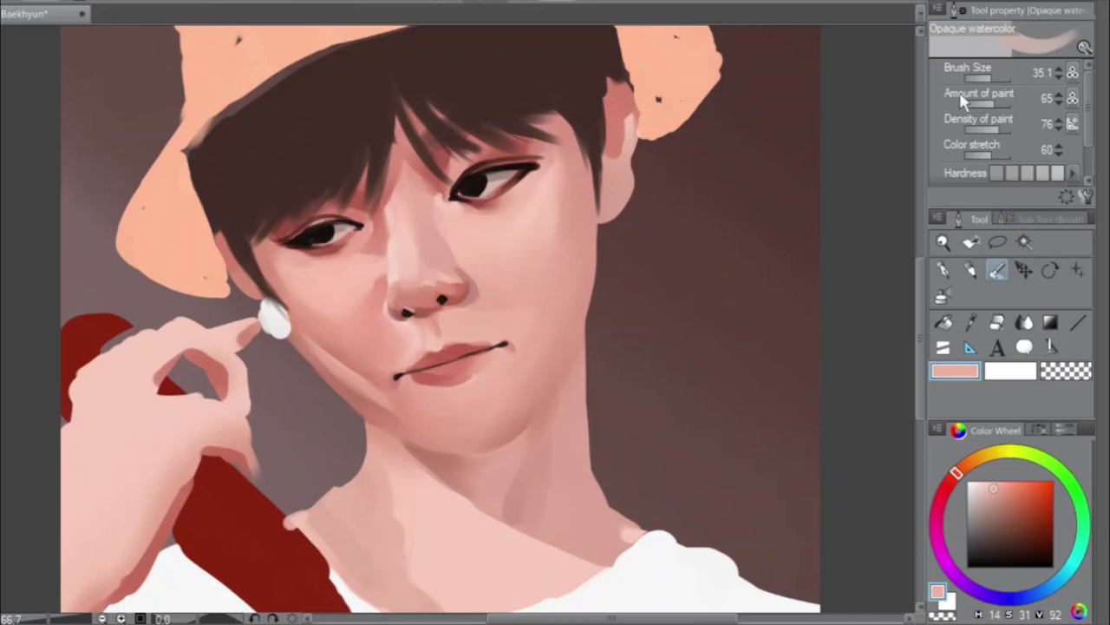
pyautogui.click(989, 79)
pyautogui.click(990, 80)
pyautogui.click(989, 79)
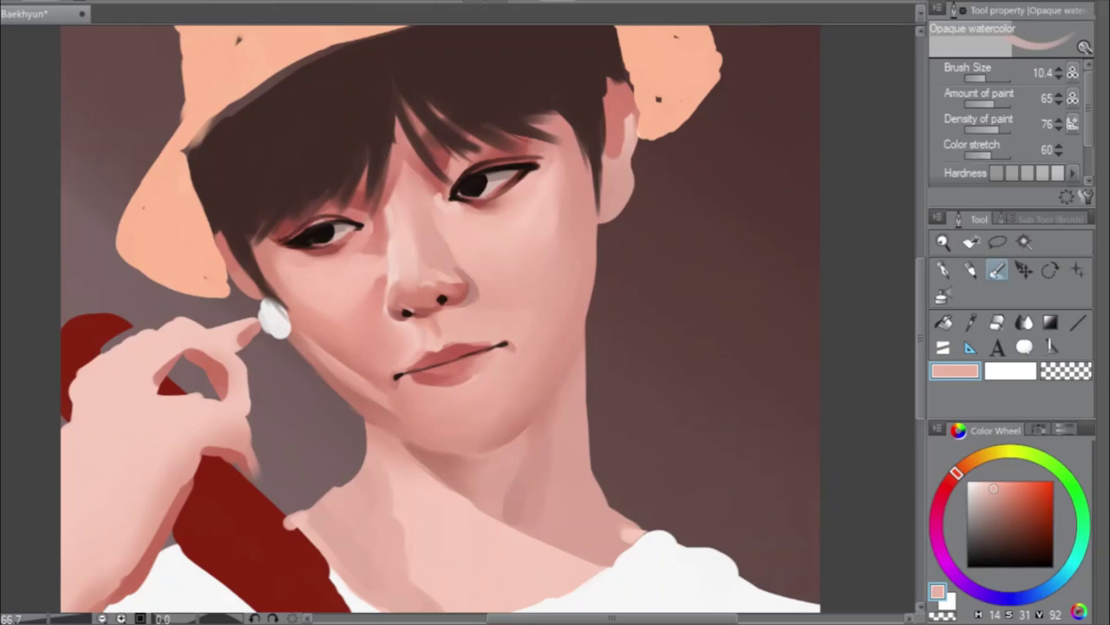
pyautogui.press('h')
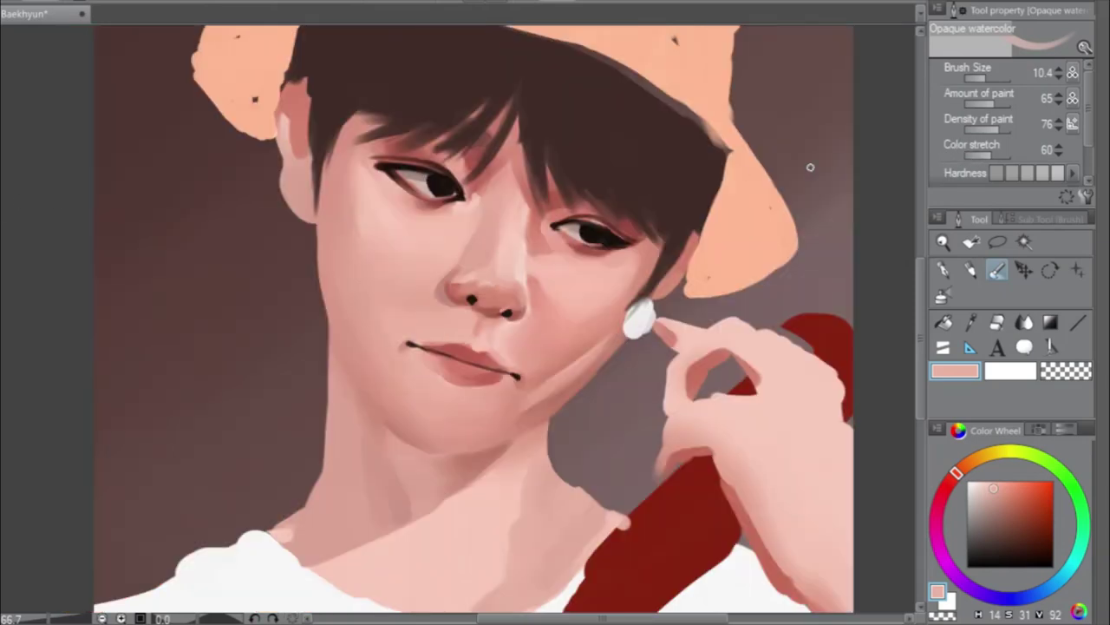
pyautogui.click(991, 77)
pyautogui.moveTo(994, 78); pyautogui.dragTo(992, 89)
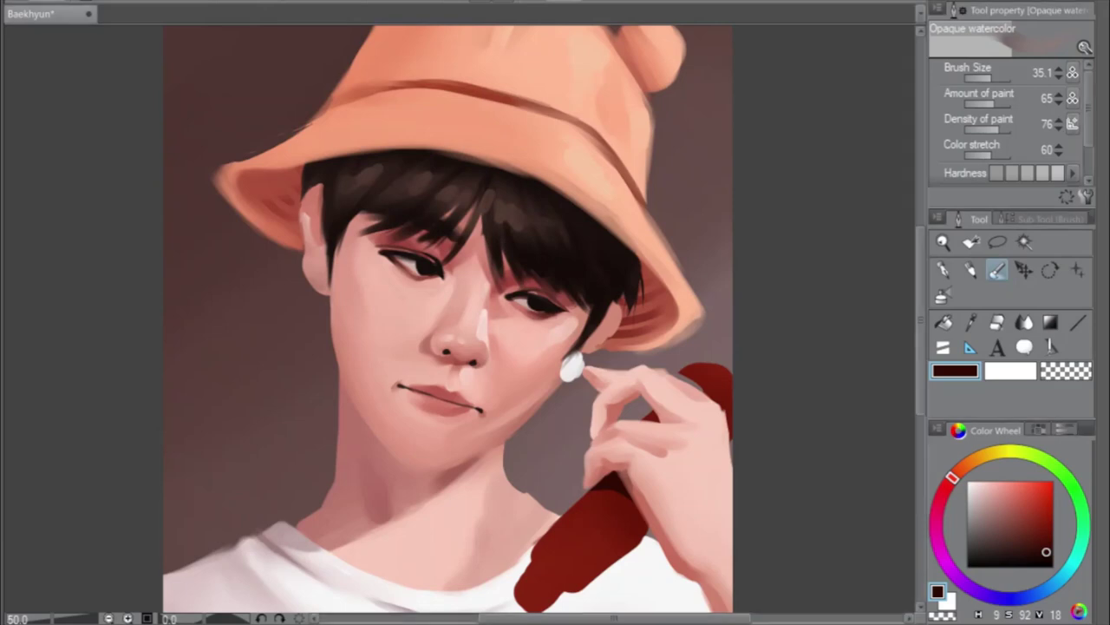
# Paint a reddish shadow beneath the lower lip at brush size 15.6, using sampled tones H 10, S 51, V 72 and H 7, S 61, V 61
pyautogui.keyDown('alt'); pyautogui.click(429, 343); pyautogui.keyUp('alt')
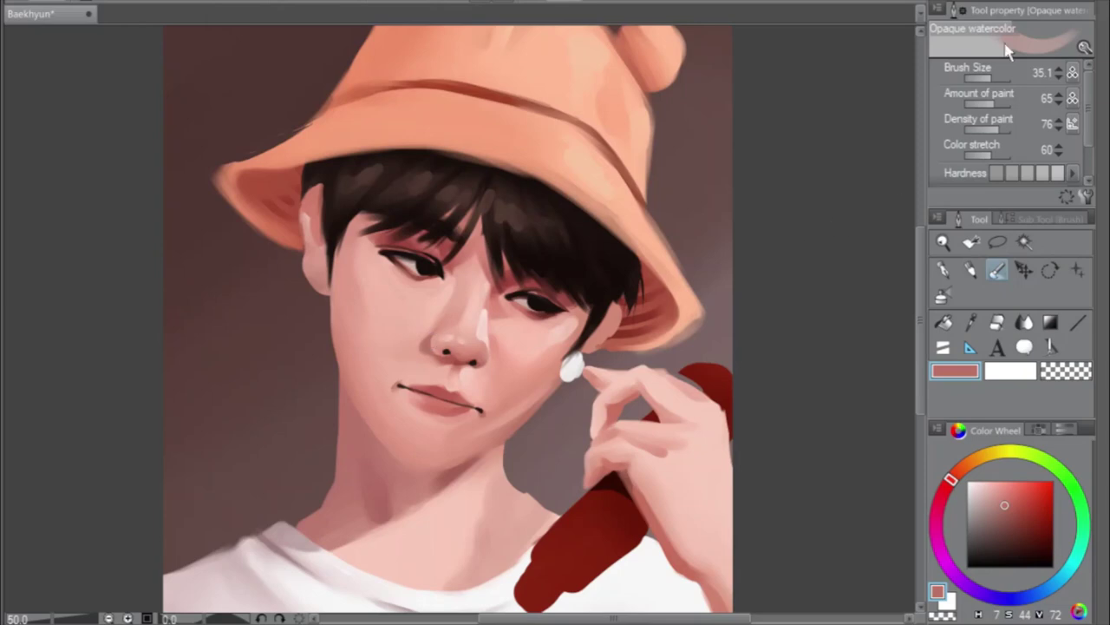
pyautogui.click(987, 79)
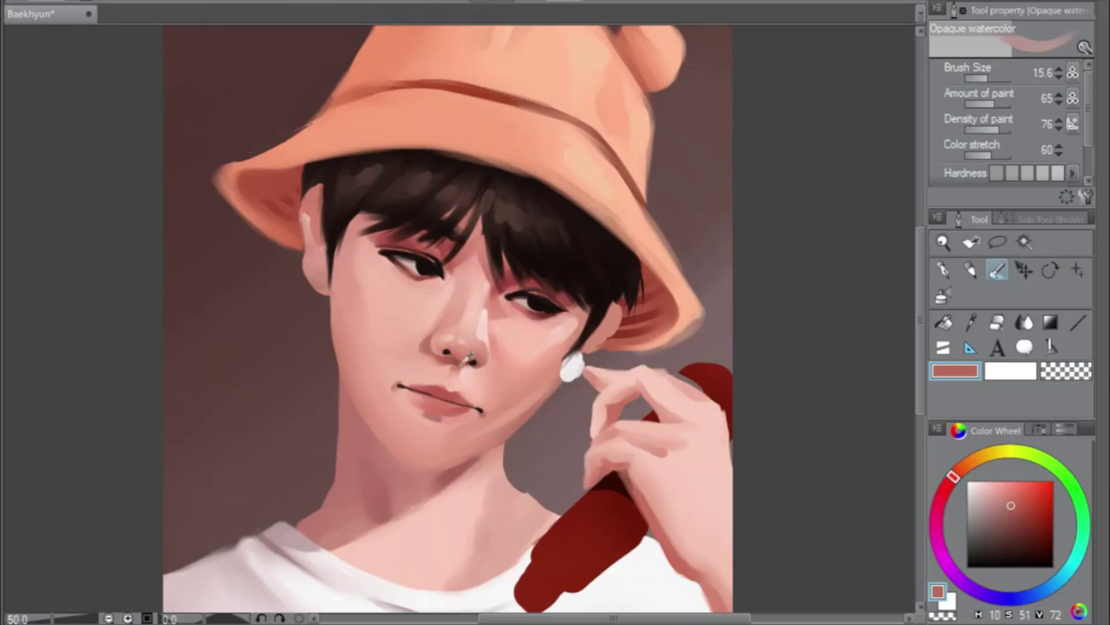
pyautogui.keyDown('alt'); pyautogui.click(462, 356); pyautogui.keyUp('alt')
pyautogui.keyDown('alt'); pyautogui.click(463, 353); pyautogui.keyUp('alt')
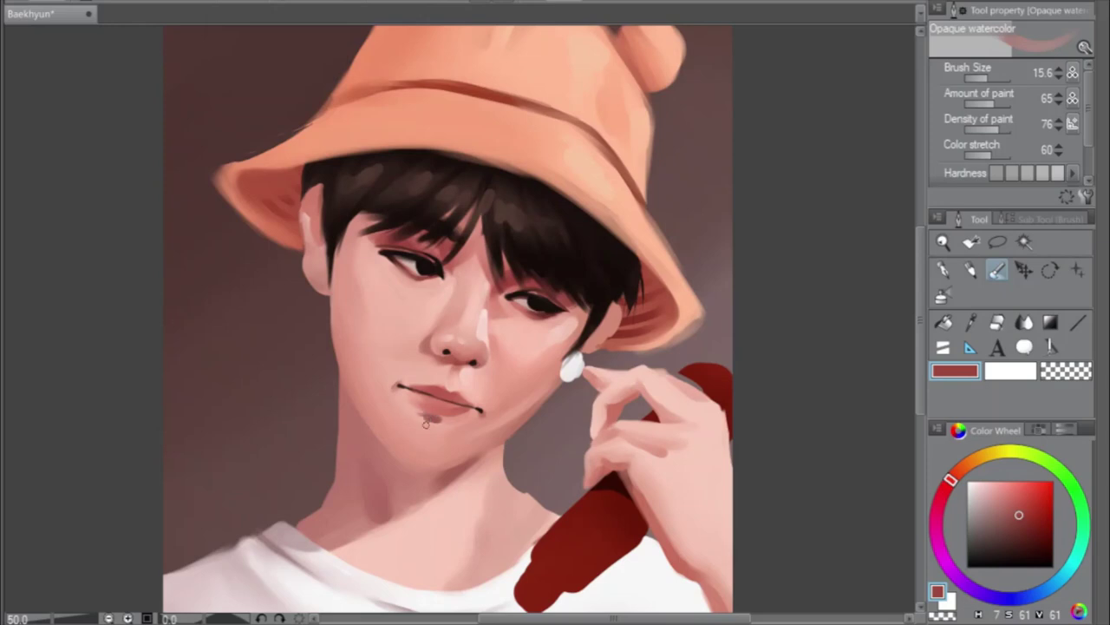
pyautogui.press('h')
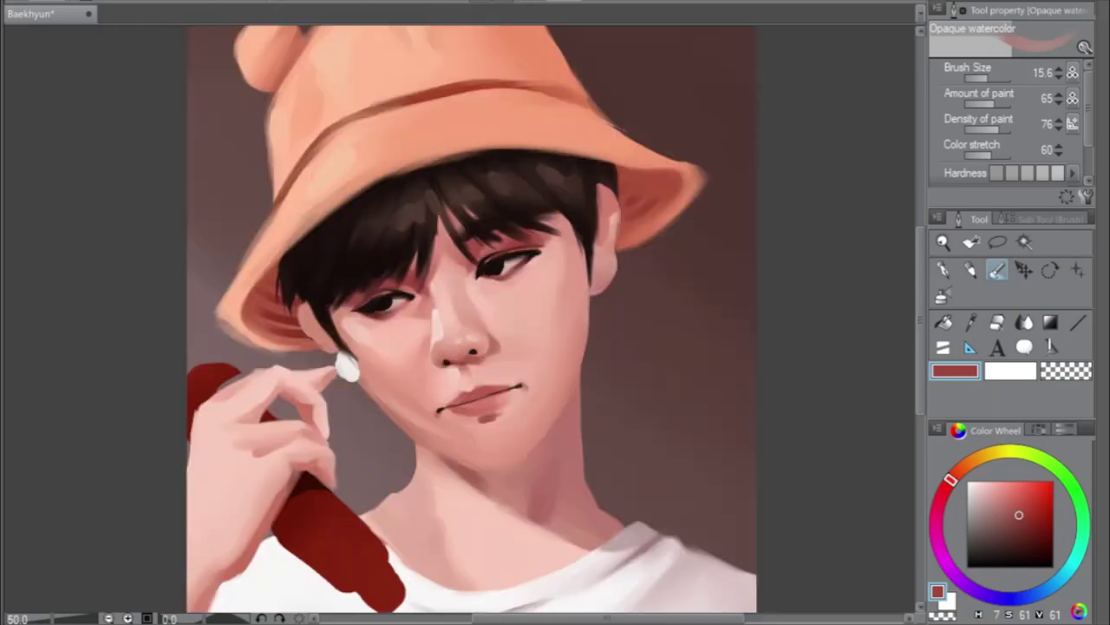
# Soften the shadow beneath the lower lip at brush size 28.7 in H 7, S 61, V 61
pyautogui.click(995, 78)
pyautogui.moveTo(995, 78); pyautogui.dragTo(992, 82)
pyautogui.moveTo(484, 419)
pyautogui.mouseDown()
pyautogui.moveTo(508, 409)
pyautogui.moveTo(495, 421)
pyautogui.moveTo(478, 414)
pyautogui.moveTo(491, 415)
pyautogui.moveTo(475, 420)
pyautogui.moveTo(479, 429)
pyautogui.moveTo(506, 422)
pyautogui.moveTo(473, 430)
pyautogui.mouseUp()
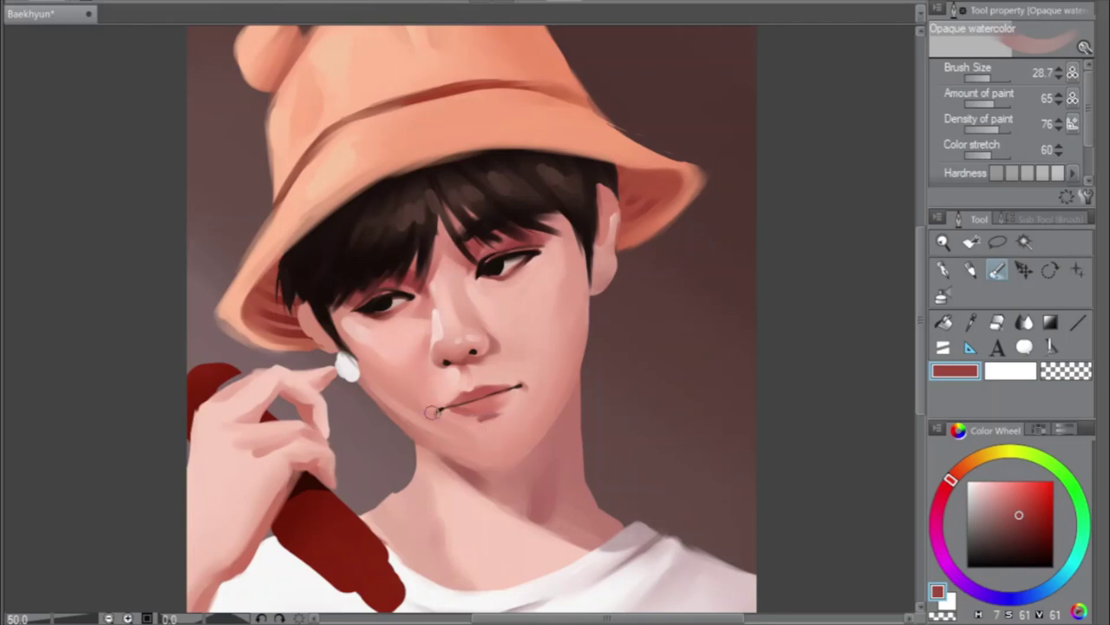
pyautogui.press('h')
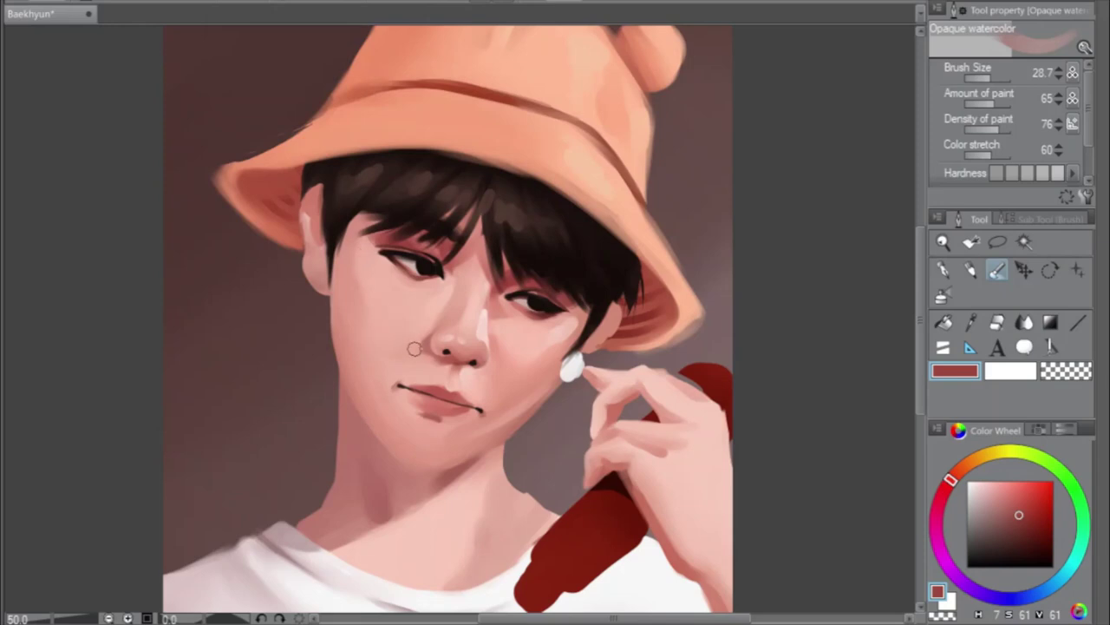
# Refine the lower lip and mouth line at brush sizes 8.5 and 43.0 in H 7, S 61, V 61
pyautogui.moveTo(993, 79); pyautogui.dragTo(996, 81)
pyautogui.moveTo(992, 82); pyautogui.dragTo(984, 83)
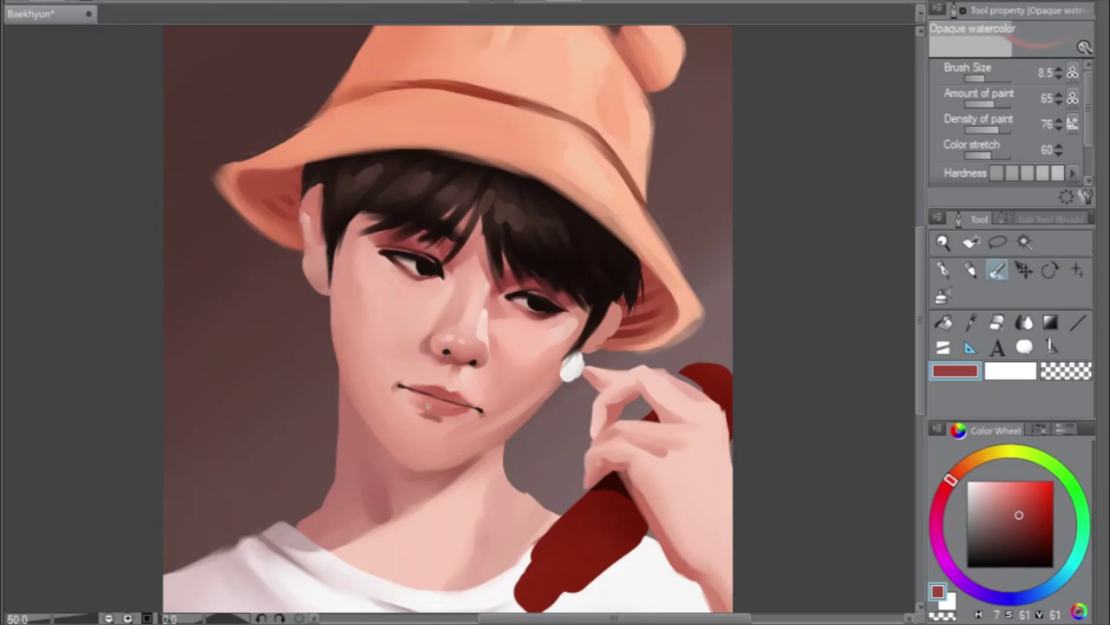
pyautogui.press('h')
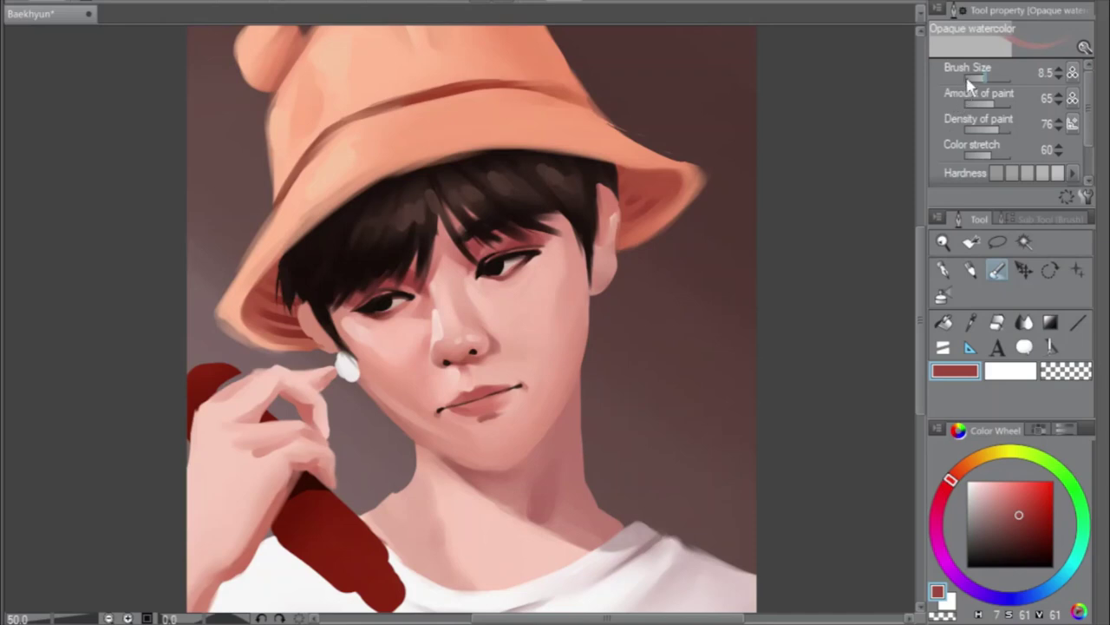
pyautogui.click(993, 78)
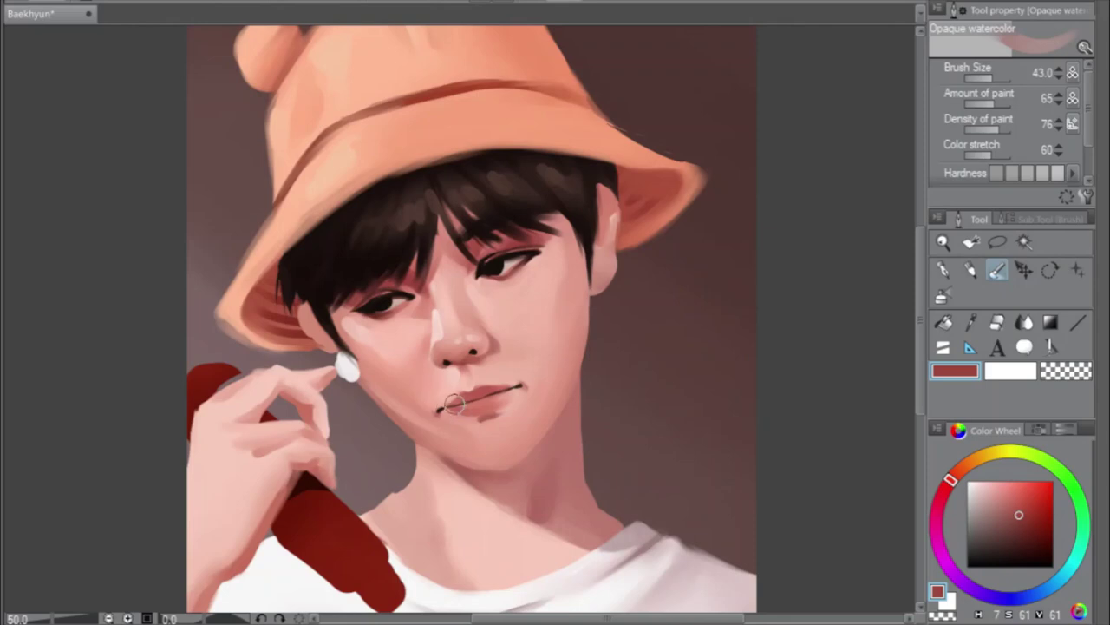
# Touch up the facial skin beside the nose and around the eyes at brush size 12.8, using sampled tone H 11, S 41, V 90
pyautogui.scroll(1, 453, 403)
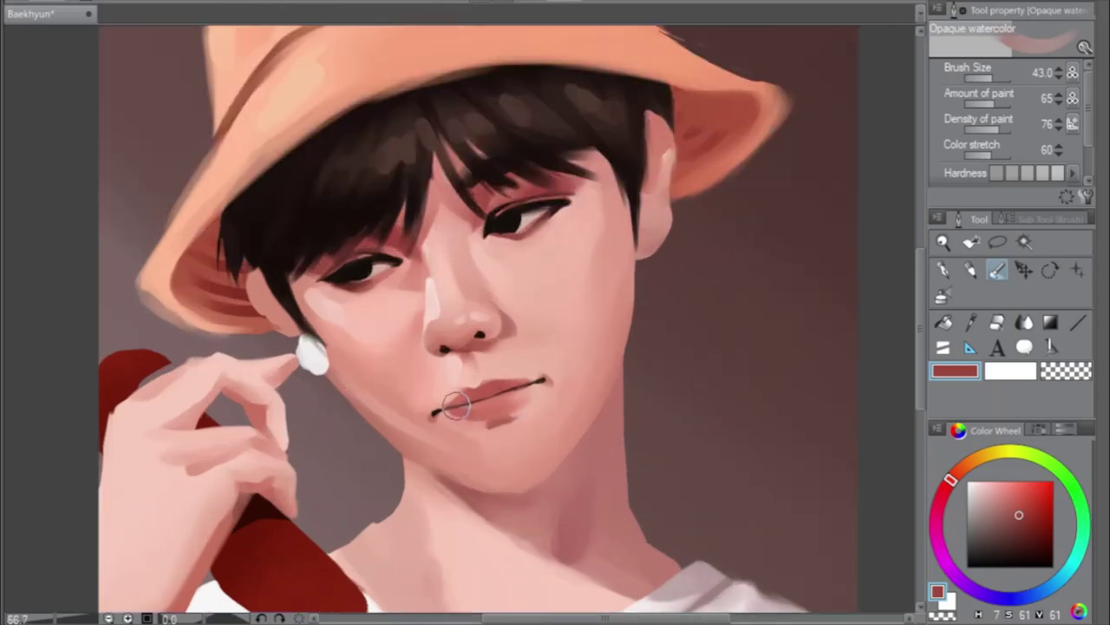
pyautogui.click(986, 77)
pyautogui.click(988, 77)
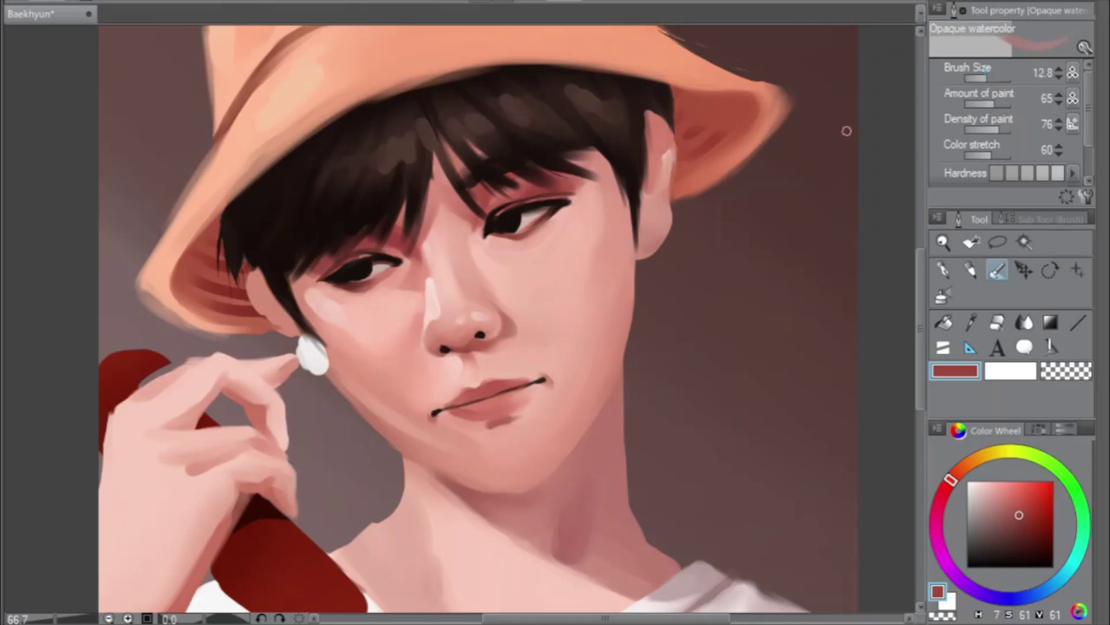
pyautogui.keyDown('alt'); pyautogui.click(417, 324); pyautogui.keyUp('alt')
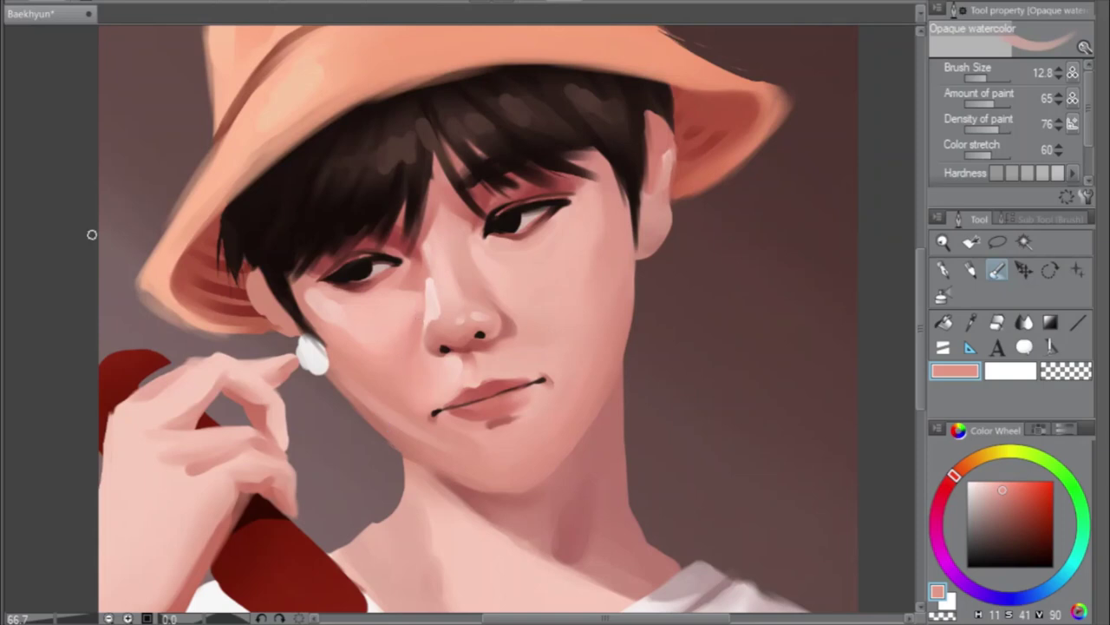
pyautogui.press('h')
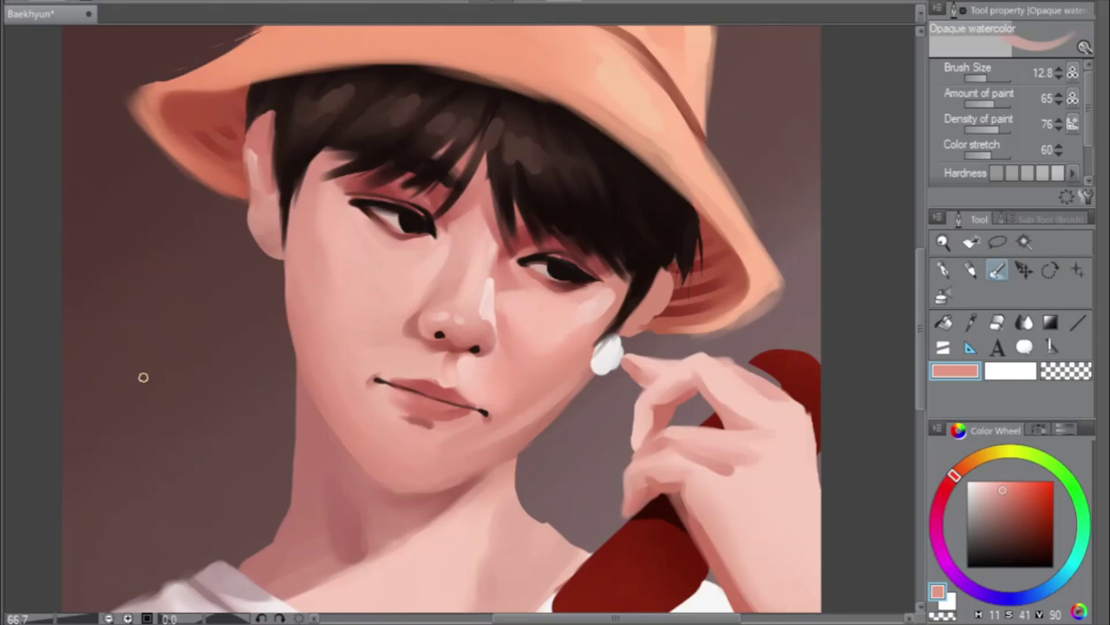
pyautogui.click(998, 323)
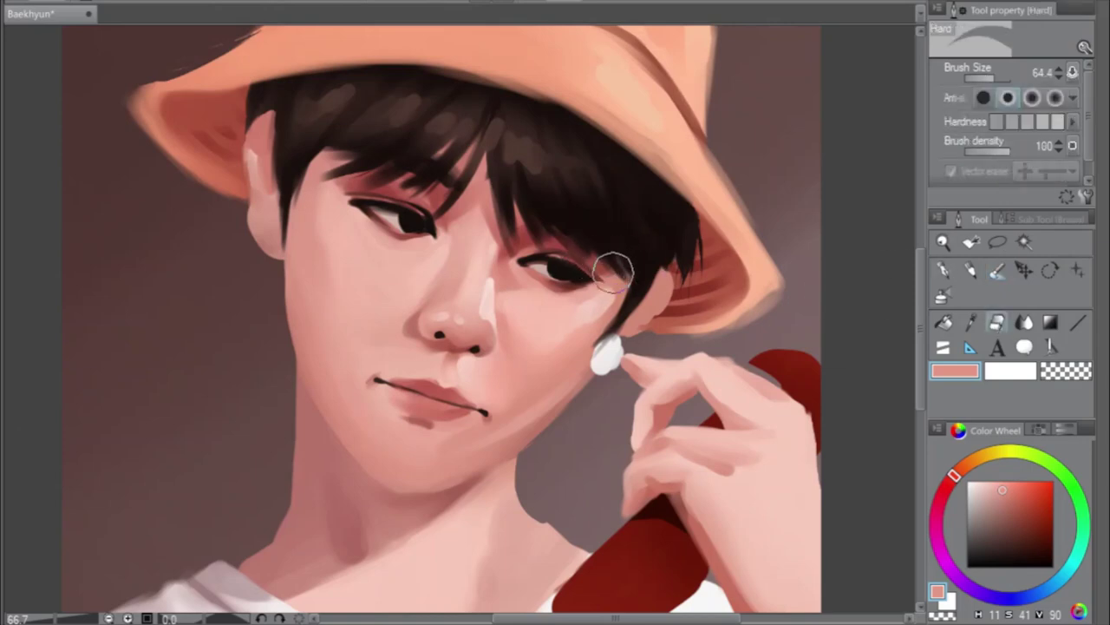
pyautogui.click(997, 270)
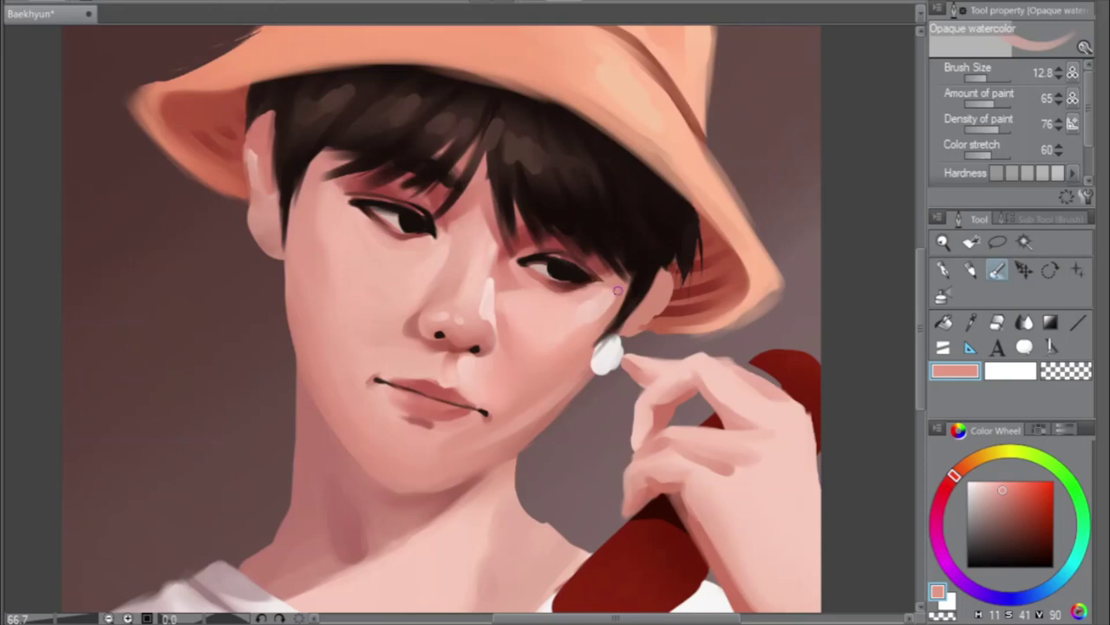
pyautogui.press('h')
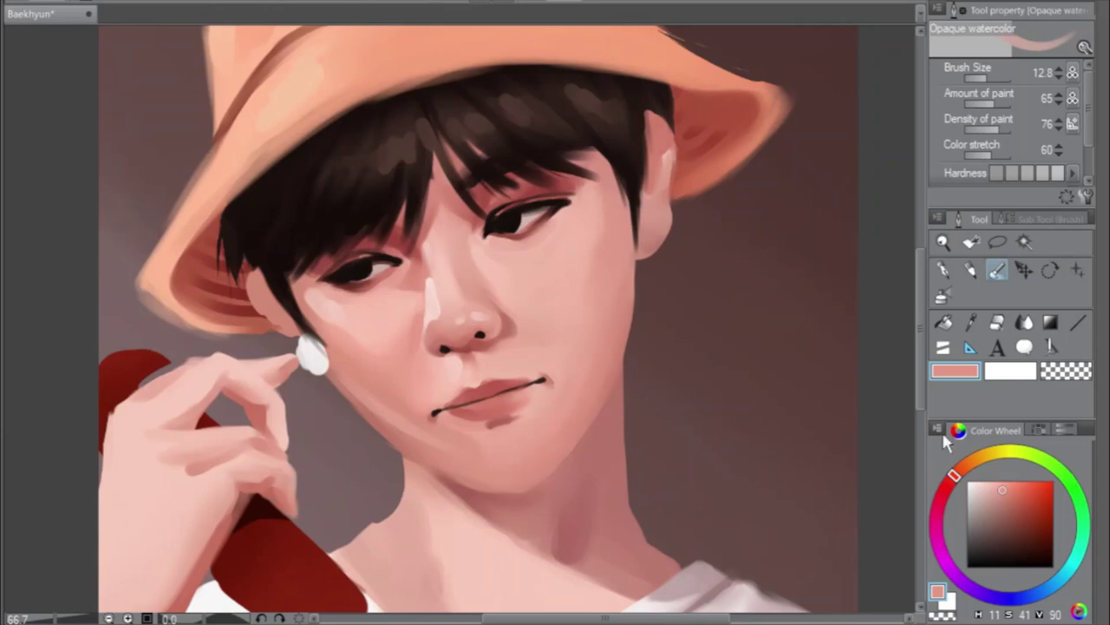
# Add small white catchlights to both eyes in H 11, S 0, V 100, using Opaque watercolor and the G-pen at size 12.8
pyautogui.click(968, 480)
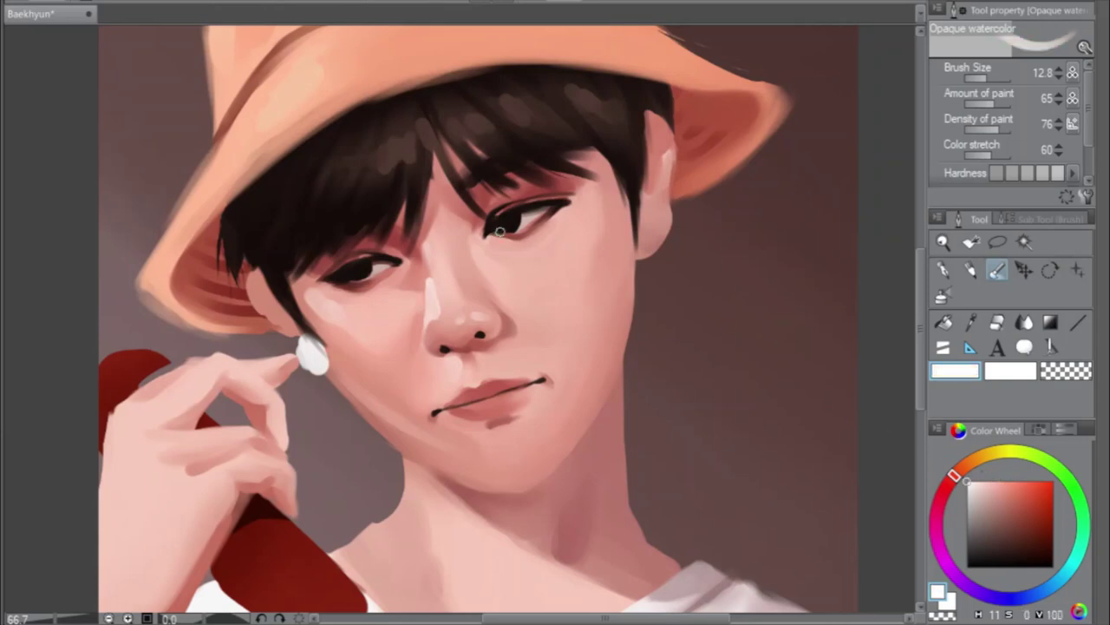
pyautogui.click(520, 222)
pyautogui.click(943, 270)
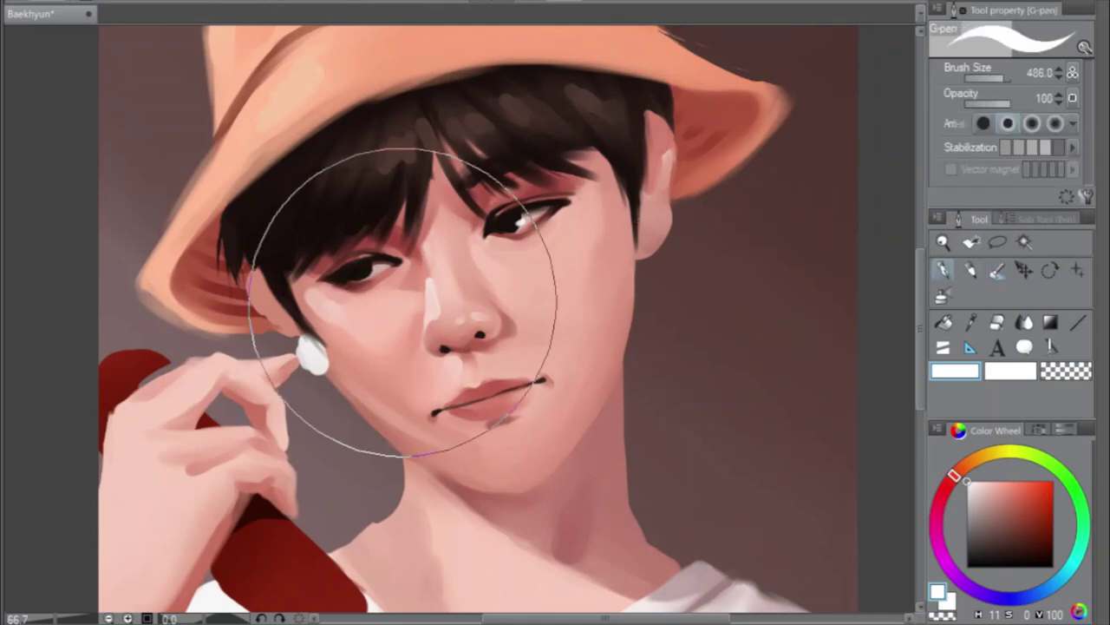
pyautogui.moveTo(1002, 77); pyautogui.dragTo(986, 75)
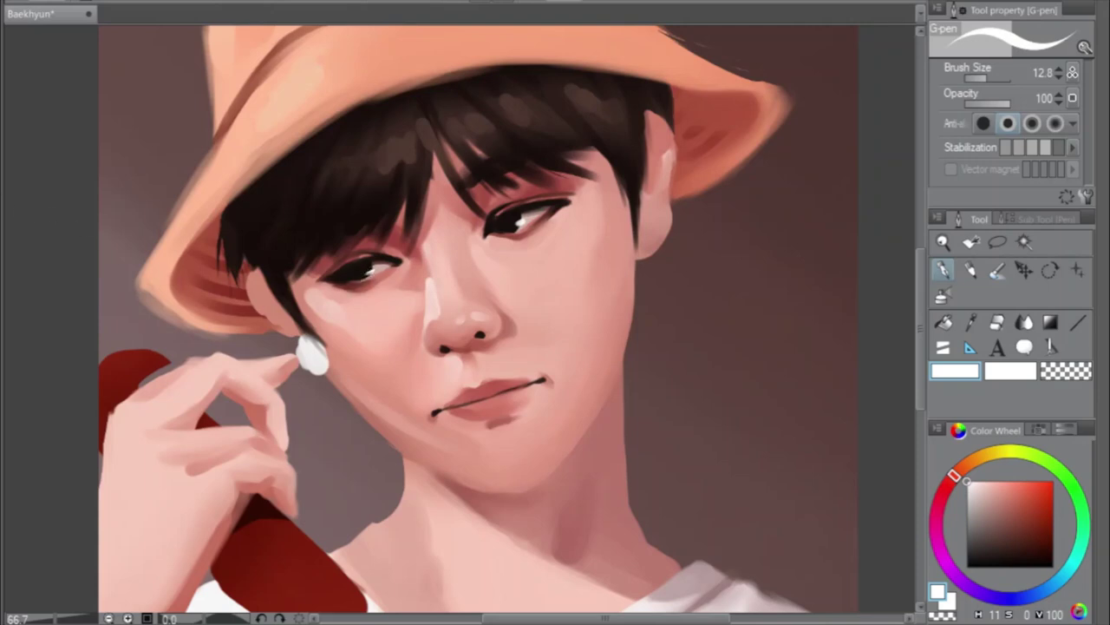
# Paint small white highlights on the nose tip and lower lip with the Opaque watercolor brush at size 12.8, checking the mirrored view
pyautogui.press('h')
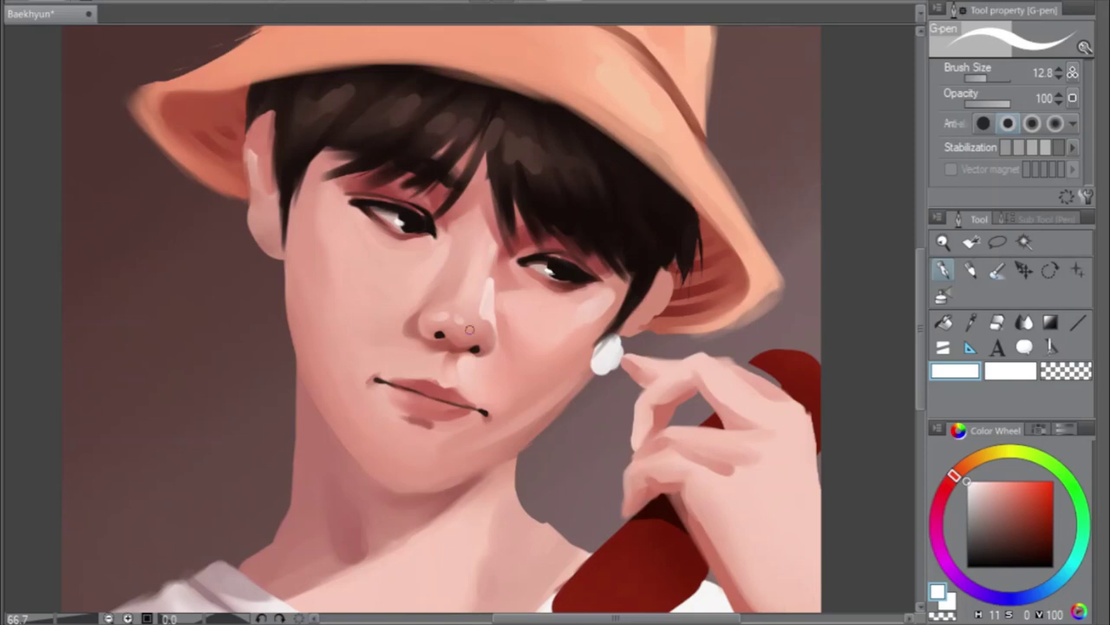
pyautogui.click(998, 270)
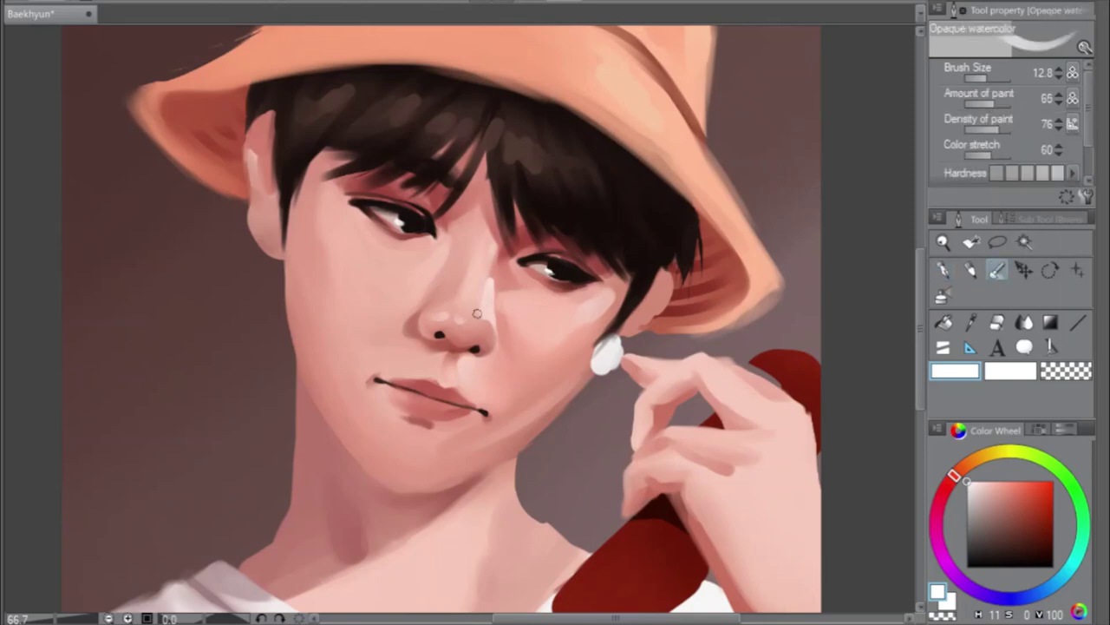
pyautogui.moveTo(449, 312); pyautogui.dragTo(440, 316)
pyautogui.moveTo(439, 407); pyautogui.dragTo(421, 410)
pyautogui.press('h')
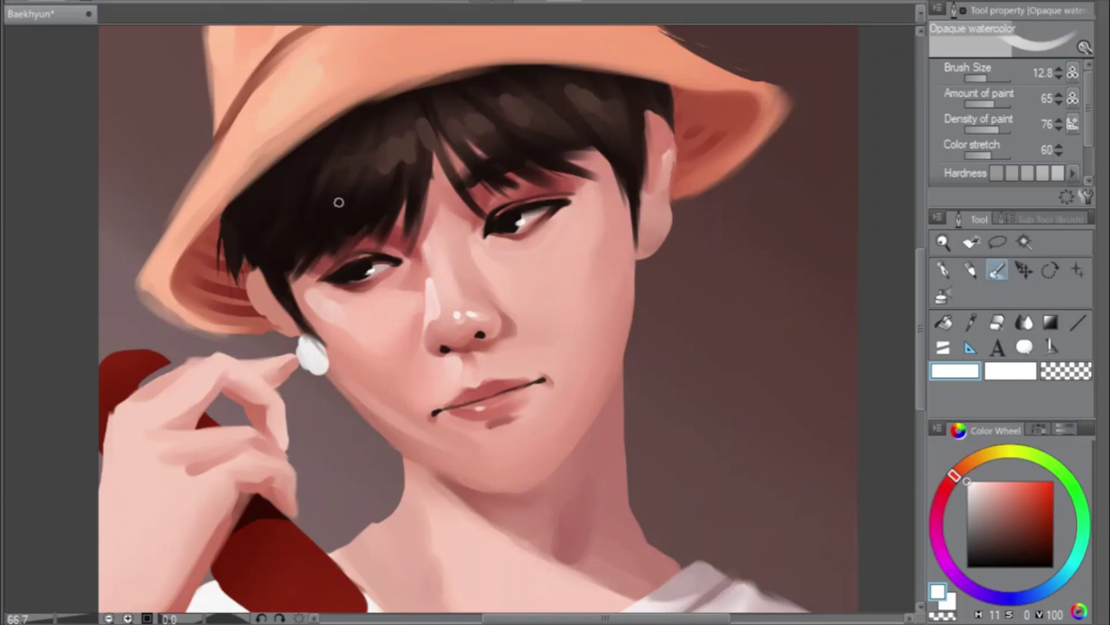
# Shade and blend the fringe strands at brush size 12.8 in sampled darks H 11, S 46, V 9 and H 14, S 39, V 17, plus brown H 15, S 38, V 32
pyautogui.keyDown('alt'); pyautogui.click(258, 213); pyautogui.keyUp('alt')
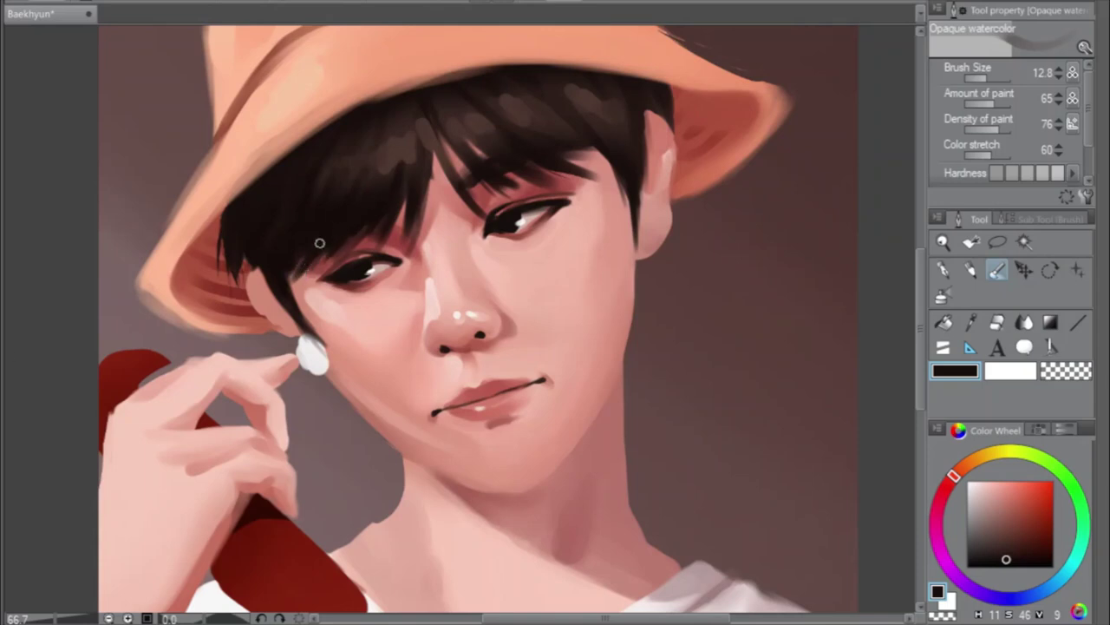
pyautogui.keyDown('alt'); pyautogui.click(325, 176); pyautogui.keyUp('alt')
pyautogui.keyDown('alt'); pyautogui.click(327, 174); pyautogui.keyUp('alt')
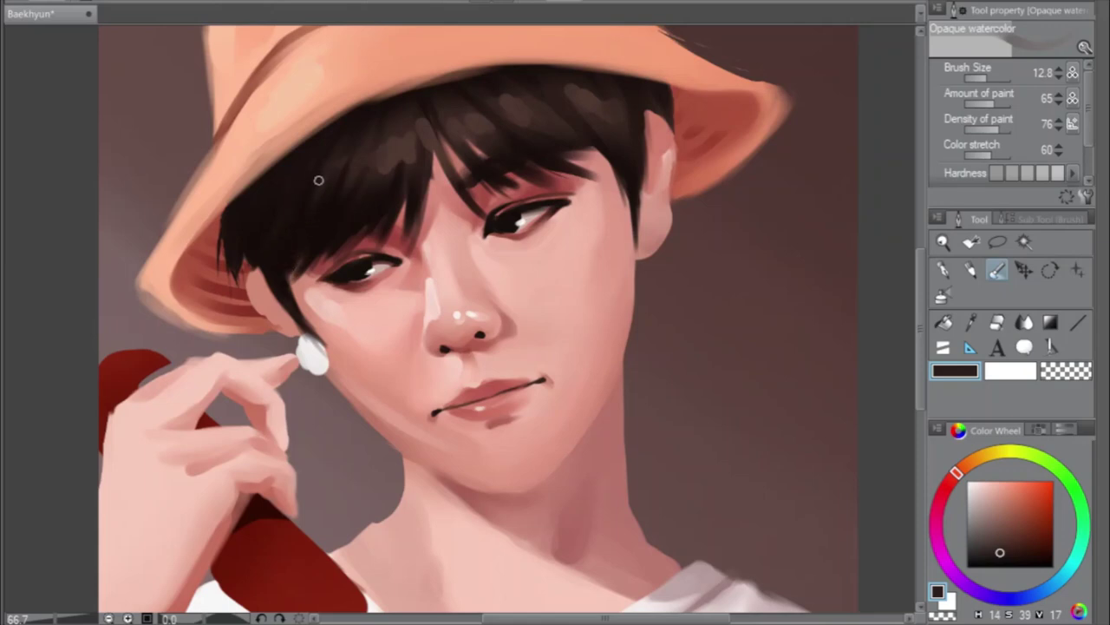
pyautogui.keyDown('alt'); pyautogui.click(398, 150); pyautogui.keyUp('alt')
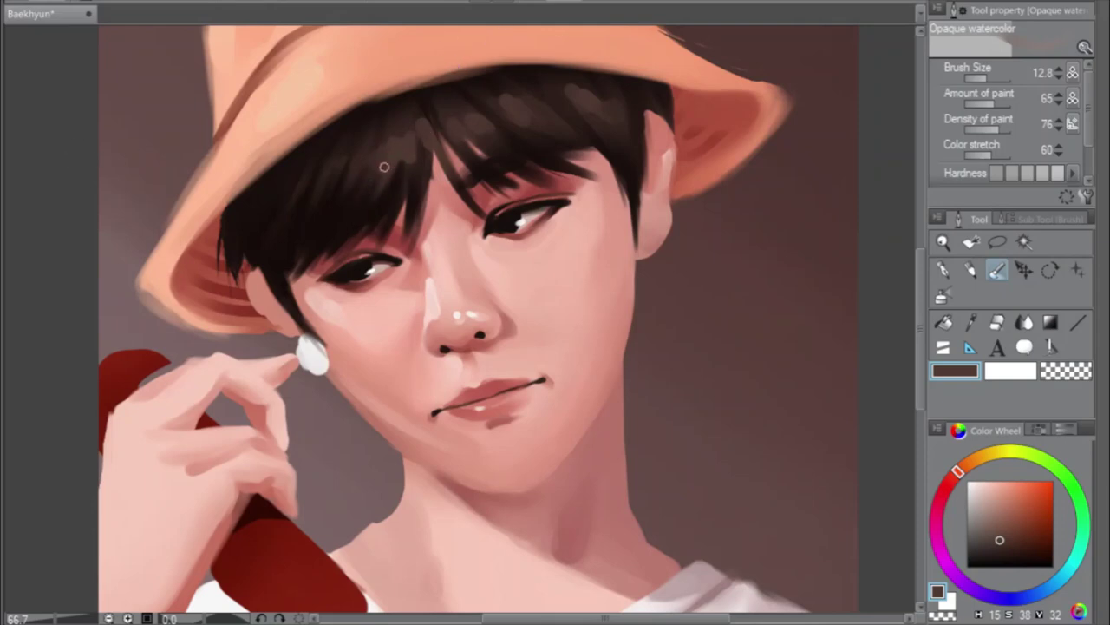
pyautogui.keyDown('alt'); pyautogui.click(357, 205); pyautogui.keyUp('alt')
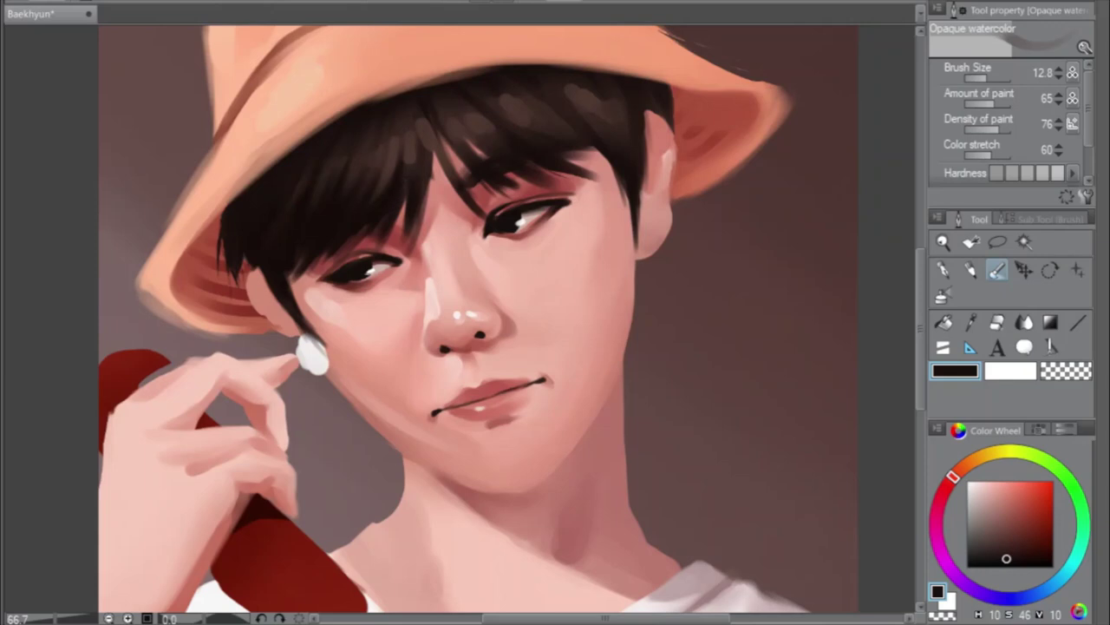
# Blend the light patches of the fringe into finer strands with the dark brown Opaque watercolor brush, checking the portrait mirrored
pyautogui.press('h')
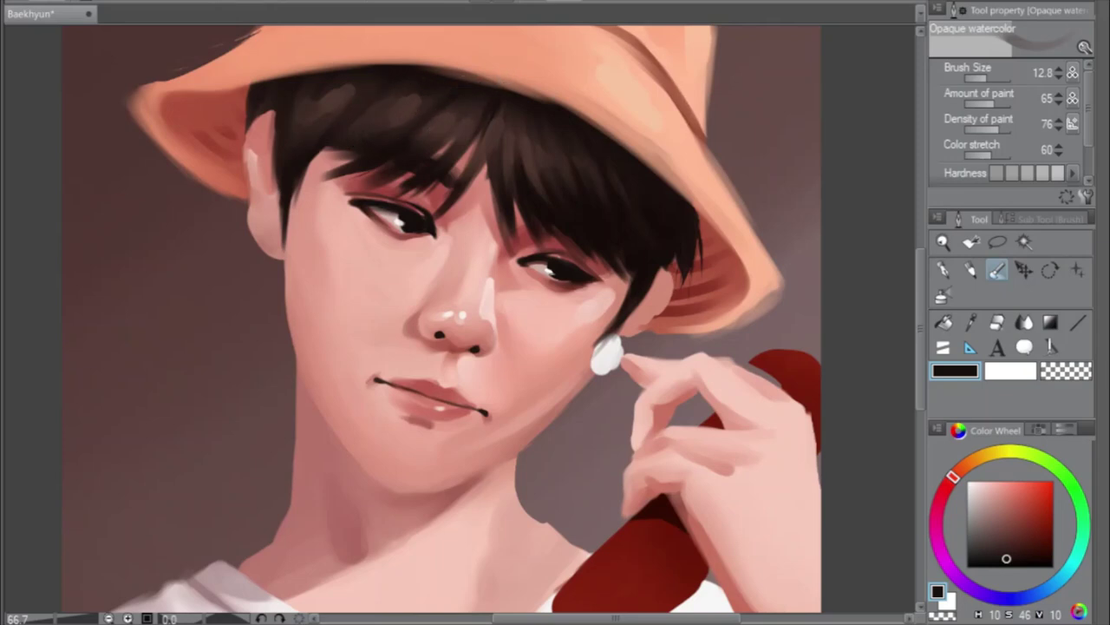
pyautogui.press('h')
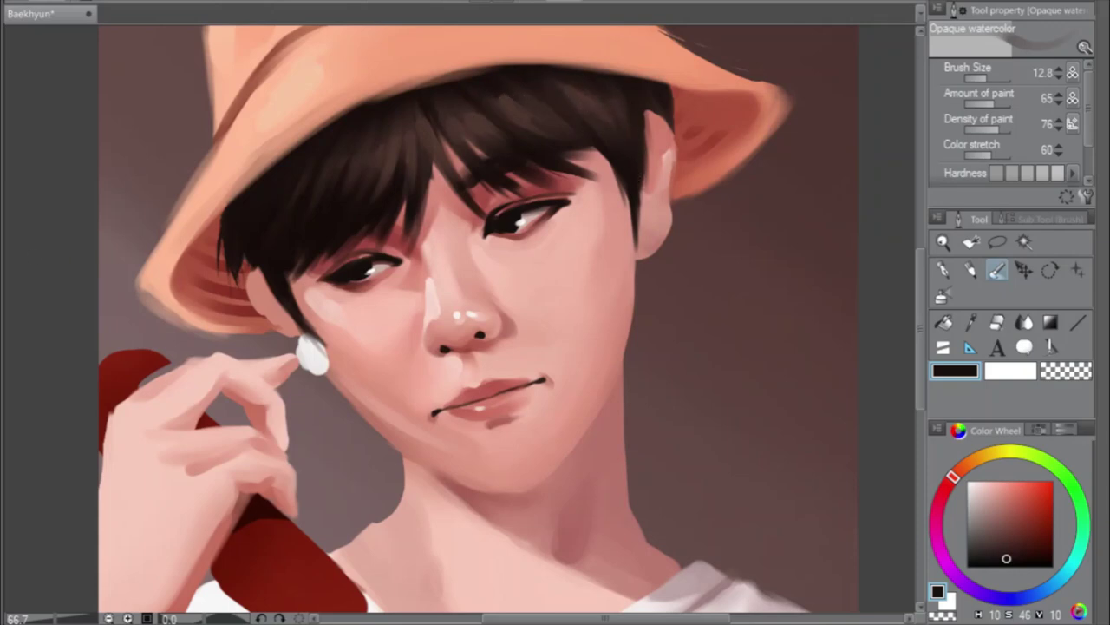
pyautogui.press('h')
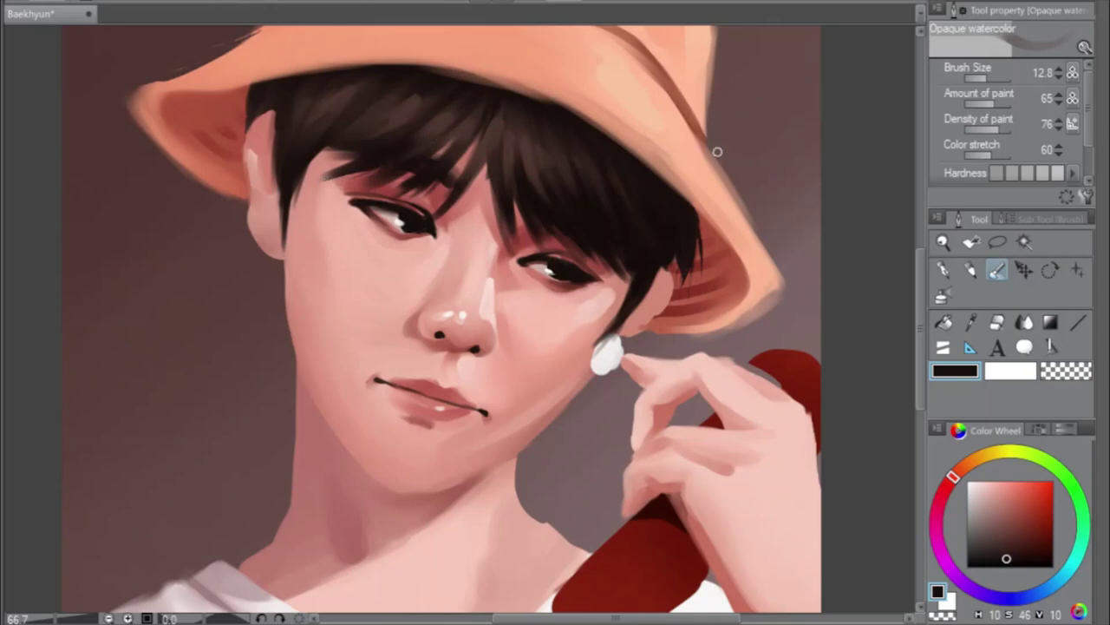
# Clean up the hair edge beside the ear with the Hard eraser at size 8.5, and return to the Opaque watercolor brush
pyautogui.click(996, 324)
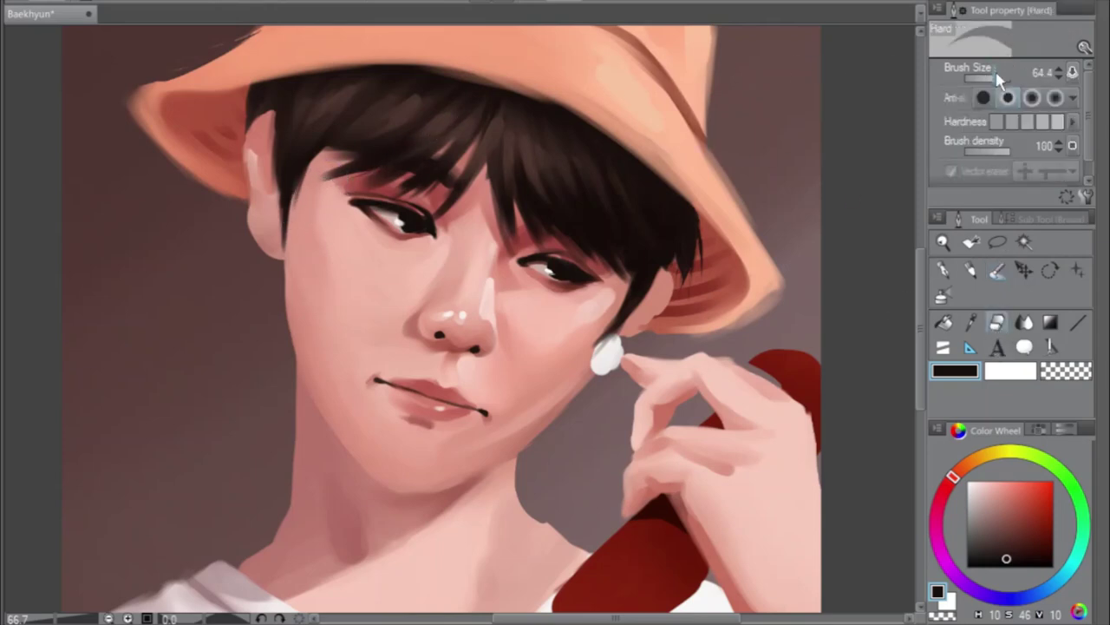
pyautogui.moveTo(999, 78); pyautogui.dragTo(986, 80)
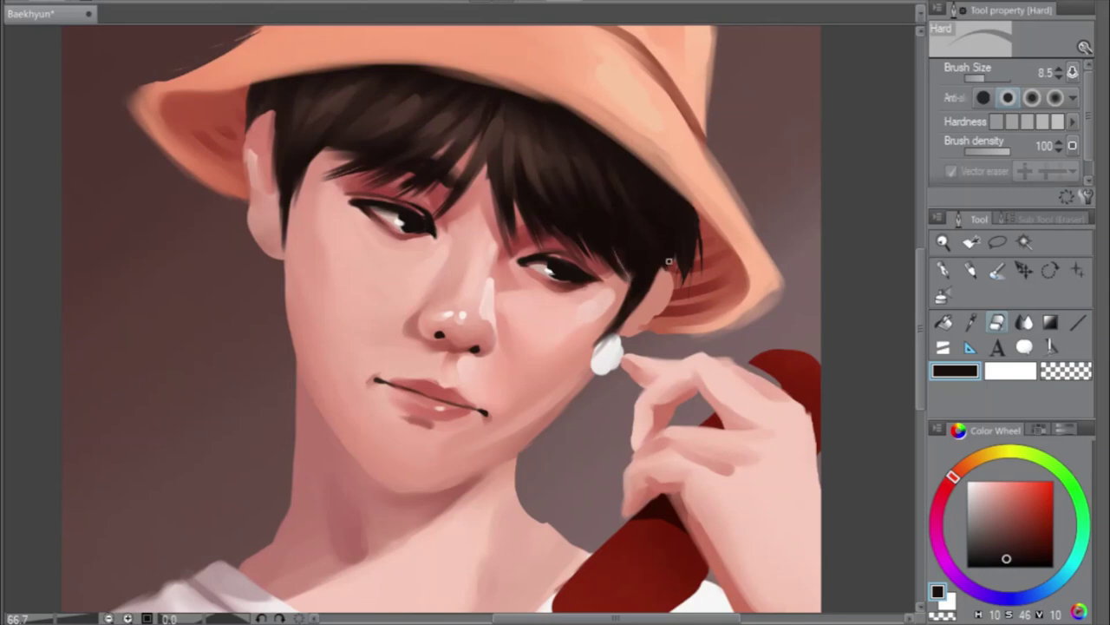
pyautogui.click(998, 272)
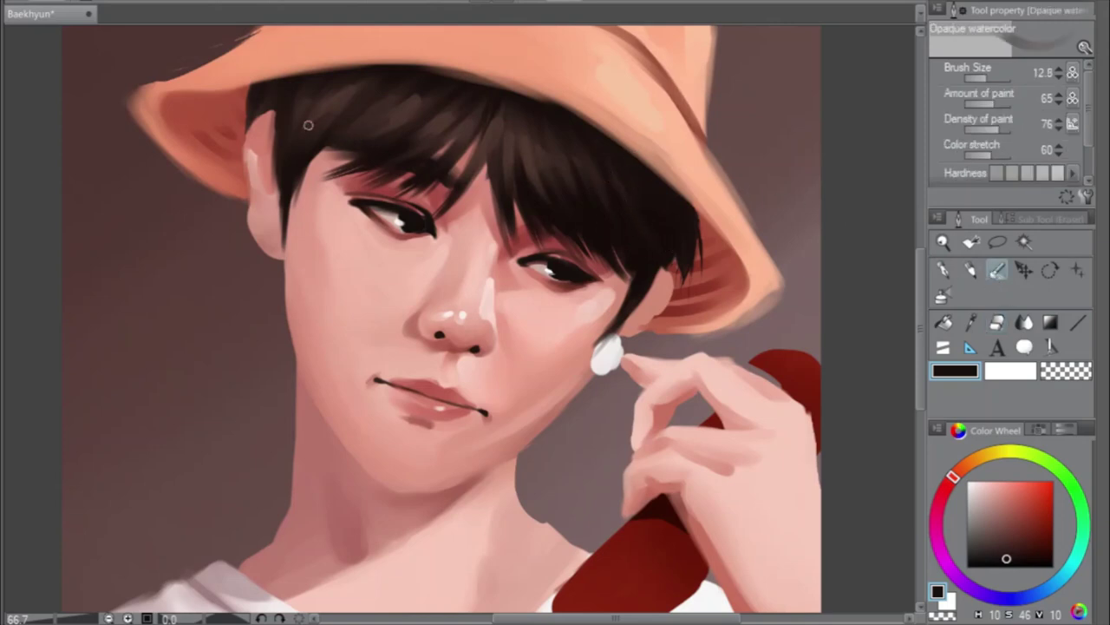
# Paint smoother strands across the fringe with brown and near-black tones sampled from the hair, at brush size 12.8
pyautogui.keyDown('alt'); pyautogui.click(404, 116); pyautogui.keyUp('alt')
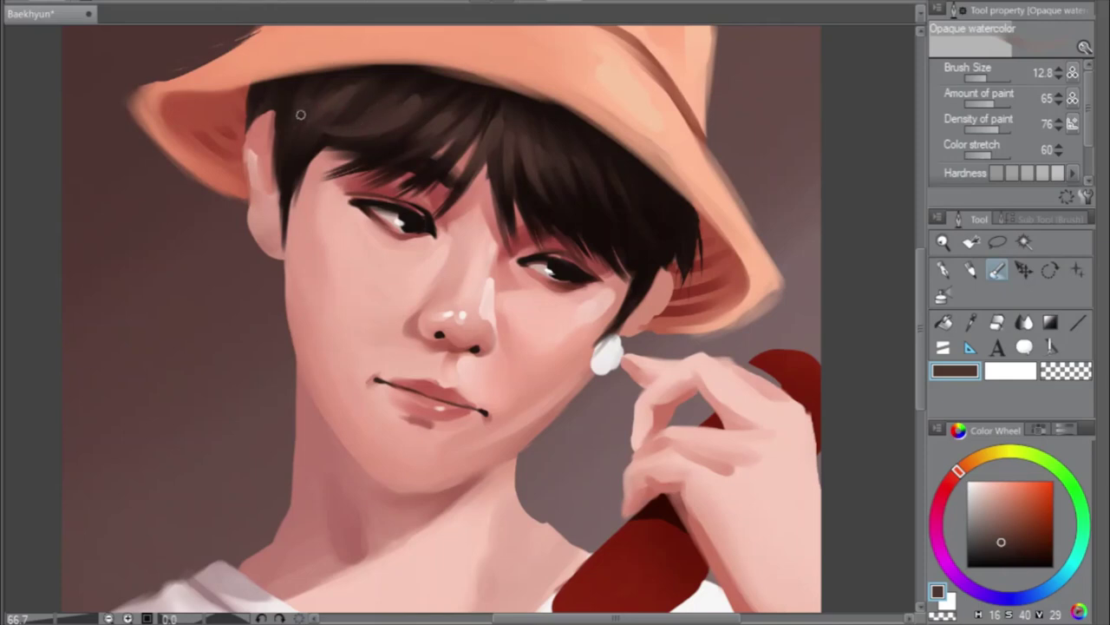
pyautogui.keyDown('alt'); pyautogui.click(339, 97); pyautogui.keyUp('alt')
pyautogui.keyDown('alt'); pyautogui.click(338, 98); pyautogui.keyUp('alt')
pyautogui.press('h')
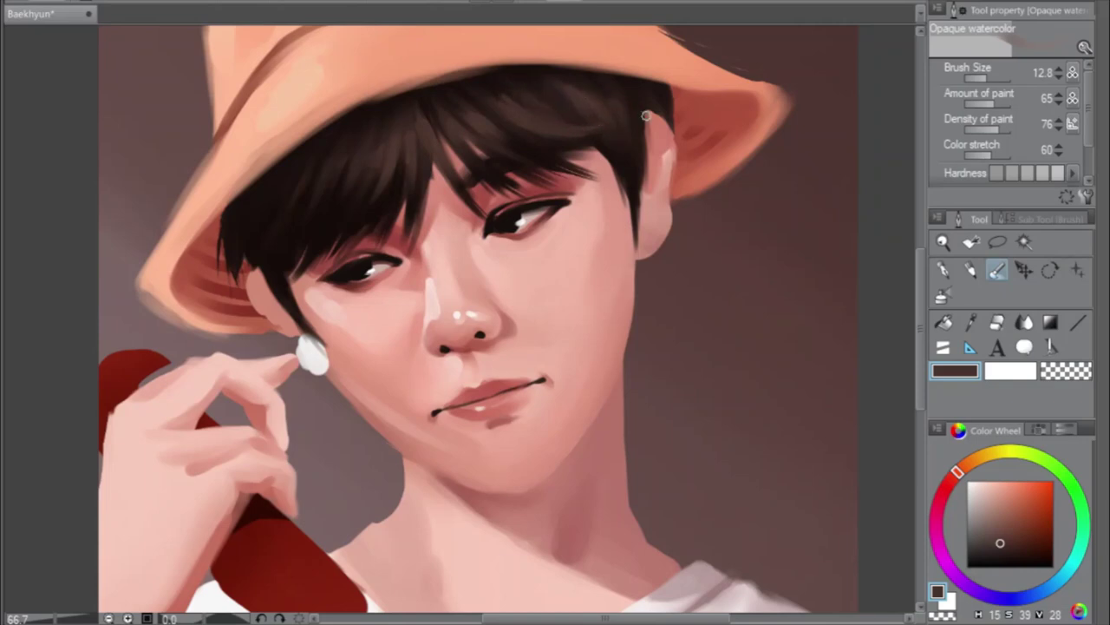
pyautogui.keyDown('alt'); pyautogui.click(430, 135); pyautogui.keyUp('alt')
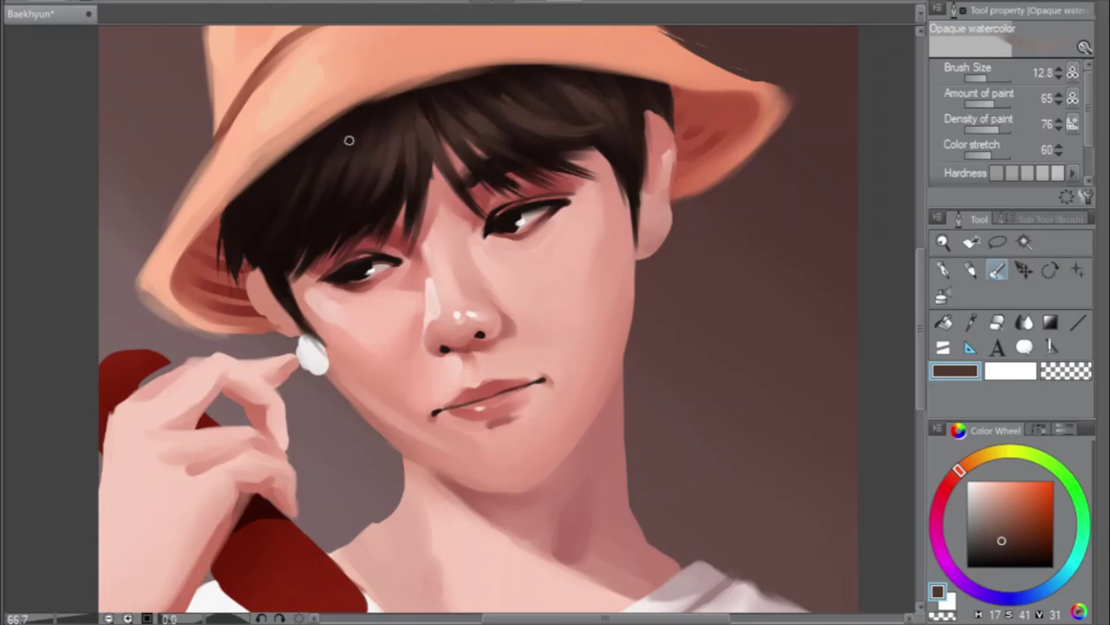
pyautogui.keyDown('alt'); pyautogui.click(265, 228); pyautogui.keyUp('alt')
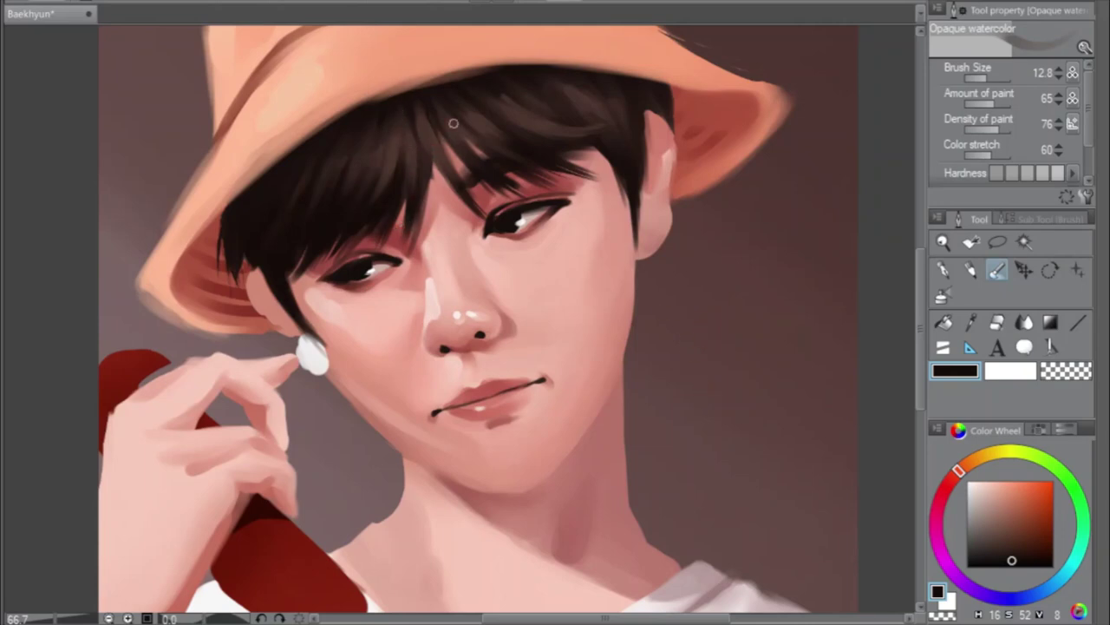
# Paint thin light pink highlight strands (H 16, S 17, V 86) over the fringe at brush size 5.7
pyautogui.moveTo(1015, 516); pyautogui.dragTo(981, 493)
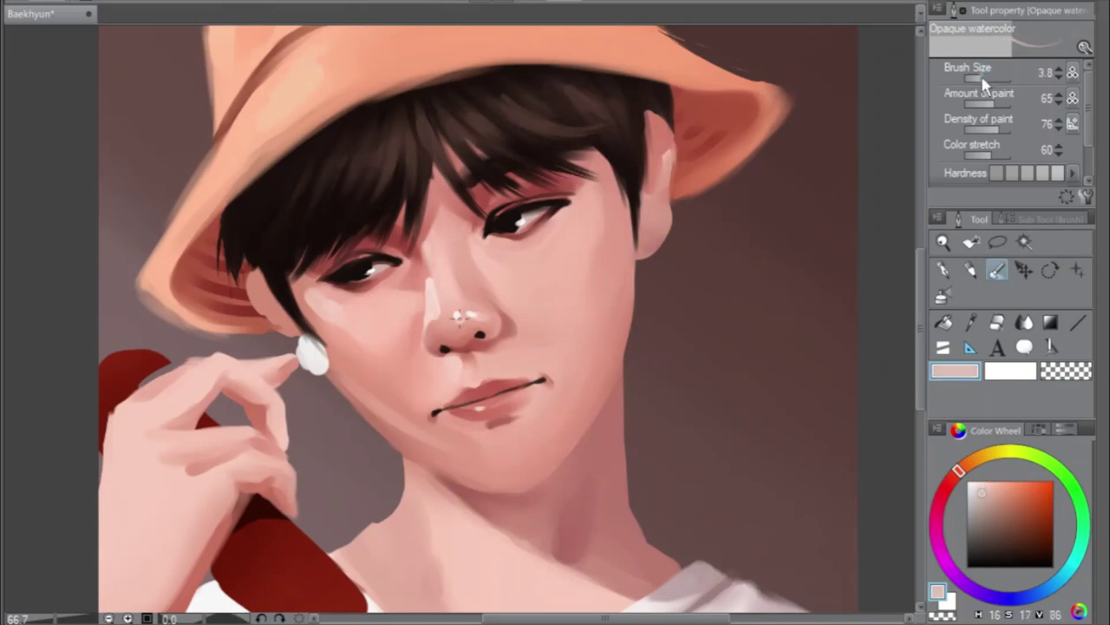
pyautogui.moveTo(985, 79); pyautogui.dragTo(986, 81)
pyautogui.press('h')
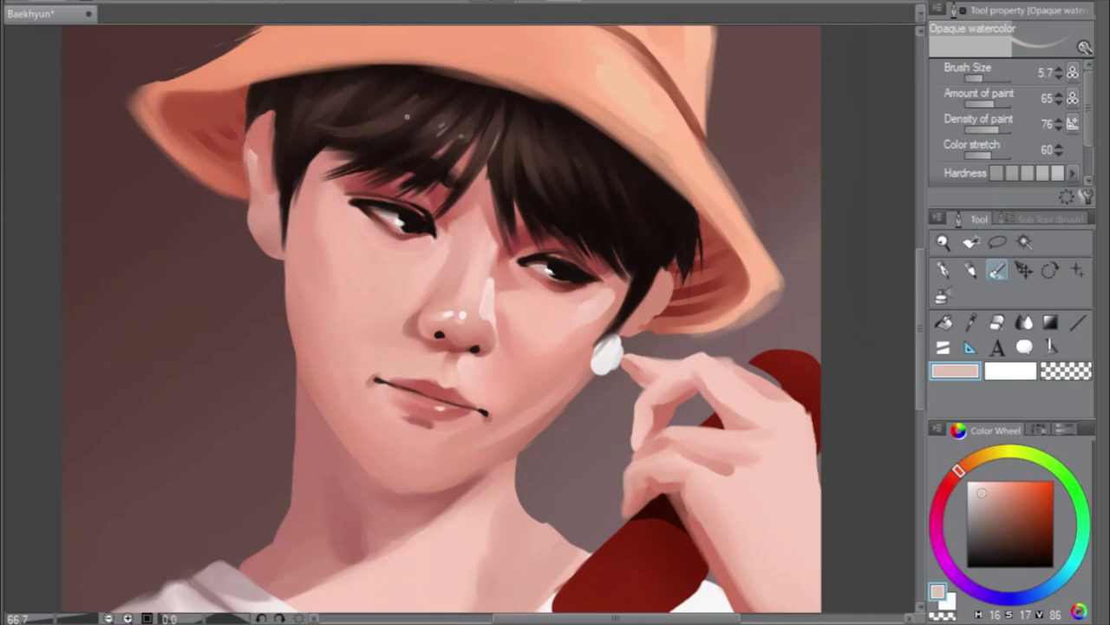
pyautogui.moveTo(415, 111); pyautogui.dragTo(384, 127)
pyautogui.moveTo(519, 161); pyautogui.dragTo(523, 170)
pyautogui.moveTo(385, 113); pyautogui.dragTo(417, 130)
pyautogui.click(466, 137)
pyautogui.moveTo(462, 130); pyautogui.dragTo(425, 151)
pyautogui.moveTo(440, 118)
pyautogui.mouseDown()
pyautogui.moveTo(412, 134)
pyautogui.moveTo(362, 137)
pyautogui.moveTo(405, 118)
pyautogui.moveTo(347, 144)
pyautogui.mouseUp()
pyautogui.hotkey('ctrl', 'h')
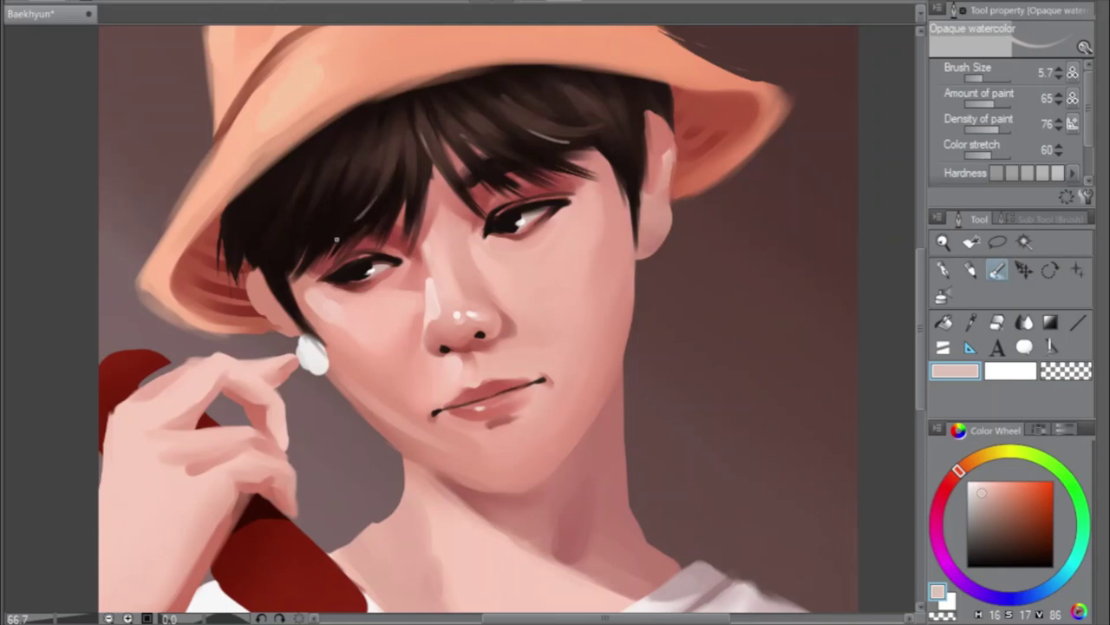
pyautogui.moveTo(378, 198); pyautogui.dragTo(396, 161)
pyautogui.hotkey('ctrl', 'z')
pyautogui.moveTo(416, 144); pyautogui.dragTo(407, 201)
pyautogui.hotkey('ctrl', 'z')
# Add small very pale pink highlights on the eyelid above the eye, and check the face mirrored
pyautogui.click(977, 480)
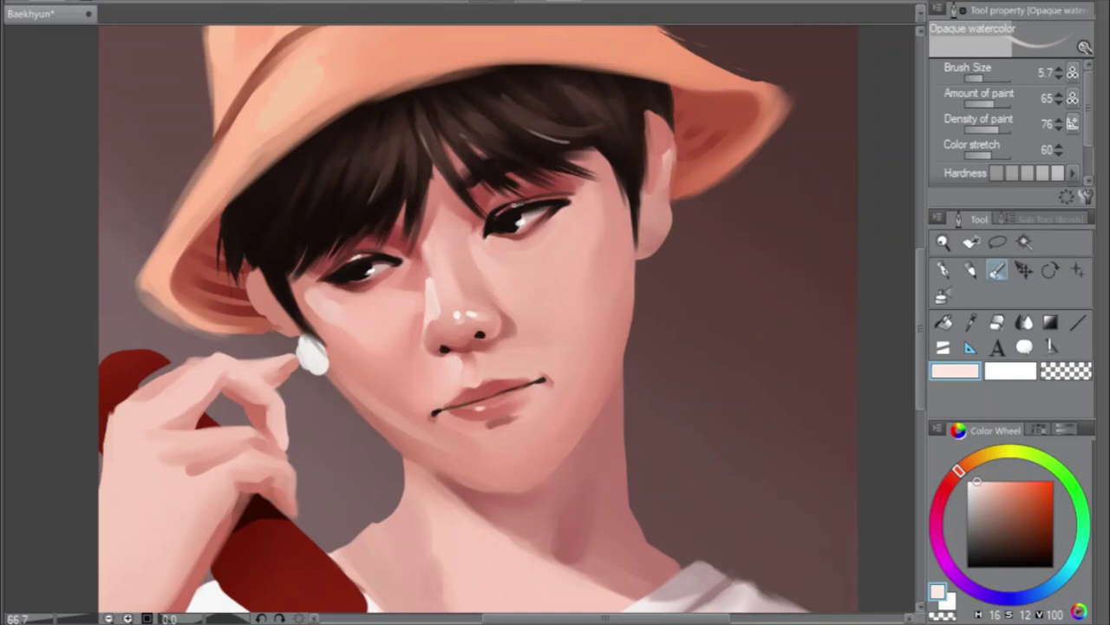
pyautogui.moveTo(517, 203); pyautogui.dragTo(487, 220)
pyautogui.keyDown('alt'); pyautogui.click(438, 303); pyautogui.keyUp('alt')
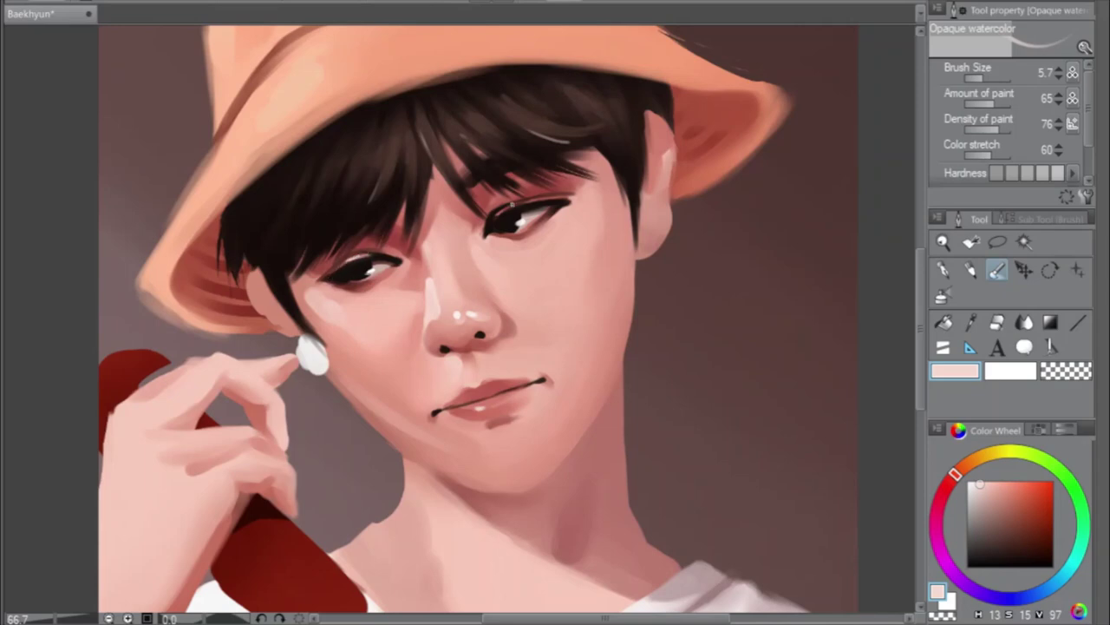
pyautogui.moveTo(512, 205); pyautogui.dragTo(515, 205)
pyautogui.press('h')
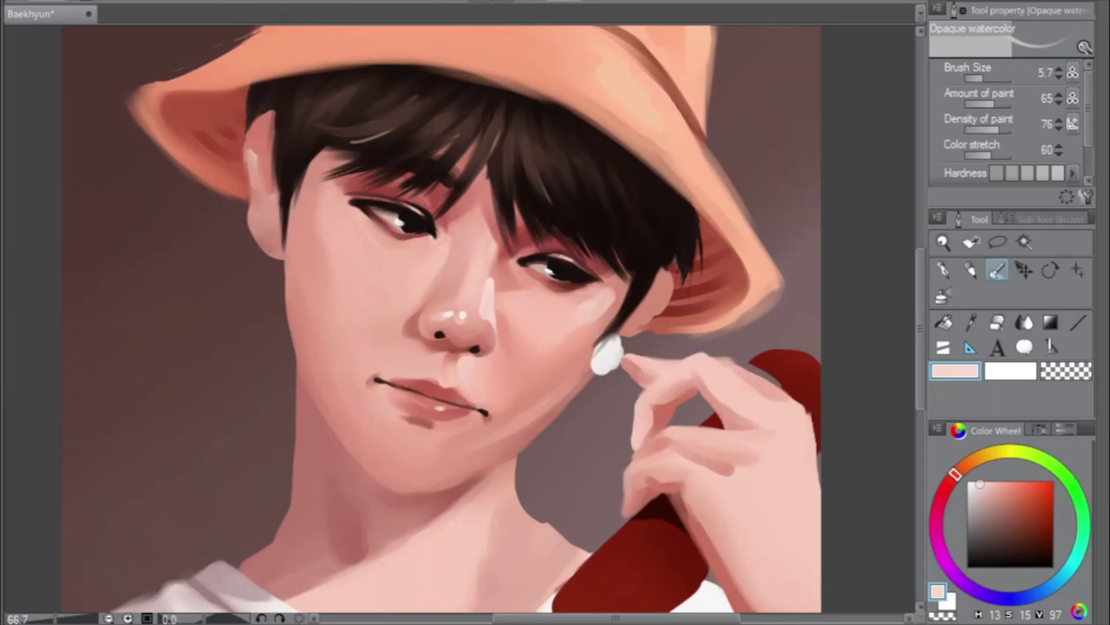
pyautogui.press('h')
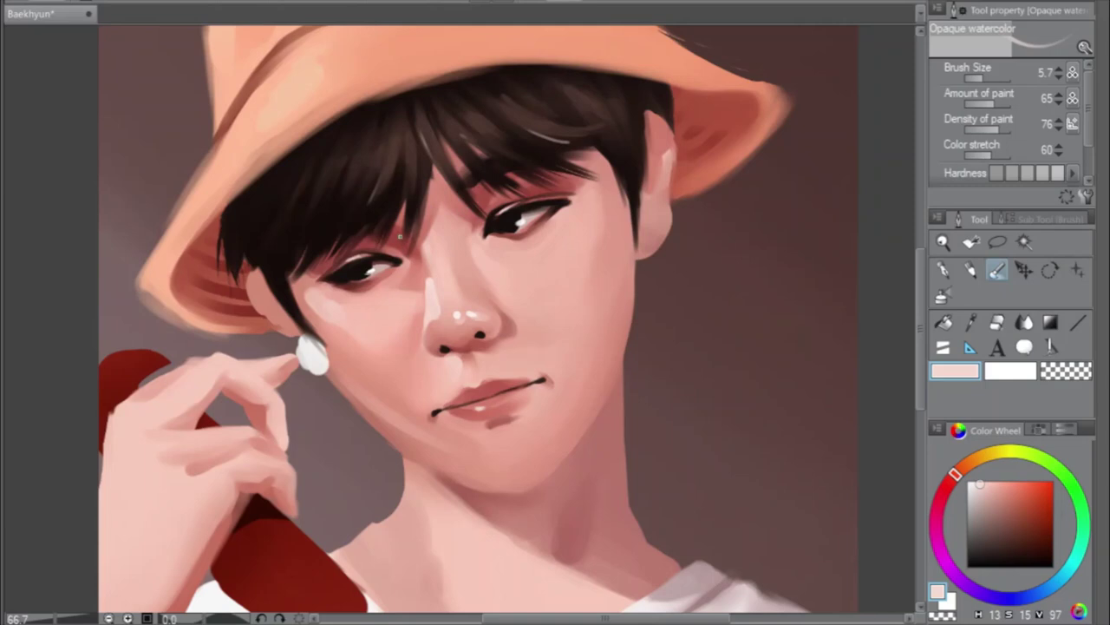
# Refine the shading around the nose with a red sampled from the hat's inner shadow and nose tones, reducing the brush size to 8.5
pyautogui.keyDown('alt'); pyautogui.click(242, 309); pyautogui.keyUp('alt')
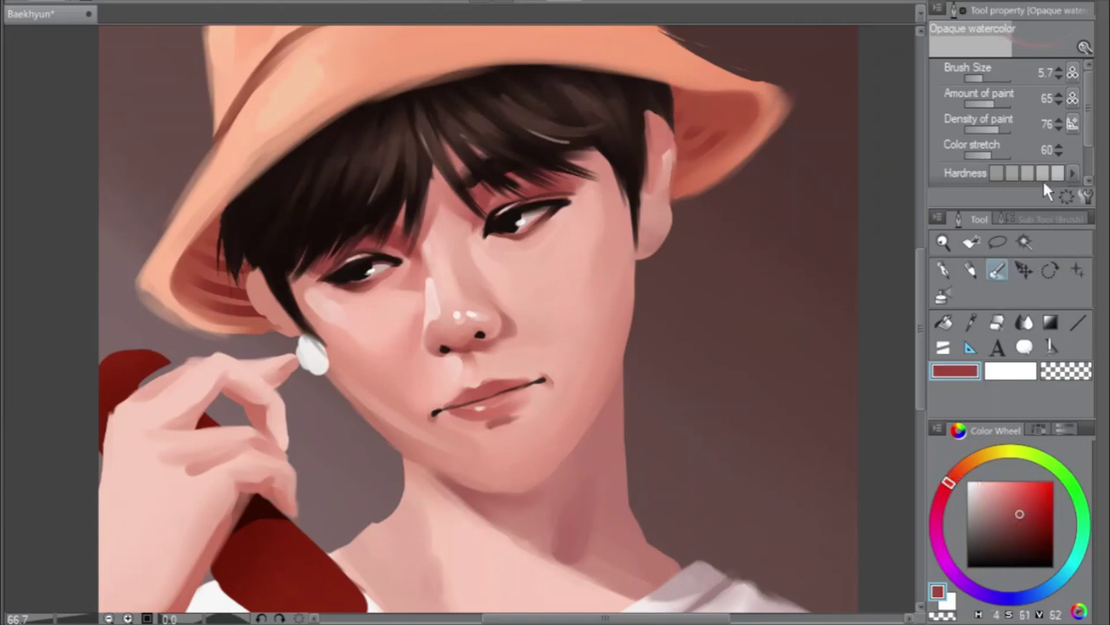
pyautogui.moveTo(985, 79); pyautogui.dragTo(994, 78)
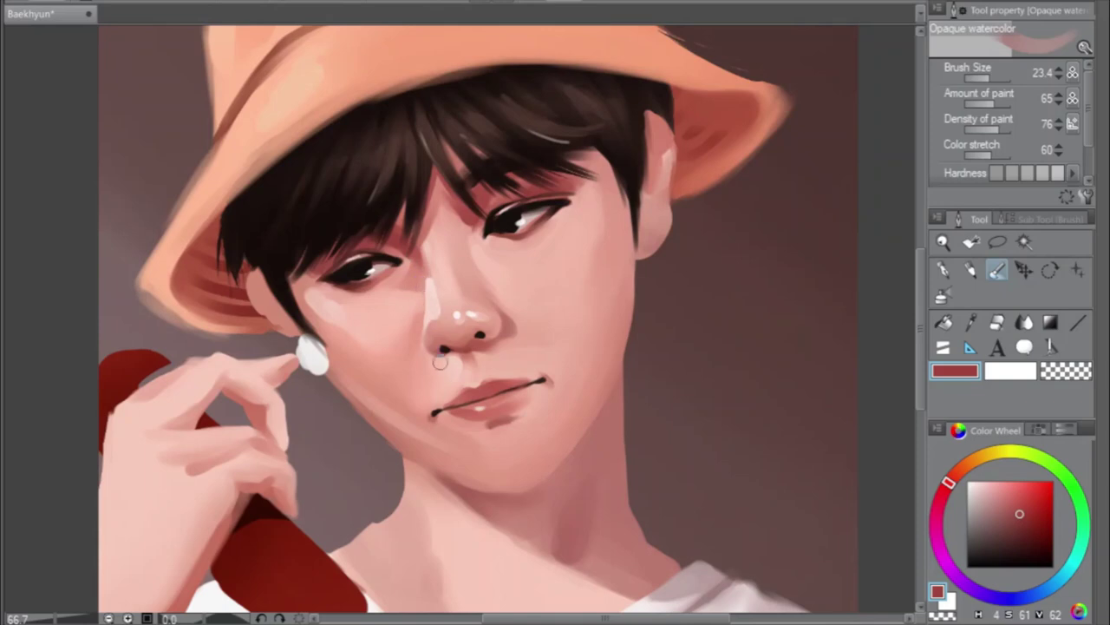
pyautogui.moveTo(989, 77); pyautogui.dragTo(980, 83)
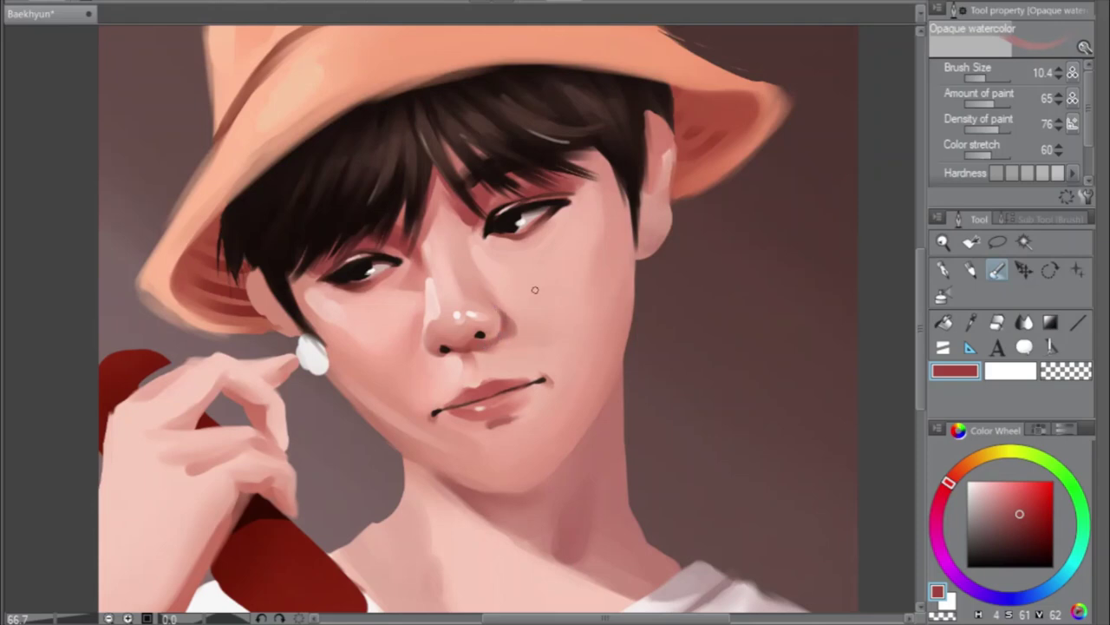
pyautogui.click(987, 78)
pyautogui.keyDown('alt'); pyautogui.click(475, 327); pyautogui.keyUp('alt')
pyautogui.keyDown('alt'); pyautogui.click(469, 335); pyautogui.keyUp('alt')
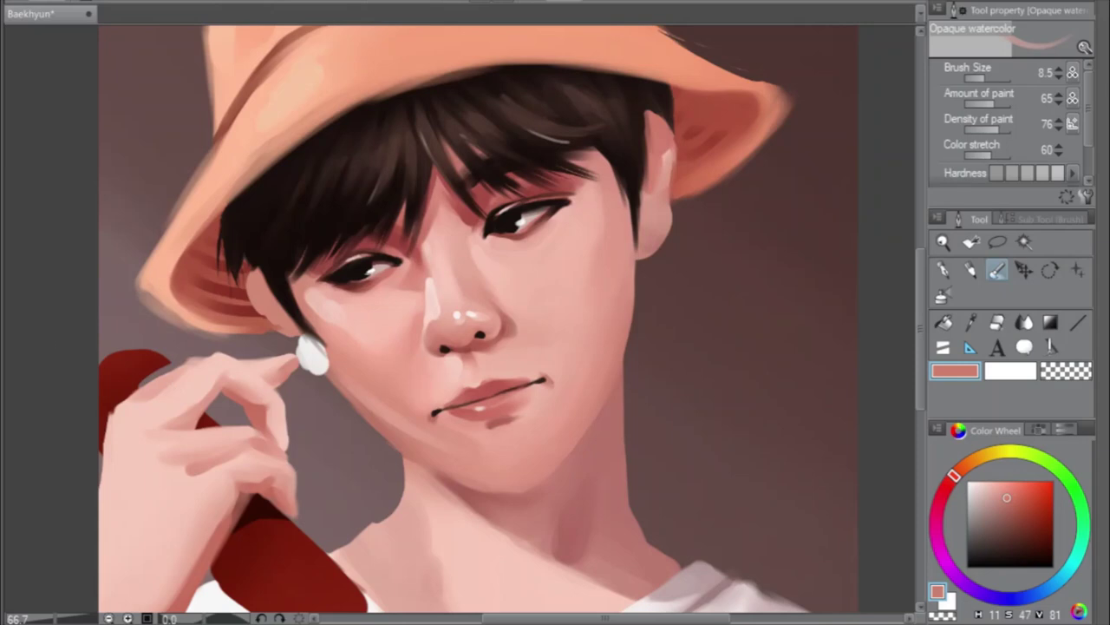
# Darken the jawline where it meets the neck with a muted red-brown (H 5, S 49, V 52)
pyautogui.keyDown('alt'); pyautogui.click(473, 487); pyautogui.keyUp('alt')
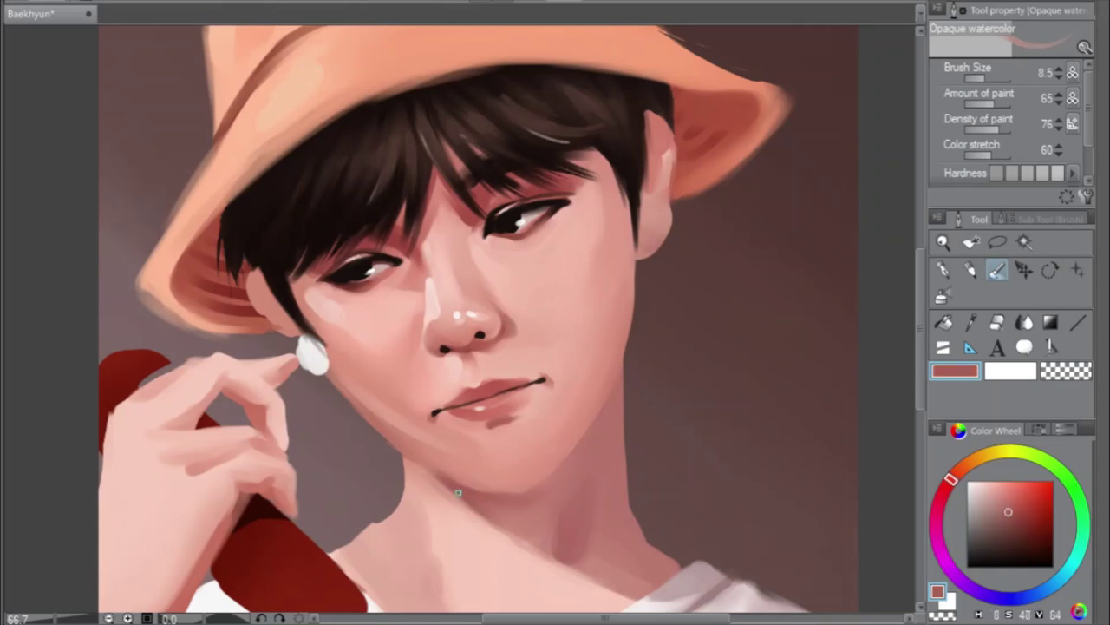
pyautogui.keyDown('alt'); pyautogui.click(742, 393); pyautogui.keyUp('alt')
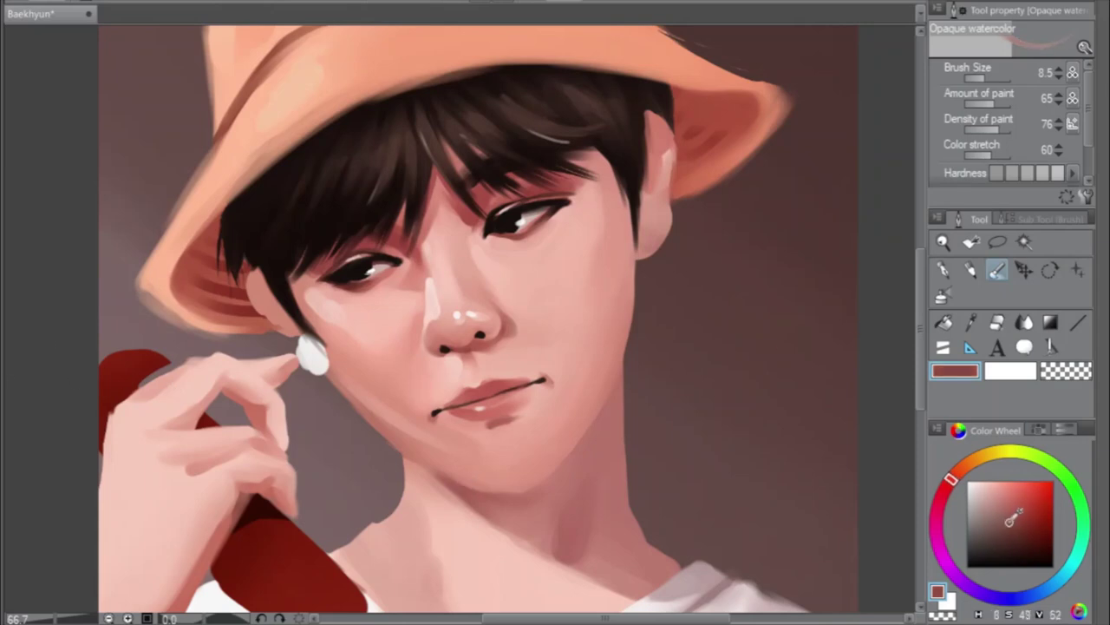
pyautogui.click(951, 480)
pyautogui.moveTo(621, 370); pyautogui.dragTo(592, 413)
pyautogui.moveTo(634, 359); pyautogui.dragTo(612, 397)
# Tidy the skin beneath the lower lip with a light skin tone sampled there, reducing the brush size to 7.0
pyautogui.press('h')
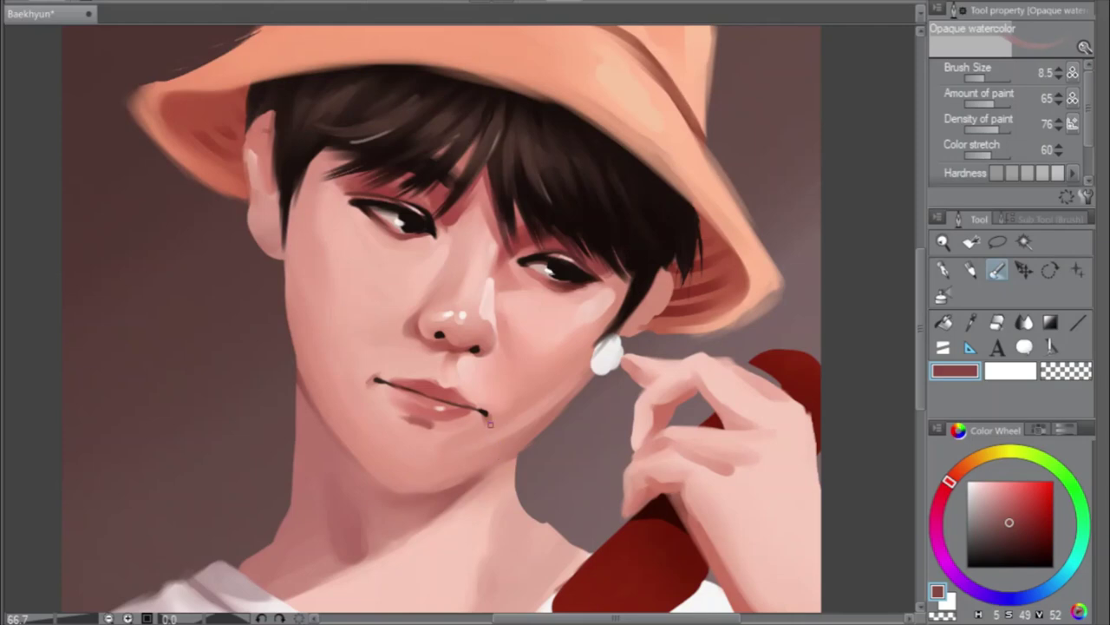
pyautogui.click(996, 76)
pyautogui.keyDown('alt'); pyautogui.click(425, 428); pyautogui.keyUp('alt')
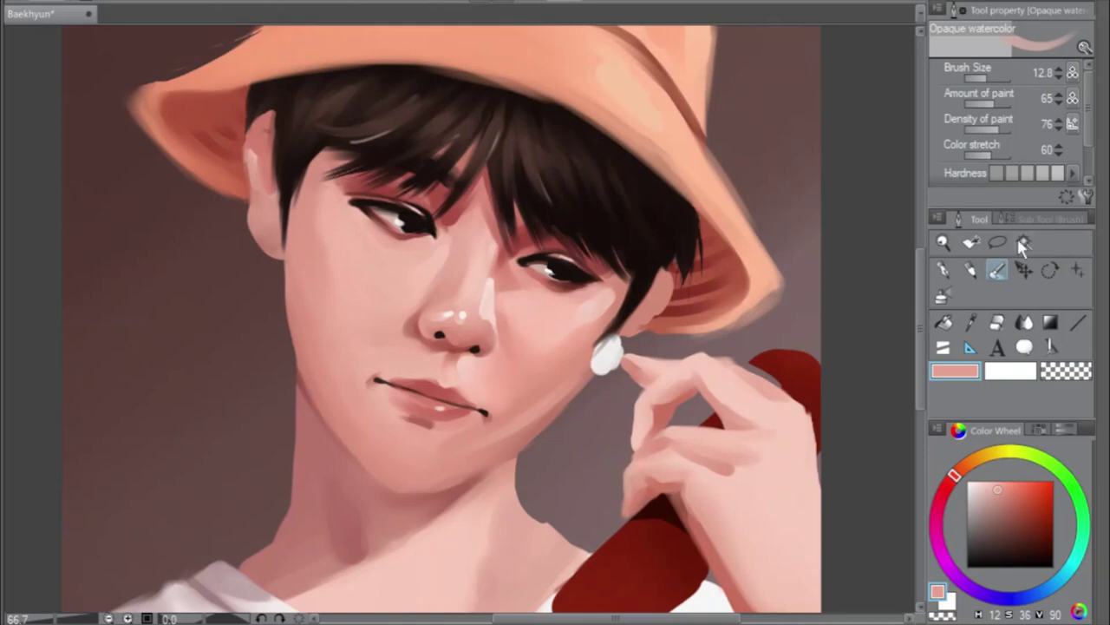
pyautogui.click(986, 78)
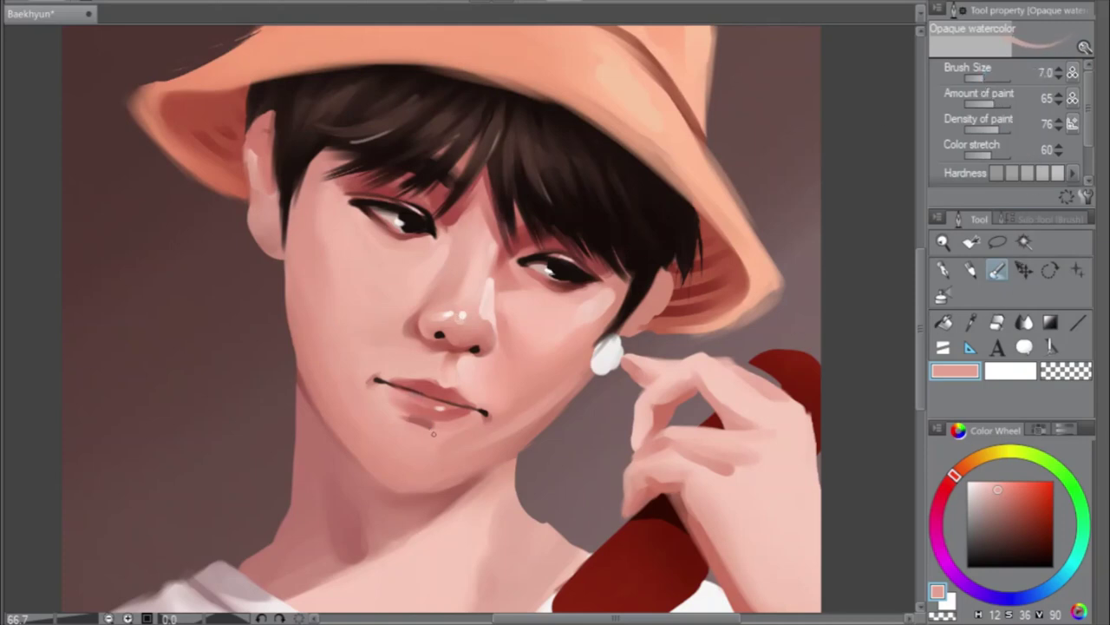
# Darken the shadow under the lower lip with a muted red sampled from the jaw edge
pyautogui.keyDown('alt'); pyautogui.click(303, 384); pyautogui.keyUp('alt')
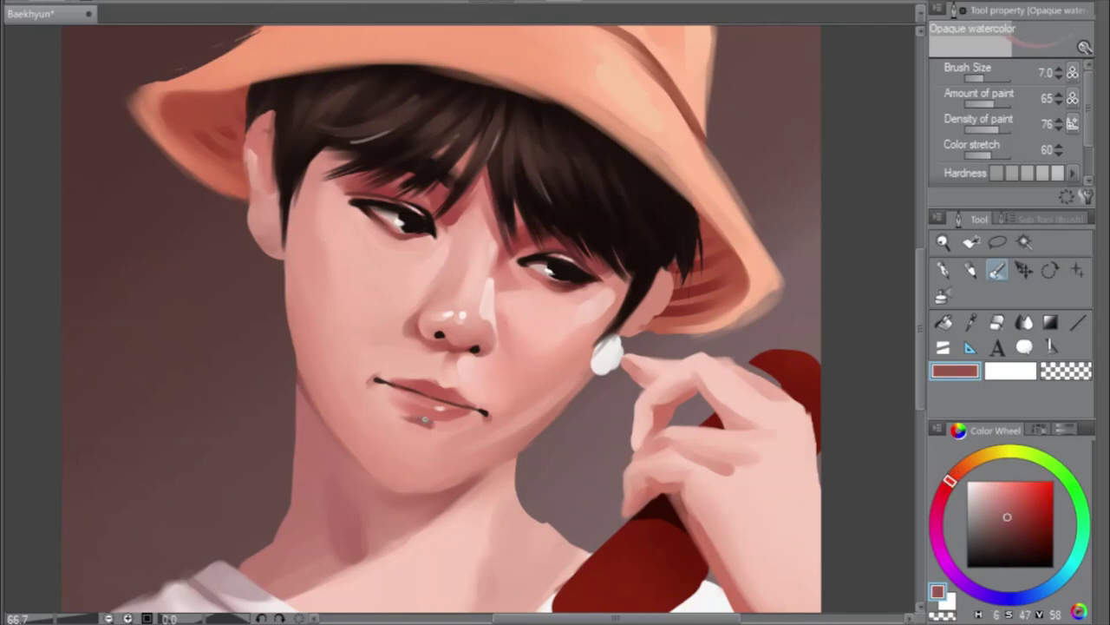
pyautogui.moveTo(432, 417); pyautogui.dragTo(419, 425)
pyautogui.moveTo(422, 415)
pyautogui.mouseDown()
pyautogui.moveTo(434, 422)
pyautogui.moveTo(413, 416)
pyautogui.mouseUp()
pyautogui.press('h')
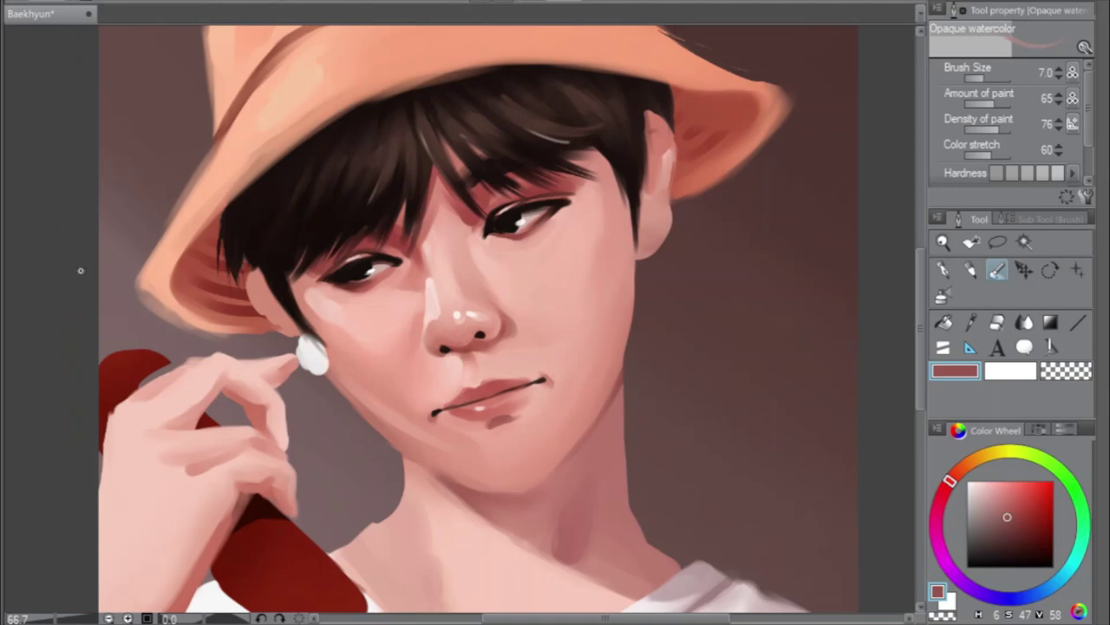
# Widen and soften the shadow beneath the lower lip with the brush at size 19.2
pyautogui.click(991, 79)
pyautogui.click(988, 78)
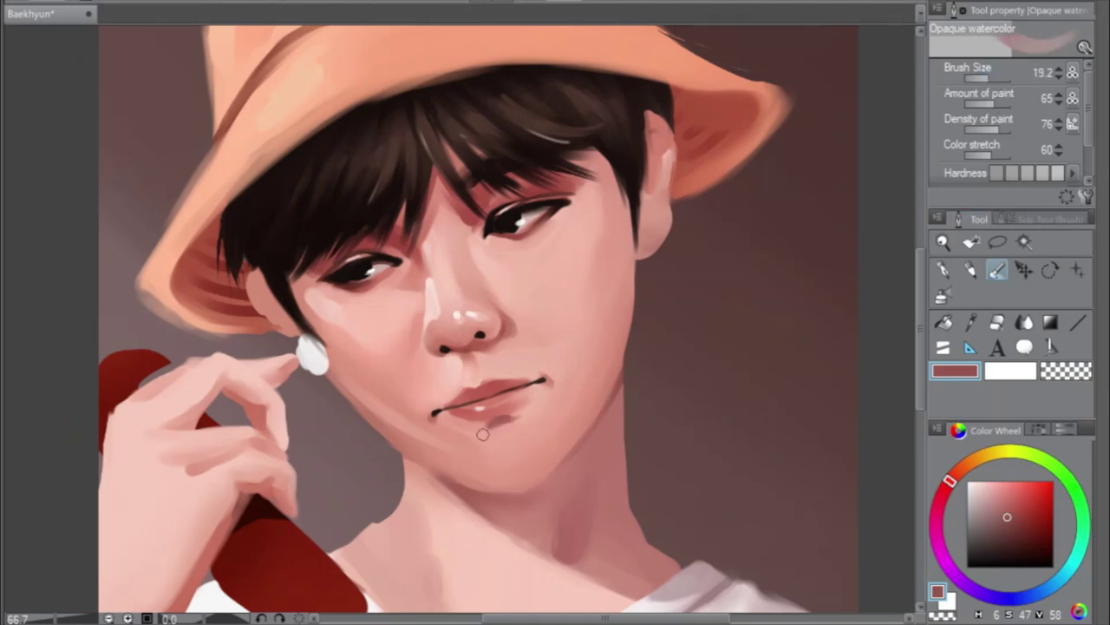
pyautogui.moveTo(489, 429)
pyautogui.mouseDown()
pyautogui.moveTo(518, 422)
pyautogui.moveTo(478, 431)
pyautogui.moveTo(529, 418)
pyautogui.moveTo(501, 420)
pyautogui.moveTo(486, 431)
pyautogui.moveTo(525, 418)
pyautogui.moveTo(488, 439)
pyautogui.moveTo(527, 419)
pyautogui.moveTo(486, 441)
pyautogui.moveTo(533, 418)
pyautogui.moveTo(496, 419)
pyautogui.moveTo(532, 412)
pyautogui.moveTo(474, 443)
pyautogui.moveTo(519, 429)
pyautogui.moveTo(513, 438)
pyautogui.moveTo(566, 435)
pyautogui.moveTo(598, 417)
pyautogui.moveTo(513, 453)
pyautogui.moveTo(497, 443)
pyautogui.moveTo(495, 422)
pyautogui.moveTo(471, 442)
pyautogui.moveTo(492, 424)
pyautogui.moveTo(494, 434)
pyautogui.moveTo(536, 421)
pyautogui.moveTo(483, 438)
pyautogui.moveTo(493, 429)
pyautogui.moveTo(431, 467)
pyautogui.moveTo(491, 401)
pyautogui.mouseUp()
pyautogui.press('h')
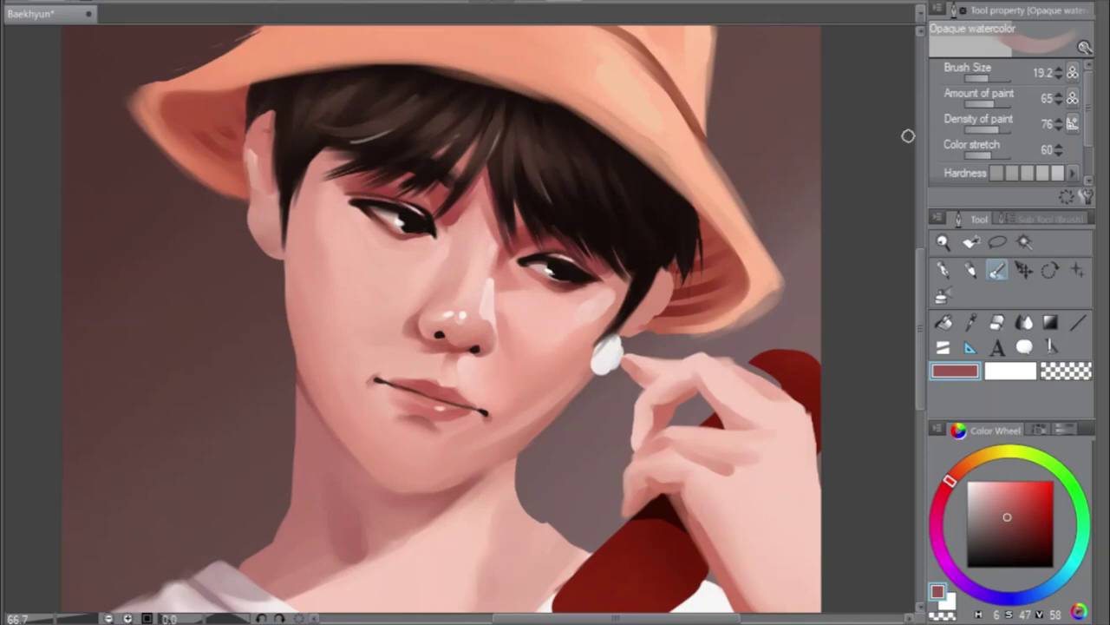
# Smooth the shadow on the neck below the jaw at brush size 23.4, and reduce the brush to 12.8
pyautogui.moveTo(993, 77); pyautogui.dragTo(990, 92)
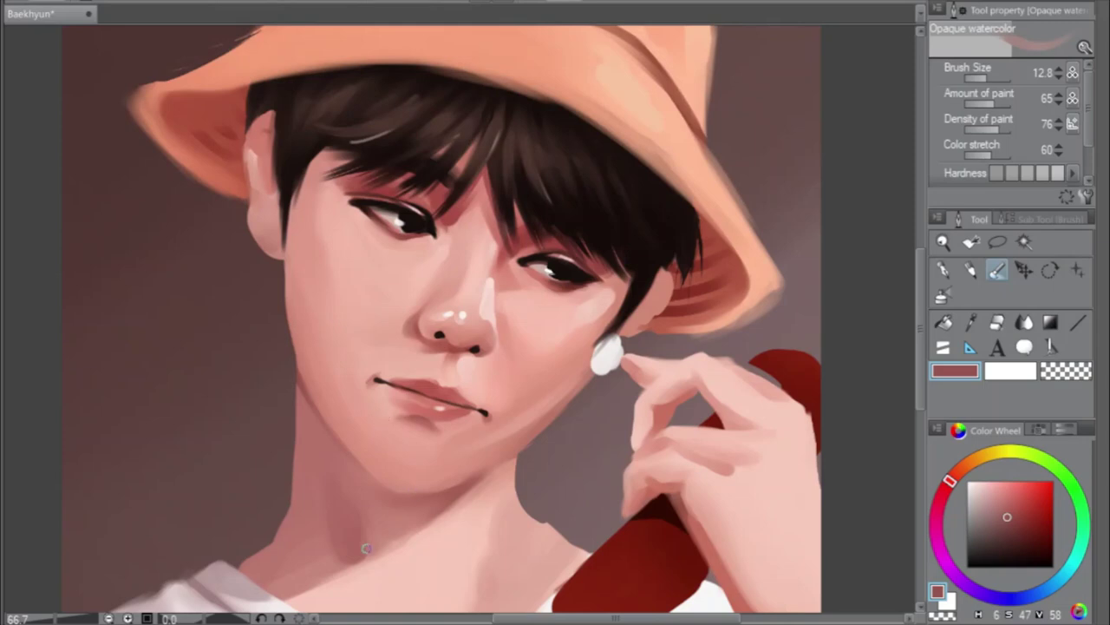
pyautogui.moveTo(1000, 84); pyautogui.dragTo(995, 84)
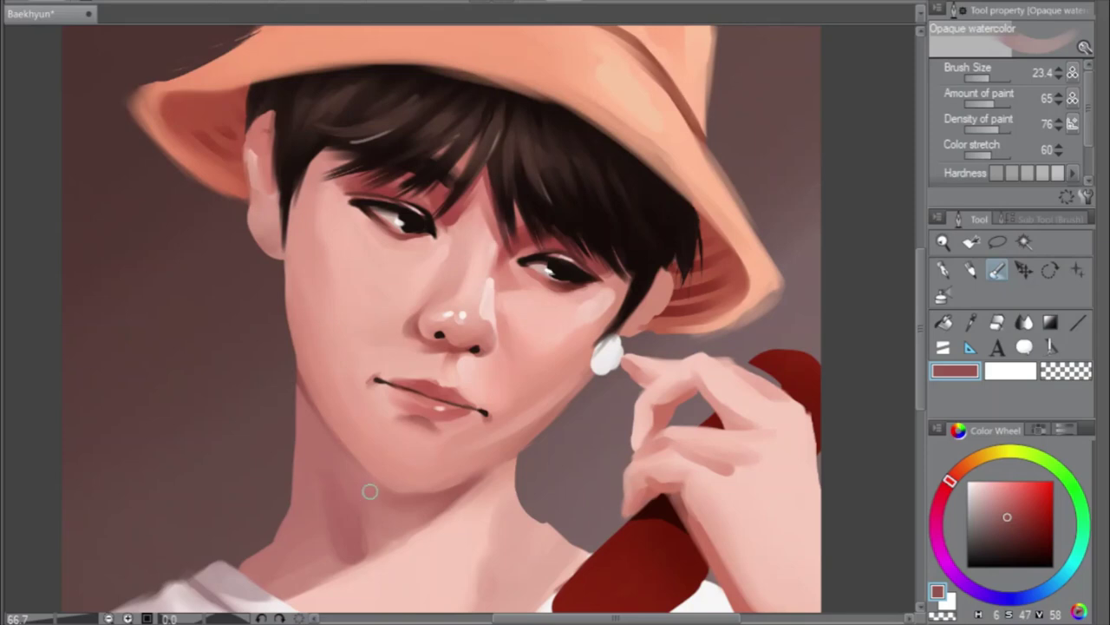
pyautogui.click(994, 78)
pyautogui.moveTo(993, 78); pyautogui.dragTo(985, 79)
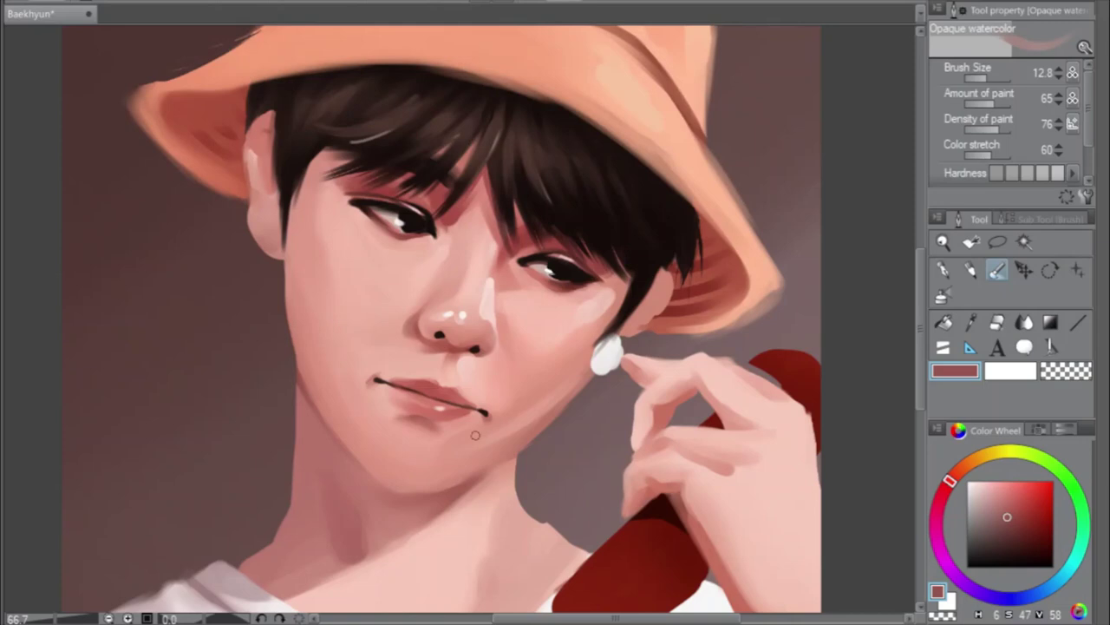
# Define the lower edge of the lower lip with a muted red sampled just beneath it, at brush size 7.0
pyautogui.scroll(1, 437, 442)
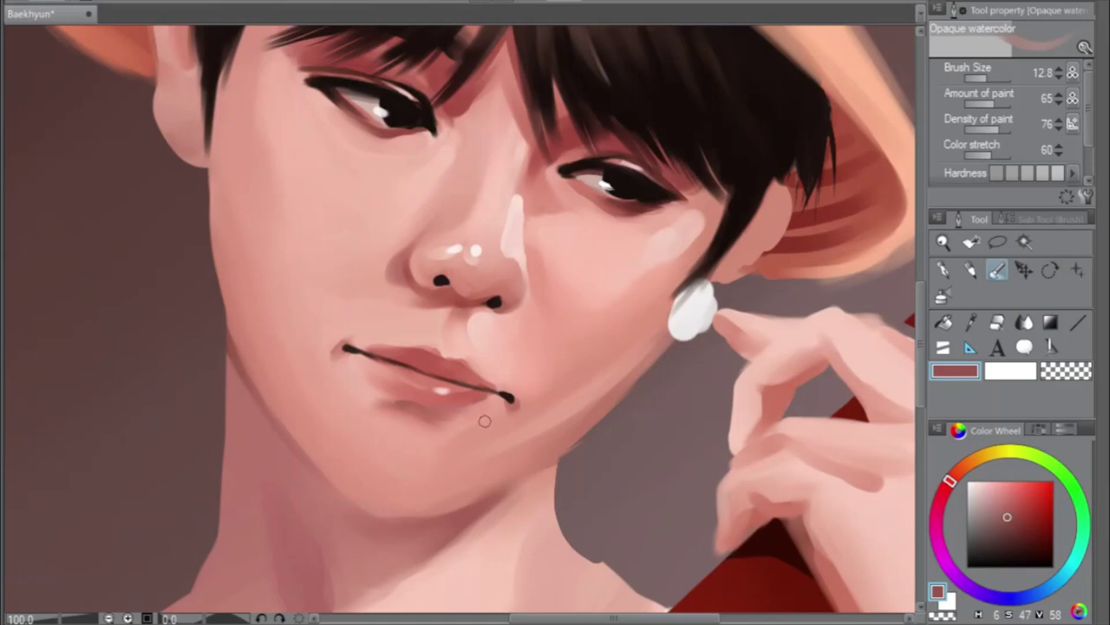
pyautogui.keyDown('alt'); pyautogui.click(412, 406); pyautogui.keyUp('alt')
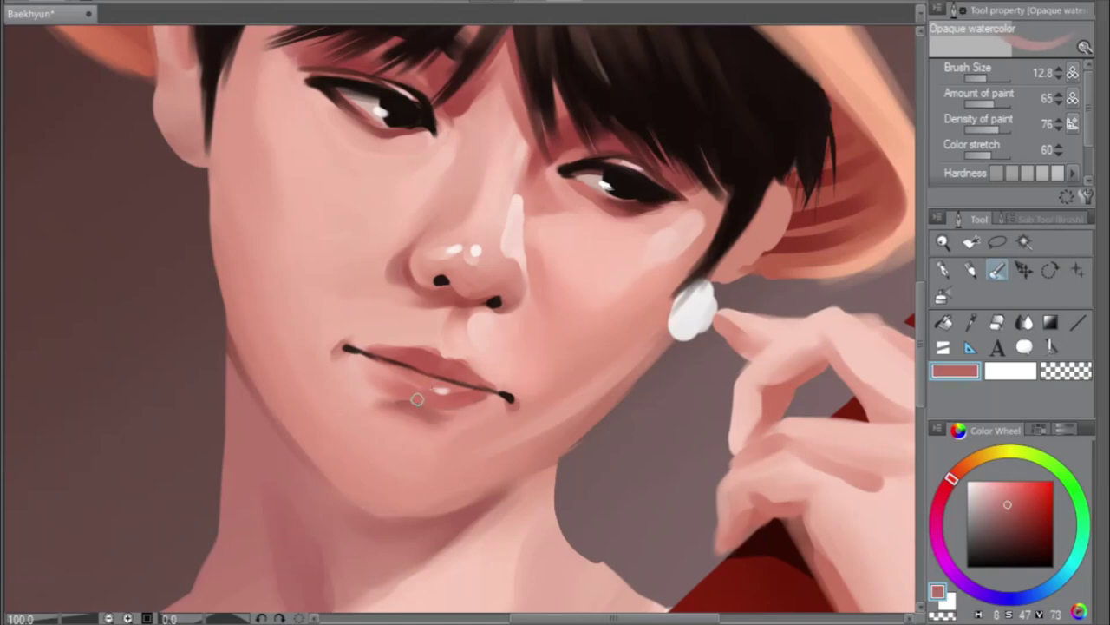
pyautogui.keyDown('alt'); pyautogui.click(416, 402); pyautogui.keyUp('alt')
pyautogui.moveTo(994, 79); pyautogui.dragTo(987, 84)
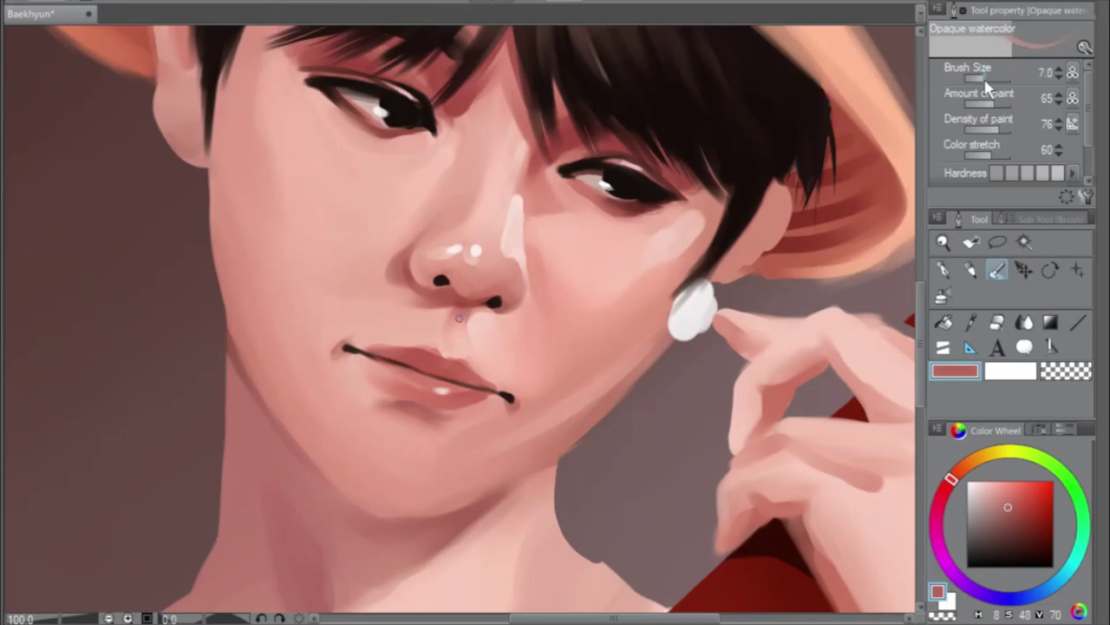
pyautogui.hscroll(-3, 573, 454)
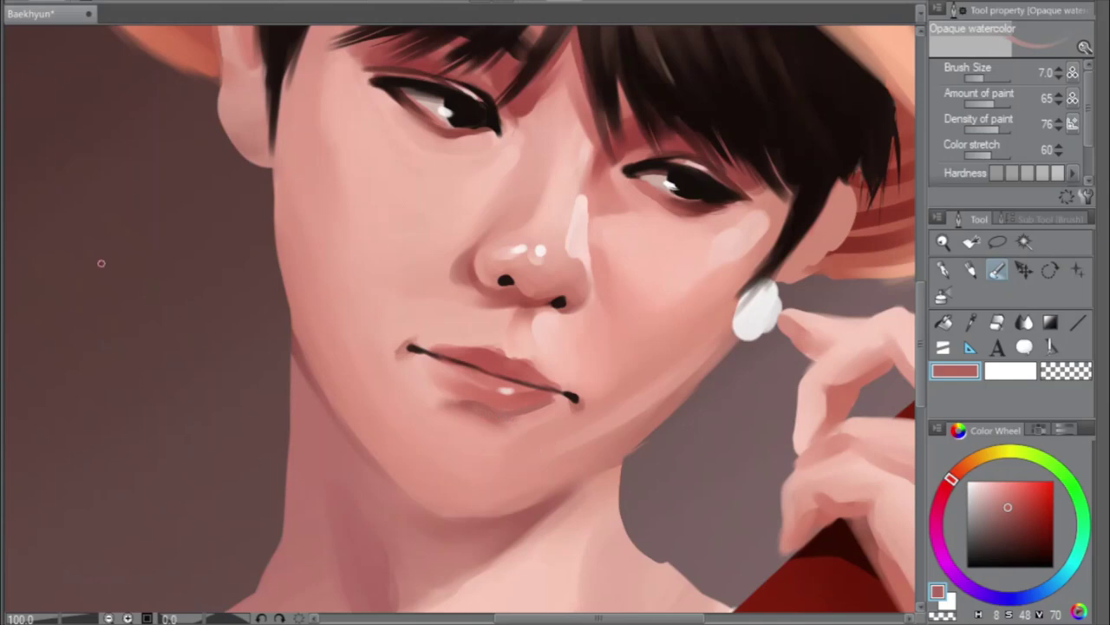
pyautogui.press('h')
pyautogui.scroll(-2, 423, 326)
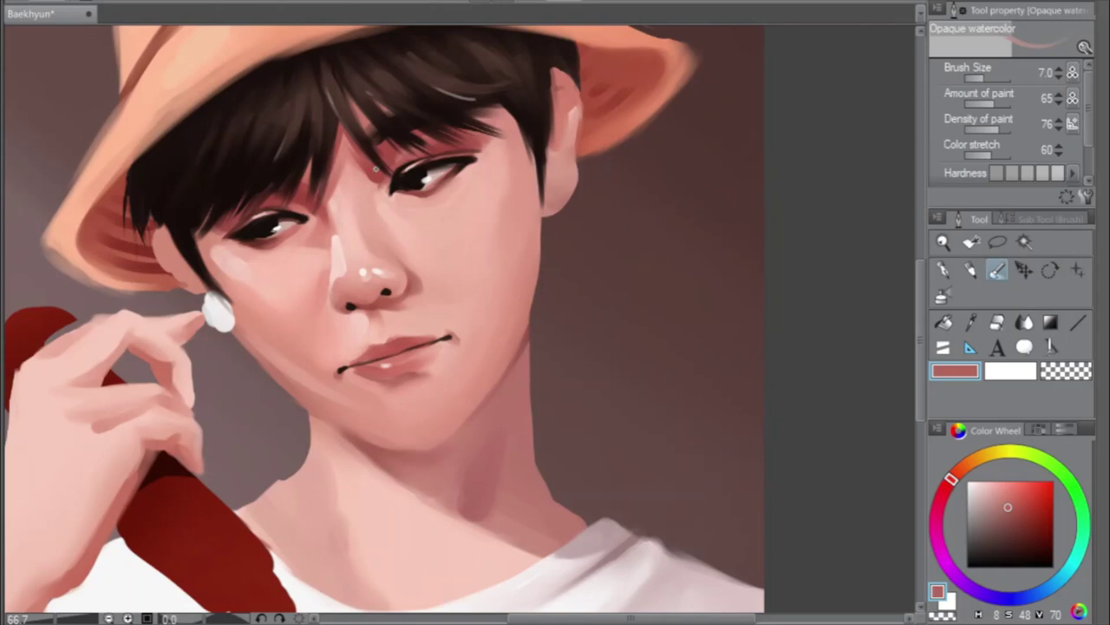
# Deepen the lower lip with a red sampled beside the inner eye corner, darkened to H 5, S 64, V 57, at brush size 8.5
pyautogui.keyDown('alt'); pyautogui.click(375, 172); pyautogui.keyUp('alt')
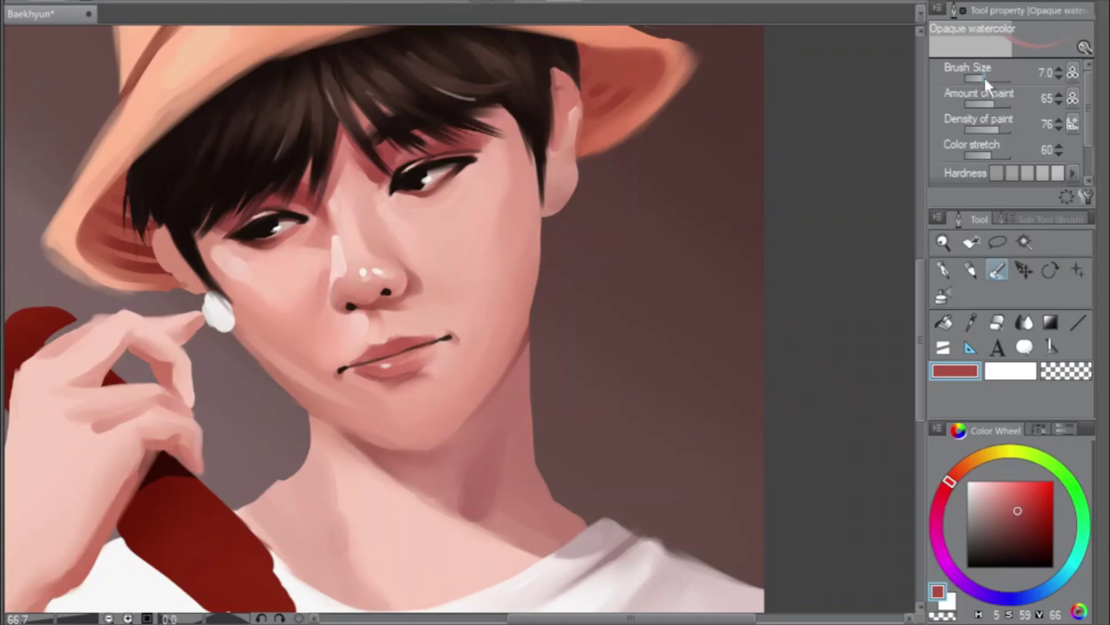
pyautogui.moveTo(986, 82); pyautogui.dragTo(996, 83)
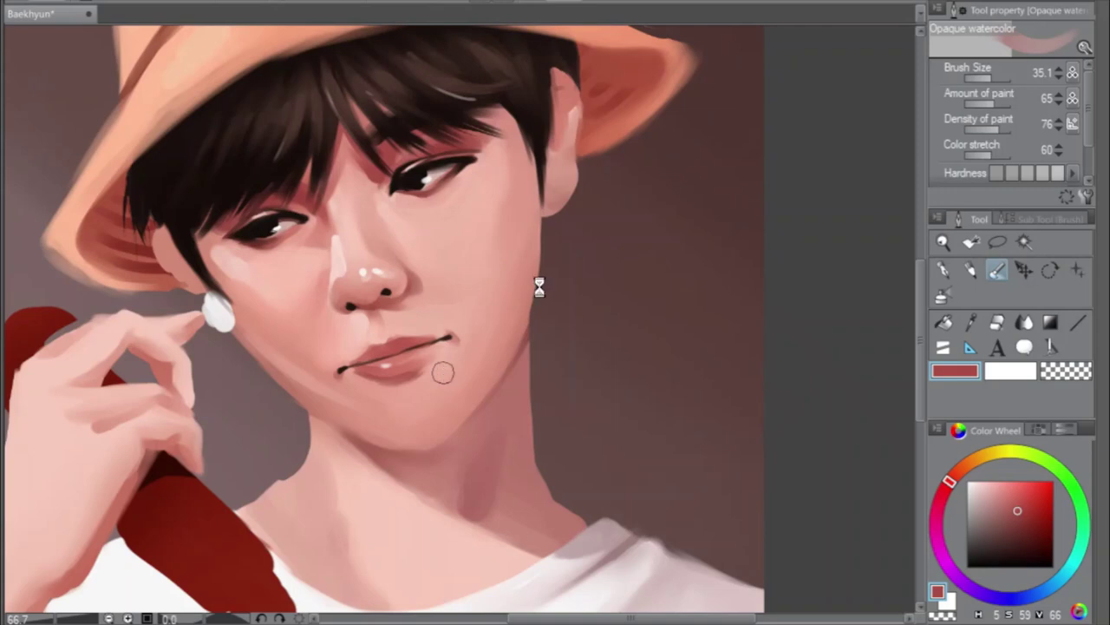
pyautogui.click(988, 79)
pyautogui.click(986, 79)
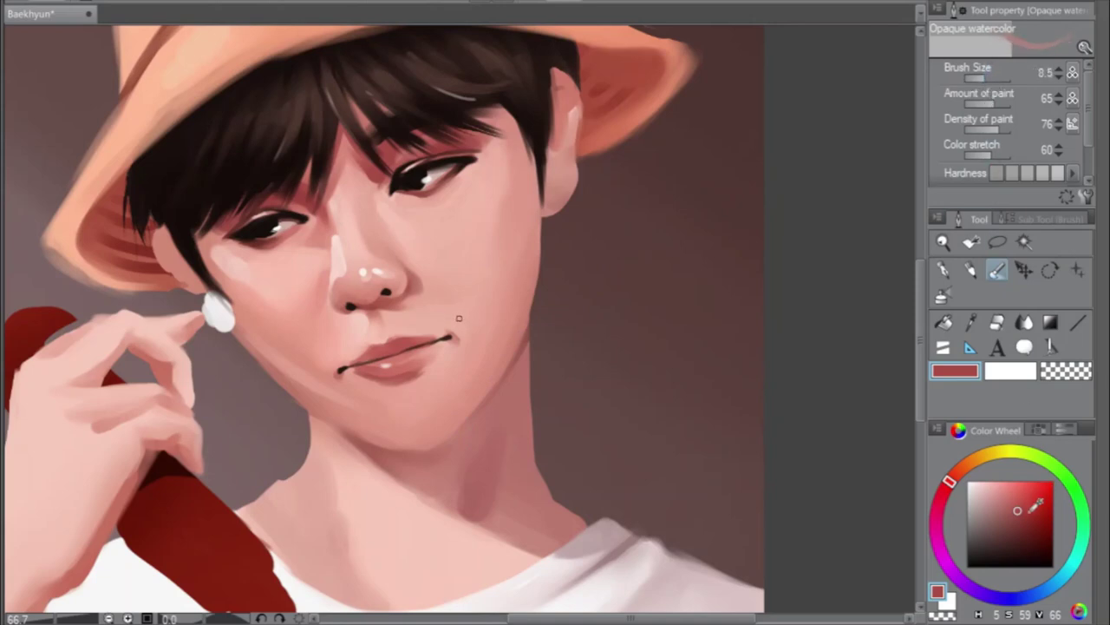
pyautogui.moveTo(1016, 515); pyautogui.dragTo(1022, 517)
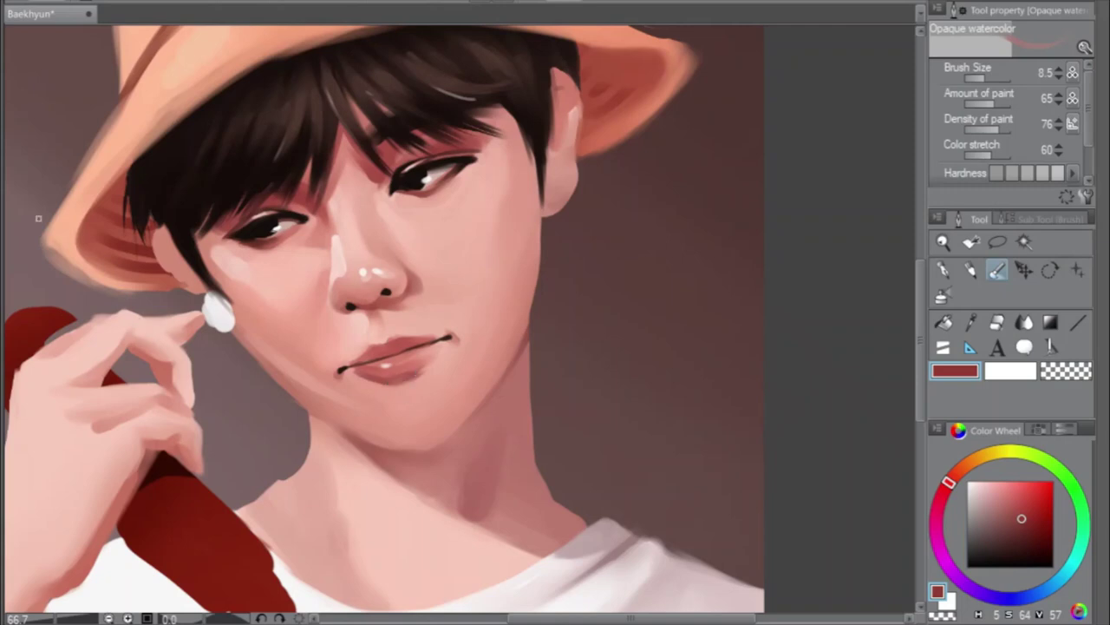
pyautogui.press('h')
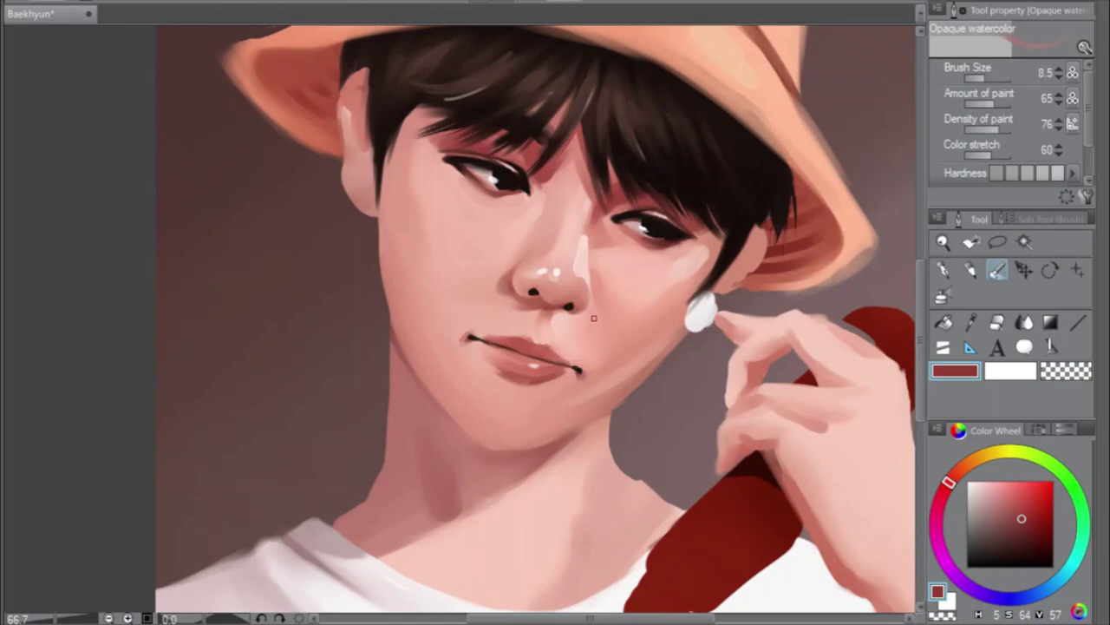
# Blend the skin around the mouth and cheek with a salmon tone sampled beside the nose bridge, ending at brush size 19.2
pyautogui.keyDown('alt'); pyautogui.click(600, 240); pyautogui.keyUp('alt')
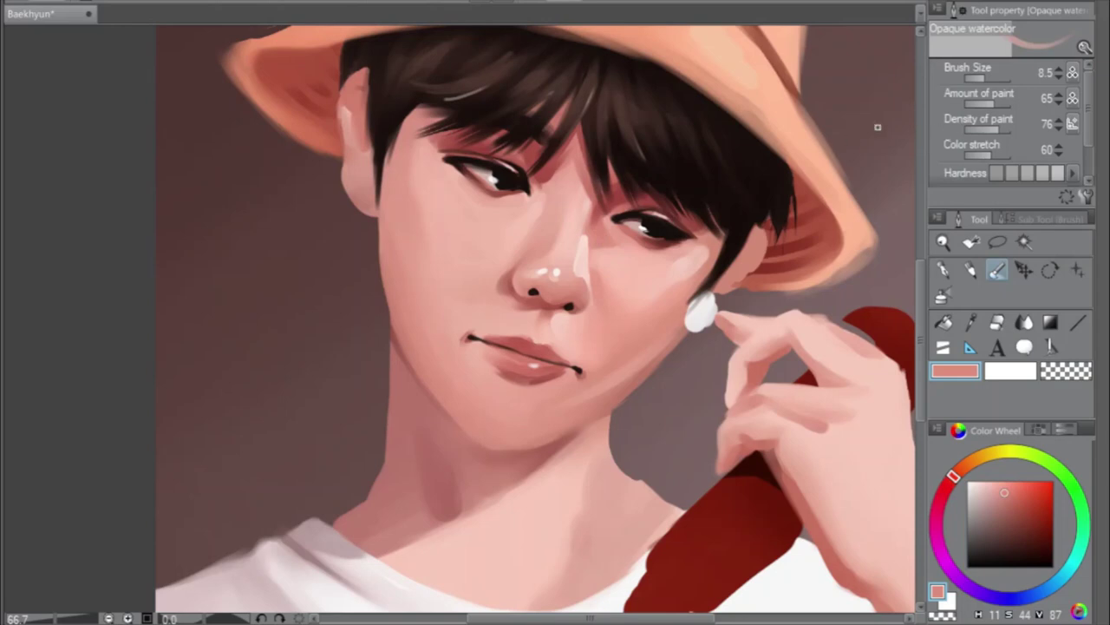
pyautogui.click(992, 80)
pyautogui.click(988, 80)
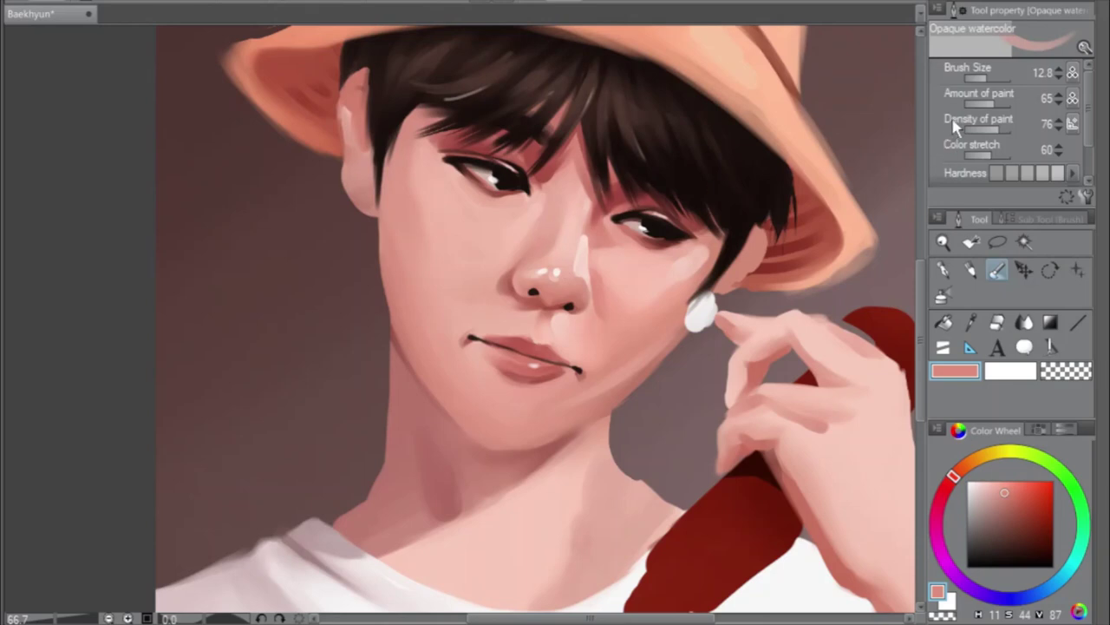
pyautogui.moveTo(995, 80)
pyautogui.mouseDown()
pyautogui.moveTo(1006, 78)
pyautogui.moveTo(992, 78)
pyautogui.mouseUp()
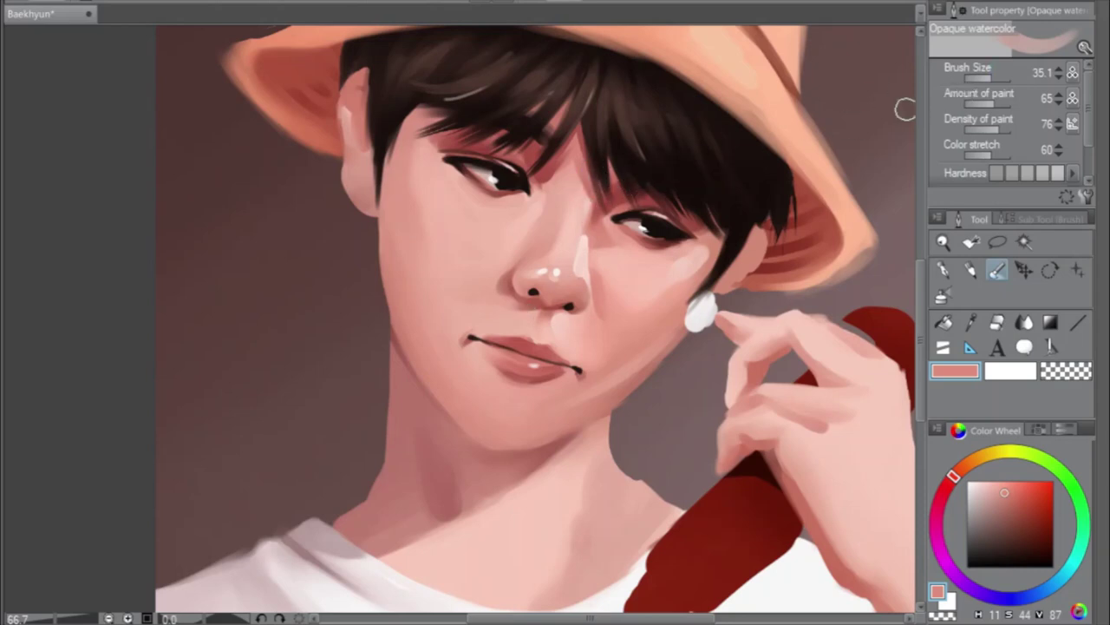
pyautogui.click(988, 78)
pyautogui.click(990, 78)
pyautogui.press('h')
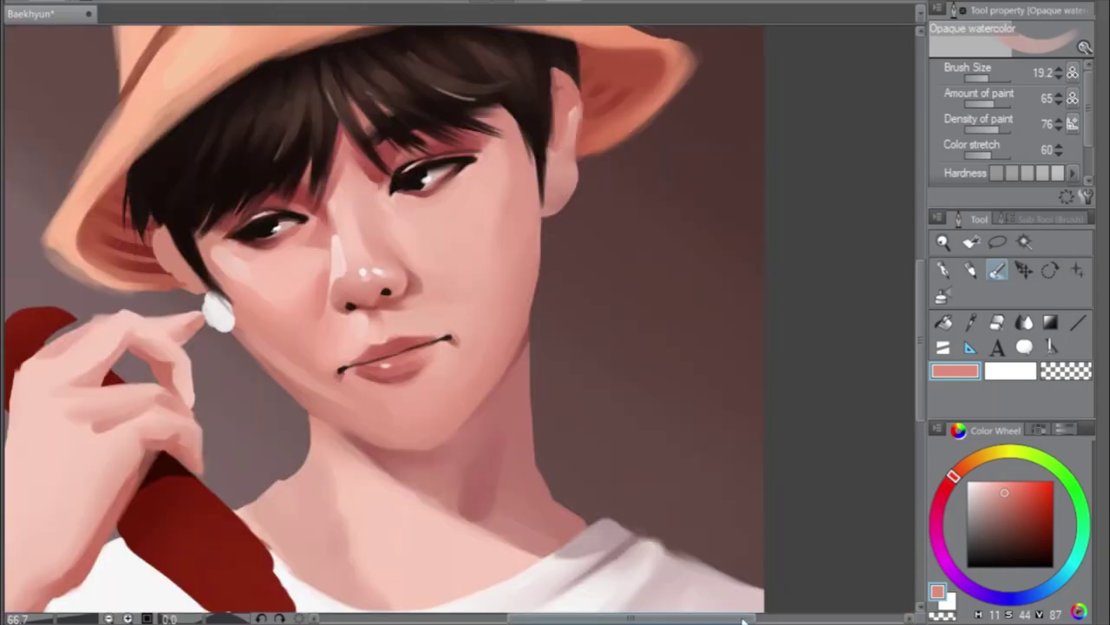
pyautogui.moveTo(743, 618)
pyautogui.mouseDown()
pyautogui.moveTo(706, 617)
pyautogui.moveTo(688, 577)
pyautogui.mouseUp()
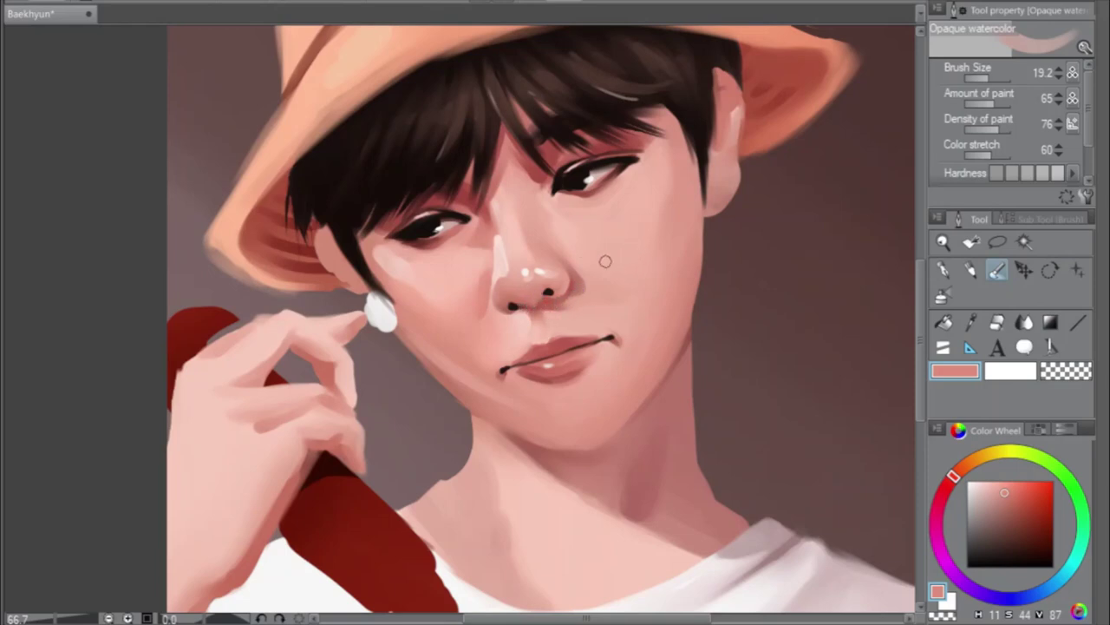
# Darken and blend the shadow beside the nose with a deep red sampled from the eyelid, raising the brush size to 23.4
pyautogui.press('h')
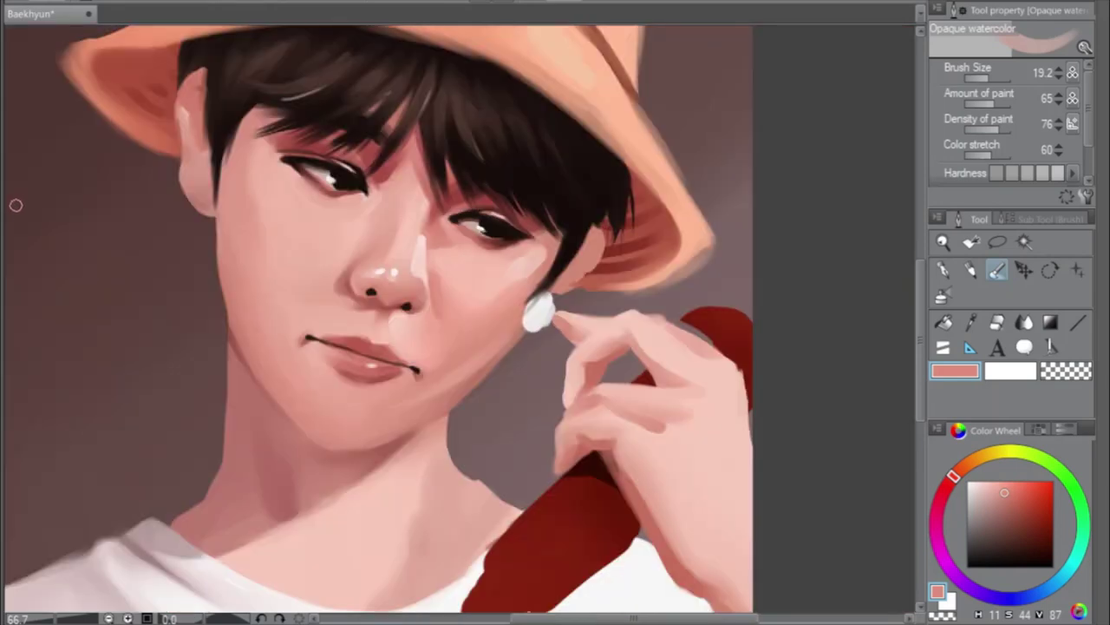
pyautogui.keyDown('alt'); pyautogui.click(433, 212); pyautogui.keyUp('alt')
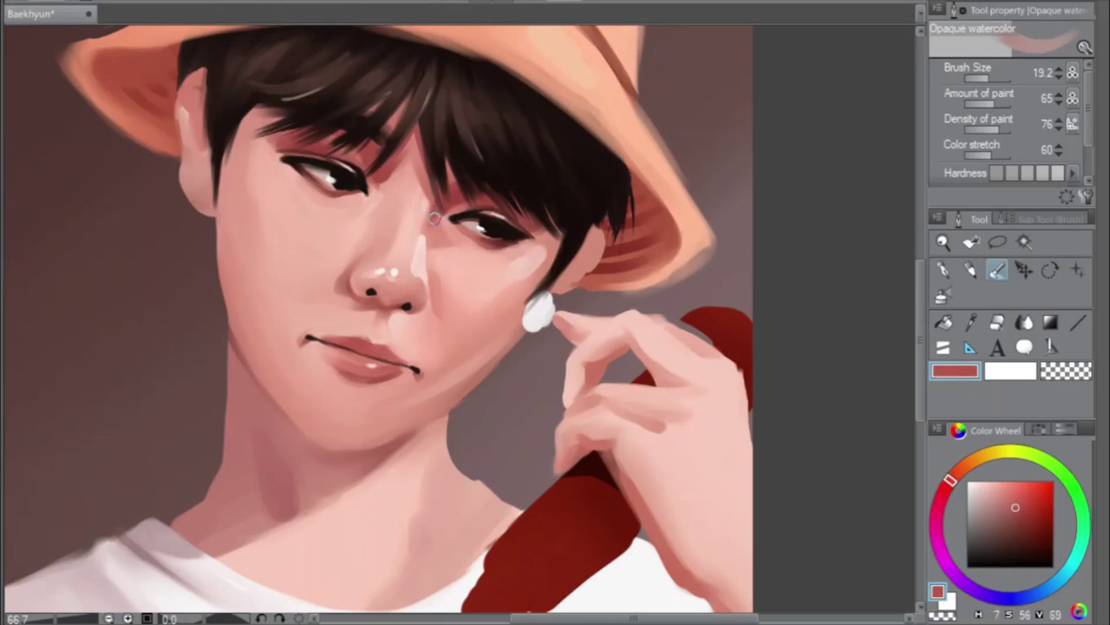
pyautogui.keyDown('alt'); pyautogui.click(459, 191); pyautogui.keyUp('alt')
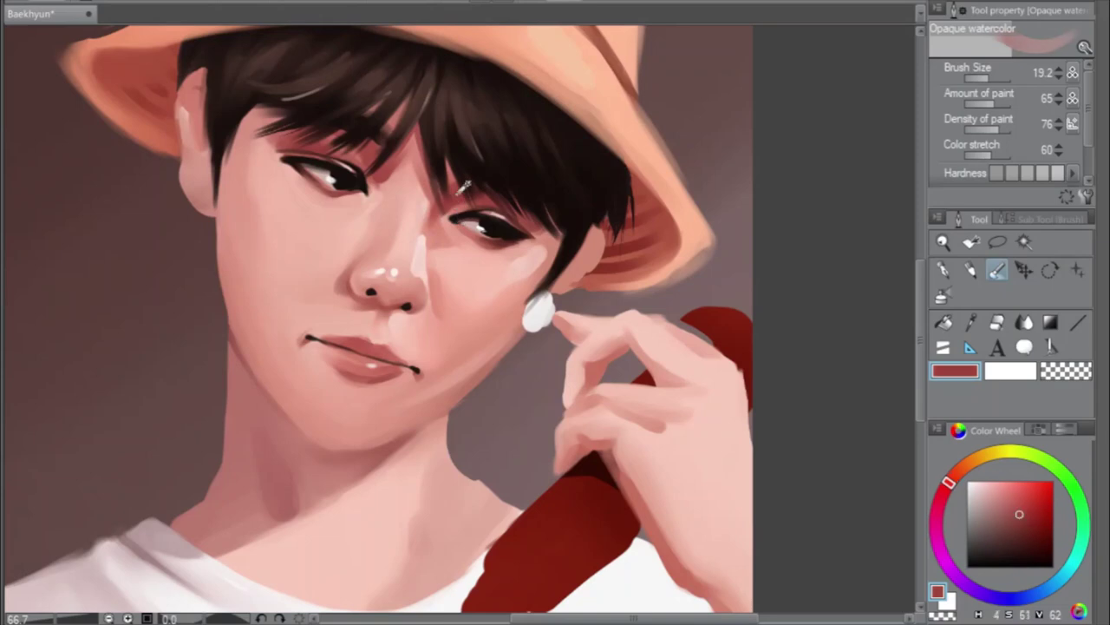
pyautogui.keyDown('alt'); pyautogui.click(463, 188); pyautogui.keyUp('alt')
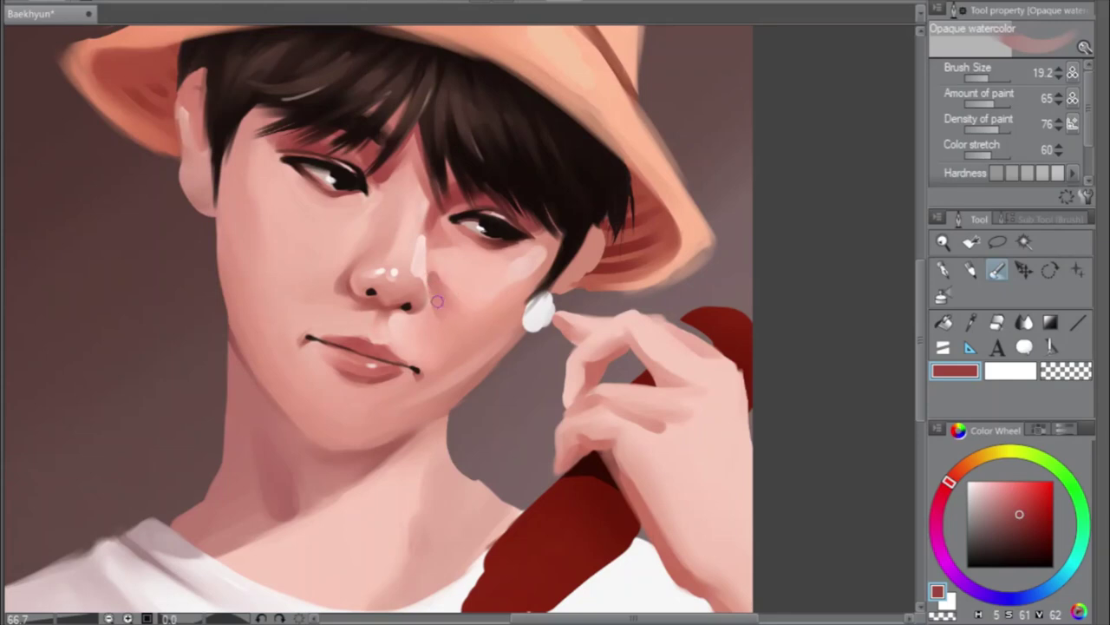
pyautogui.press('h')
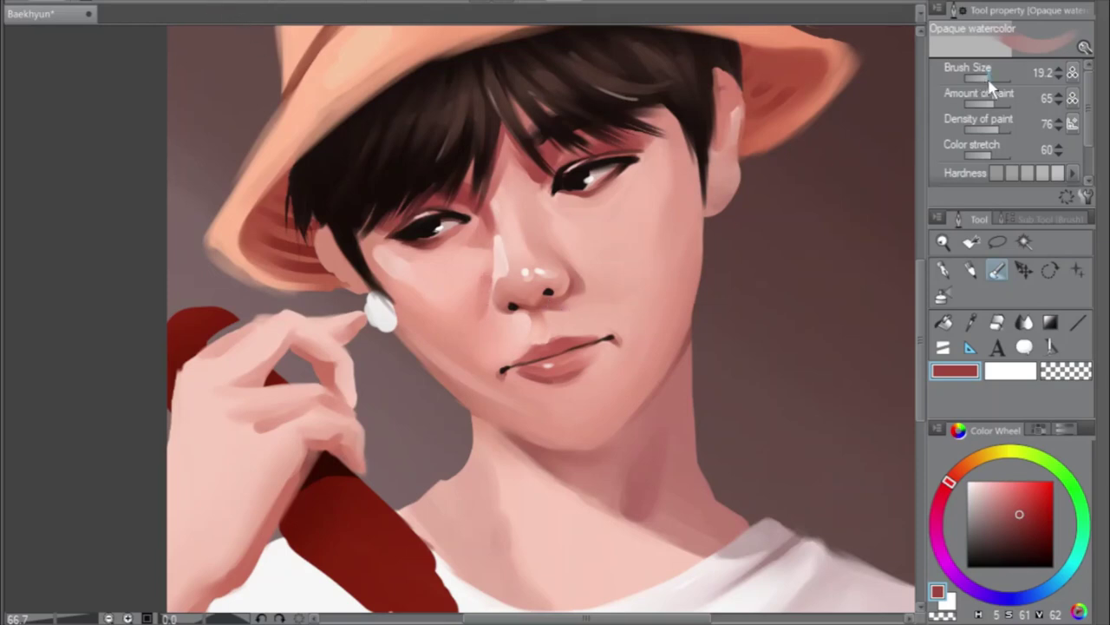
pyautogui.moveTo(987, 81); pyautogui.dragTo(993, 81)
pyautogui.press('h')
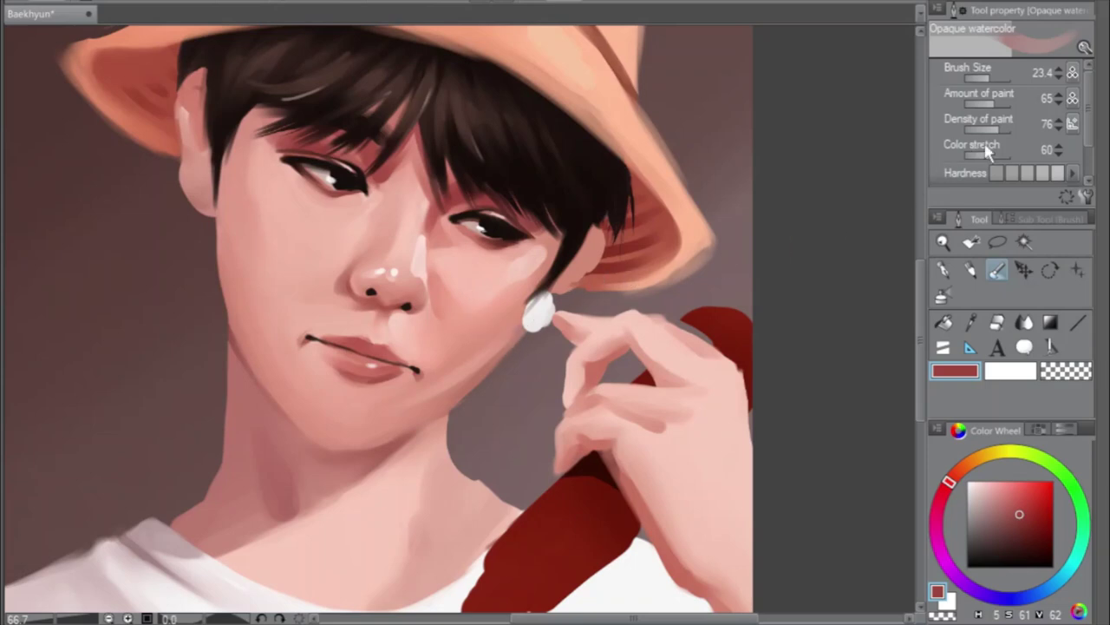
# Select the mouth with the Lasso, transform it to shift and tilt it slightly, and clear the selection
pyautogui.click(998, 242)
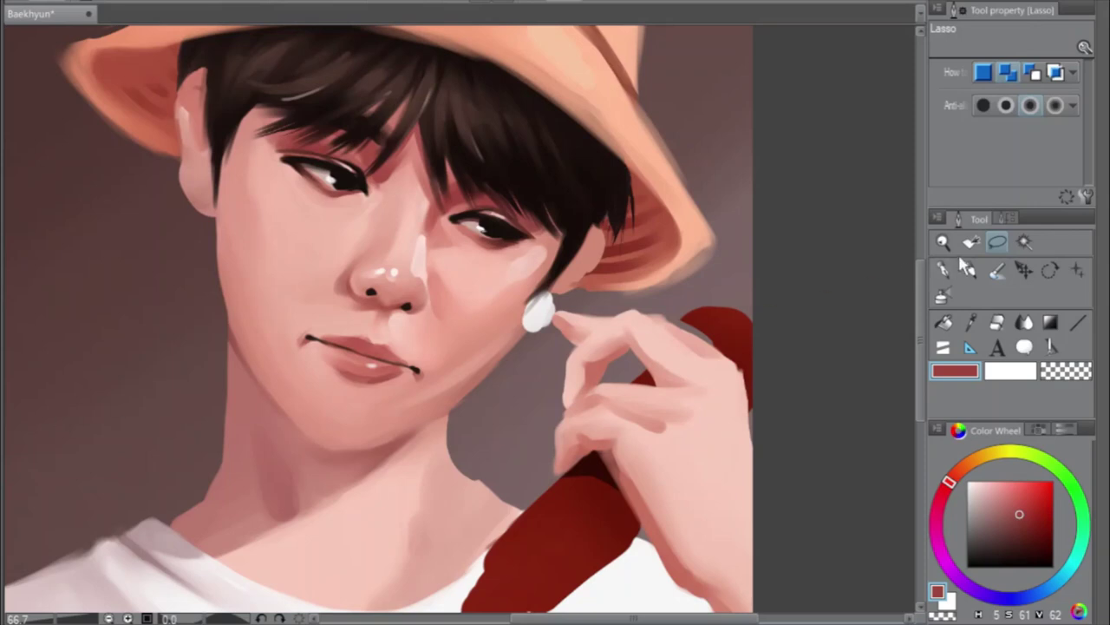
pyautogui.moveTo(408, 384)
pyautogui.mouseDown()
pyautogui.moveTo(433, 367)
pyautogui.moveTo(382, 331)
pyautogui.moveTo(287, 319)
pyautogui.moveTo(298, 354)
pyautogui.moveTo(358, 387)
pyautogui.mouseUp()
pyautogui.click(436, 418)
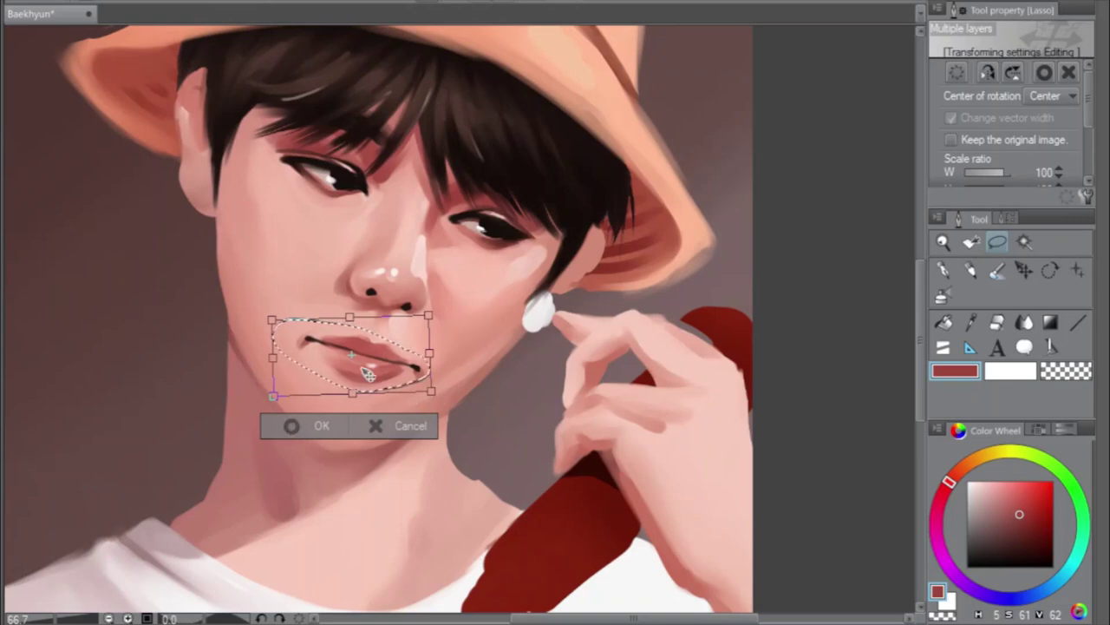
pyautogui.moveTo(362, 369)
pyautogui.mouseDown()
pyautogui.moveTo(369, 365)
pyautogui.moveTo(360, 381)
pyautogui.mouseUp()
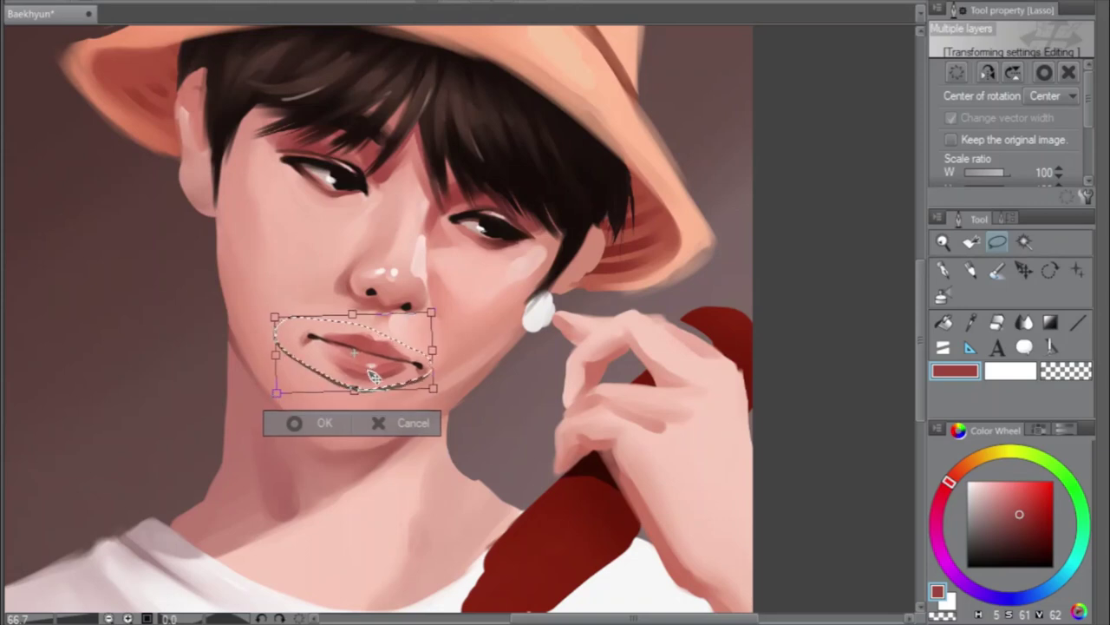
pyautogui.click(323, 423)
pyautogui.click(193, 420)
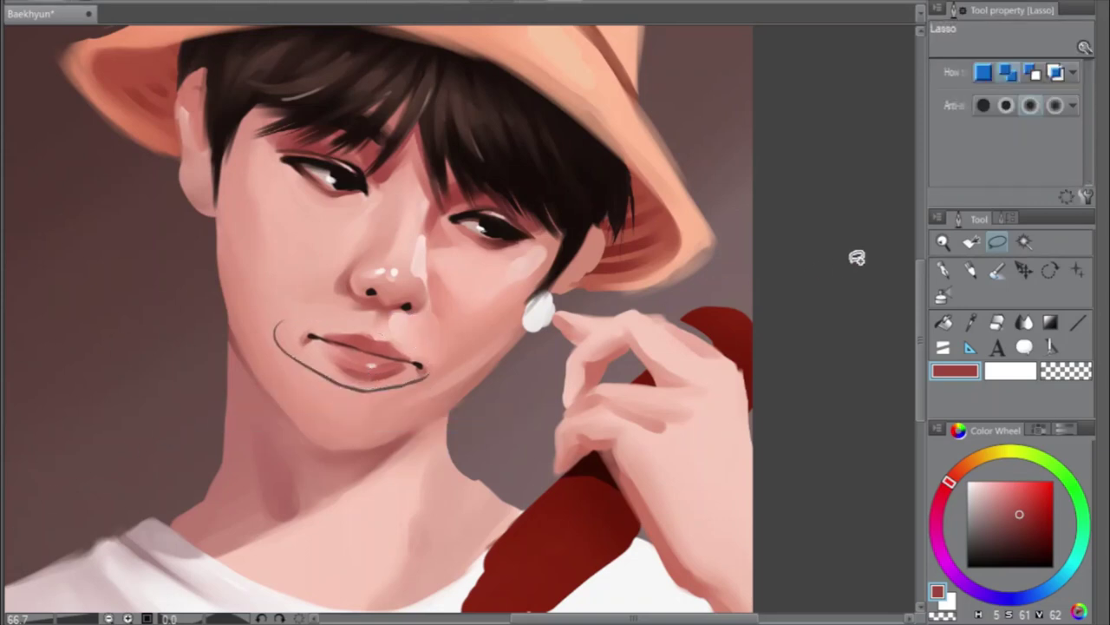
# Remove the stray dark line around the mouth, painting over it with opaque watercolor at brush sizes 43.0 and 19.2
pyautogui.click(997, 323)
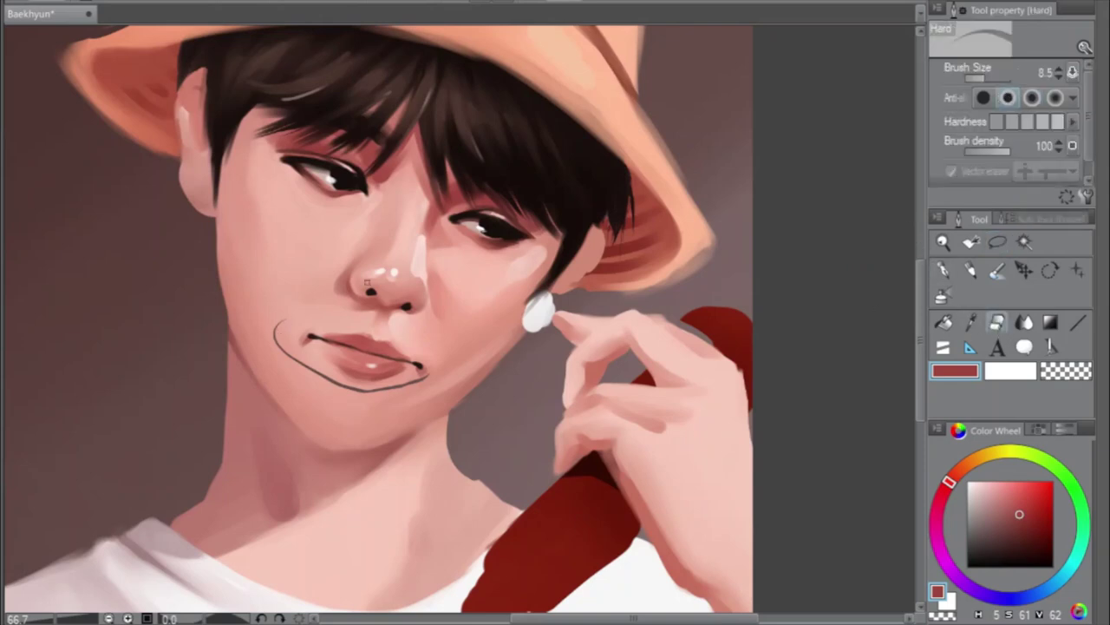
pyautogui.click(989, 73)
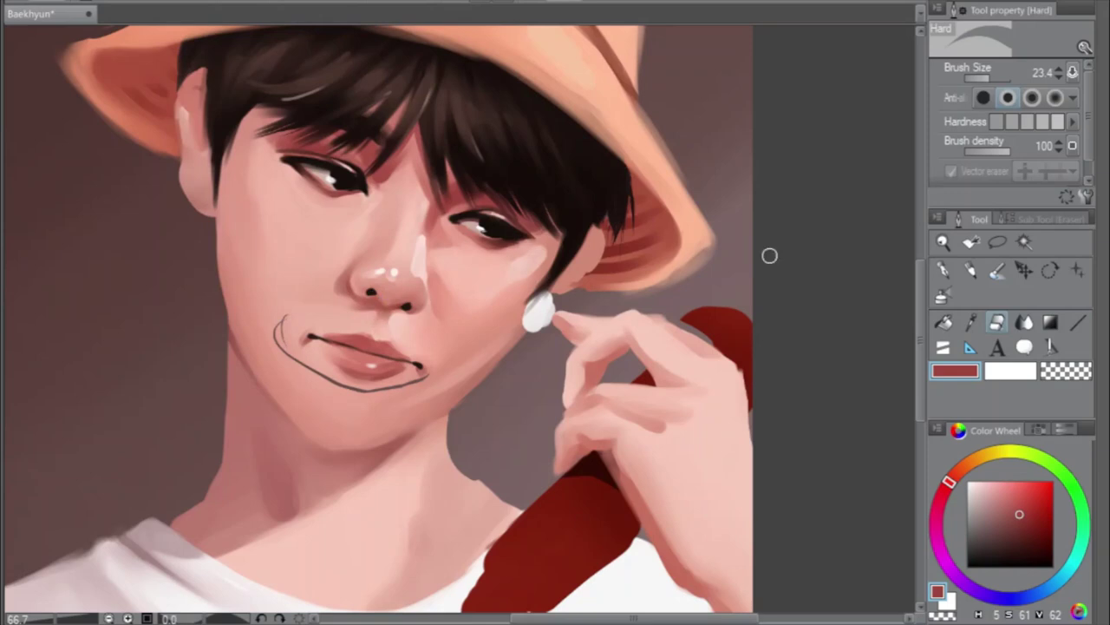
pyautogui.click(997, 270)
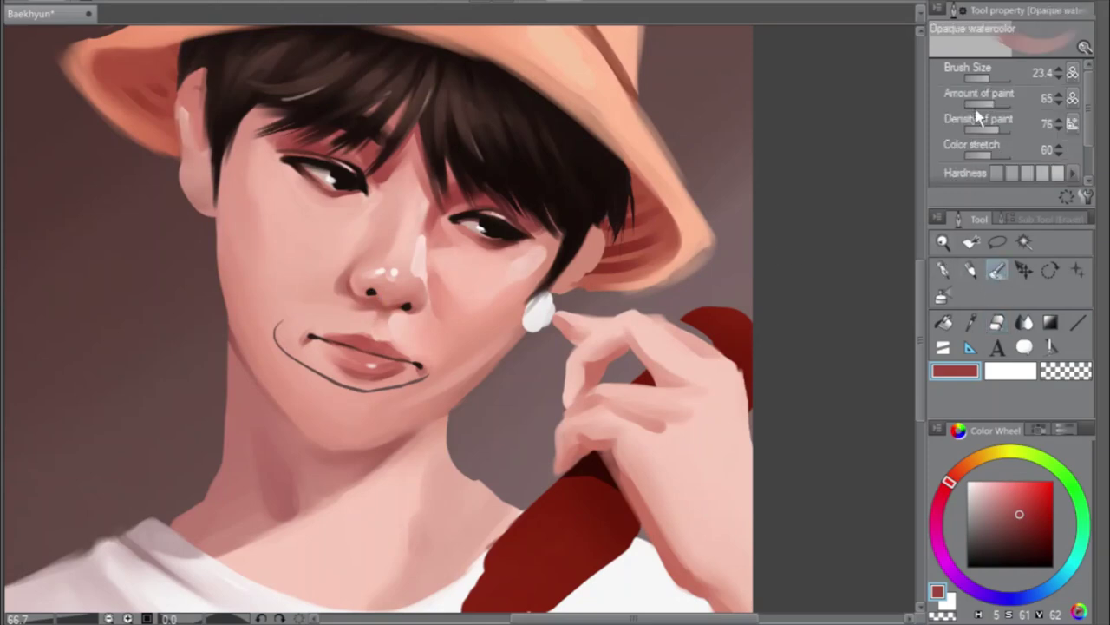
pyautogui.click(996, 79)
pyautogui.moveTo(279, 313)
pyautogui.mouseDown()
pyautogui.moveTo(290, 350)
pyautogui.moveTo(275, 316)
pyautogui.moveTo(287, 354)
pyautogui.moveTo(327, 383)
pyautogui.mouseUp()
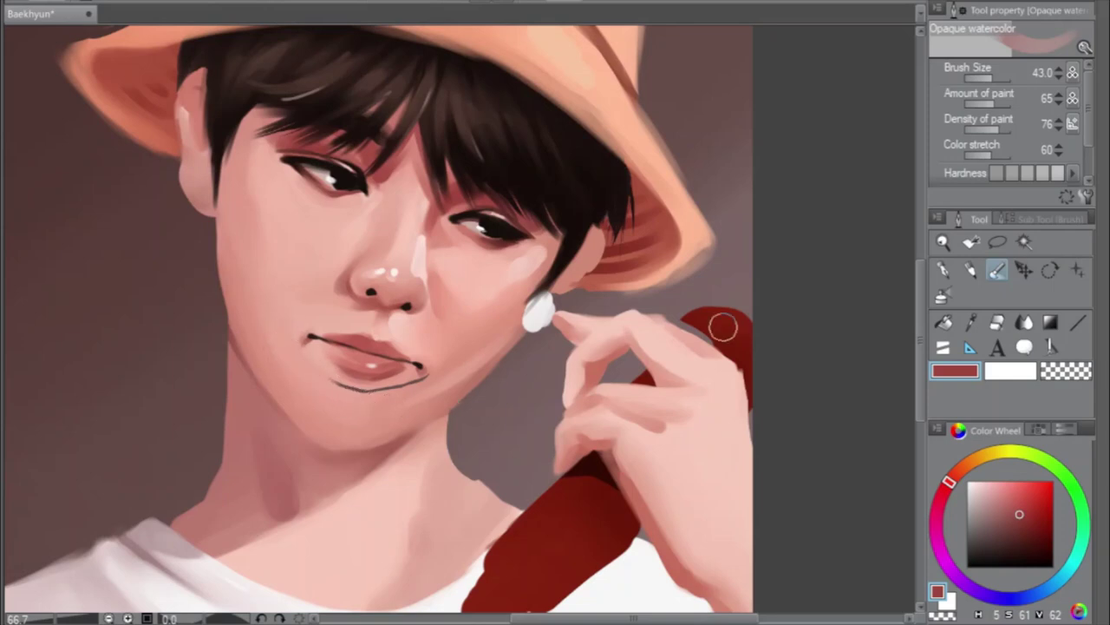
pyautogui.click(994, 79)
pyautogui.moveTo(414, 374)
pyautogui.mouseDown()
pyautogui.moveTo(356, 389)
pyautogui.moveTo(320, 369)
pyautogui.moveTo(374, 393)
pyautogui.mouseUp()
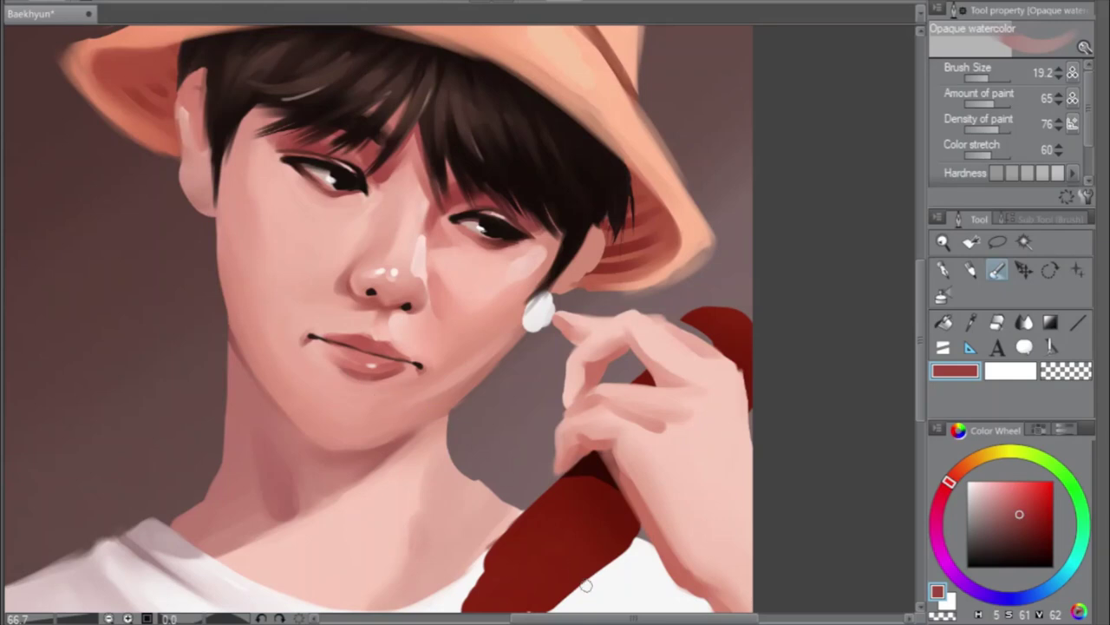
# Shade the side of the nose with a muted red sampled beside the nostril, and pick a dark brown at H 9, S 52, V 38
pyautogui.moveTo(599, 617); pyautogui.dragTo(568, 618)
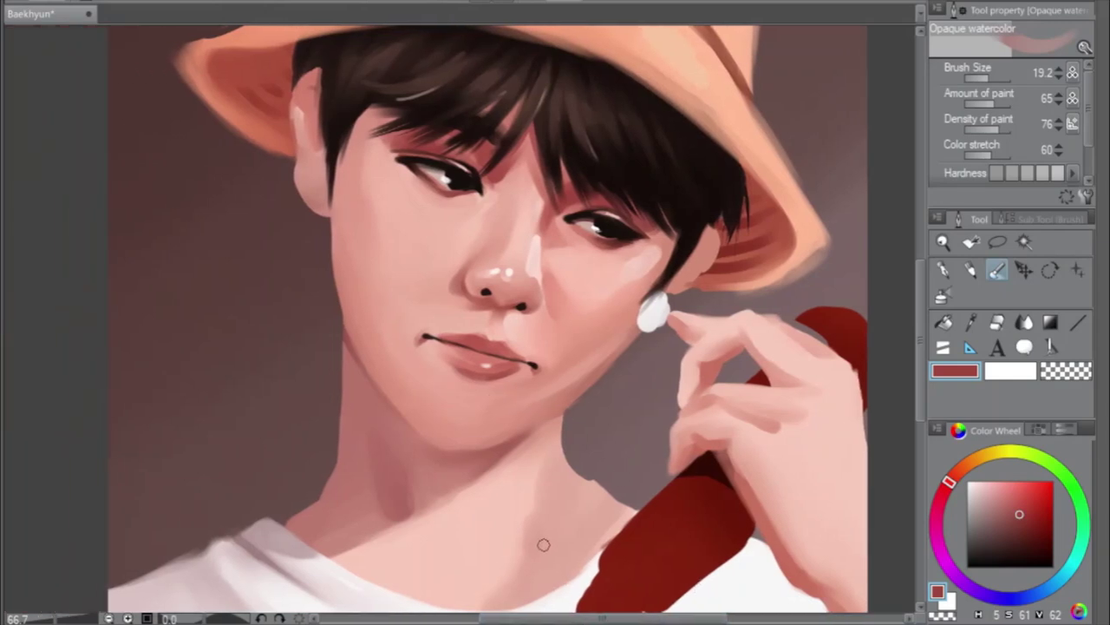
pyautogui.keyDown('alt'); pyautogui.click(455, 283); pyautogui.keyUp('alt')
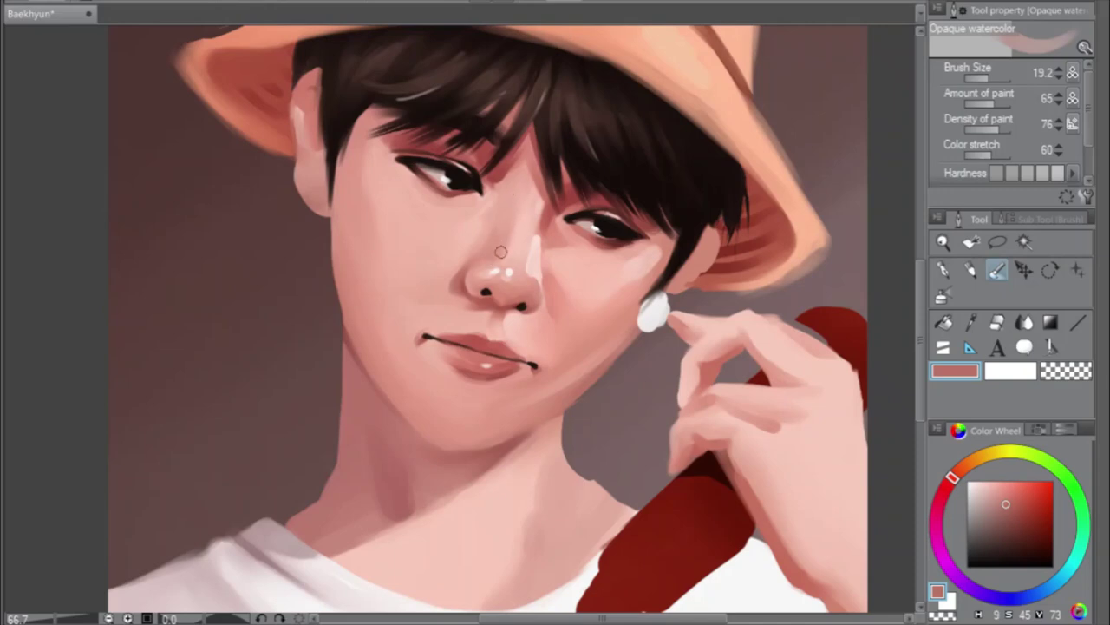
pyautogui.press('h')
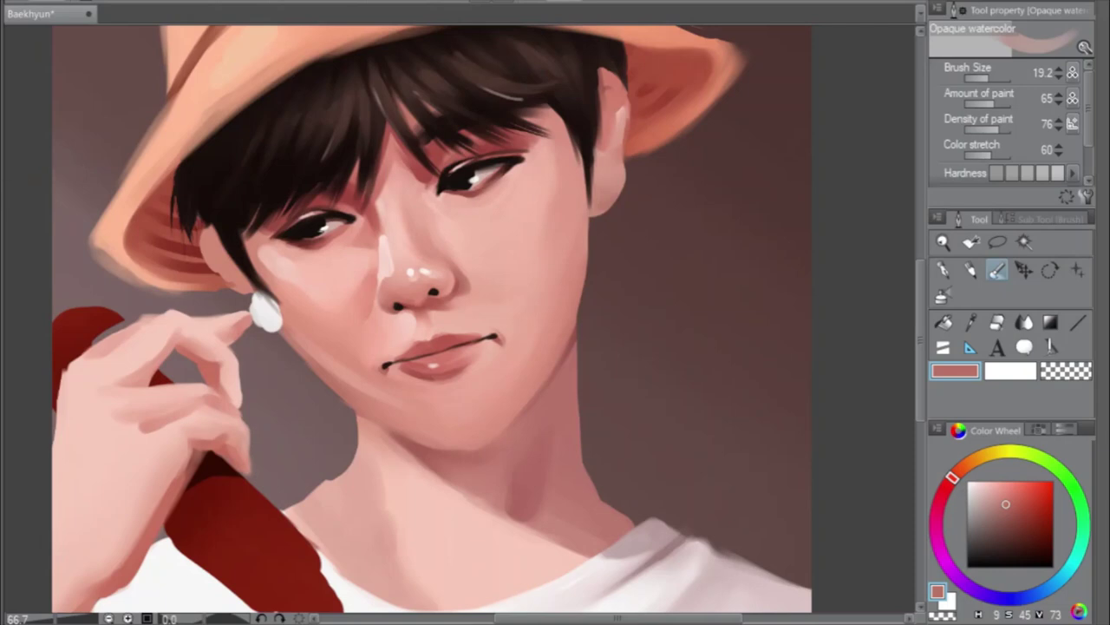
pyautogui.press('h')
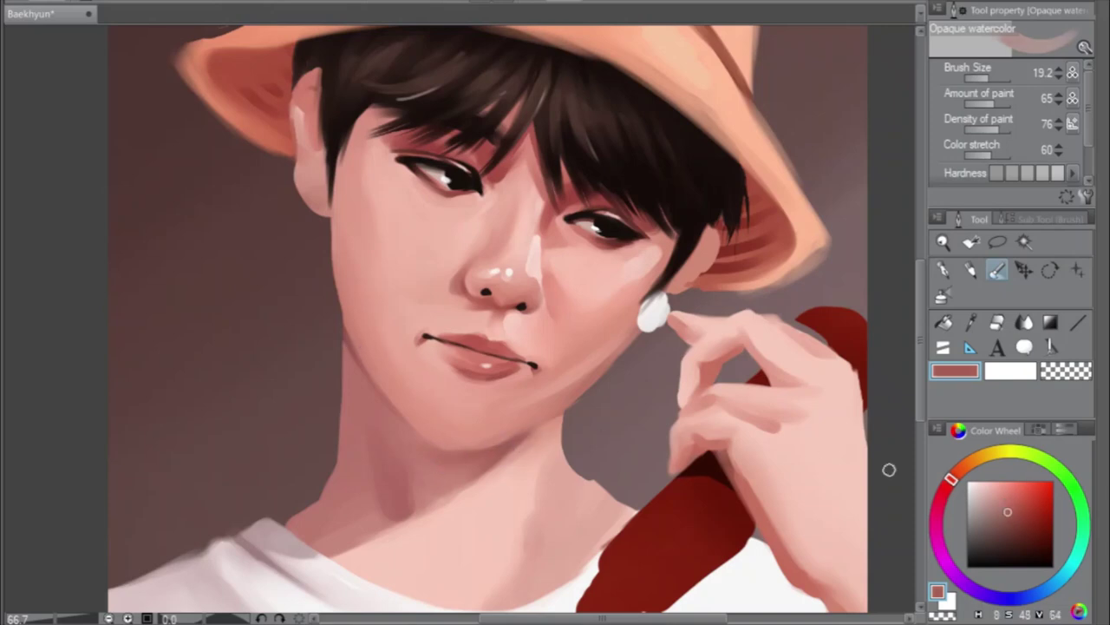
pyautogui.moveTo(1021, 512); pyautogui.dragTo(1012, 532)
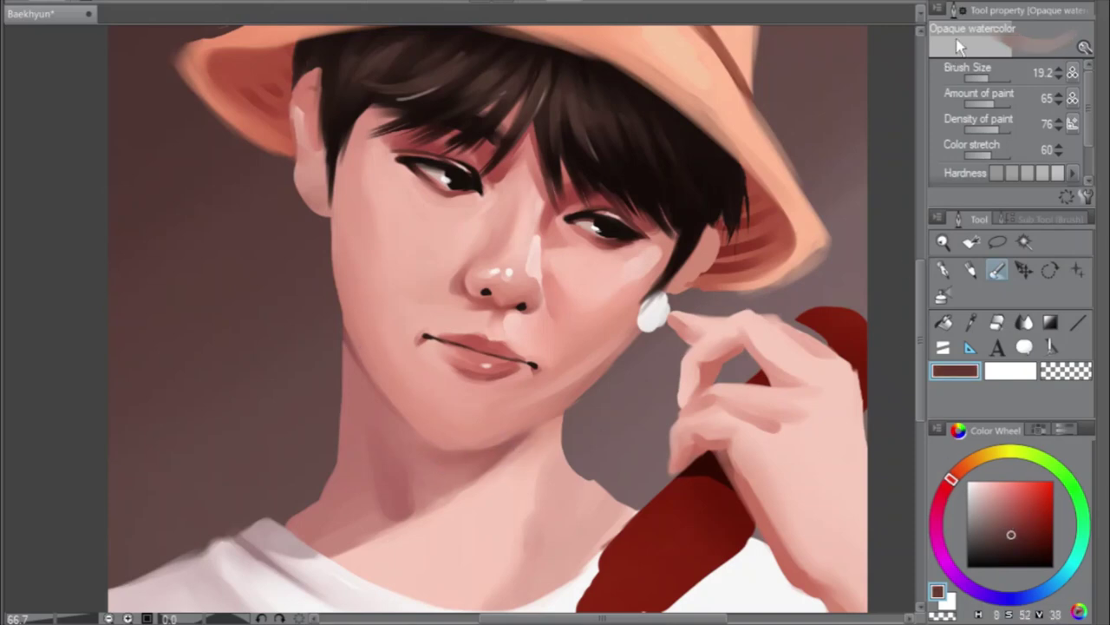
# Reduce the opaque watercolor brush size to 7.0 and mirror the canvas to check the face
pyautogui.click(987, 78)
pyautogui.moveTo(986, 78); pyautogui.dragTo(980, 78)
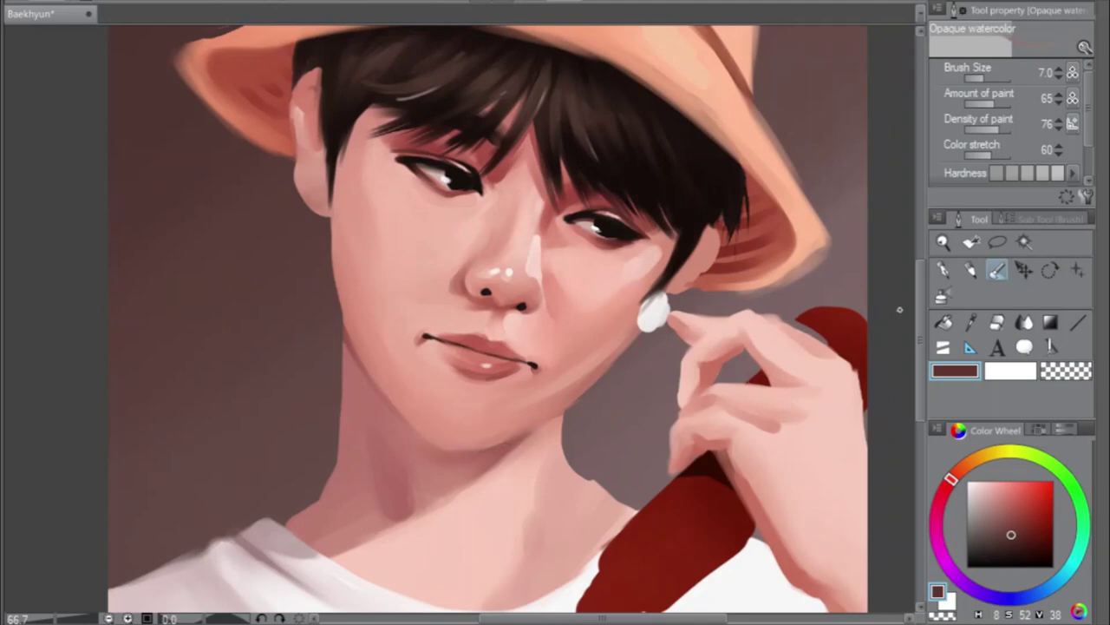
pyautogui.moveTo(919, 327); pyautogui.dragTo(920, 345)
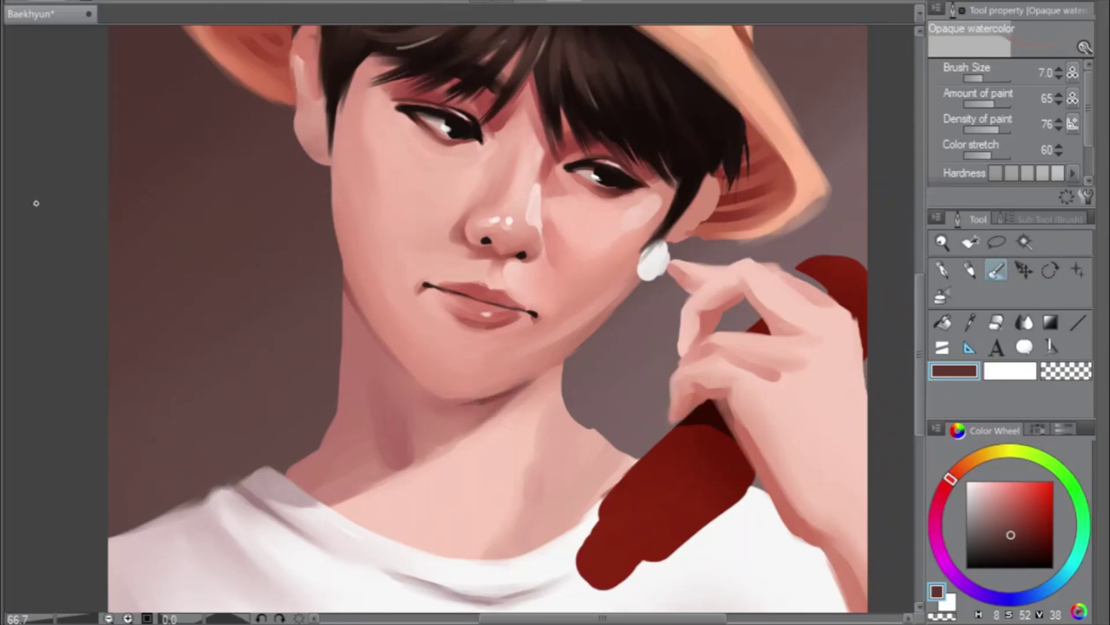
pyautogui.press('h')
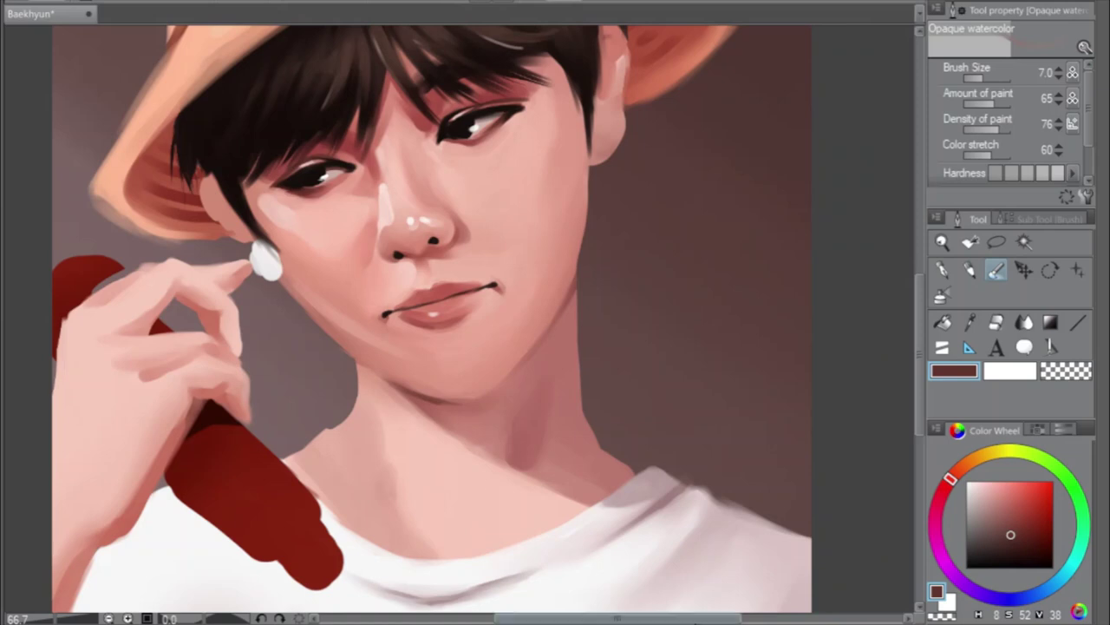
pyautogui.scroll(-2, 647, 612)
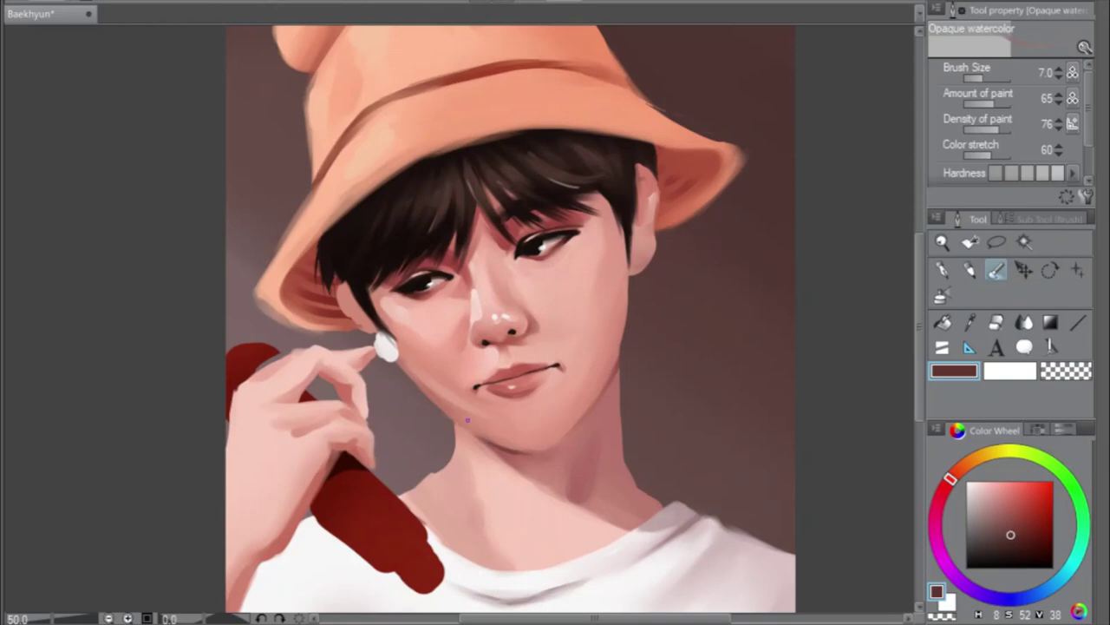
# Clean up the jaw edge above the neck with a light skin tone sampled from the neck at brush size 17.2, and unmirror the canvas
pyautogui.keyDown('alt'); pyautogui.click(510, 479); pyautogui.keyUp('alt')
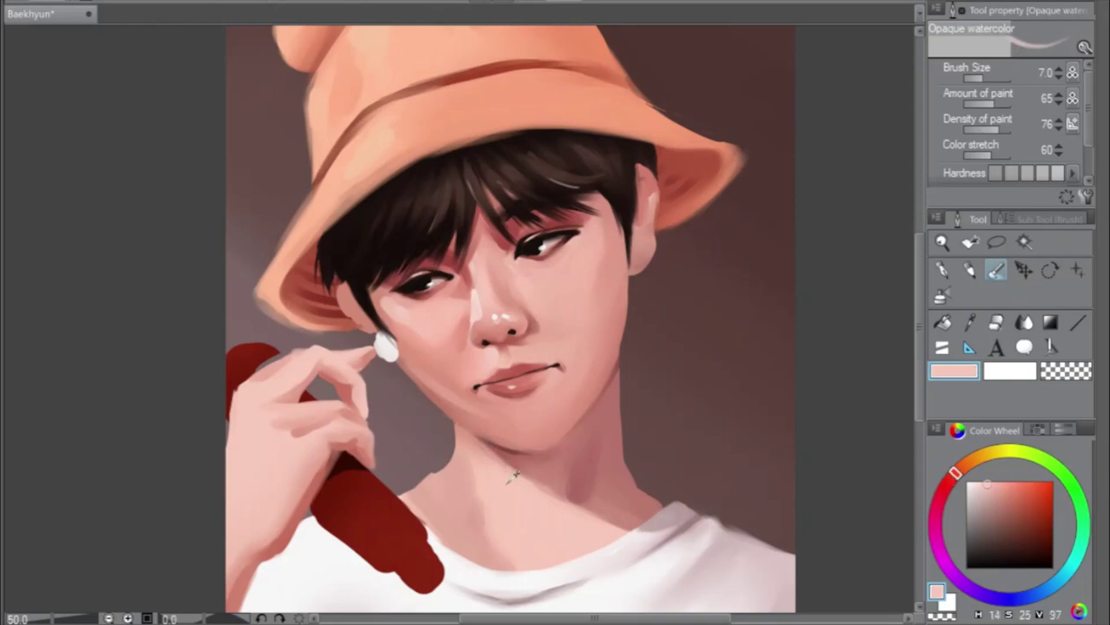
pyautogui.click(990, 79)
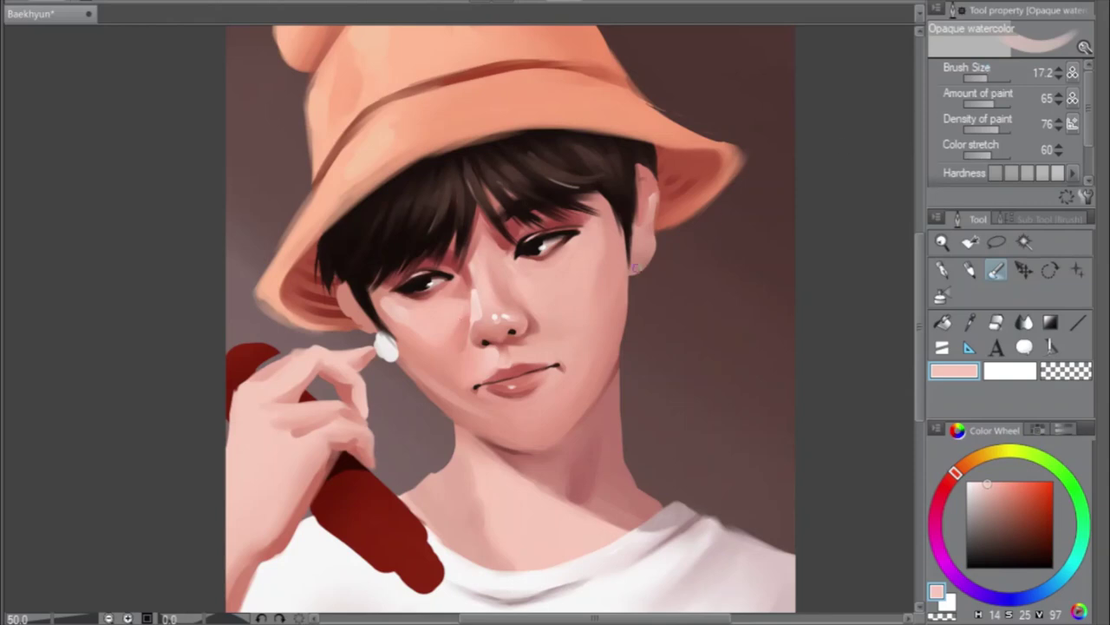
pyautogui.moveTo(446, 425); pyautogui.dragTo(461, 432)
pyautogui.press('h')
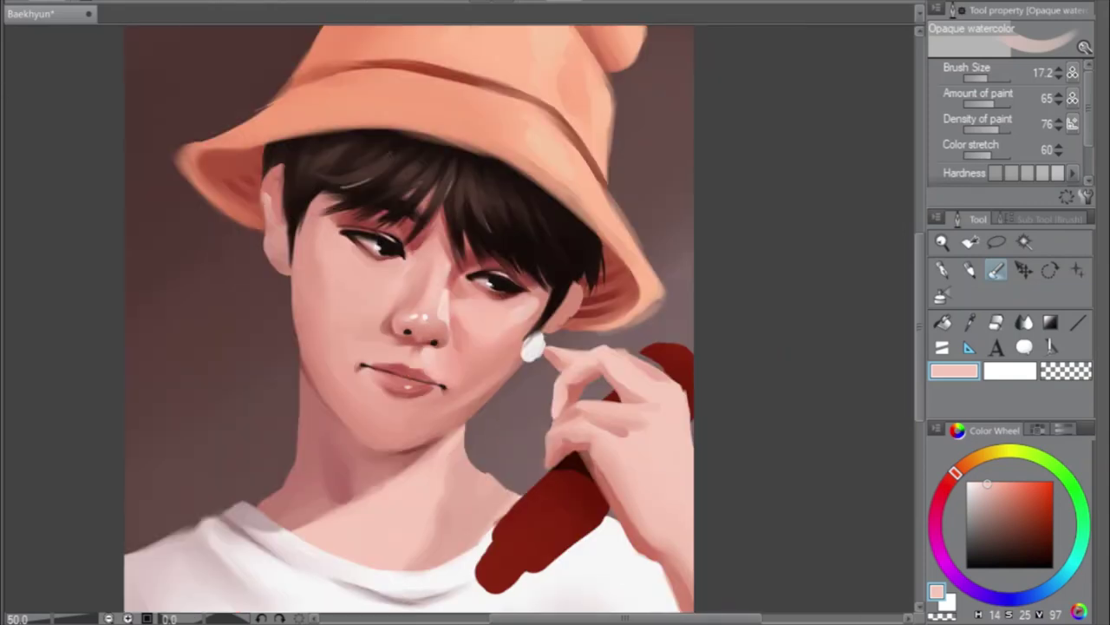
# Add soft blush to the chin and cheek with the Soft airbrush in pink H 12, S 48, V 88, reducing the brush size to 56.6
pyautogui.keyDown('alt'); pyautogui.click(387, 430); pyautogui.keyUp('alt')
pyautogui.click(945, 298)
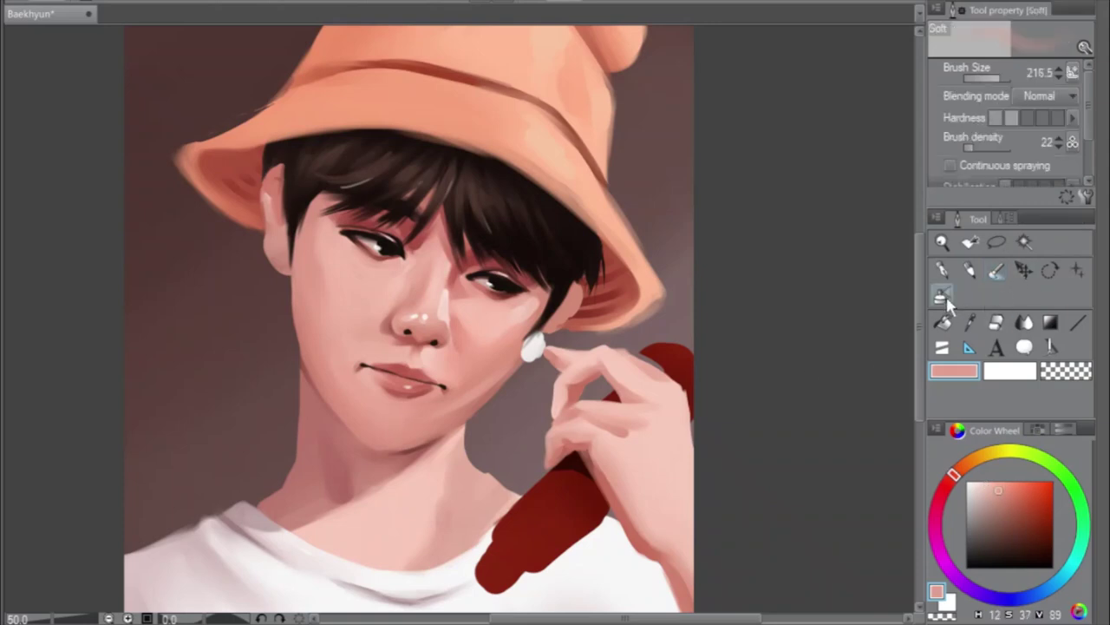
pyautogui.click(1009, 488)
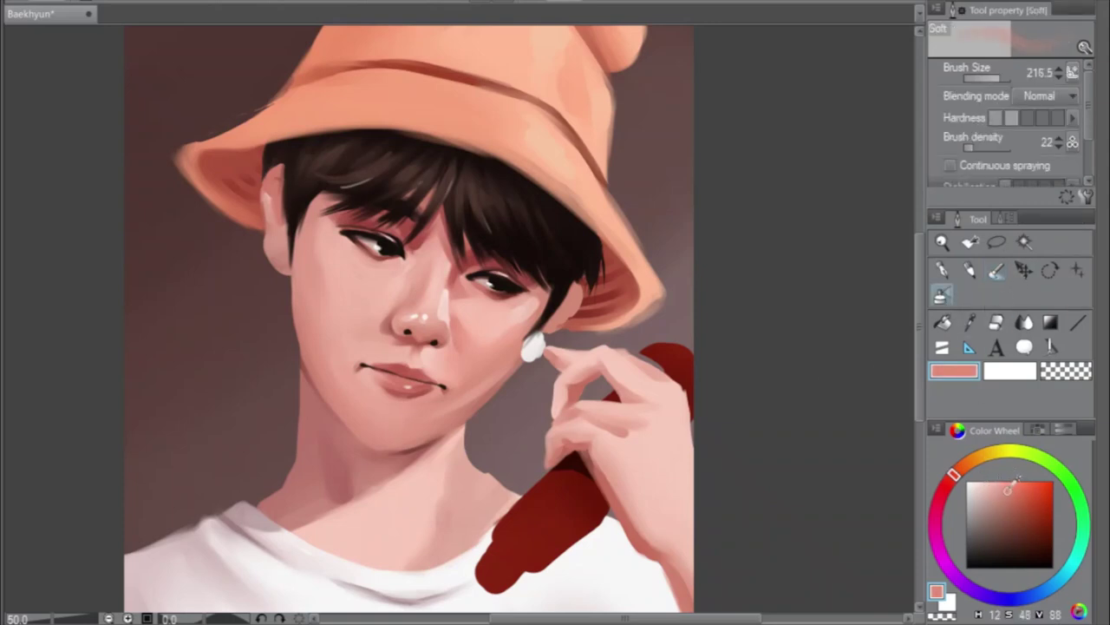
pyautogui.moveTo(1008, 87); pyautogui.dragTo(995, 78)
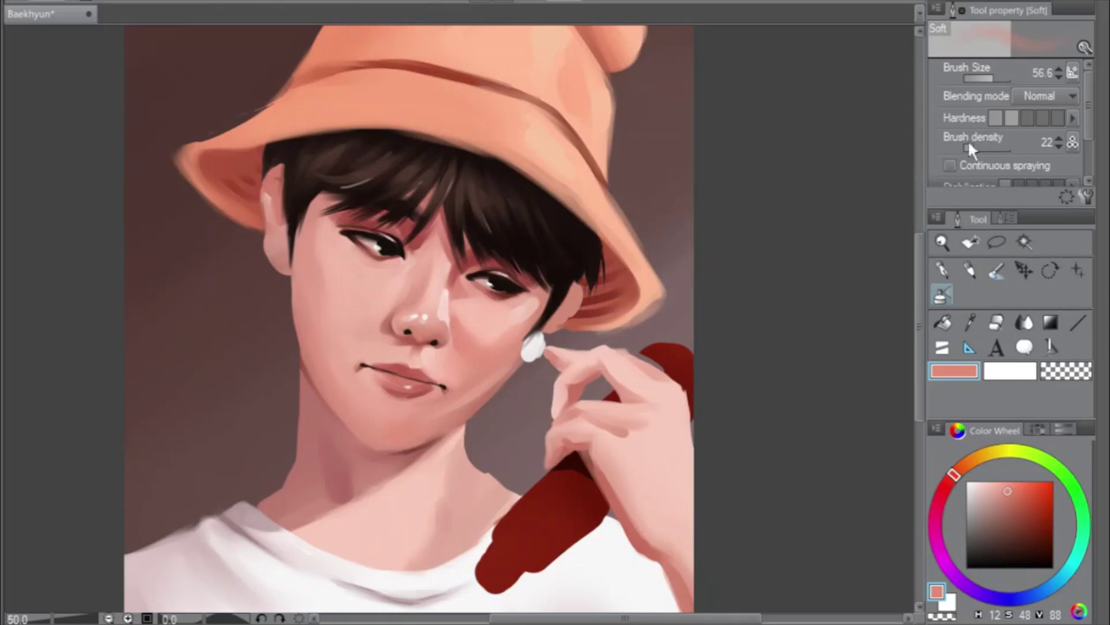
# Return to opaque watercolor, mirror the canvas, and refine the facial shading at brush sizes 38.1, 11.6 and 9.5
pyautogui.click(998, 273)
pyautogui.click(989, 78)
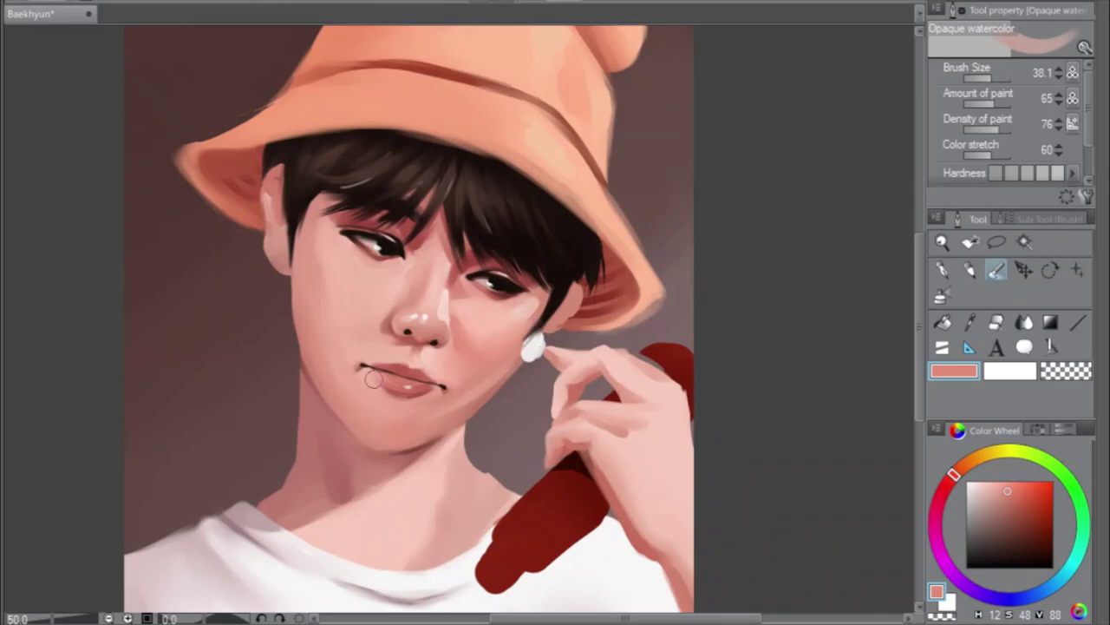
pyautogui.press('h')
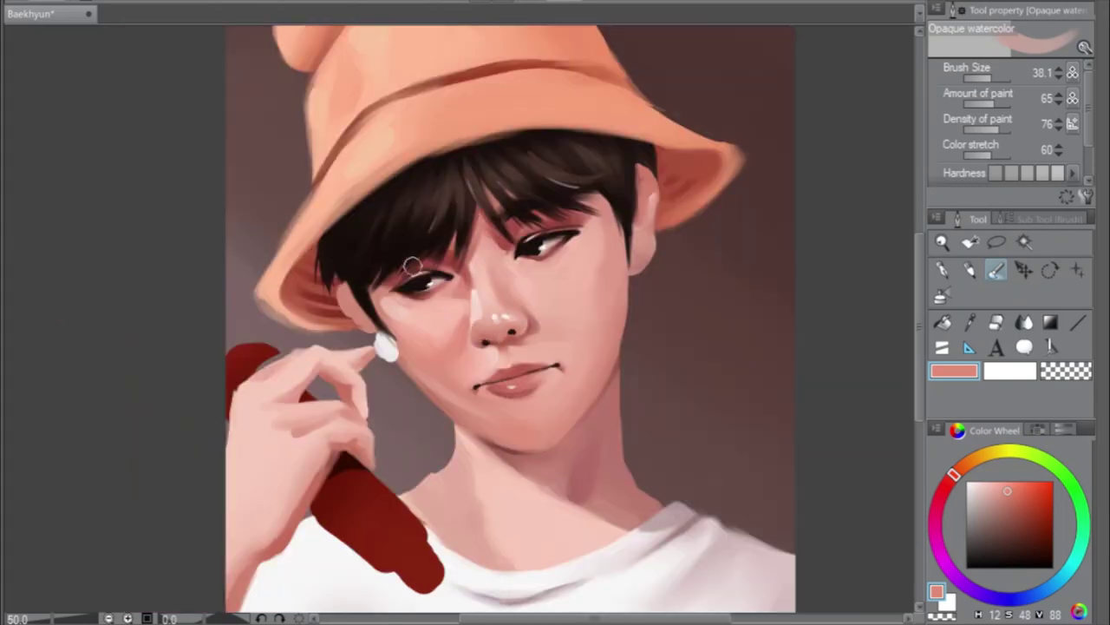
pyautogui.moveTo(990, 80)
pyautogui.mouseDown()
pyautogui.moveTo(1007, 78)
pyautogui.moveTo(998, 83)
pyautogui.mouseUp()
pyautogui.click(987, 77)
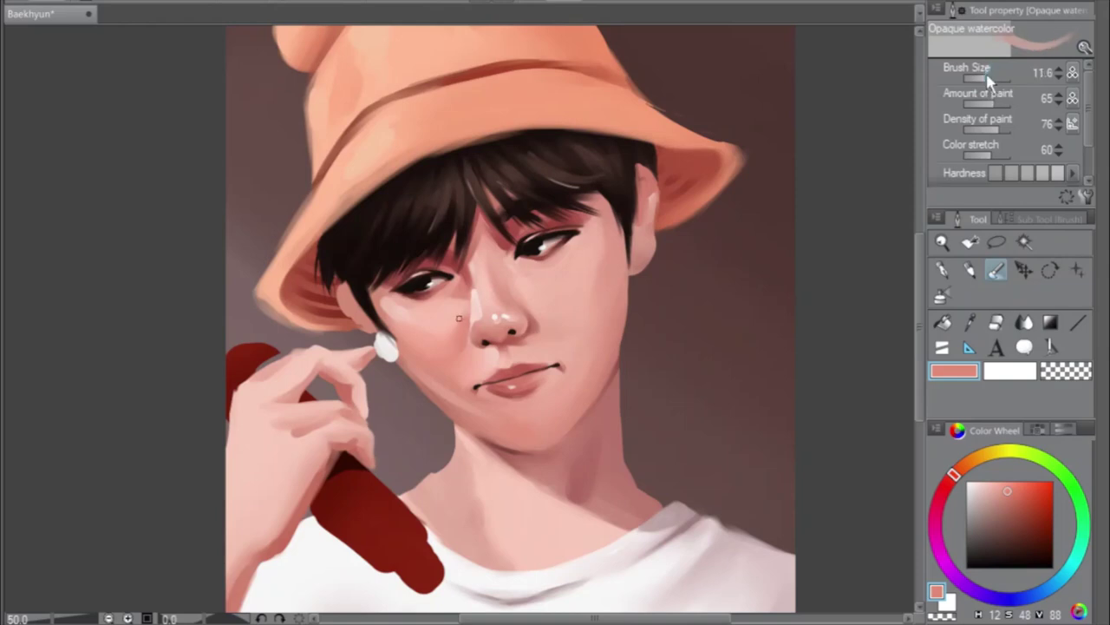
pyautogui.moveTo(990, 79); pyautogui.dragTo(984, 78)
# Tint the skin under the eye with the Soft airbrush at size 25.6, using a warm pink at H 13, S 50, V 94
pyautogui.keyDown('alt'); pyautogui.click(572, 252); pyautogui.keyUp('alt')
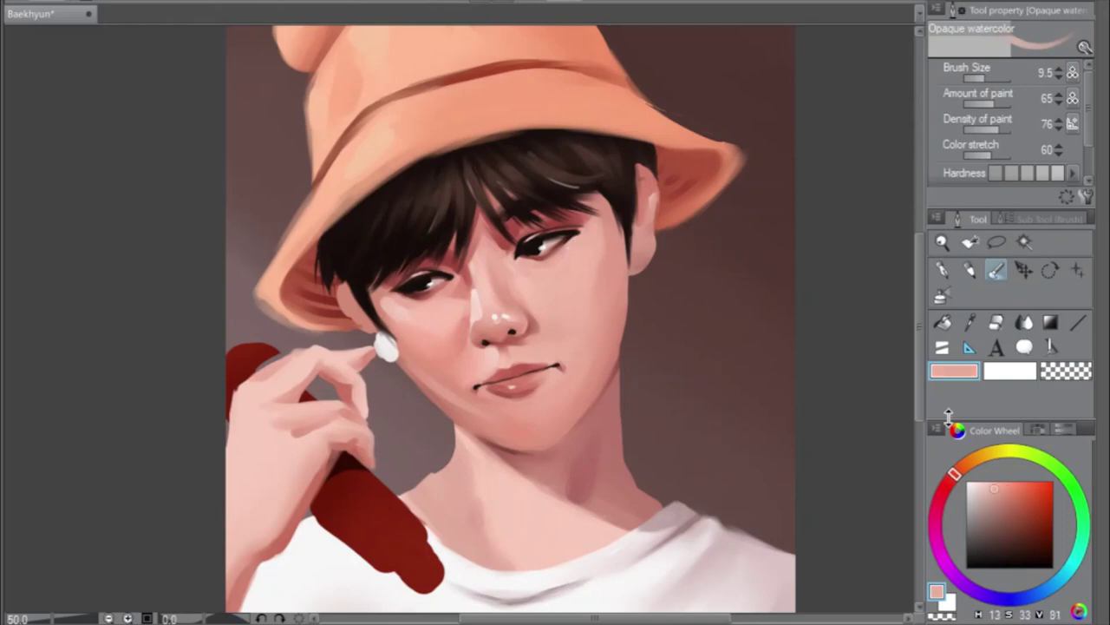
pyautogui.moveTo(1009, 482); pyautogui.dragTo(1015, 478)
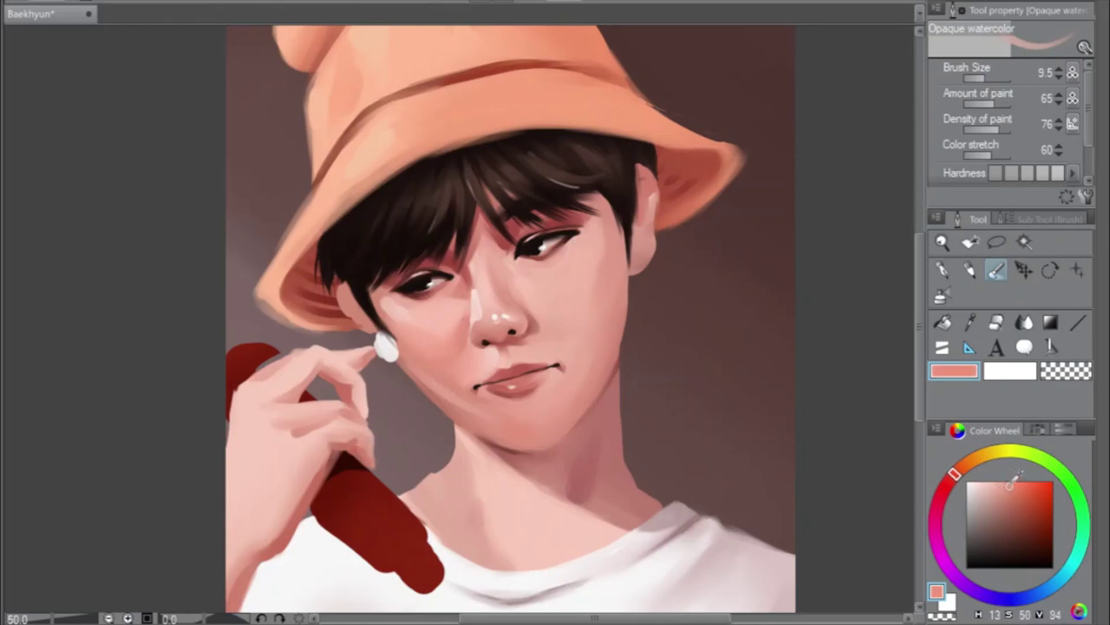
pyautogui.click(943, 297)
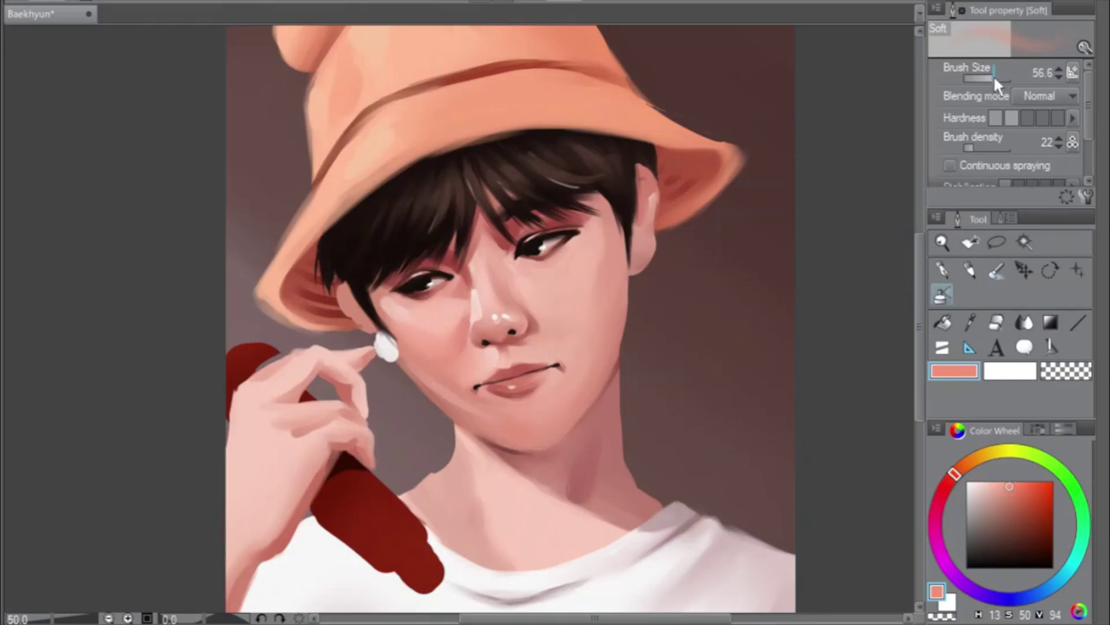
pyautogui.moveTo(997, 82); pyautogui.dragTo(999, 83)
pyautogui.moveTo(999, 78); pyautogui.dragTo(995, 79)
pyautogui.press('h')
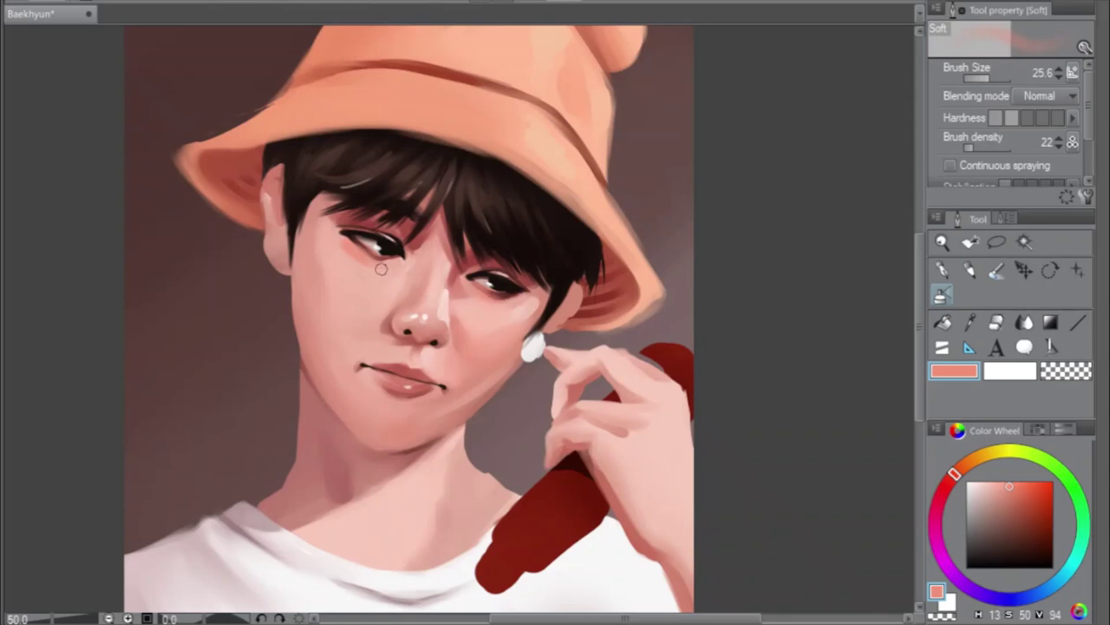
pyautogui.scroll(1, 373, 231)
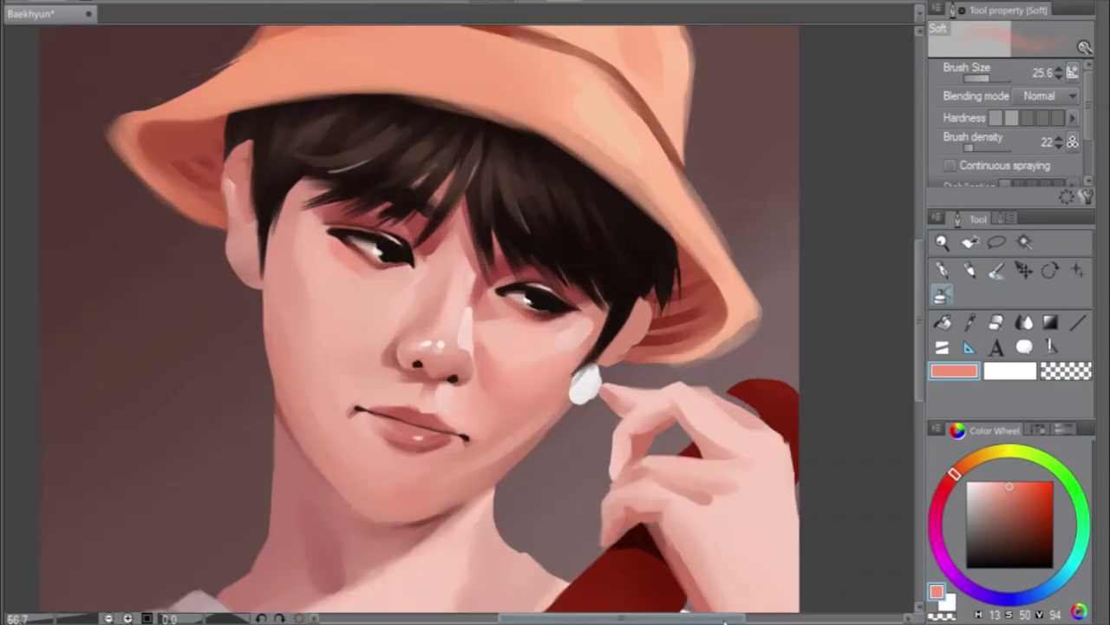
pyautogui.moveTo(632, 612); pyautogui.dragTo(699, 617)
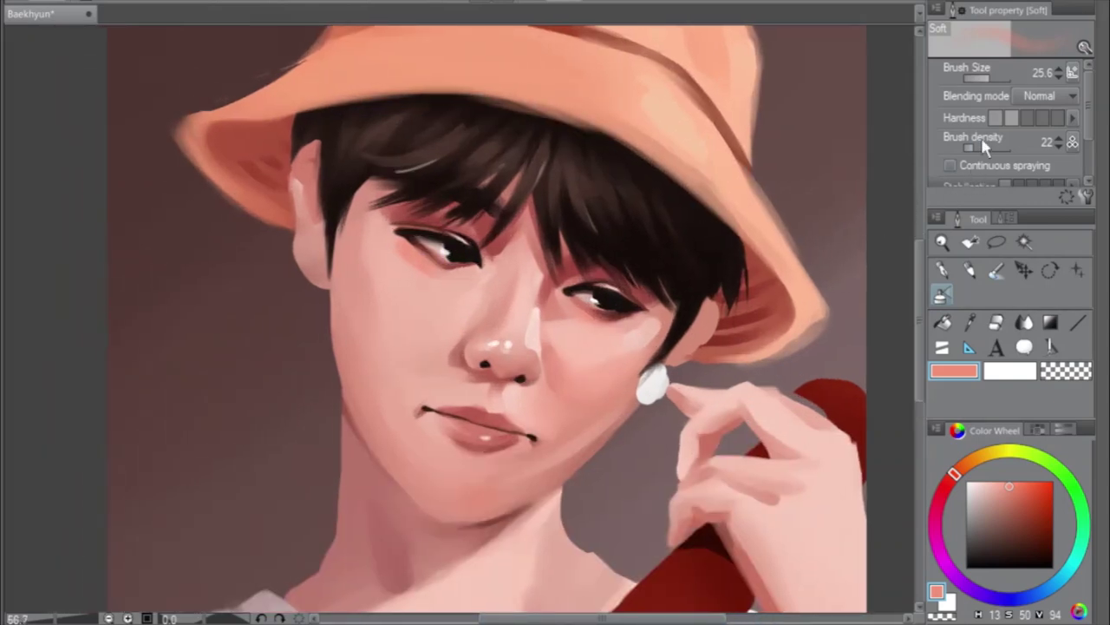
pyautogui.click(987, 78)
# Deepen the lower eyelid and outer eye corner with opaque watercolor, using reds H 8, S 47, V 63 and H 8, S 65, V 59
pyautogui.click(997, 270)
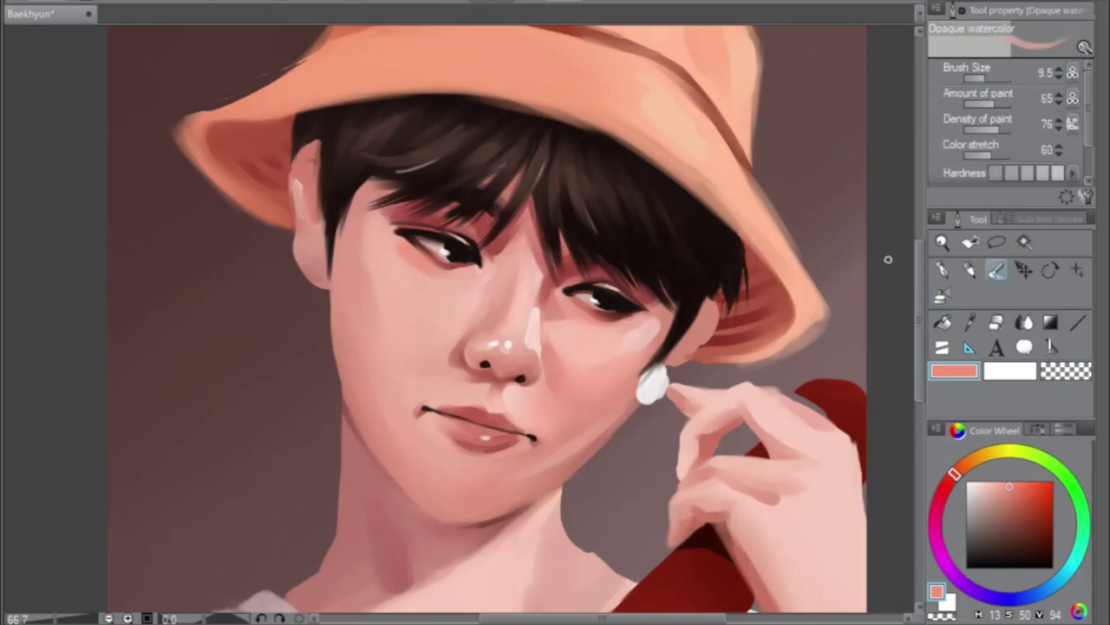
pyautogui.keyDown('alt'); pyautogui.click(516, 239); pyautogui.keyUp('alt')
pyautogui.click(1008, 506)
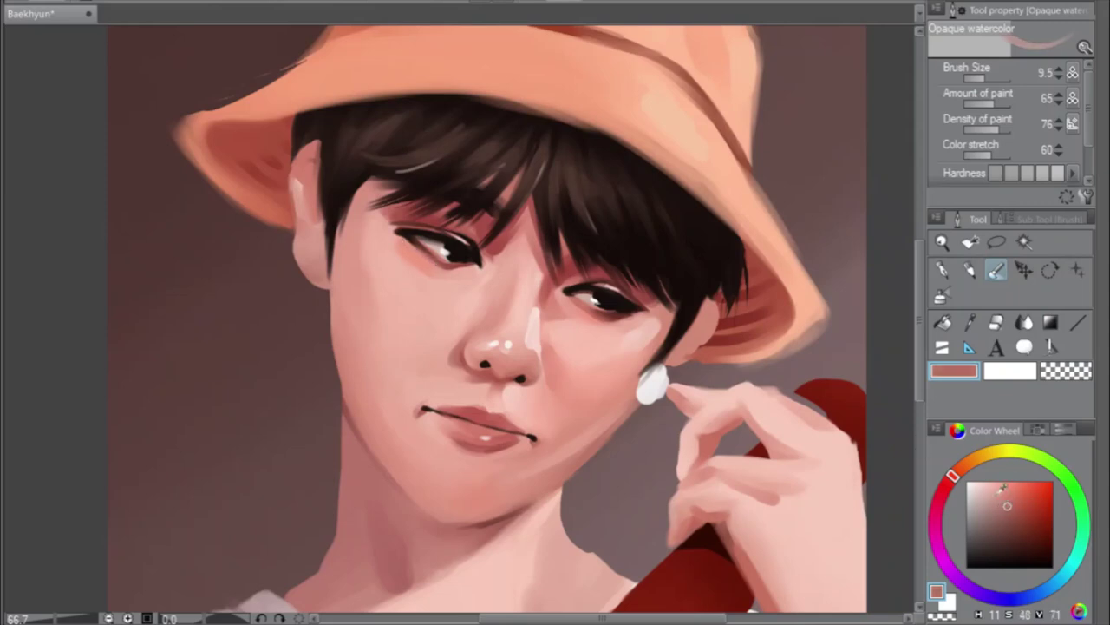
pyautogui.click(951, 478)
pyautogui.click(1006, 513)
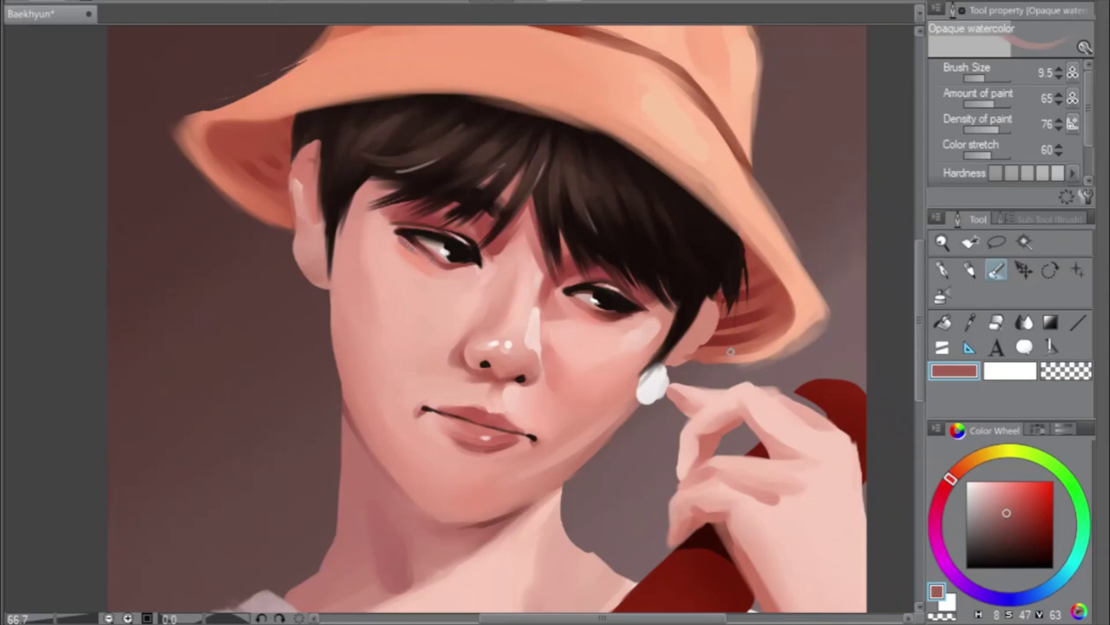
pyautogui.press('h')
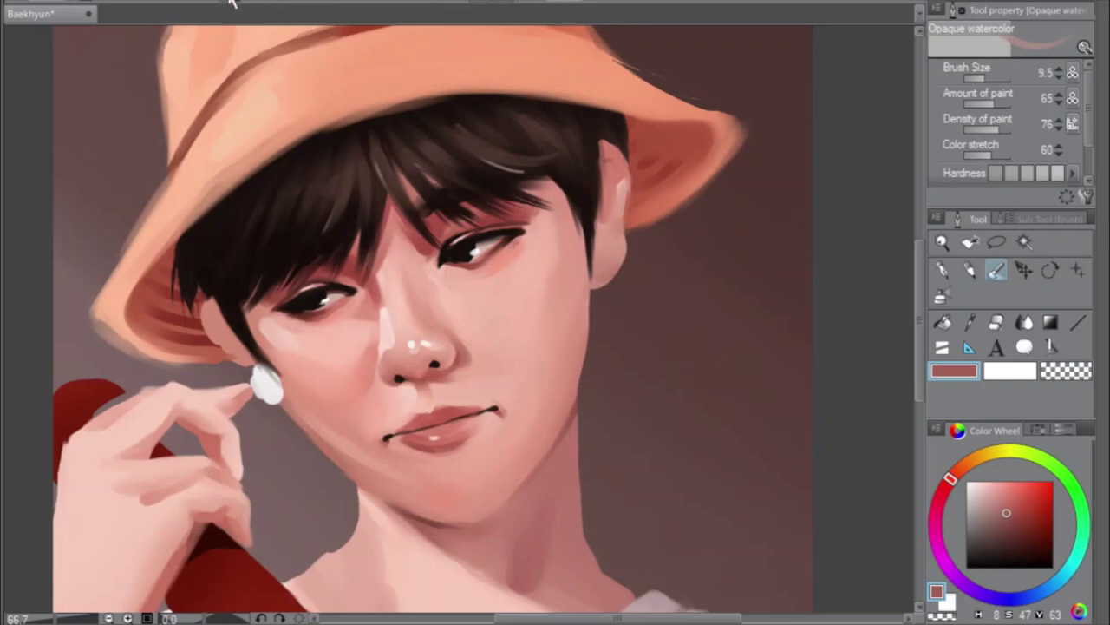
pyautogui.click(1023, 516)
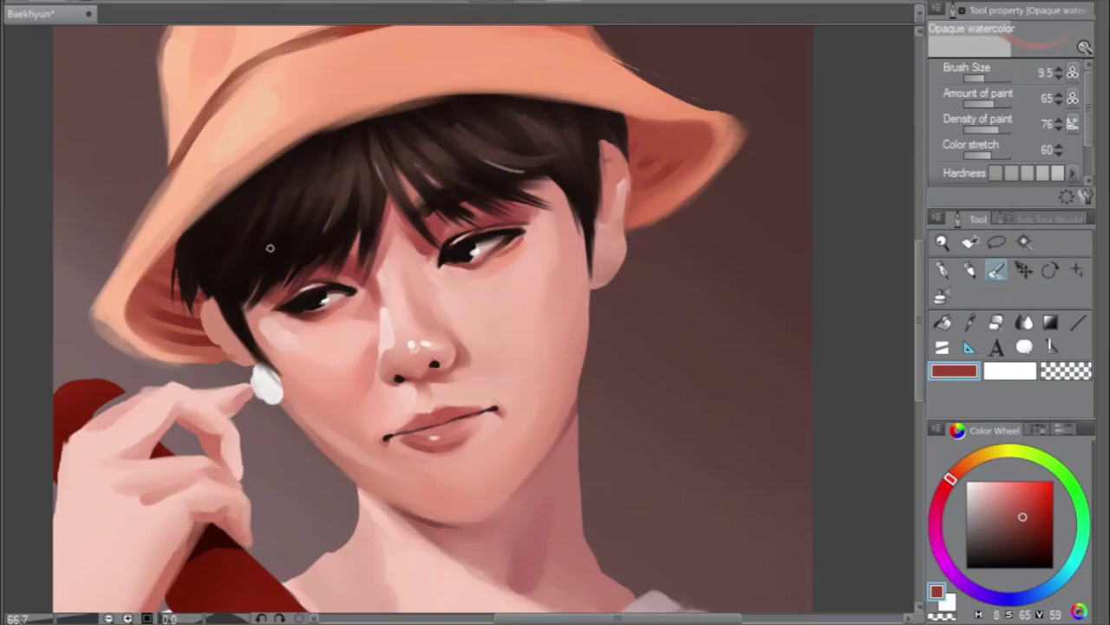
pyautogui.press('h')
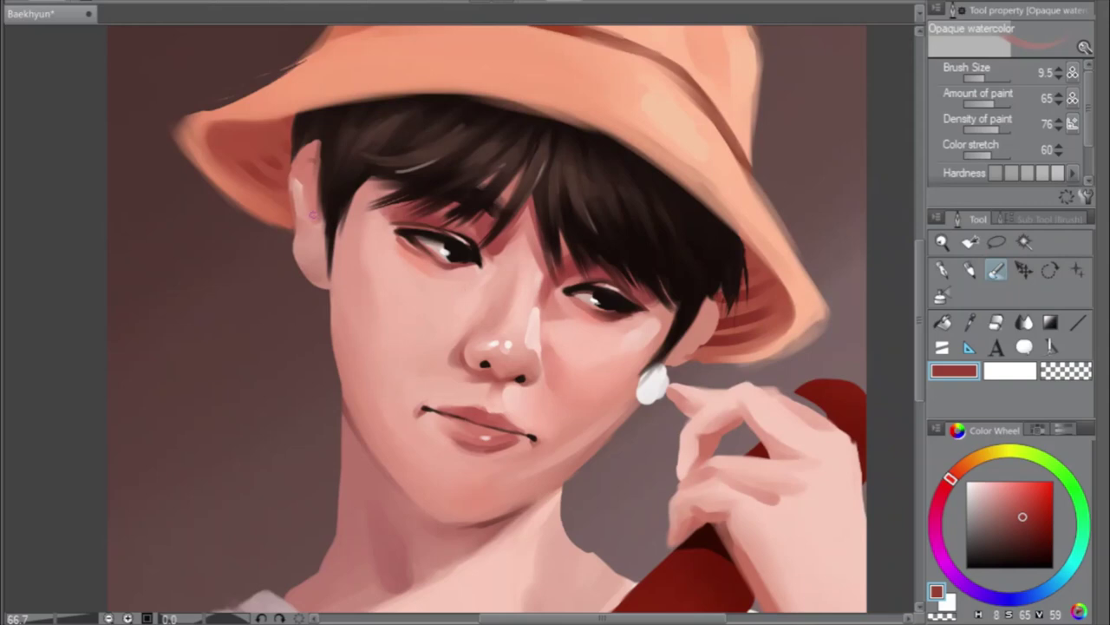
# Try to shade the upper ear with a dark brown at H 8, S 57, V 30 and brush size 38.1
pyautogui.keyDown('alt'); pyautogui.click(498, 522); pyautogui.keyUp('alt')
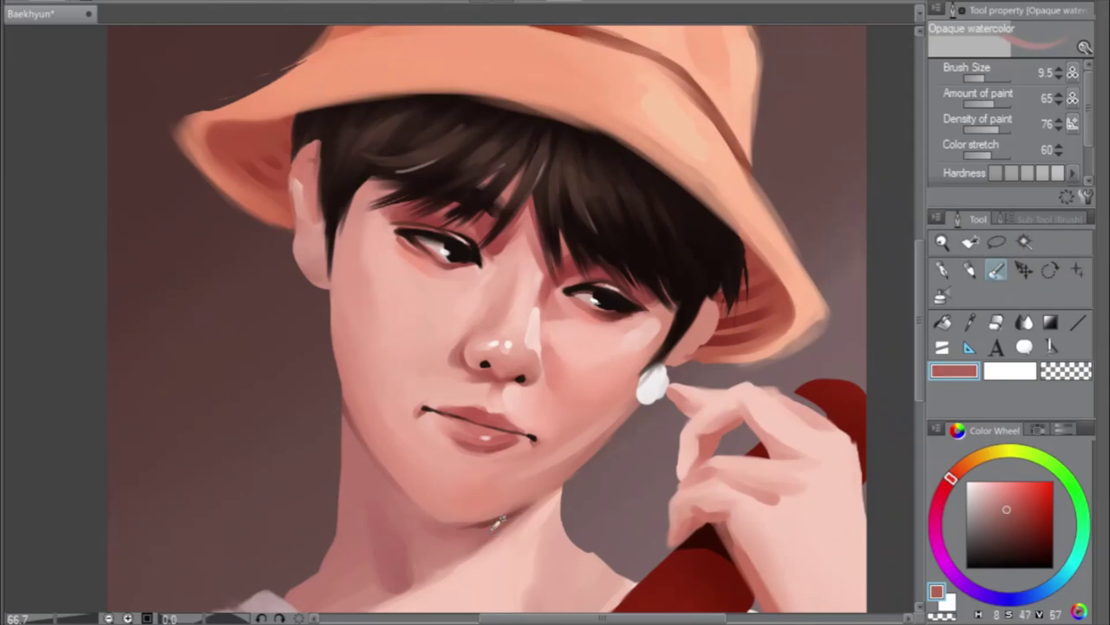
pyautogui.moveTo(1008, 510); pyautogui.dragTo(1015, 542)
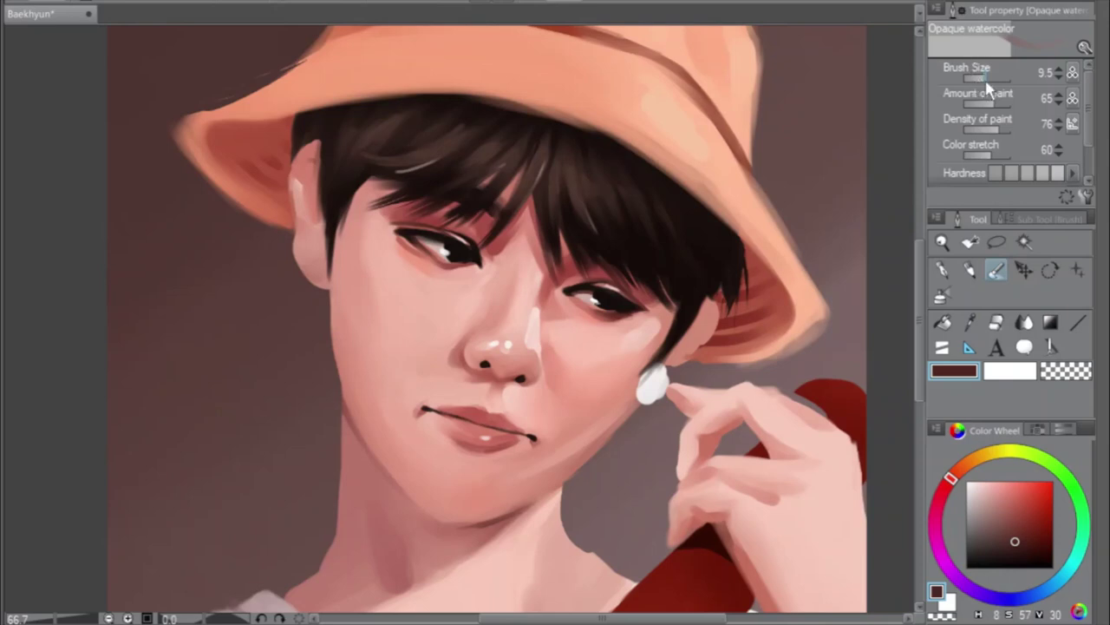
pyautogui.moveTo(987, 80); pyautogui.dragTo(993, 81)
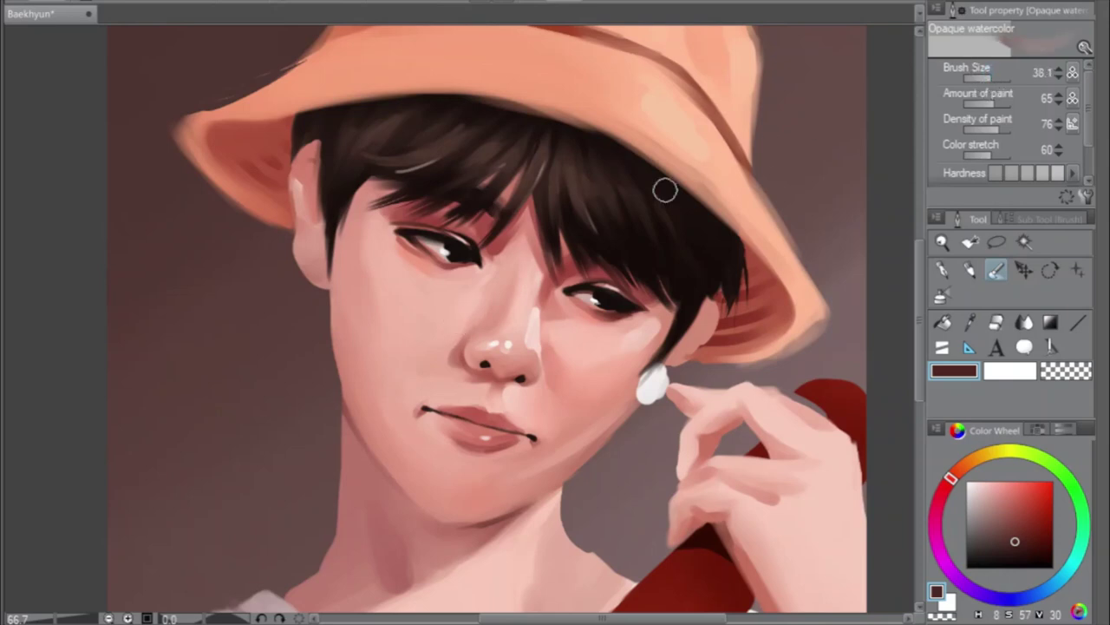
pyautogui.moveTo(328, 166)
pyautogui.mouseDown()
pyautogui.moveTo(313, 176)
pyautogui.moveTo(310, 154)
pyautogui.moveTo(290, 164)
pyautogui.mouseUp()
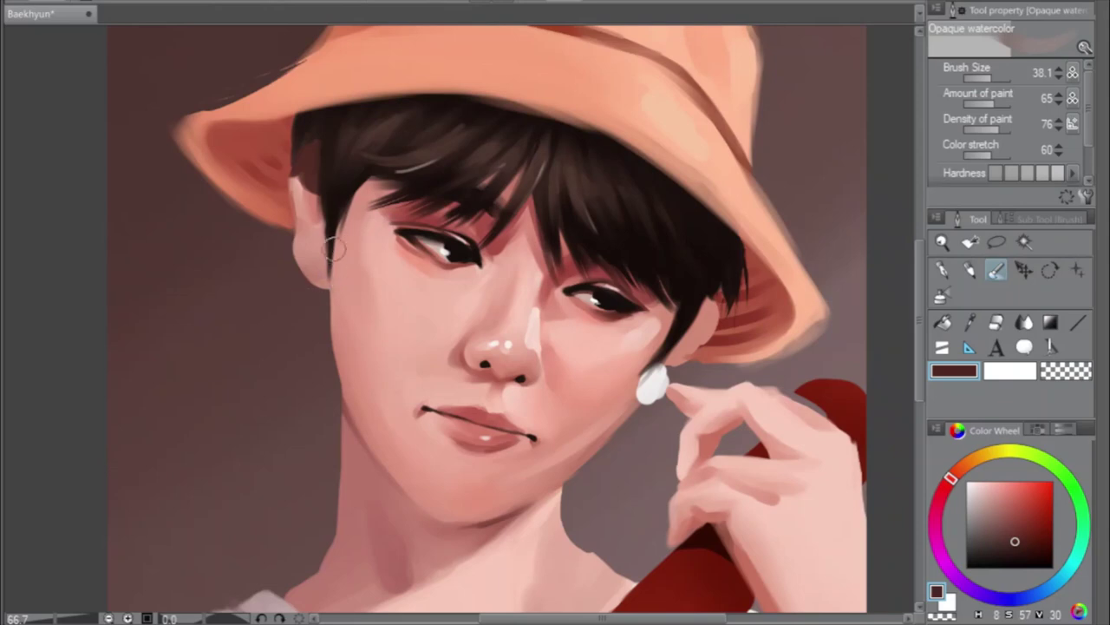
pyautogui.moveTo(296, 161); pyautogui.dragTo(319, 202)
# Shade the upper inner ear with a dark red at H 3, S 57, V 40, using brush sizes 38.1 and 21.0
pyautogui.keyDown('alt'); pyautogui.click(310, 173); pyautogui.keyUp('alt')
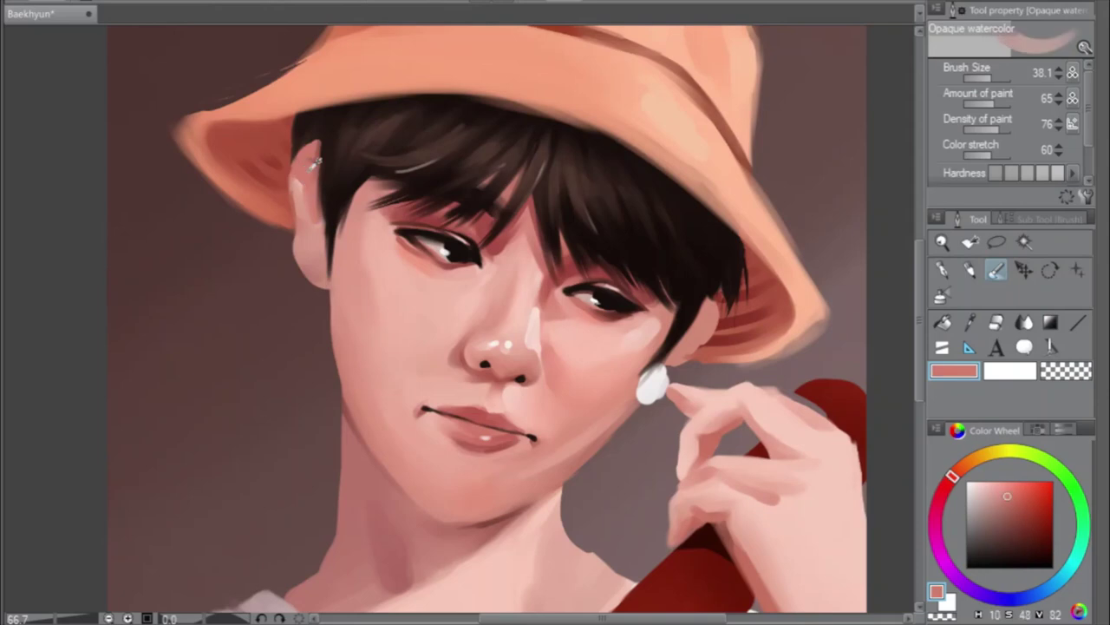
pyautogui.moveTo(1015, 487); pyautogui.dragTo(1015, 518)
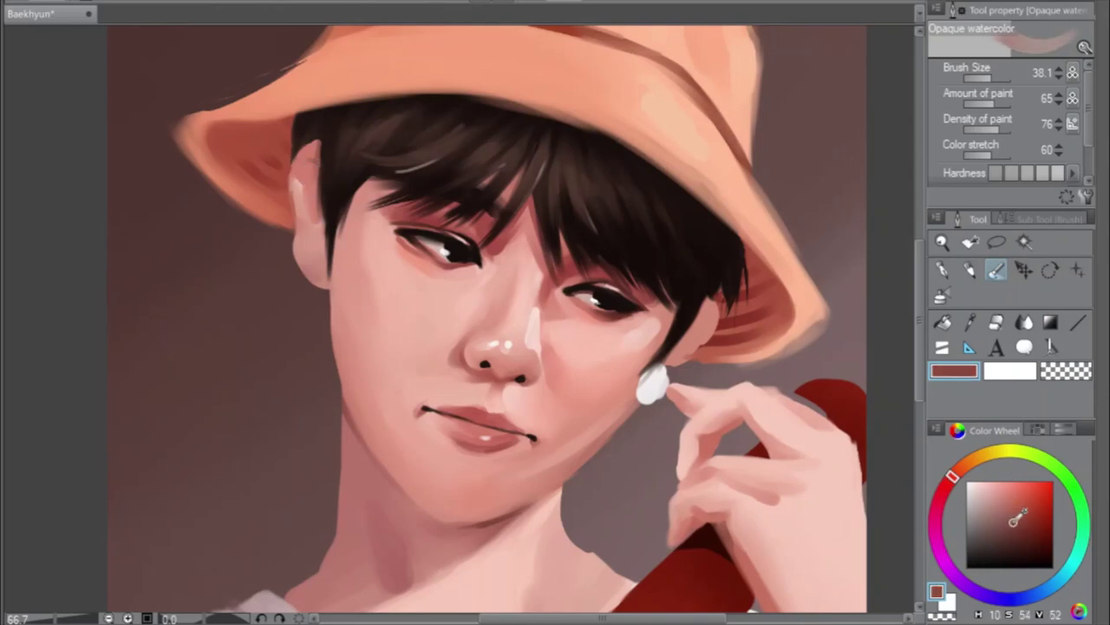
pyautogui.moveTo(959, 491); pyautogui.dragTo(945, 484)
pyautogui.moveTo(1015, 518); pyautogui.dragTo(1015, 533)
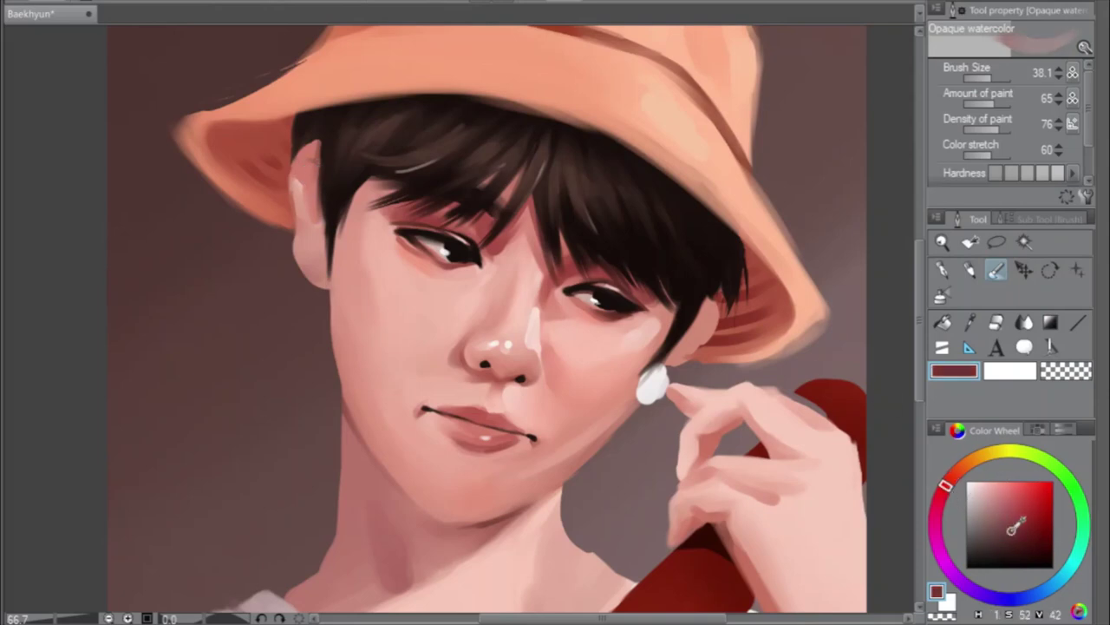
pyautogui.moveTo(949, 491); pyautogui.dragTo(948, 483)
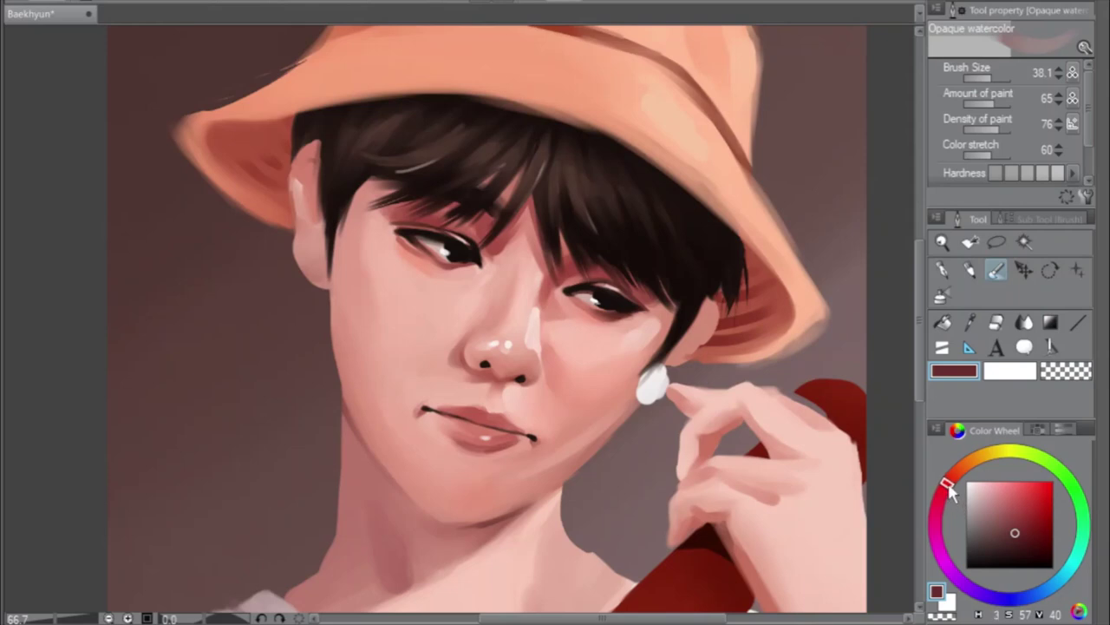
pyautogui.moveTo(318, 162)
pyautogui.mouseDown()
pyautogui.moveTo(333, 189)
pyautogui.moveTo(317, 189)
pyautogui.moveTo(317, 171)
pyautogui.moveTo(310, 193)
pyautogui.moveTo(363, 223)
pyautogui.moveTo(345, 234)
pyautogui.moveTo(358, 234)
pyautogui.moveTo(316, 213)
pyautogui.moveTo(342, 163)
pyautogui.moveTo(340, 142)
pyautogui.moveTo(292, 184)
pyautogui.moveTo(293, 160)
pyautogui.moveTo(293, 186)
pyautogui.moveTo(298, 155)
pyautogui.moveTo(293, 183)
pyautogui.moveTo(312, 154)
pyautogui.moveTo(317, 193)
pyautogui.moveTo(317, 160)
pyautogui.moveTo(294, 143)
pyautogui.moveTo(317, 154)
pyautogui.moveTo(310, 178)
pyautogui.moveTo(293, 162)
pyautogui.moveTo(301, 173)
pyautogui.moveTo(316, 144)
pyautogui.moveTo(320, 172)
pyautogui.moveTo(341, 184)
pyautogui.moveTo(326, 211)
pyautogui.moveTo(307, 191)
pyautogui.moveTo(315, 218)
pyautogui.moveTo(303, 187)
pyautogui.moveTo(318, 213)
pyautogui.mouseUp()
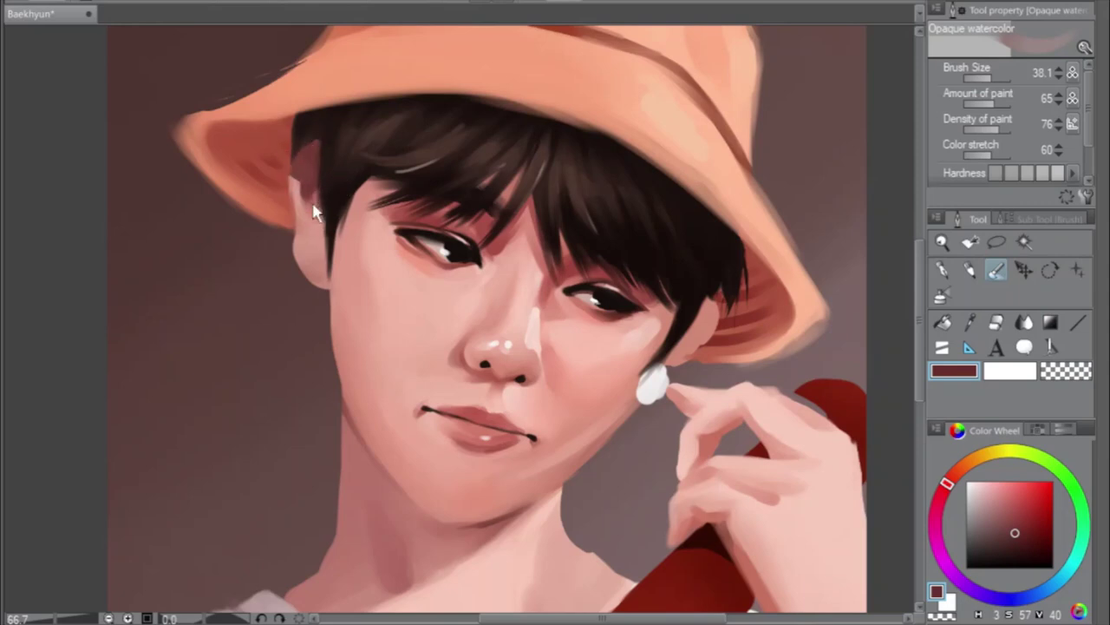
pyautogui.click(992, 80)
pyautogui.moveTo(295, 172); pyautogui.dragTo(304, 201)
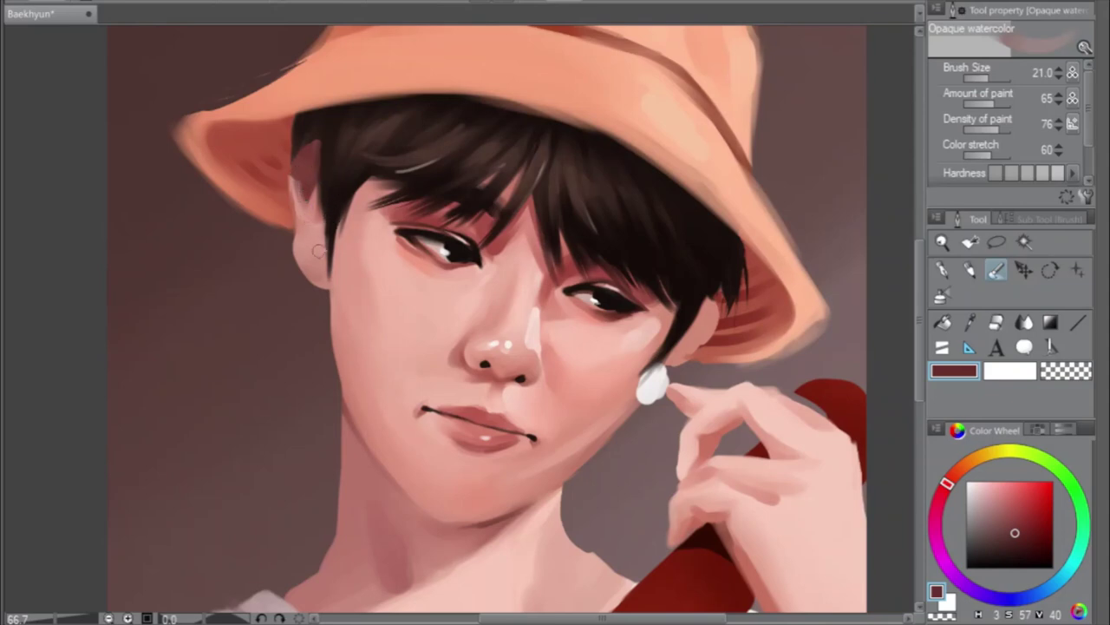
# Paint a dark curved hollow inside the ear with opaque watercolor at size 21.0, using a dark red at H 3, S 62, V 19
pyautogui.press('h')
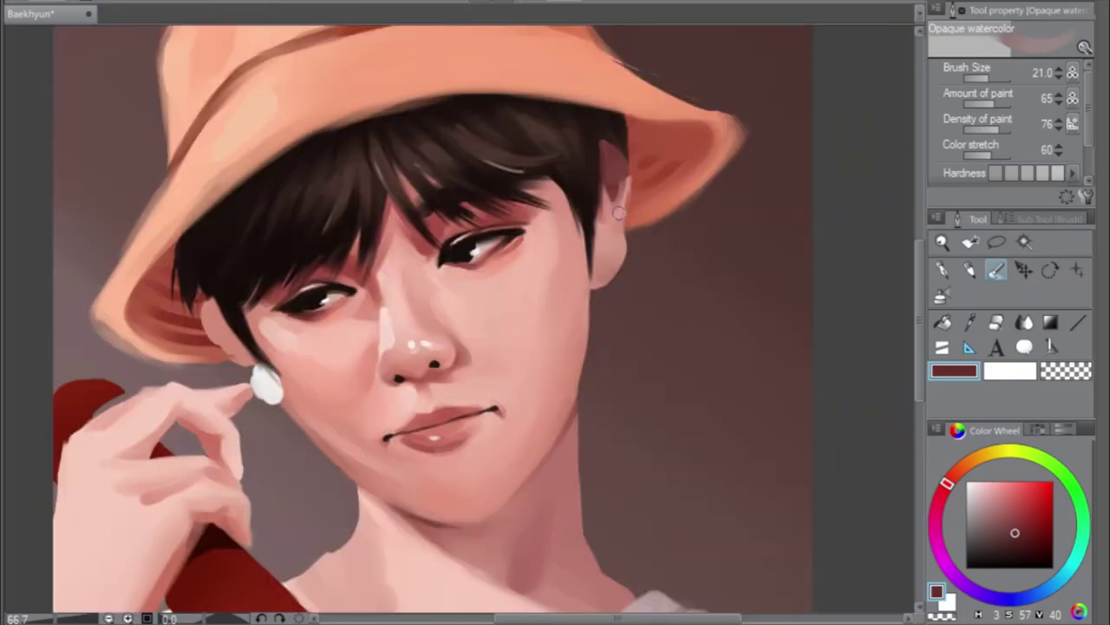
pyautogui.click(1020, 550)
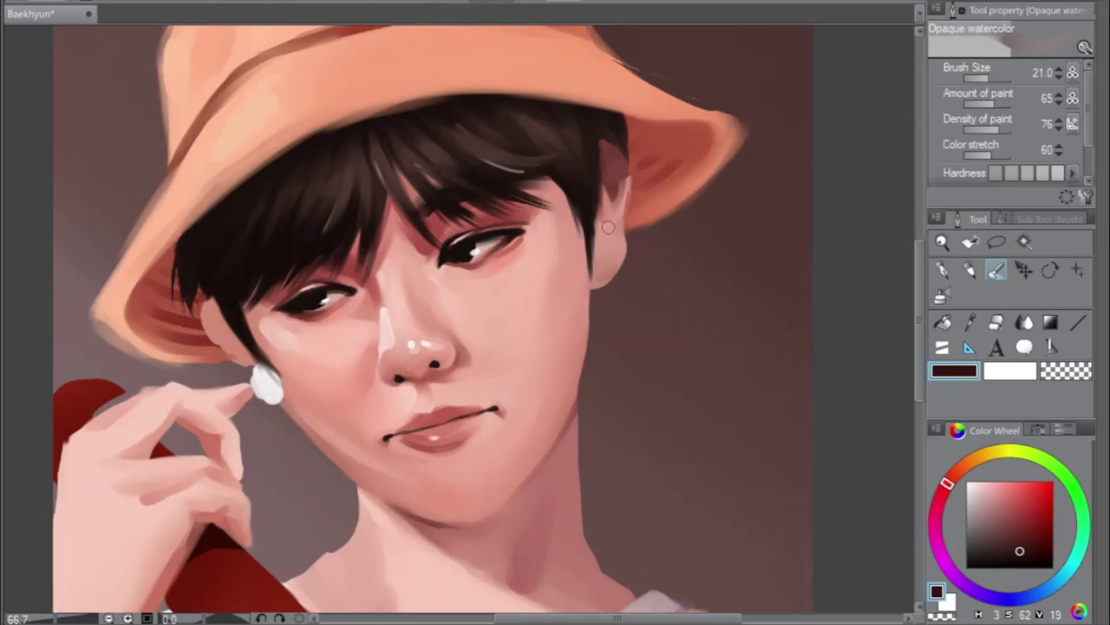
pyautogui.moveTo(608, 231)
pyautogui.mouseDown()
pyautogui.moveTo(614, 171)
pyautogui.moveTo(616, 203)
pyautogui.moveTo(605, 181)
pyautogui.mouseUp()
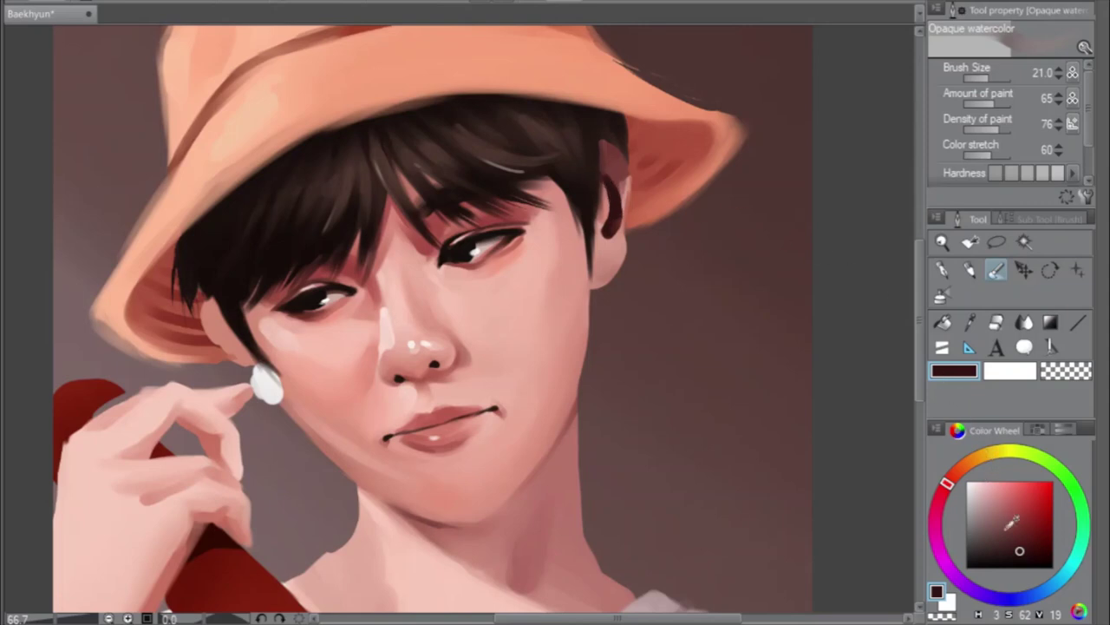
# Dab muted pink spots at H 3, S 26, V 58 inside the ear hollow at size 6.4, toning them down with H 4, S 57, V 27
pyautogui.moveTo(1024, 542); pyautogui.dragTo(988, 518)
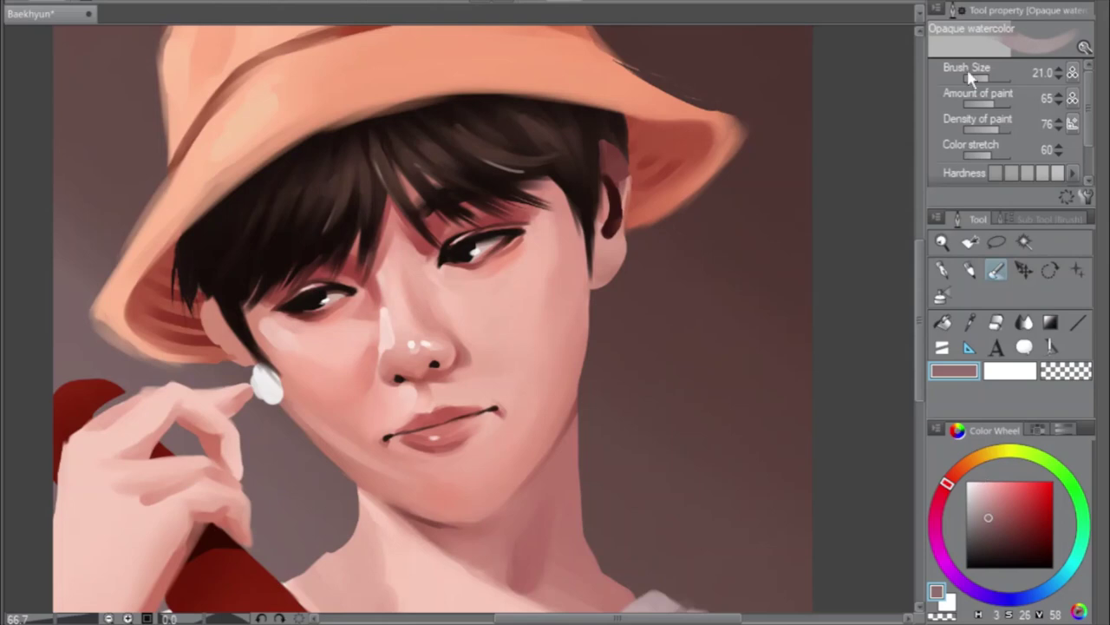
pyautogui.click(989, 78)
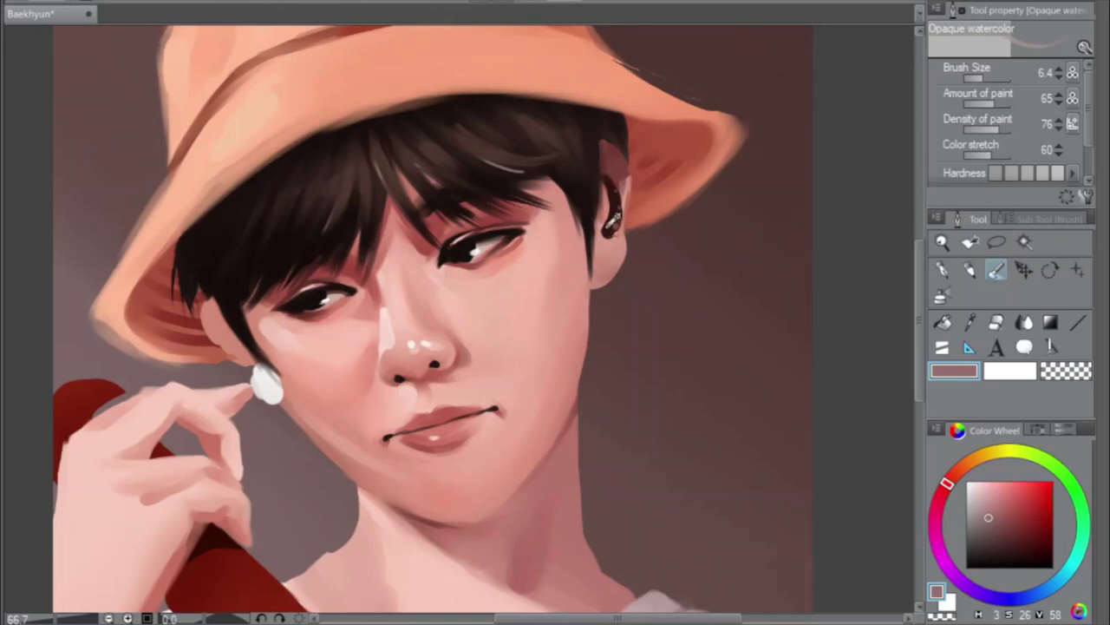
pyautogui.keyDown('alt'); pyautogui.click(612, 218); pyautogui.keyUp('alt')
pyautogui.click(1013, 542)
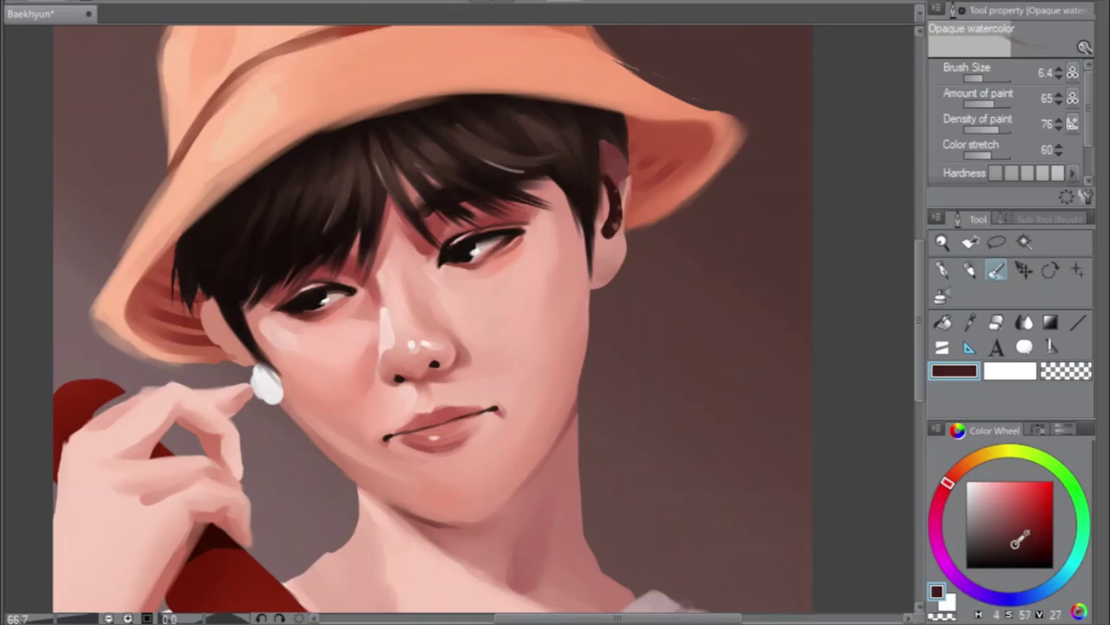
pyautogui.click(952, 487)
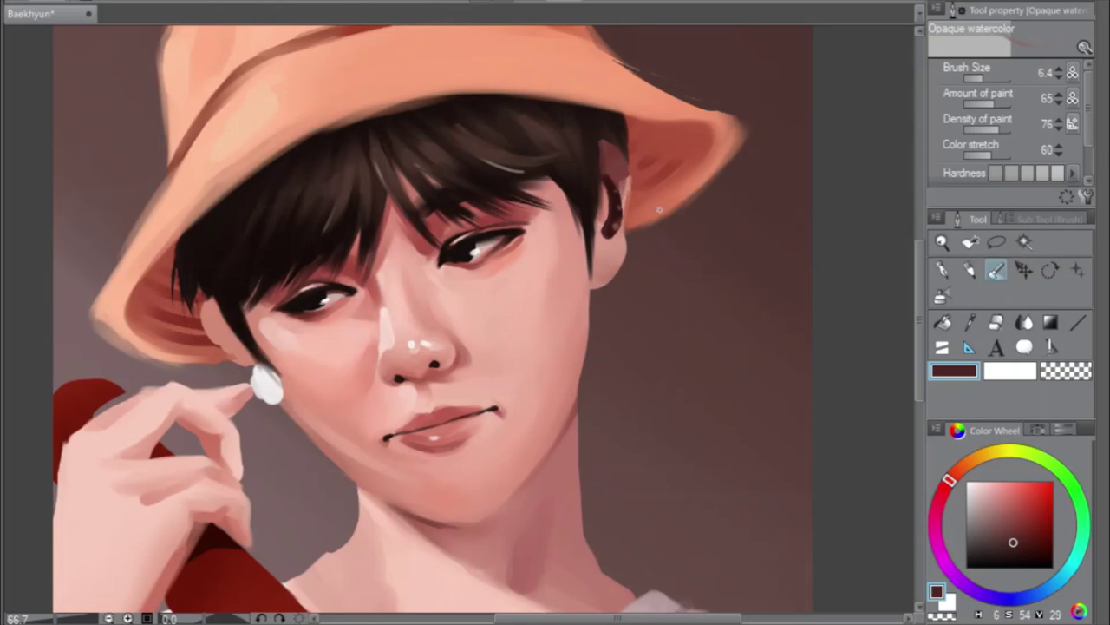
# Refine the ear hollow with the Hard eraser at size 23.4 and brighten its small spots, using a muted brown at H 14, S 31, V 61
pyautogui.scroll(1, 614, 212)
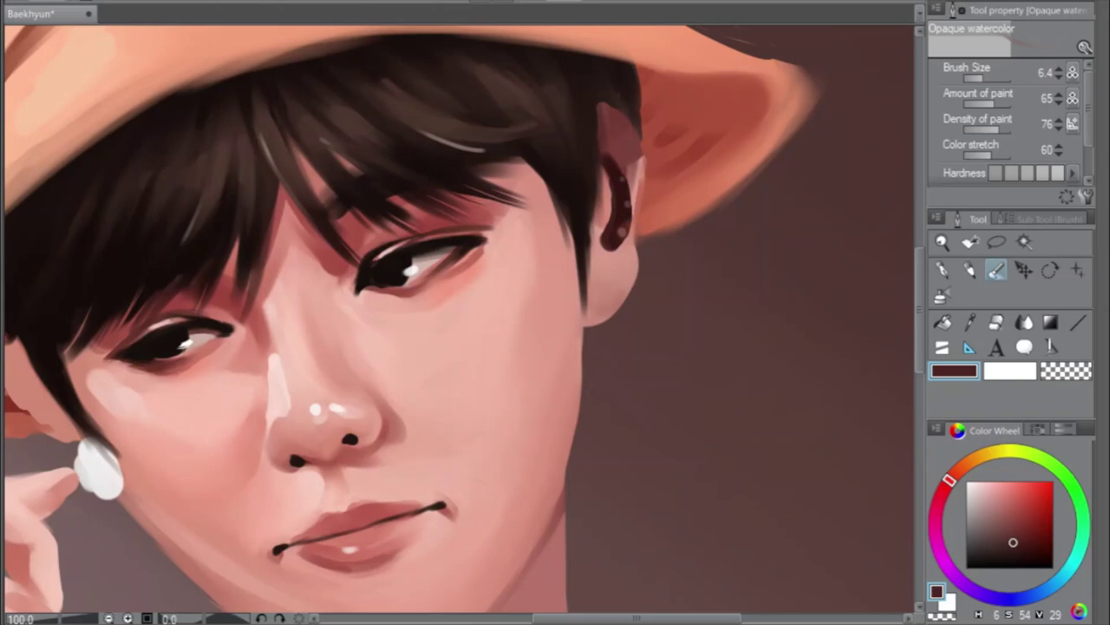
pyautogui.click(996, 324)
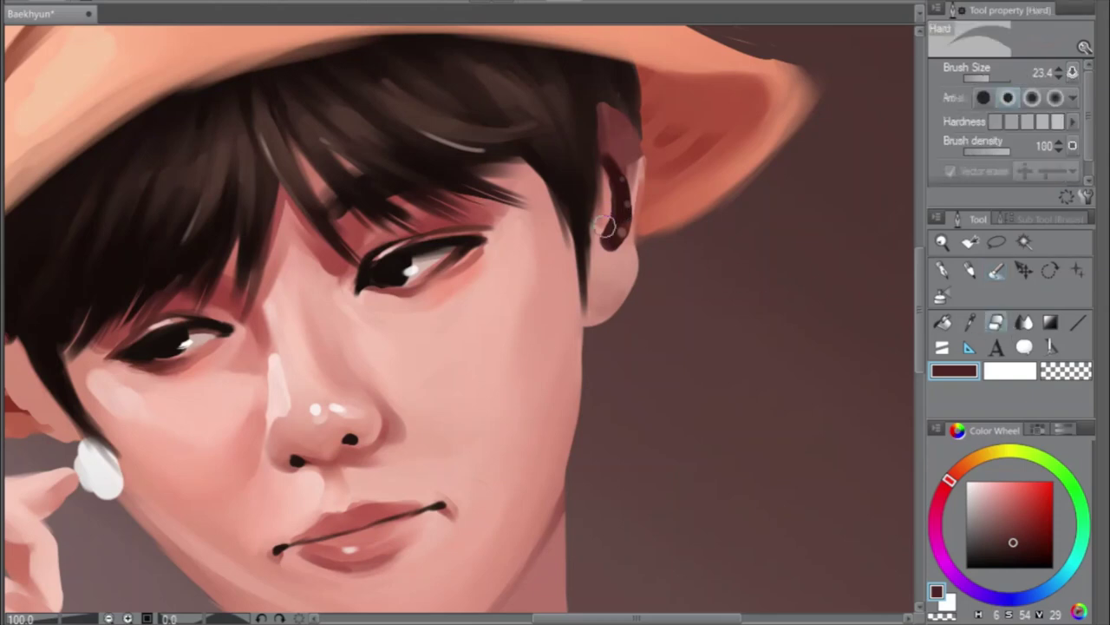
pyautogui.moveTo(616, 200)
pyautogui.mouseDown()
pyautogui.moveTo(617, 249)
pyautogui.moveTo(623, 189)
pyautogui.moveTo(617, 248)
pyautogui.mouseUp()
pyautogui.click(996, 271)
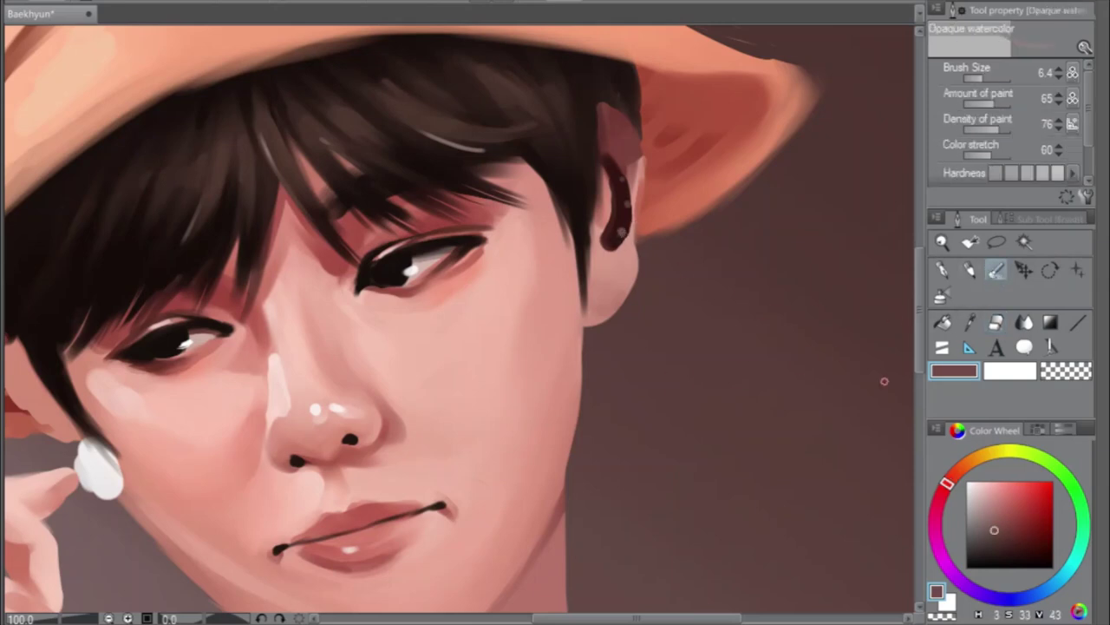
pyautogui.click(996, 520)
pyautogui.moveTo(997, 520); pyautogui.dragTo(993, 514)
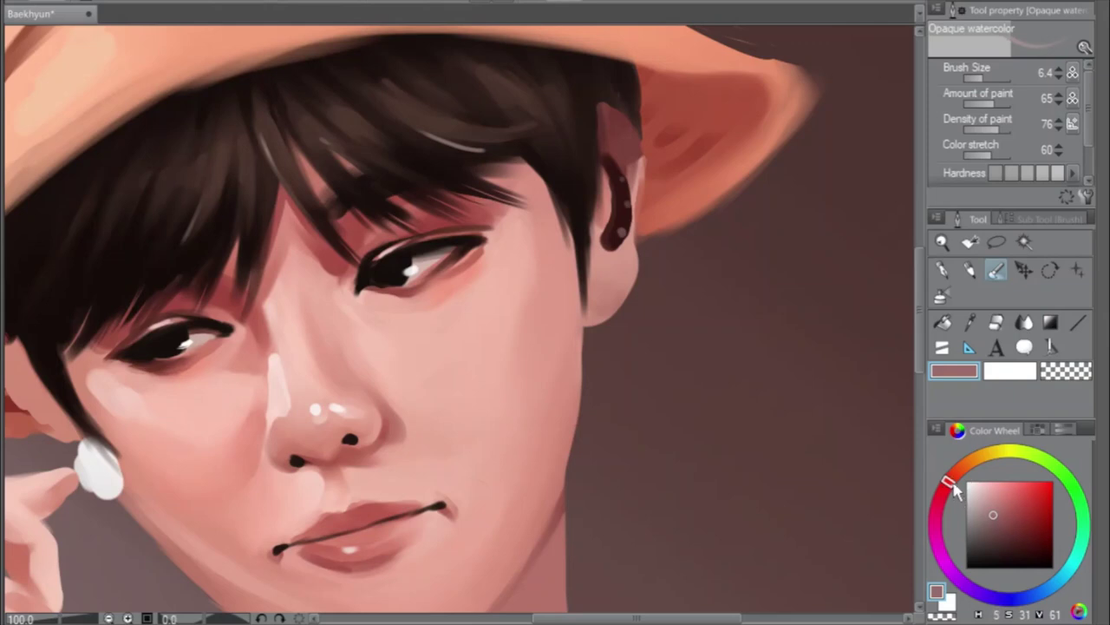
pyautogui.click(954, 471)
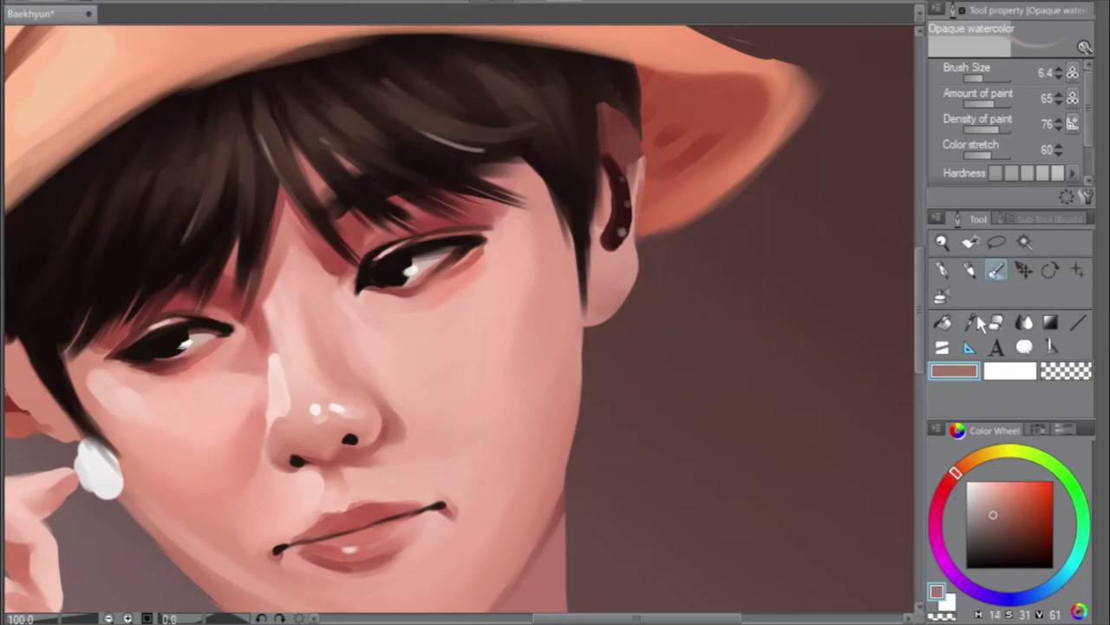
pyautogui.click(944, 273)
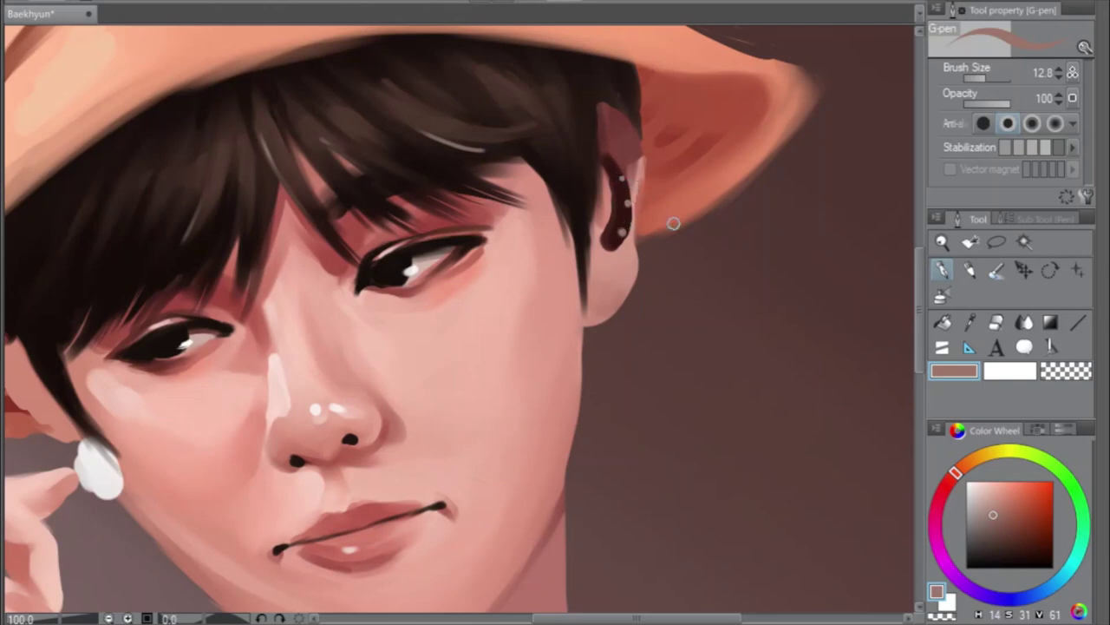
pyautogui.scroll(-1, 716, 268)
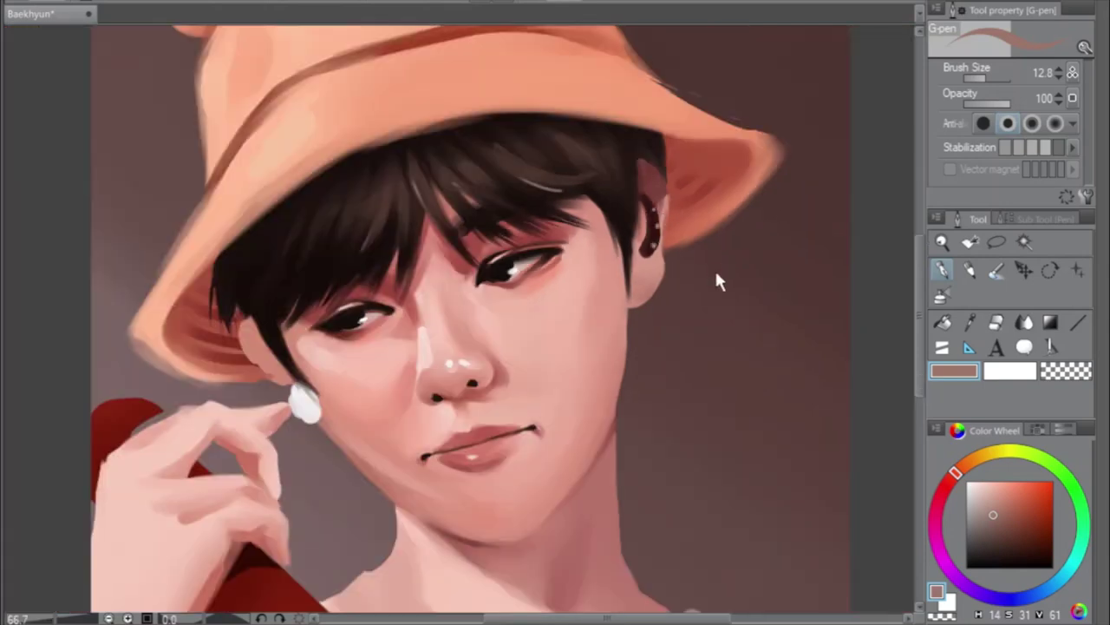
# Sharpen the ear hollow with opaque watercolor at size 3.5, using dark browns H 14, S 39, V 28 and H 14, S 43, V 14
pyautogui.click(997, 271)
pyautogui.moveTo(1002, 519); pyautogui.dragTo(999, 543)
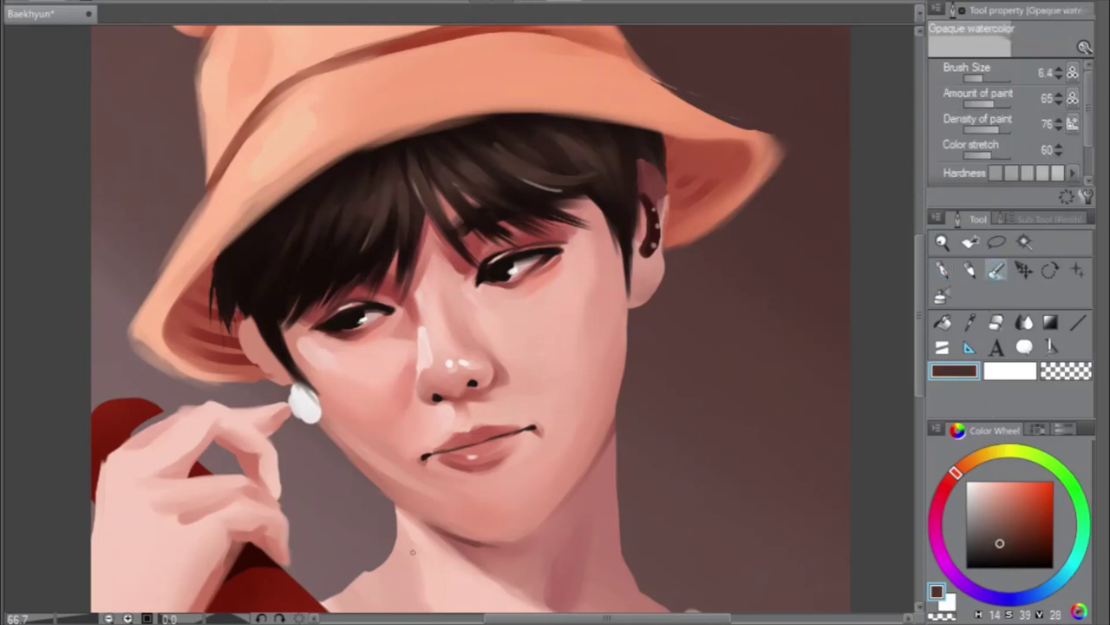
pyautogui.scroll(1, 667, 228)
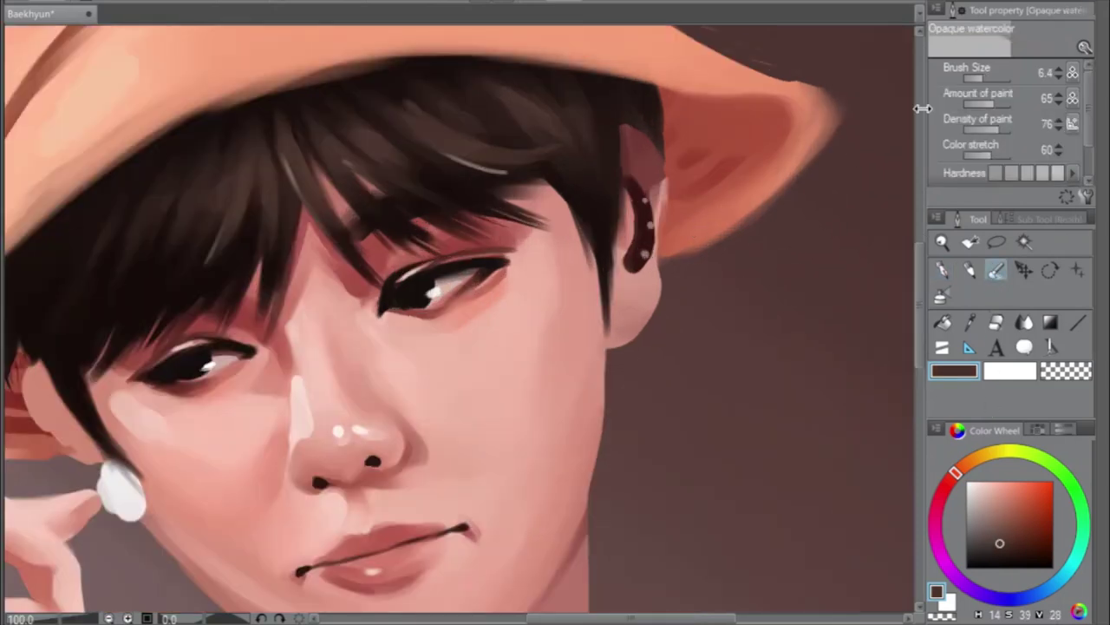
pyautogui.click(983, 77)
pyautogui.moveTo(999, 543); pyautogui.dragTo(1004, 555)
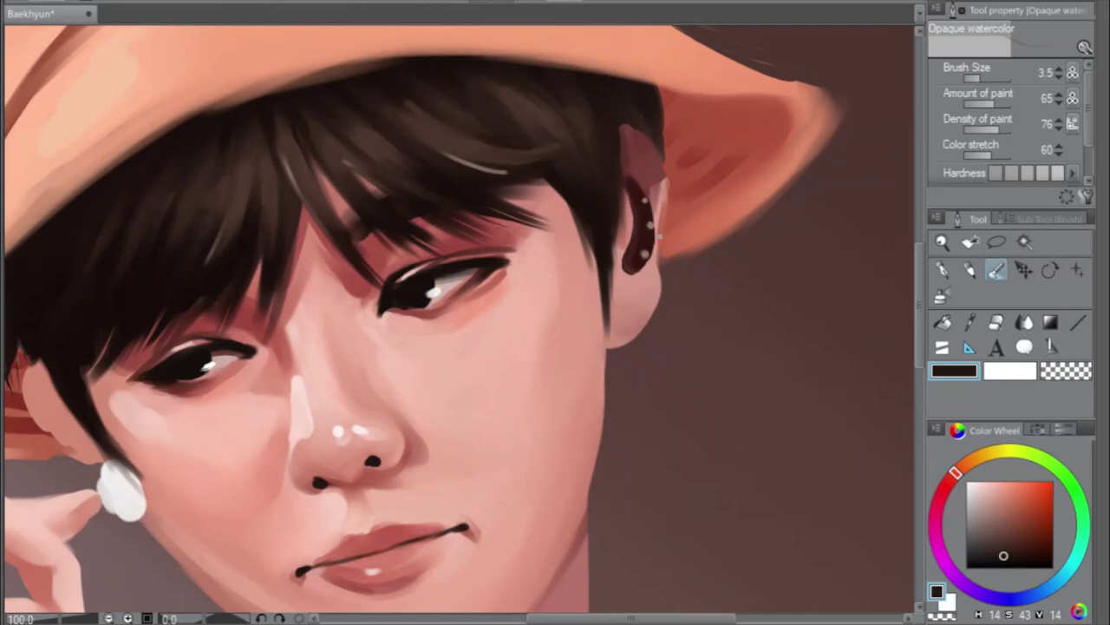
pyautogui.scroll(-3, 661, 234)
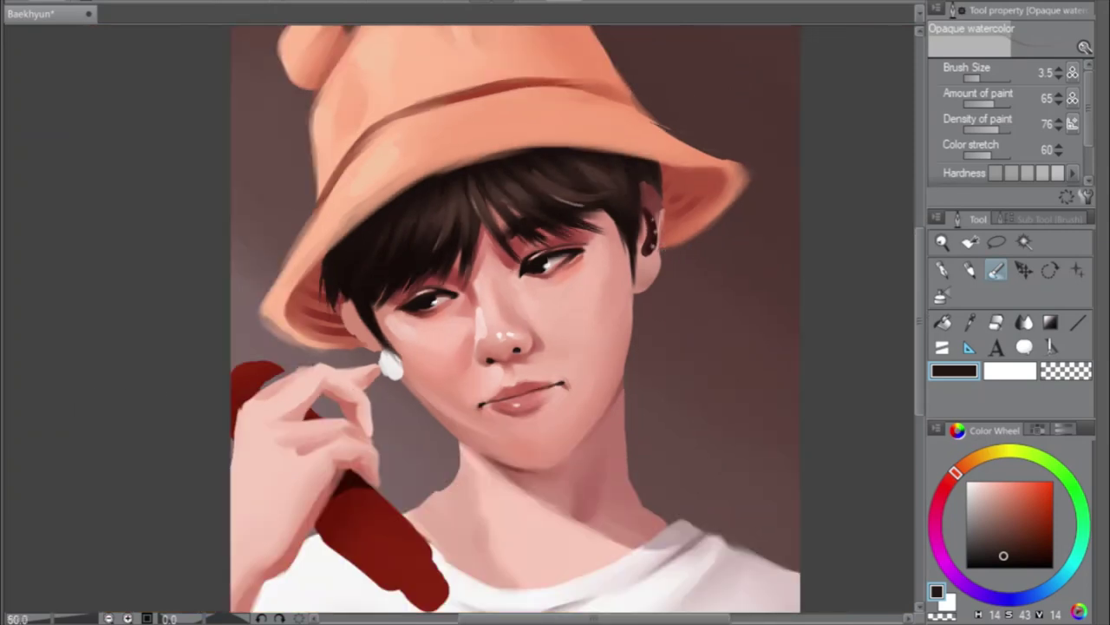
pyautogui.press('h')
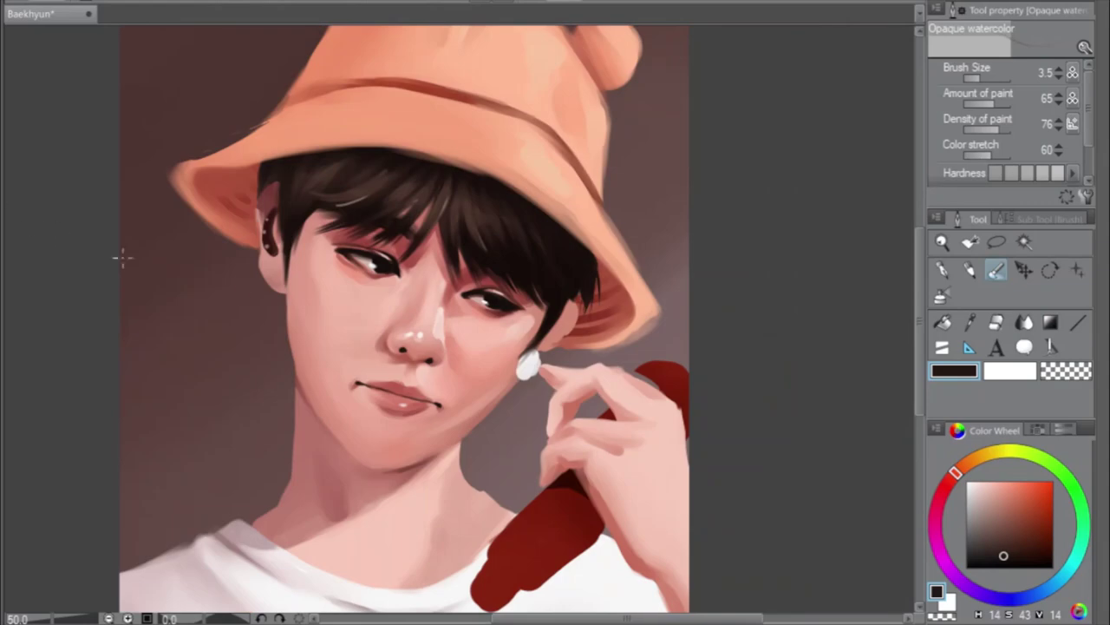
pyautogui.moveTo(675, 621); pyautogui.dragTo(646, 621)
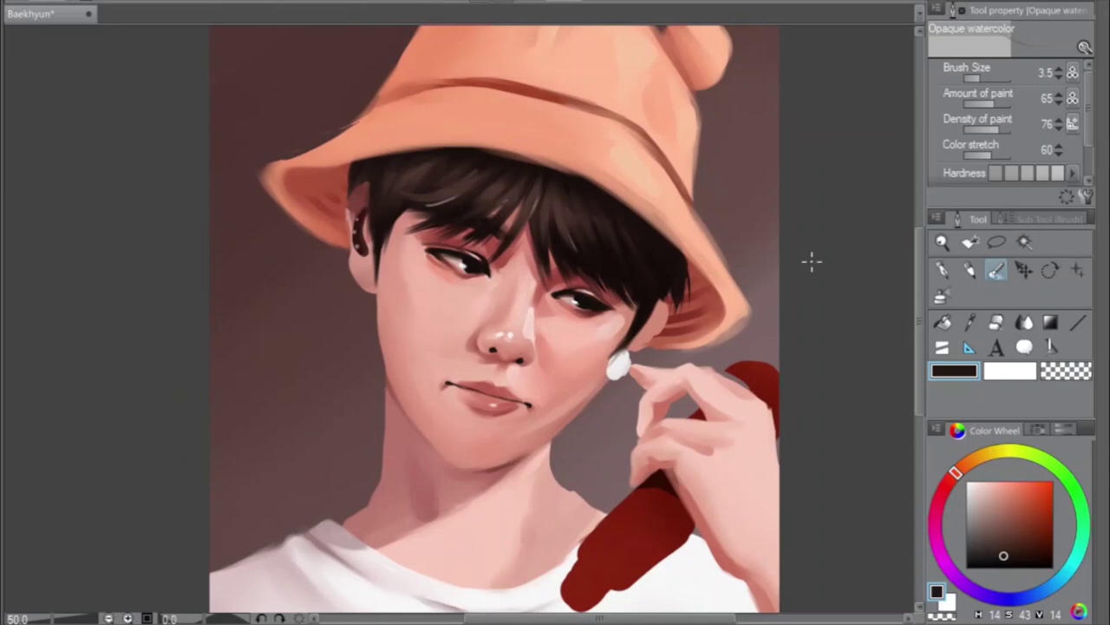
# Shade the upper ear at brush size 14.1, using skin pink H 11, S 35, V 83 and dark red H 4, S 58, V 24
pyautogui.moveTo(976, 78); pyautogui.dragTo(989, 94)
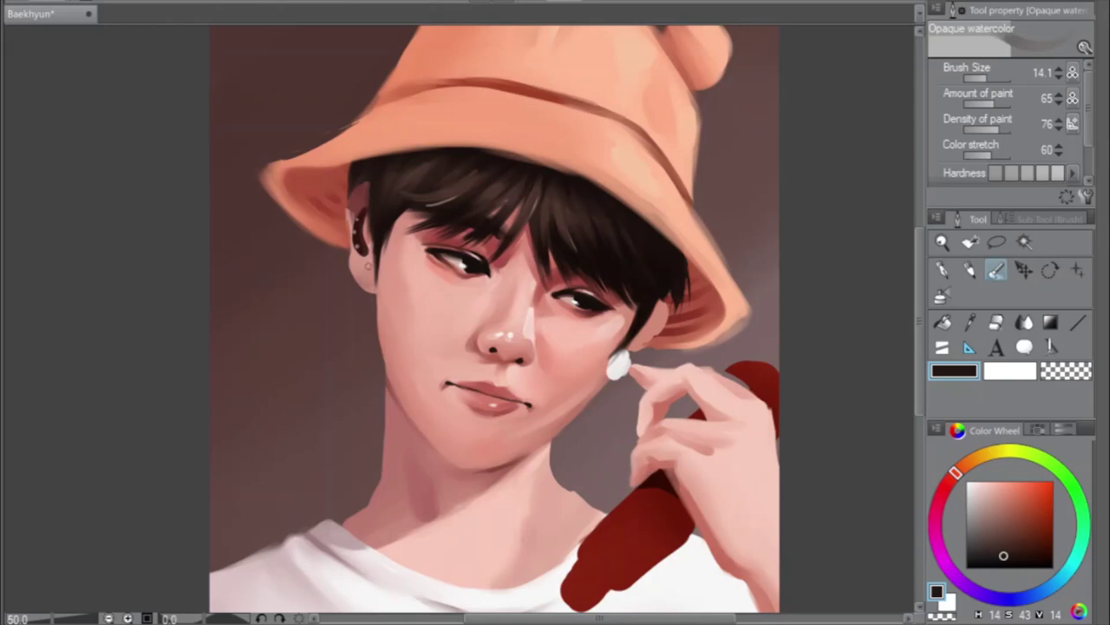
pyautogui.keyDown('alt'); pyautogui.click(355, 260); pyautogui.keyUp('alt')
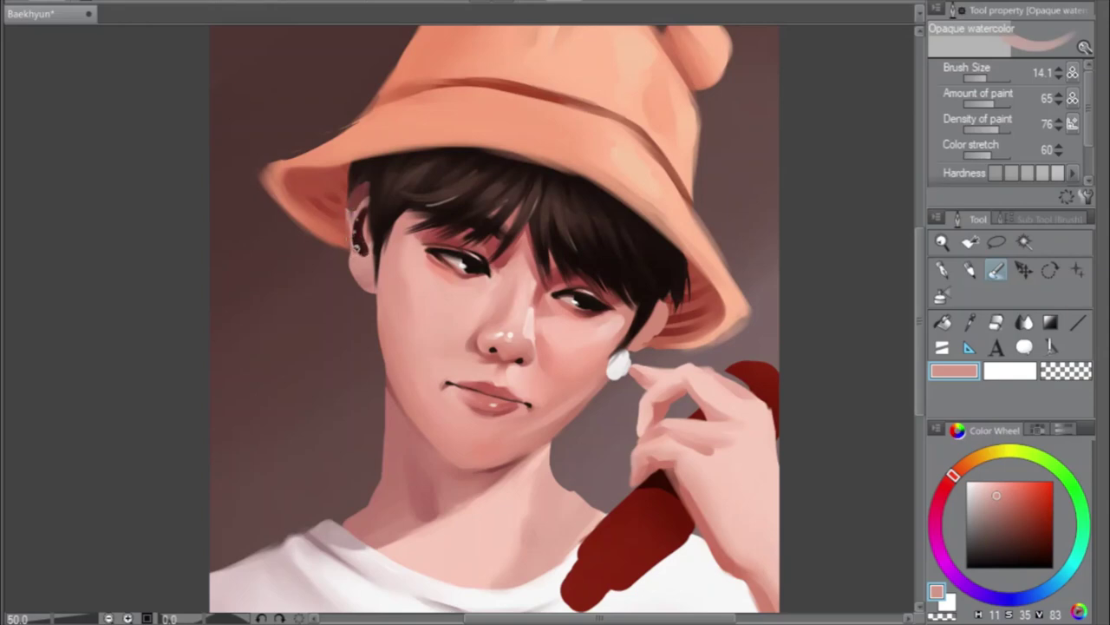
pyautogui.keyDown('alt'); pyautogui.click(355, 202); pyautogui.keyUp('alt')
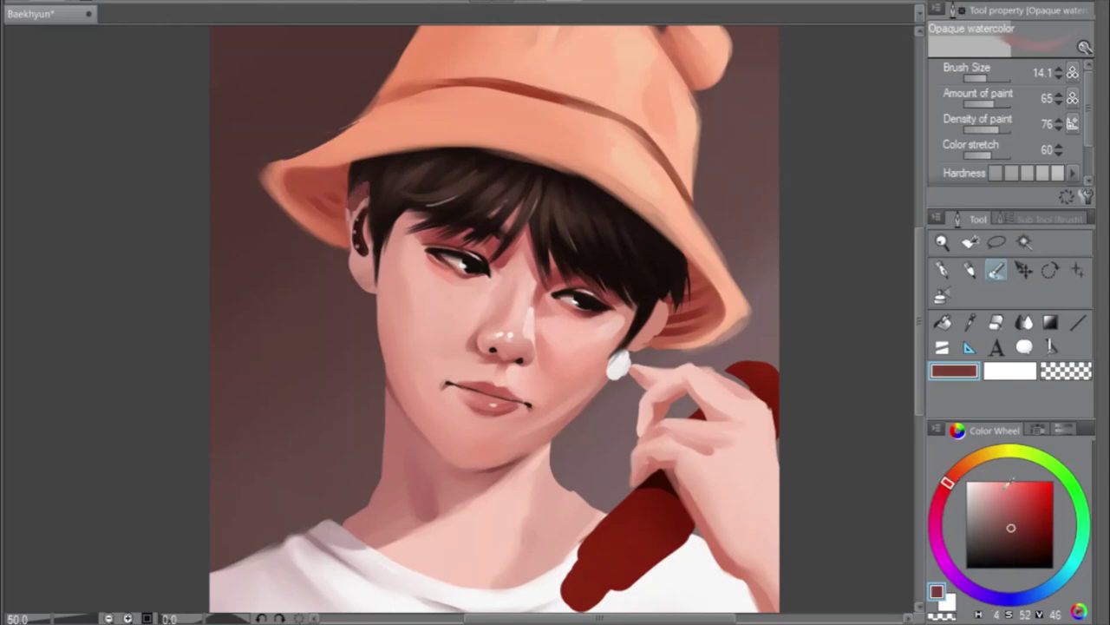
pyautogui.moveTo(1022, 526); pyautogui.dragTo(1016, 547)
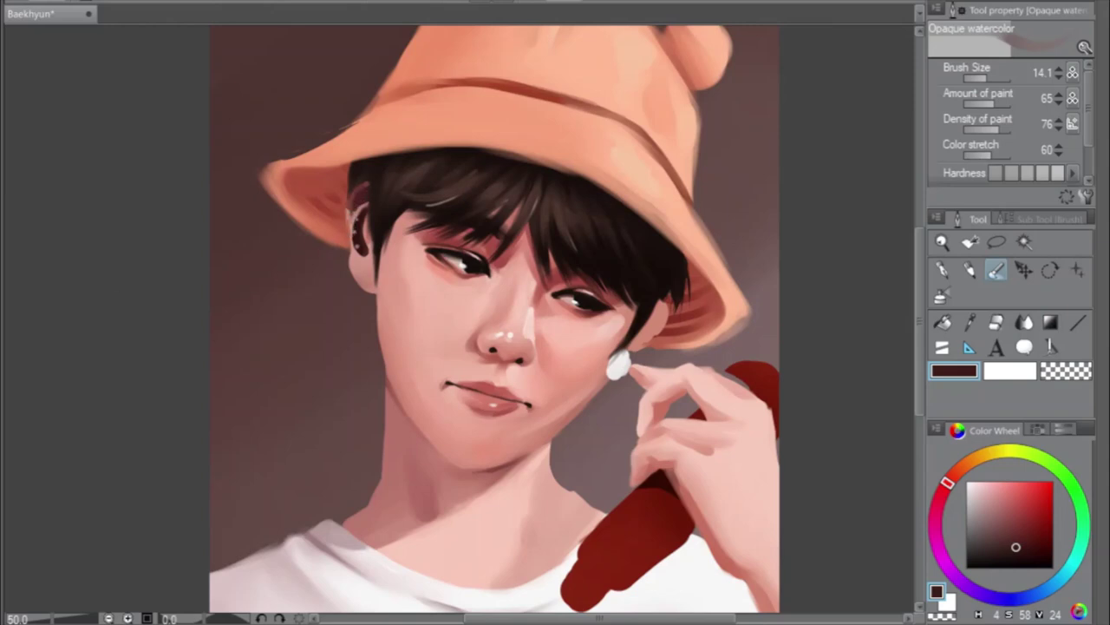
# Refine the dark upper fold of the ear, alternating the Hard eraser at size 23.4 with opaque watercolor at H 4, S 58, V 24
pyautogui.press('h')
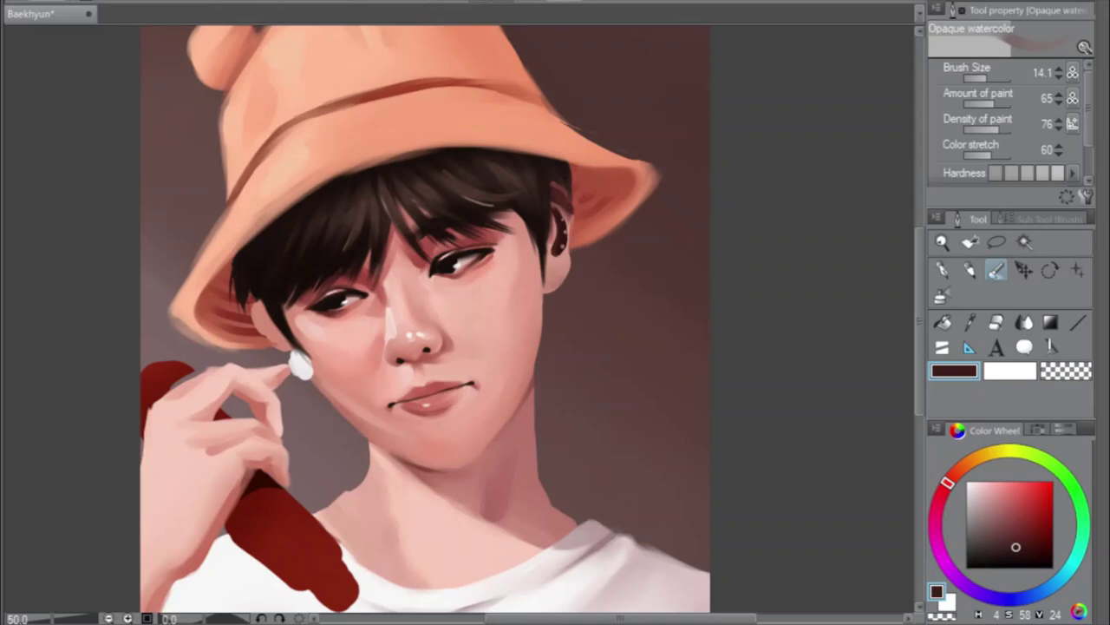
pyautogui.click(996, 322)
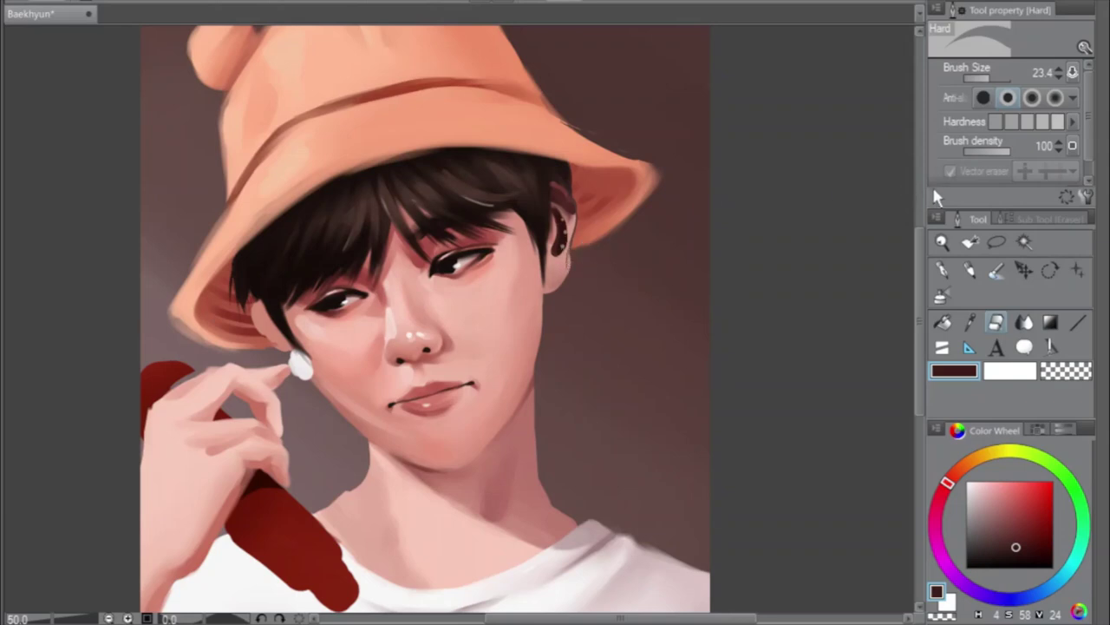
pyautogui.click(996, 269)
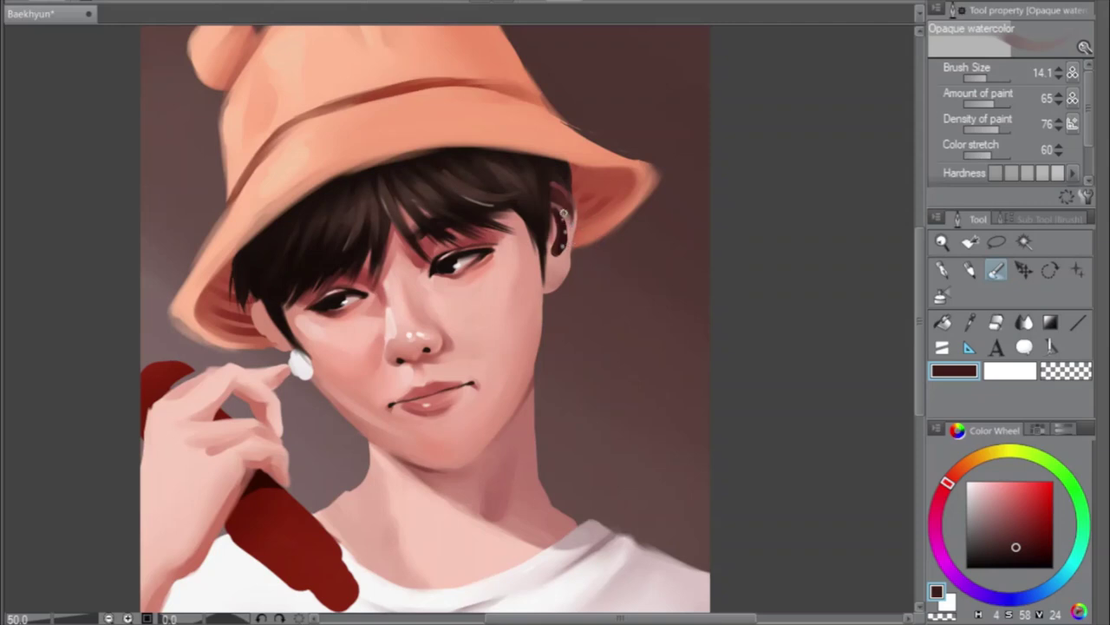
pyautogui.press('h')
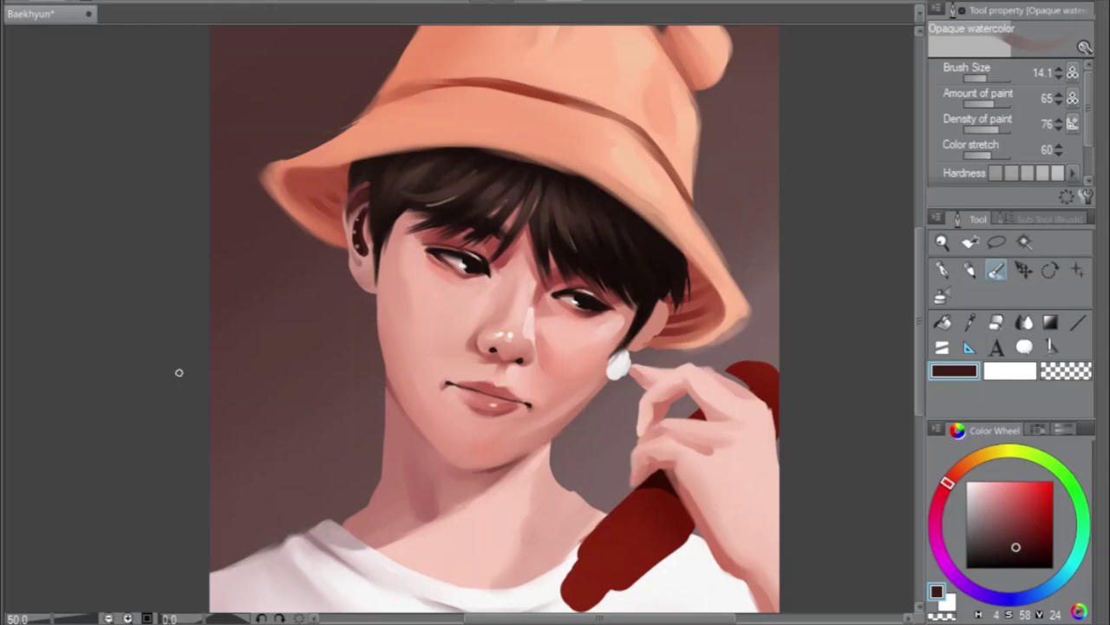
pyautogui.press('e')
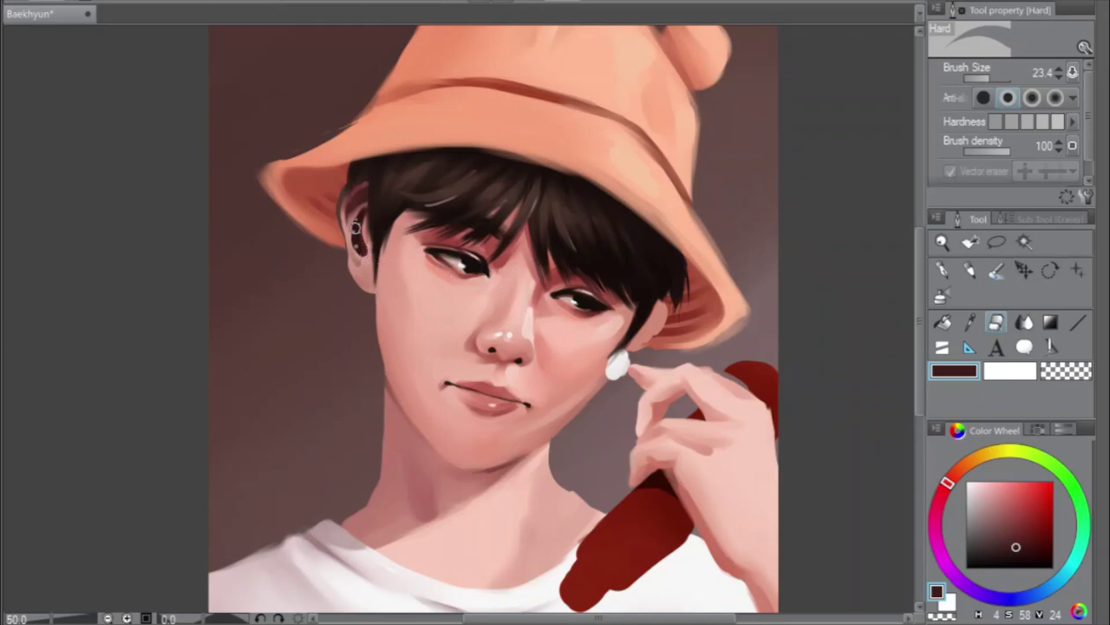
# Paint the ear's outer rim with opaque watercolor in skin pink H 11, S 36, V 82 and shade its upper part with H 4, S 55, V 44
pyautogui.keyDown('alt'); pyautogui.click(371, 262); pyautogui.keyUp('alt')
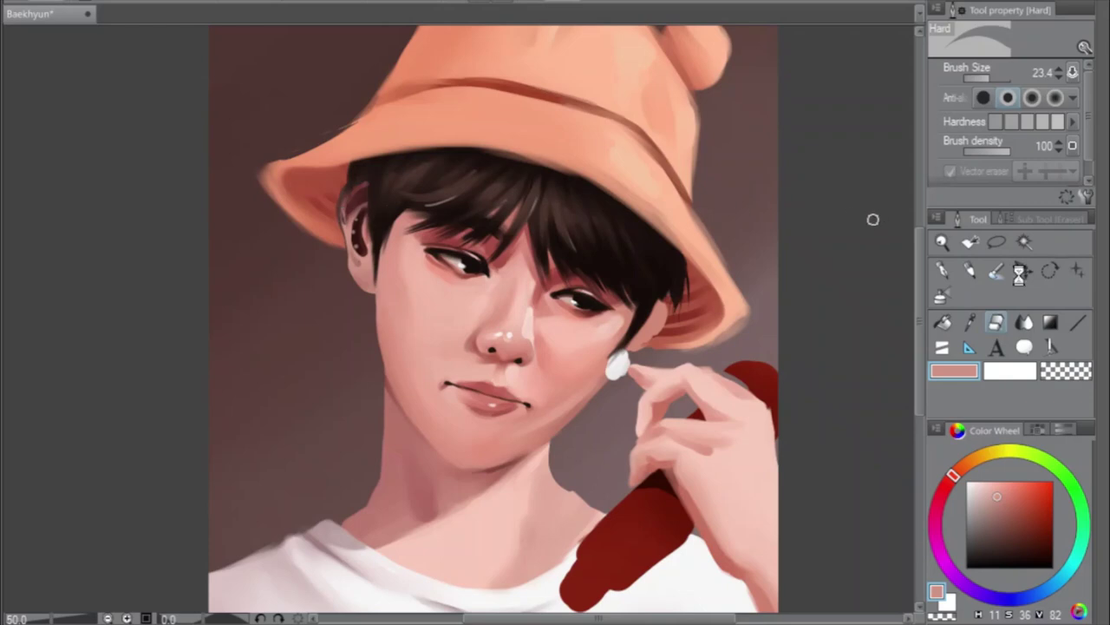
pyautogui.click(997, 270)
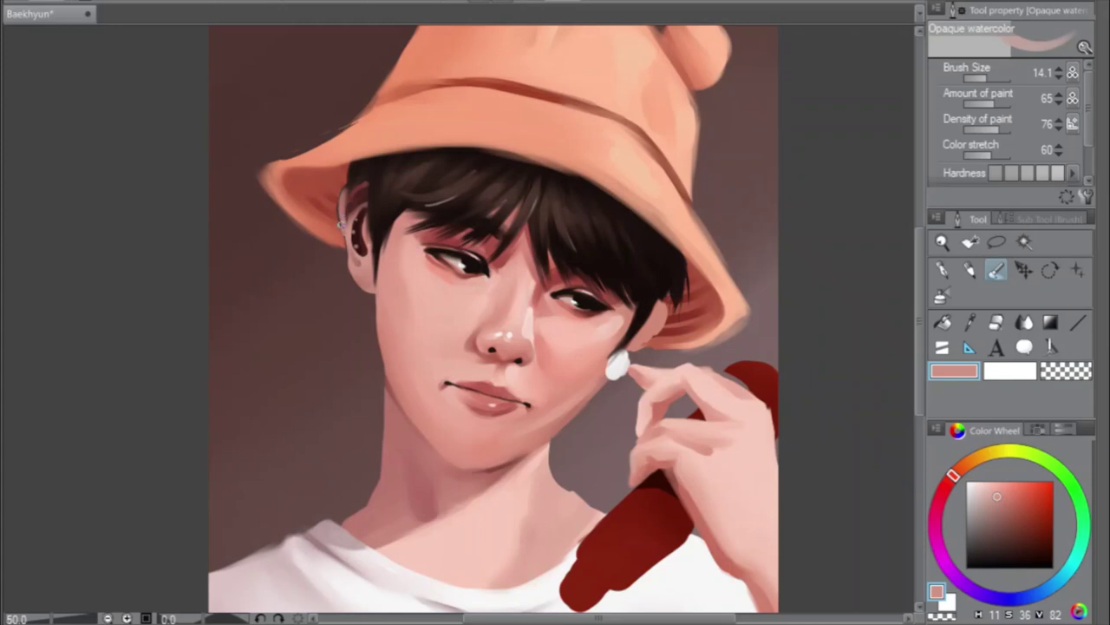
pyautogui.moveTo(344, 188); pyautogui.dragTo(345, 235)
pyautogui.keyDown('alt'); pyautogui.click(357, 186); pyautogui.keyUp('alt')
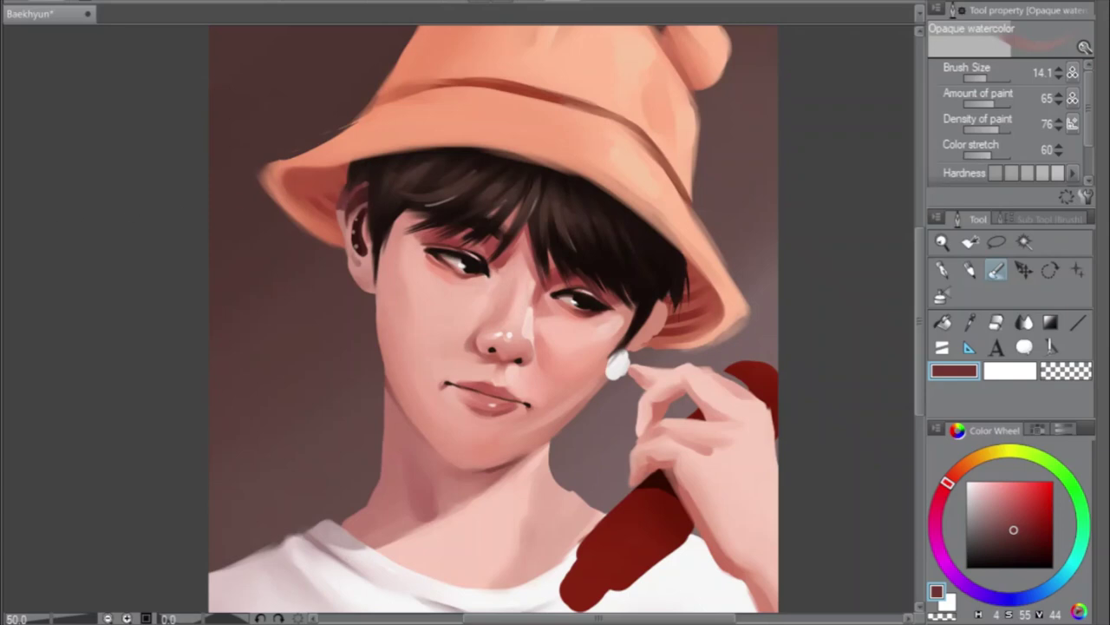
pyautogui.press('h')
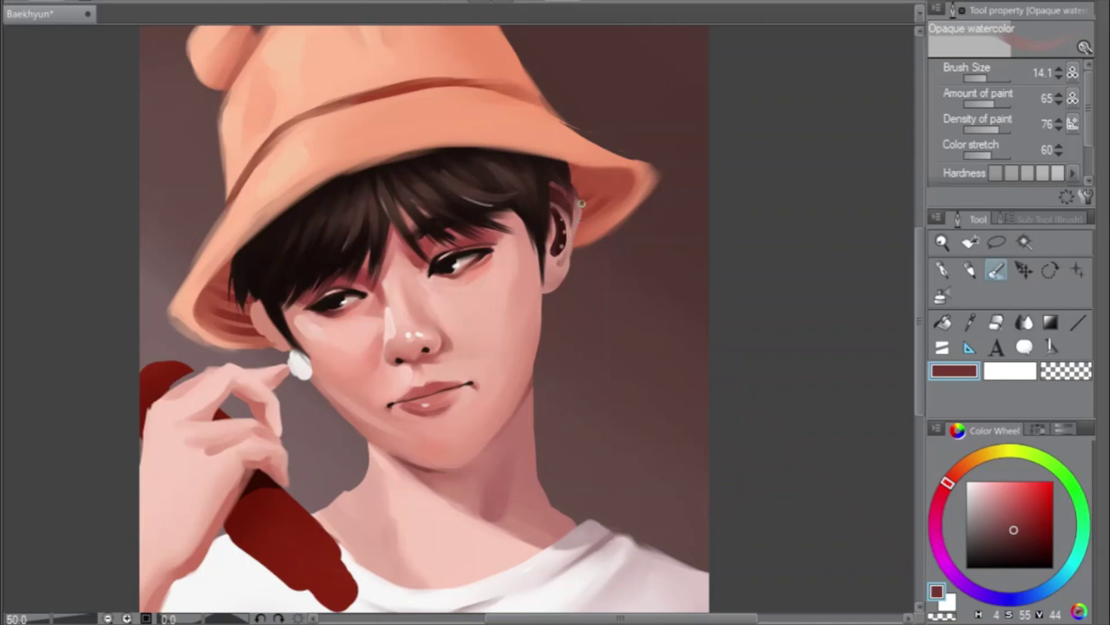
# Soften the ear's shading with the Soft airbrush at size 38.1, using red H 5, S 59, V 65 and dark brown H 7, S 56, V 24
pyautogui.keyDown('alt'); pyautogui.click(429, 241); pyautogui.keyUp('alt')
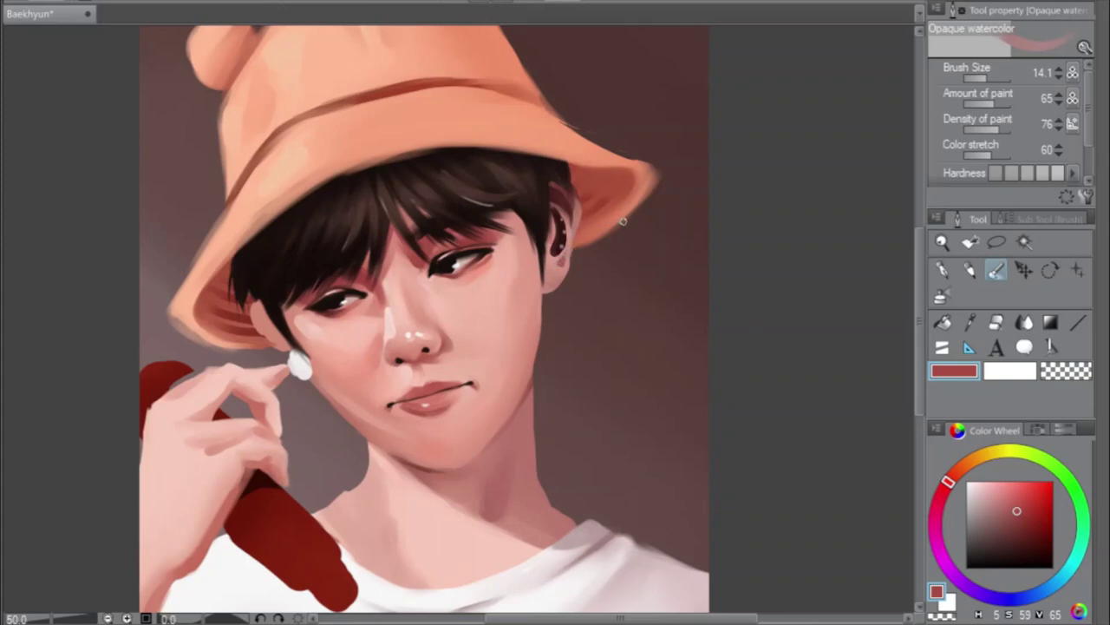
pyautogui.click(948, 297)
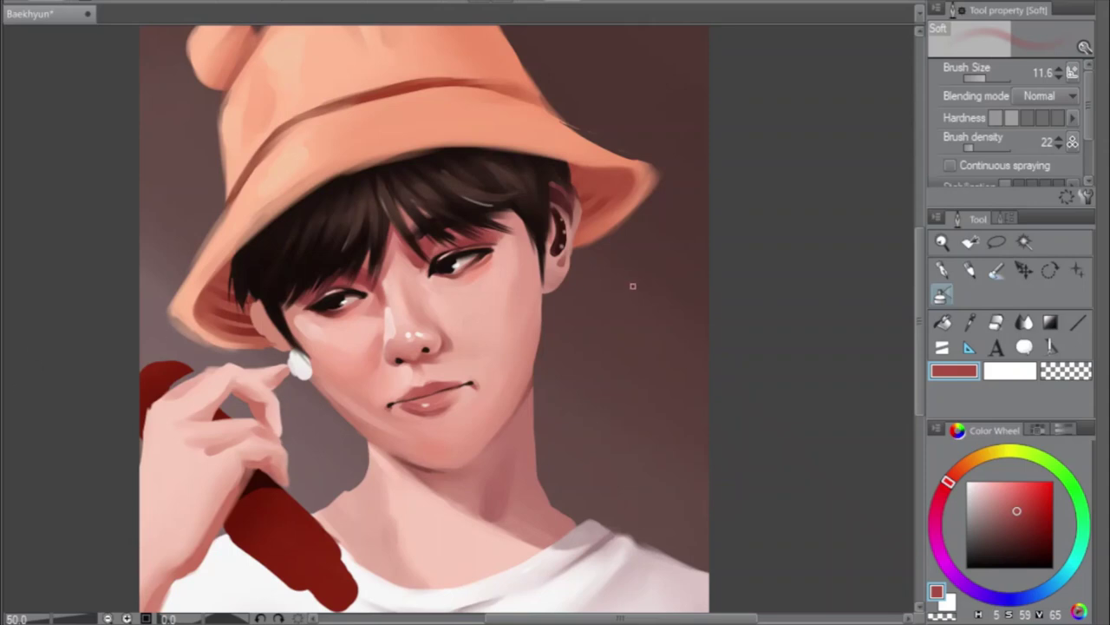
pyautogui.click(995, 78)
pyautogui.moveTo(995, 78); pyautogui.dragTo(988, 78)
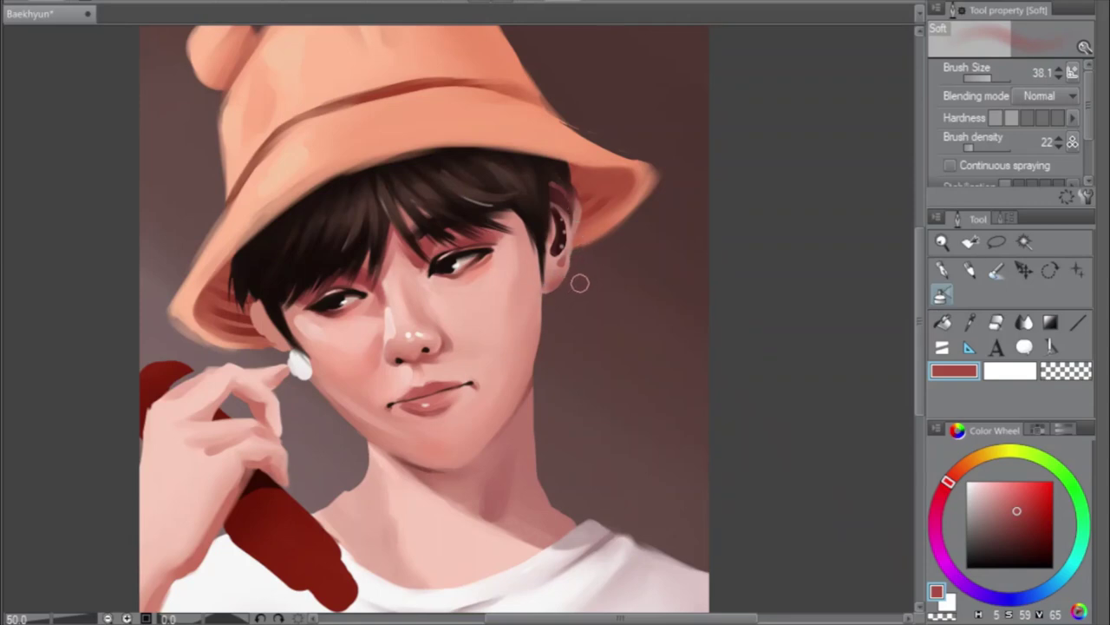
pyautogui.keyDown('alt'); pyautogui.click(556, 199); pyautogui.keyUp('alt')
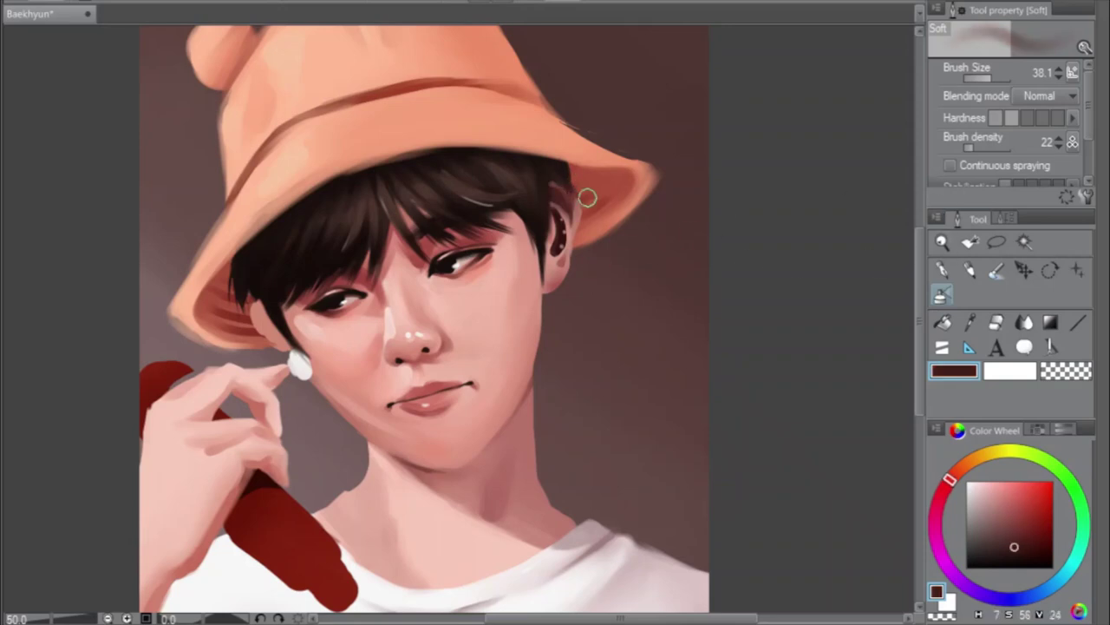
# Deepen the ear's inner shadow with opaque watercolor at size 14.1 in dark brown H 7, S 49, V 18
pyautogui.click(998, 268)
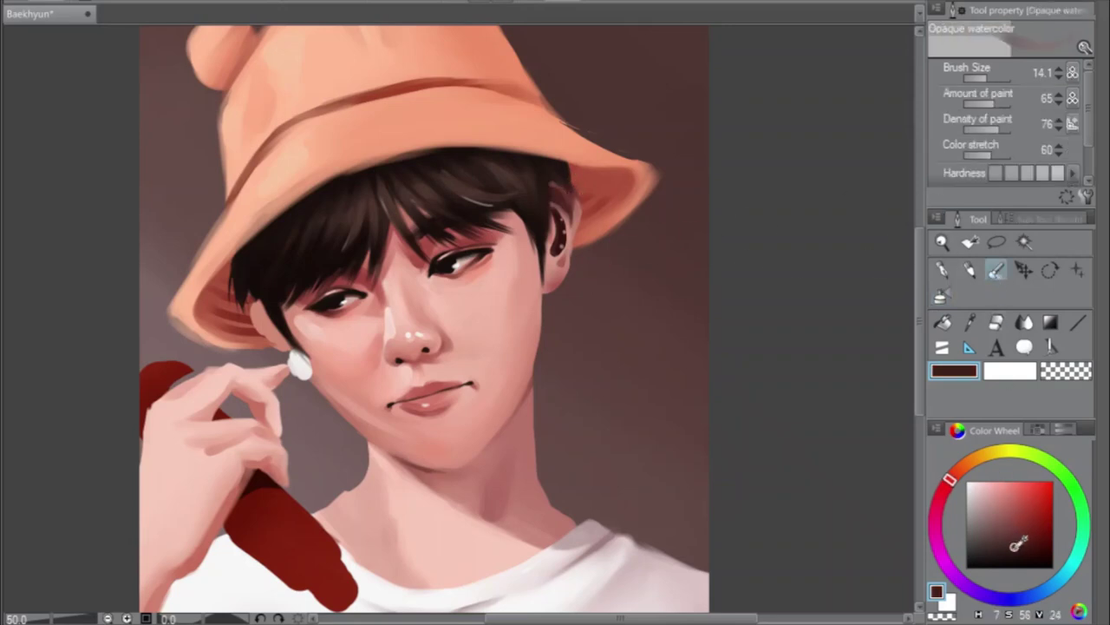
pyautogui.moveTo(1013, 548); pyautogui.dragTo(1008, 552)
pyautogui.press('h')
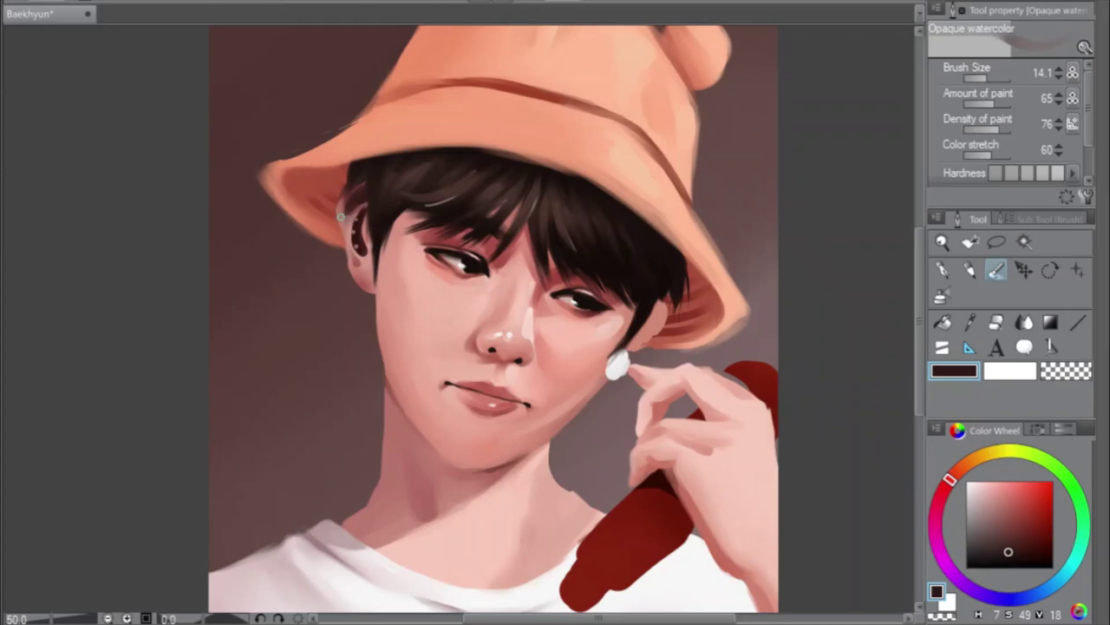
# Refine the ear details in skin pink H 12, S 36, V 83 and red H 5, S 59, V 65, using brush sizes 6.4 and 9.5
pyautogui.keyDown('alt'); pyautogui.click(364, 251); pyautogui.keyUp('alt')
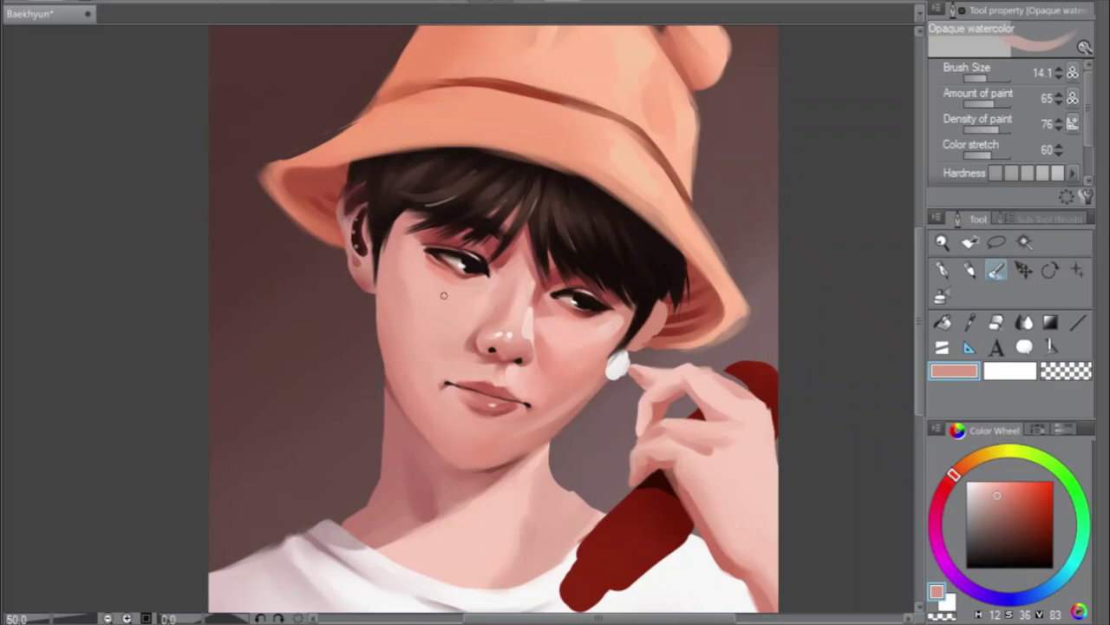
pyautogui.keyDown('alt'); pyautogui.click(501, 260); pyautogui.keyUp('alt')
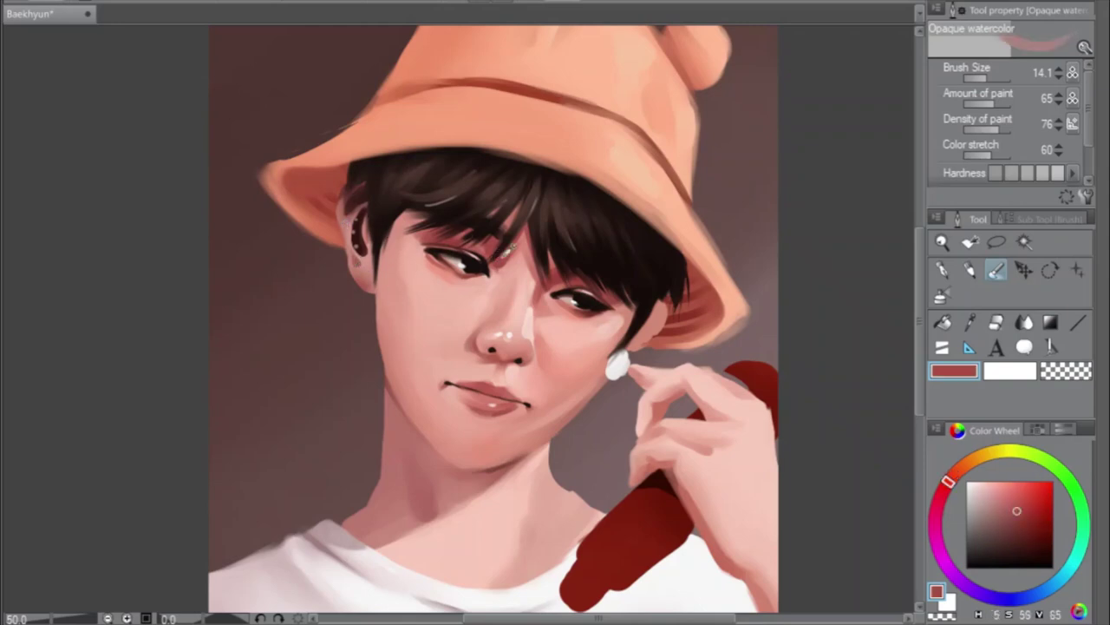
pyautogui.moveTo(990, 82); pyautogui.dragTo(937, 102)
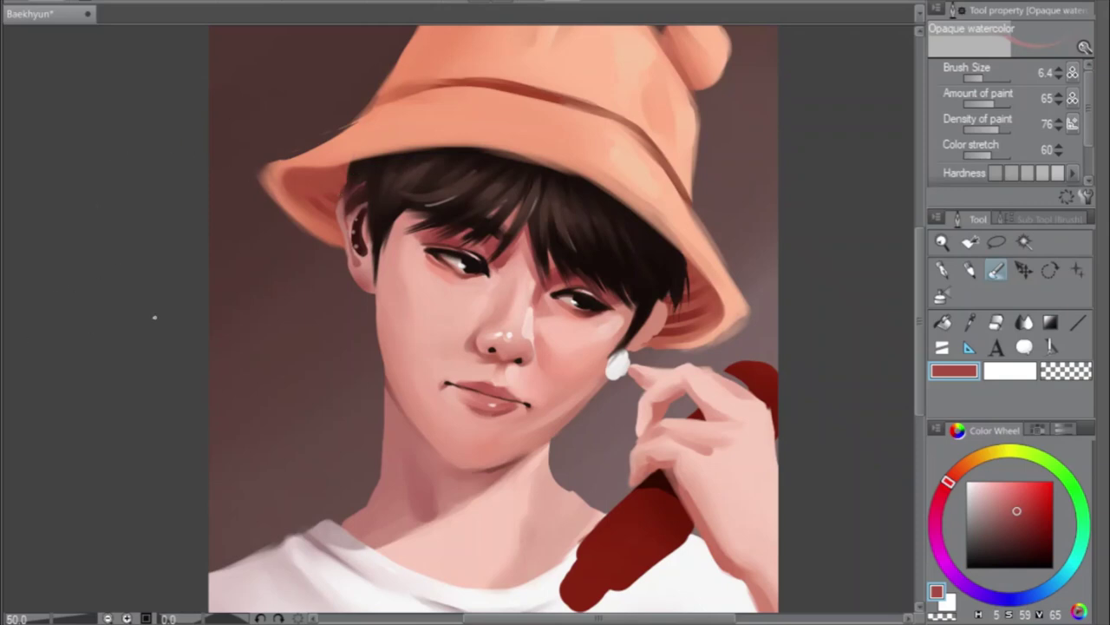
pyautogui.moveTo(981, 78); pyautogui.dragTo(983, 78)
pyautogui.press('h')
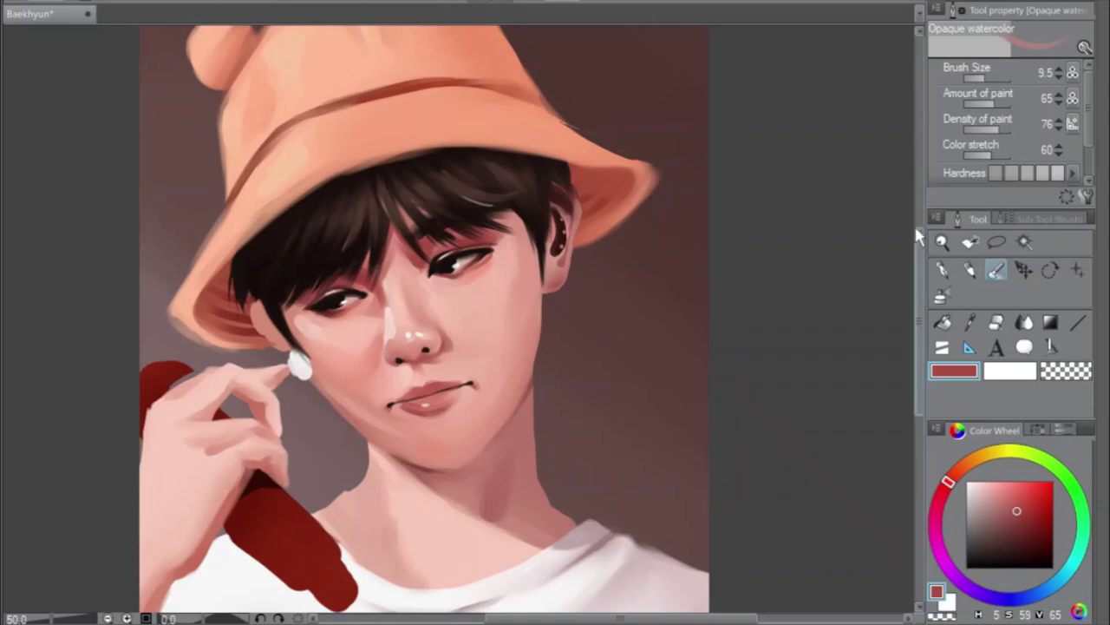
# Shade both ears softly with the Soft airbrush at size 84.1 in dark red-brown H 11, S 75, V 30
pyautogui.click(996, 322)
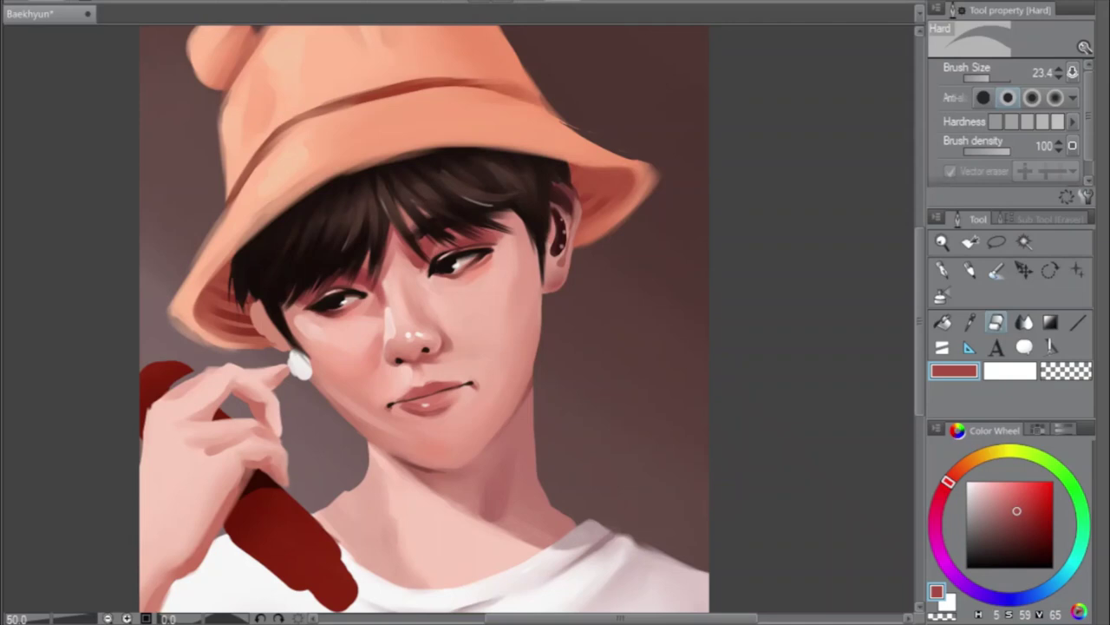
pyautogui.keyDown('alt'); pyautogui.click(616, 198); pyautogui.keyUp('alt')
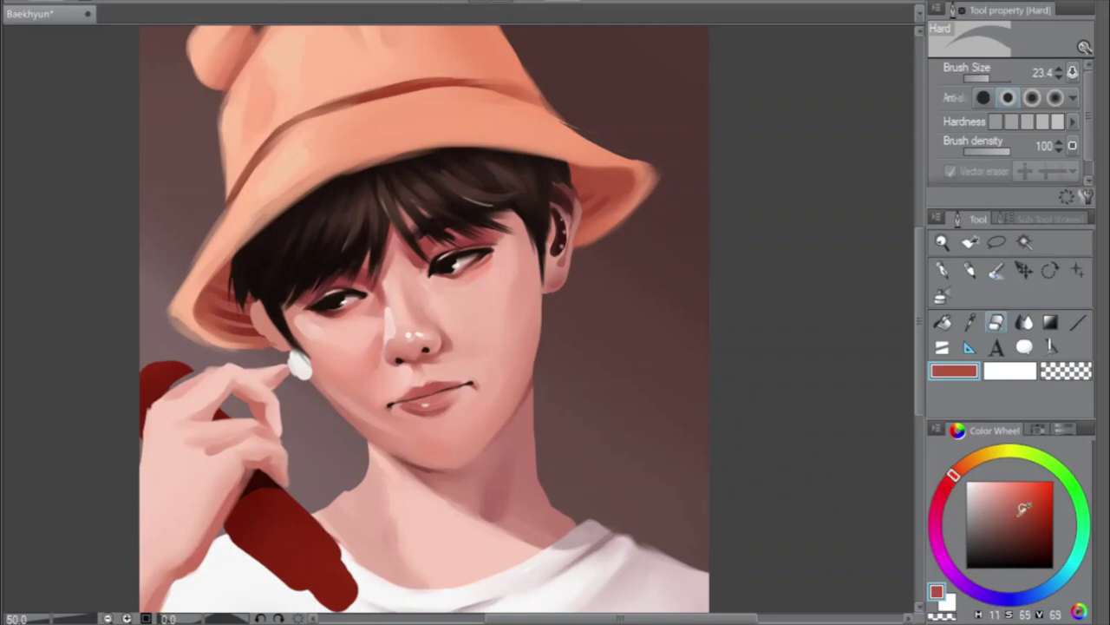
pyautogui.moveTo(1026, 508); pyautogui.dragTo(1026, 535)
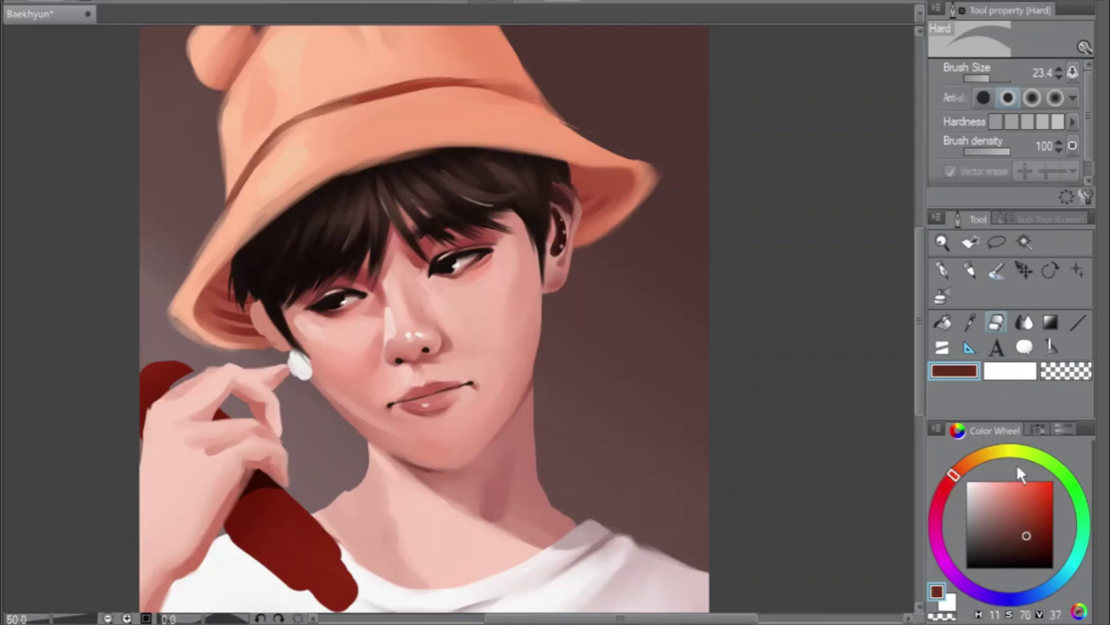
pyautogui.click(942, 295)
pyautogui.moveTo(996, 77)
pyautogui.mouseDown()
pyautogui.moveTo(999, 90)
pyautogui.moveTo(986, 91)
pyautogui.mouseUp()
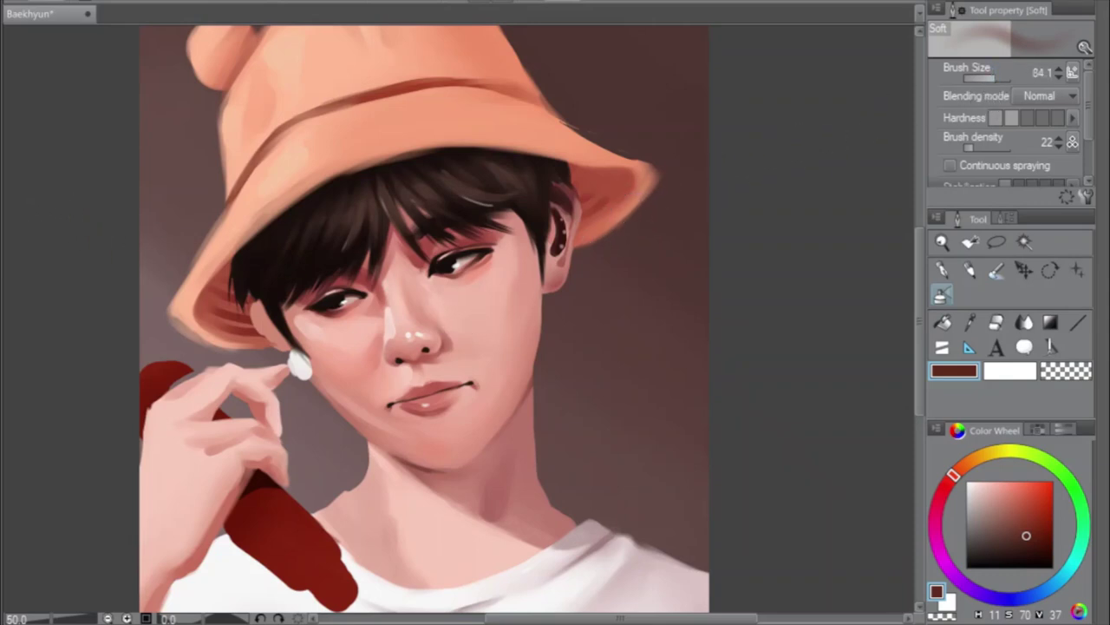
pyautogui.press('h')
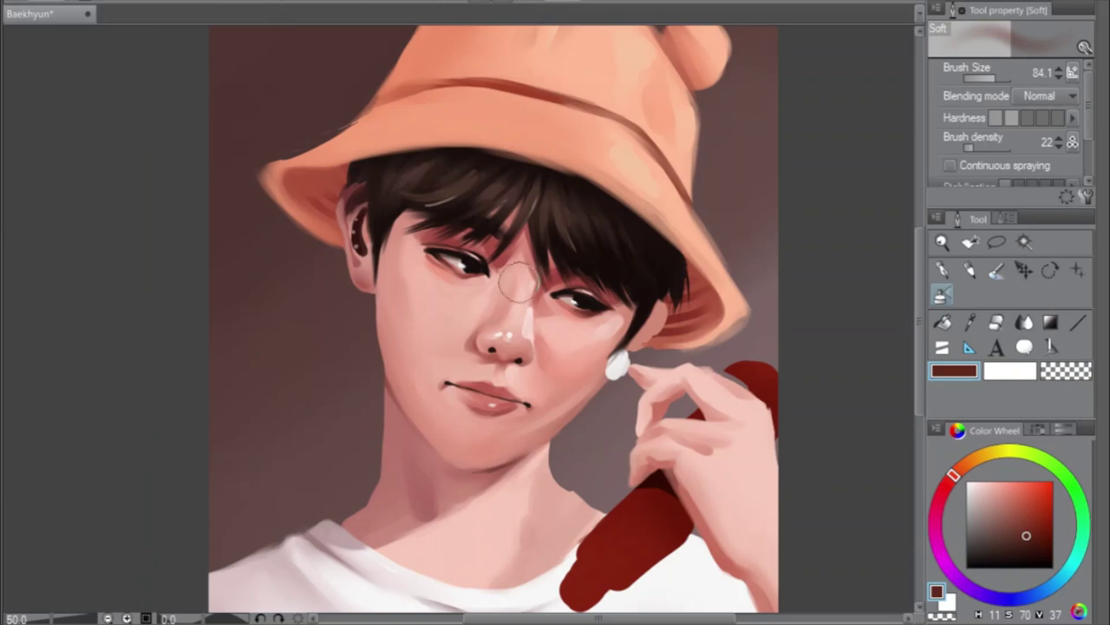
pyautogui.click(1031, 539)
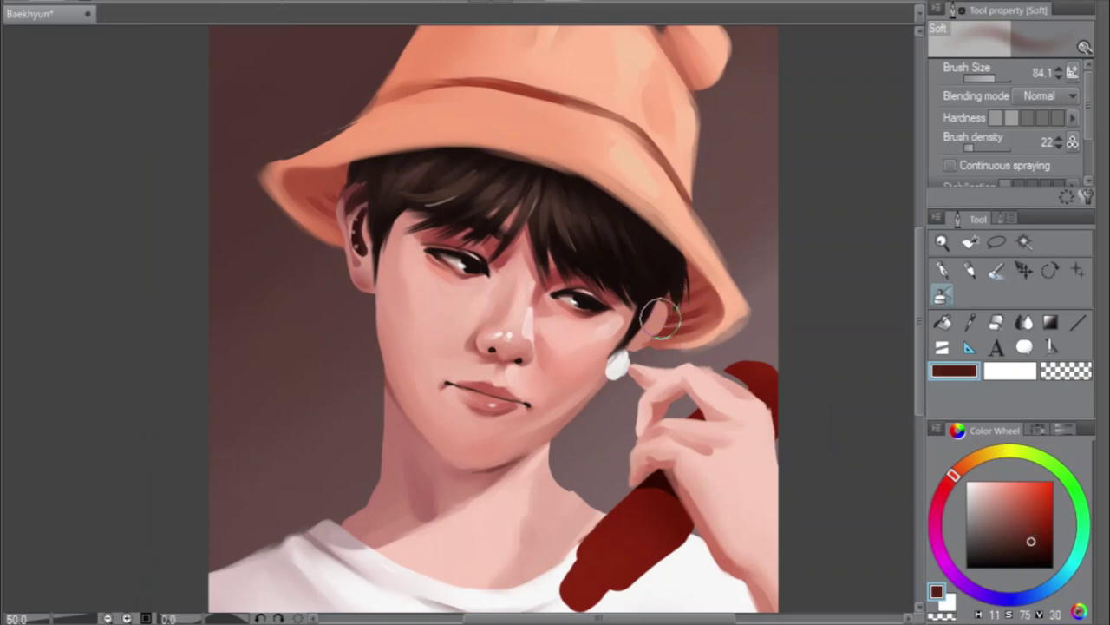
pyautogui.moveTo(661, 319)
pyautogui.mouseDown()
pyautogui.moveTo(664, 302)
pyautogui.moveTo(668, 328)
pyautogui.mouseUp()
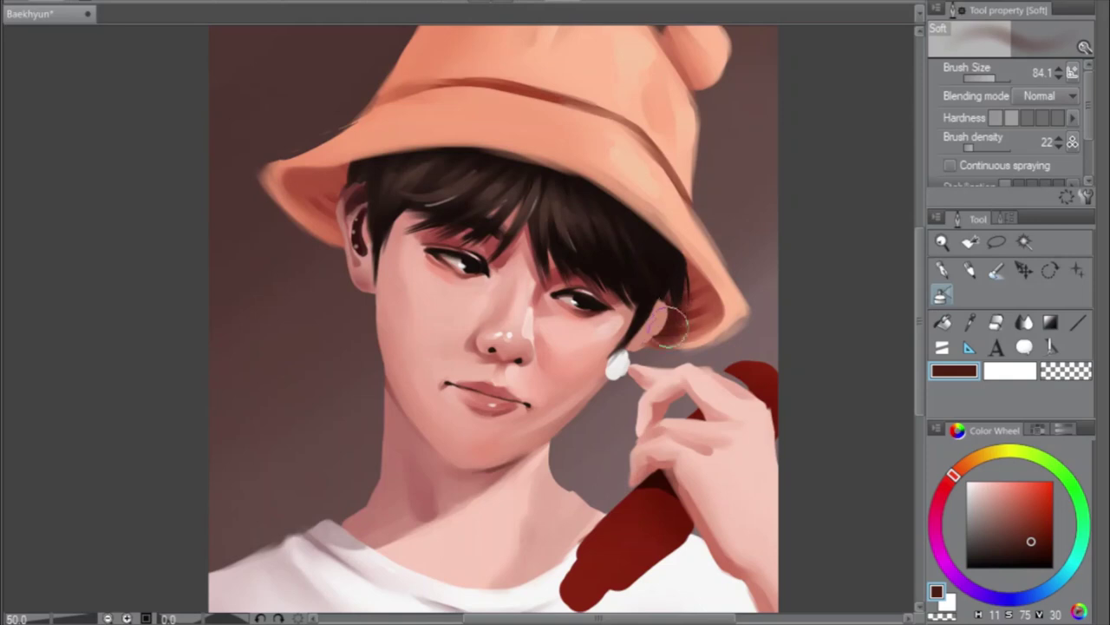
pyautogui.moveTo(352, 206)
pyautogui.mouseDown()
pyautogui.moveTo(344, 232)
pyautogui.moveTo(352, 186)
pyautogui.moveTo(353, 249)
pyautogui.moveTo(356, 172)
pyautogui.moveTo(339, 239)
pyautogui.moveTo(330, 189)
pyautogui.moveTo(342, 192)
pyautogui.moveTo(338, 231)
pyautogui.mouseUp()
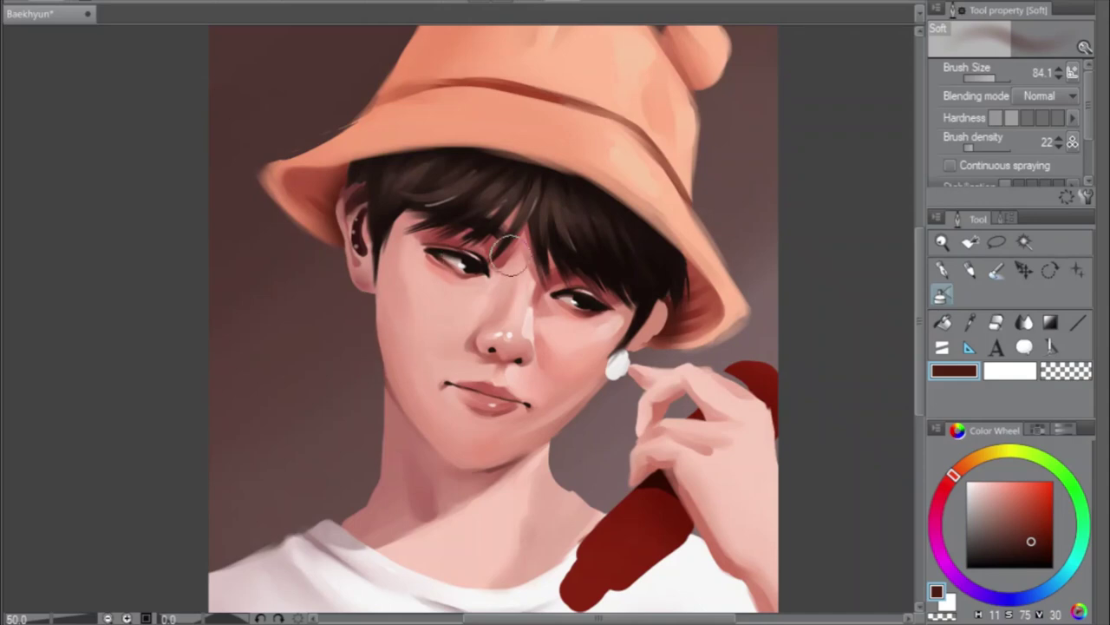
# Repaint the upper ear with opaque watercolor at size 21.0, using dark brown H 6, S 53, V 22 and skin pink H 11, S 36, V 83
pyautogui.click(997, 270)
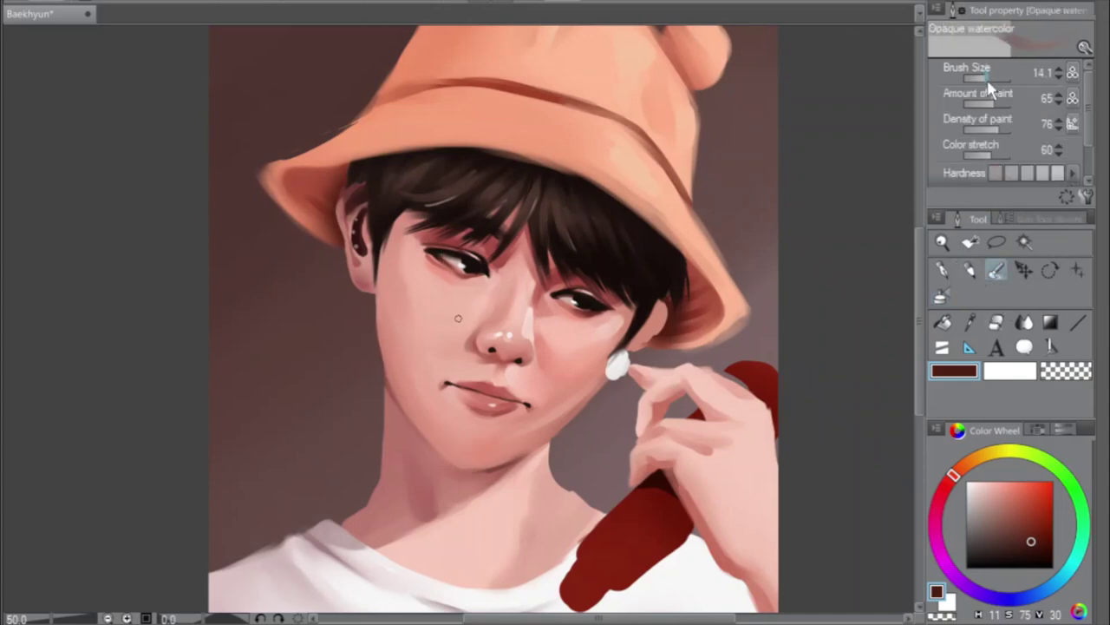
pyautogui.press(']')
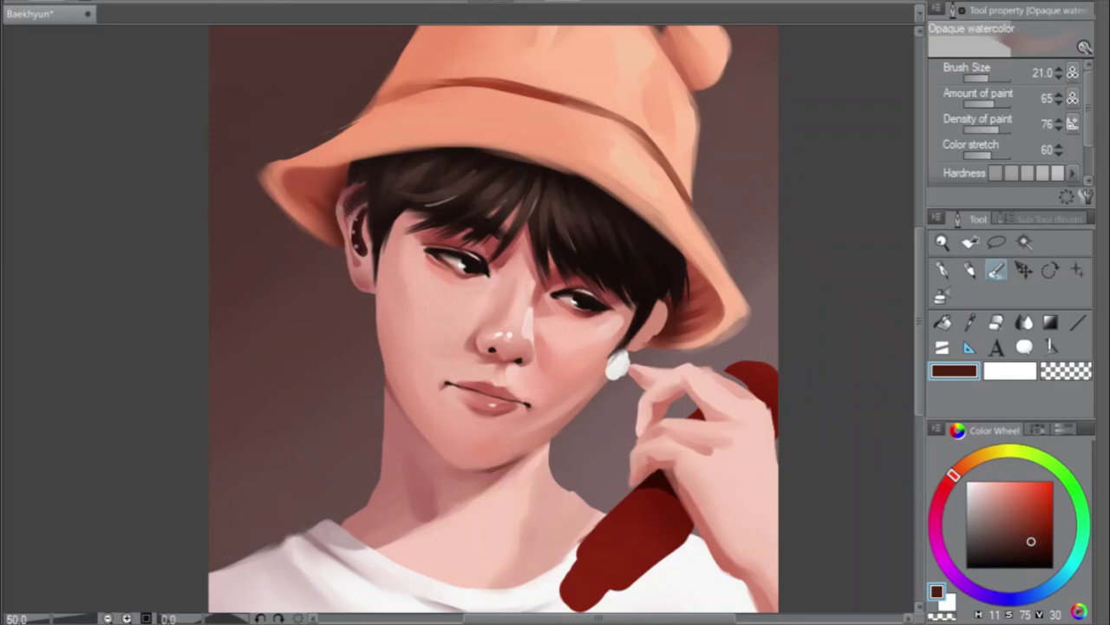
pyautogui.keyDown('alt'); pyautogui.click(359, 195); pyautogui.keyUp('alt')
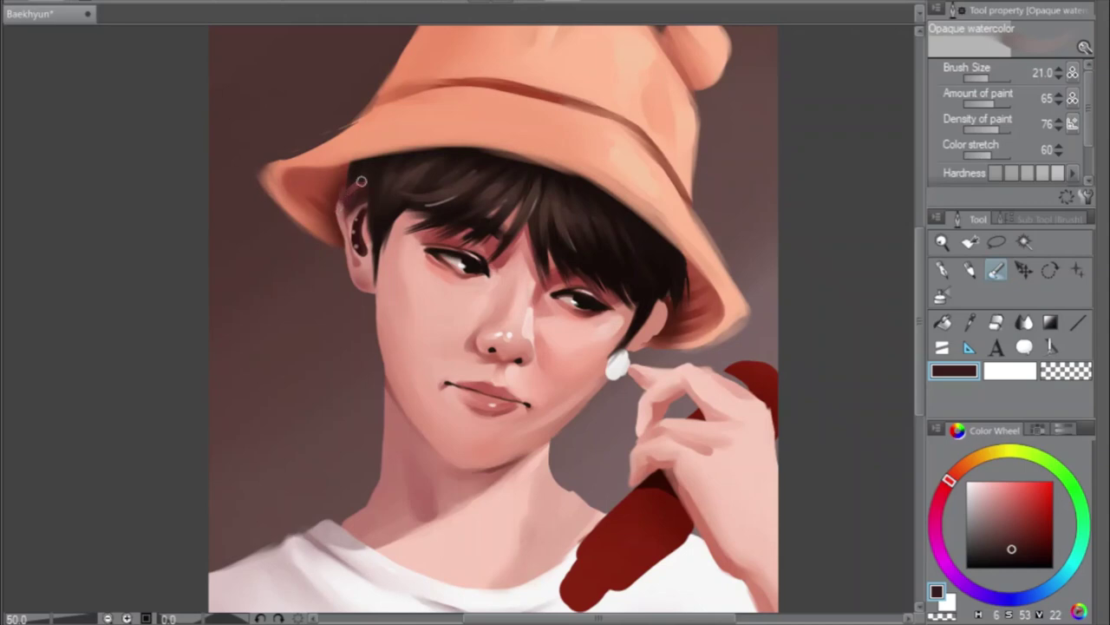
pyautogui.keyDown('alt'); pyautogui.click(364, 256); pyautogui.keyUp('alt')
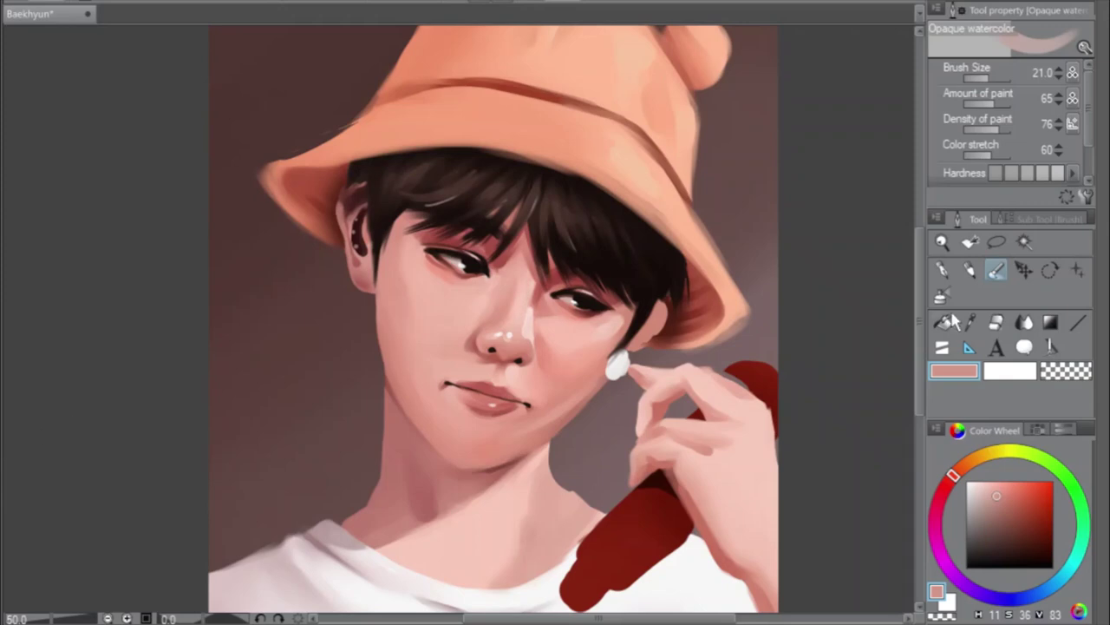
# Clean the inner ear edge with the Hard eraser at size 23.4 and repaint the upper rim in opaque watercolor H 11, S 36, V 82
pyautogui.click(995, 322)
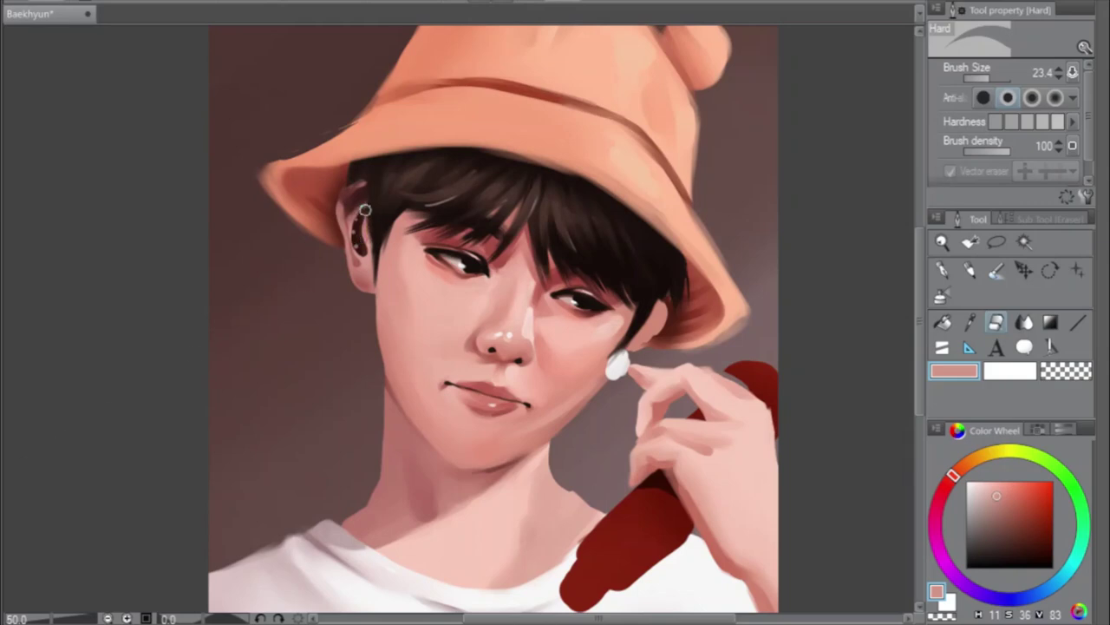
pyautogui.moveTo(365, 211); pyautogui.dragTo(363, 262)
pyautogui.keyDown('alt'); pyautogui.click(371, 258); pyautogui.keyUp('alt')
pyautogui.click(996, 270)
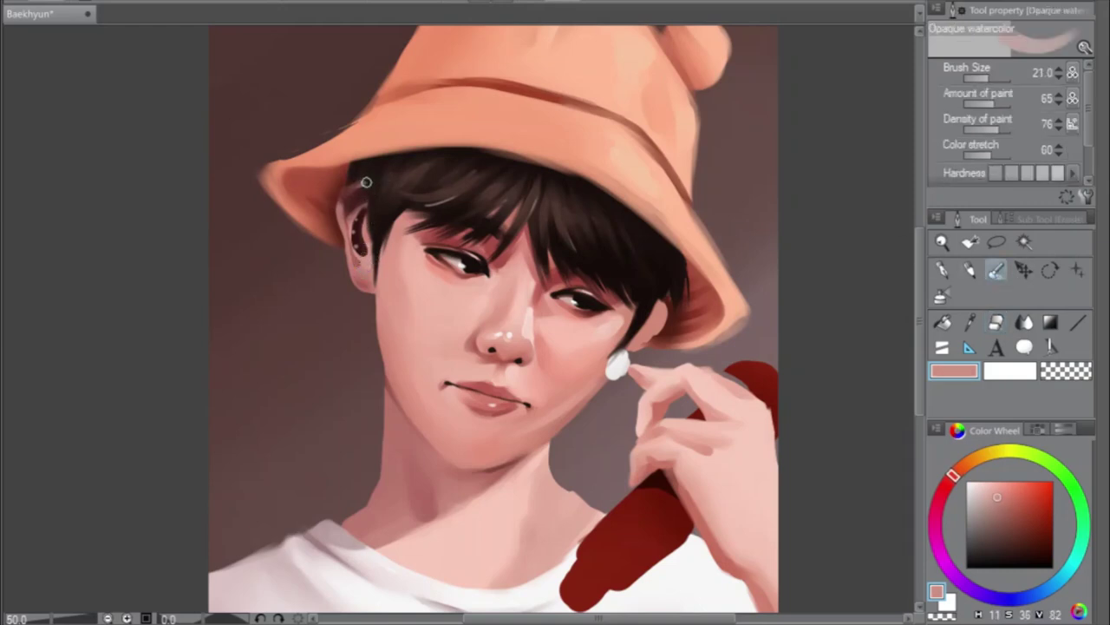
pyautogui.moveTo(350, 186)
pyautogui.mouseDown()
pyautogui.moveTo(377, 179)
pyautogui.moveTo(344, 193)
pyautogui.mouseUp()
# Darken the upper ear fold with browns H 6, S 54, V 23 and H 6, S 54, V 18, at brush sizes 21.0 and 14.1
pyautogui.keyDown('alt'); pyautogui.click(357, 198); pyautogui.keyUp('alt')
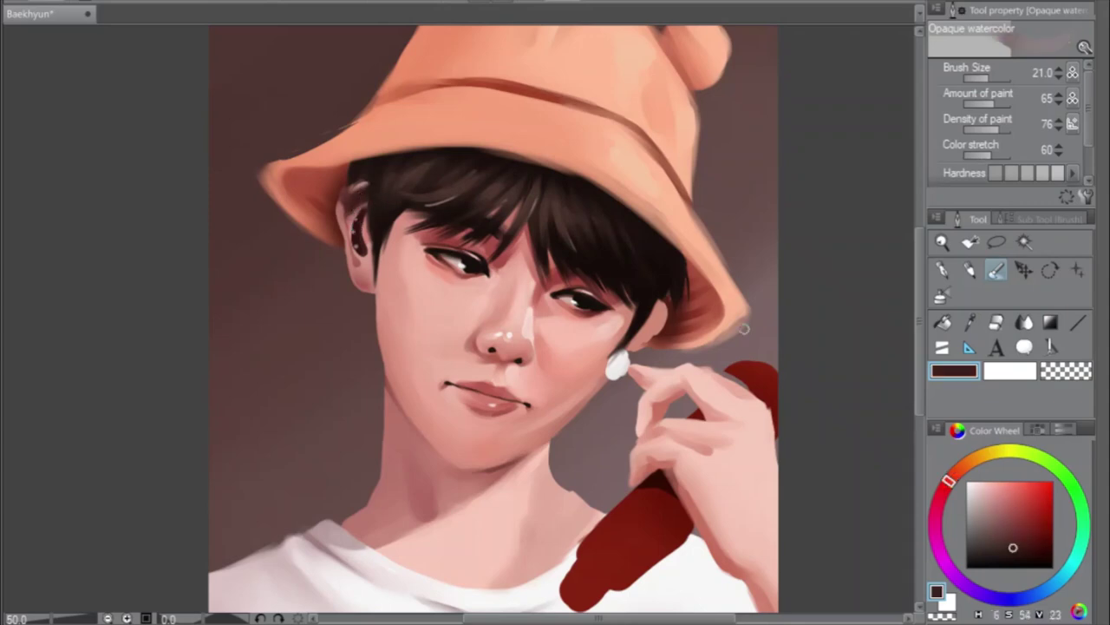
pyautogui.click(1013, 551)
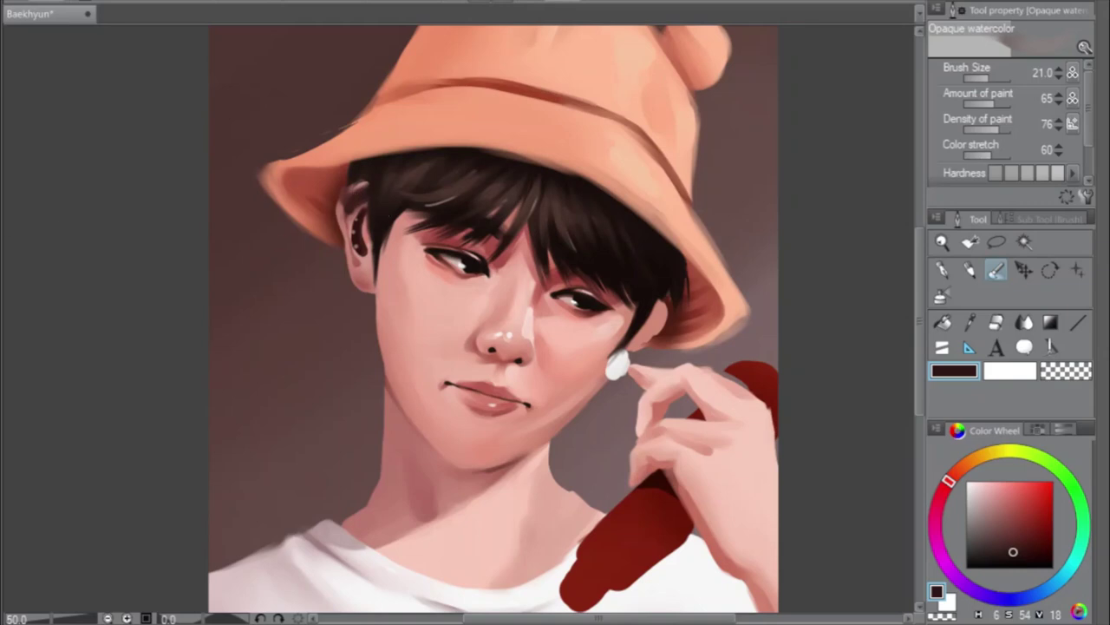
pyautogui.press('h')
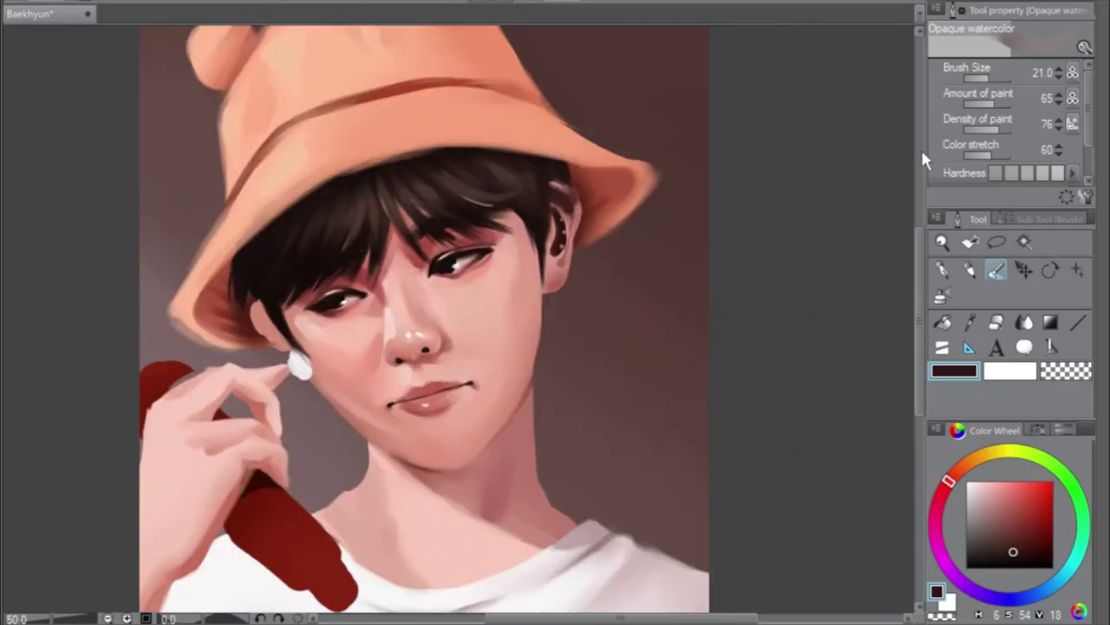
pyautogui.click(986, 77)
pyautogui.moveTo(986, 77); pyautogui.dragTo(989, 78)
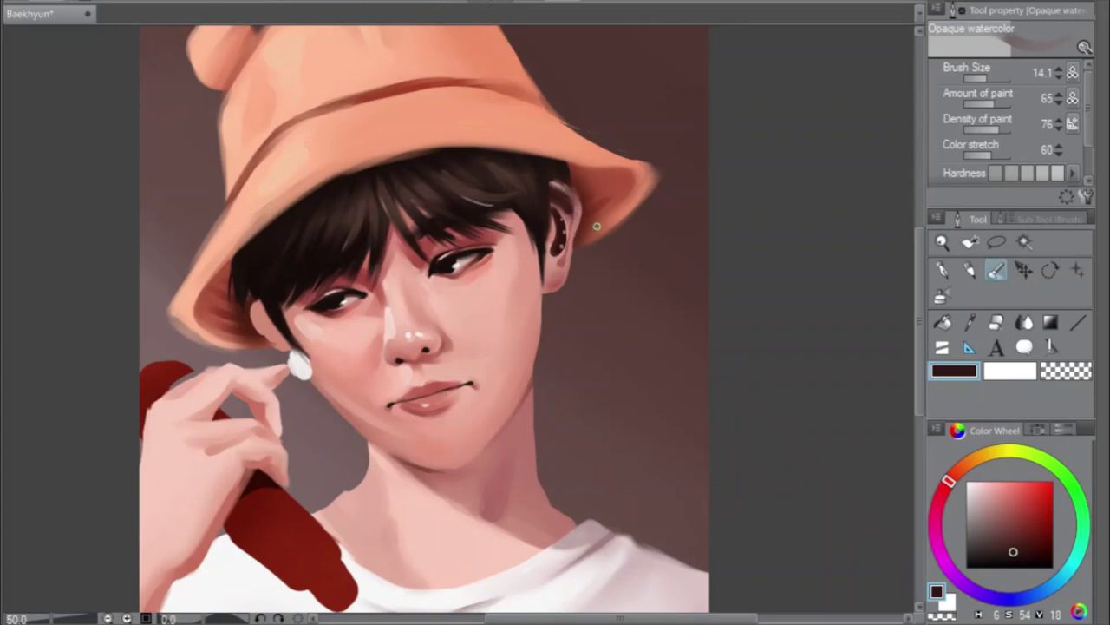
# Shade both ears with opaque watercolor at sizes 31.2 and 17.2, using dark browns H 6, S 54, V 18 and H 6, S 60, V 20
pyautogui.click(993, 78)
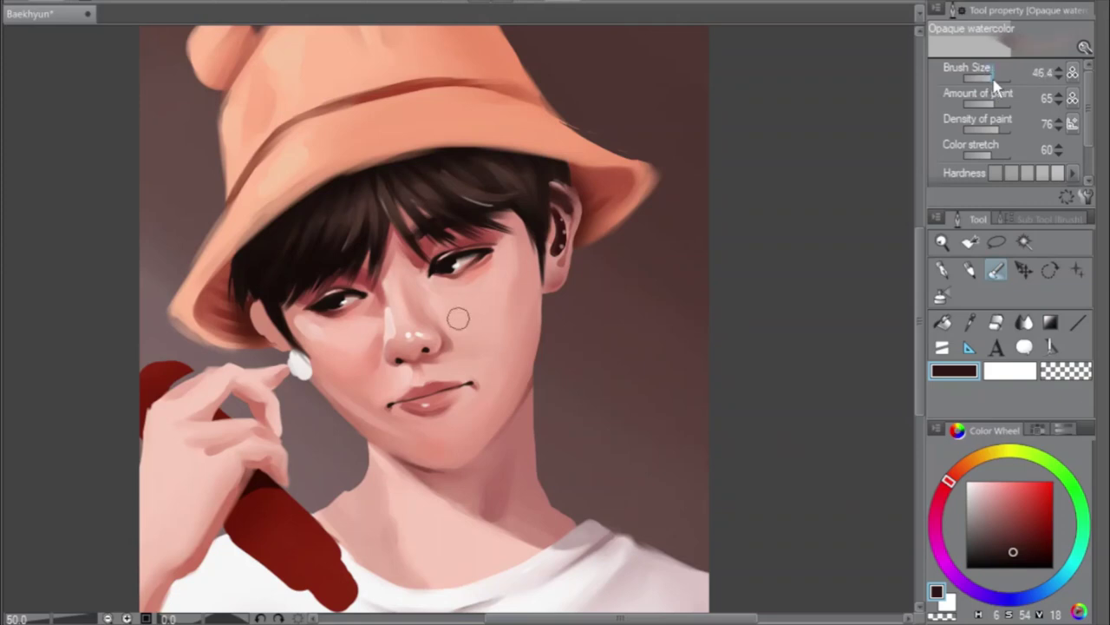
pyautogui.click(989, 79)
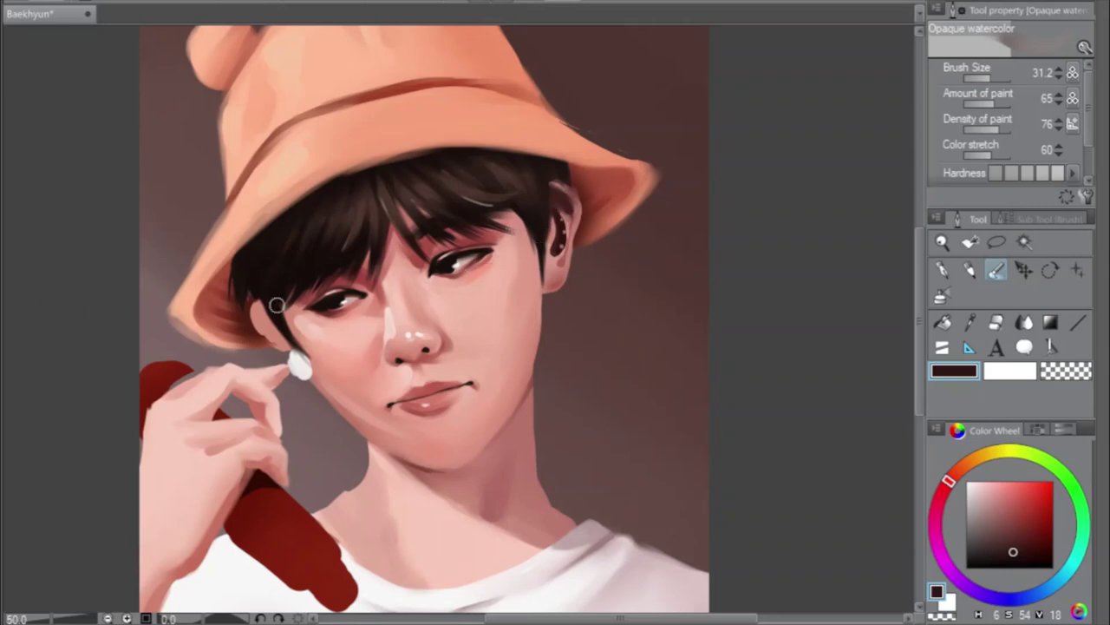
pyautogui.keyDown('alt'); pyautogui.click(564, 203); pyautogui.keyUp('alt')
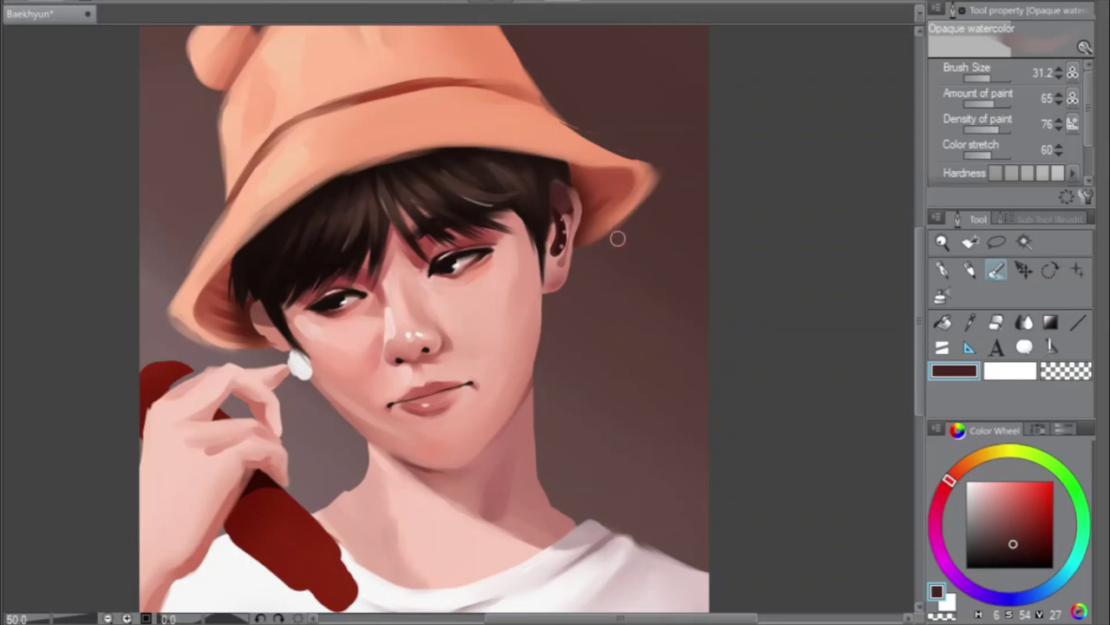
pyautogui.click(1017, 549)
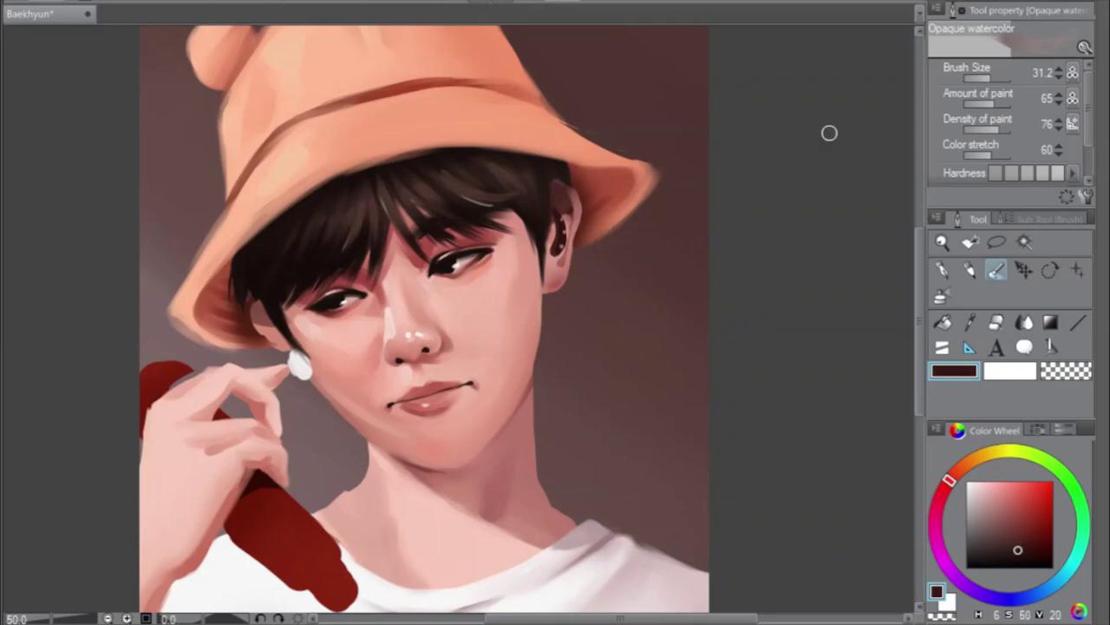
pyautogui.click(989, 80)
pyautogui.press('h')
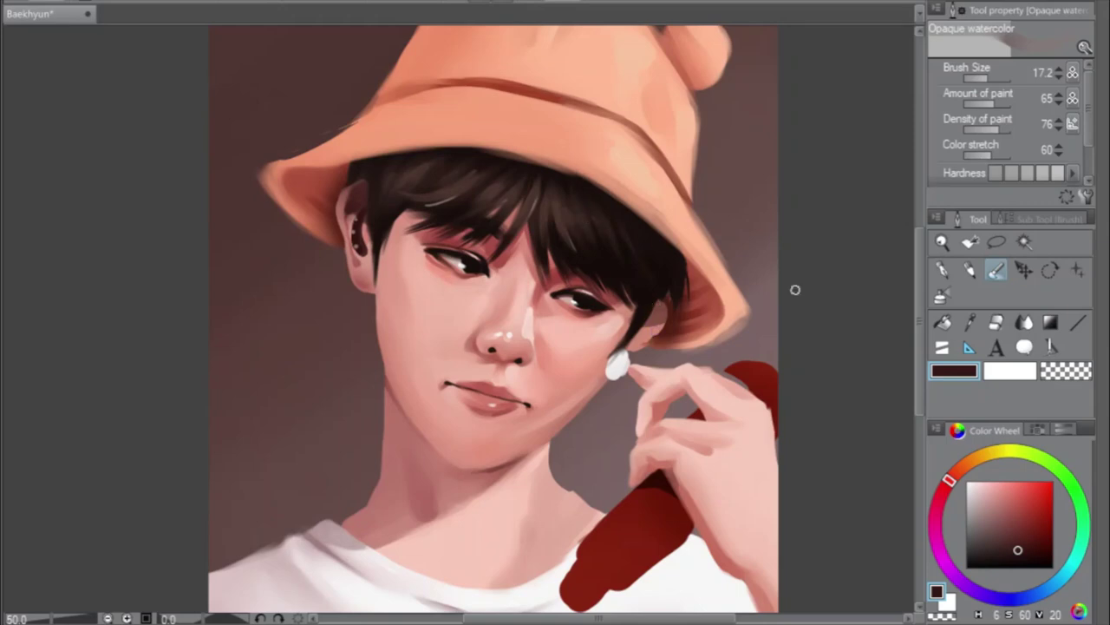
# Outline the underside of the curled fingers in thin opaque watercolor lines at size 4.3, using dark brown H 6, S 60, V 20
pyautogui.moveTo(919, 331); pyautogui.dragTo(919, 368)
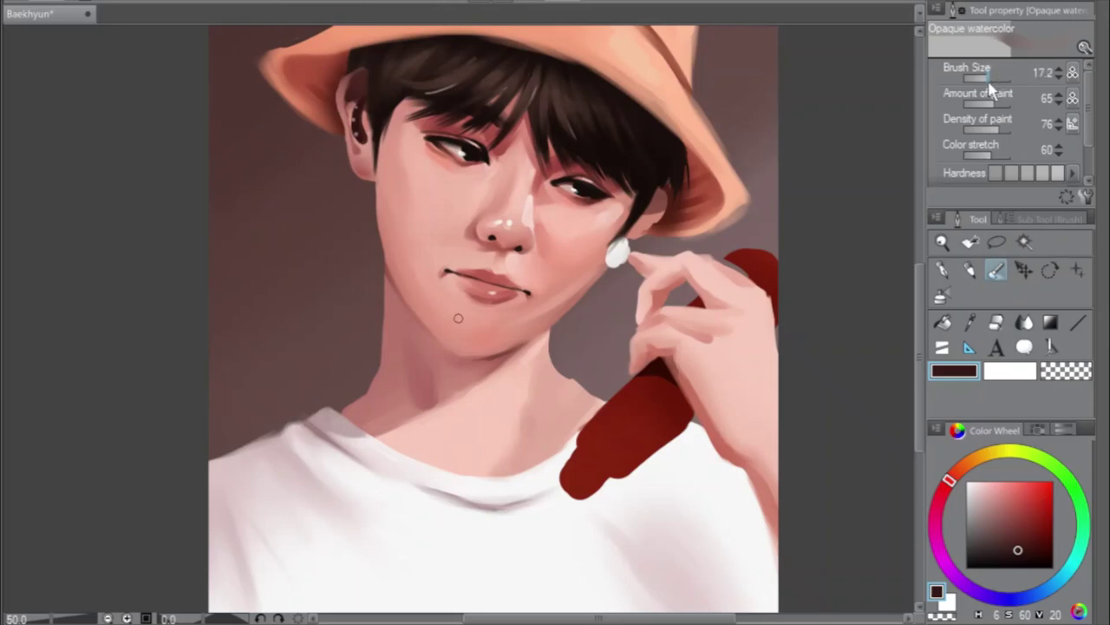
pyautogui.moveTo(989, 83); pyautogui.dragTo(985, 86)
pyautogui.press('[')
pyautogui.press('[')
pyautogui.press('[')
pyautogui.moveTo(670, 357); pyautogui.dragTo(679, 346)
pyautogui.hotkey('ctrl', 'z')
pyautogui.scroll(1, 663, 377)
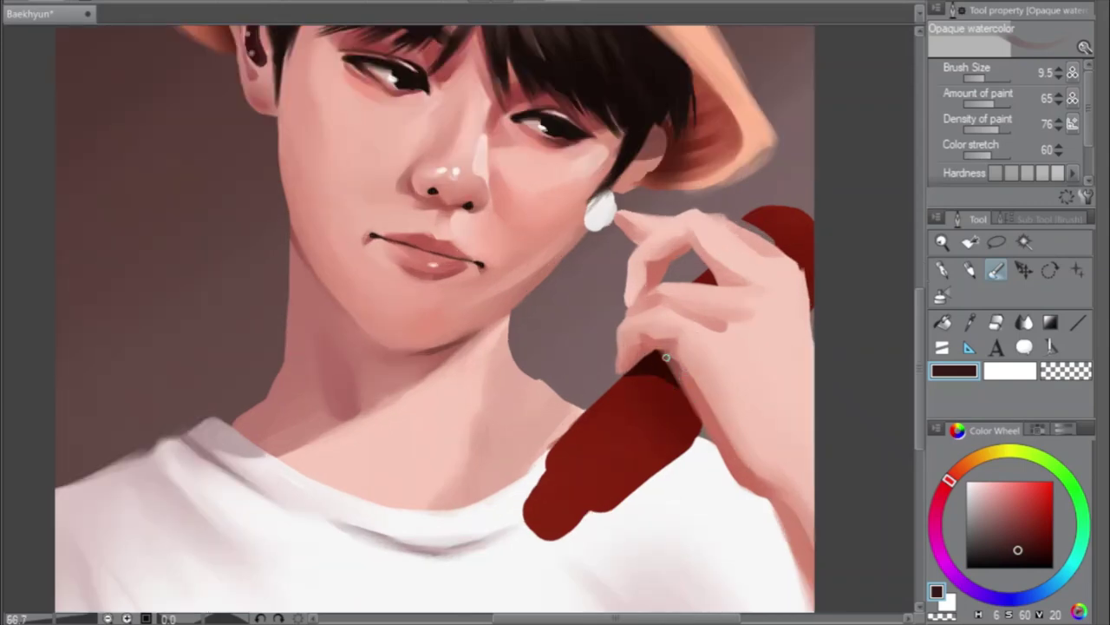
pyautogui.scroll(3, 666, 356)
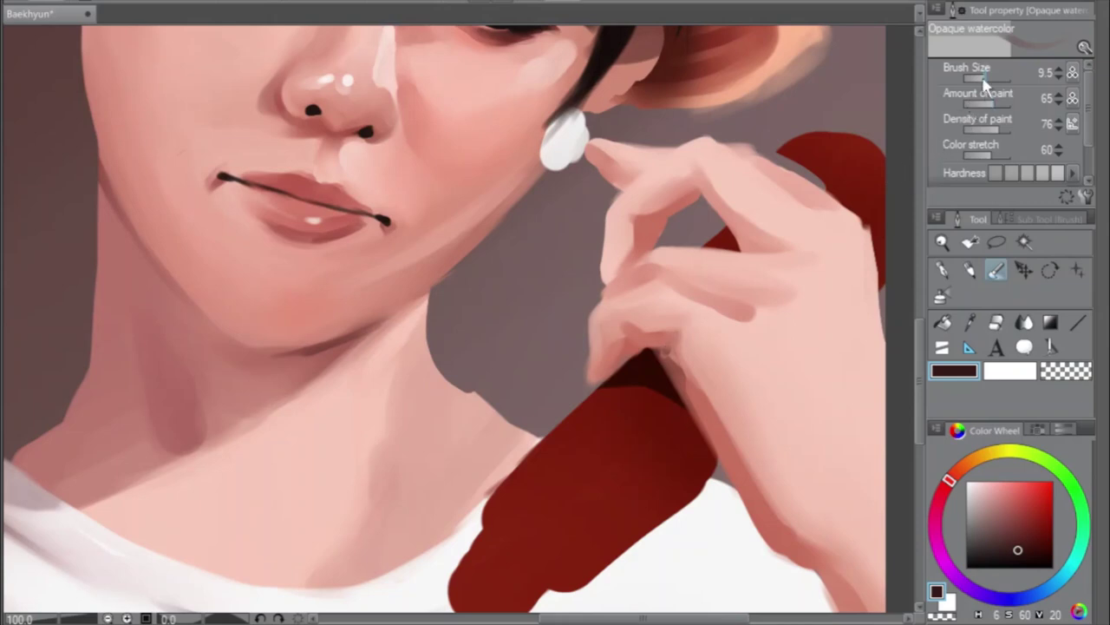
pyautogui.moveTo(989, 78); pyautogui.dragTo(986, 81)
pyautogui.moveTo(642, 338)
pyautogui.mouseDown()
pyautogui.moveTo(661, 344)
pyautogui.moveTo(634, 334)
pyautogui.mouseUp()
pyautogui.moveTo(623, 351); pyautogui.dragTo(633, 340)
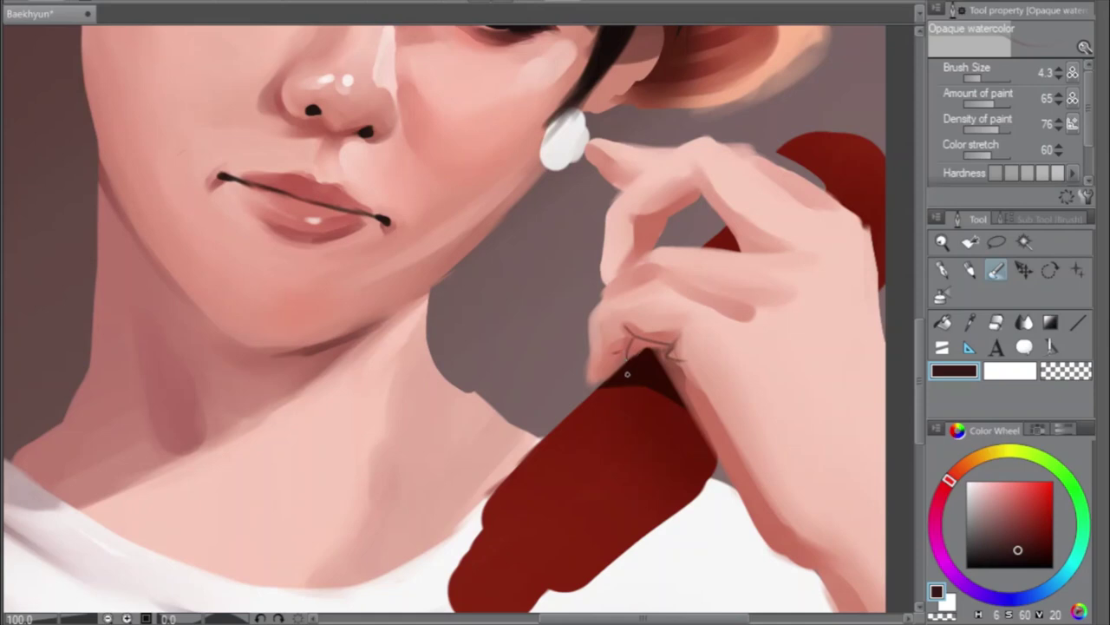
pyautogui.scroll(-2, 643, 393)
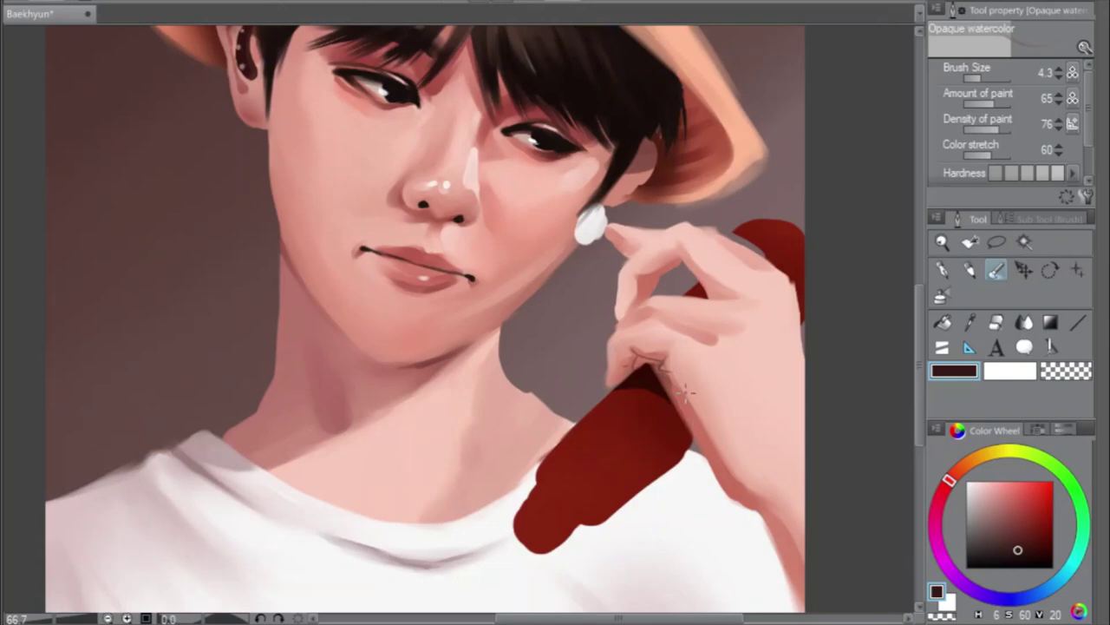
pyautogui.scroll(2, 685, 391)
pyautogui.scroll(-2, 498, 403)
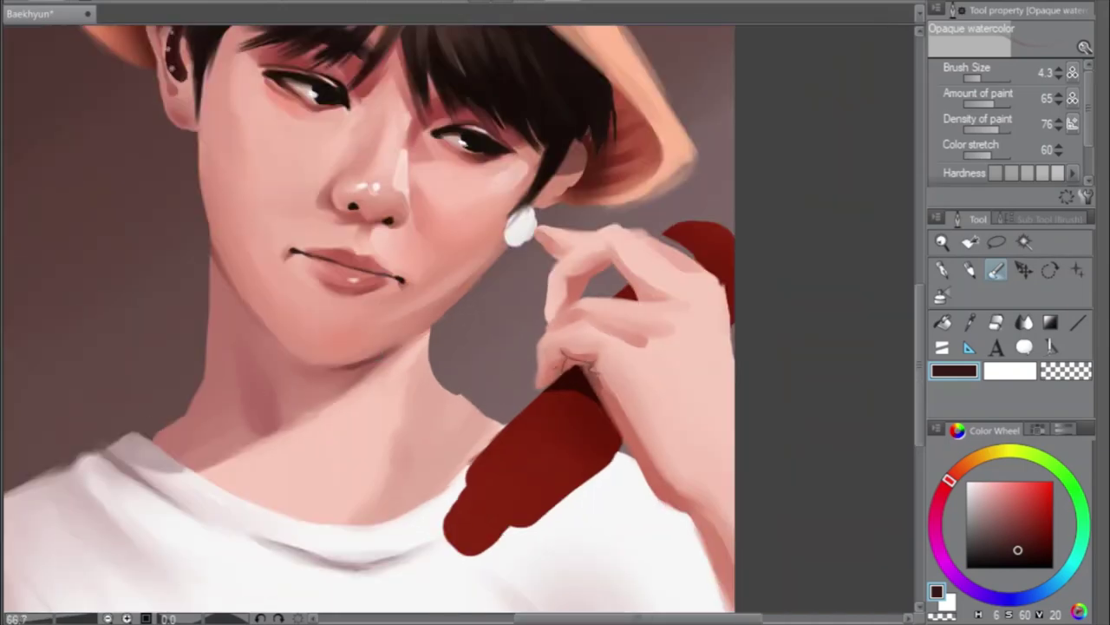
# Fill the shadow beneath the curled fingers with dark red H 10, S 94, V 18 at size 9.5, cleaning stray lines with the Hard eraser
pyautogui.keyDown('alt'); pyautogui.click(574, 375); pyautogui.keyUp('alt')
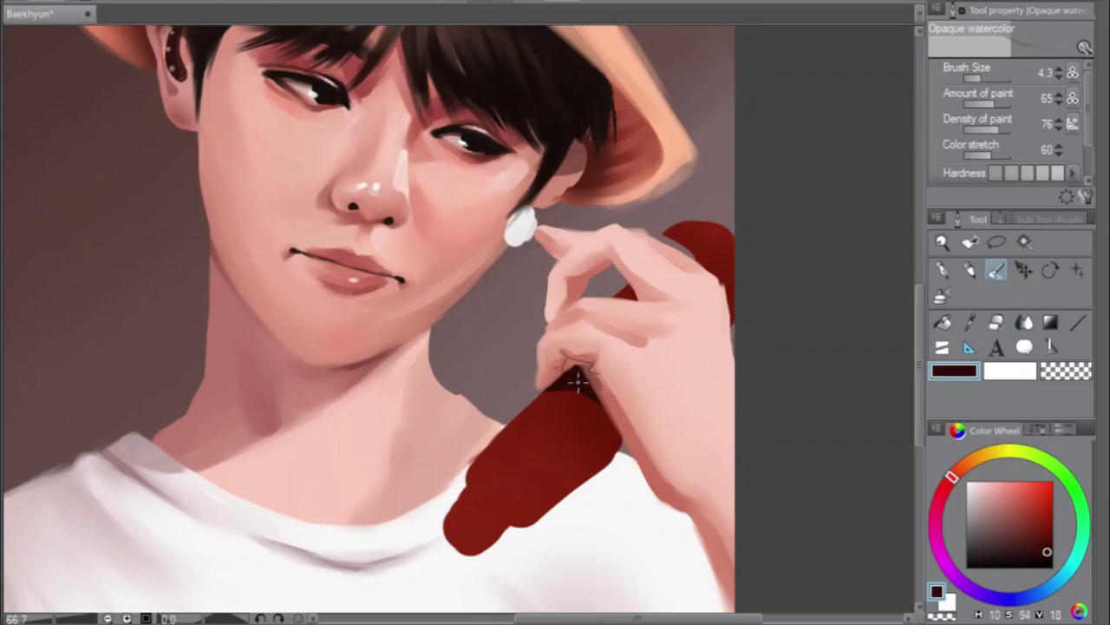
pyautogui.click(989, 78)
pyautogui.click(984, 78)
pyautogui.click(997, 325)
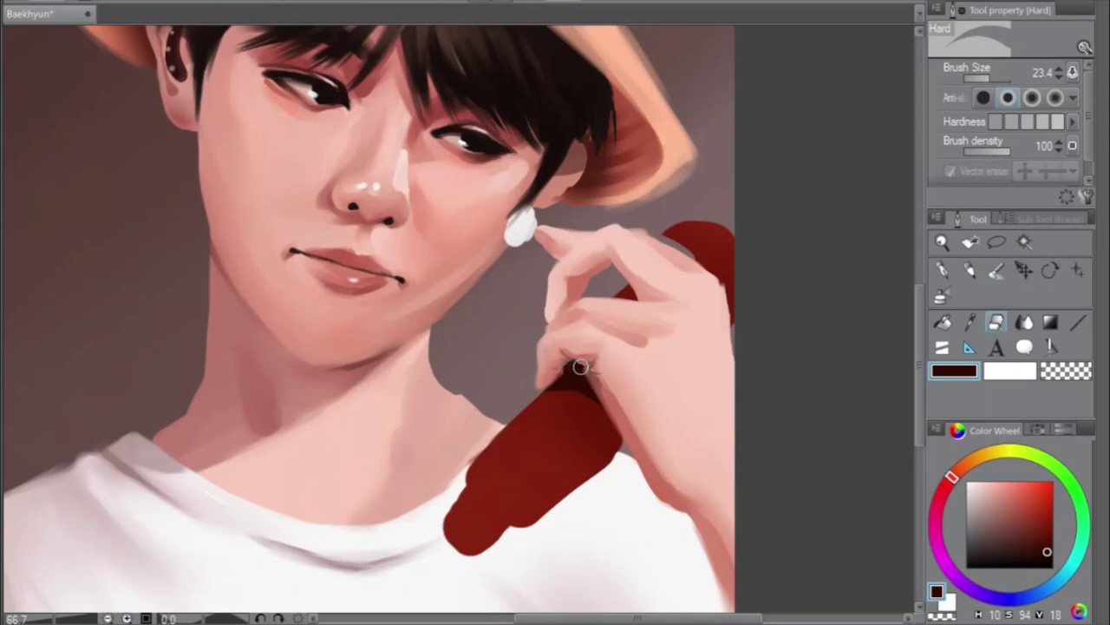
pyautogui.moveTo(582, 371); pyautogui.dragTo(593, 385)
pyautogui.click(996, 270)
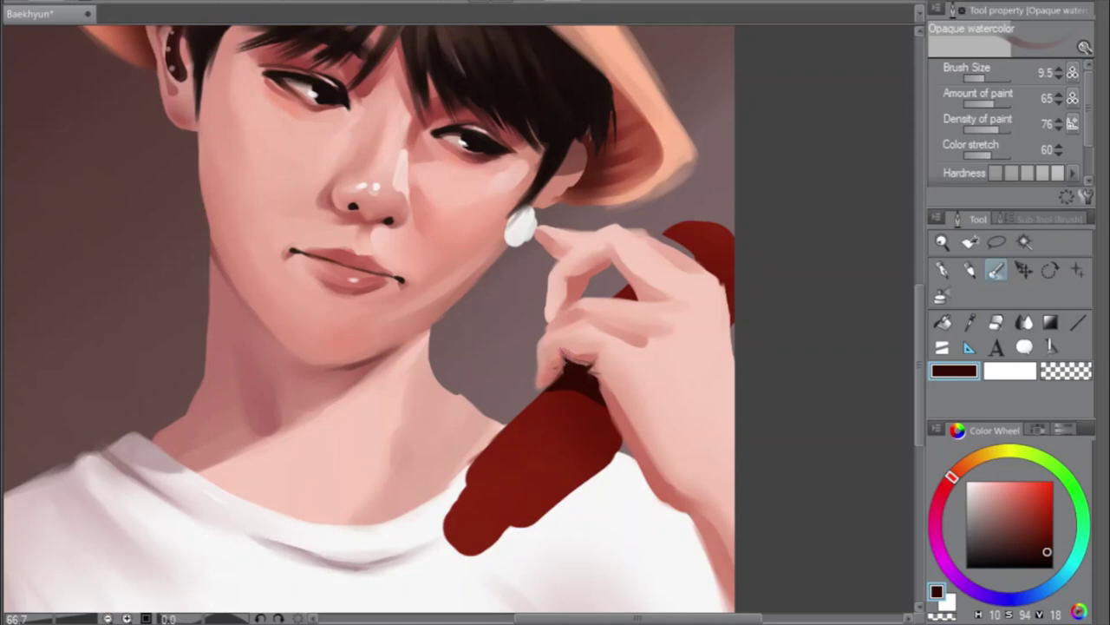
# Mirror the view to darken the red shape's edge along the palm with H 9, S 94, V 19, and restore the orientation
pyautogui.press('h')
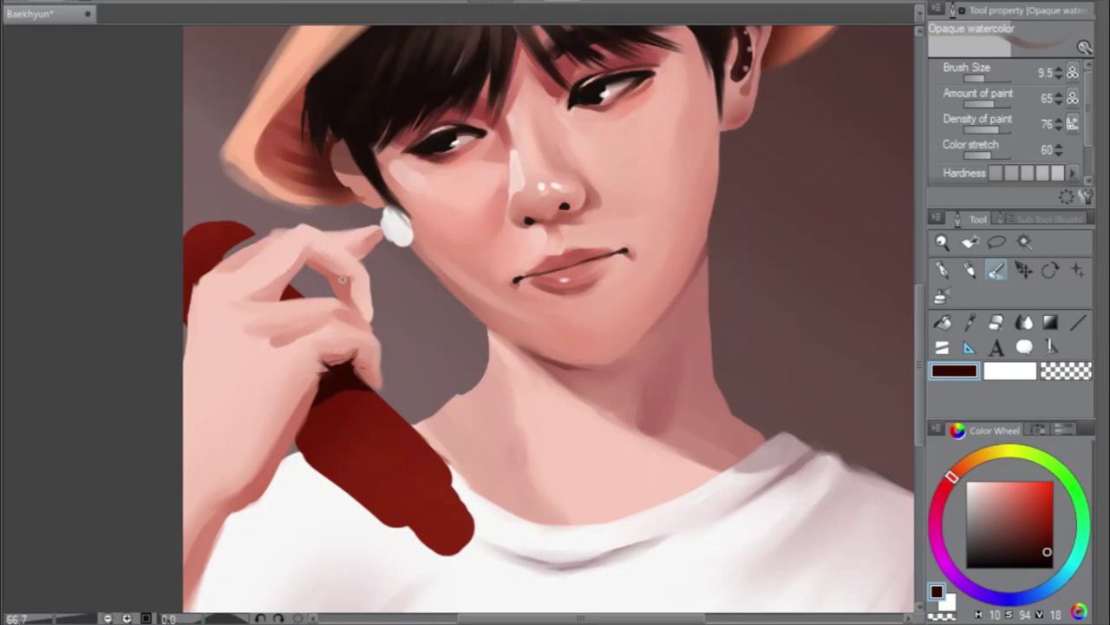
pyautogui.moveTo(320, 392); pyautogui.dragTo(300, 436)
pyautogui.hotkey('ctrl', 'z')
pyautogui.keyDown('alt'); pyautogui.click(326, 387); pyautogui.keyUp('alt')
pyautogui.press('h')
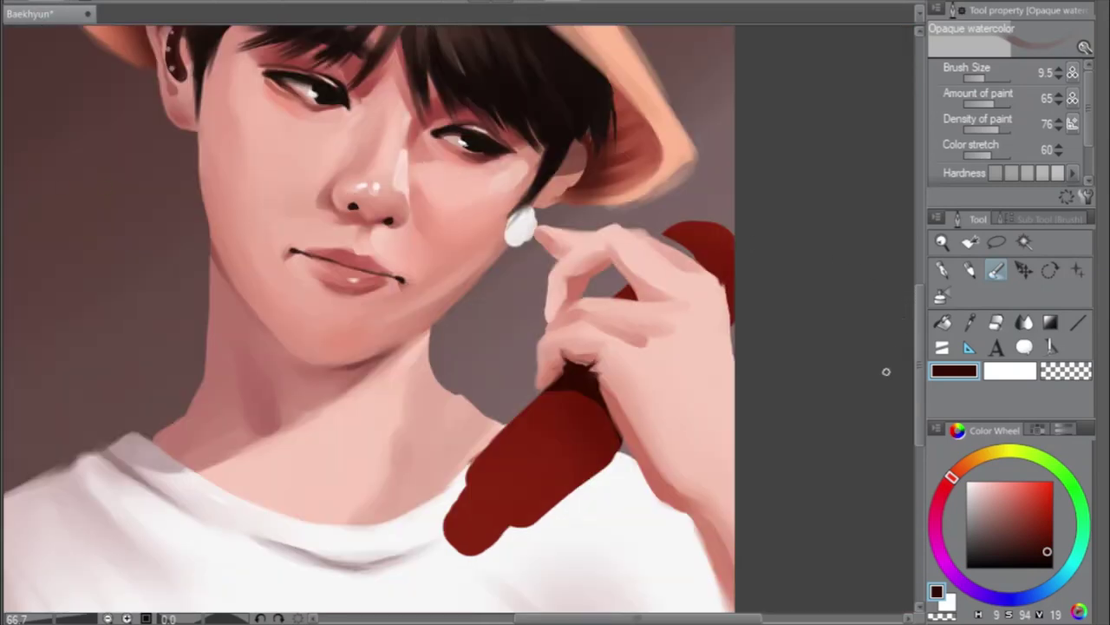
# Shade the fingers and knuckles in skin tone H 12, S 40, V 86 at size 21.0, trimming the lower finger with the Hard eraser
pyautogui.scroll(-1, 918, 364)
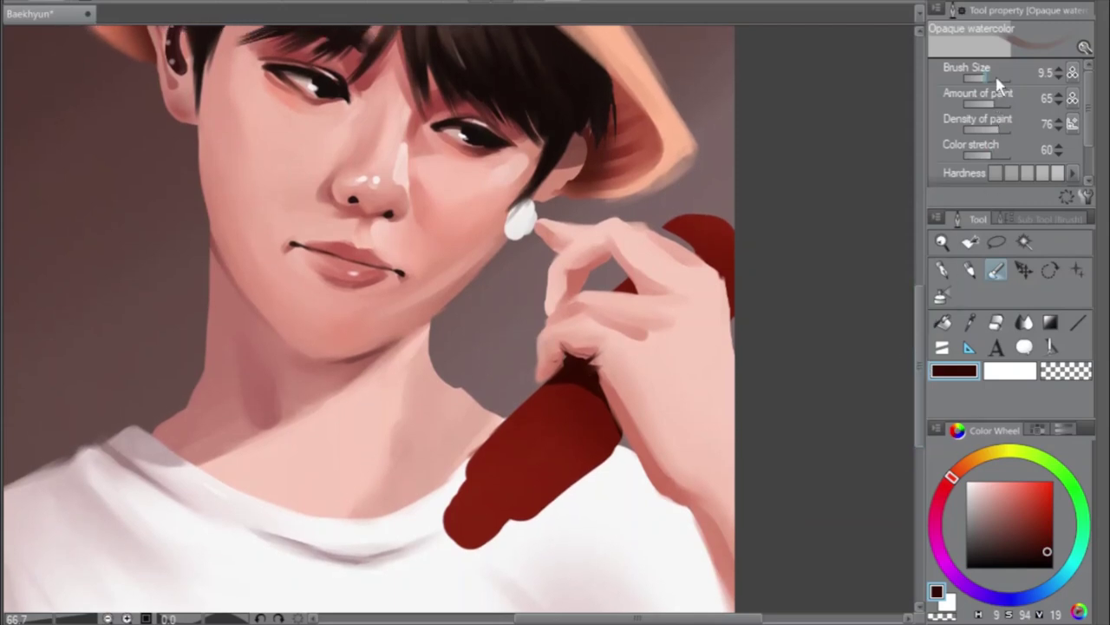
pyautogui.moveTo(997, 79); pyautogui.dragTo(995, 81)
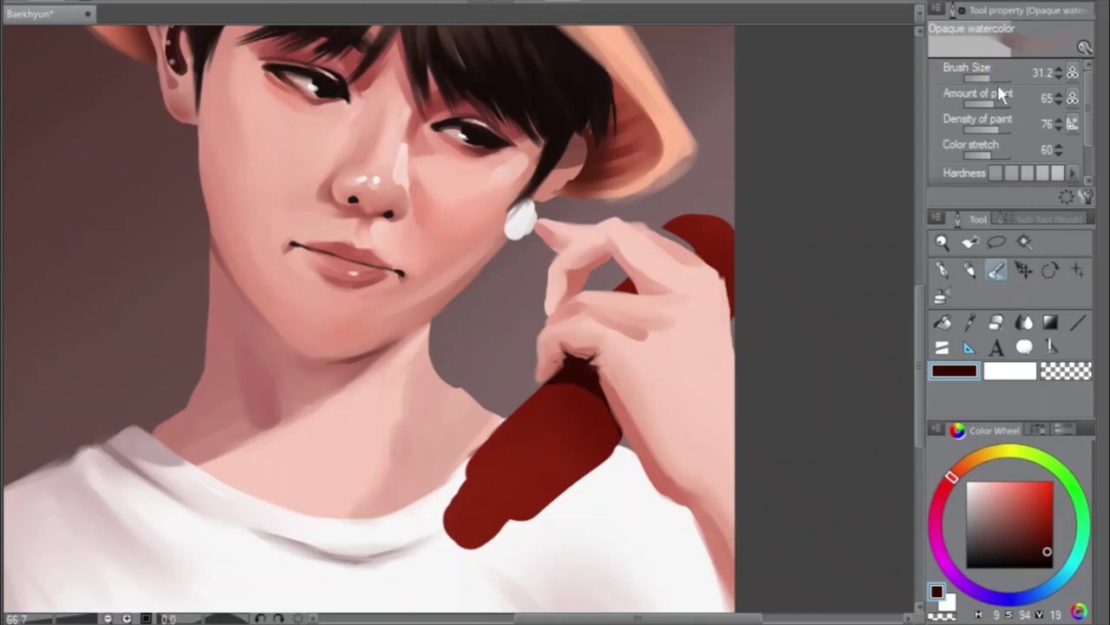
pyautogui.moveTo(995, 78); pyautogui.dragTo(992, 87)
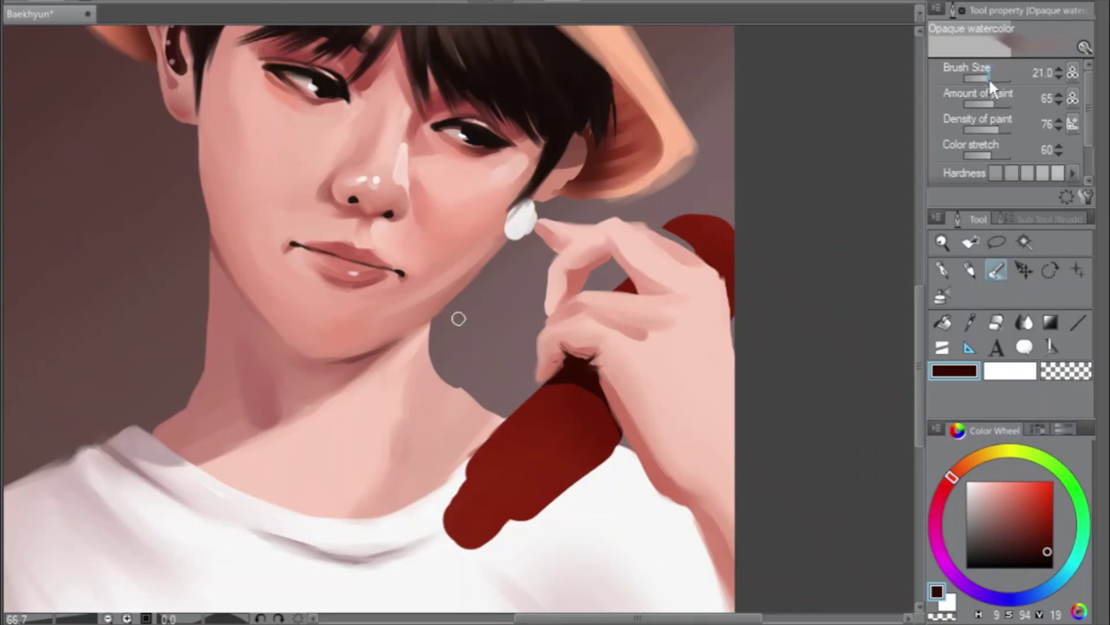
pyautogui.keyDown('alt'); pyautogui.click(628, 331); pyautogui.keyUp('alt')
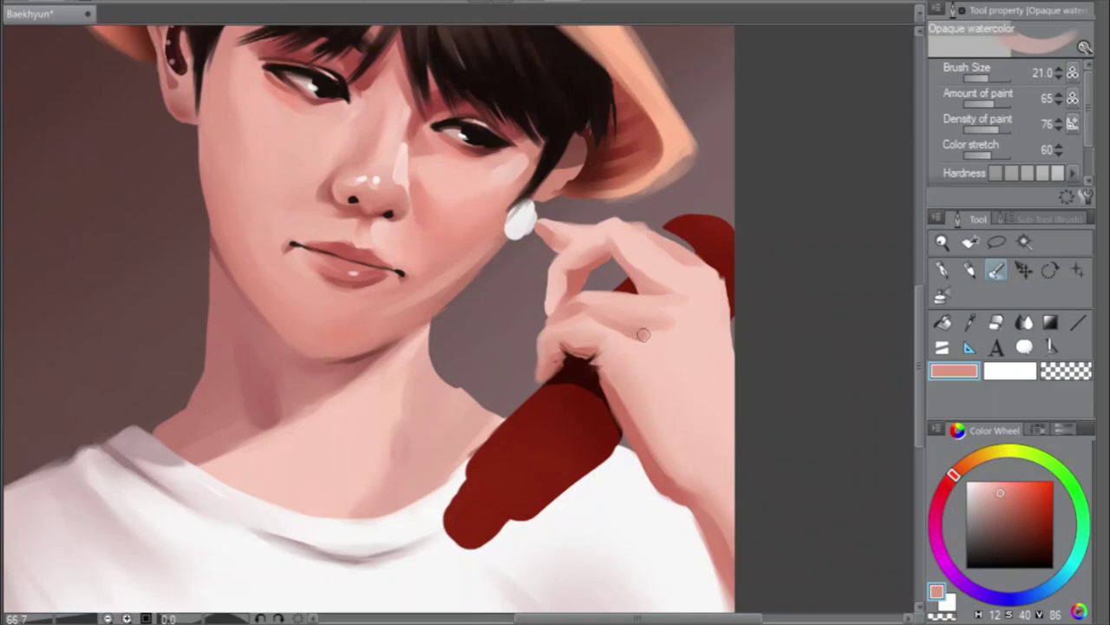
pyautogui.moveTo(647, 296); pyautogui.dragTo(687, 296)
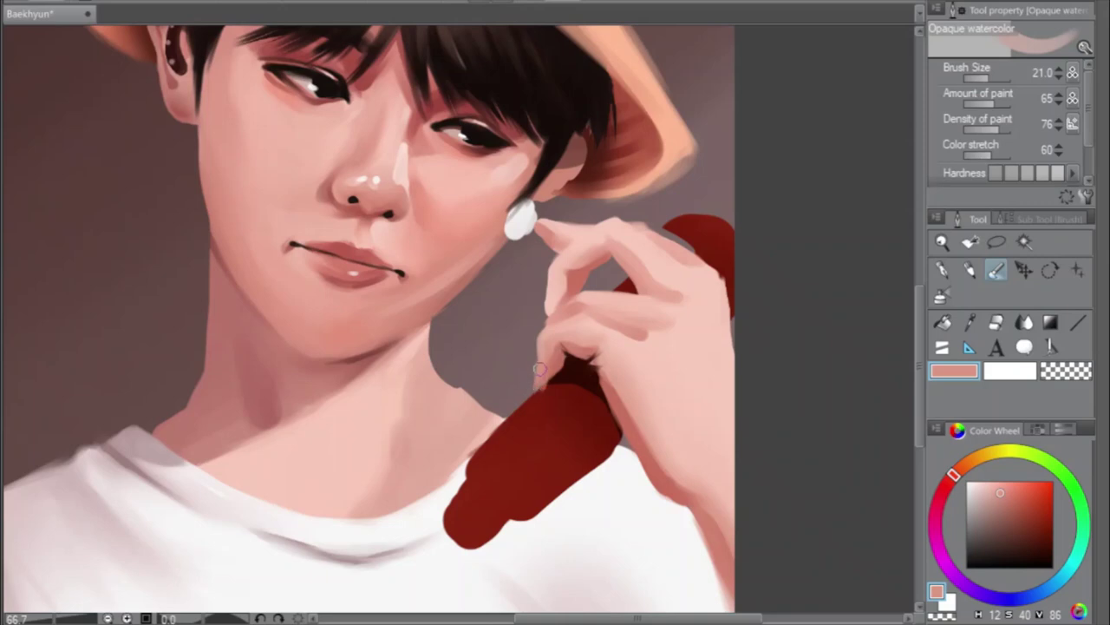
pyautogui.click(996, 322)
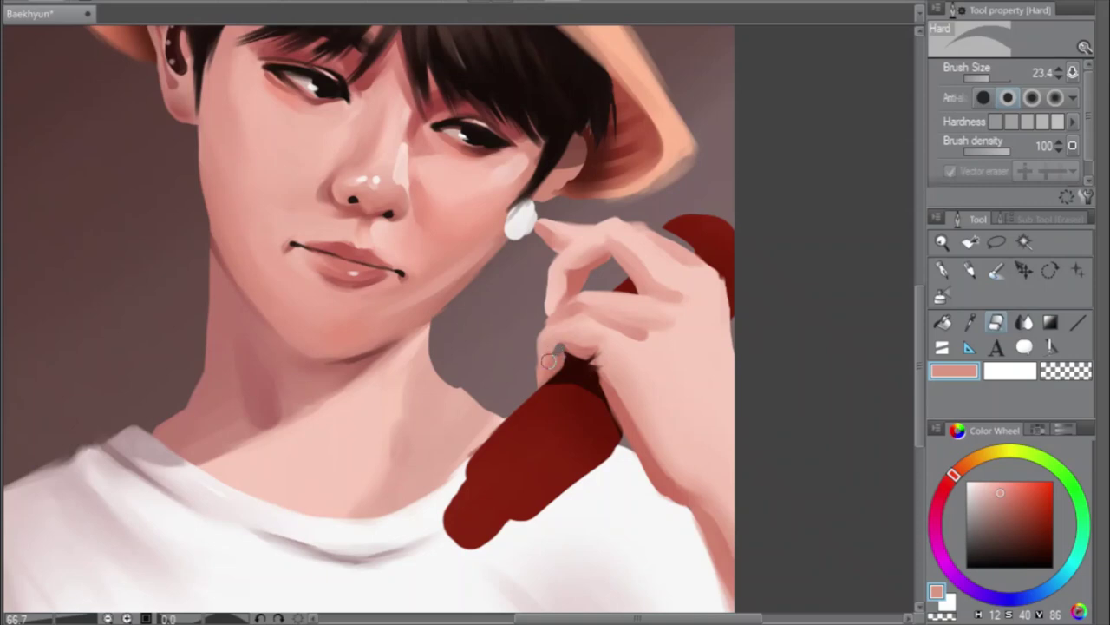
pyautogui.click(997, 270)
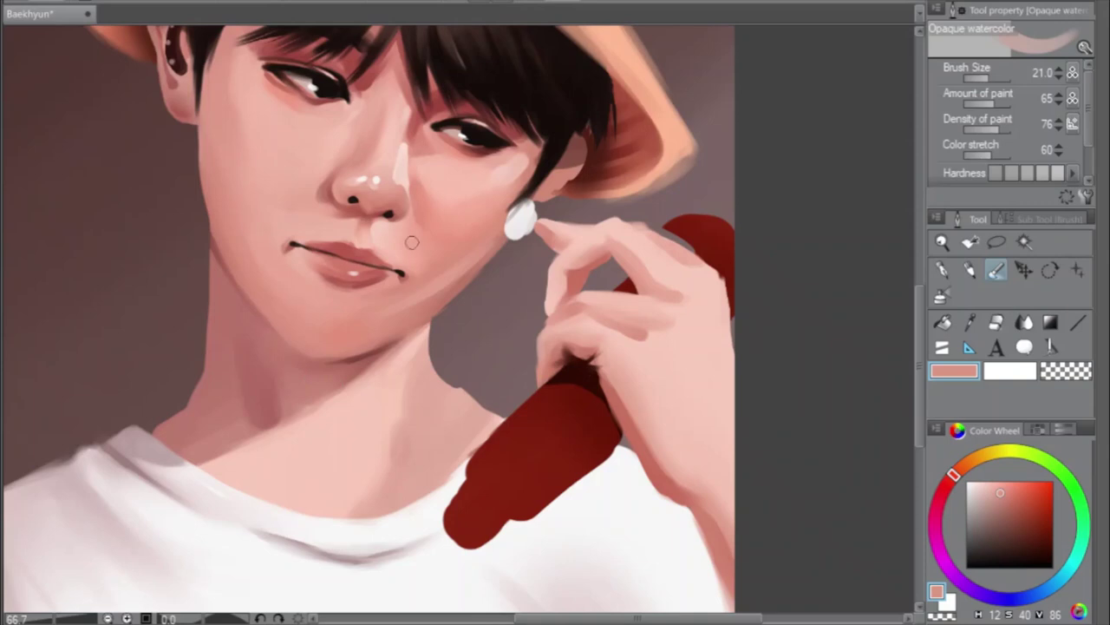
# Shade the wrist and palm edge in H 11, S 52, V 79 with the Soft airbrush at size 84.1 and opaque watercolor at 69.0
pyautogui.press('h')
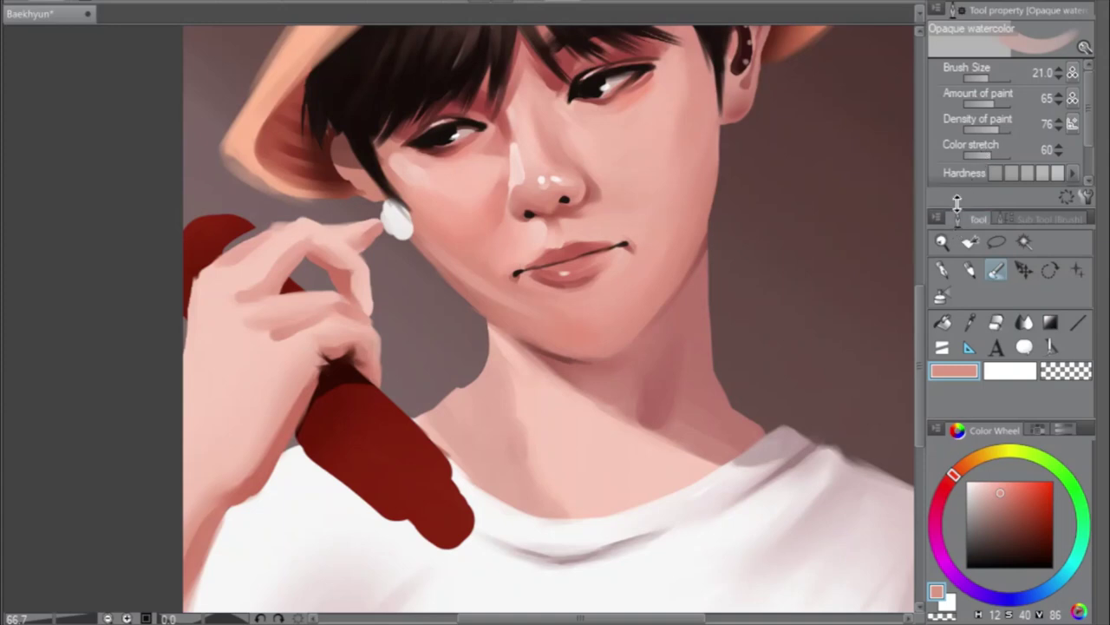
pyautogui.click(941, 296)
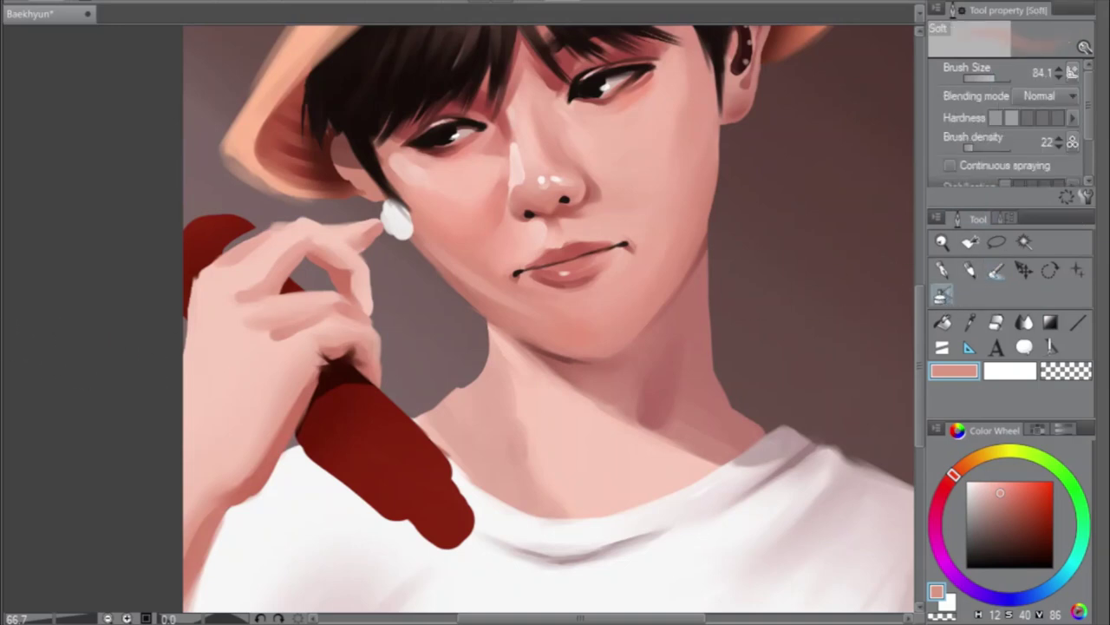
pyautogui.keyDown('alt'); pyautogui.click(236, 480); pyautogui.keyUp('alt')
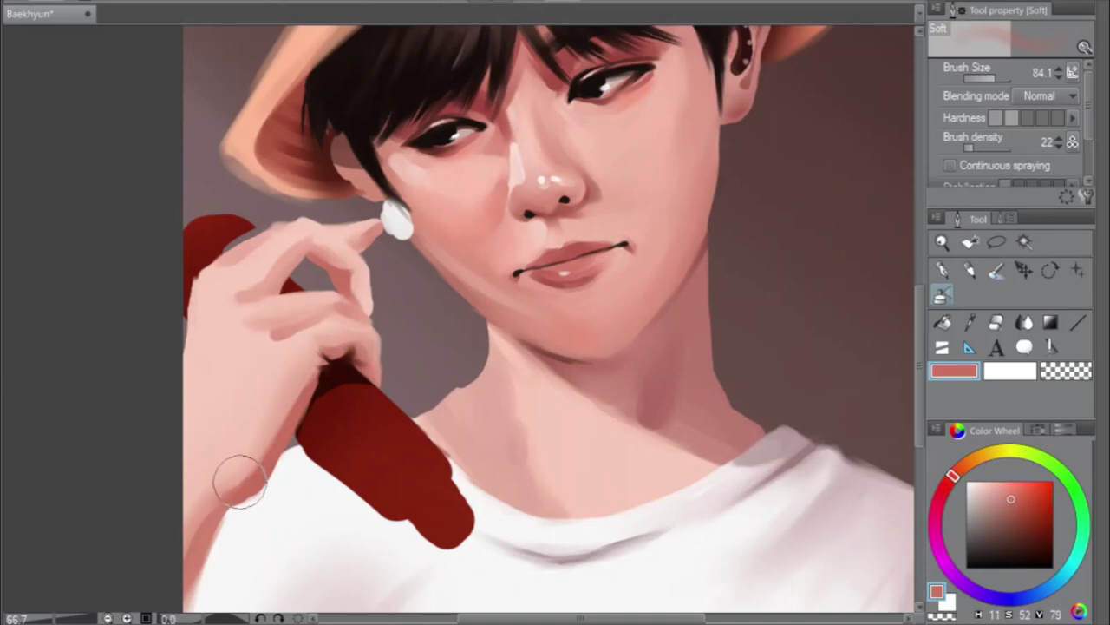
pyautogui.moveTo(239, 479)
pyautogui.mouseDown()
pyautogui.moveTo(268, 462)
pyautogui.moveTo(227, 474)
pyautogui.moveTo(269, 427)
pyautogui.mouseUp()
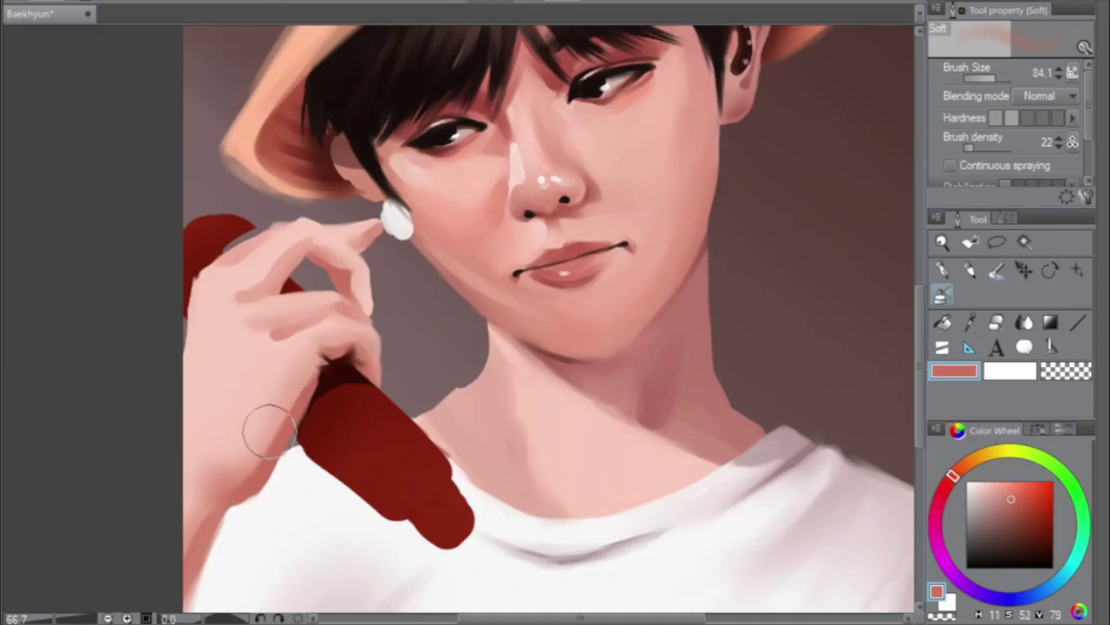
pyautogui.click(997, 271)
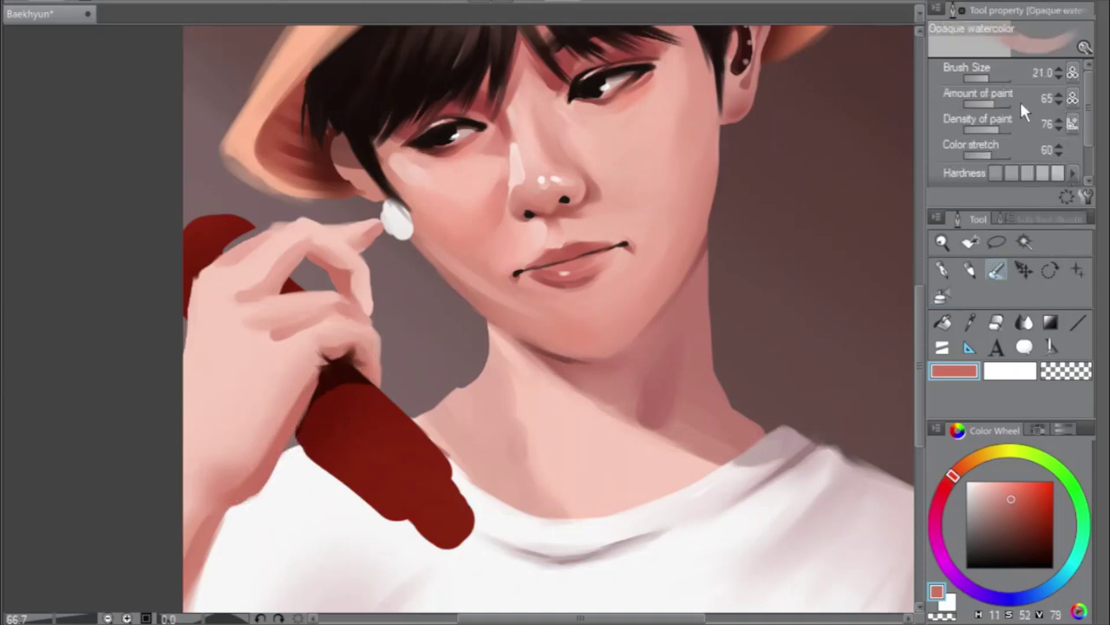
pyautogui.moveTo(996, 85)
pyautogui.mouseDown()
pyautogui.moveTo(1028, 87)
pyautogui.moveTo(991, 86)
pyautogui.mouseUp()
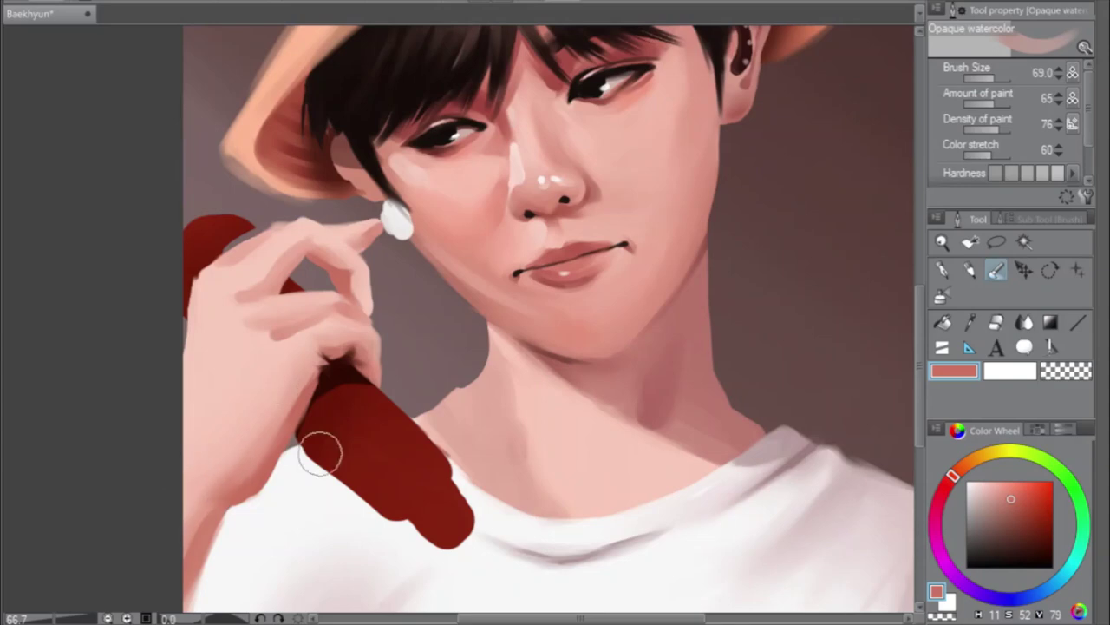
# Paint a highlight along the curled middle finger in opaque watercolor at size 11.6, using light pink H 12, S 17, V 98
pyautogui.click(1008, 546)
pyautogui.moveTo(1010, 543); pyautogui.dragTo(1017, 542)
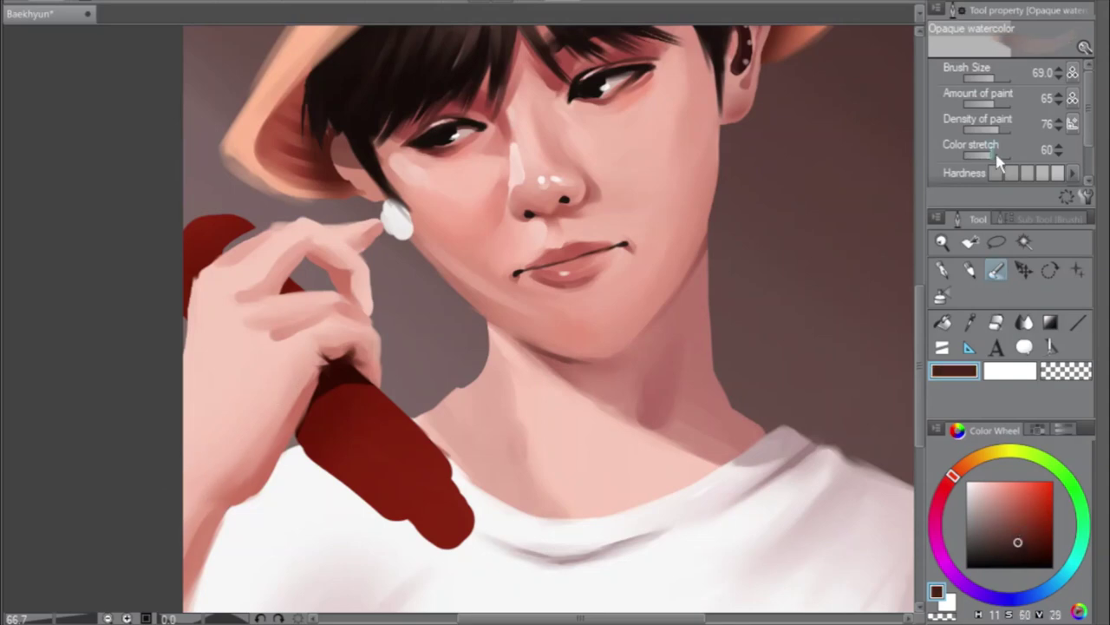
pyautogui.click(994, 78)
pyautogui.moveTo(992, 82); pyautogui.dragTo(988, 83)
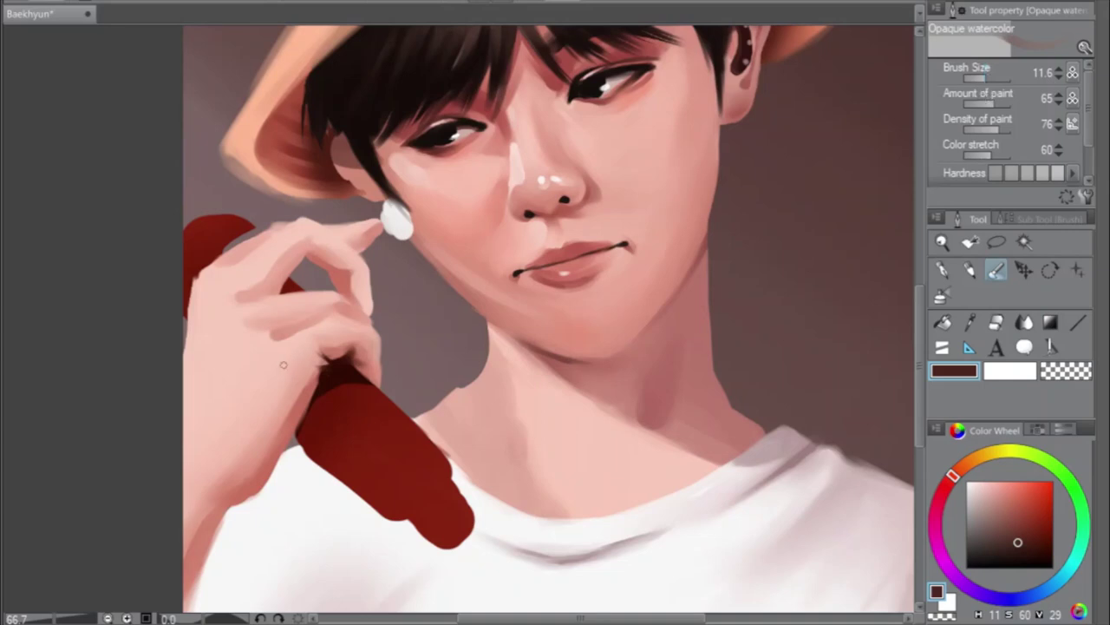
pyautogui.keyDown('alt'); pyautogui.click(260, 379); pyautogui.keyUp('alt')
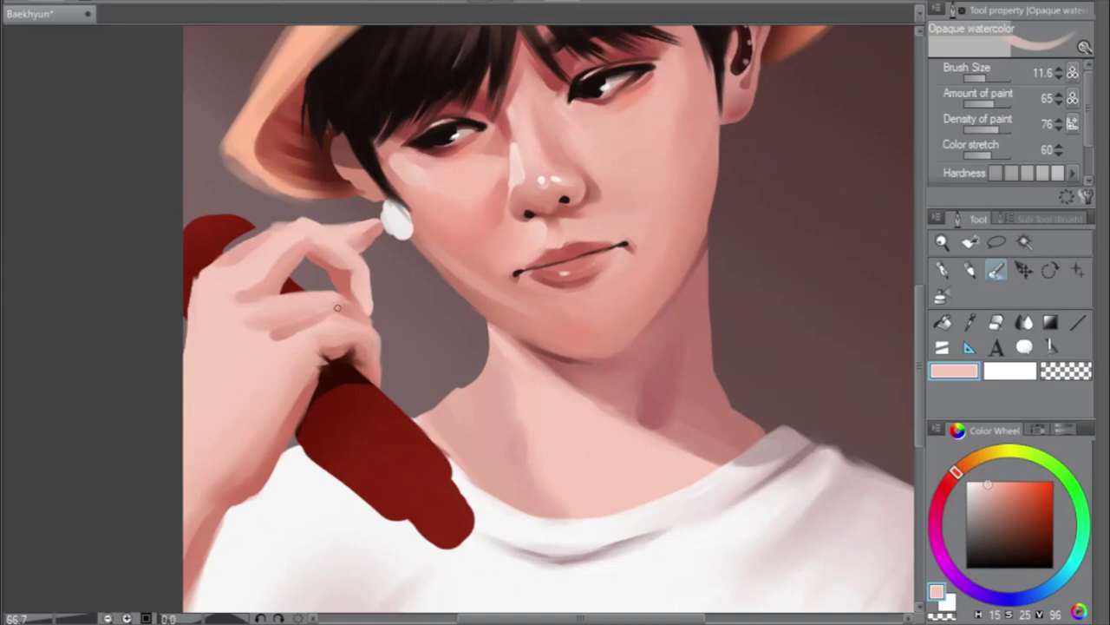
pyautogui.keyDown('alt'); pyautogui.click(415, 163); pyautogui.keyUp('alt')
pyautogui.moveTo(987, 487); pyautogui.dragTo(981, 482)
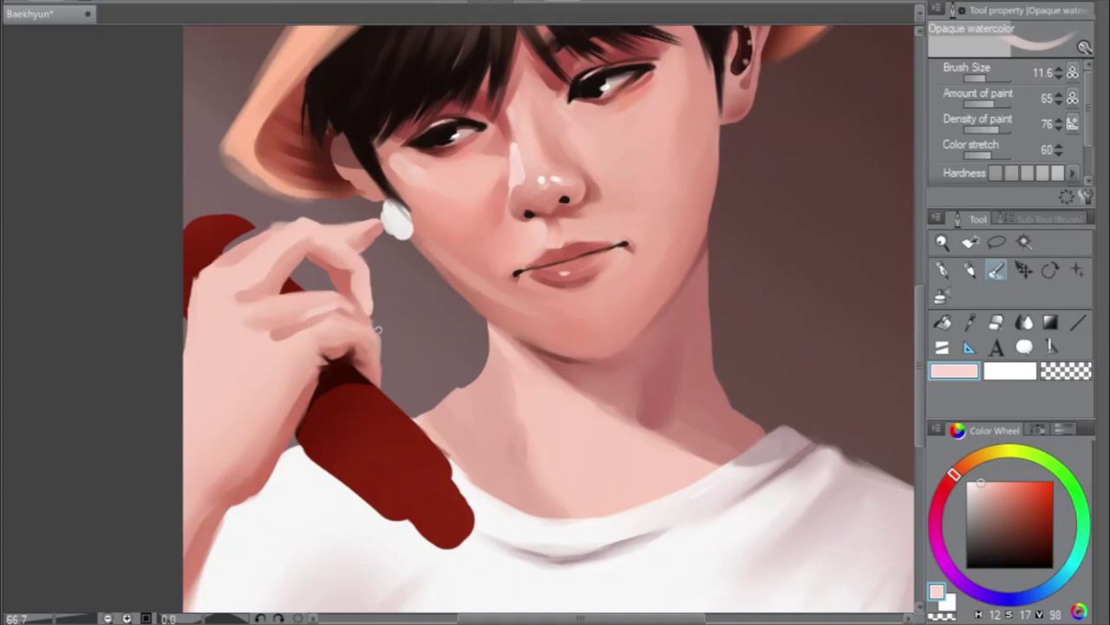
pyautogui.press('h')
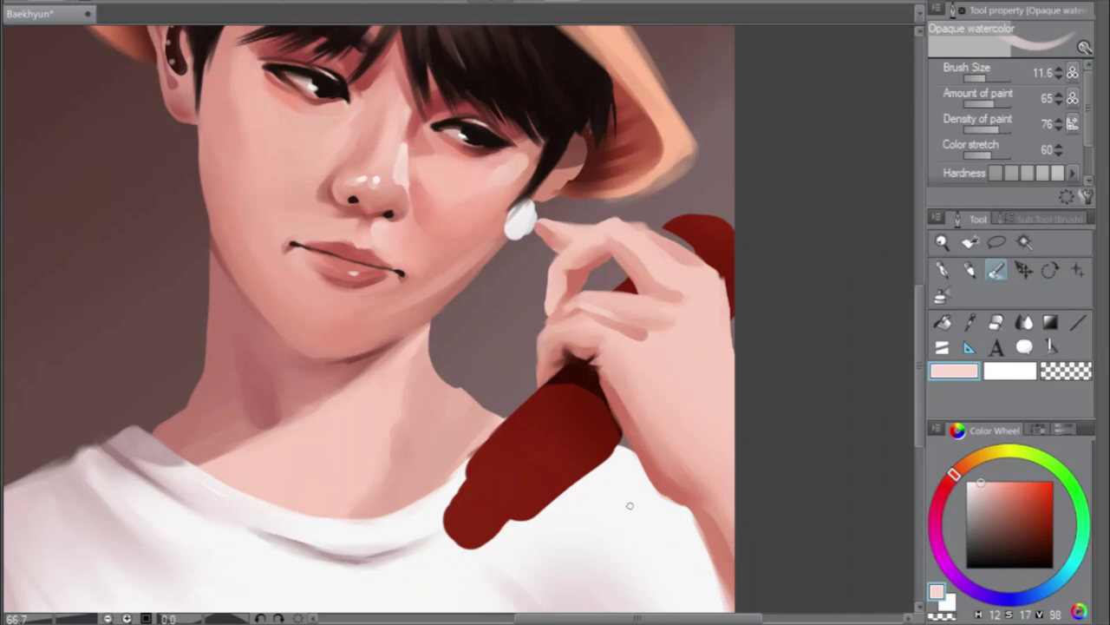
pyautogui.hscroll(-2, 672, 588)
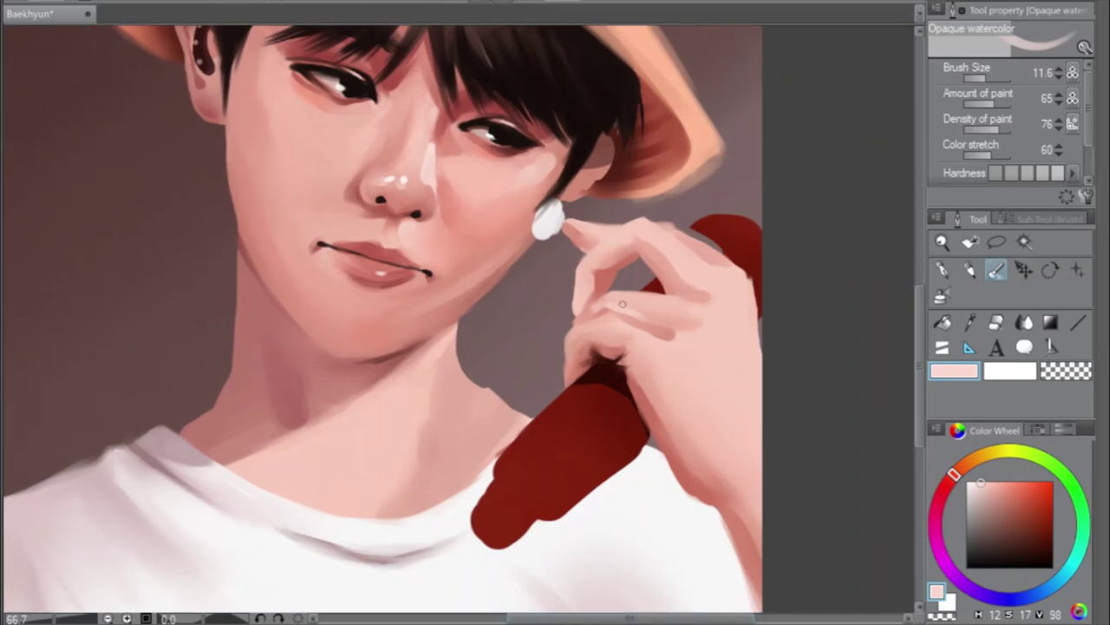
# Deepen the creases between the fingers with H 11, S 44, V 78, H 11, S 70, V 31 and H 7, S 46, V 70, at sizes 11.6 and 9.5
pyautogui.keyDown('alt'); pyautogui.click(619, 364); pyautogui.keyUp('alt')
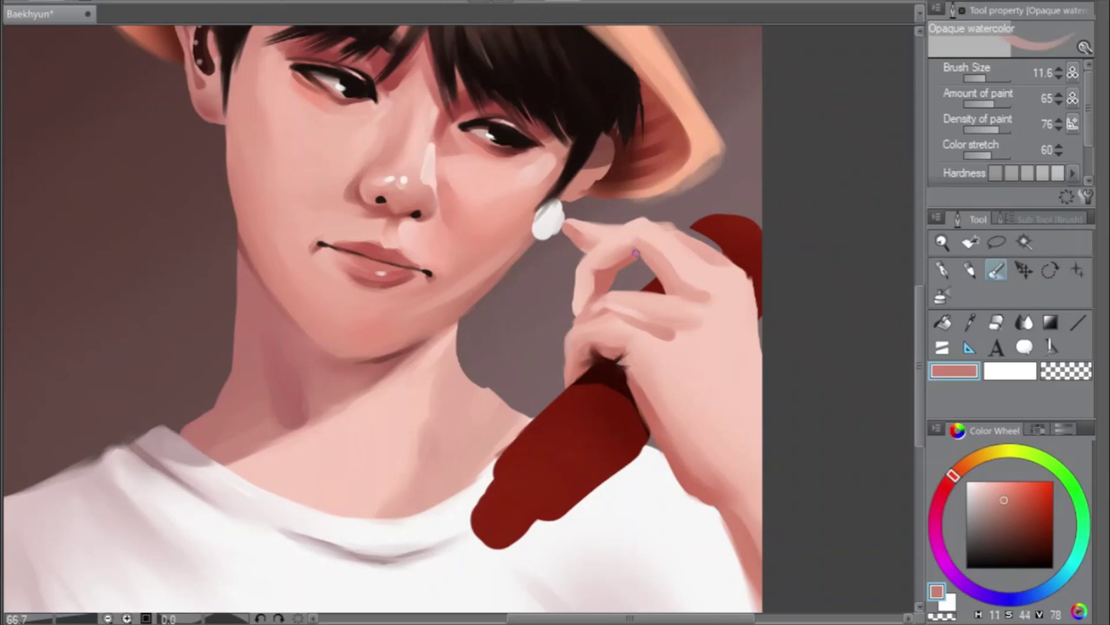
pyautogui.keyDown('alt'); pyautogui.click(600, 352); pyautogui.keyUp('alt')
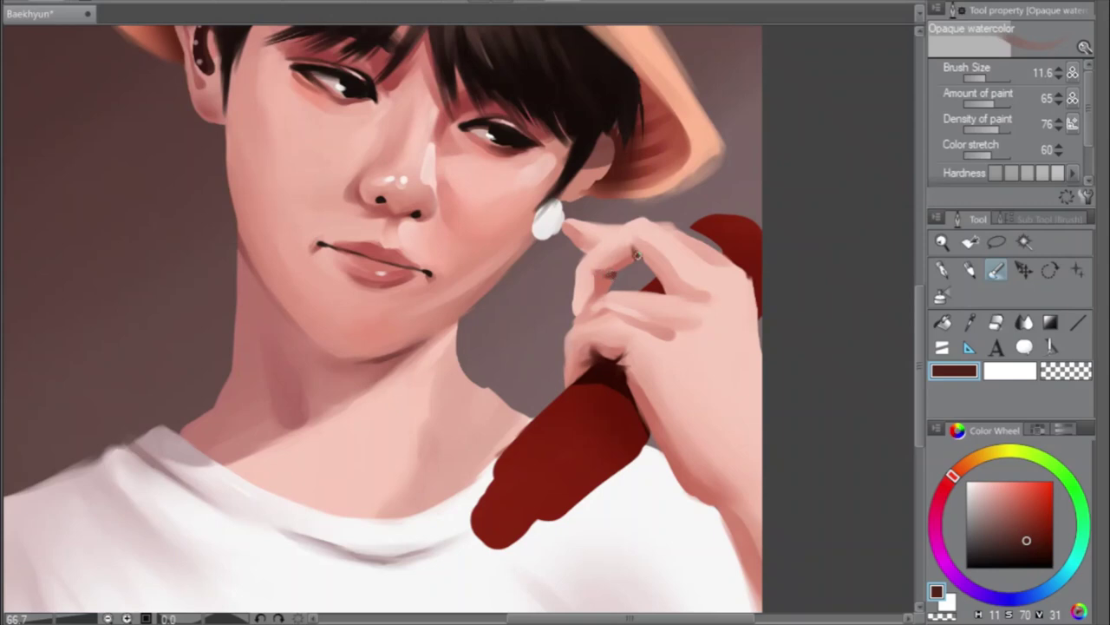
pyautogui.keyDown('alt'); pyautogui.click(709, 260); pyautogui.keyUp('alt')
pyautogui.click(1006, 505)
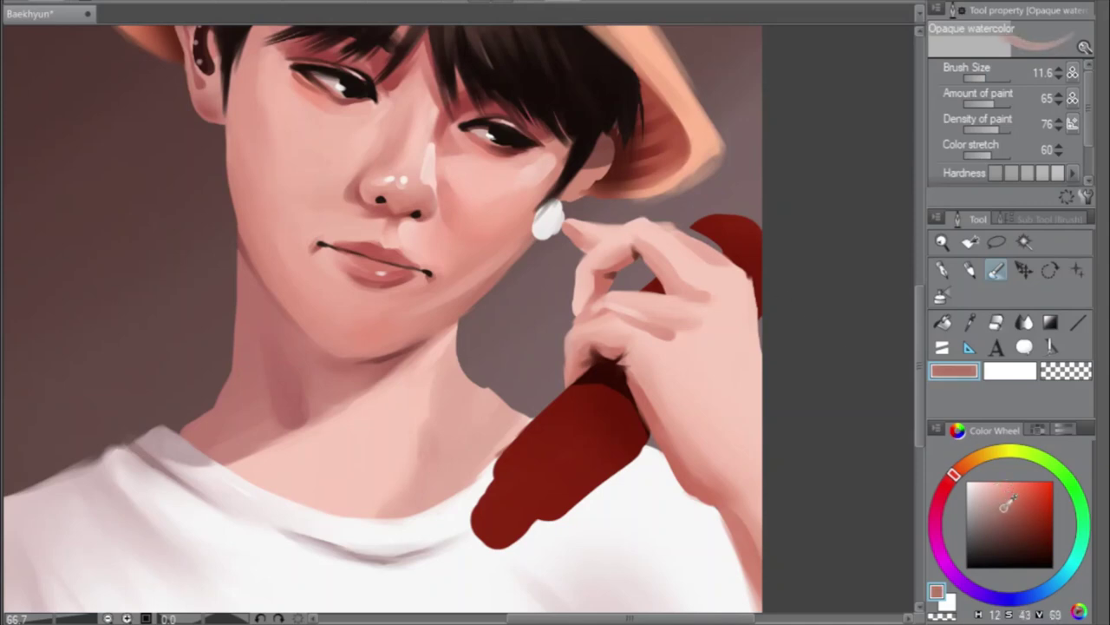
pyautogui.click(951, 480)
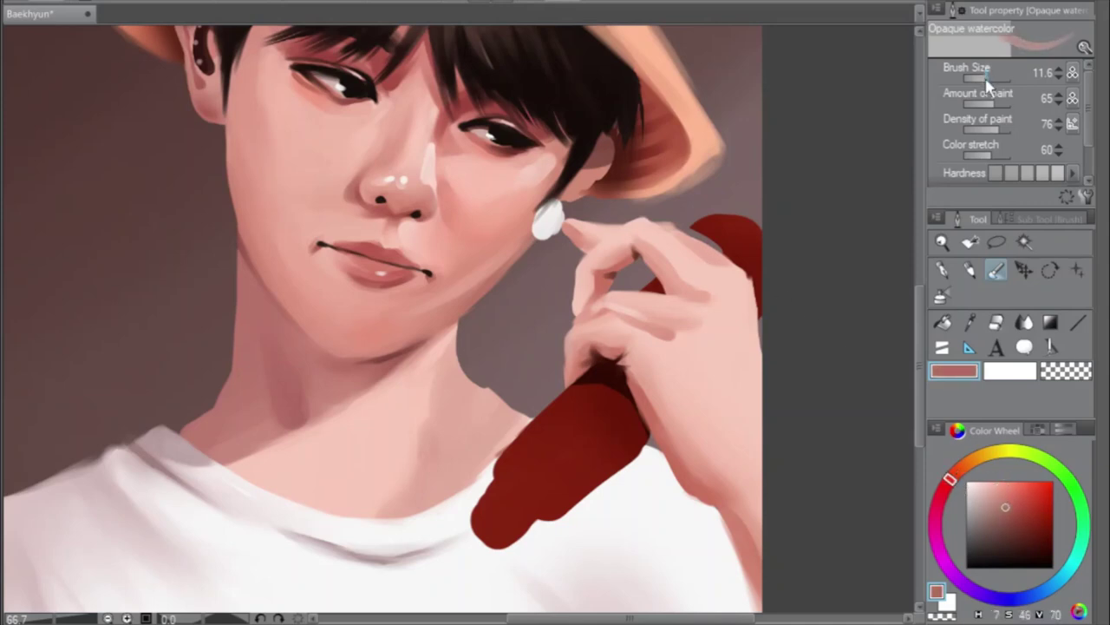
pyautogui.moveTo(987, 79); pyautogui.dragTo(982, 79)
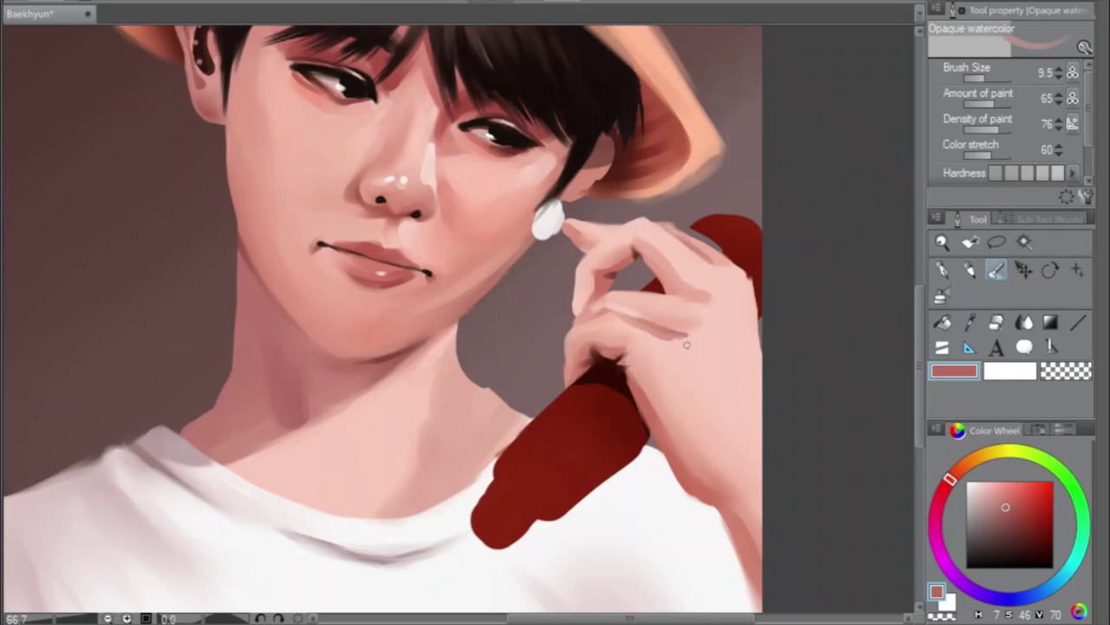
# Deepen the crease at the fingers' base and shade the curled middle finger's edge in H 7, S 46, V 70 at size 9.5
pyautogui.press('h')
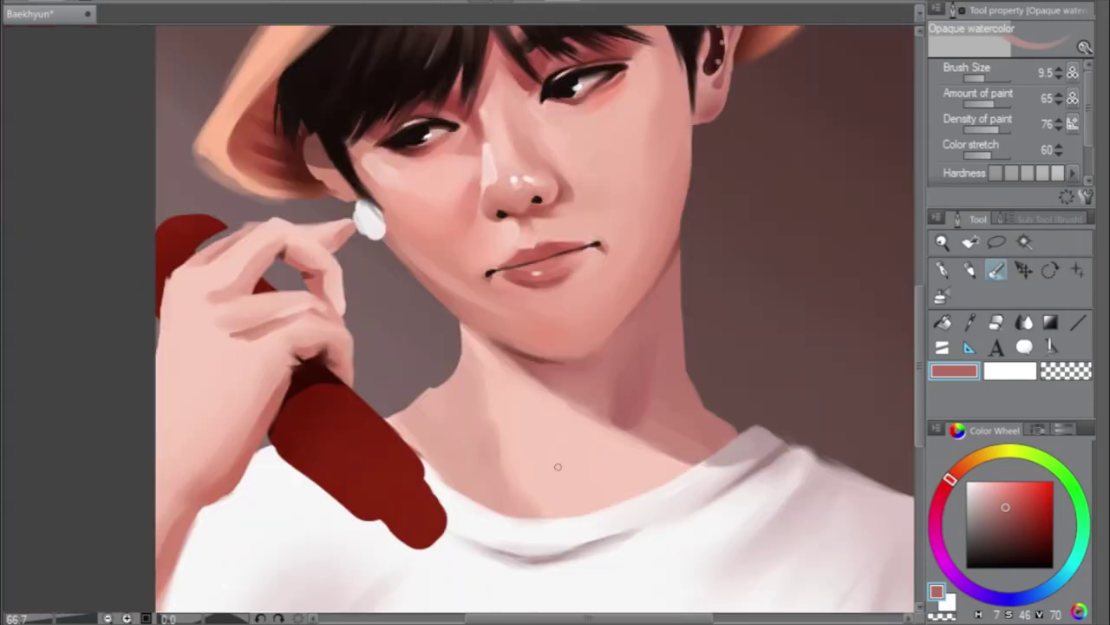
pyautogui.moveTo(714, 610); pyautogui.dragTo(700, 610)
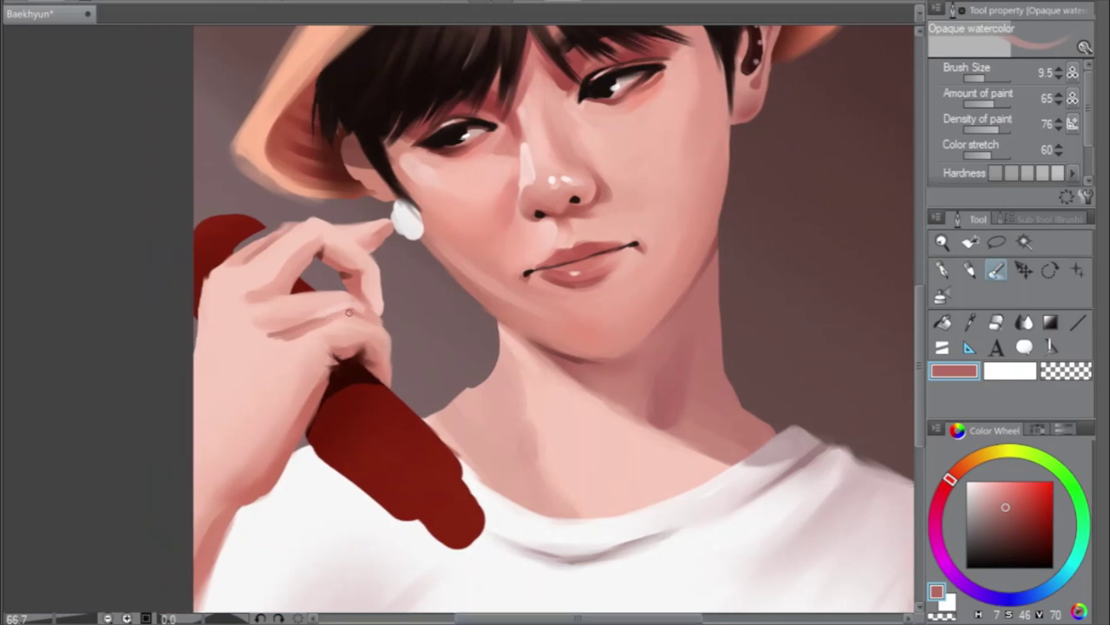
pyautogui.moveTo(271, 293); pyautogui.dragTo(246, 295)
pyautogui.moveTo(332, 229); pyautogui.dragTo(367, 247)
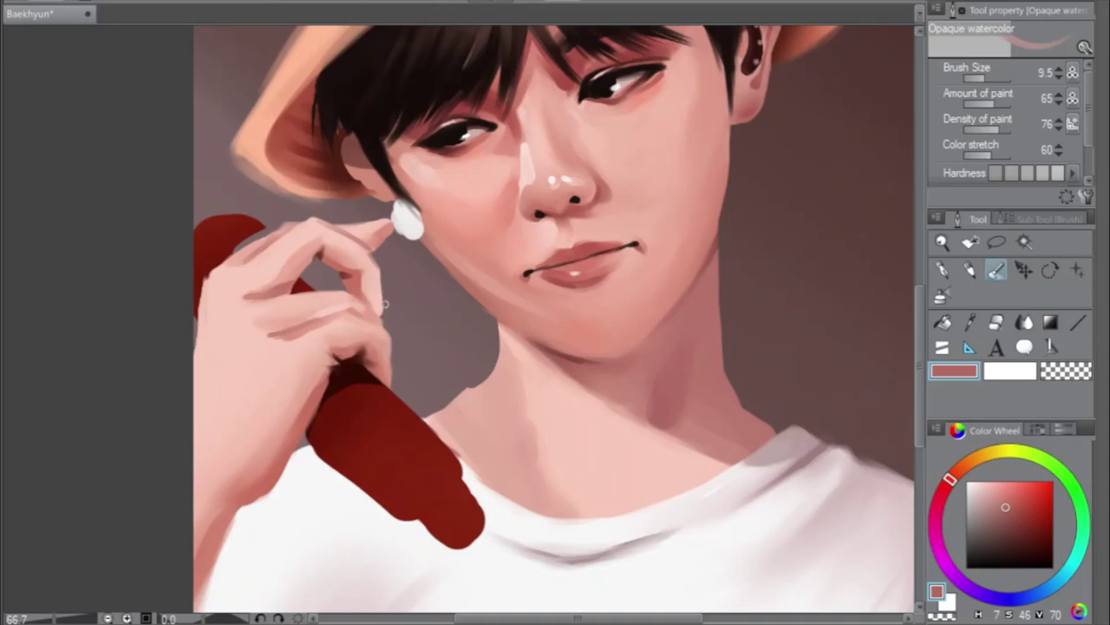
pyautogui.moveTo(372, 272); pyautogui.dragTo(386, 314)
# Blend the middle and ring fingers in H 12, S 45, V 91 with opaque watercolor at sizes 21.0, 46.4 and 25.6
pyautogui.keyDown('alt'); pyautogui.click(466, 237); pyautogui.keyUp('alt')
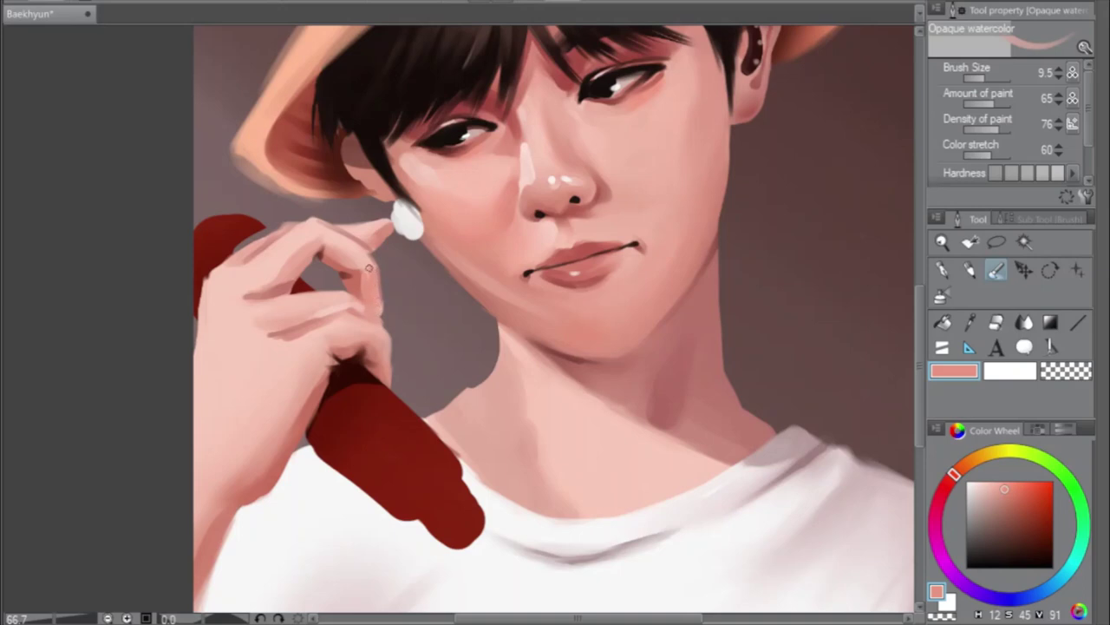
pyautogui.click(988, 78)
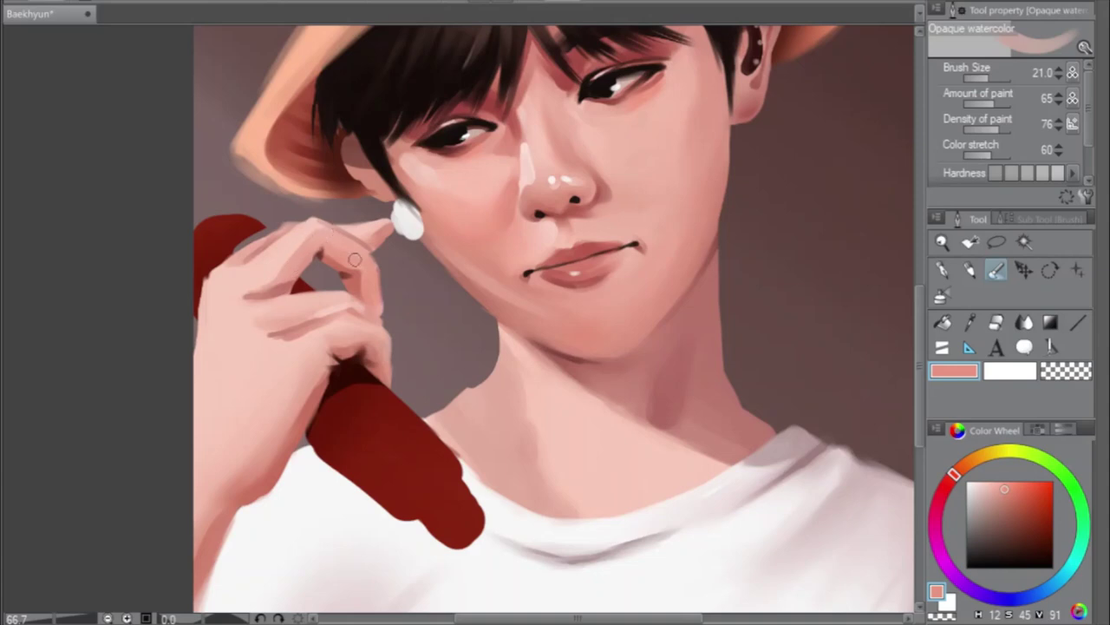
pyautogui.press('h')
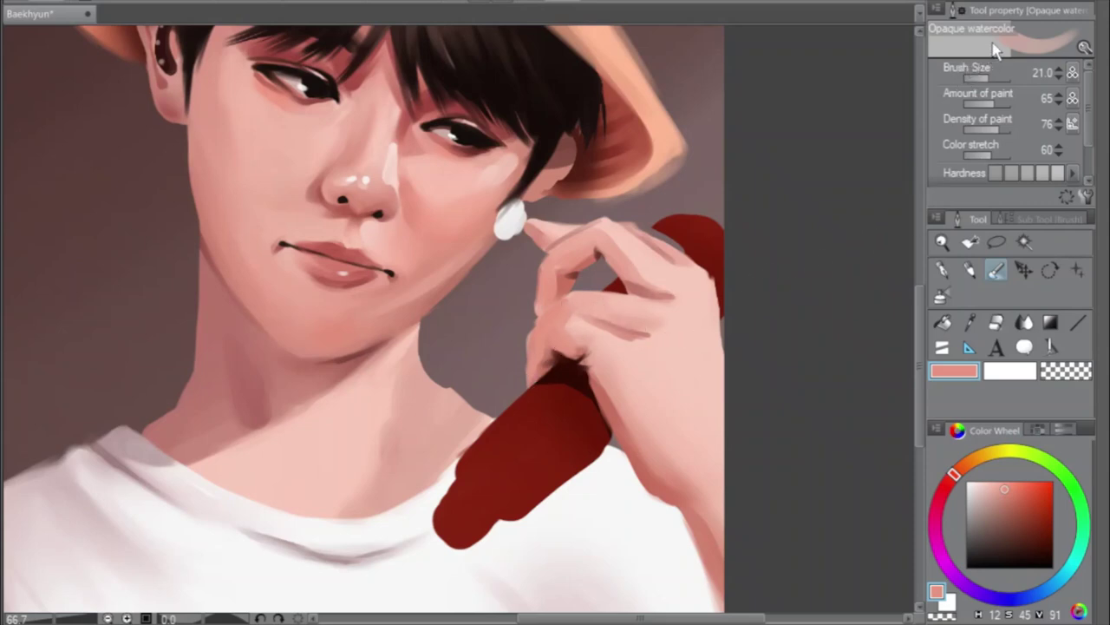
pyautogui.click(994, 78)
pyautogui.moveTo(994, 79); pyautogui.dragTo(1004, 78)
pyautogui.click(993, 76)
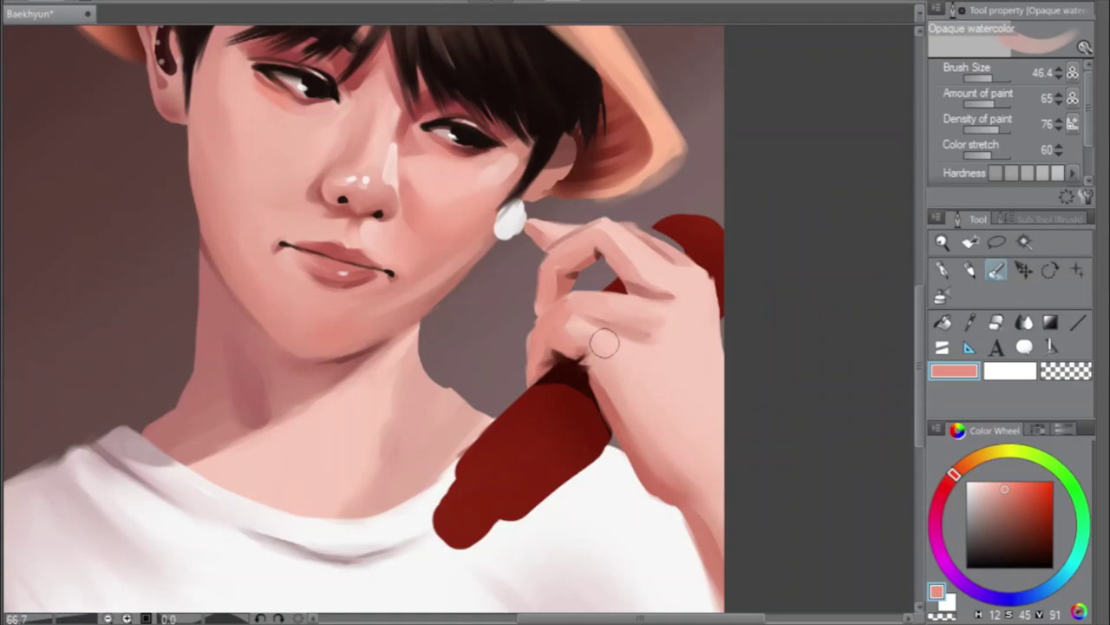
pyautogui.press('h')
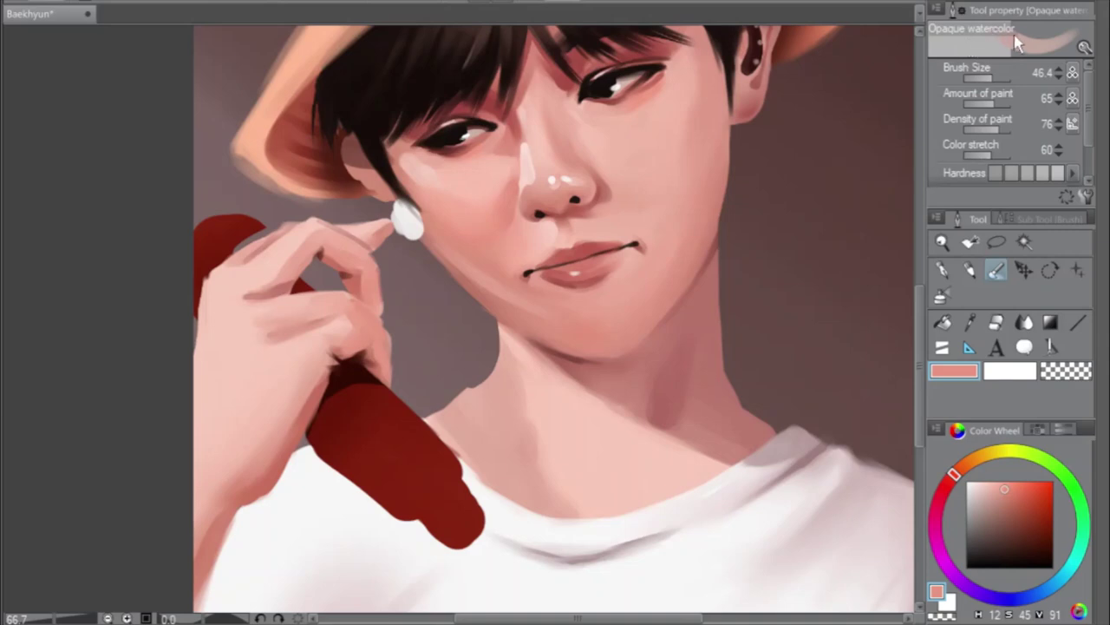
pyautogui.click(996, 80)
pyautogui.moveTo(996, 80); pyautogui.dragTo(989, 80)
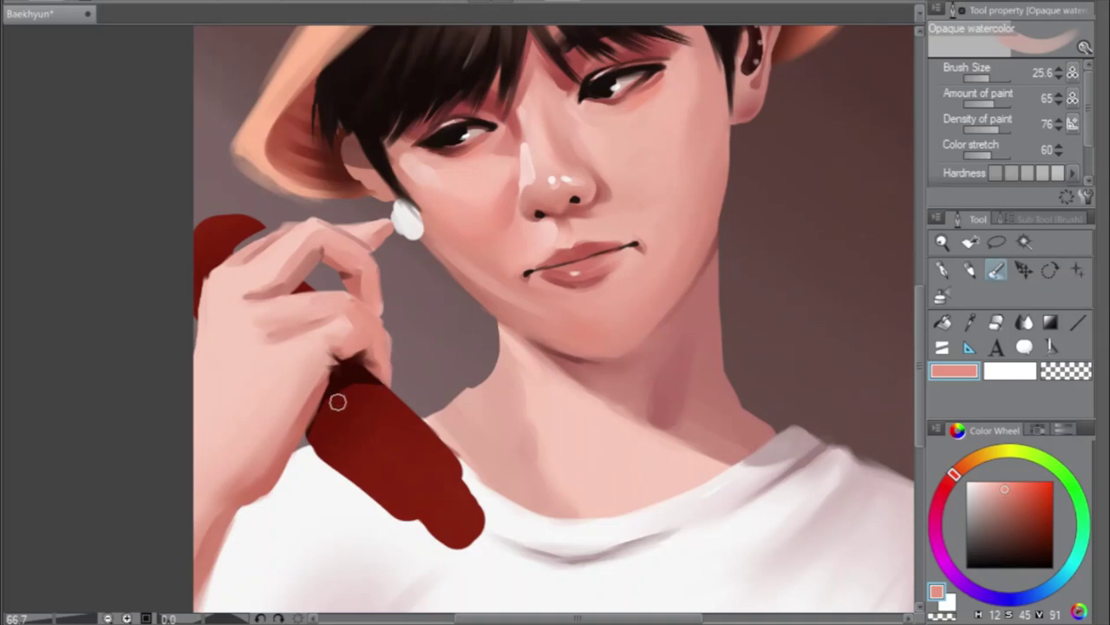
# Lasso the ring finger, rotate it slightly with a transform, and clear the selection
pyautogui.click(996, 242)
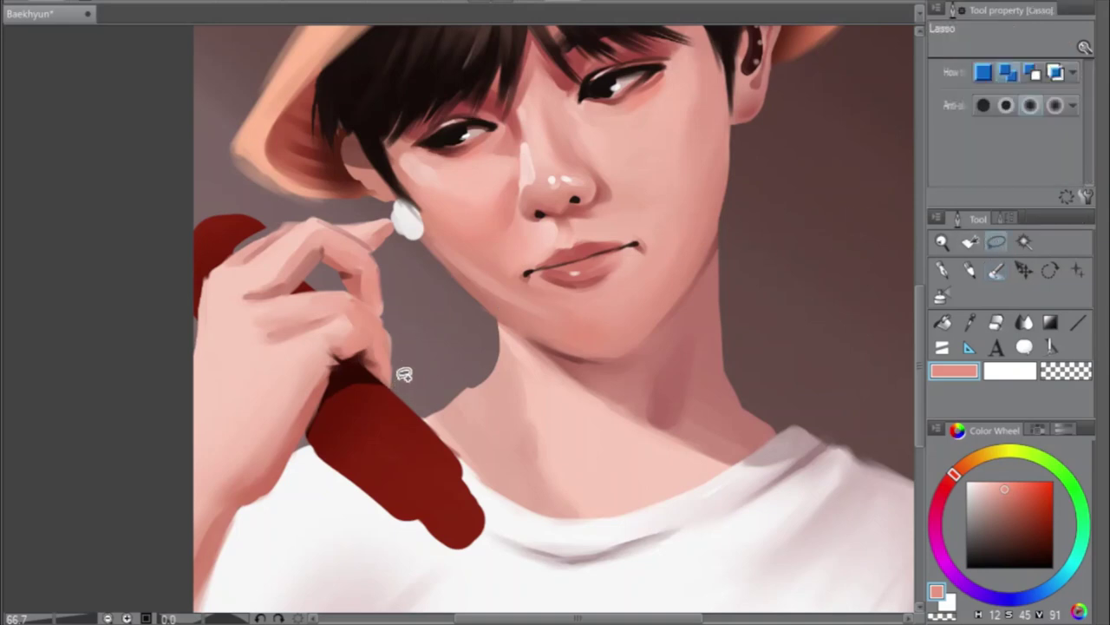
pyautogui.moveTo(402, 363)
pyautogui.mouseDown()
pyautogui.moveTo(378, 298)
pyautogui.moveTo(315, 286)
pyautogui.moveTo(262, 309)
pyautogui.moveTo(258, 344)
pyautogui.moveTo(392, 324)
pyautogui.moveTo(401, 349)
pyautogui.mouseUp()
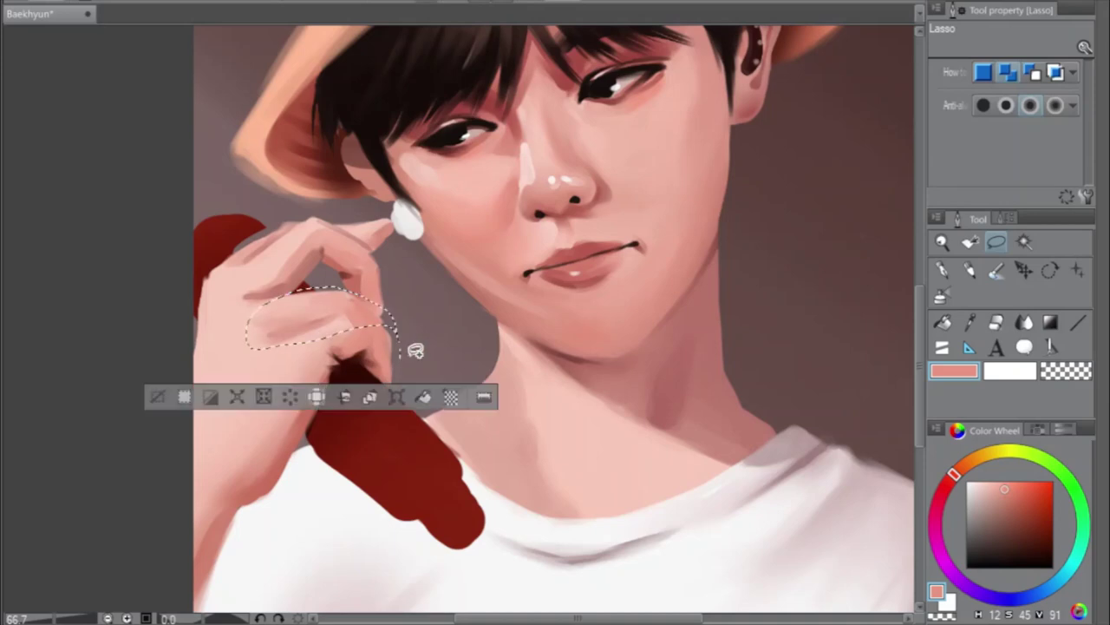
pyautogui.click(396, 396)
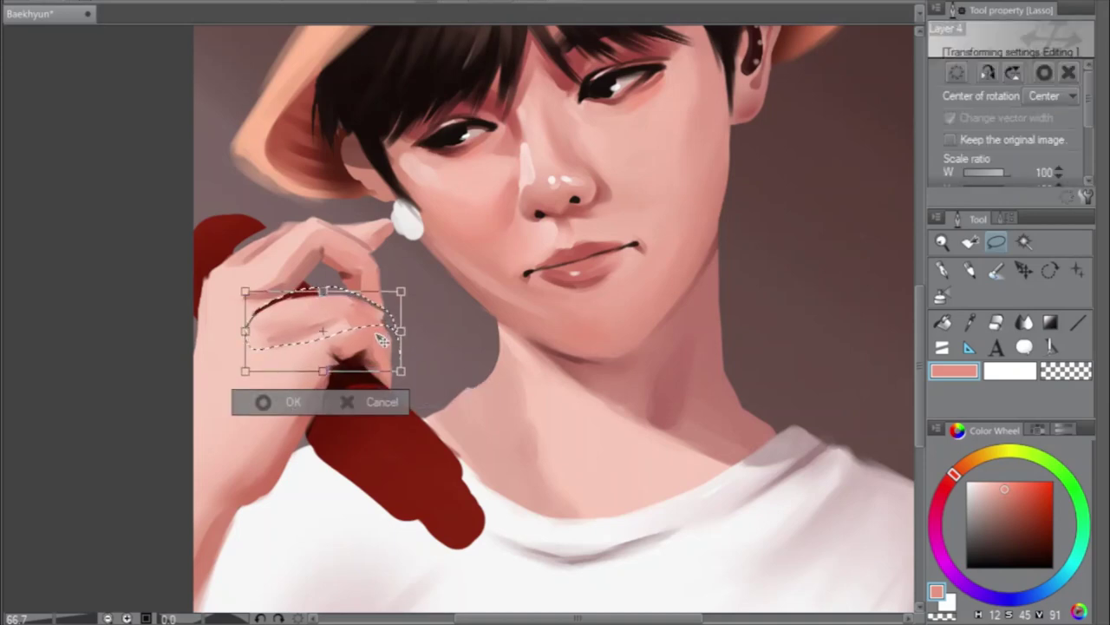
pyautogui.moveTo(408, 340); pyautogui.dragTo(420, 332)
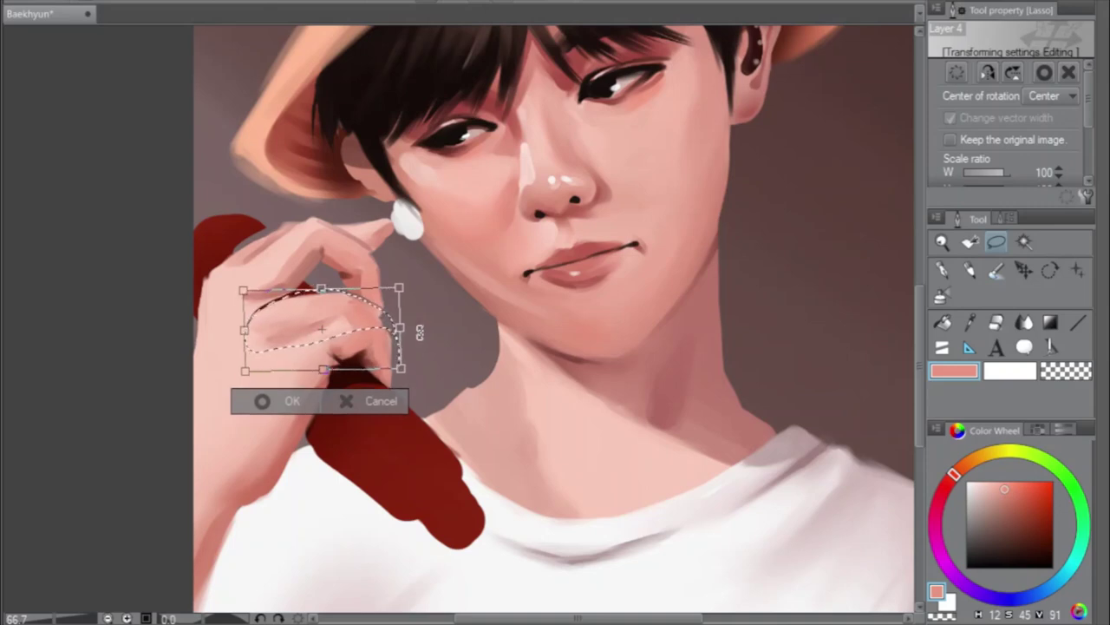
pyautogui.click(265, 402)
pyautogui.click(208, 399)
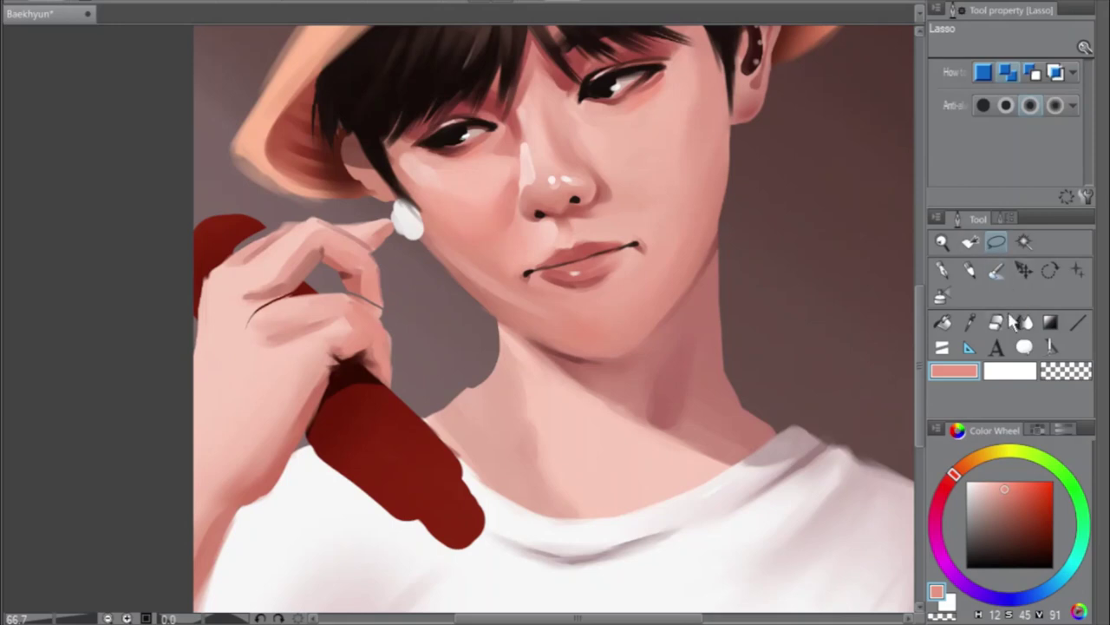
# Paint over the cut line around the ring finger with opaque watercolor at size 25.6
pyautogui.click(997, 271)
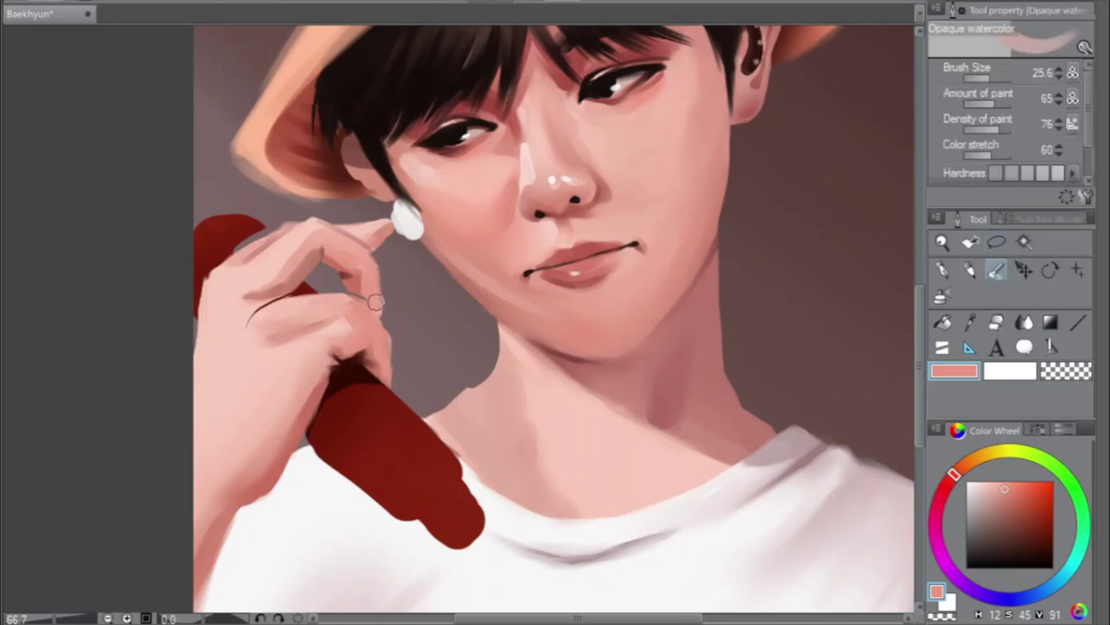
pyautogui.moveTo(358, 293)
pyautogui.mouseDown()
pyautogui.moveTo(248, 317)
pyautogui.moveTo(245, 308)
pyautogui.mouseUp()
pyautogui.press('h')
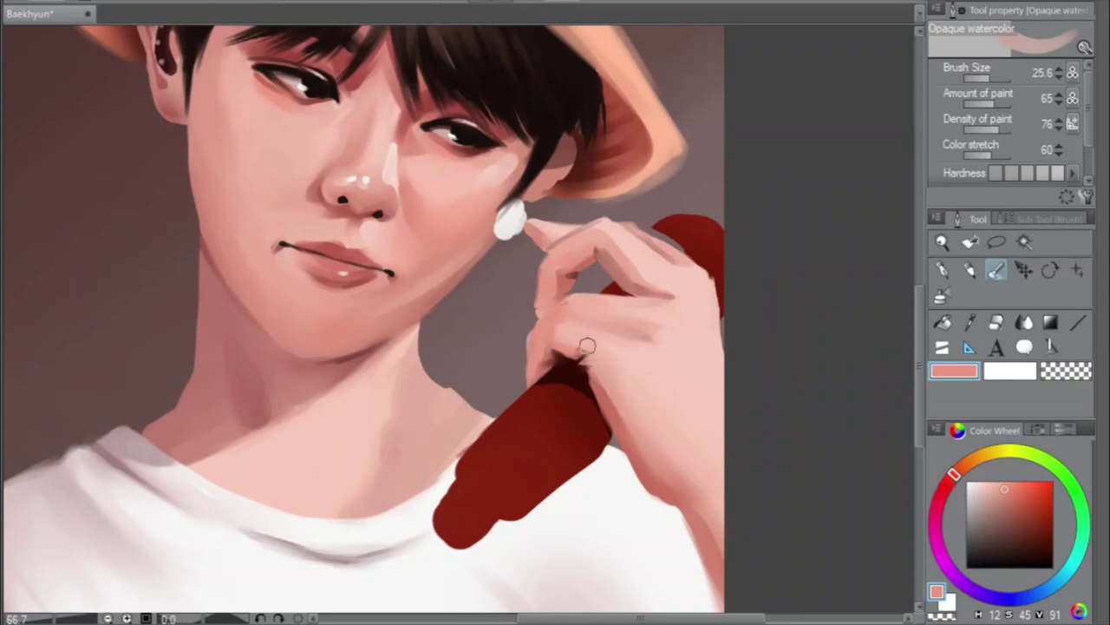
# Highlight the ring finger's knuckle in H 14, S 24, V 97 with opaque watercolor at sizes 6.4 and 11.6
pyautogui.keyDown('alt'); pyautogui.click(659, 354); pyautogui.keyUp('alt')
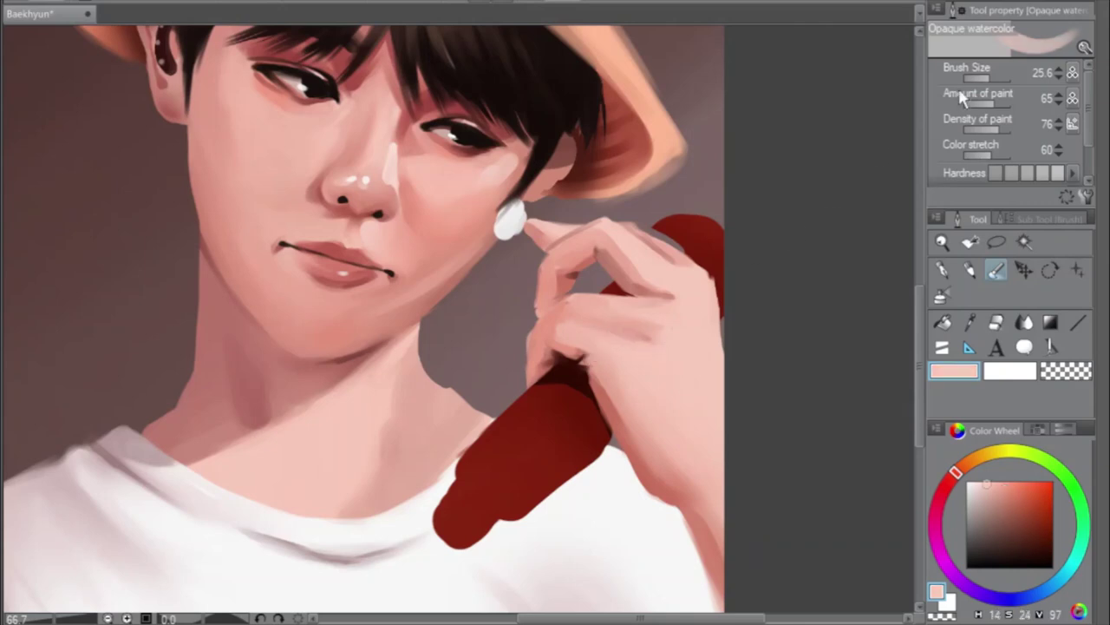
pyautogui.moveTo(992, 80); pyautogui.dragTo(977, 79)
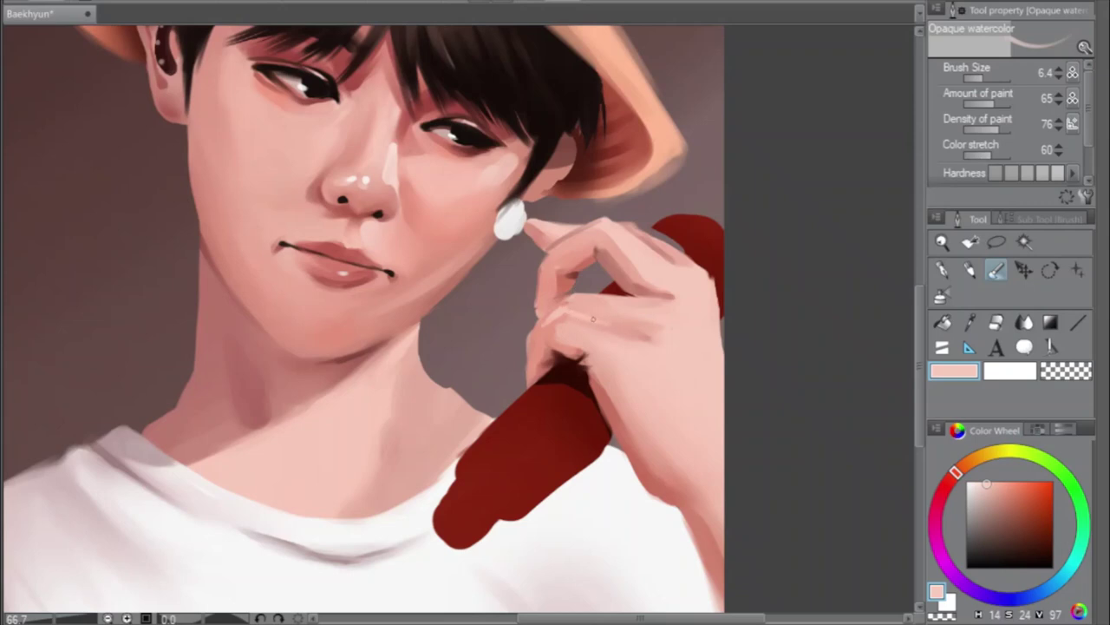
pyautogui.moveTo(980, 78); pyautogui.dragTo(990, 79)
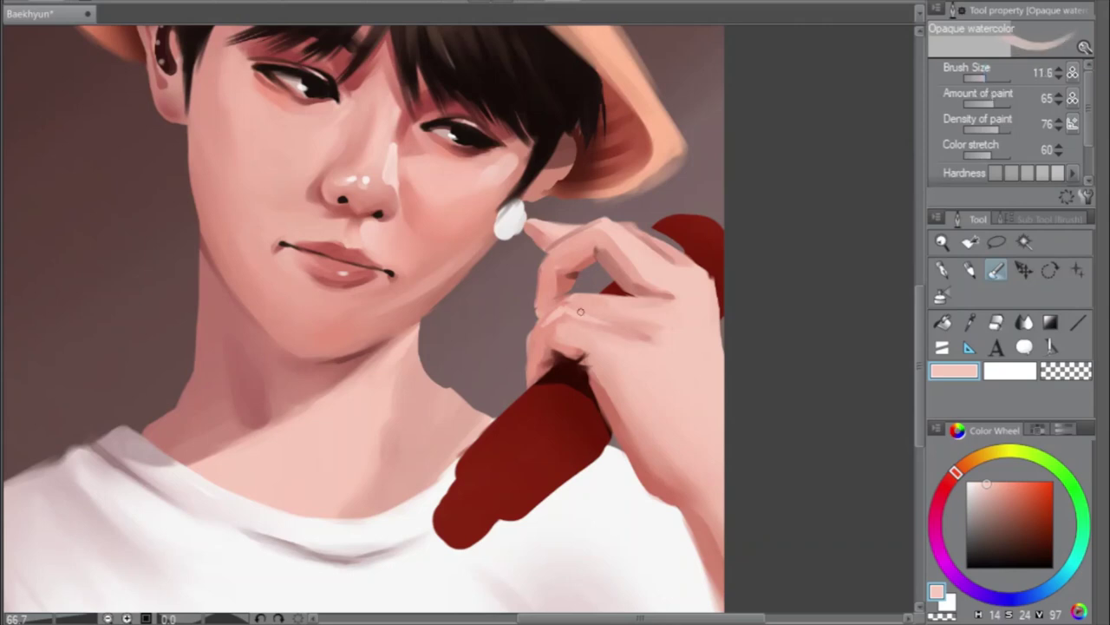
# Soften the crease below the ring finger in H 10, S 53, V 79 with opaque watercolor at sizes 11.6, 31.2 and 69.0
pyautogui.keyDown('alt'); pyautogui.click(633, 453); pyautogui.keyUp('alt')
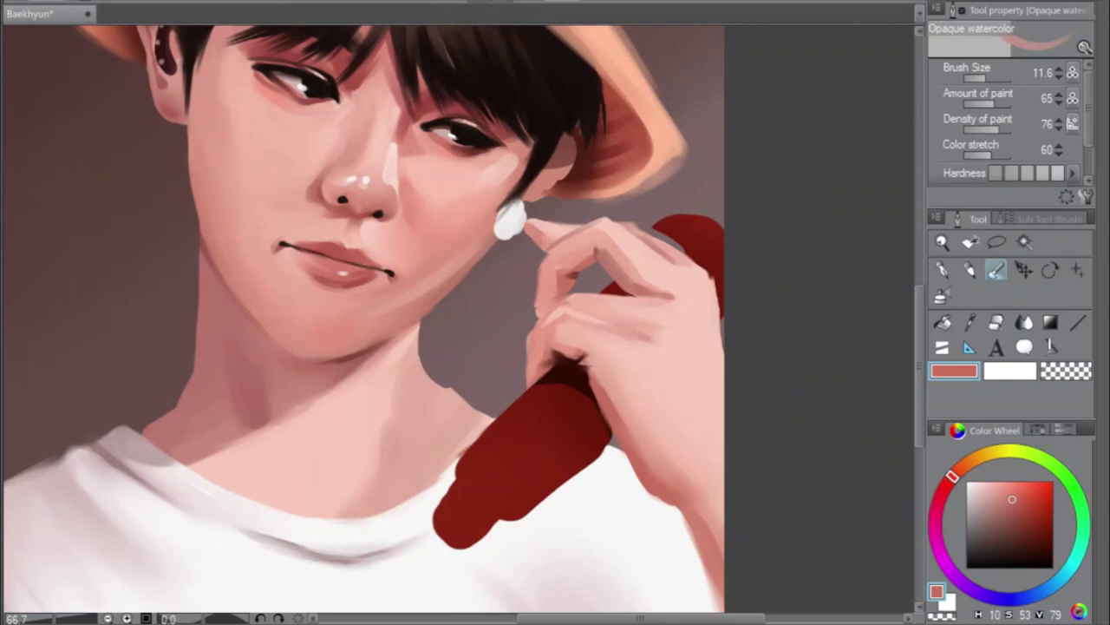
pyautogui.press('h')
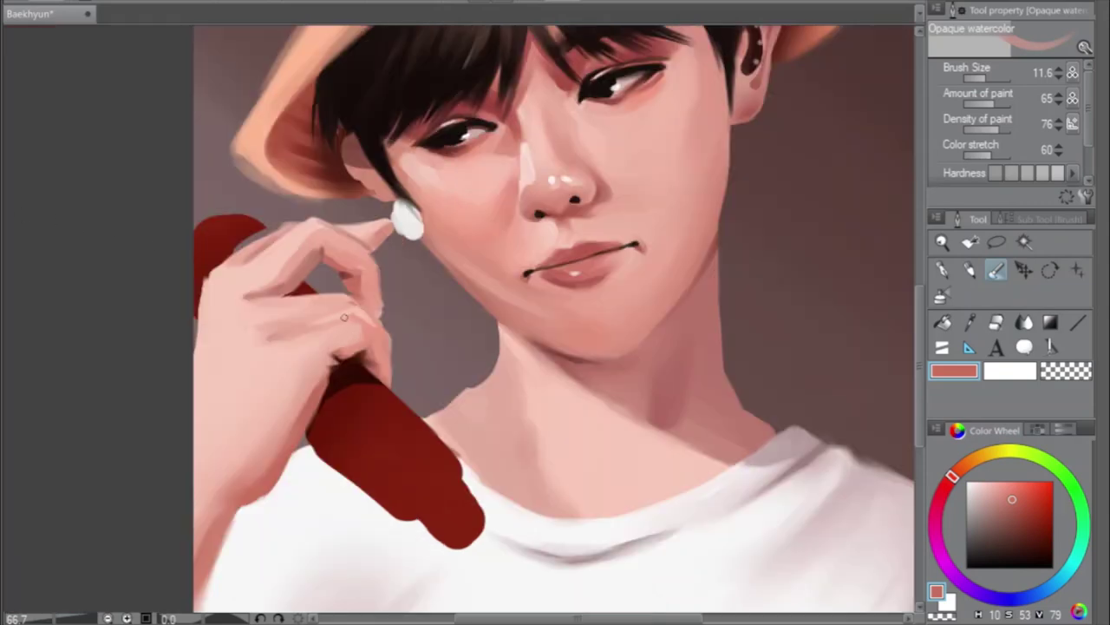
pyautogui.moveTo(327, 322); pyautogui.dragTo(295, 327)
pyautogui.moveTo(982, 79)
pyautogui.mouseDown()
pyautogui.moveTo(993, 92)
pyautogui.moveTo(997, 76)
pyautogui.mouseUp()
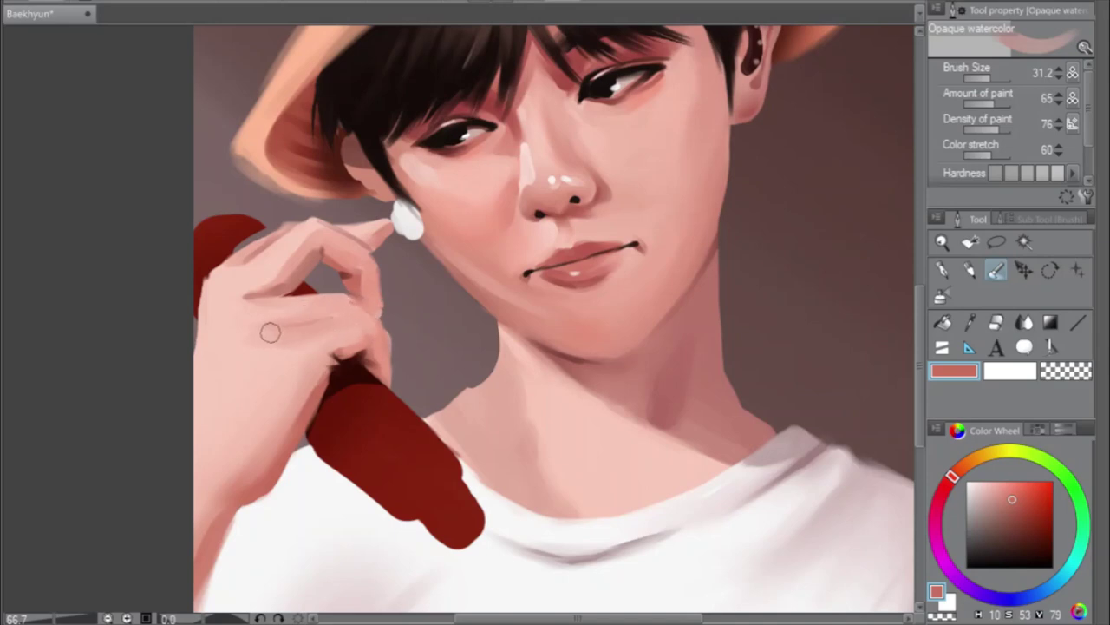
pyautogui.click(999, 77)
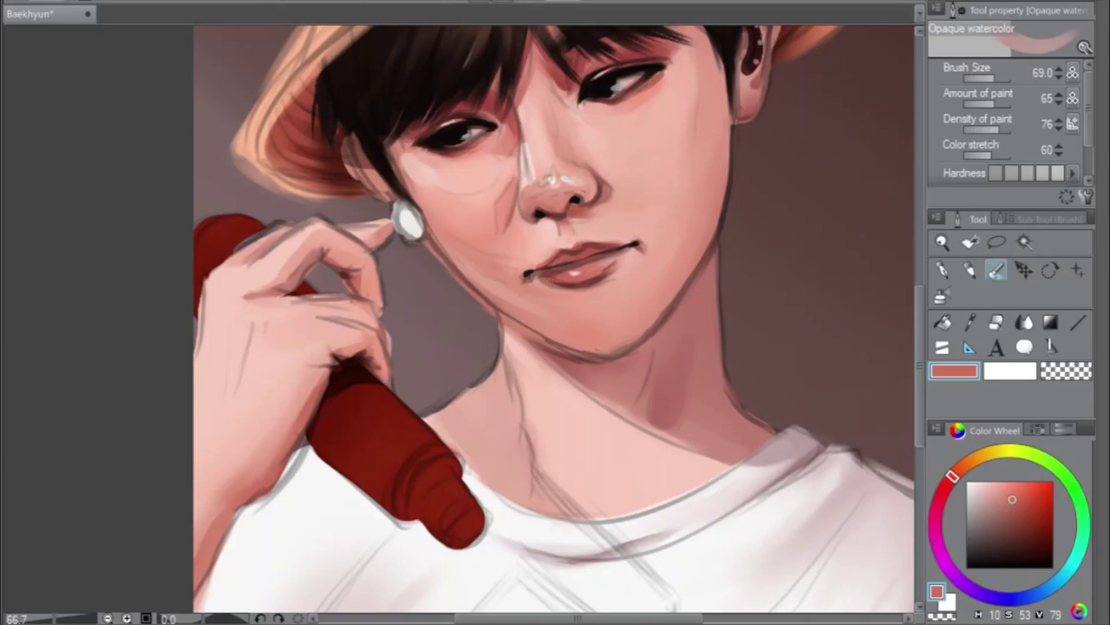
# Redraw the shadow between the ring and little fingers in H 11, S 53, V 78 at sizes 14.1 and 25.6
pyautogui.press('h')
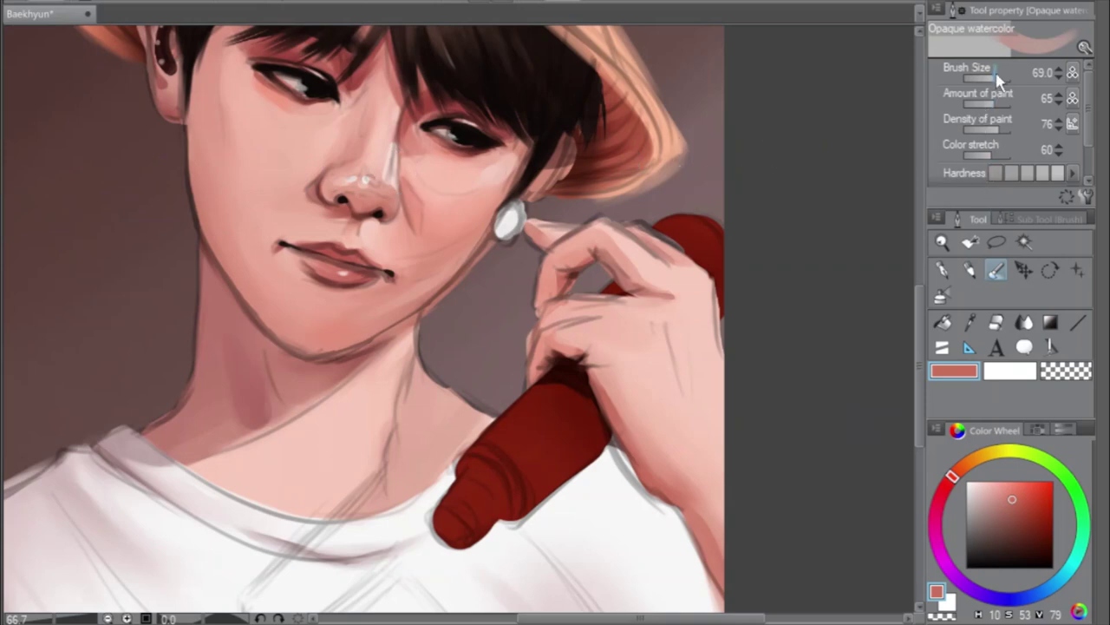
pyautogui.moveTo(992, 77); pyautogui.dragTo(995, 80)
pyautogui.moveTo(994, 80); pyautogui.dragTo(985, 80)
pyautogui.moveTo(581, 324)
pyautogui.mouseDown()
pyautogui.moveTo(609, 323)
pyautogui.moveTo(557, 329)
pyautogui.mouseUp()
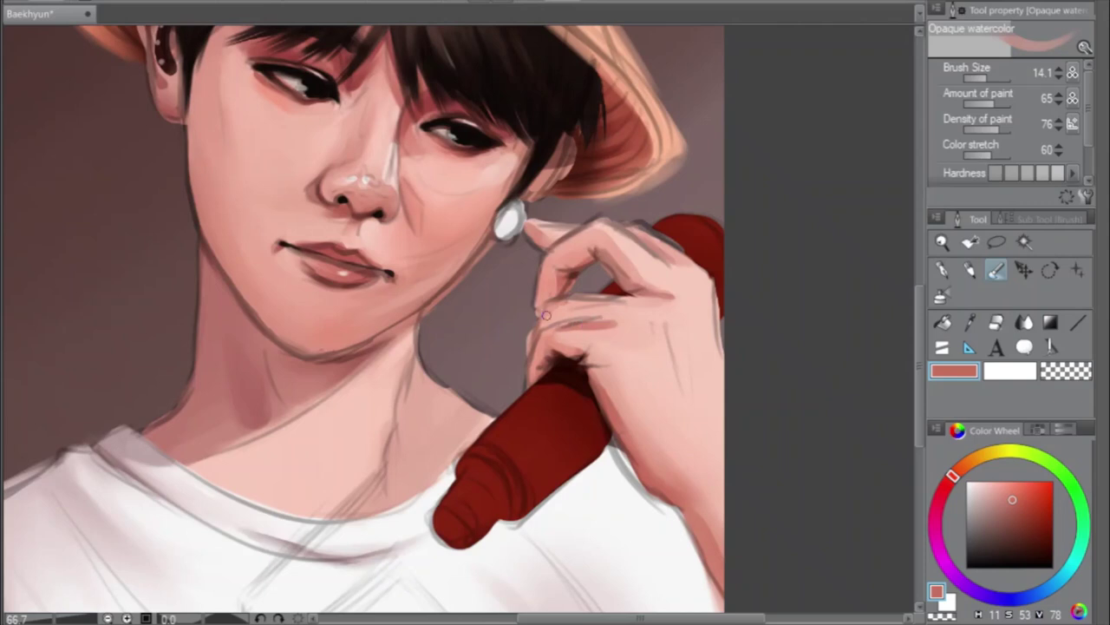
pyautogui.press('h')
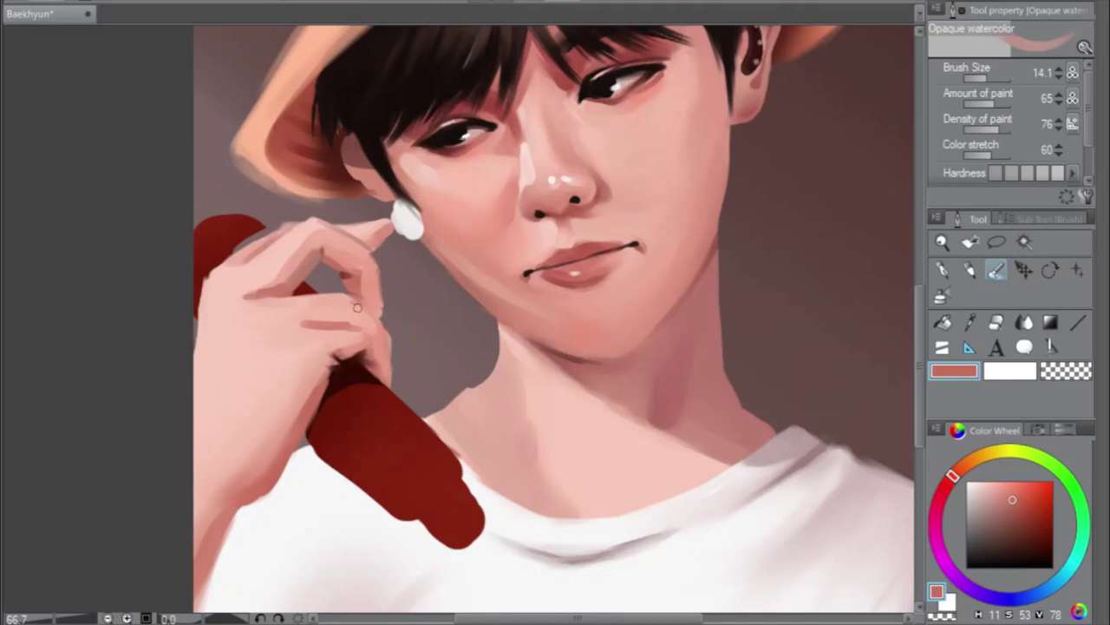
pyautogui.moveTo(325, 322); pyautogui.dragTo(357, 323)
pyautogui.moveTo(985, 79); pyautogui.dragTo(992, 79)
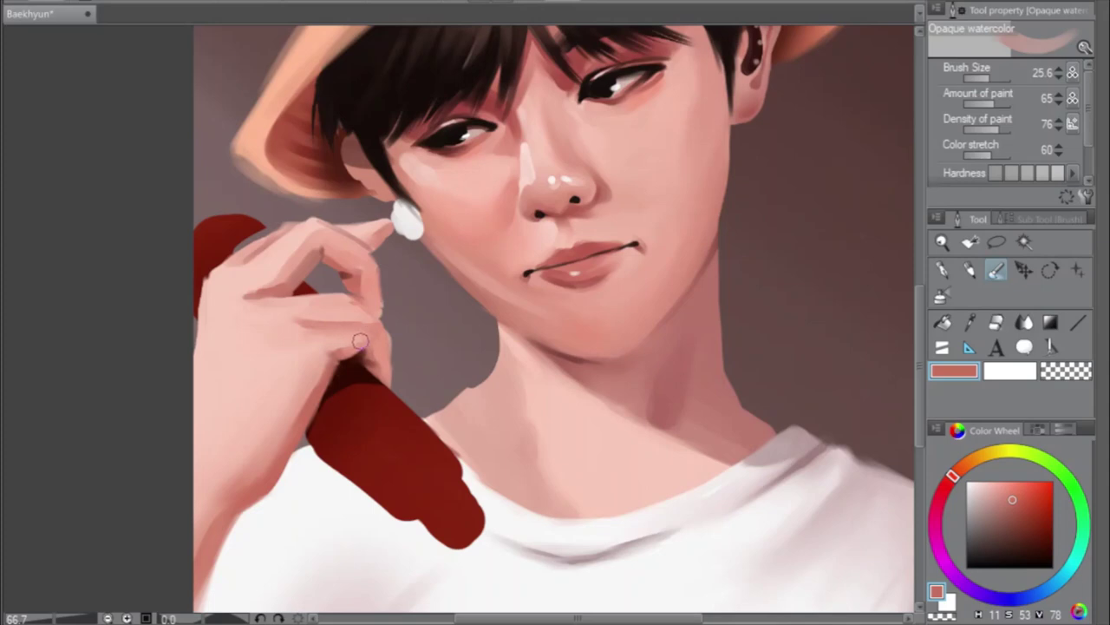
pyautogui.press('h')
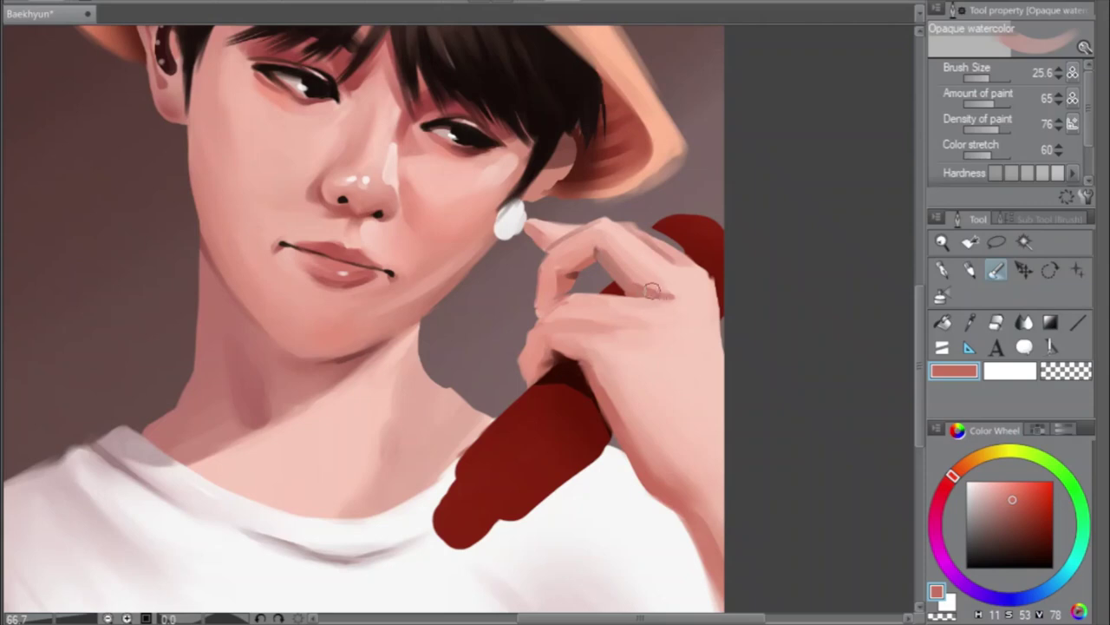
# Shade the creases at the base of the fingers at size 25.6, using H 14, S 24, V 97 and H 10, S 53, V 78
pyautogui.keyDown('alt'); pyautogui.click(689, 347); pyautogui.keyUp('alt')
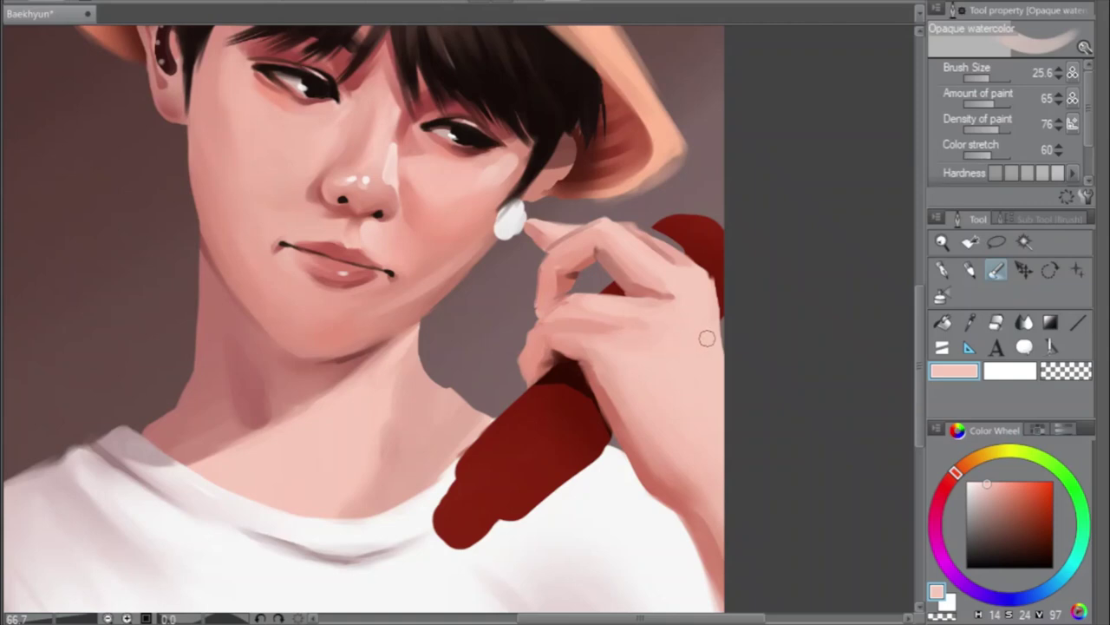
pyautogui.keyDown('alt'); pyautogui.click(607, 401); pyautogui.keyUp('alt')
pyautogui.click(630, 322)
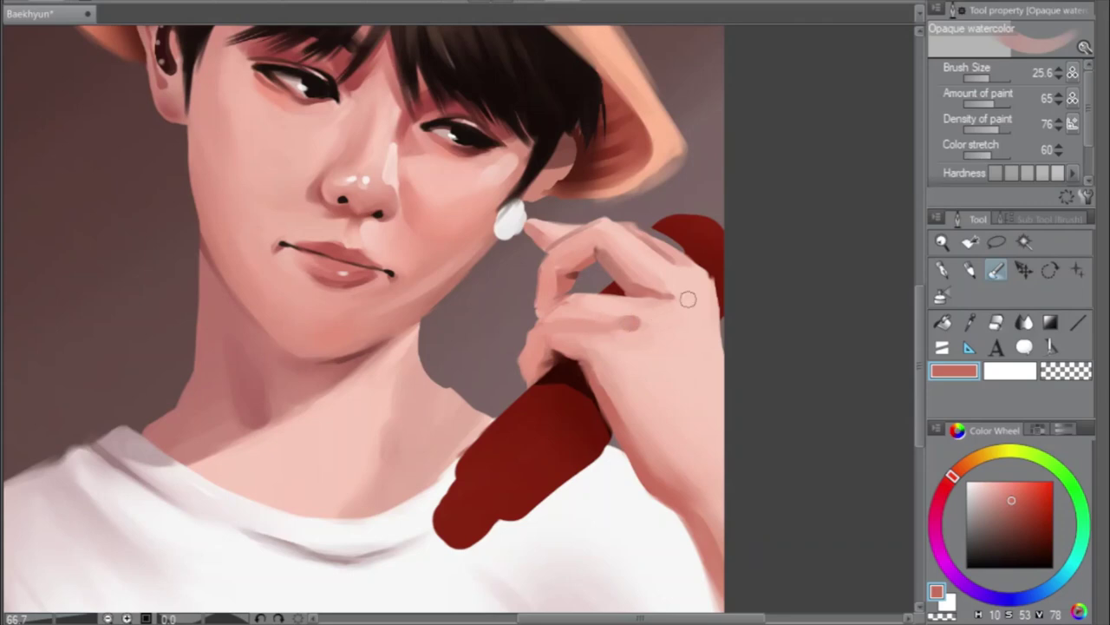
pyautogui.click(664, 302)
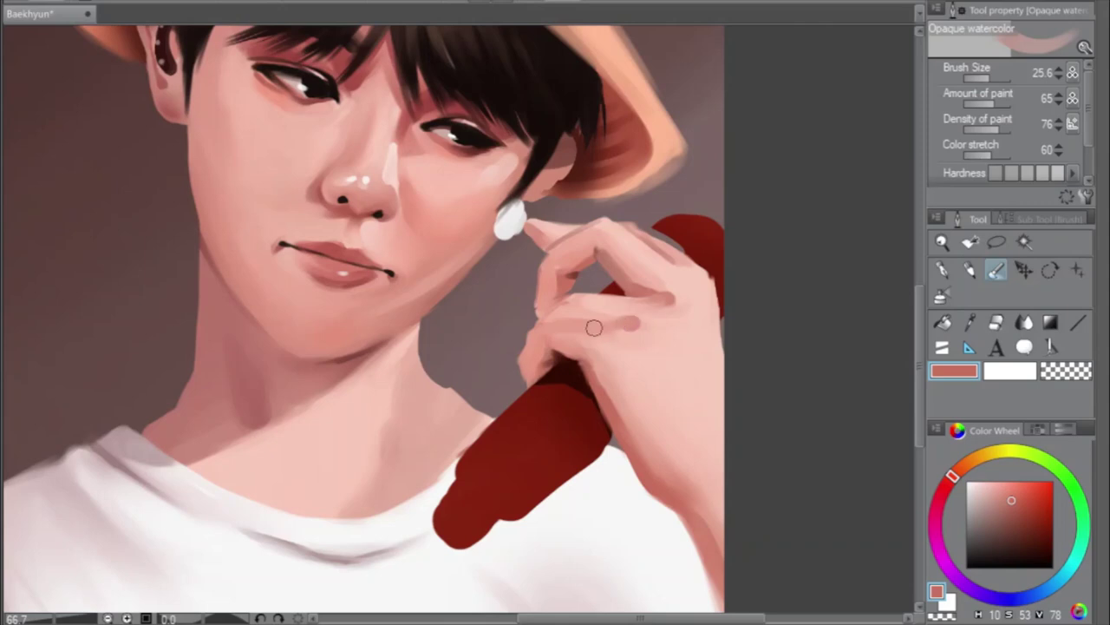
pyautogui.press('h')
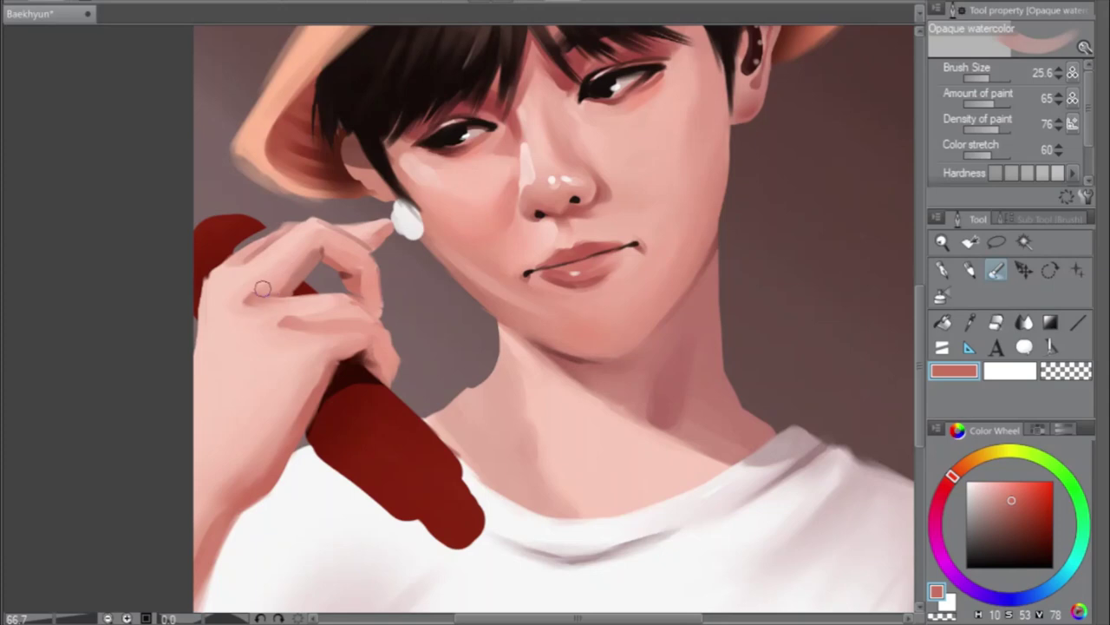
pyautogui.moveTo(260, 300); pyautogui.dragTo(302, 302)
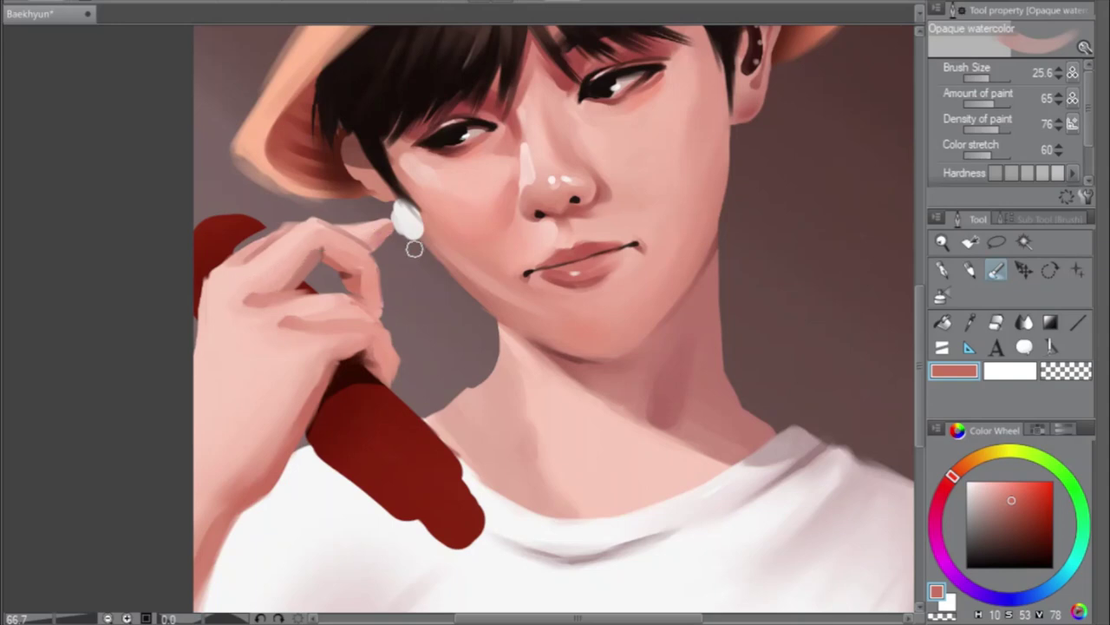
# Shade the underside of the index finger in H 11, S 47, V 71 with opaque watercolor at sizes 7.8 and 17.2
pyautogui.press('h')
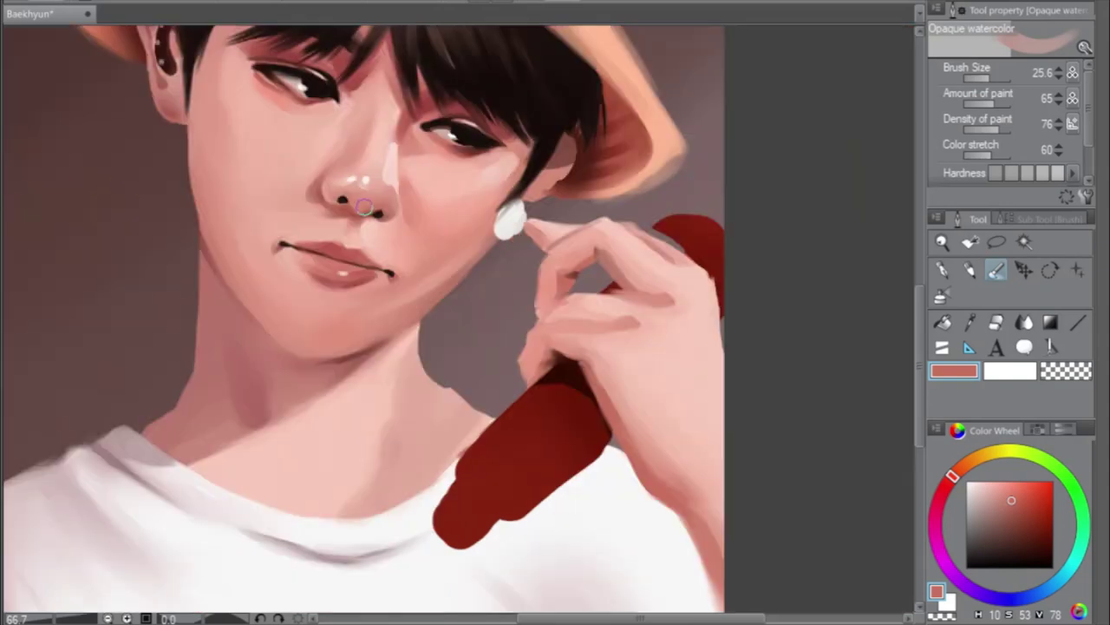
pyautogui.click(996, 322)
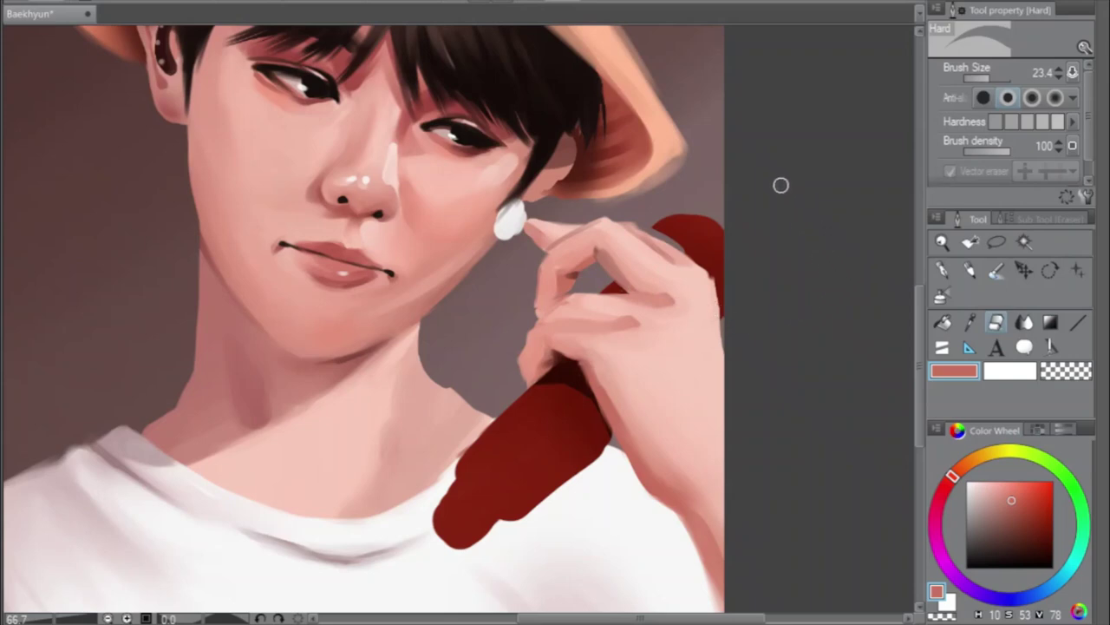
pyautogui.click(997, 274)
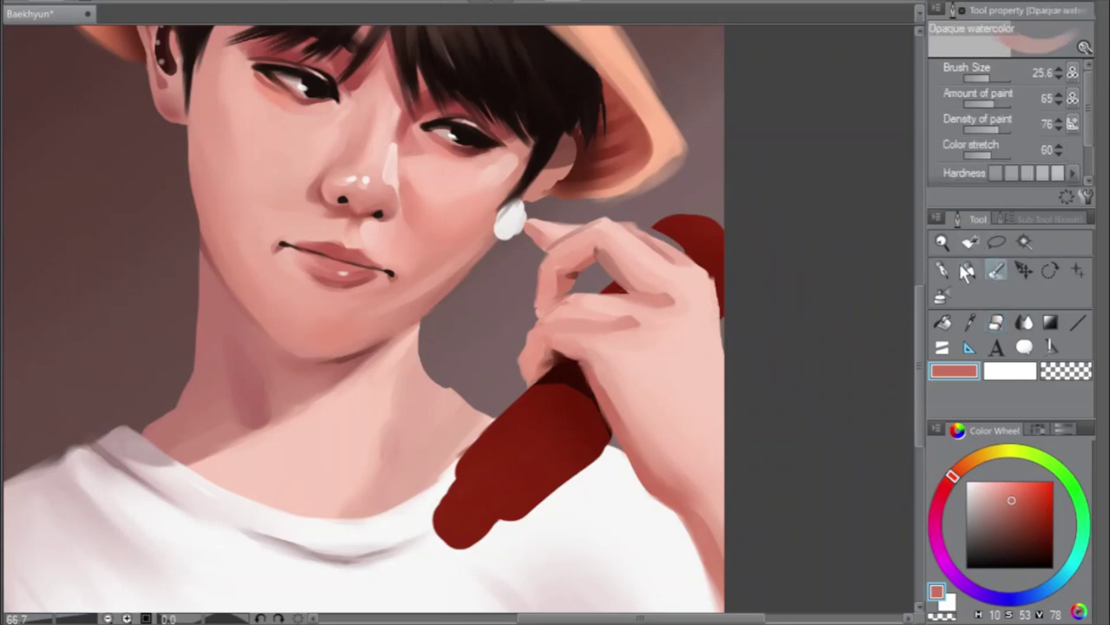
pyautogui.moveTo(994, 77); pyautogui.dragTo(990, 78)
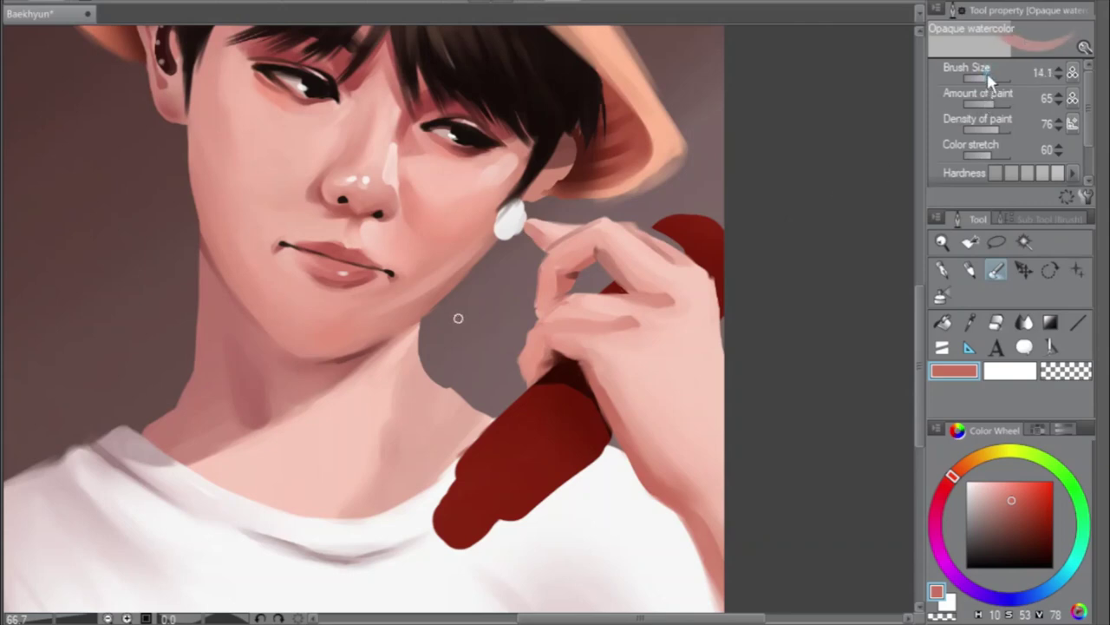
pyautogui.keyDown('alt'); pyautogui.click(661, 288); pyautogui.keyUp('alt')
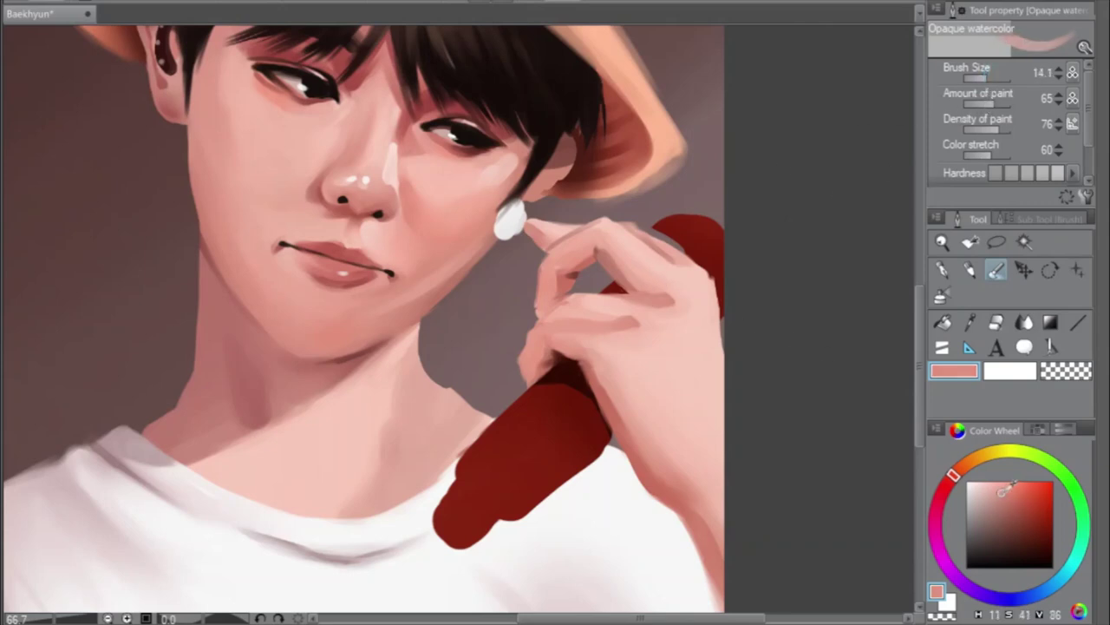
pyautogui.moveTo(1004, 491); pyautogui.dragTo(1006, 505)
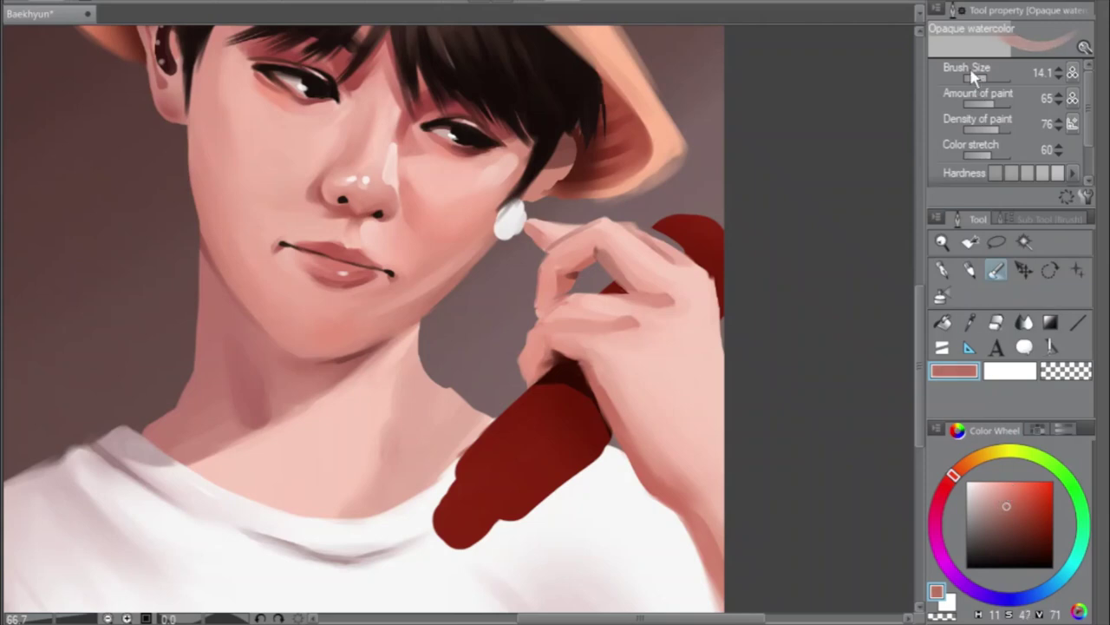
pyautogui.moveTo(973, 77); pyautogui.dragTo(977, 83)
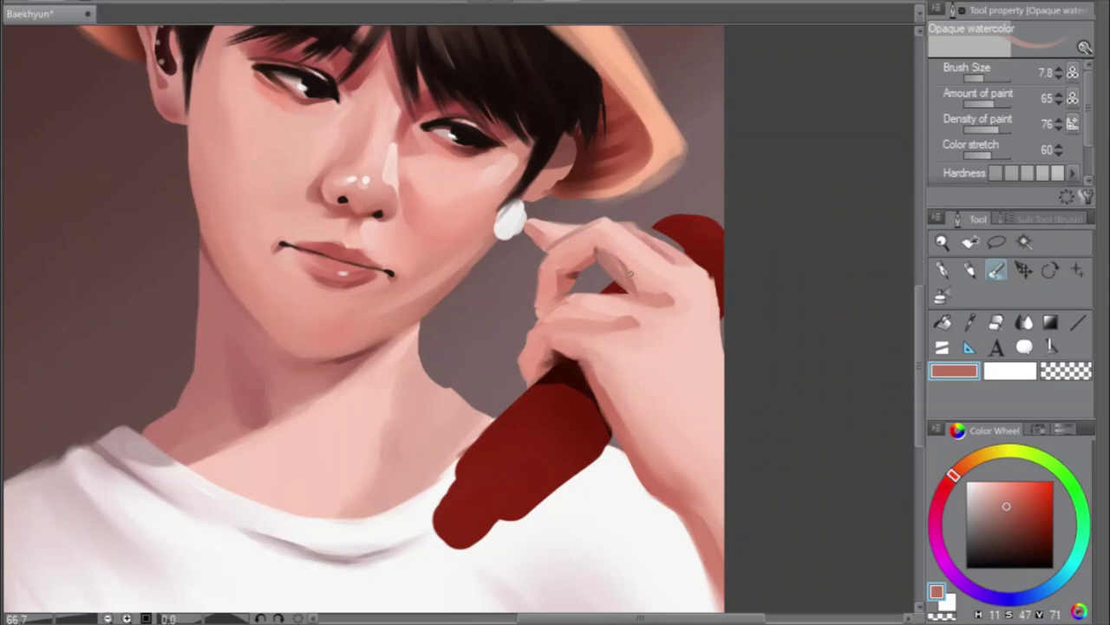
pyautogui.moveTo(982, 77); pyautogui.dragTo(985, 82)
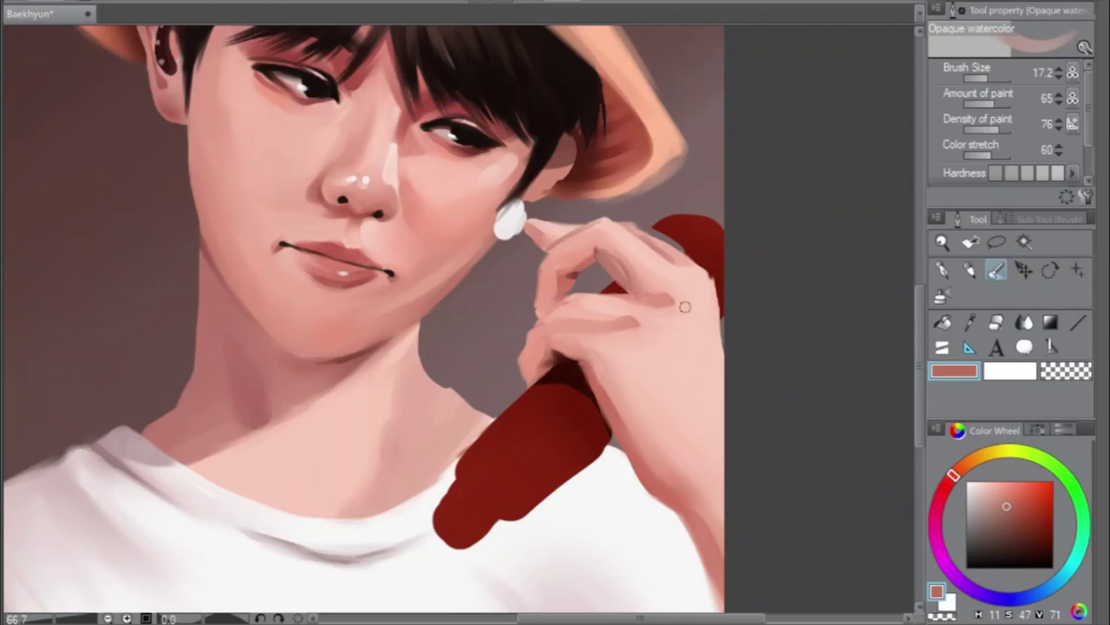
# Lighten the fingers and the base of the index finger in H 14, S 24, V 97 at size 17.2
pyautogui.keyDown('alt'); pyautogui.click(696, 347); pyautogui.keyUp('alt')
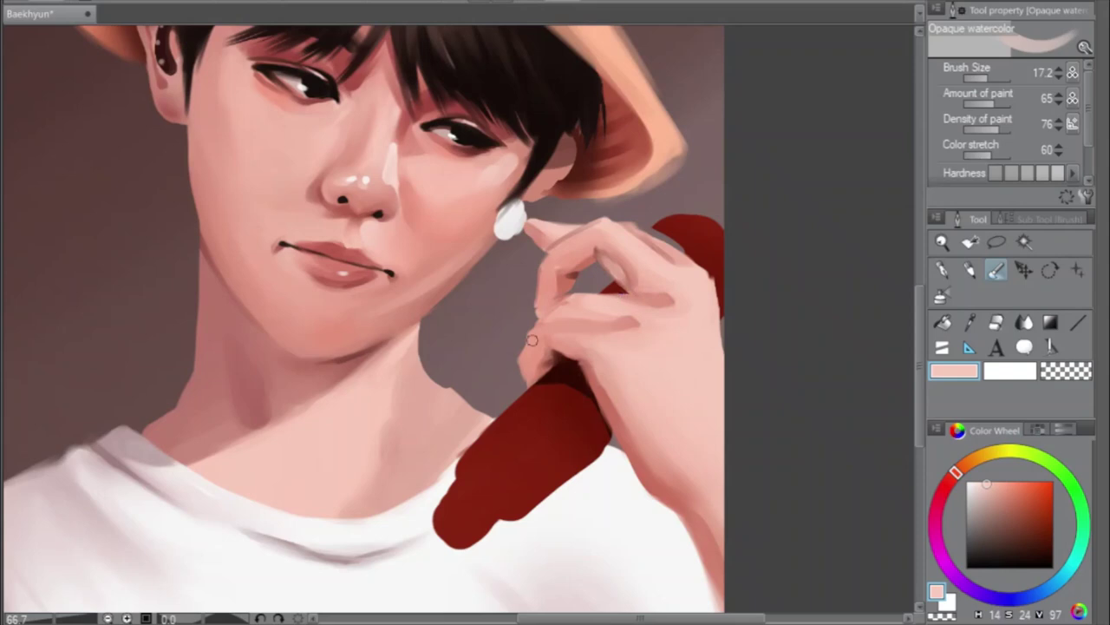
pyautogui.press('h')
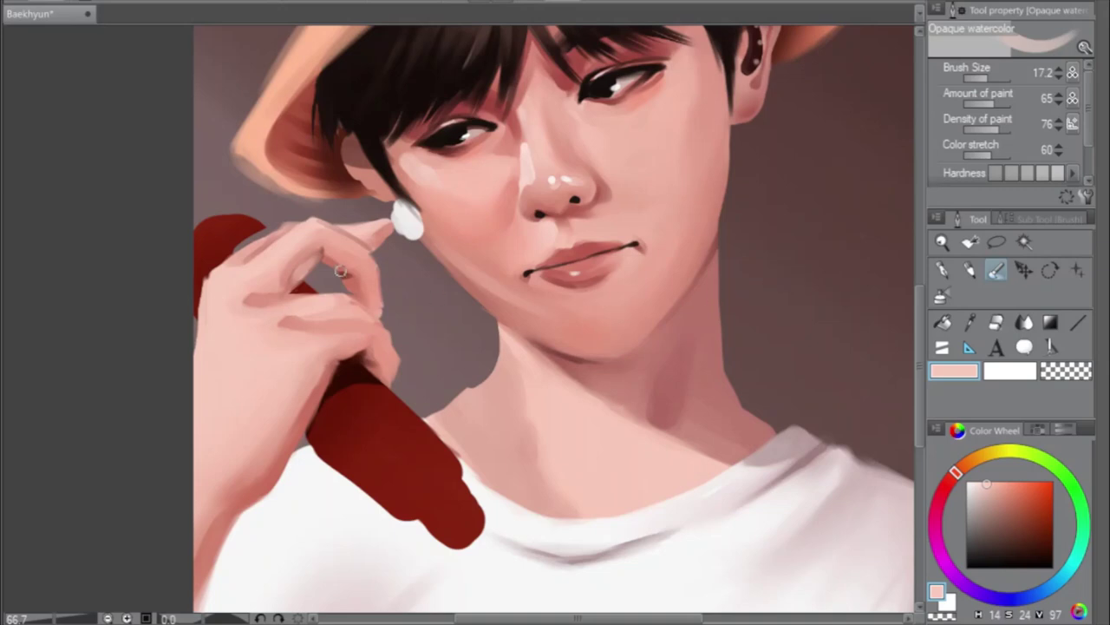
pyautogui.press('h')
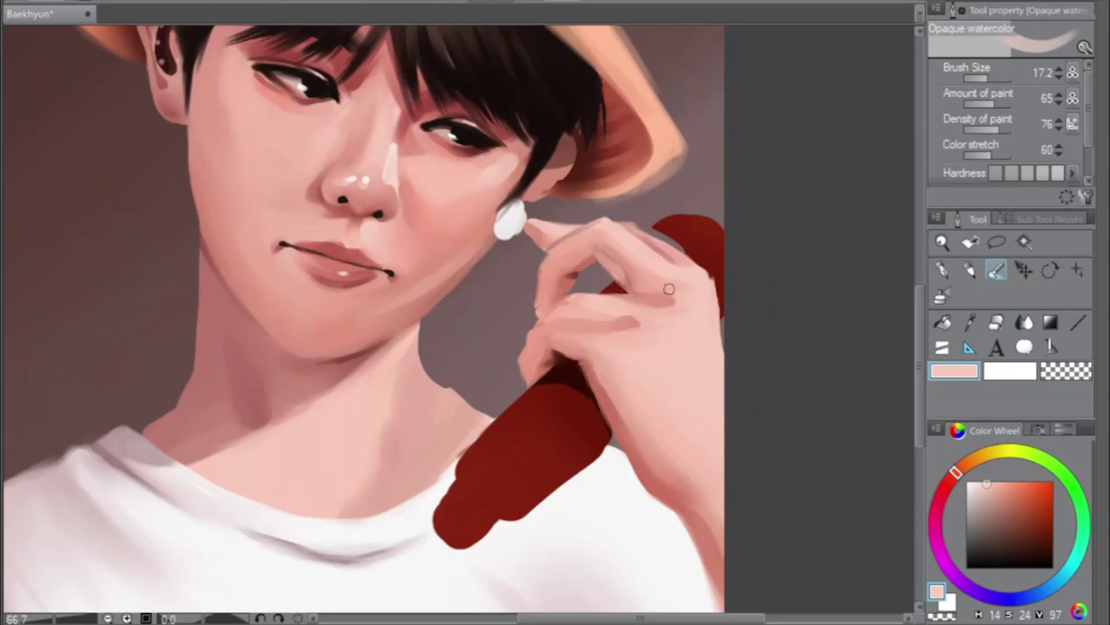
# Shape the knuckles along the back of the hand in H 12, S 37, V 90 at sizes 17.2, 31.2 and 21.0
pyautogui.keyDown('alt'); pyautogui.click(641, 267); pyautogui.keyUp('alt')
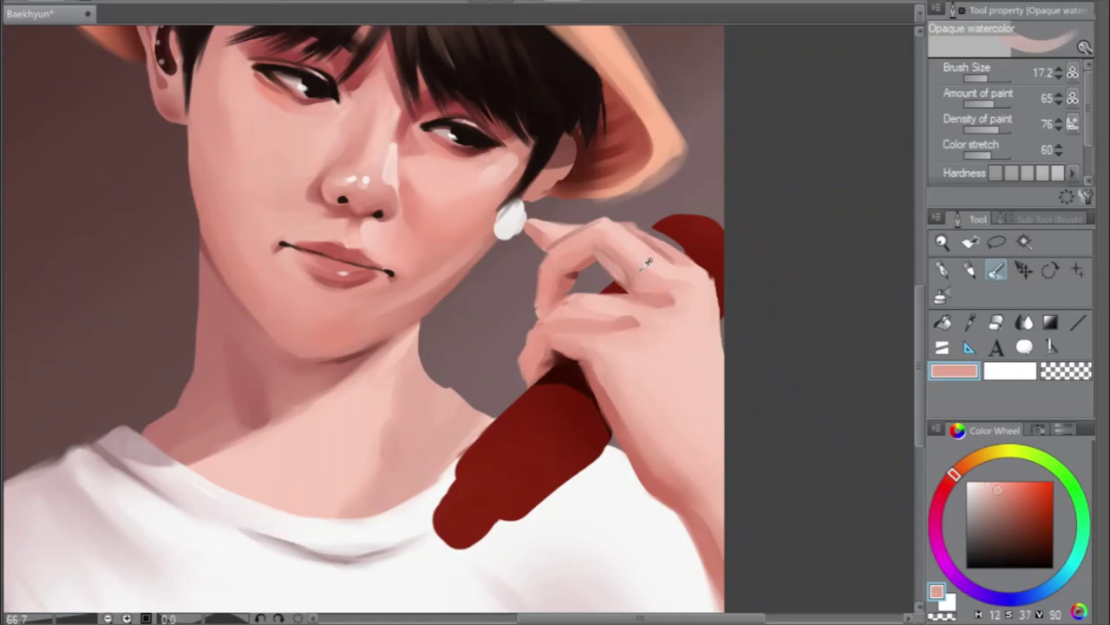
pyautogui.moveTo(688, 283)
pyautogui.mouseDown()
pyautogui.moveTo(699, 300)
pyautogui.moveTo(679, 289)
pyautogui.mouseUp()
pyautogui.press('h')
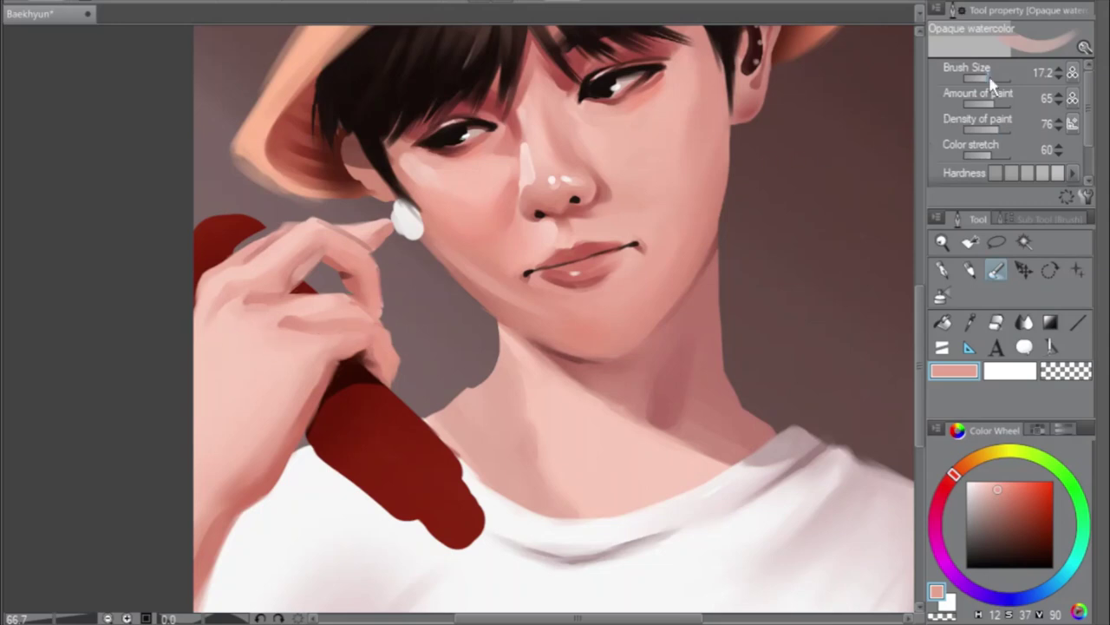
pyautogui.moveTo(997, 80); pyautogui.dragTo(1003, 80)
pyautogui.press('h')
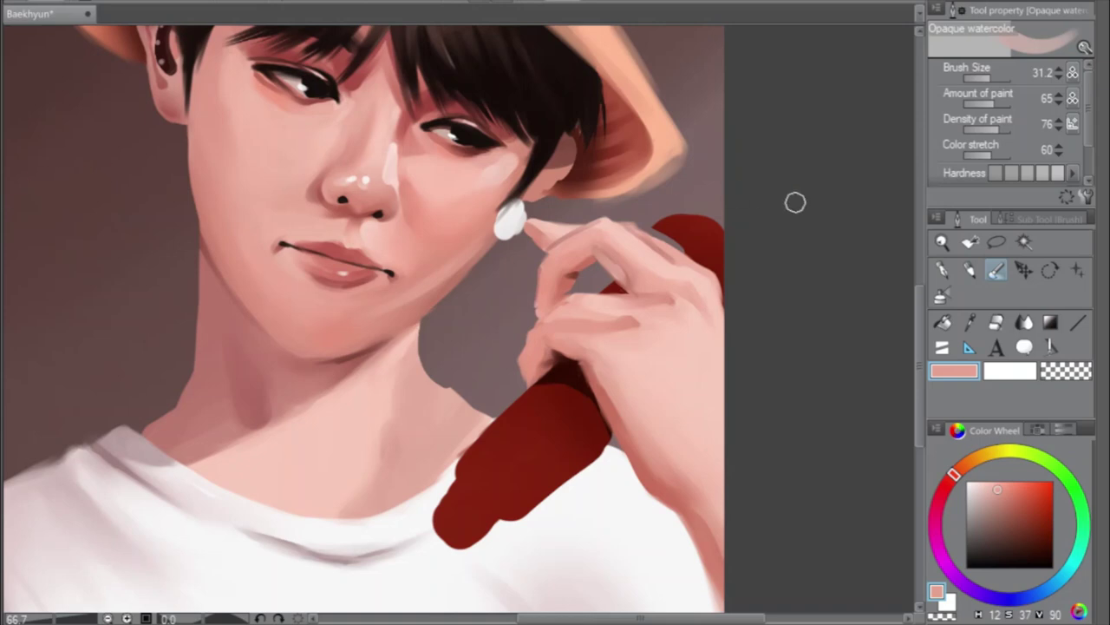
pyautogui.moveTo(994, 78); pyautogui.dragTo(987, 78)
pyautogui.moveTo(712, 622); pyautogui.dragTo(686, 619)
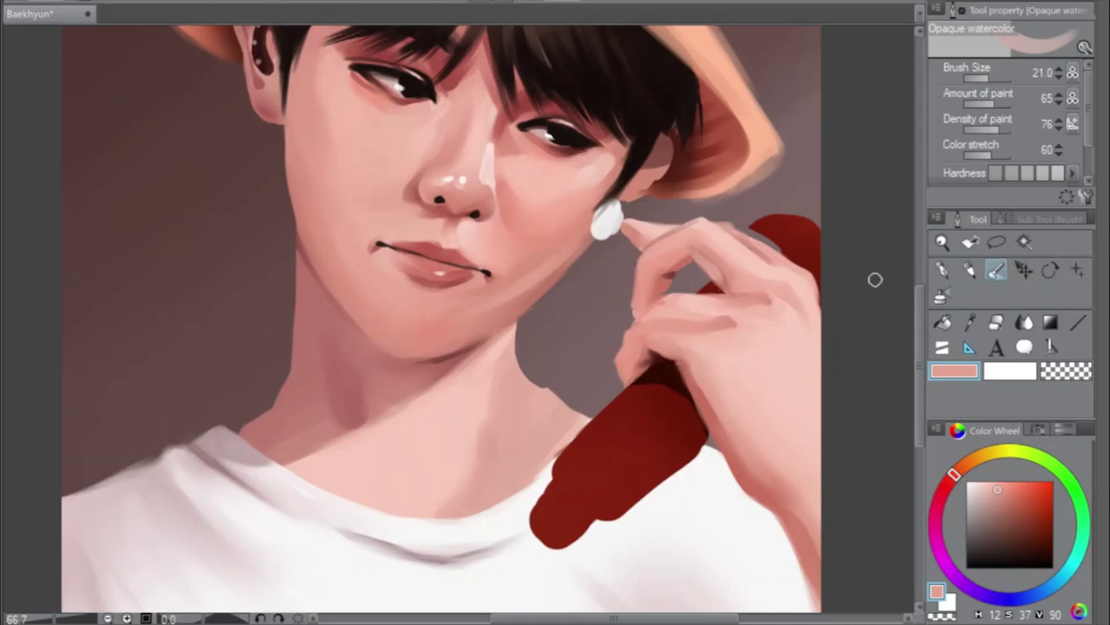
# Darken the creases between the fingers in H 12, S 46, V 69 and H 12, S 57, V 51 at sizes 7.8 and 21.0
pyautogui.keyDown('alt'); pyautogui.click(758, 298); pyautogui.keyUp('alt')
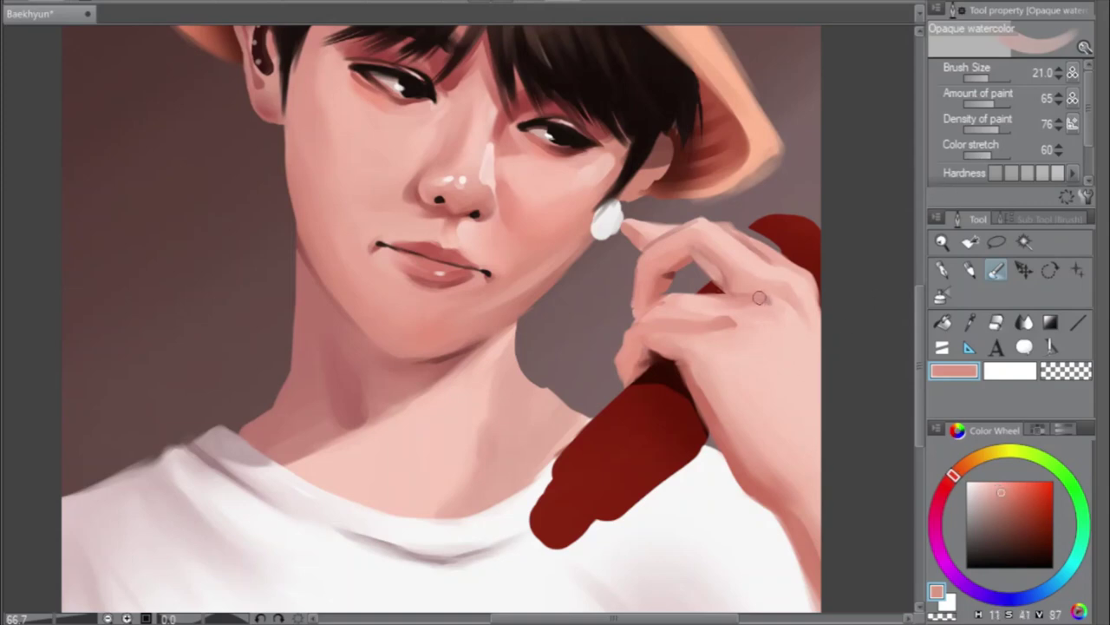
pyautogui.moveTo(1012, 492); pyautogui.dragTo(1005, 507)
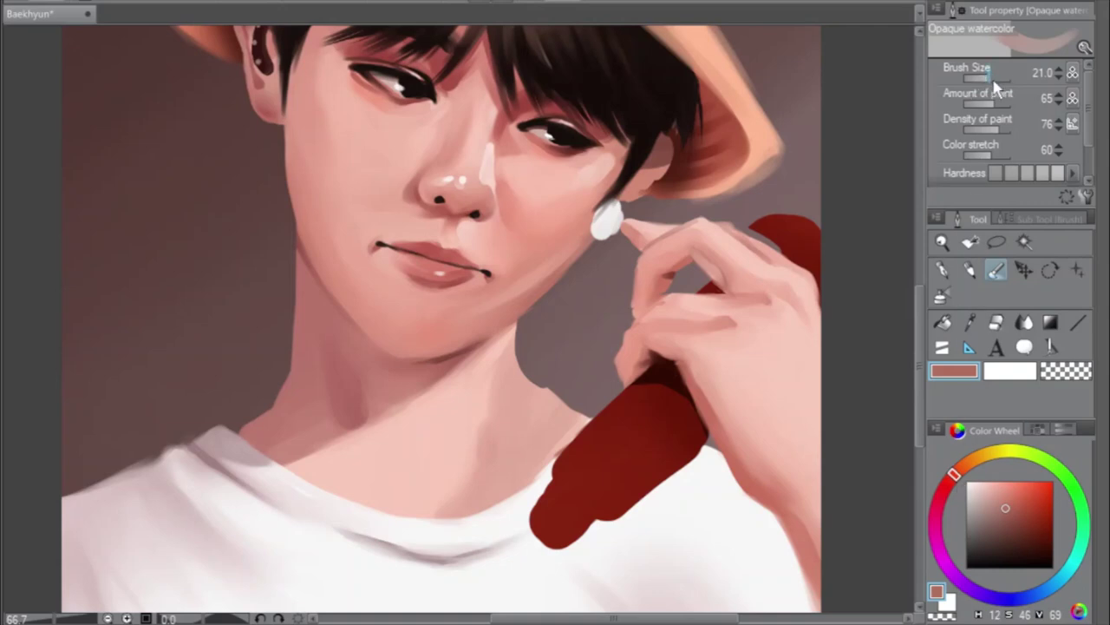
pyautogui.moveTo(993, 80); pyautogui.dragTo(985, 78)
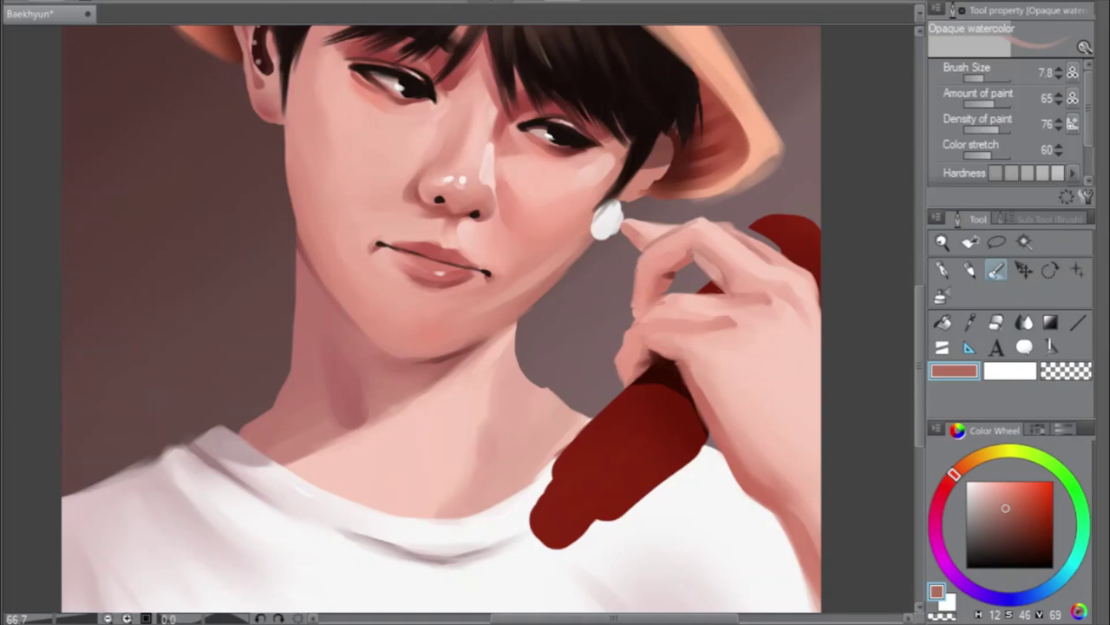
pyautogui.moveTo(1015, 501); pyautogui.dragTo(1015, 522)
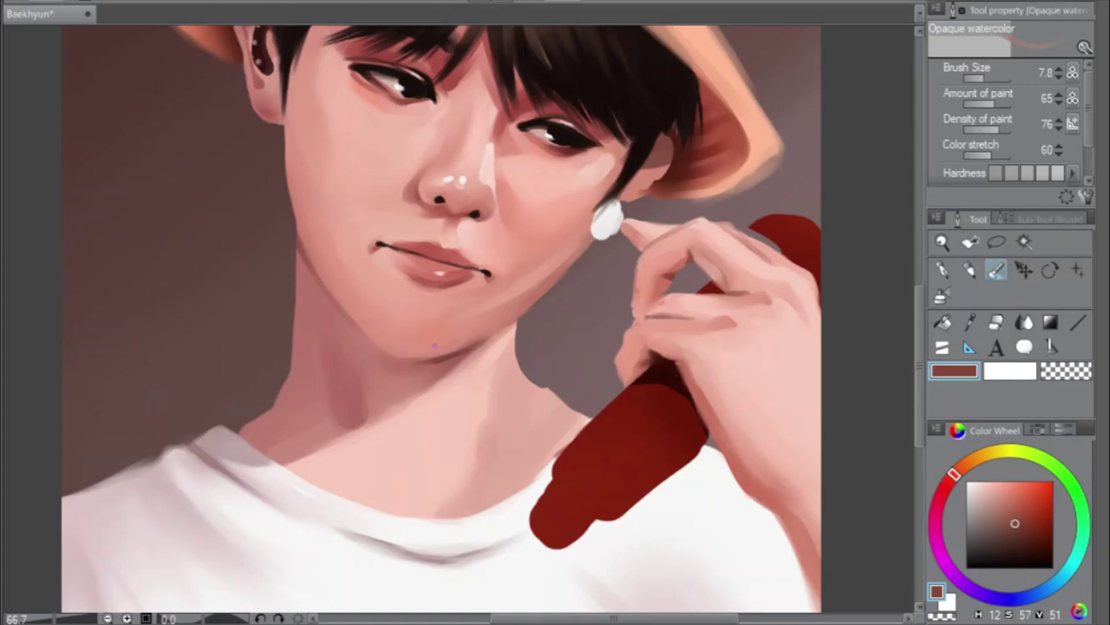
pyautogui.press('h')
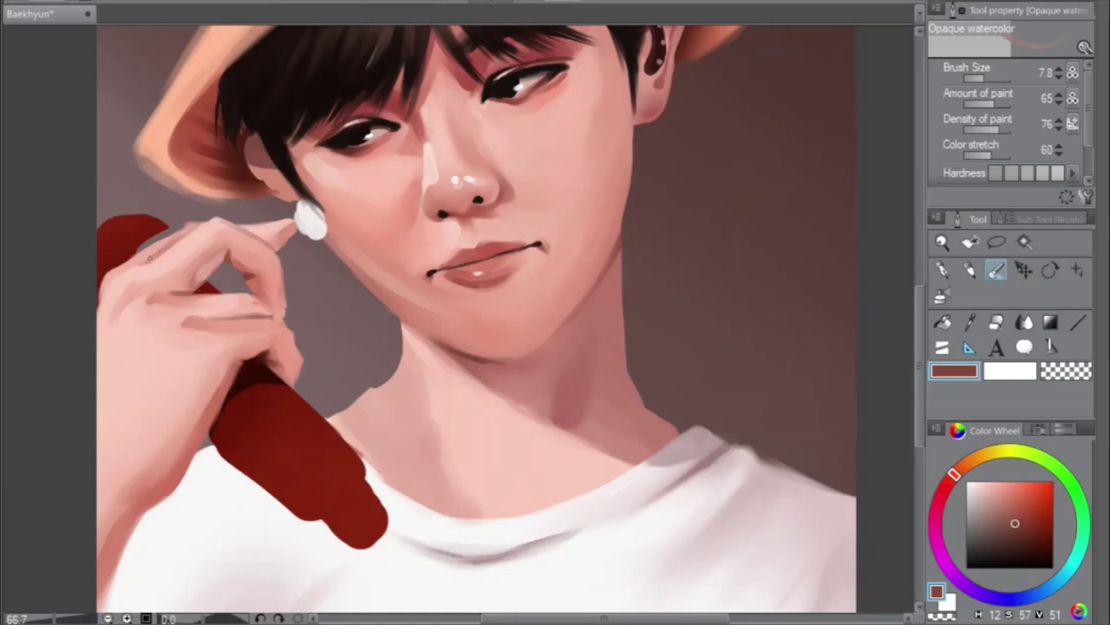
pyautogui.click(989, 78)
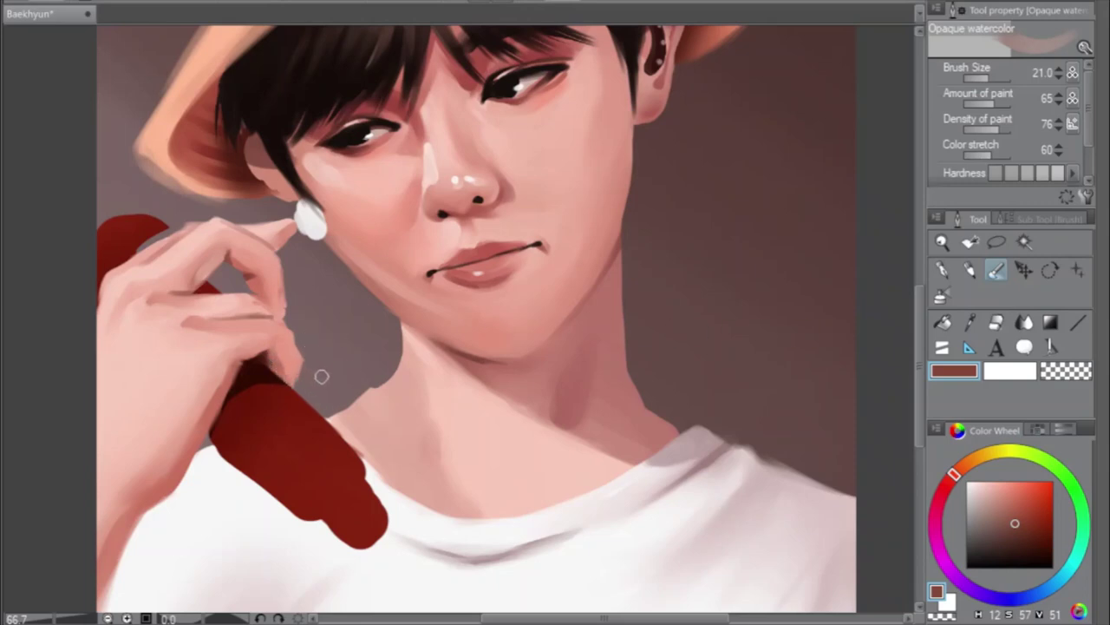
# Trim the outline of the knuckles with the Hard eraser at size 23.4 and touch up the hand with opaque watercolor at size 21.0
pyautogui.click(996, 323)
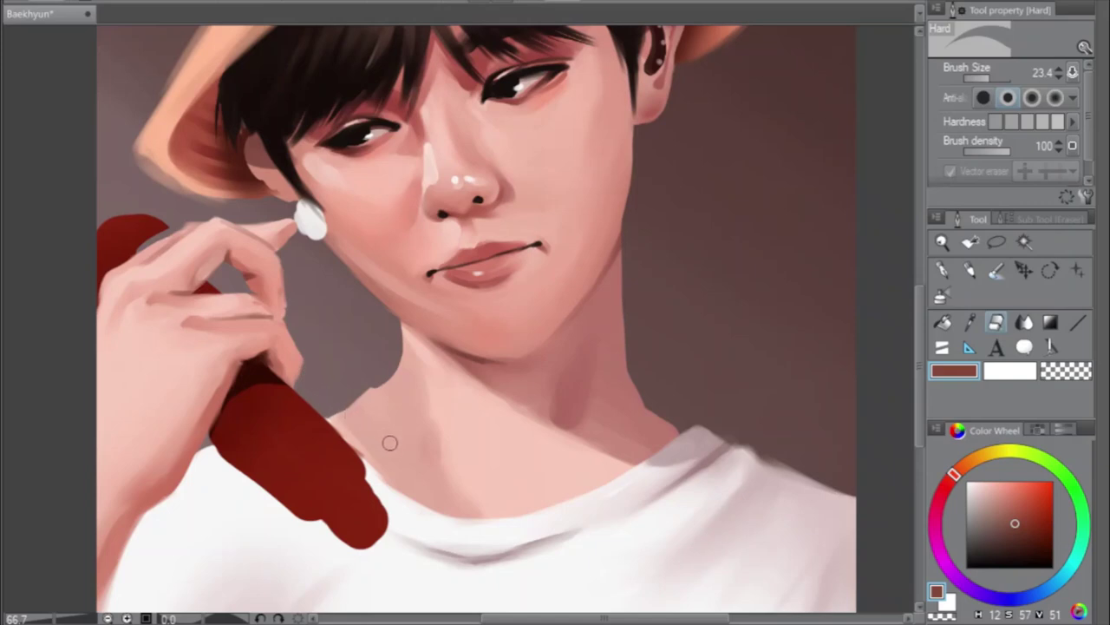
pyautogui.click(996, 274)
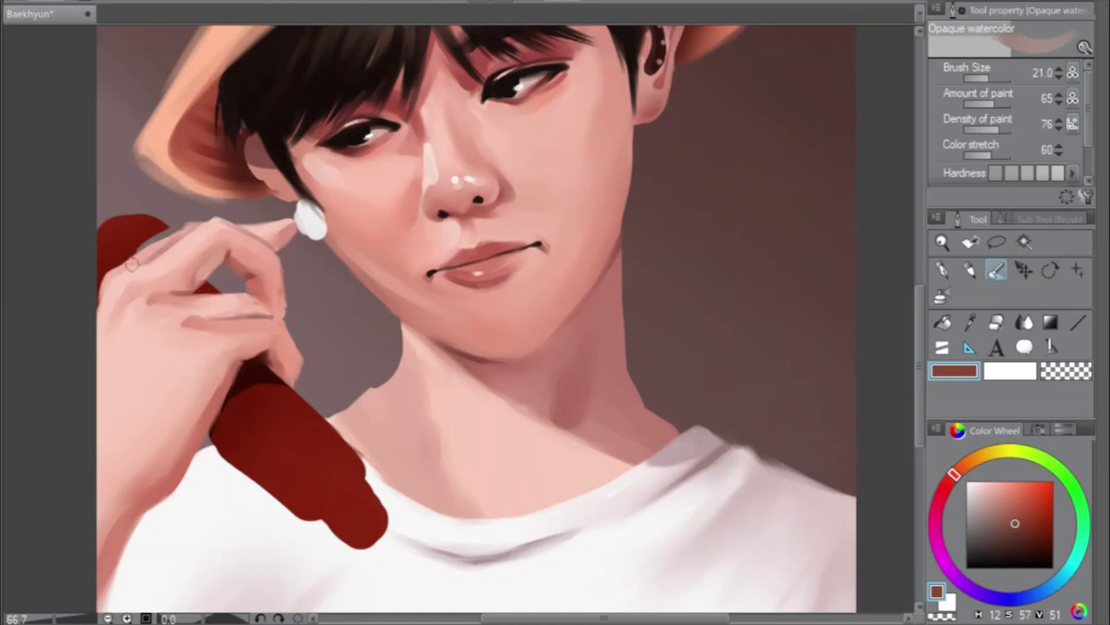
pyautogui.moveTo(158, 247)
pyautogui.mouseDown()
pyautogui.moveTo(134, 261)
pyautogui.moveTo(227, 217)
pyautogui.mouseUp()
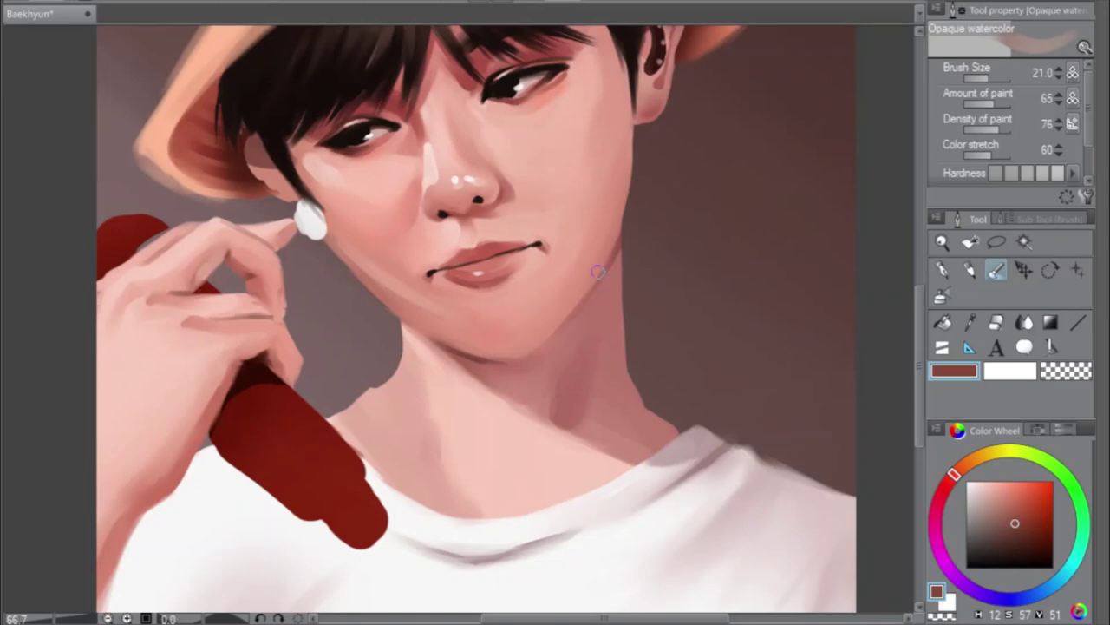
pyautogui.click(996, 323)
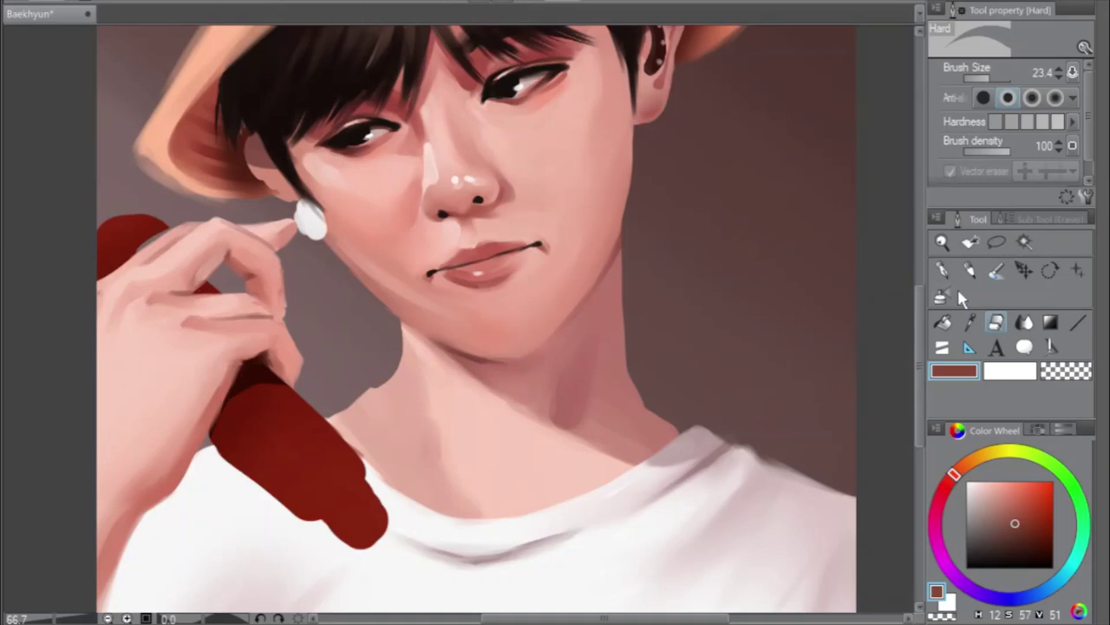
pyautogui.press('h')
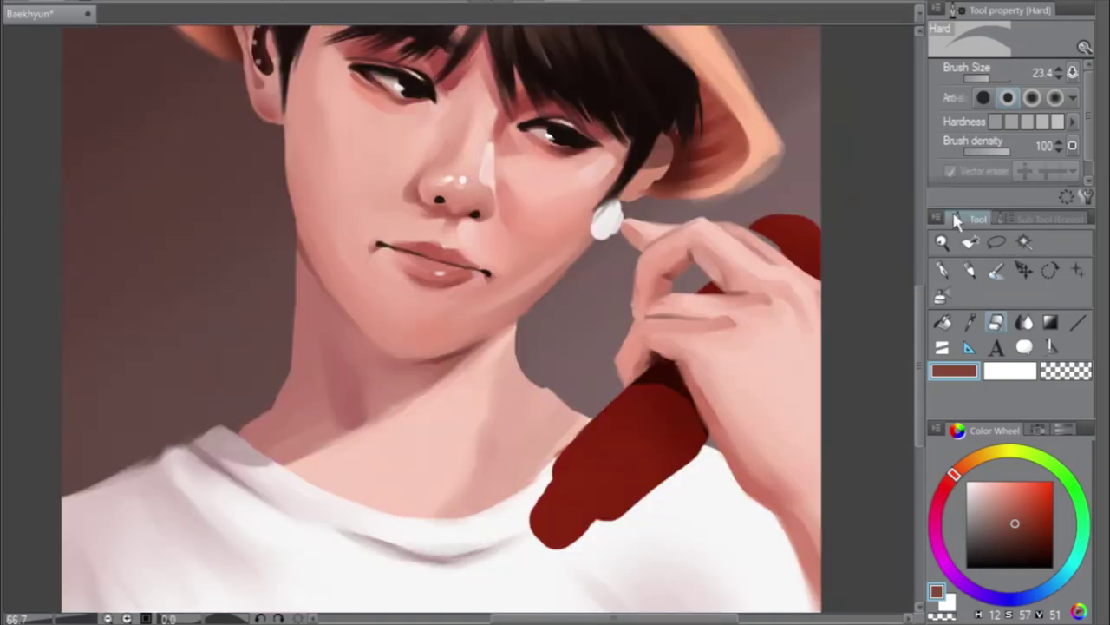
pyautogui.click(997, 269)
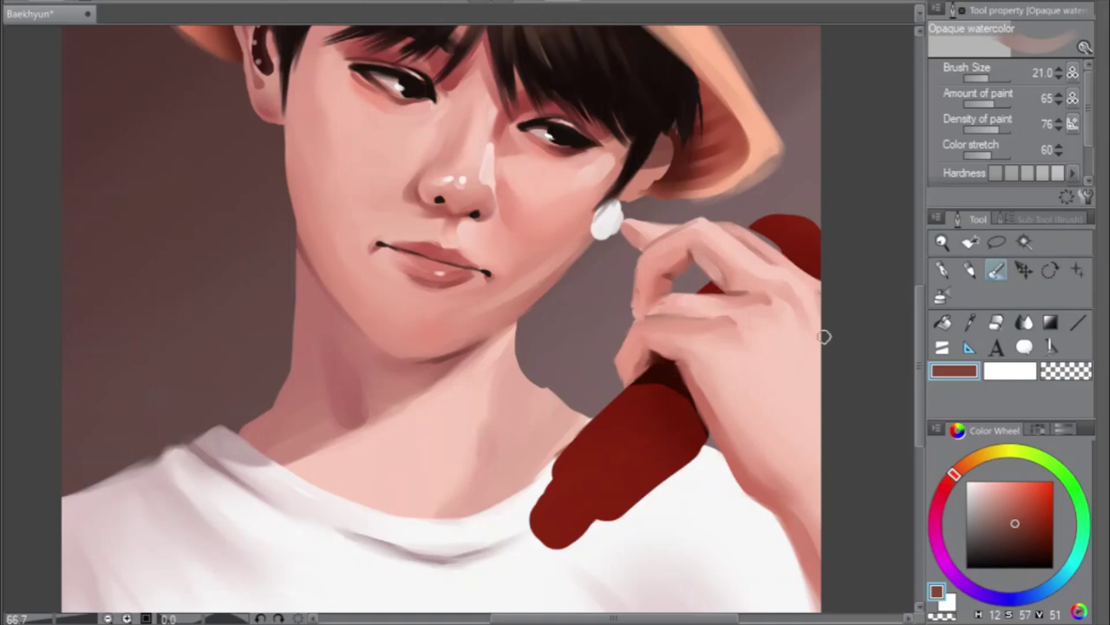
# Blend the back of the raised hand in H 12, S 39, V 89 with opaque watercolor at size 21.0
pyautogui.scroll(-1, 821, 329)
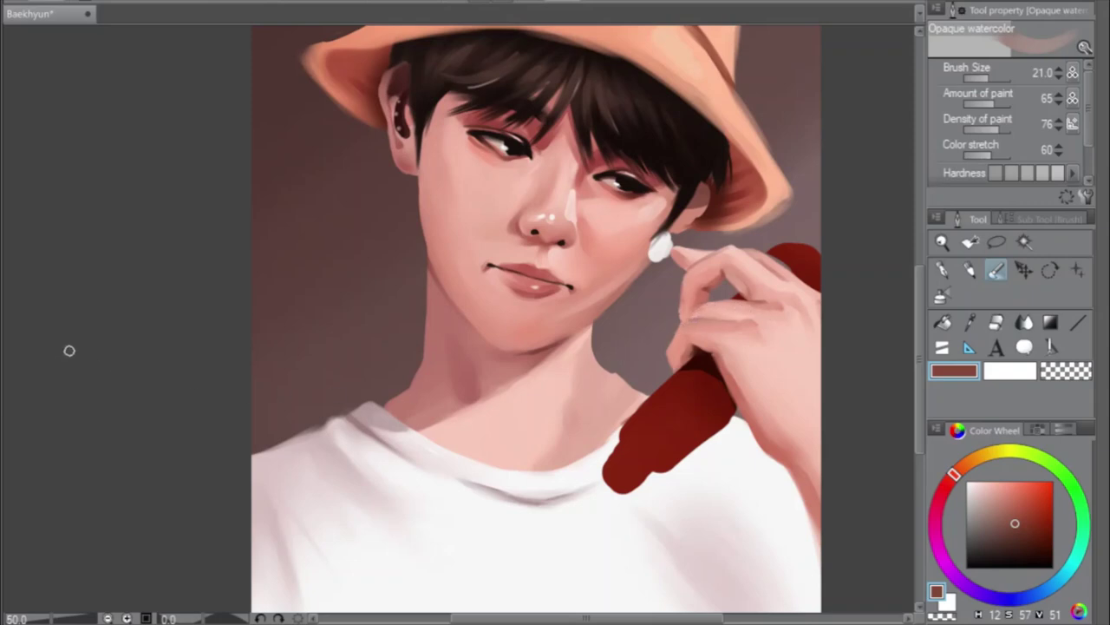
pyautogui.press('h')
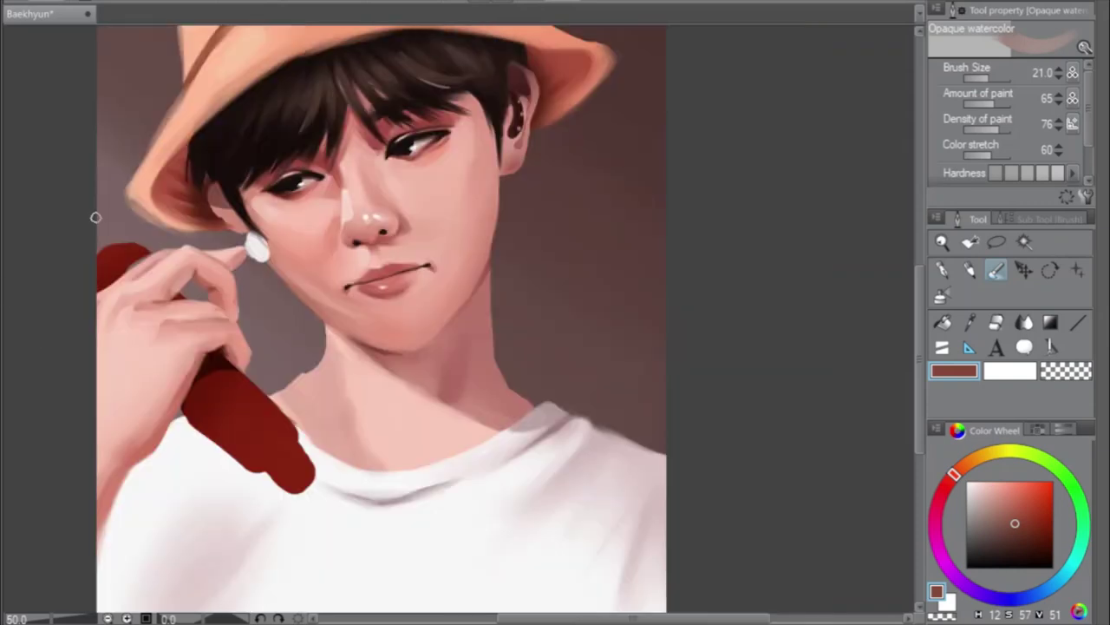
pyautogui.keyDown('alt'); pyautogui.click(173, 326); pyautogui.keyUp('alt')
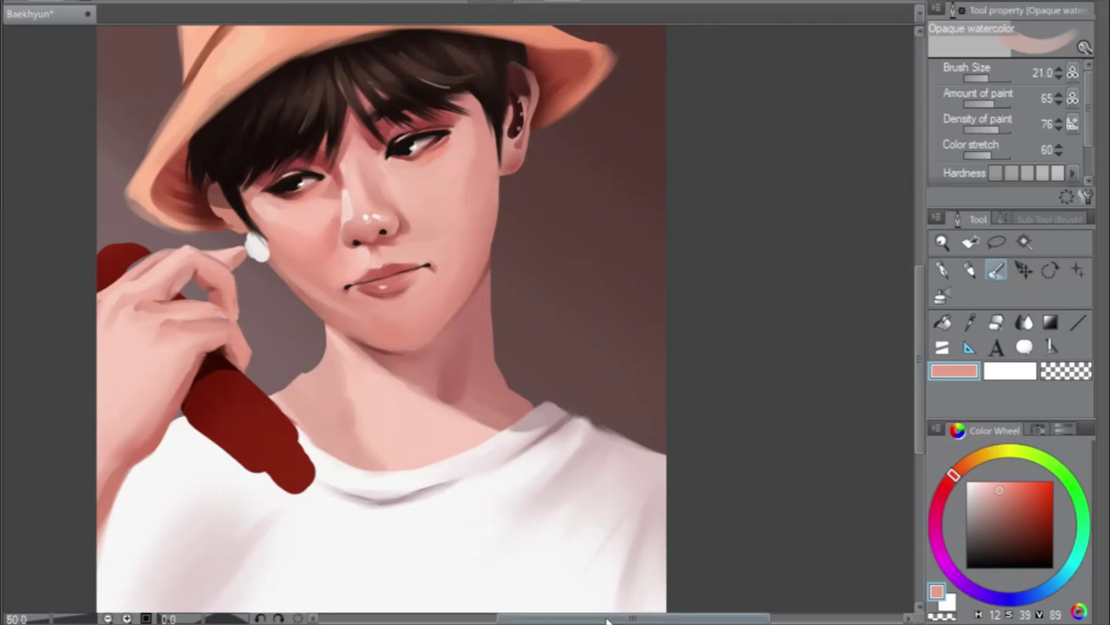
pyautogui.moveTo(607, 618); pyautogui.dragTo(564, 618)
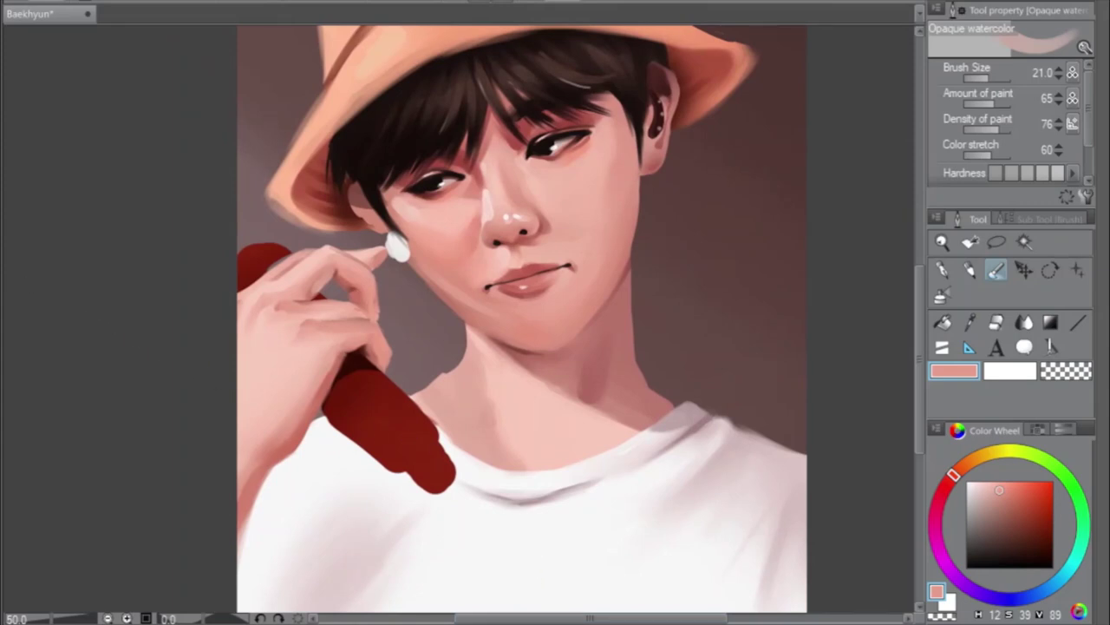
# Redraw the shadow under the chin on the neck in H 9, S 40, V 77 with opaque watercolor at size 21.0
pyautogui.press('h')
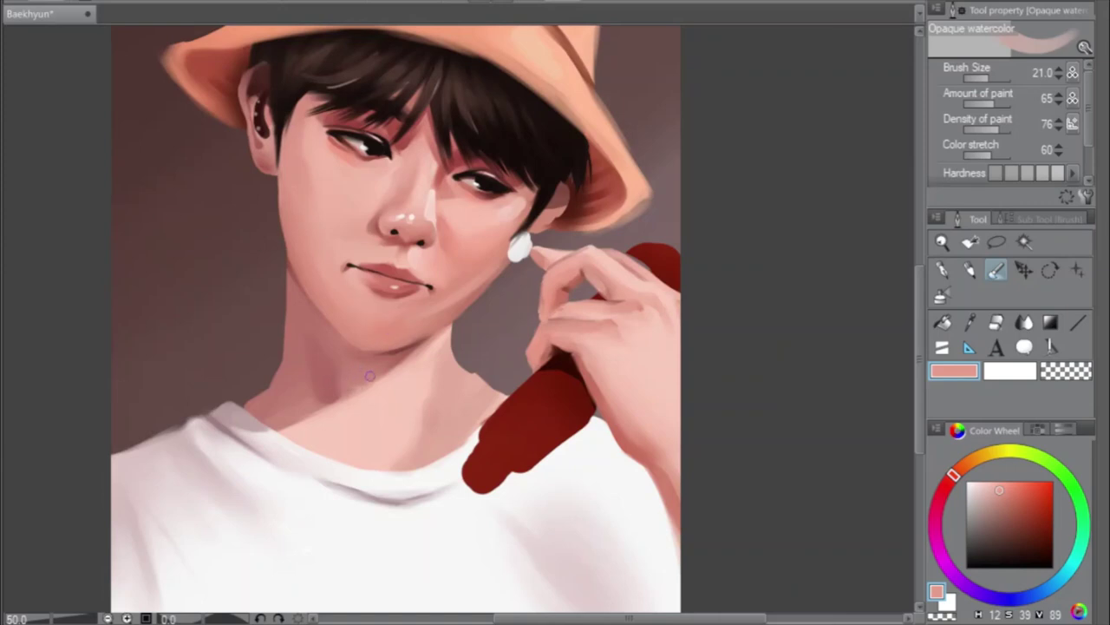
pyautogui.keyDown('alt'); pyautogui.click(363, 371); pyautogui.keyUp('alt')
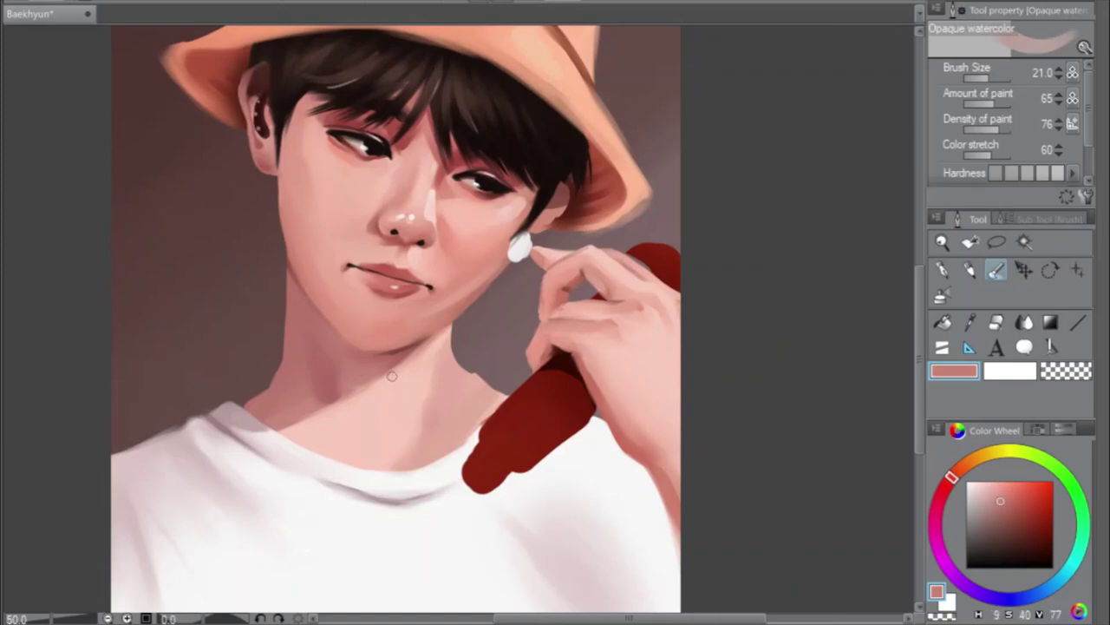
pyautogui.hotkey('ctrl', 'z')
pyautogui.moveTo(390, 377); pyautogui.dragTo(380, 387)
pyautogui.press('h')
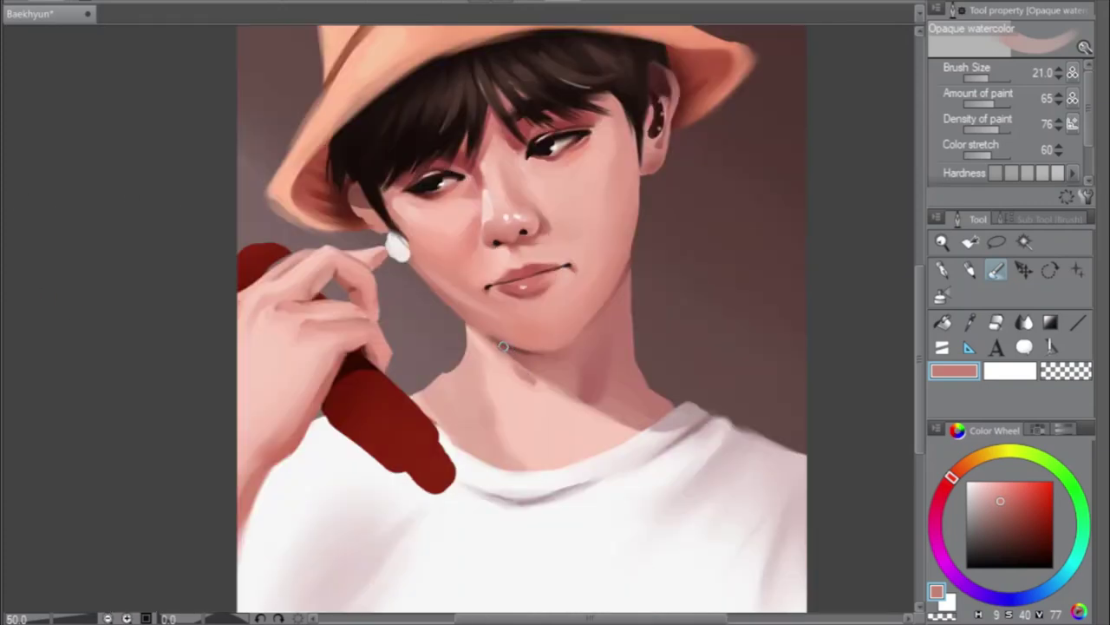
pyautogui.moveTo(523, 372)
pyautogui.mouseDown()
pyautogui.moveTo(559, 408)
pyautogui.moveTo(509, 377)
pyautogui.moveTo(564, 409)
pyautogui.moveTo(514, 389)
pyautogui.moveTo(562, 417)
pyautogui.mouseUp()
pyautogui.scroll(1, 921, 295)
pyautogui.moveTo(922, 299); pyautogui.dragTo(924, 290)
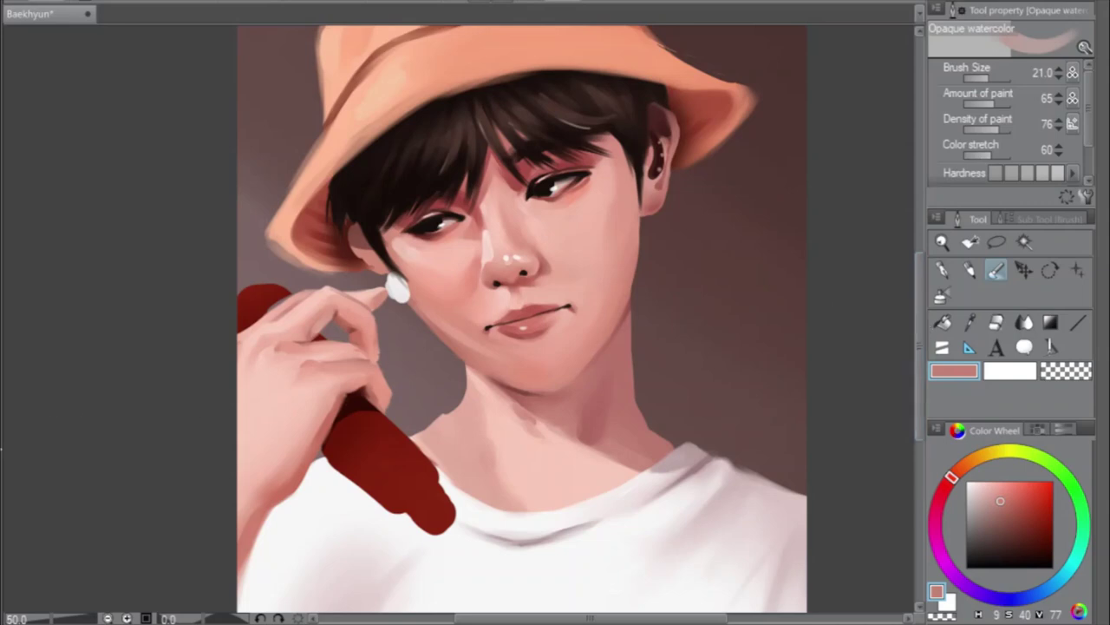
# Repaint the hat brim in the sampled orange H 17, S 57, V 93 with opaque watercolor at size 25.6
pyautogui.click(997, 323)
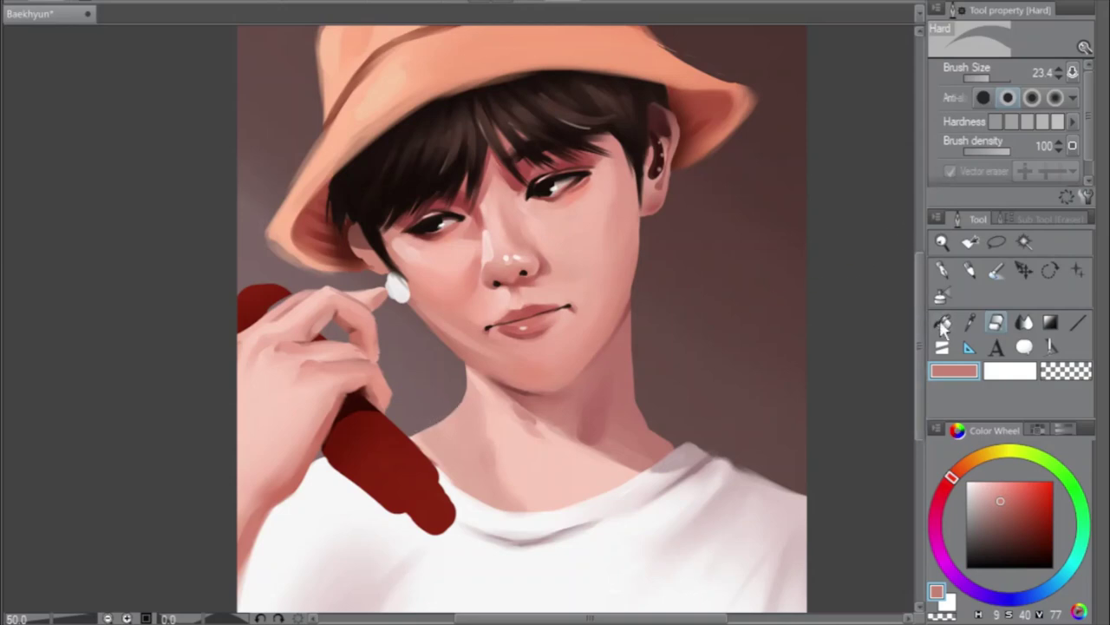
pyautogui.scroll(3, 922, 345)
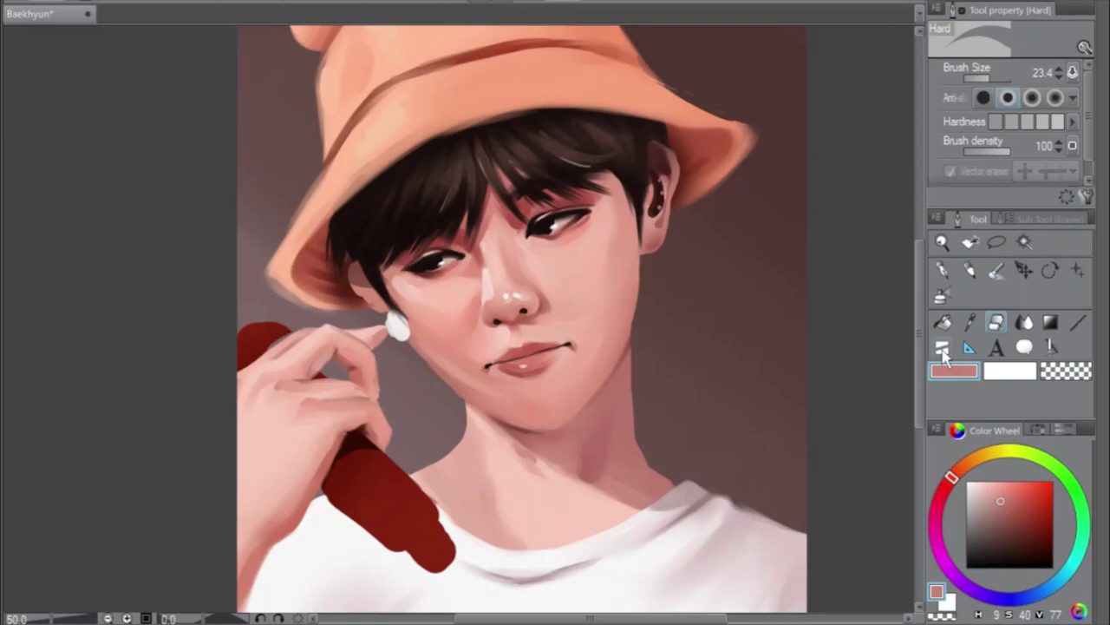
pyautogui.press('h')
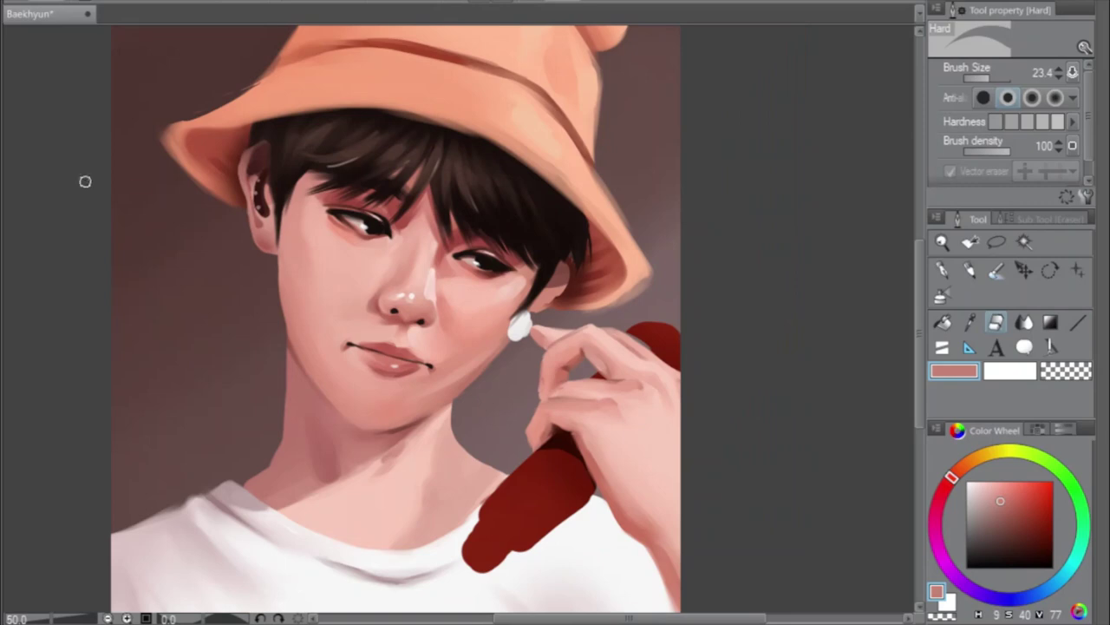
pyautogui.moveTo(726, 619); pyautogui.dragTo(697, 619)
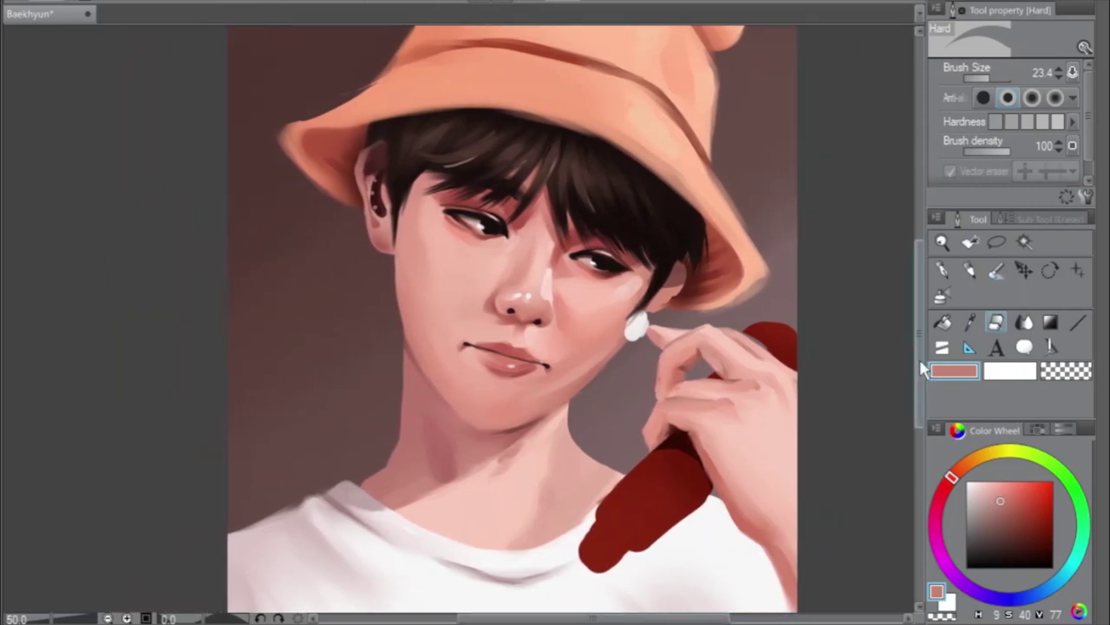
pyautogui.moveTo(923, 368); pyautogui.dragTo(918, 356)
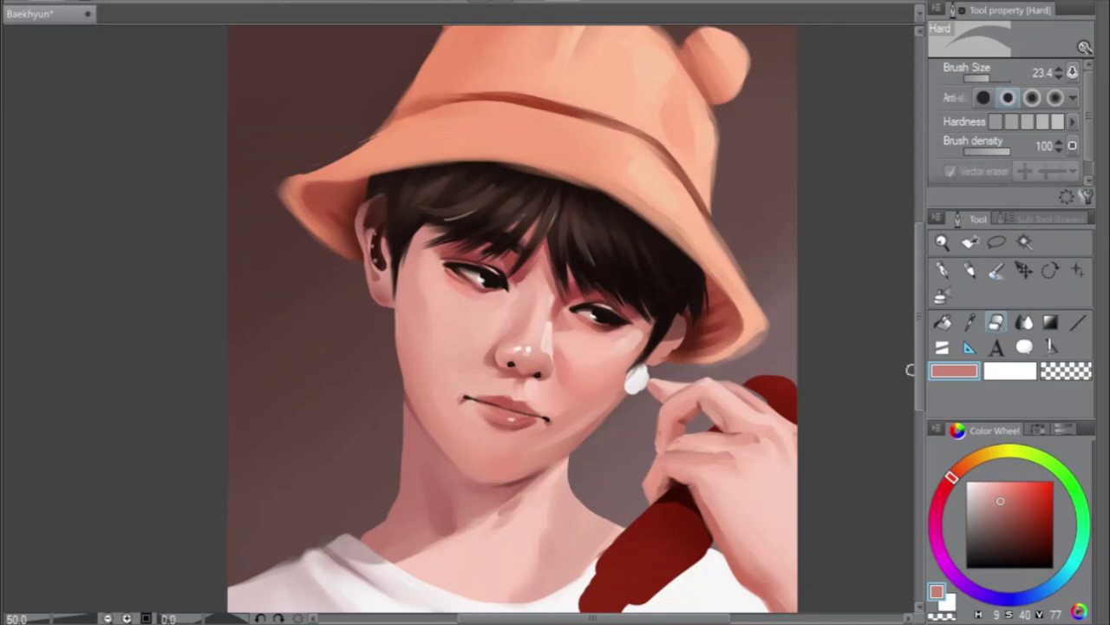
pyautogui.scroll(4, 917, 369)
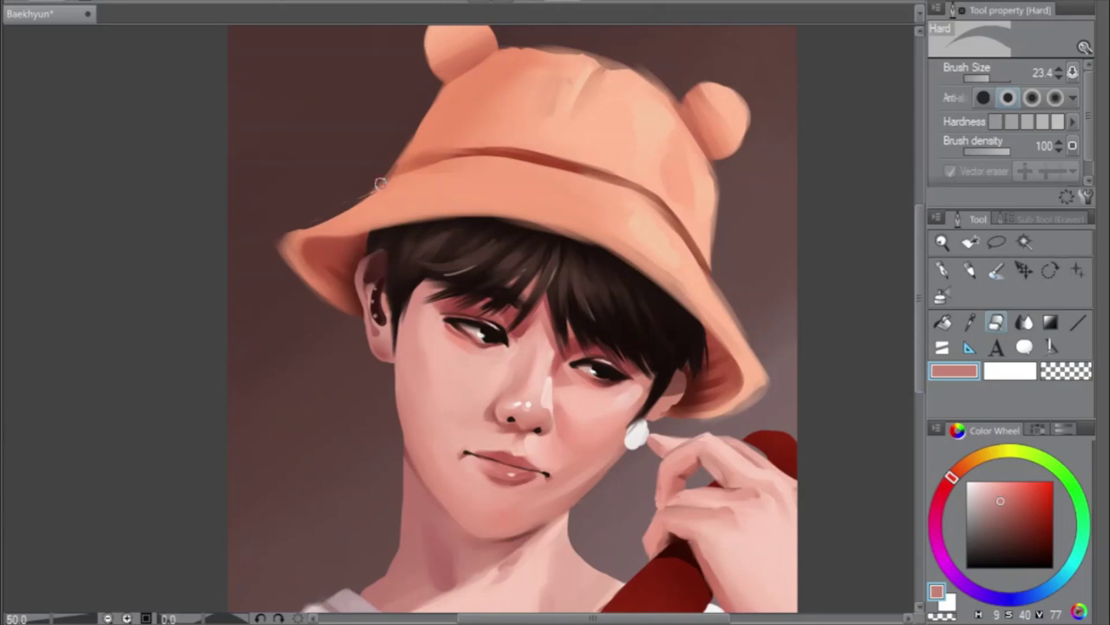
pyautogui.keyDown('alt'); pyautogui.click(463, 99); pyautogui.keyUp('alt')
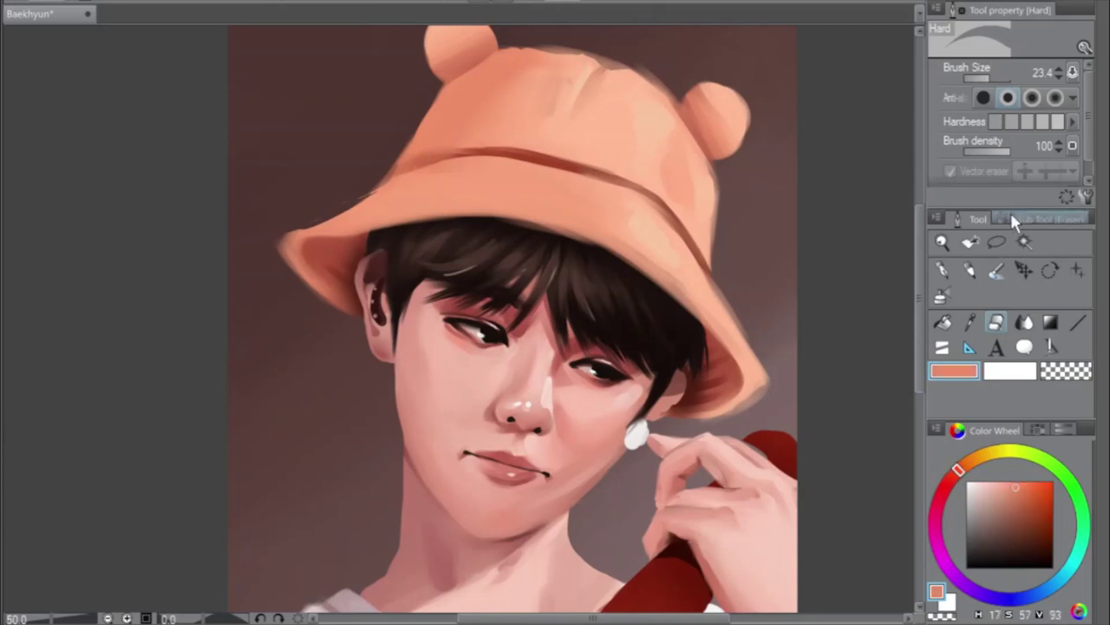
pyautogui.click(996, 270)
pyautogui.moveTo(993, 86); pyautogui.dragTo(988, 86)
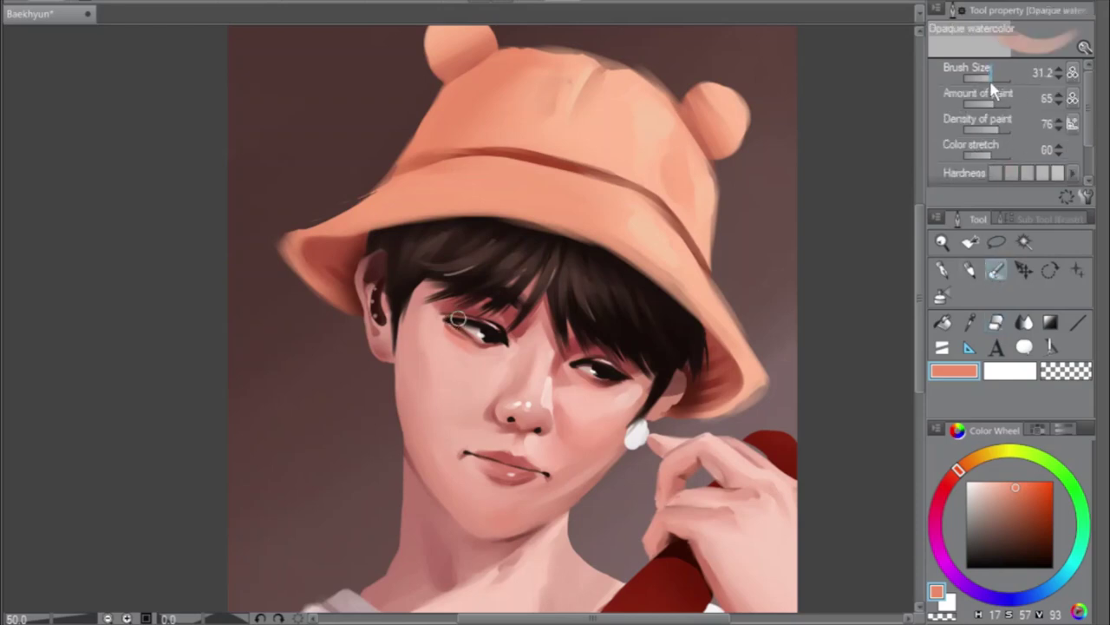
pyautogui.moveTo(369, 206)
pyautogui.mouseDown()
pyautogui.moveTo(313, 217)
pyautogui.moveTo(432, 196)
pyautogui.moveTo(371, 207)
pyautogui.moveTo(450, 179)
pyautogui.moveTo(367, 204)
pyautogui.moveTo(412, 181)
pyautogui.moveTo(368, 200)
pyautogui.moveTo(462, 175)
pyautogui.moveTo(396, 209)
pyautogui.moveTo(537, 200)
pyautogui.mouseUp()
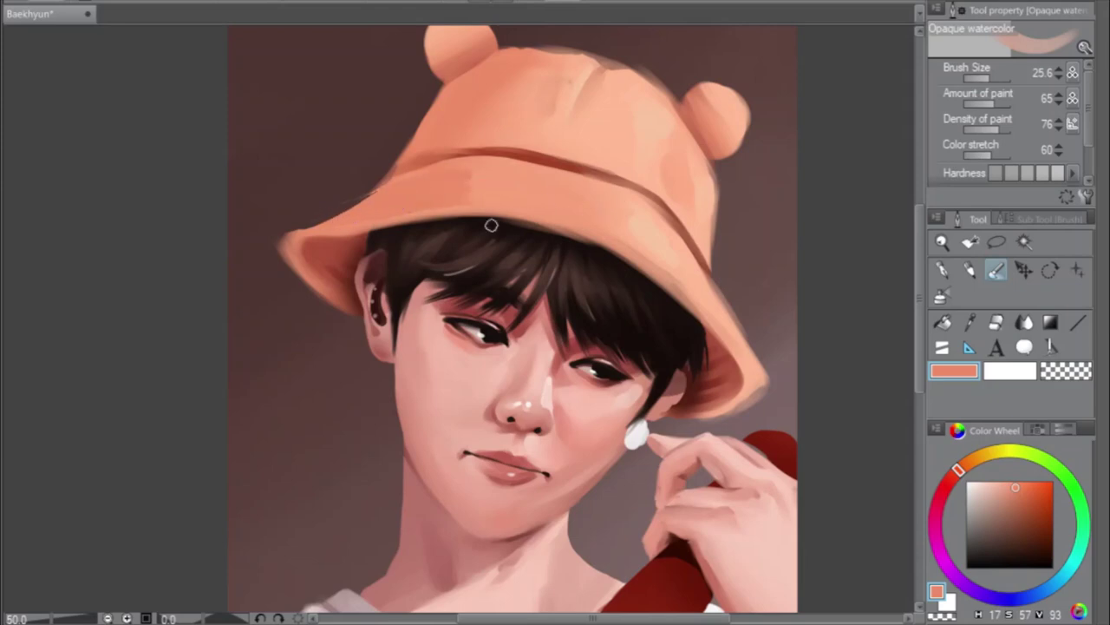
# Blend the tones across the front of the hat brim with opaque watercolor at size 84.1
pyautogui.press('h')
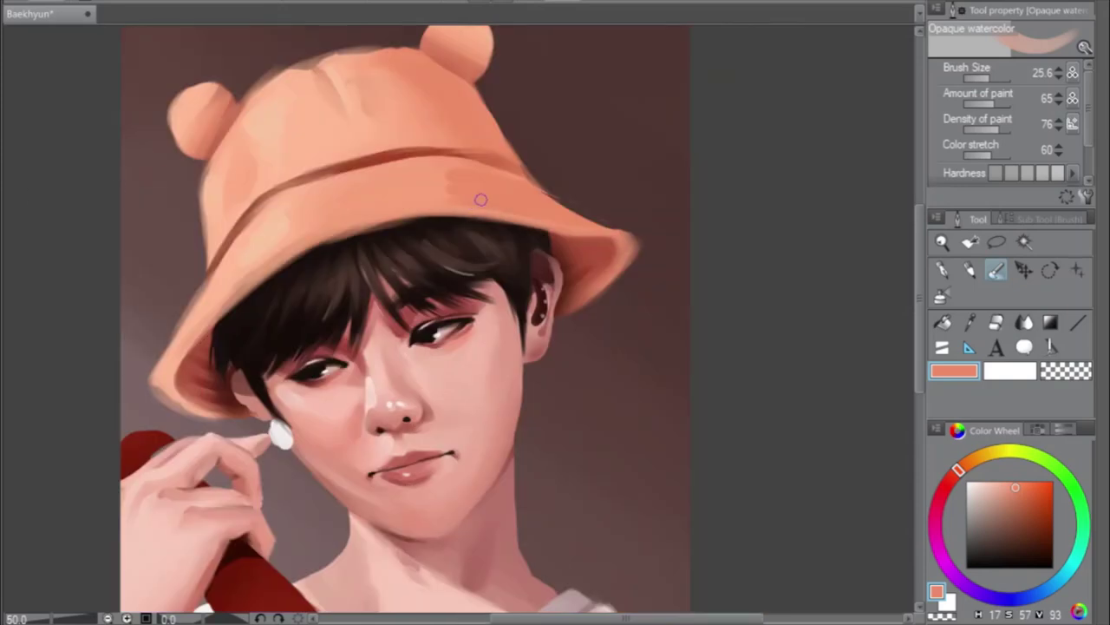
pyautogui.moveTo(1002, 83); pyautogui.dragTo(1007, 84)
pyautogui.moveTo(492, 192)
pyautogui.mouseDown()
pyautogui.moveTo(357, 211)
pyautogui.moveTo(457, 191)
pyautogui.moveTo(401, 205)
pyautogui.mouseUp()
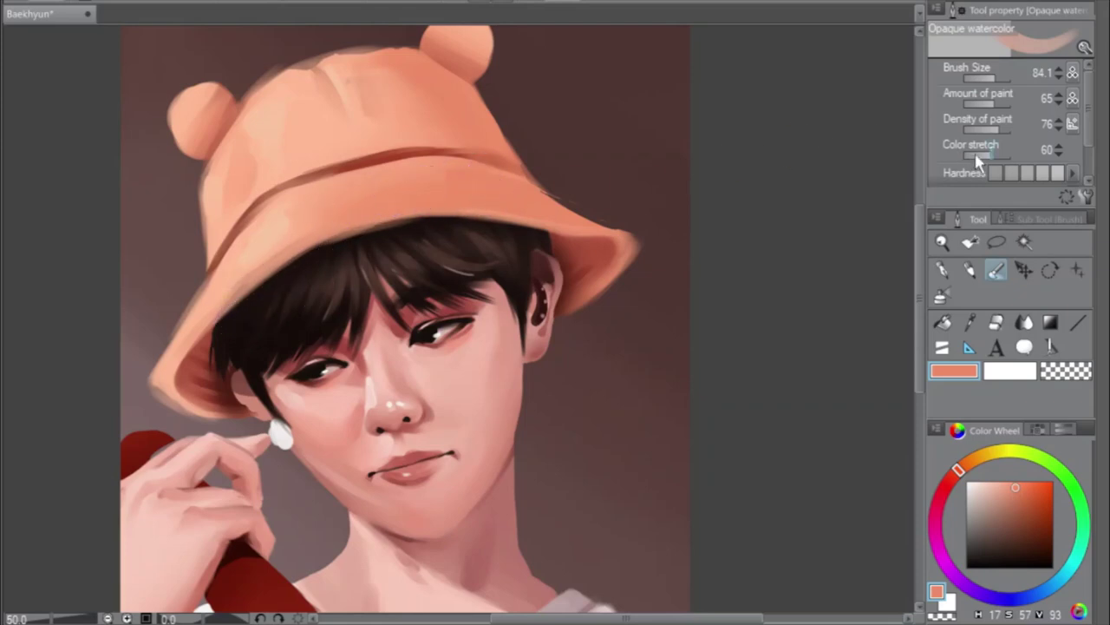
# Line the lower edge of the hat brim in H 13, S 71, V 66 with opaque watercolor at size 11.6
pyautogui.keyDown('alt'); pyautogui.click(378, 154); pyautogui.keyUp('alt')
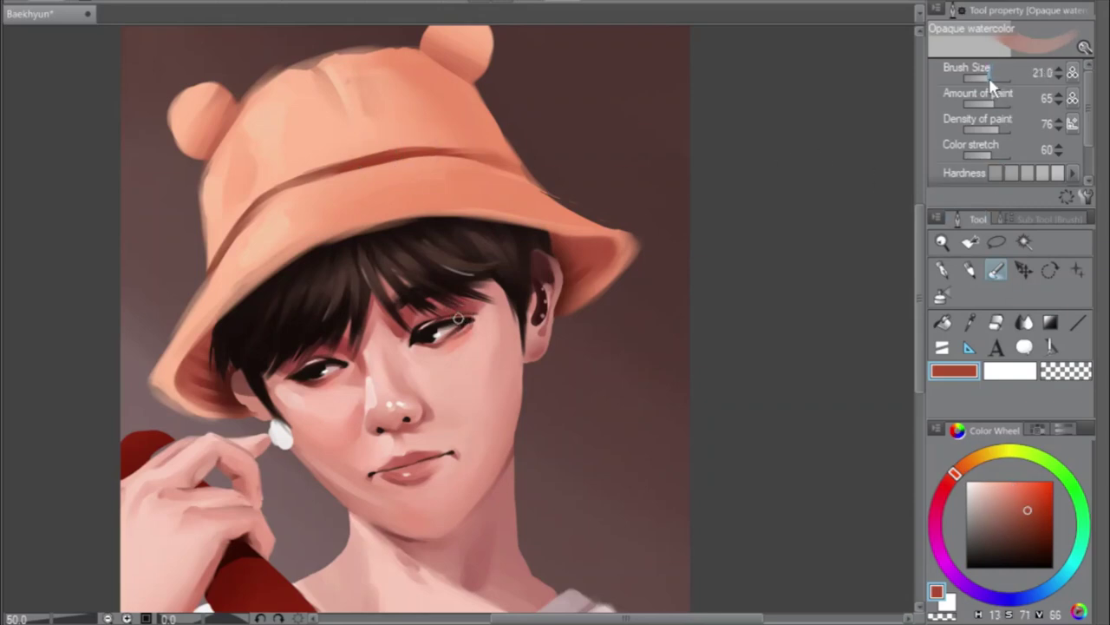
pyautogui.moveTo(994, 78); pyautogui.dragTo(985, 78)
pyautogui.moveTo(672, 619); pyautogui.dragTo(612, 618)
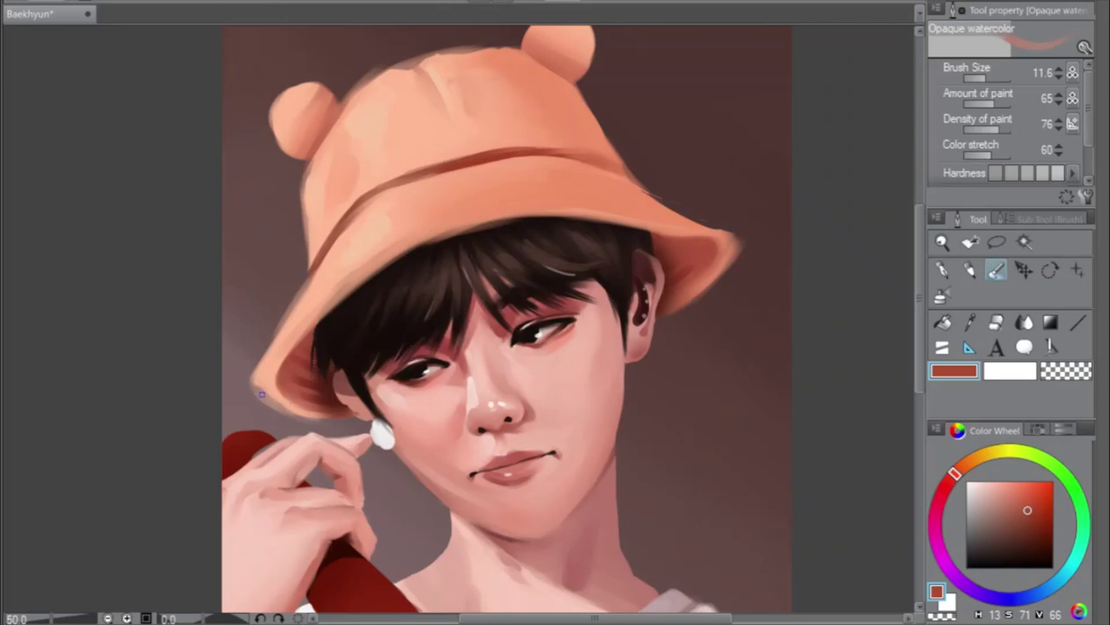
pyautogui.moveTo(259, 388)
pyautogui.mouseDown()
pyautogui.moveTo(340, 288)
pyautogui.moveTo(444, 229)
pyautogui.mouseUp()
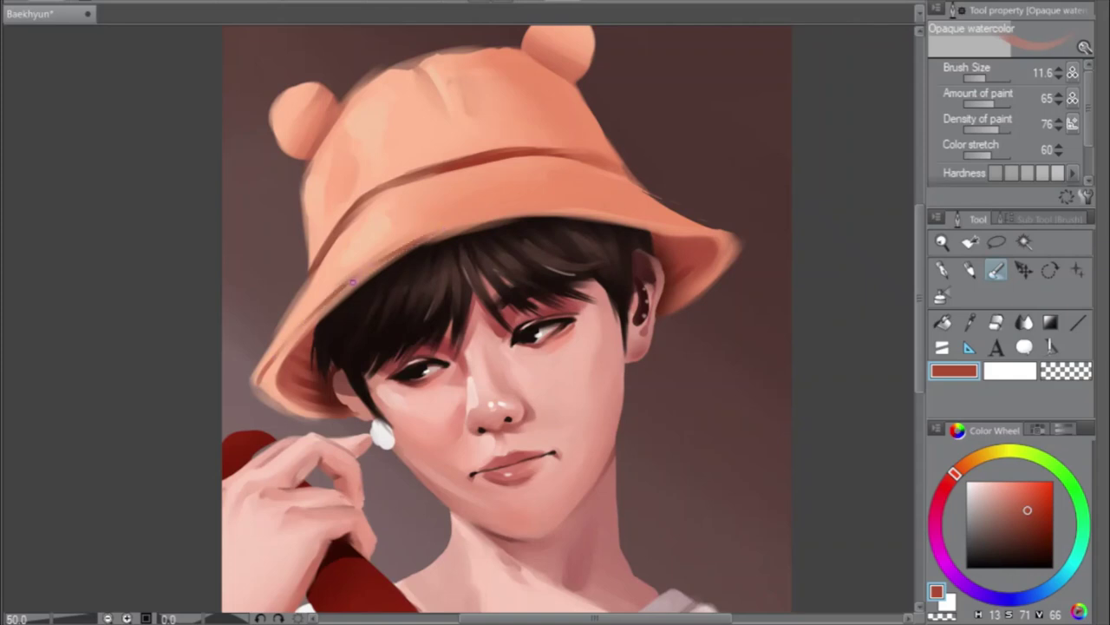
pyautogui.moveTo(354, 283); pyautogui.dragTo(456, 227)
# Try finer dark lines along the brim edge and its corner with opaque watercolor at sizes 4.3 and 3.5
pyautogui.click(978, 78)
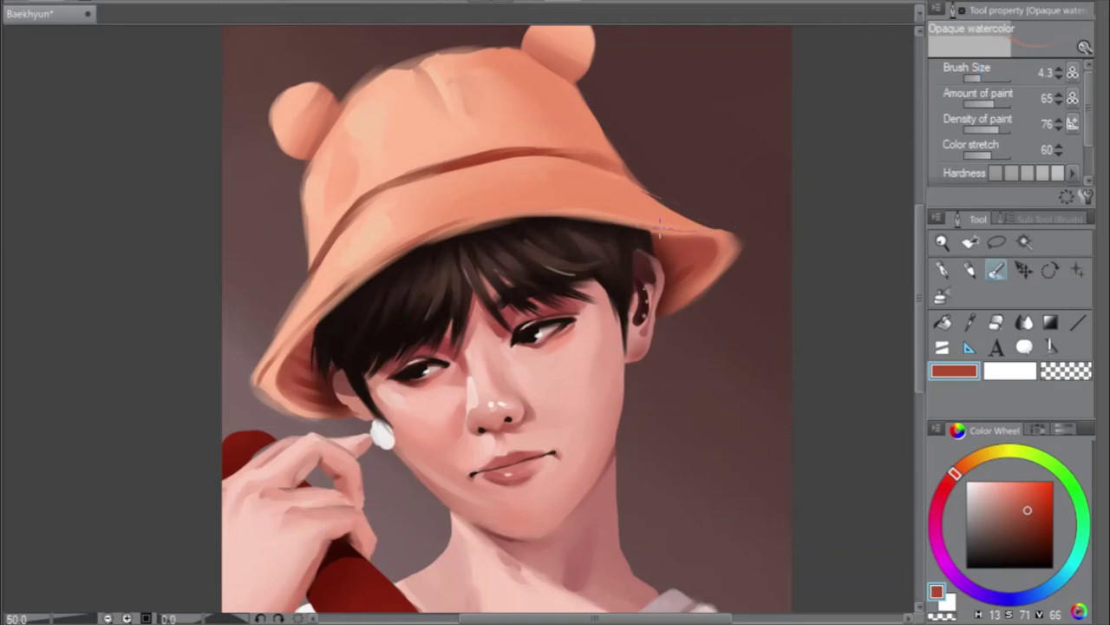
pyautogui.click(975, 77)
pyautogui.moveTo(678, 230); pyautogui.dragTo(519, 218)
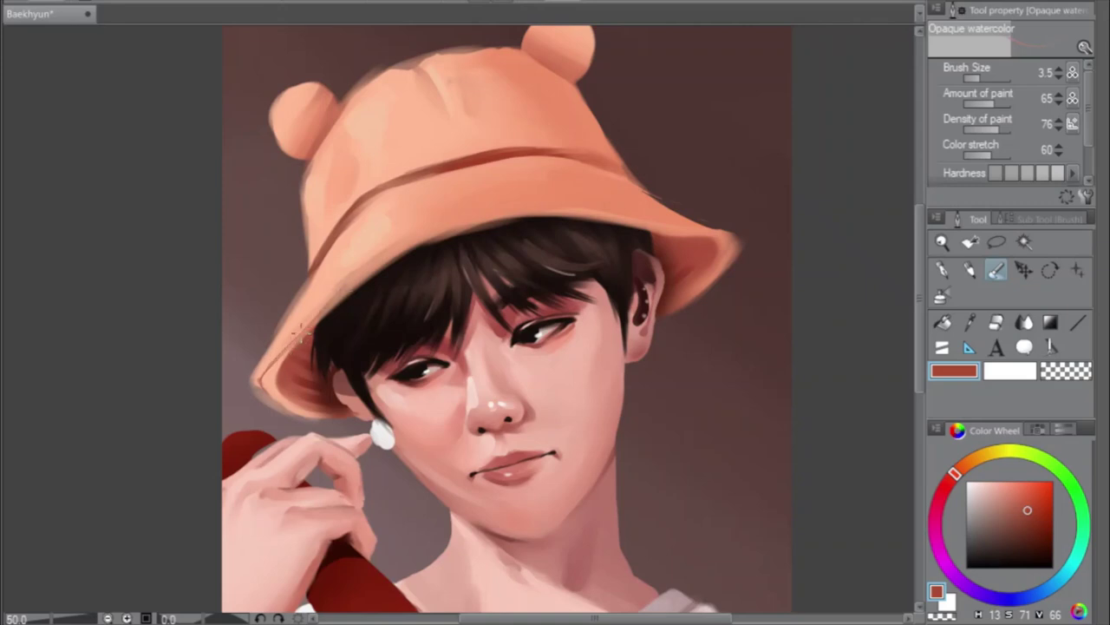
pyautogui.moveTo(479, 160); pyautogui.dragTo(492, 158)
pyautogui.moveTo(723, 230); pyautogui.dragTo(667, 224)
pyautogui.press('h')
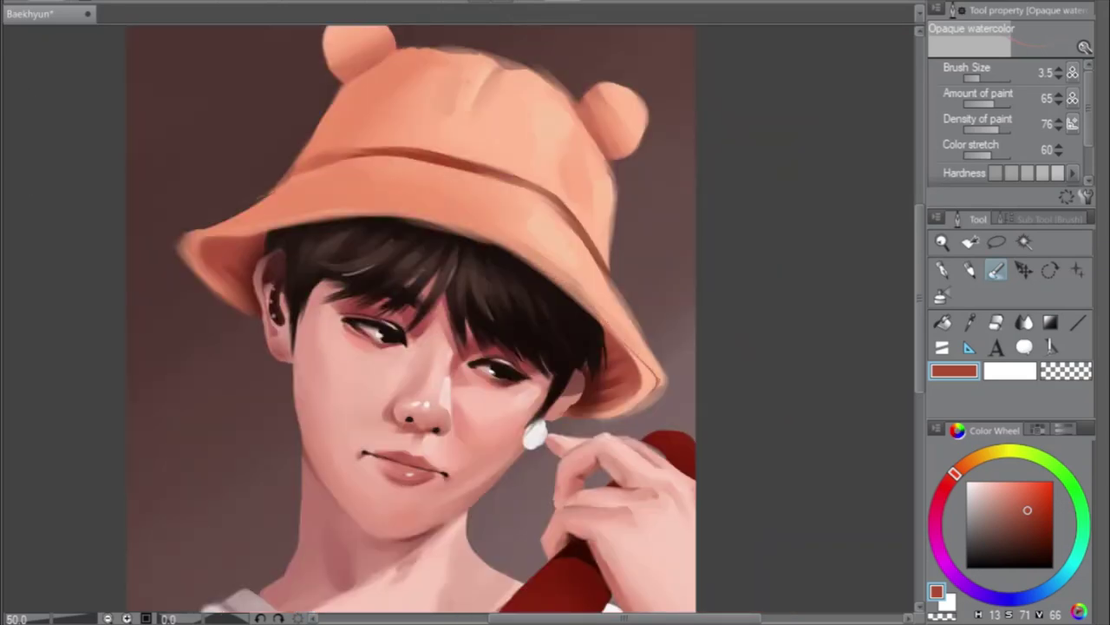
pyautogui.click(996, 324)
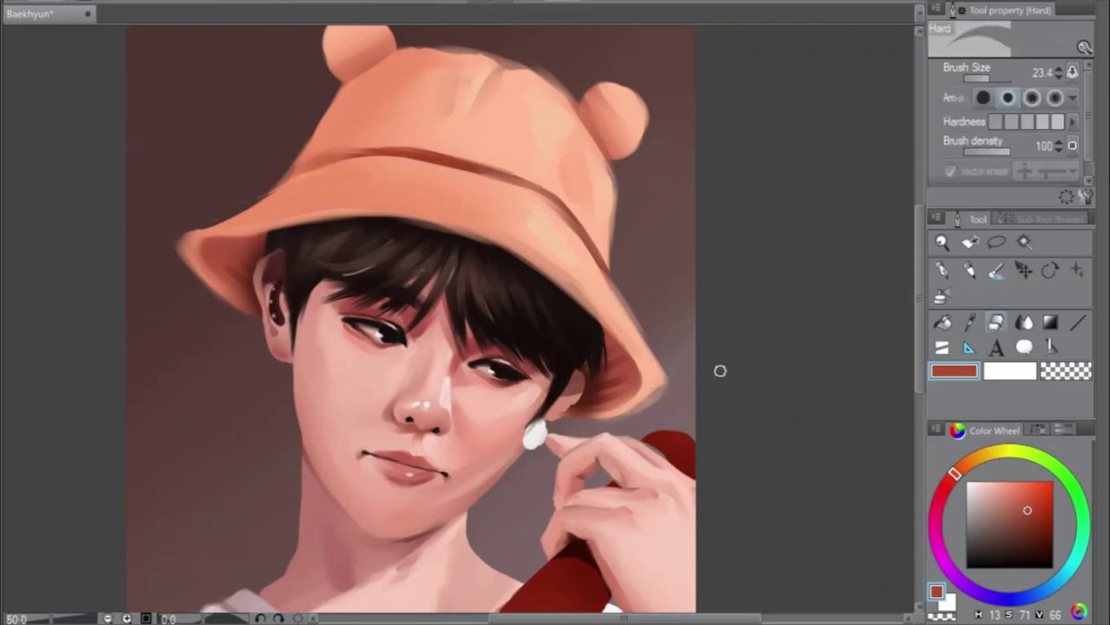
pyautogui.click(1001, 272)
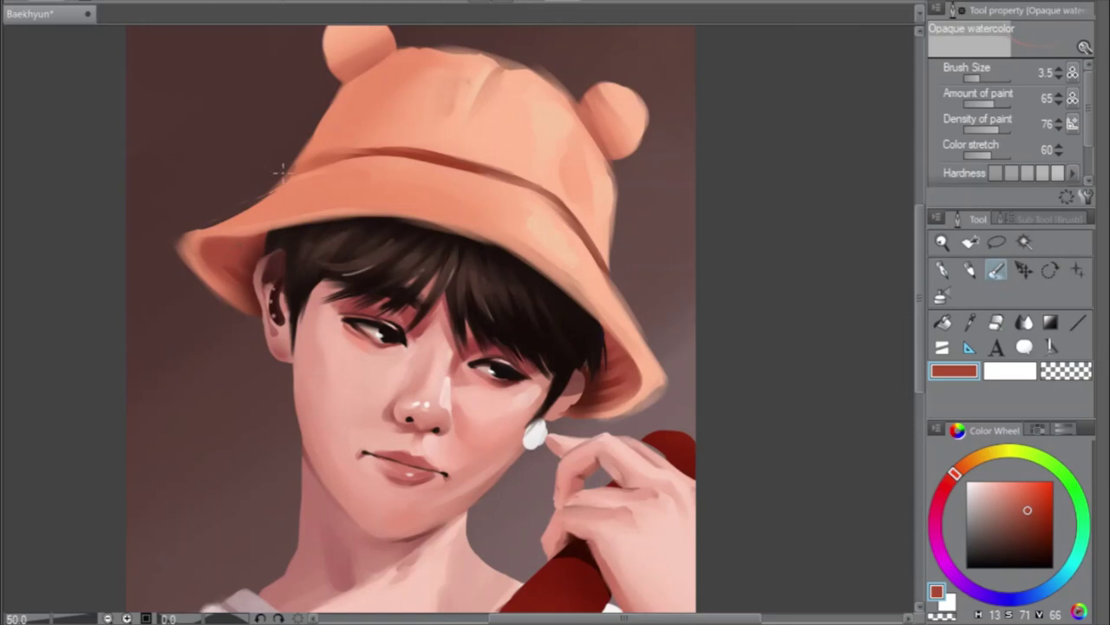
# Draw a thin seam line along the front edge of the brim in H 13, S 71, V 66 at size 6.4
pyautogui.scroll(-1, 372, 218)
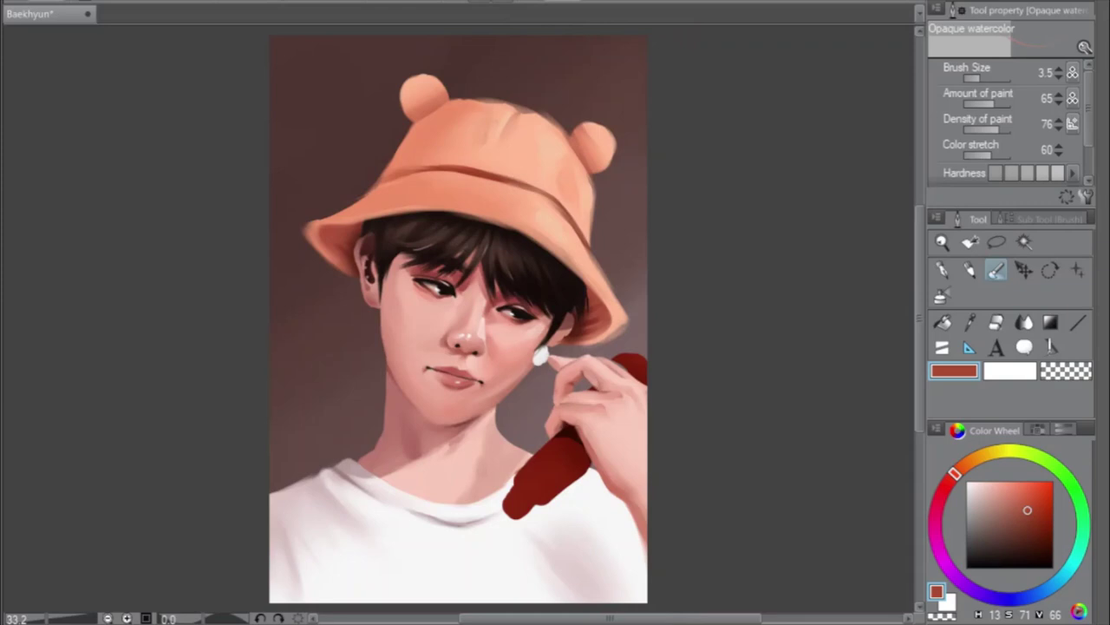
pyautogui.moveTo(555, 416); pyautogui.dragTo(524, 264)
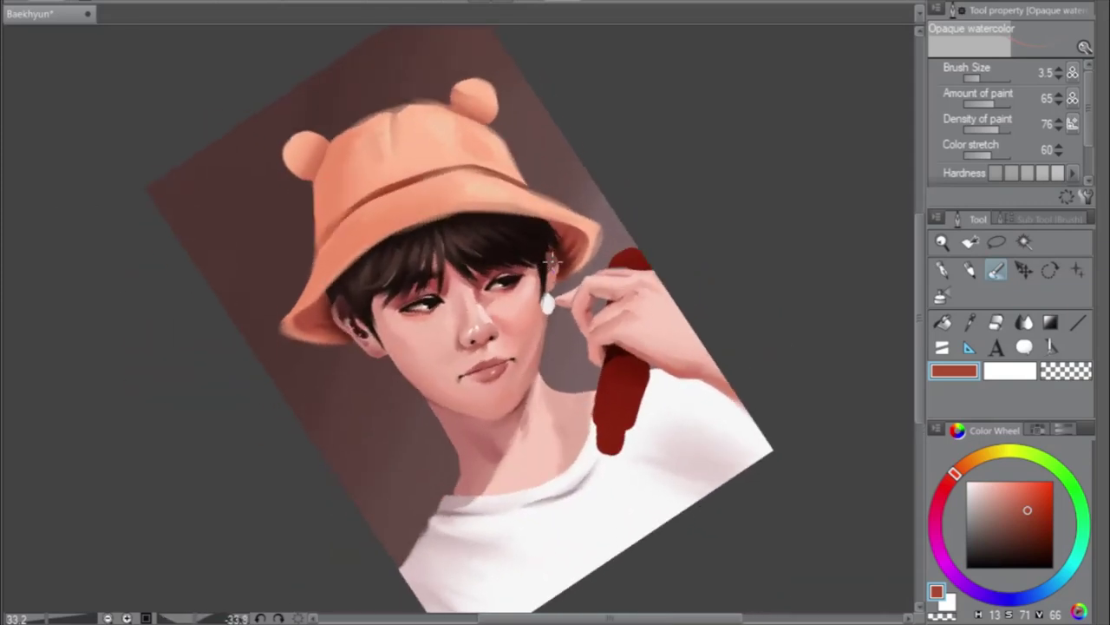
pyautogui.scroll(1, 552, 259)
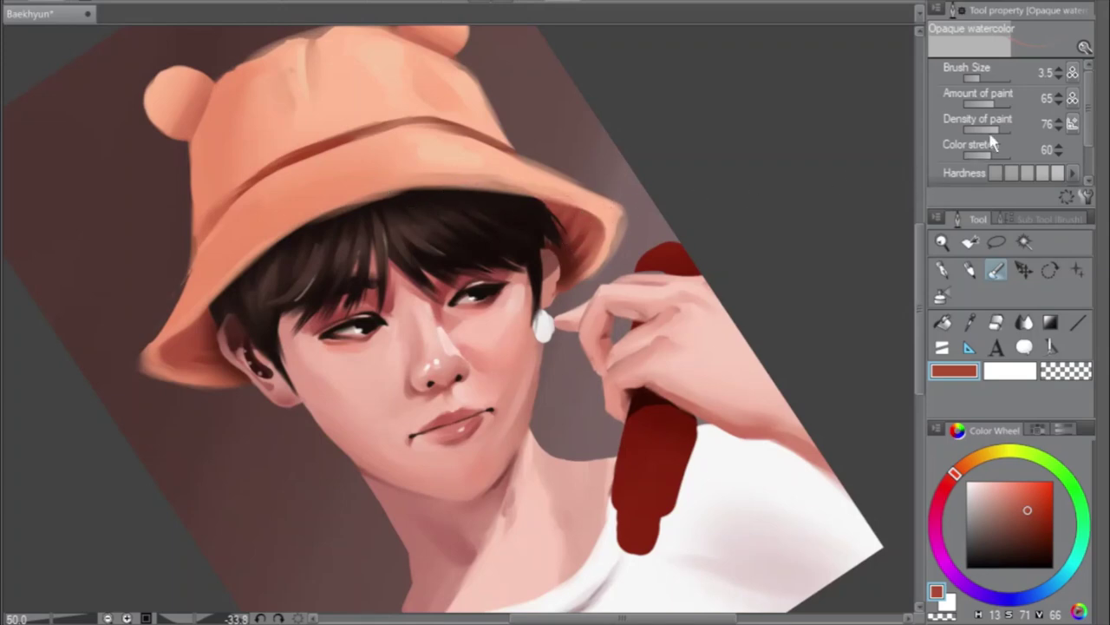
pyautogui.moveTo(982, 79); pyautogui.dragTo(992, 79)
pyautogui.moveTo(597, 213); pyautogui.dragTo(505, 191)
pyautogui.hotkey('ctrl', 'z')
pyautogui.moveTo(604, 211); pyautogui.dragTo(467, 177)
pyautogui.hotkey('ctrl', 'z')
pyautogui.moveTo(602, 210)
pyautogui.mouseDown()
pyautogui.moveTo(469, 178)
pyautogui.moveTo(366, 182)
pyautogui.mouseUp()
pyautogui.hotkey('ctrl', 'z')
pyautogui.moveTo(461, 179); pyautogui.dragTo(364, 189)
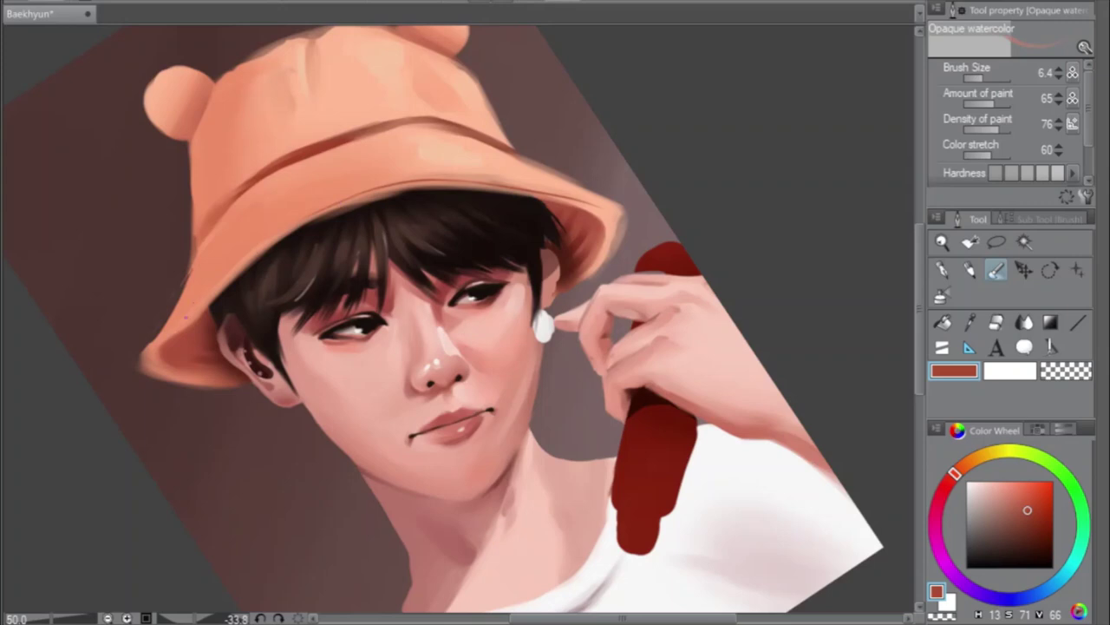
# Continue the seam line around the brim corner on the side away from the raised hand at size 6.4
pyautogui.moveTo(165, 335); pyautogui.dragTo(153, 364)
pyautogui.hotkey('ctrl', 'z')
pyautogui.moveTo(184, 321)
pyautogui.mouseDown()
pyautogui.moveTo(153, 343)
pyautogui.moveTo(151, 370)
pyautogui.mouseUp()
pyautogui.moveTo(212, 299); pyautogui.dragTo(190, 315)
pyautogui.moveTo(227, 280); pyautogui.dragTo(193, 310)
pyautogui.moveTo(255, 251); pyautogui.dragTo(217, 288)
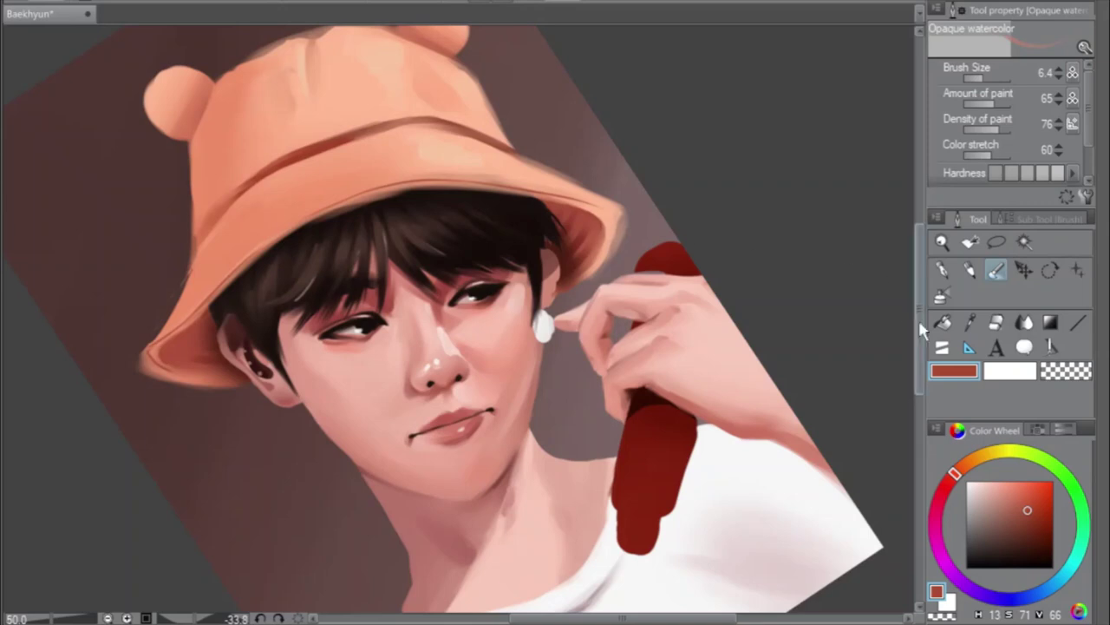
# Paint a bear face with two dot eyes and a wavy mouth on the hat crown in H 13, S 61, V 16 at size 17.2
pyautogui.scroll(2, 918, 321)
pyautogui.moveTo(1026, 509); pyautogui.dragTo(1019, 553)
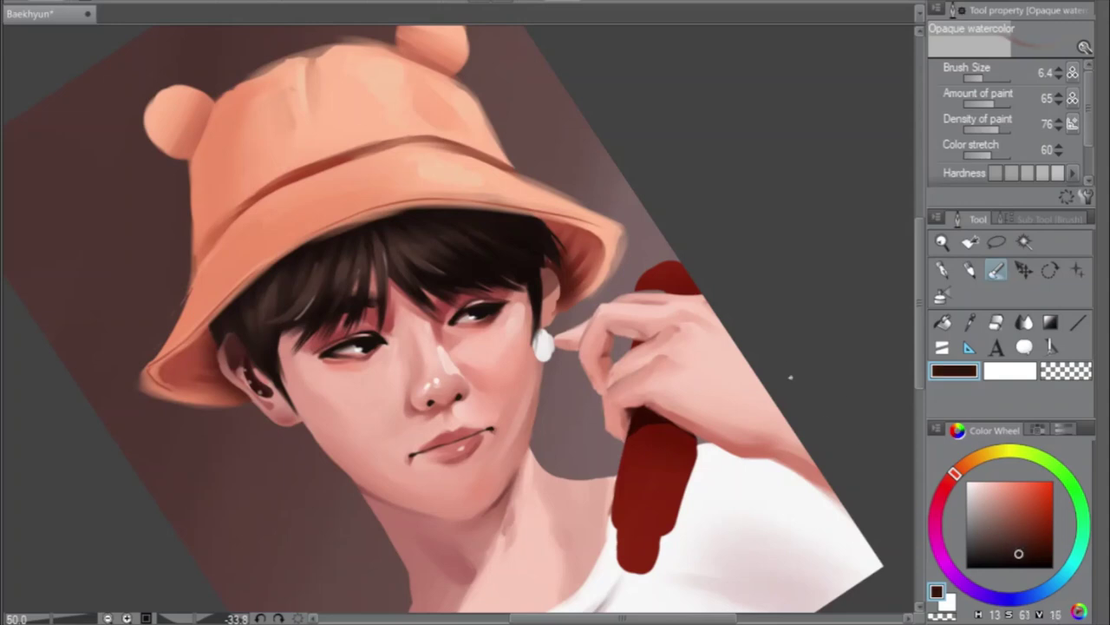
pyautogui.click(989, 79)
pyautogui.moveTo(989, 78); pyautogui.dragTo(987, 79)
pyautogui.click(327, 79)
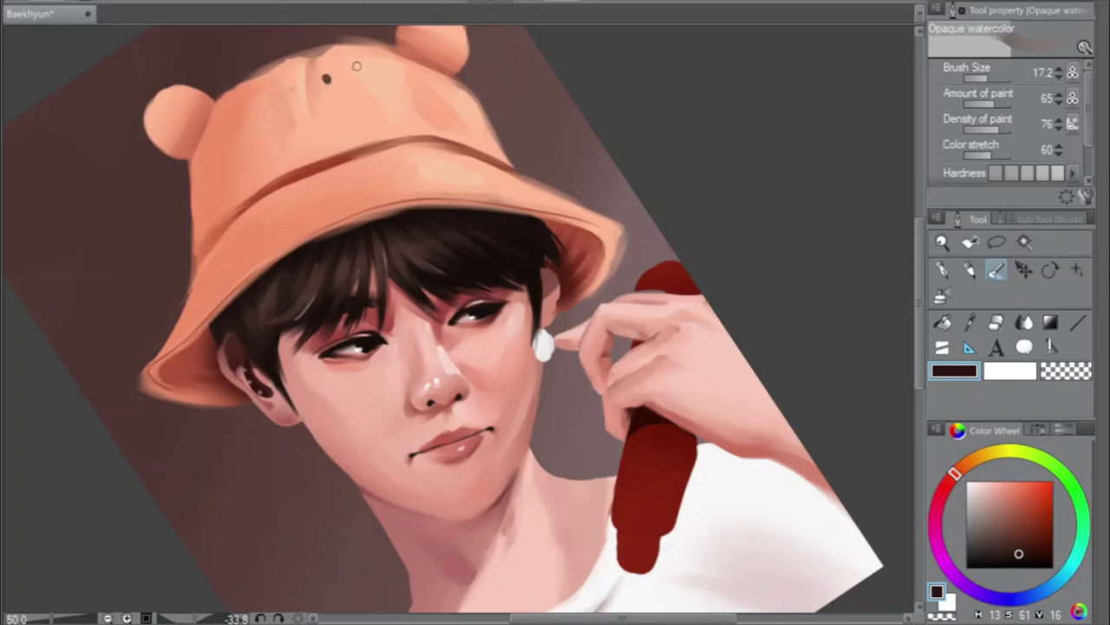
pyautogui.click(358, 68)
pyautogui.moveTo(339, 98); pyautogui.dragTo(359, 88)
pyautogui.moveTo(360, 90); pyautogui.dragTo(369, 80)
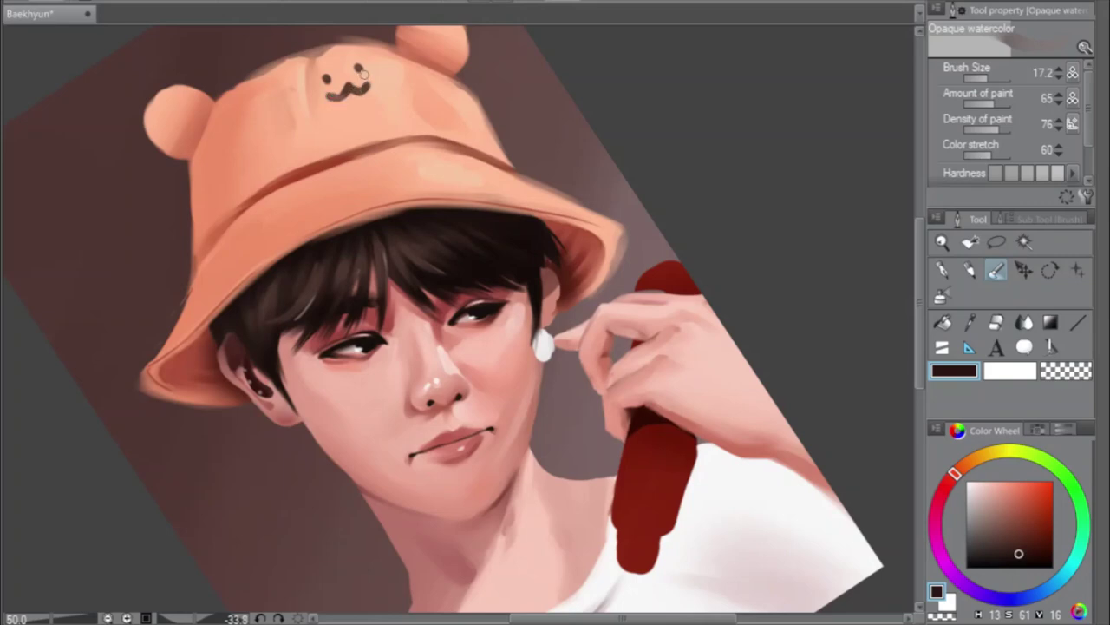
pyautogui.scroll(-1, 363, 74)
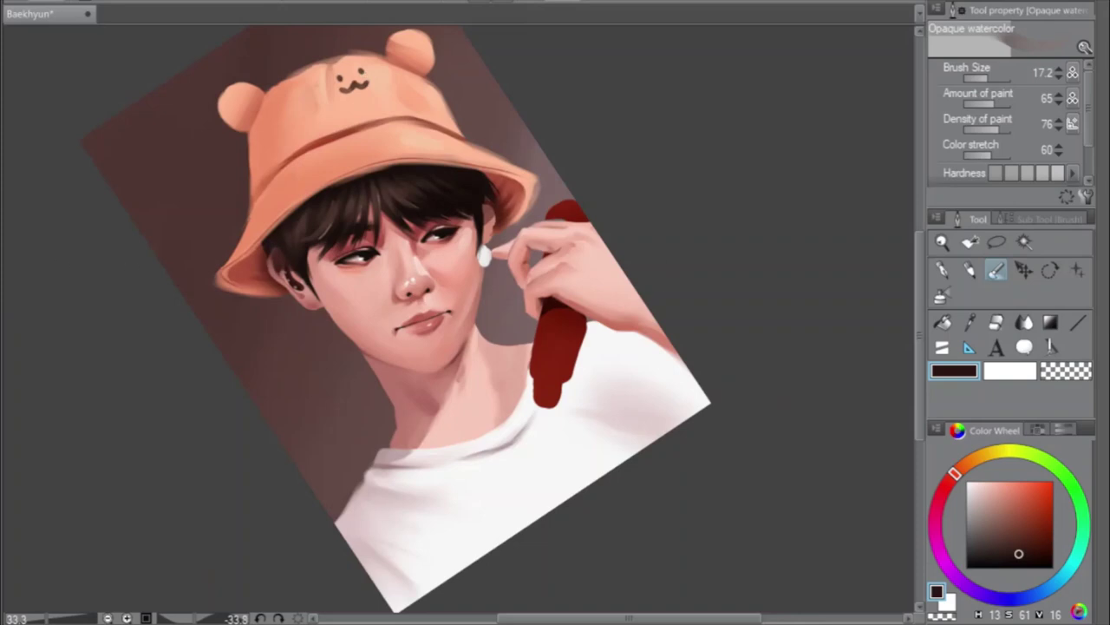
pyautogui.hotkey('ctrl', '@')
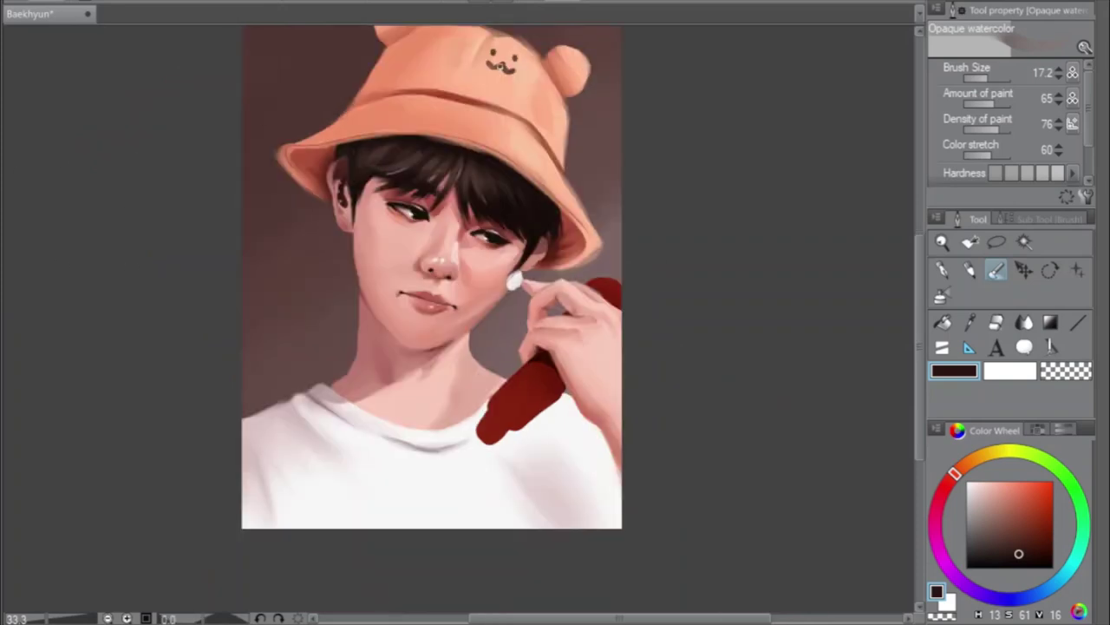
pyautogui.moveTo(488, 64)
pyautogui.mouseDown()
pyautogui.moveTo(513, 66)
pyautogui.moveTo(499, 68)
pyautogui.mouseUp()
pyautogui.scroll(2, 919, 307)
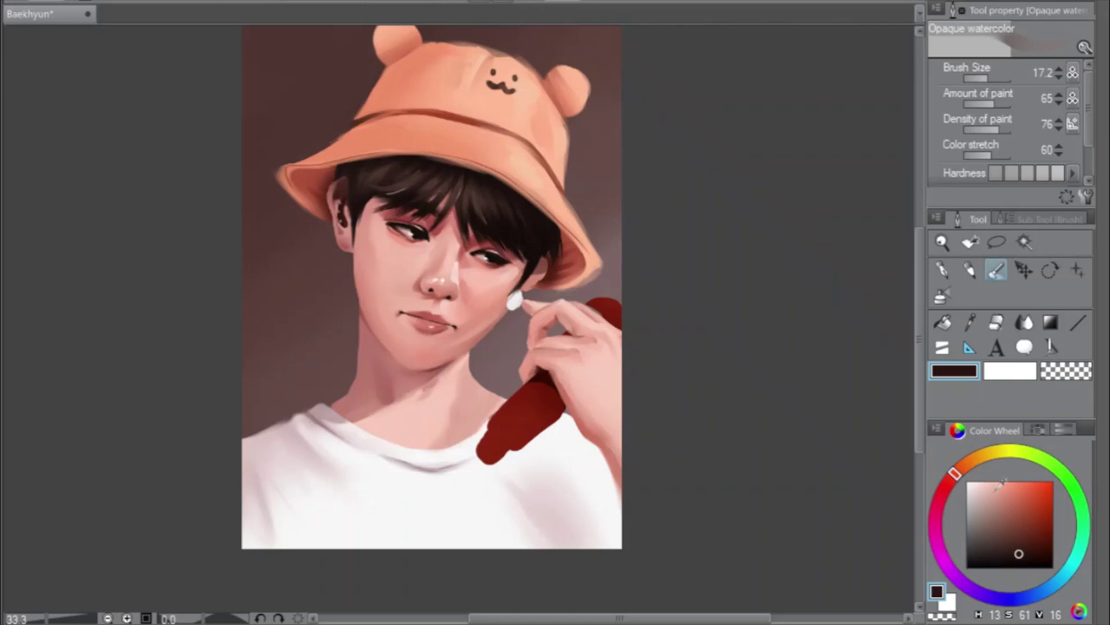
# Shade the forehead and eye area beneath the hair with the Soft airbrush at size 410.1 in H 13, S 35, V 49
pyautogui.moveTo(1021, 546); pyautogui.dragTo(1014, 511)
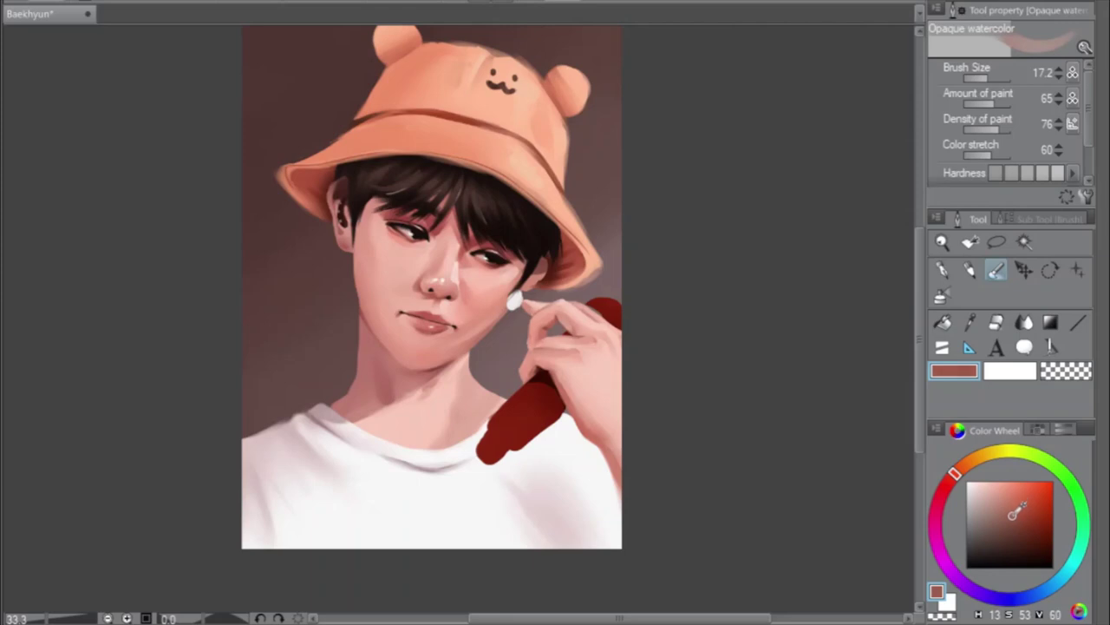
pyautogui.click(943, 297)
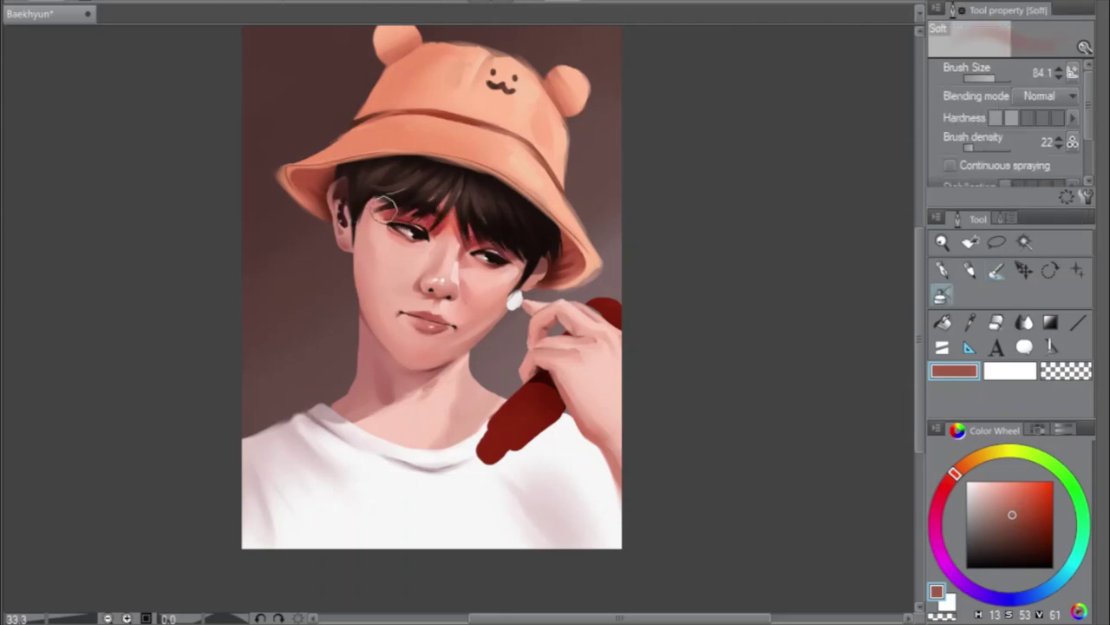
pyautogui.hotkey('ctrl', 'z')
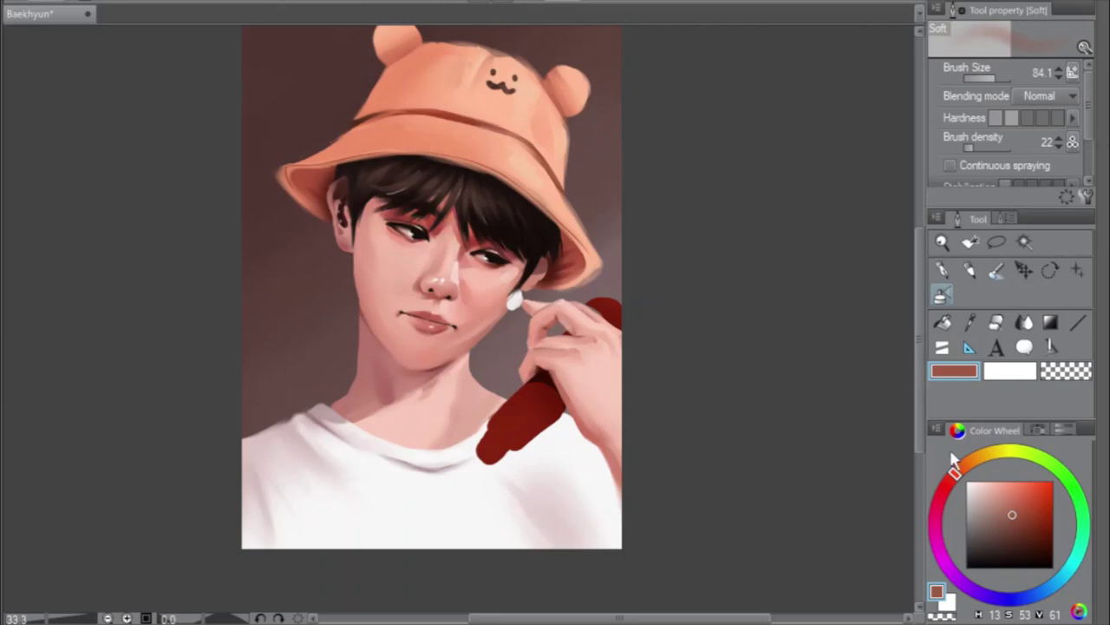
pyautogui.click(1002, 522)
pyautogui.click(996, 525)
pyautogui.moveTo(461, 319); pyautogui.dragTo(521, 318)
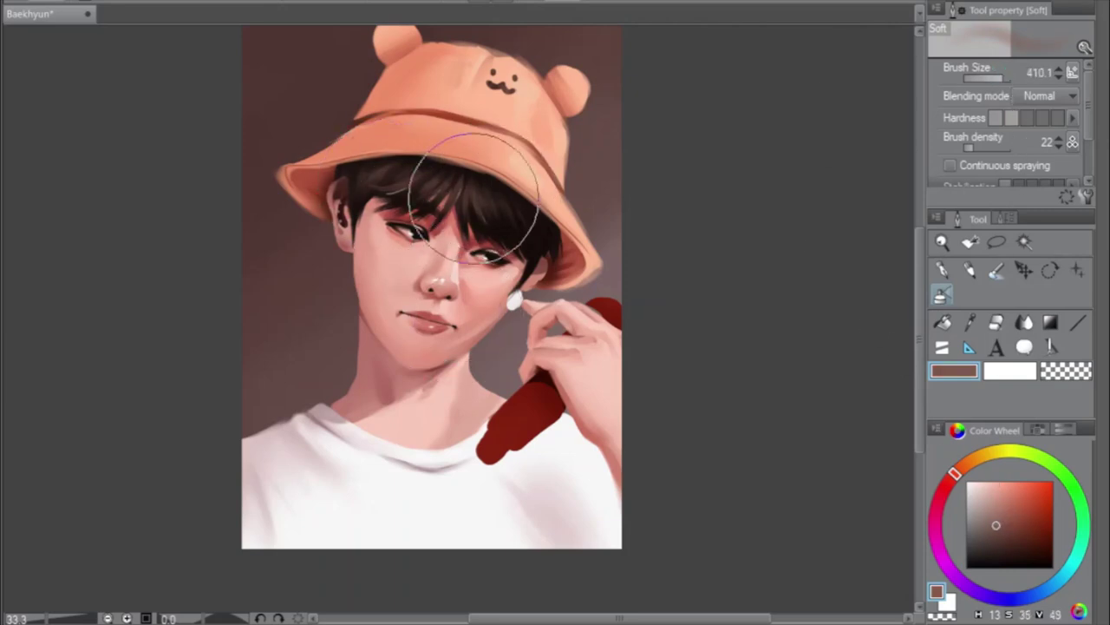
pyautogui.moveTo(474, 198)
pyautogui.mouseDown()
pyautogui.moveTo(382, 208)
pyautogui.moveTo(516, 219)
pyautogui.moveTo(390, 205)
pyautogui.moveTo(534, 234)
pyautogui.mouseUp()
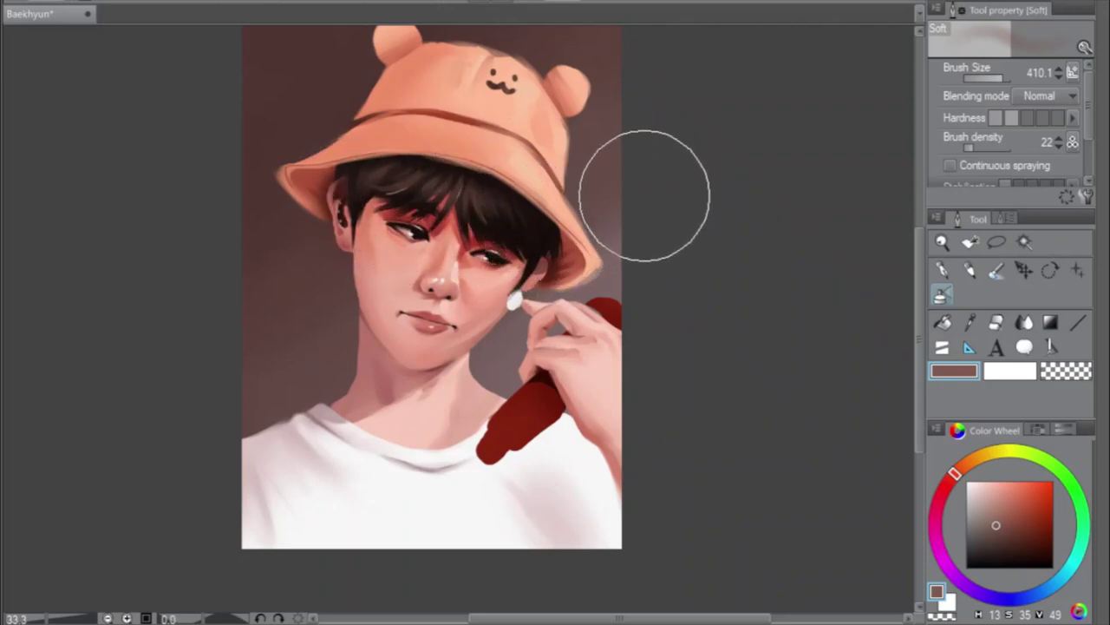
# Undo the last Soft airbrush shading over the forehead and eyes, and check the portrait in a mirrored view
pyautogui.hotkey('ctrl', 'z')
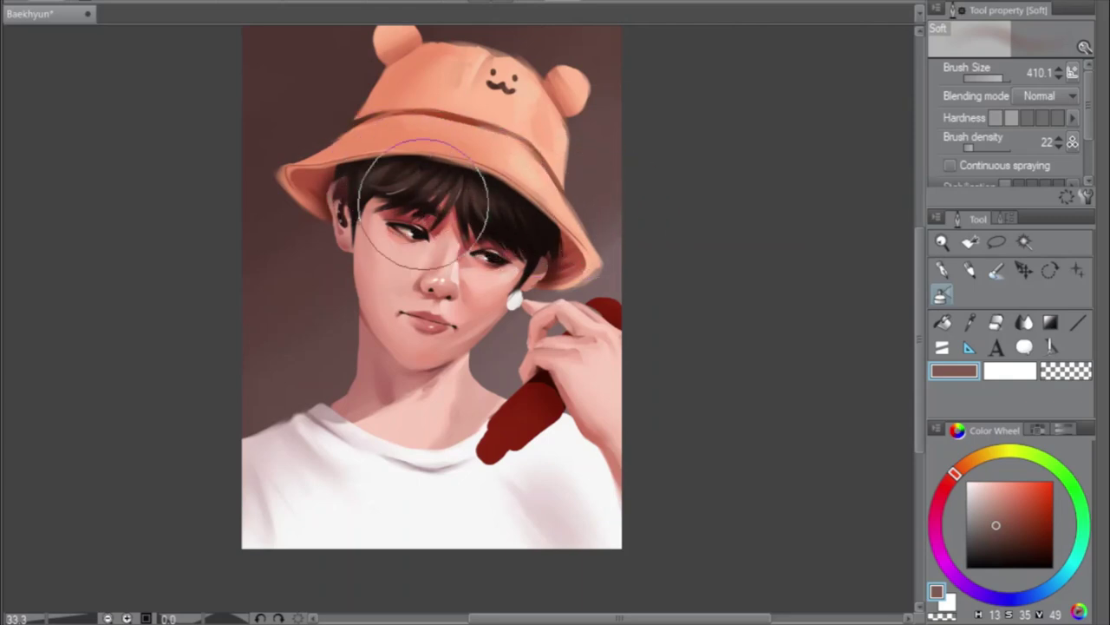
pyautogui.press('h')
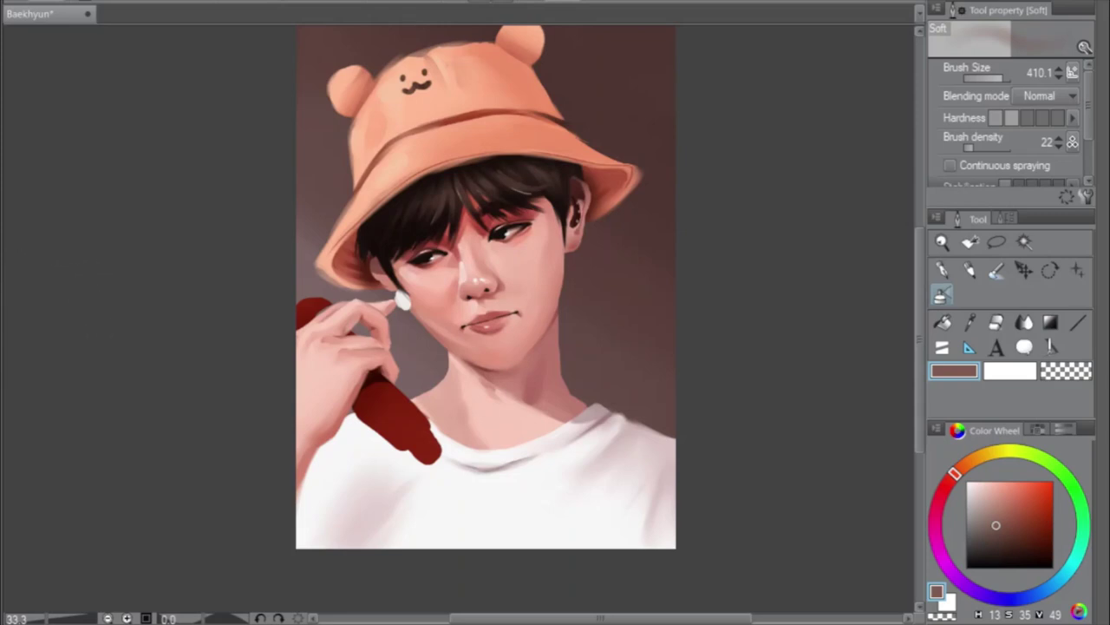
pyautogui.press('h')
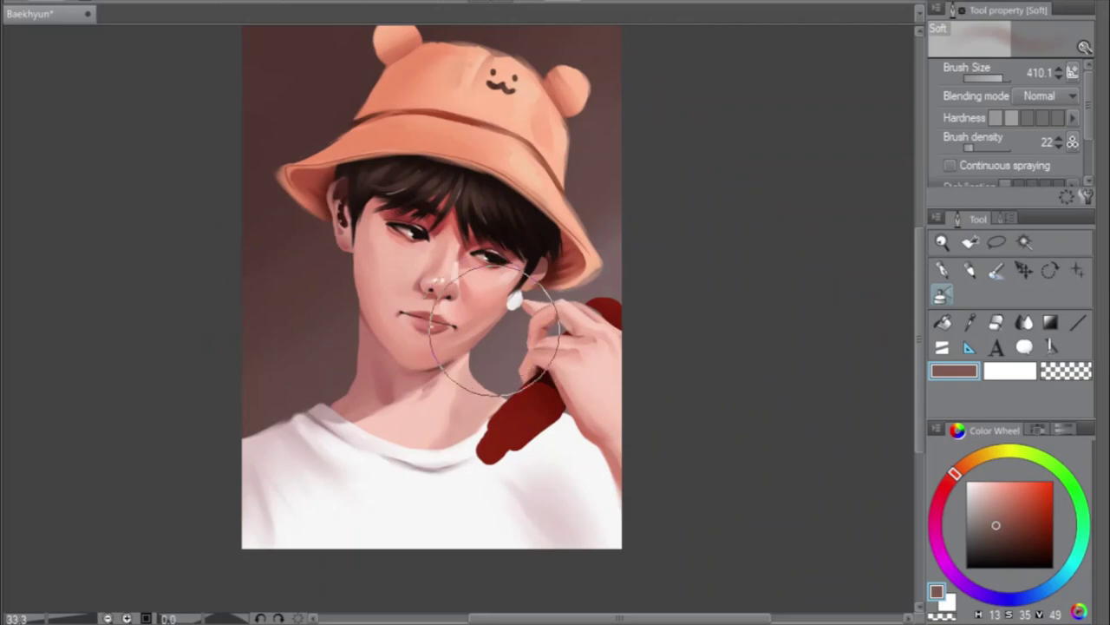
# Touch up the shading around the nose with the Opaque watercolor brush at size 9.5 in H 8, S 56, V 67
pyautogui.scroll(3, 515, 367)
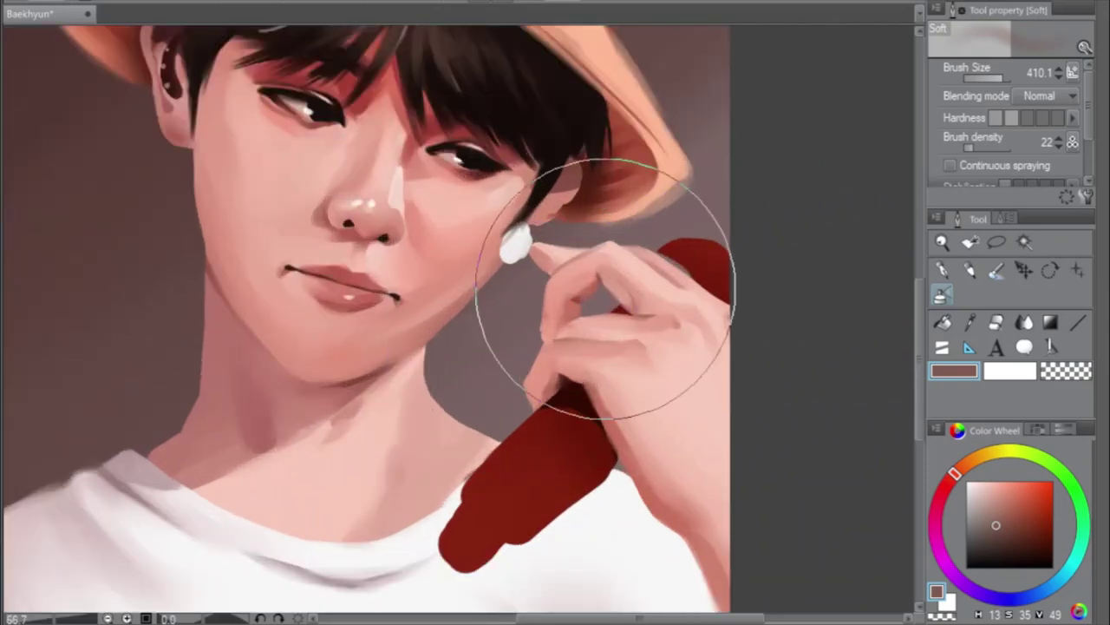
pyautogui.click(997, 271)
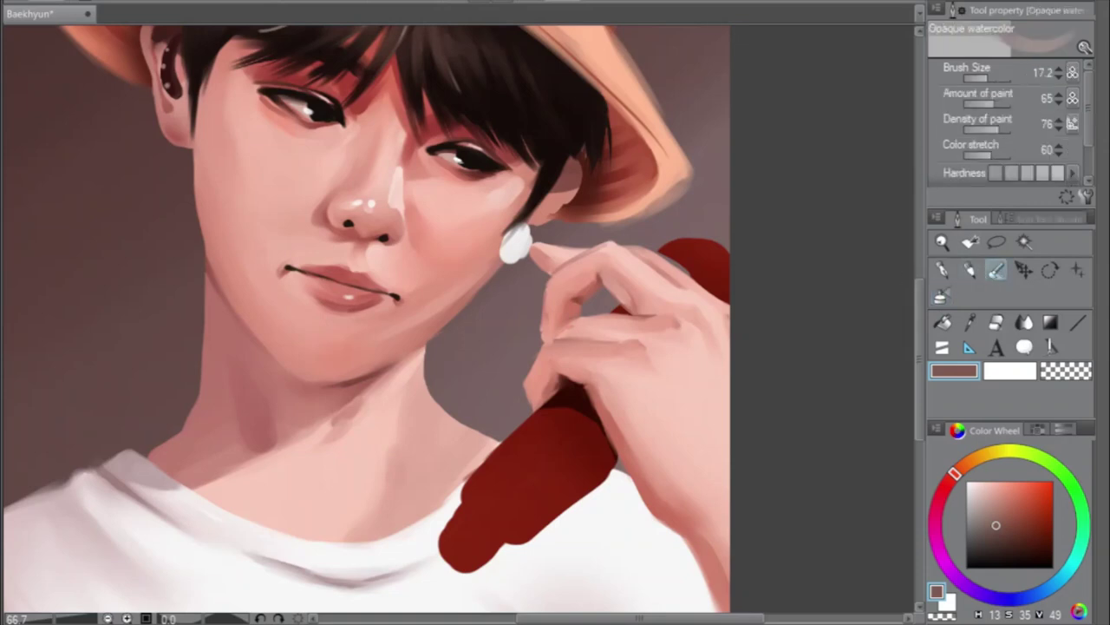
pyautogui.keyDown('alt'); pyautogui.click(359, 242); pyautogui.keyUp('alt')
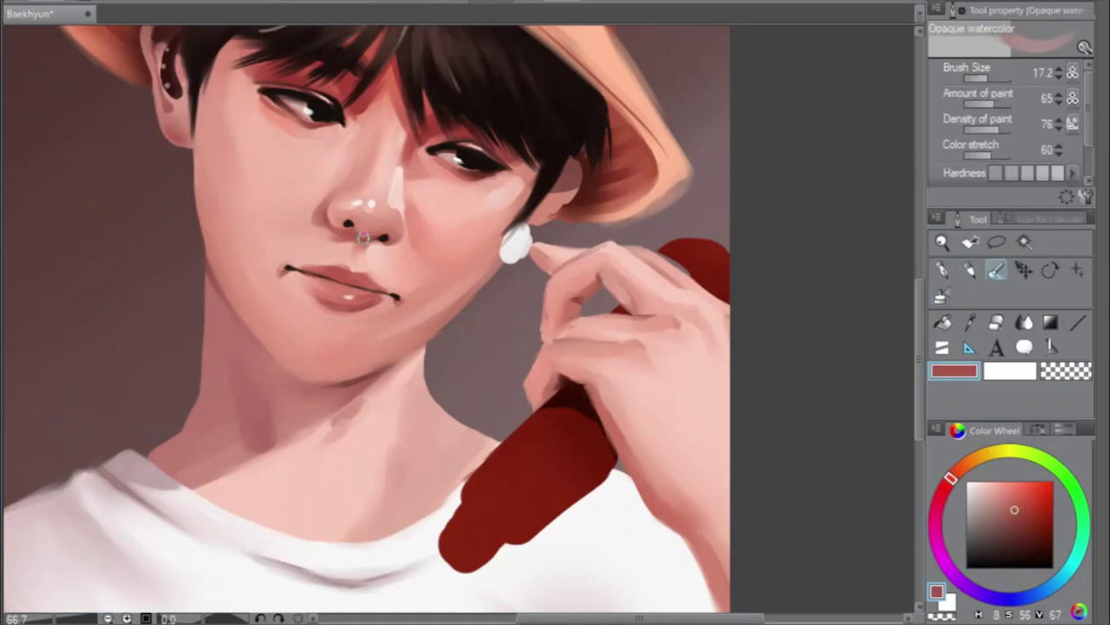
pyautogui.click(985, 78)
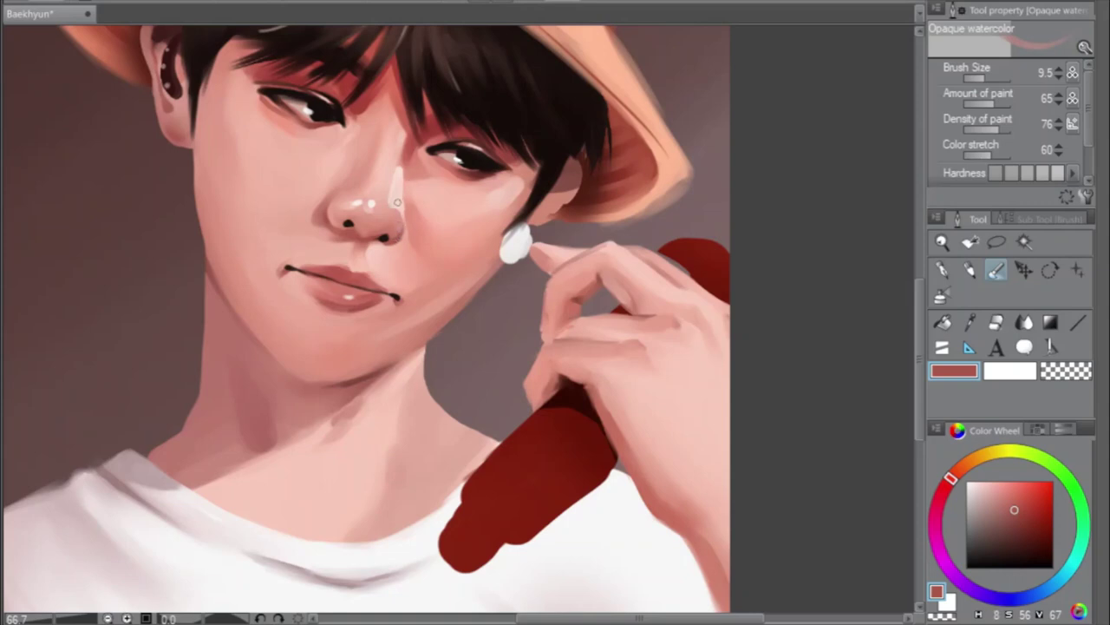
# Refine the light areas beside the nose in H 13, S 19, V 96, clean up with the Hard eraser at size 23.4, and mirror the view
pyautogui.keyDown('alt'); pyautogui.click(396, 201); pyautogui.keyUp('alt')
pyautogui.keyDown('alt'); pyautogui.click(393, 196); pyautogui.keyUp('alt')
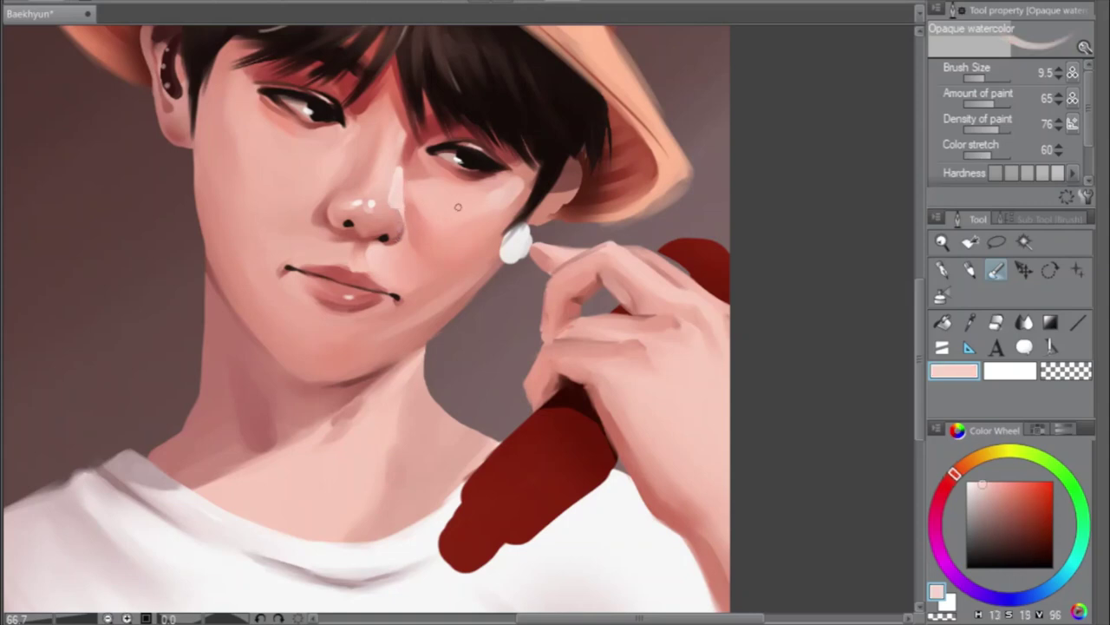
pyautogui.moveTo(992, 78); pyautogui.dragTo(983, 83)
pyautogui.click(996, 322)
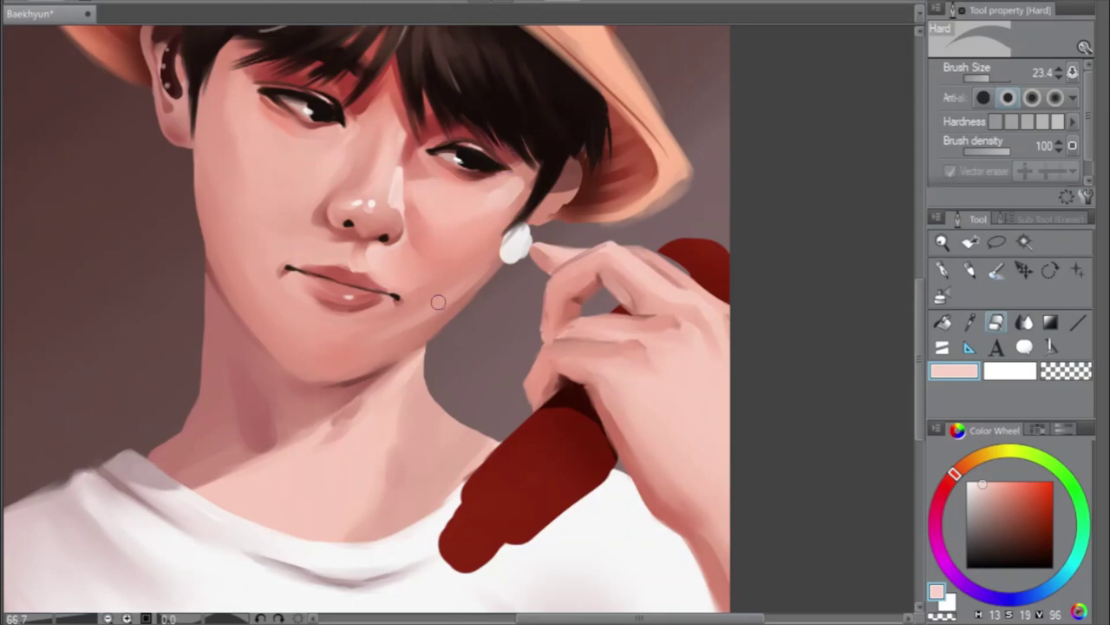
pyautogui.press('h')
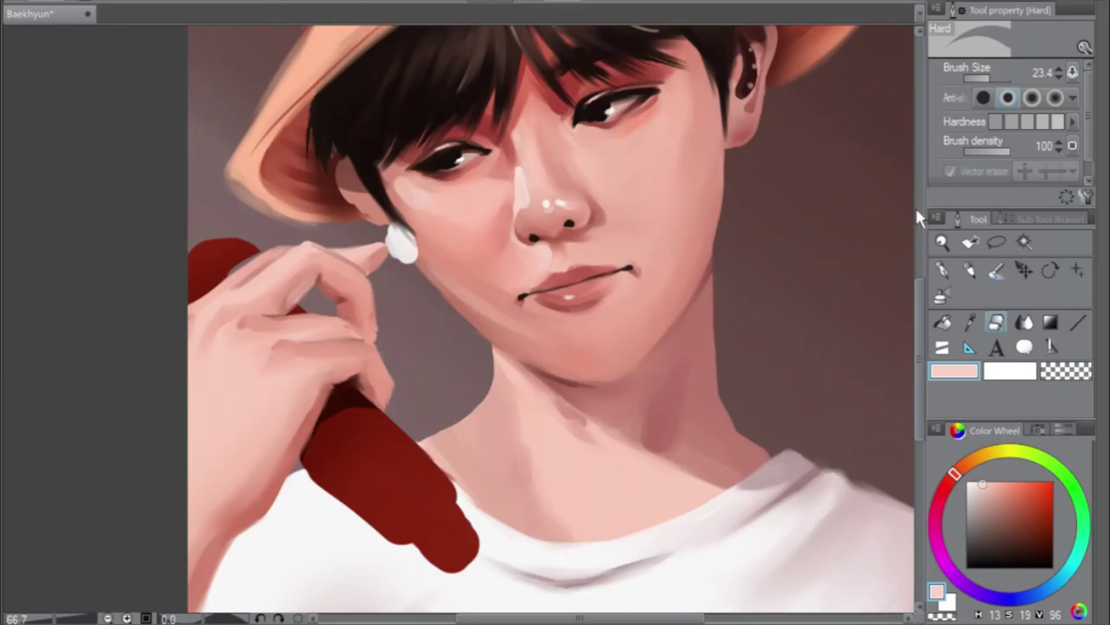
# Shade under the chin and along the jaw with opaque watercolor in a sampled dark red, using brush sizes 9.5, 25.6 and 11.6
pyautogui.click(995, 273)
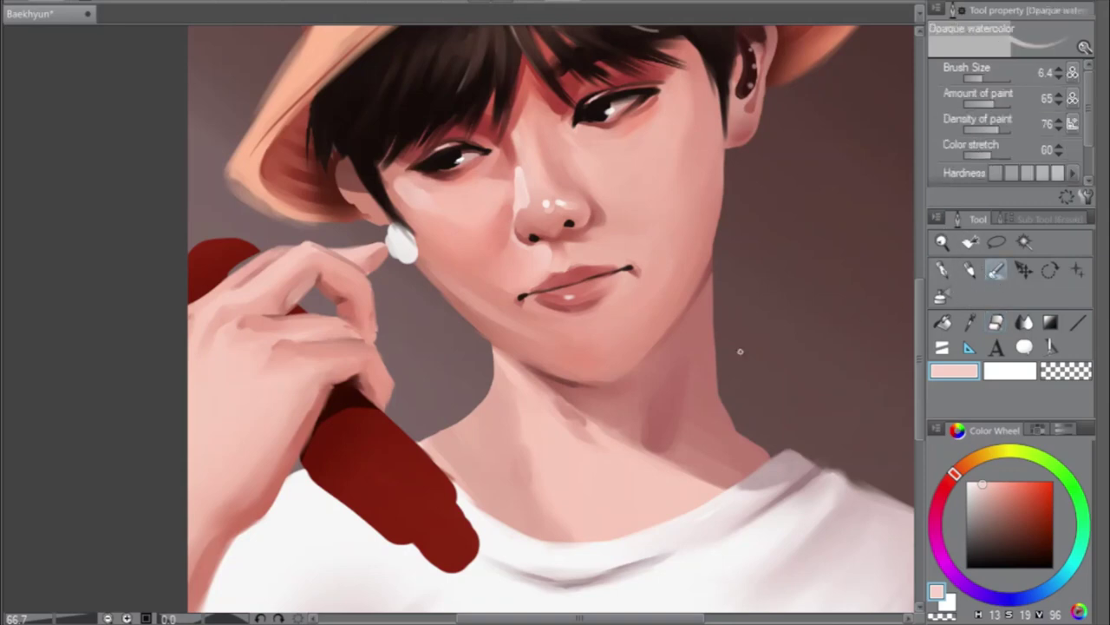
pyautogui.keyDown('alt'); pyautogui.click(562, 372); pyautogui.keyUp('alt')
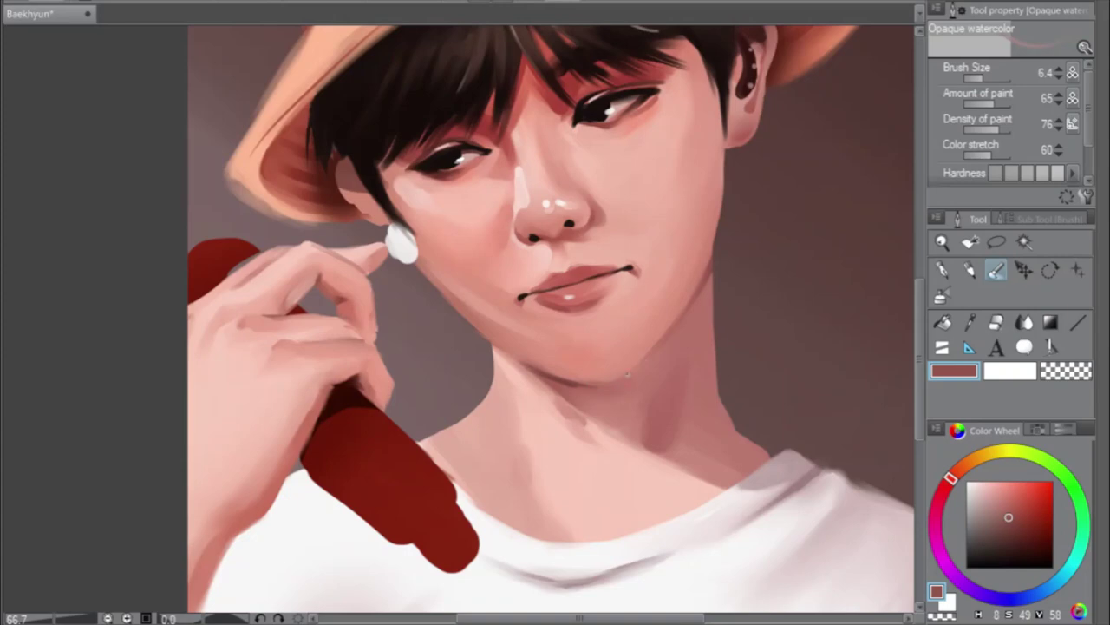
pyautogui.moveTo(983, 78); pyautogui.dragTo(994, 79)
pyautogui.press('h')
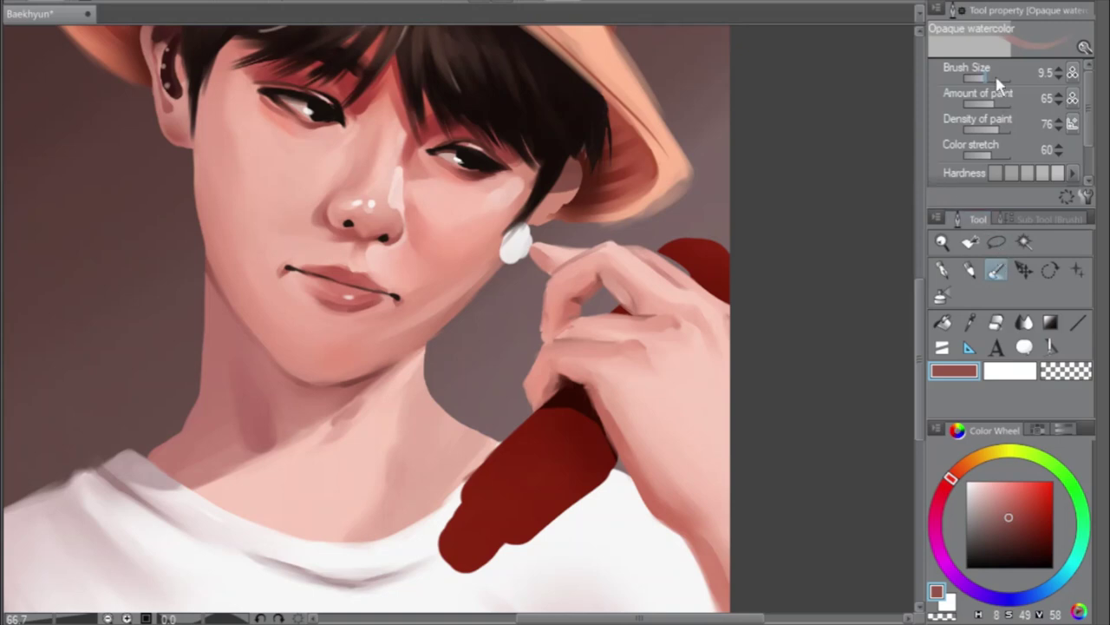
pyautogui.moveTo(984, 78); pyautogui.dragTo(995, 86)
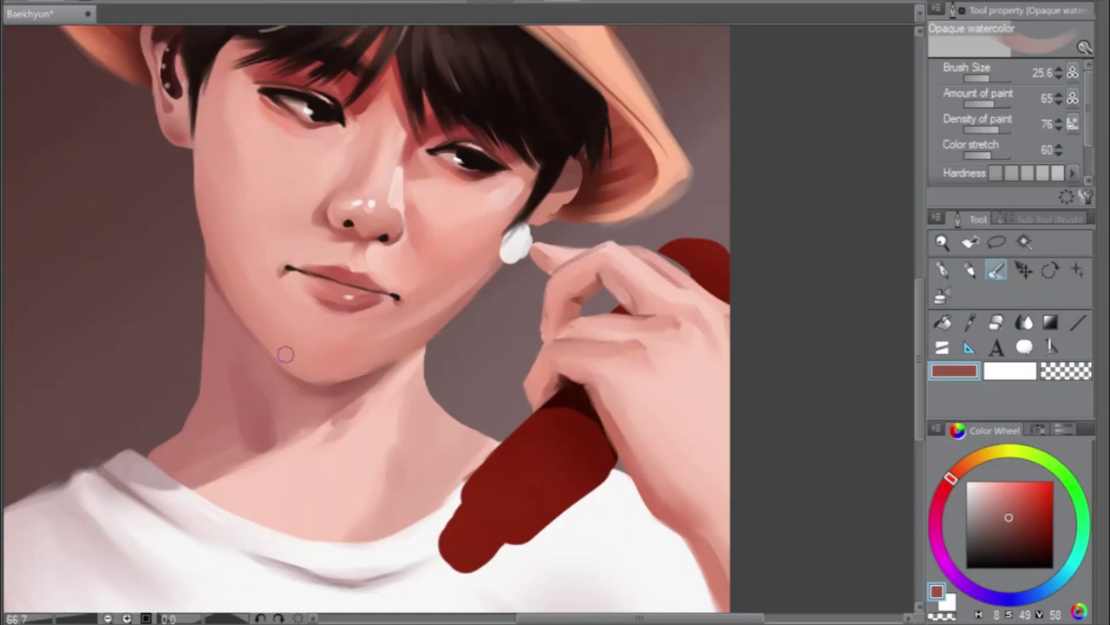
pyautogui.scroll(-1, 286, 357)
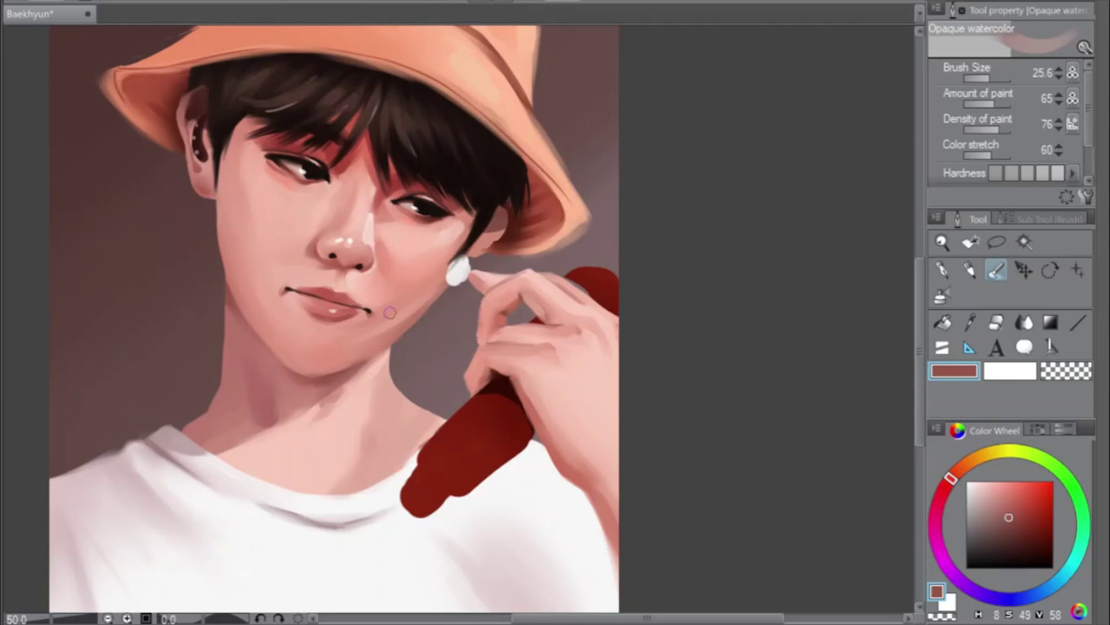
pyautogui.moveTo(998, 80); pyautogui.dragTo(987, 82)
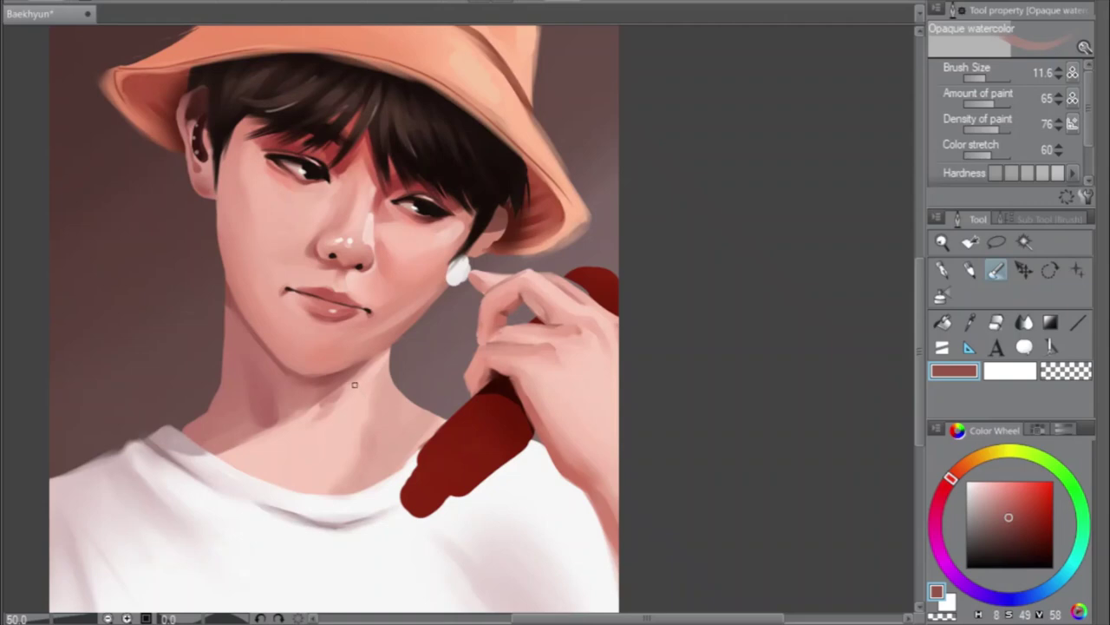
# Deepen the shadowed side of the face in darkened salmon, using Soft airbrush at 84.1 and opaque watercolor at 69.0, and save the drawing
pyautogui.keyDown('alt'); pyautogui.click(246, 290); pyautogui.keyUp('alt')
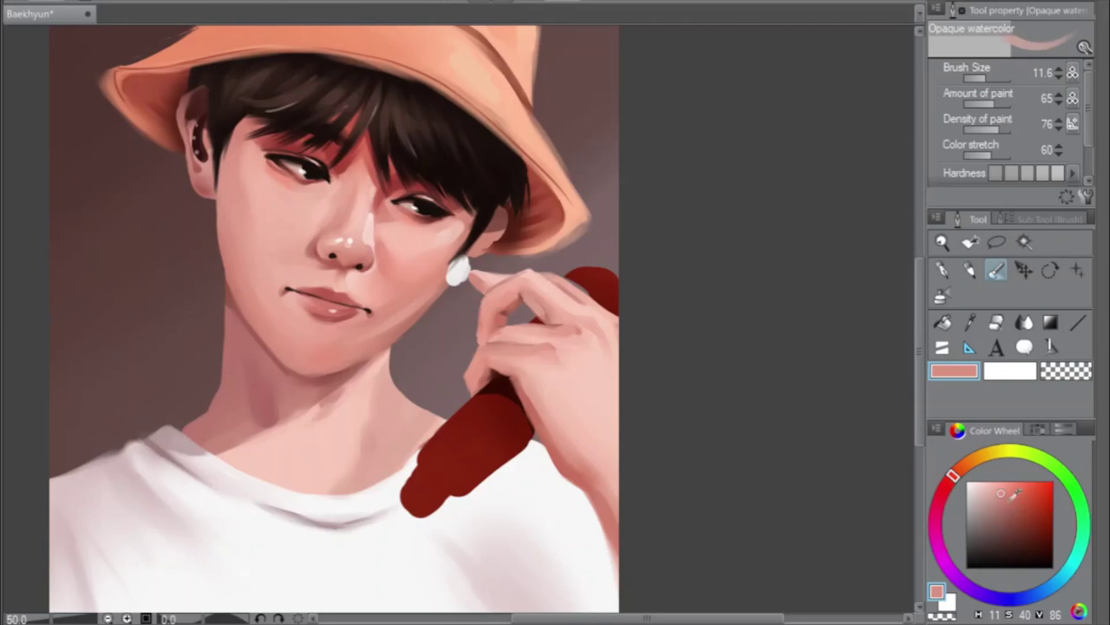
pyautogui.moveTo(1005, 492); pyautogui.dragTo(1005, 503)
pyautogui.click(942, 295)
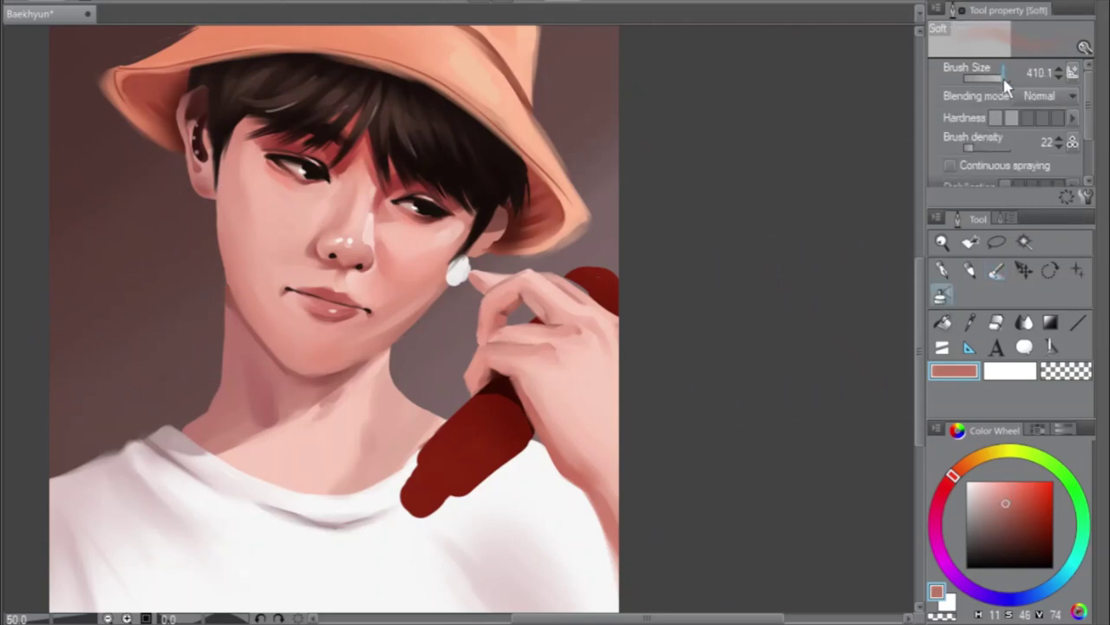
pyautogui.moveTo(1005, 84); pyautogui.dragTo(994, 84)
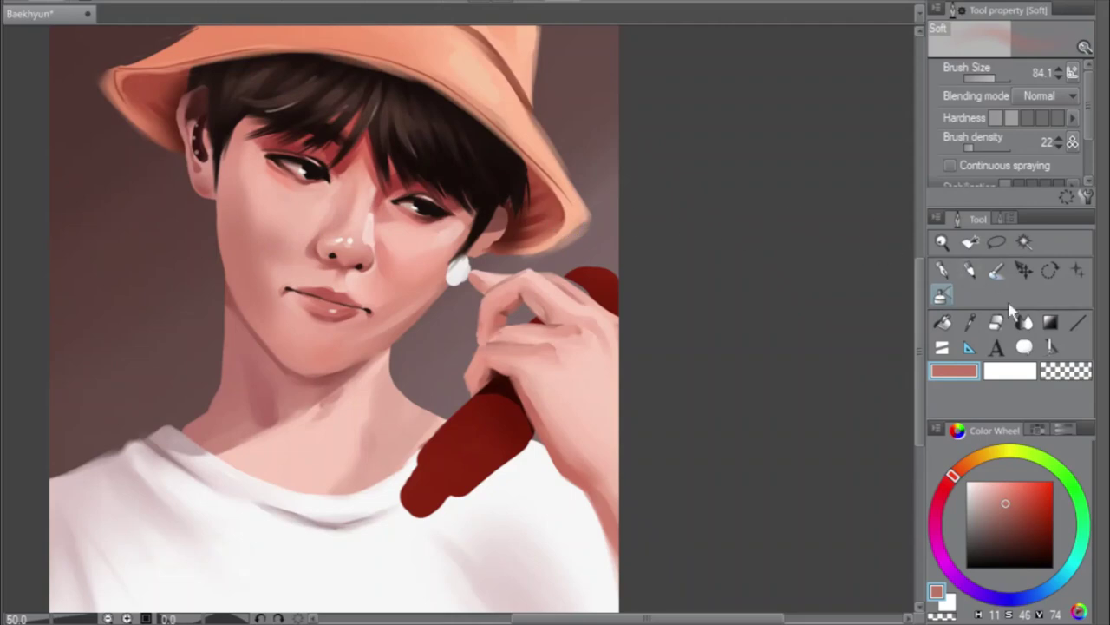
pyautogui.click(1001, 270)
pyautogui.moveTo(994, 85); pyautogui.dragTo(999, 79)
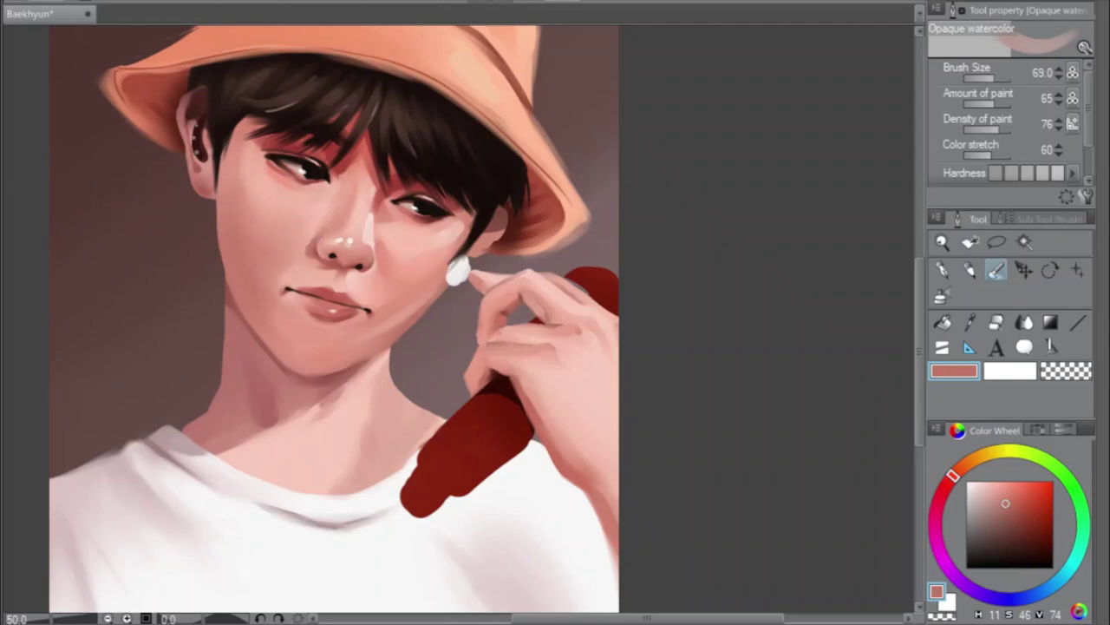
pyautogui.hotkey('ctrl', 'shift', 'h')
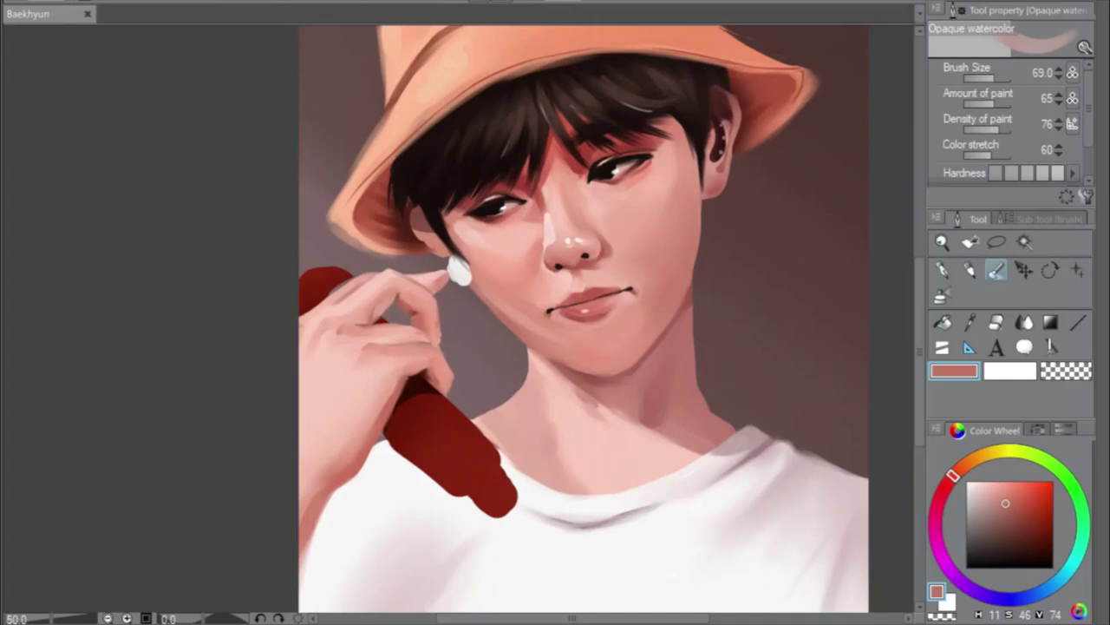
# Refine the skin below the lower lip with 17.2-size opaque watercolor in a light salmon sampled beside the mouth
pyautogui.hotkey('ctrl', '0')
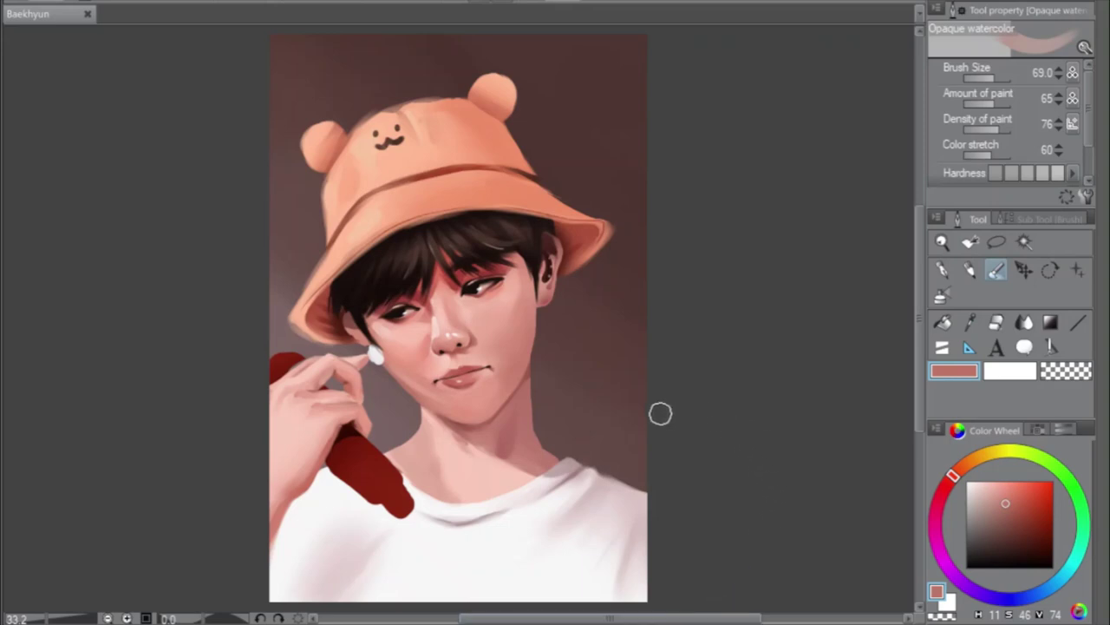
pyautogui.scroll(-3, 922, 364)
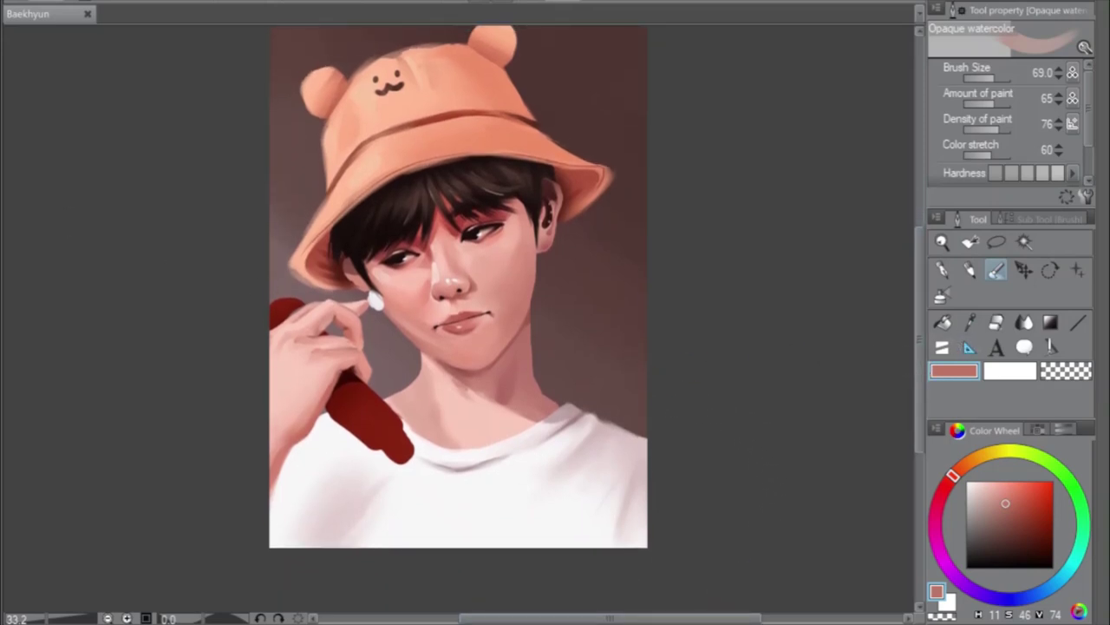
pyautogui.press('h')
pyautogui.scroll(2, 922, 322)
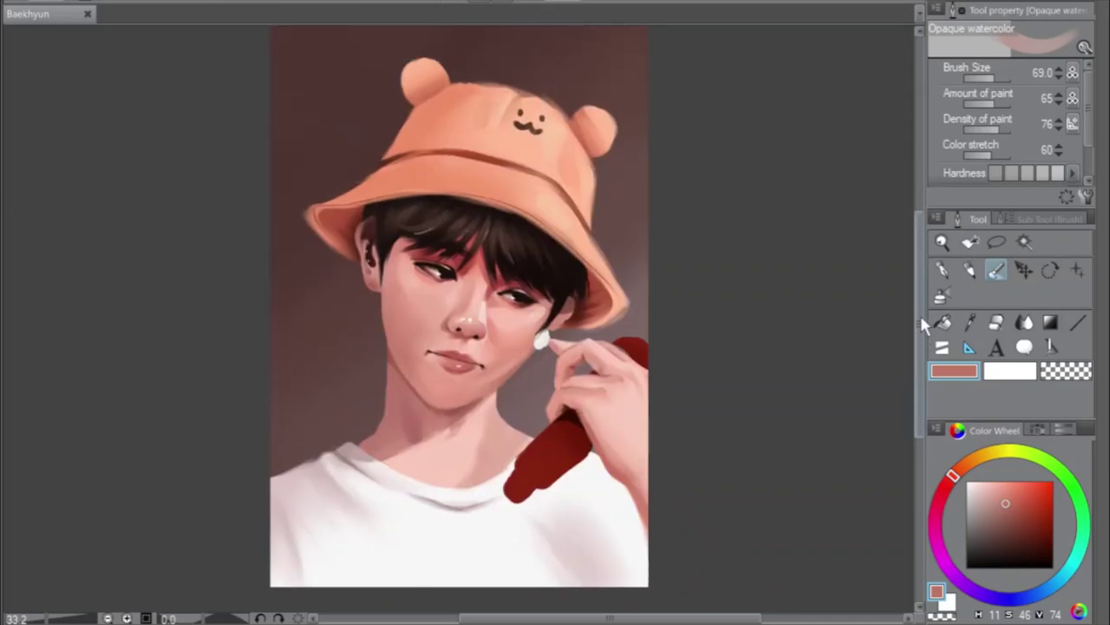
pyautogui.scroll(1, 922, 323)
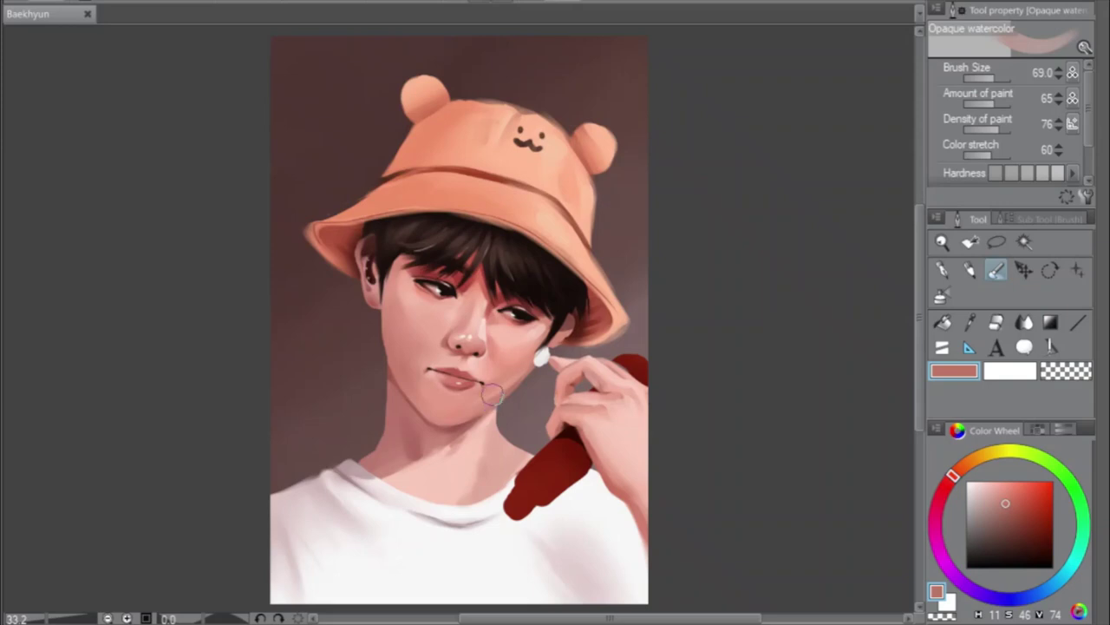
pyautogui.scroll(1, 455, 409)
pyautogui.scroll(2, 454, 409)
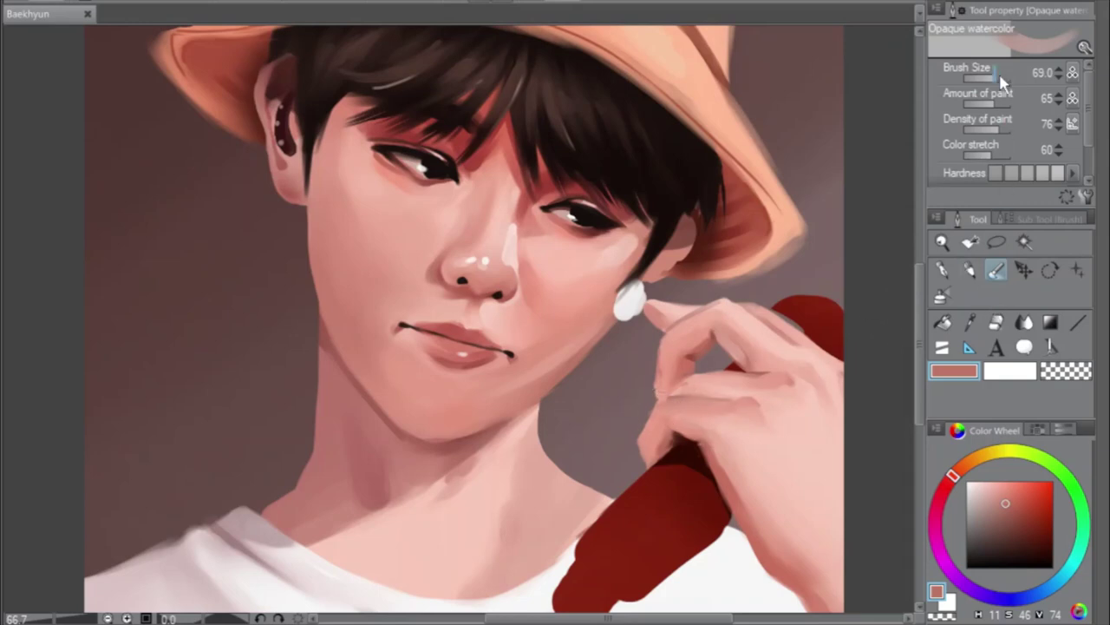
pyautogui.moveTo(1000, 76); pyautogui.dragTo(988, 85)
pyautogui.keyDown('alt'); pyautogui.click(482, 374); pyautogui.keyUp('alt')
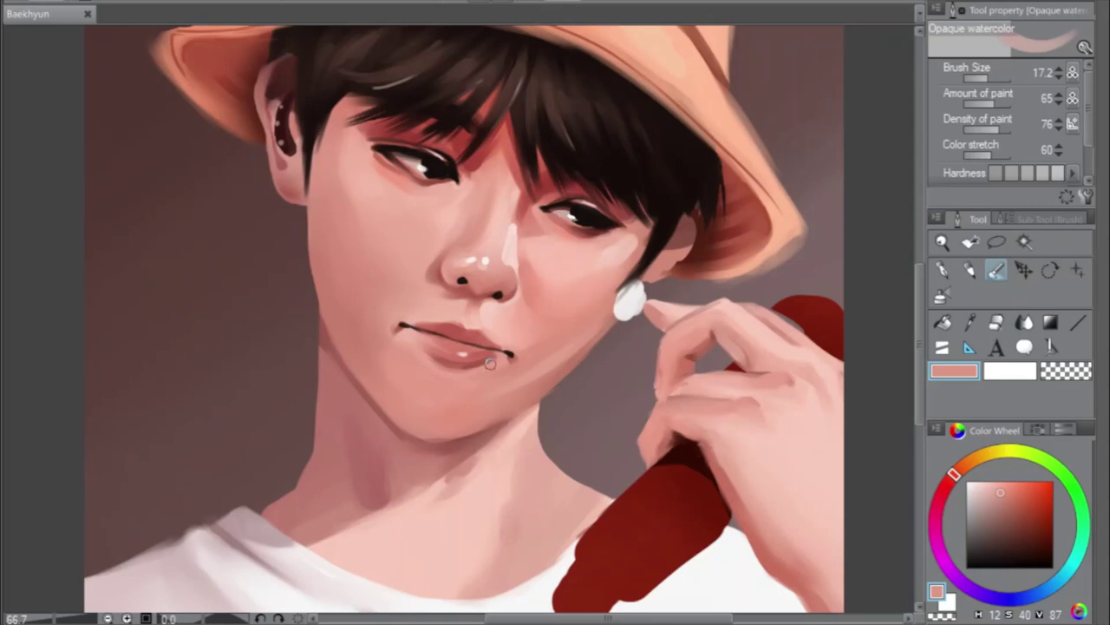
pyautogui.moveTo(492, 362); pyautogui.dragTo(490, 366)
# Blend the shadow inside the hat brim on the hand side using a dark red sampled from the brim
pyautogui.press('h')
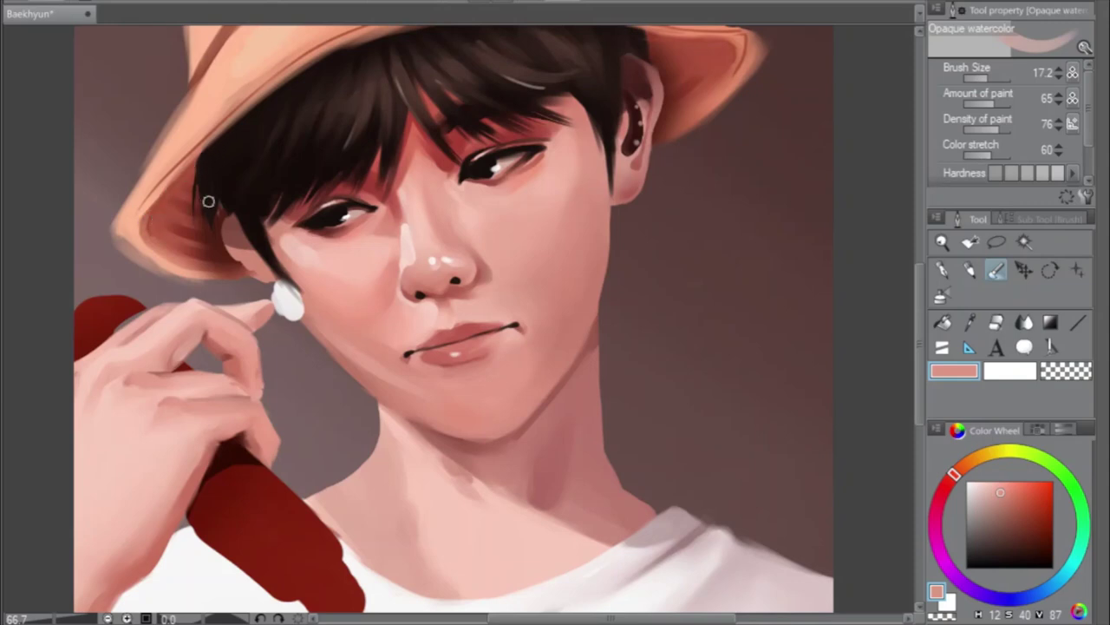
pyautogui.keyDown('alt'); pyautogui.click(163, 205); pyautogui.keyUp('alt')
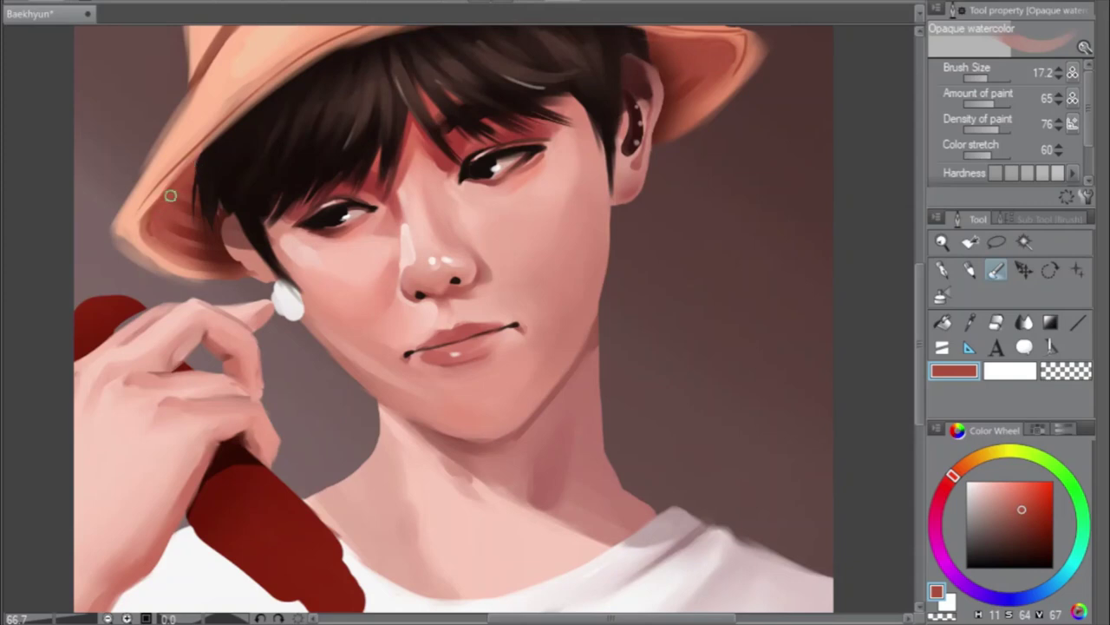
pyautogui.hotkey('ctrl', '-')
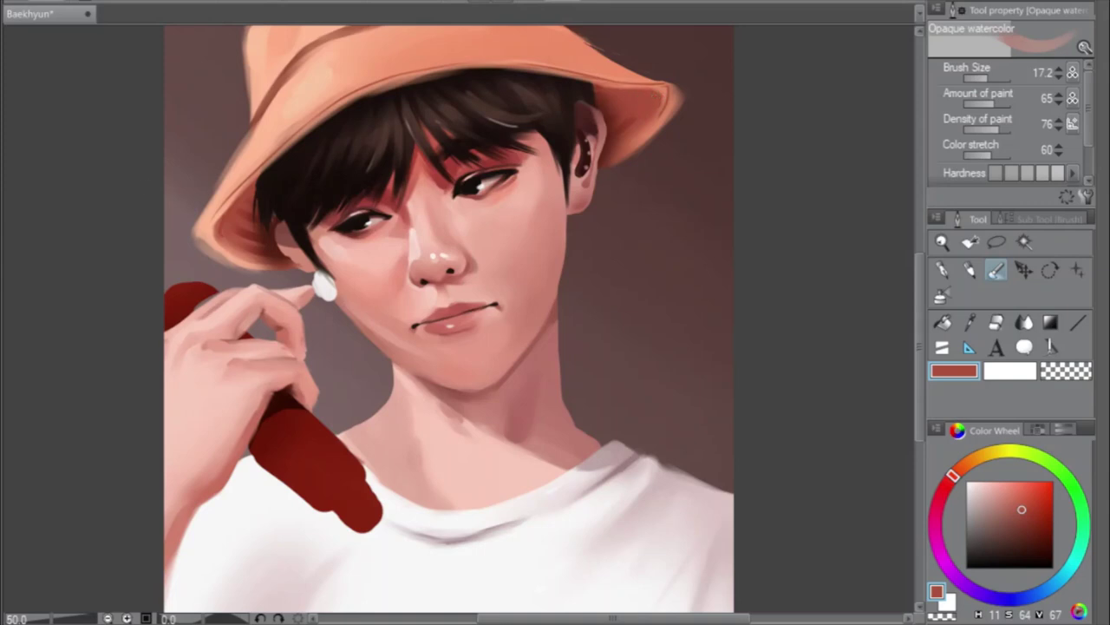
pyautogui.press('h')
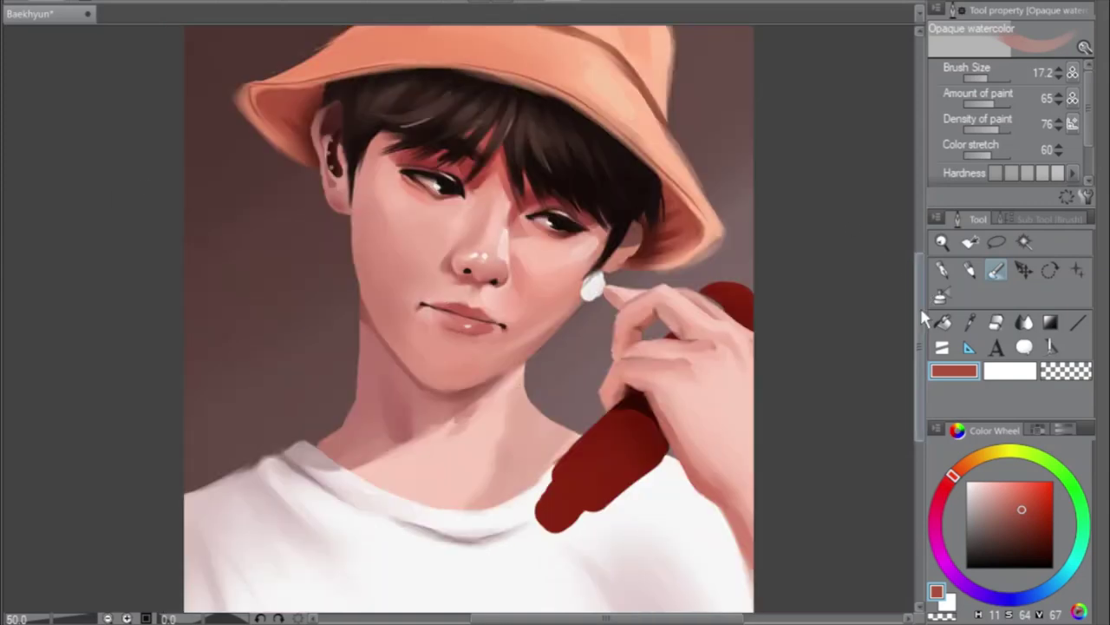
# Paint the brim's lower edge near the pierced ear in sampled orange and its inner shadow in sampled brownish red
pyautogui.scroll(3, 920, 307)
pyautogui.scroll(-1, 928, 292)
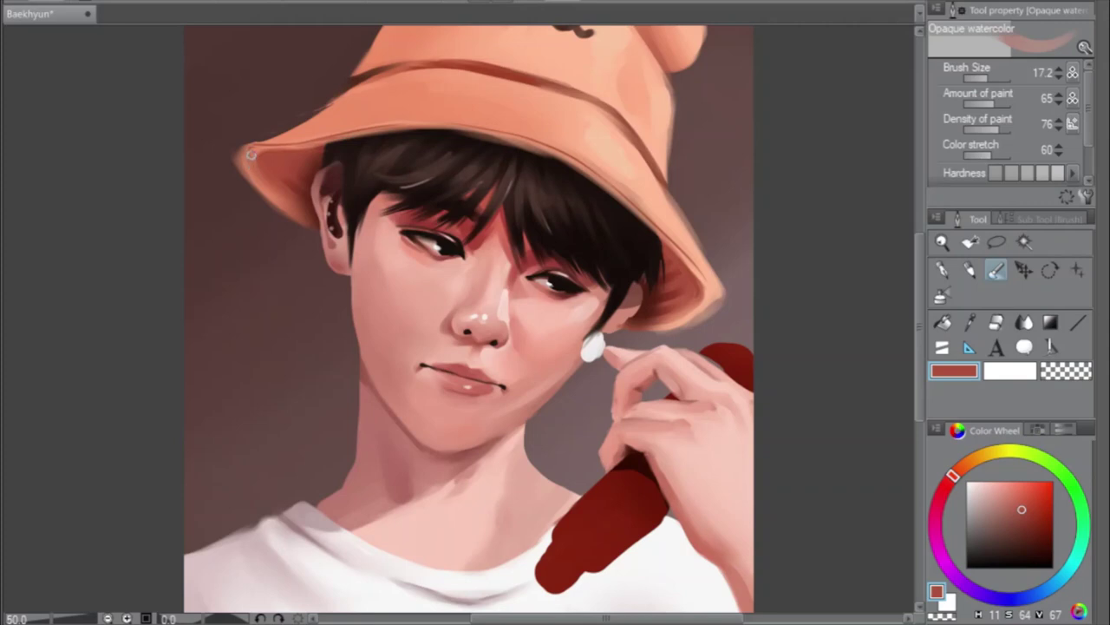
pyautogui.keyDown('alt'); pyautogui.click(304, 133); pyautogui.keyUp('alt')
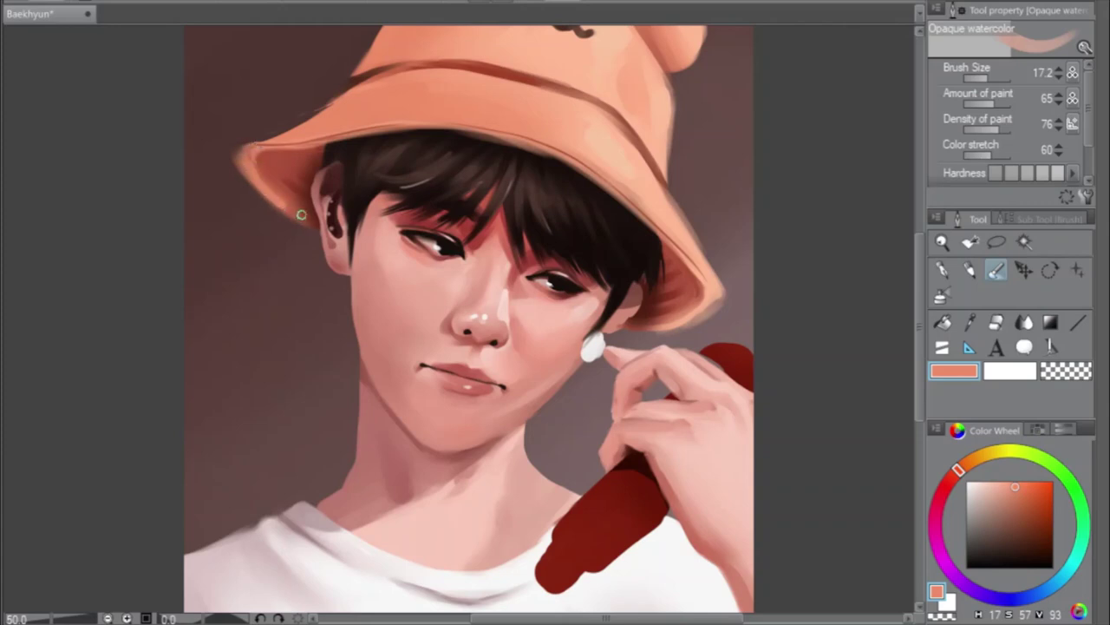
pyautogui.moveTo(264, 196); pyautogui.dragTo(314, 227)
pyautogui.keyDown('alt'); pyautogui.click(308, 213); pyautogui.keyUp('alt')
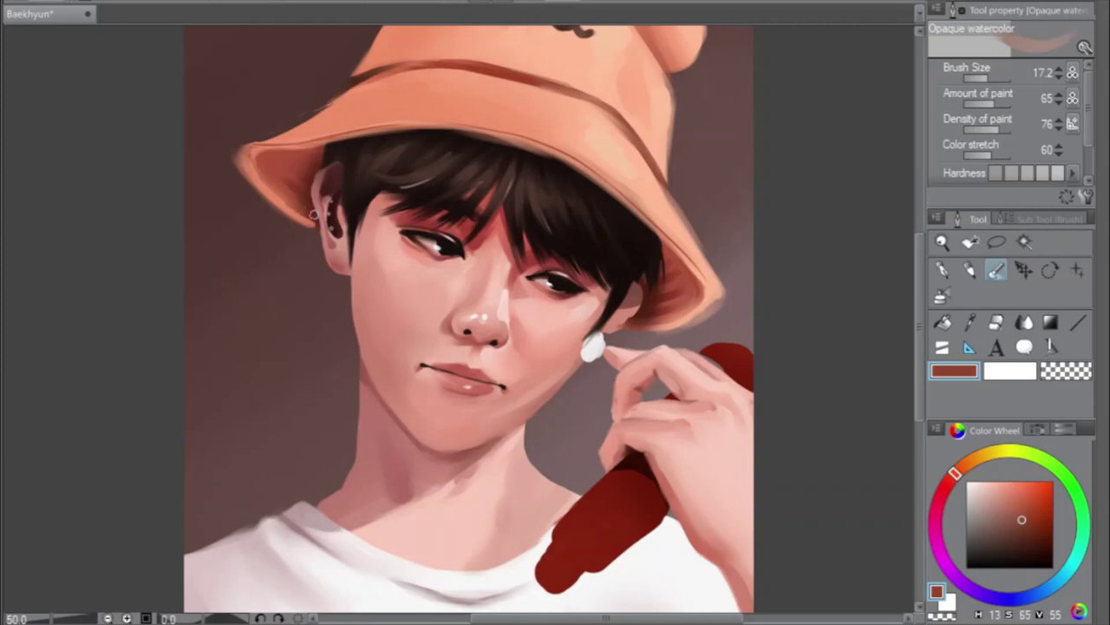
pyautogui.moveTo(311, 220)
pyautogui.mouseDown()
pyautogui.moveTo(272, 181)
pyautogui.moveTo(298, 209)
pyautogui.moveTo(287, 206)
pyautogui.moveTo(313, 213)
pyautogui.moveTo(266, 167)
pyautogui.moveTo(311, 193)
pyautogui.moveTo(281, 160)
pyautogui.moveTo(311, 184)
pyautogui.moveTo(263, 155)
pyautogui.moveTo(298, 201)
pyautogui.moveTo(261, 161)
pyautogui.moveTo(311, 185)
pyautogui.moveTo(280, 162)
pyautogui.moveTo(307, 166)
pyautogui.moveTo(314, 187)
pyautogui.moveTo(286, 165)
pyautogui.moveTo(322, 175)
pyautogui.moveTo(308, 160)
pyautogui.moveTo(325, 173)
pyautogui.moveTo(298, 154)
pyautogui.moveTo(320, 171)
pyautogui.moveTo(281, 160)
pyautogui.moveTo(331, 202)
pyautogui.mouseUp()
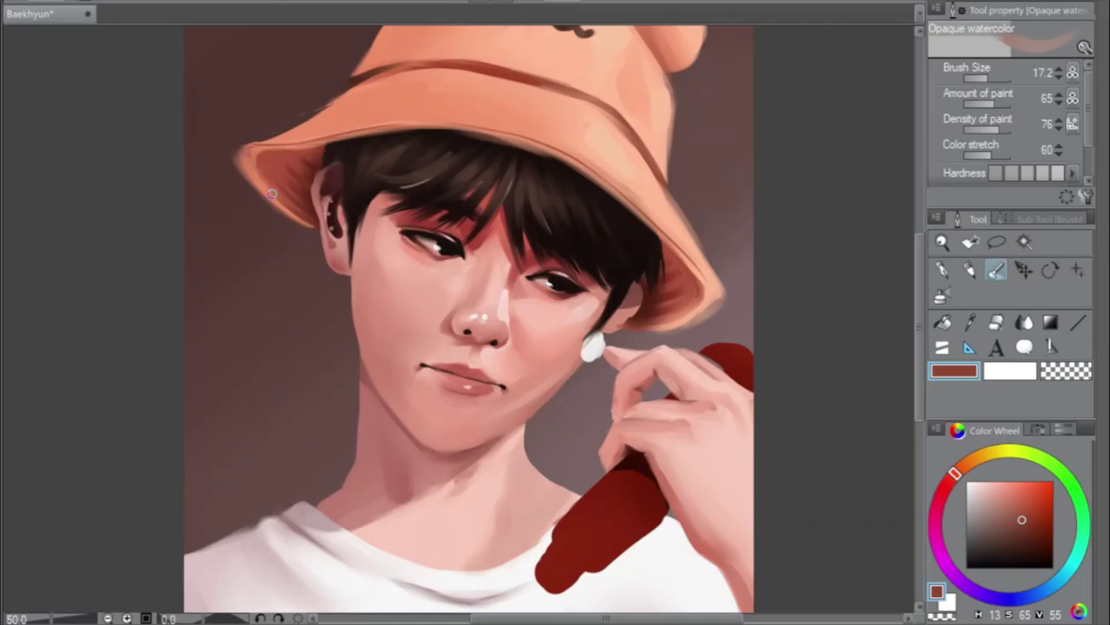
# Clean up the outer edges of both brim tips with the Hard eraser at size 23.4
pyautogui.click(999, 319)
pyautogui.moveTo(231, 147); pyautogui.dragTo(243, 173)
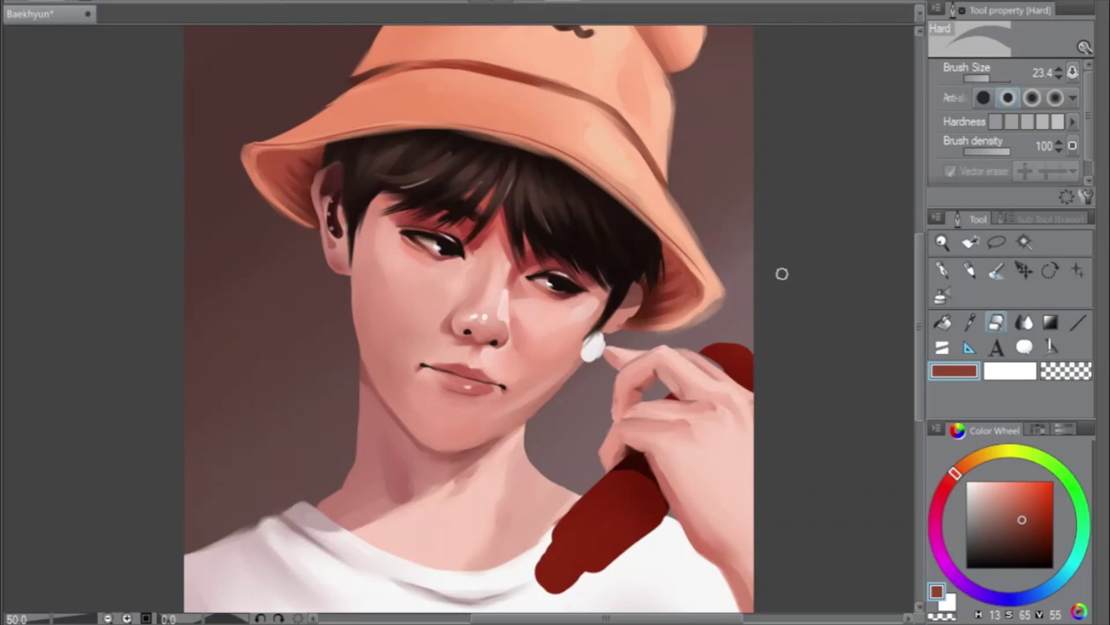
pyautogui.moveTo(716, 315); pyautogui.dragTo(721, 300)
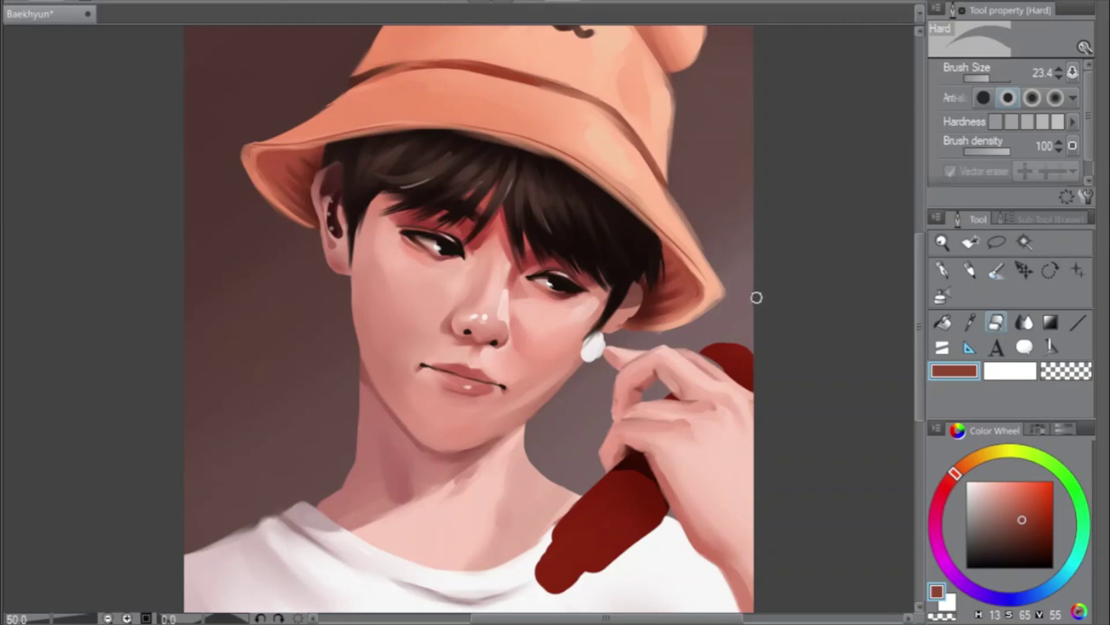
# Refine the hat brim with 17.2-size opaque watercolor in a red sampled from inside the brim near the pierced ear
pyautogui.keyDown('alt'); pyautogui.click(276, 158); pyautogui.keyUp('alt')
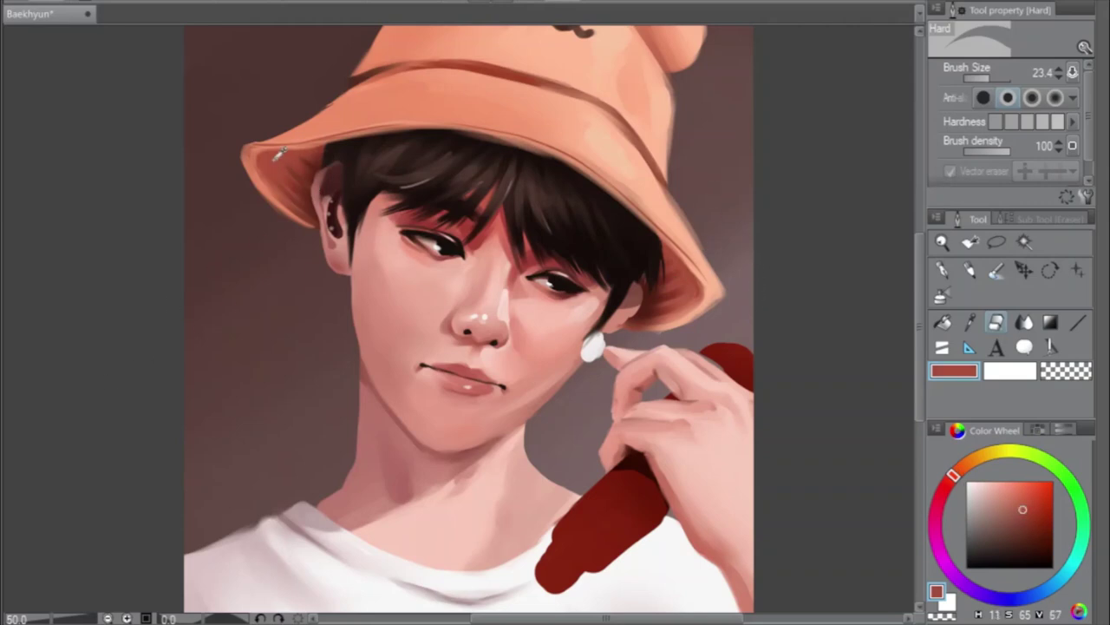
pyautogui.click(996, 269)
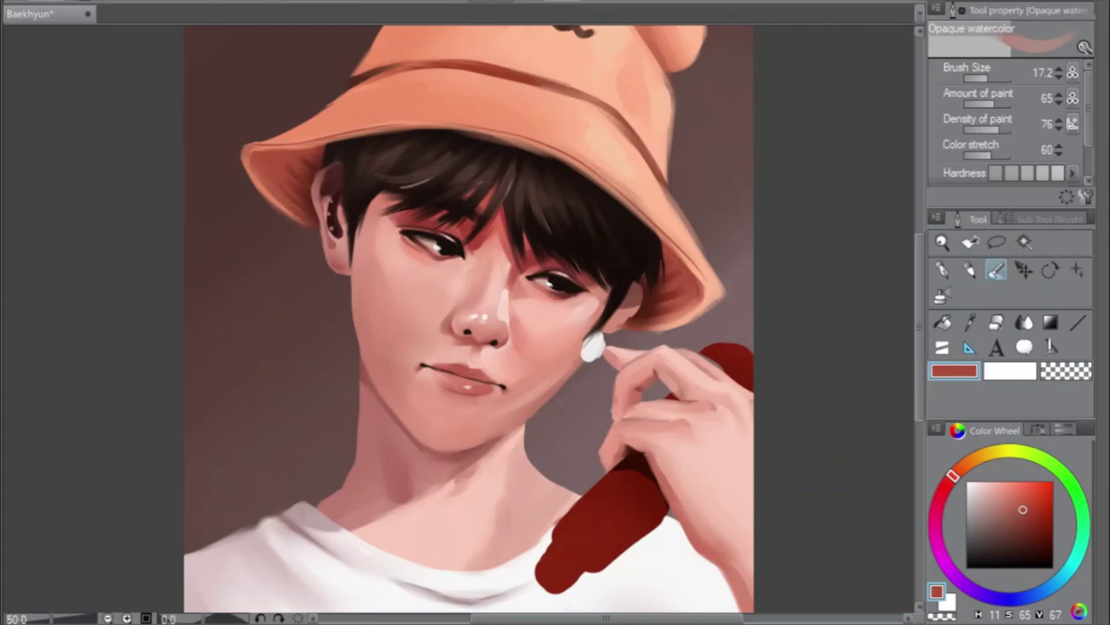
pyautogui.press('h')
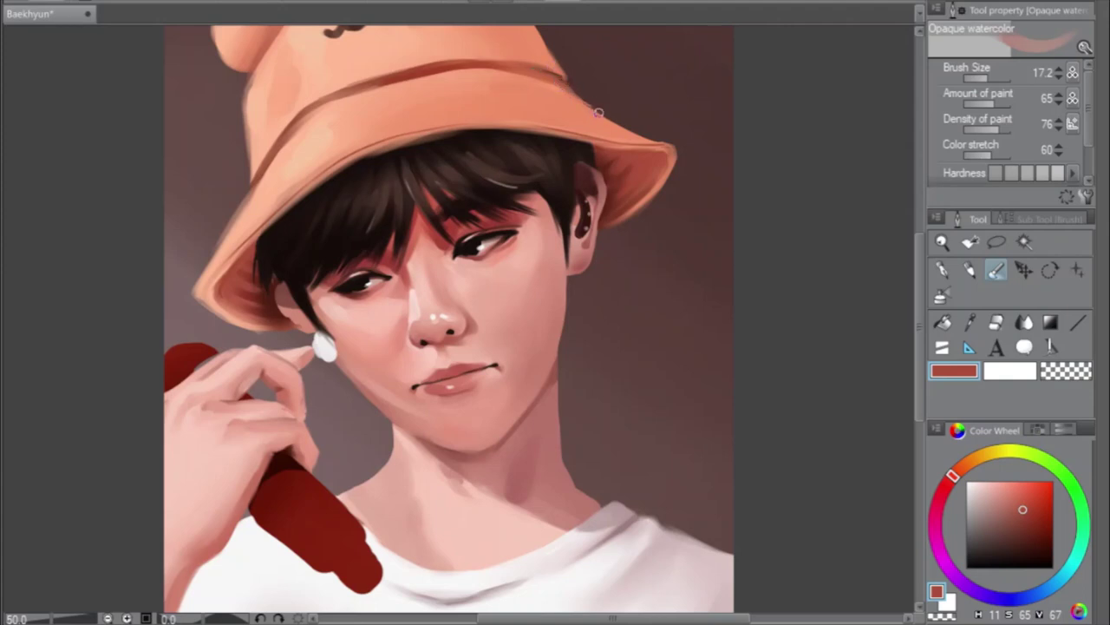
# Examine the whole portrait in normal and mirrored orientation
pyautogui.scroll(-1, 651, 149)
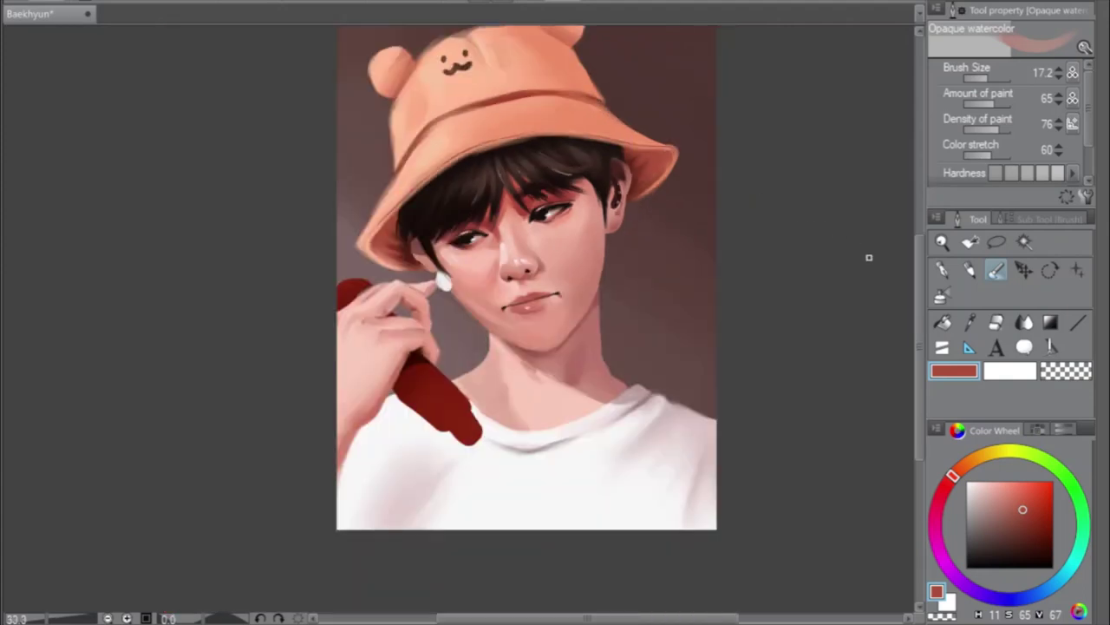
pyautogui.scroll(1, 922, 329)
pyautogui.scroll(2, 922, 323)
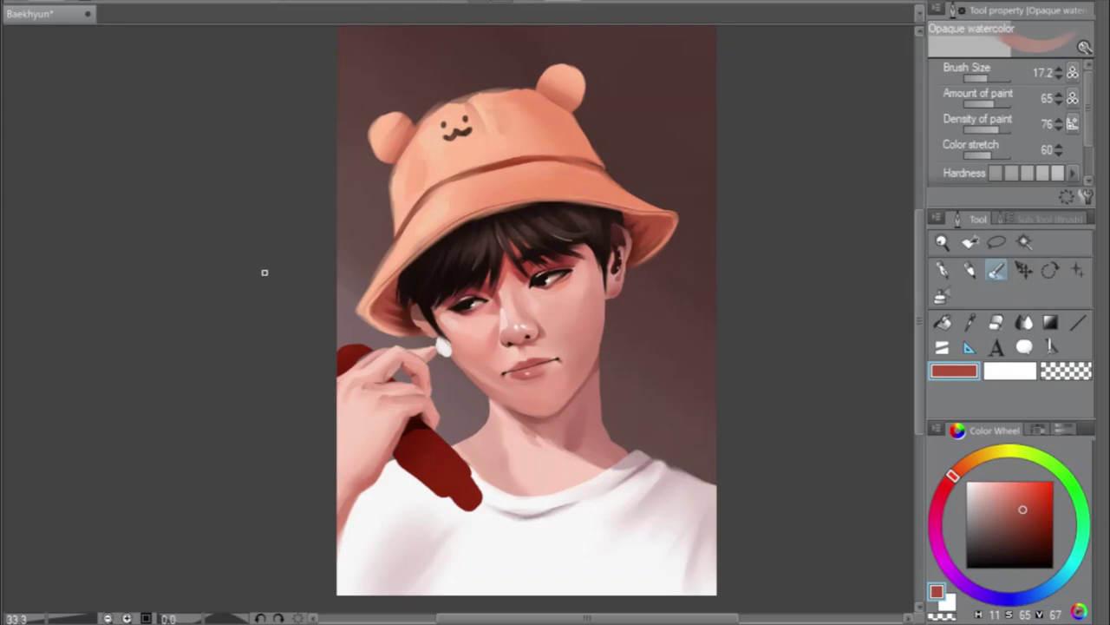
pyautogui.press('h')
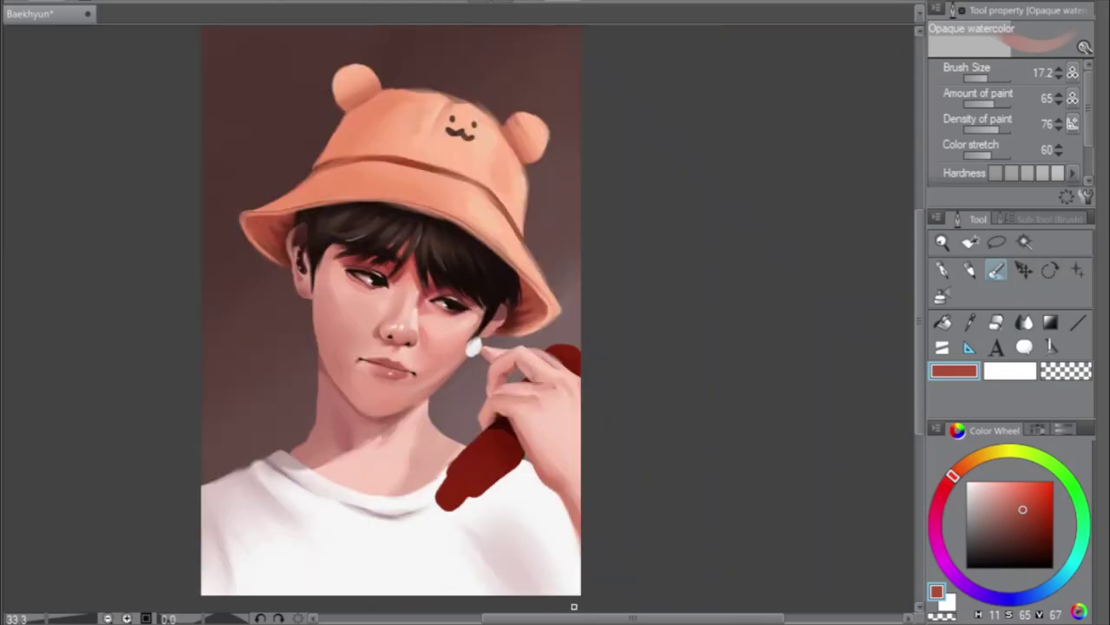
pyautogui.moveTo(590, 617); pyautogui.dragTo(559, 618)
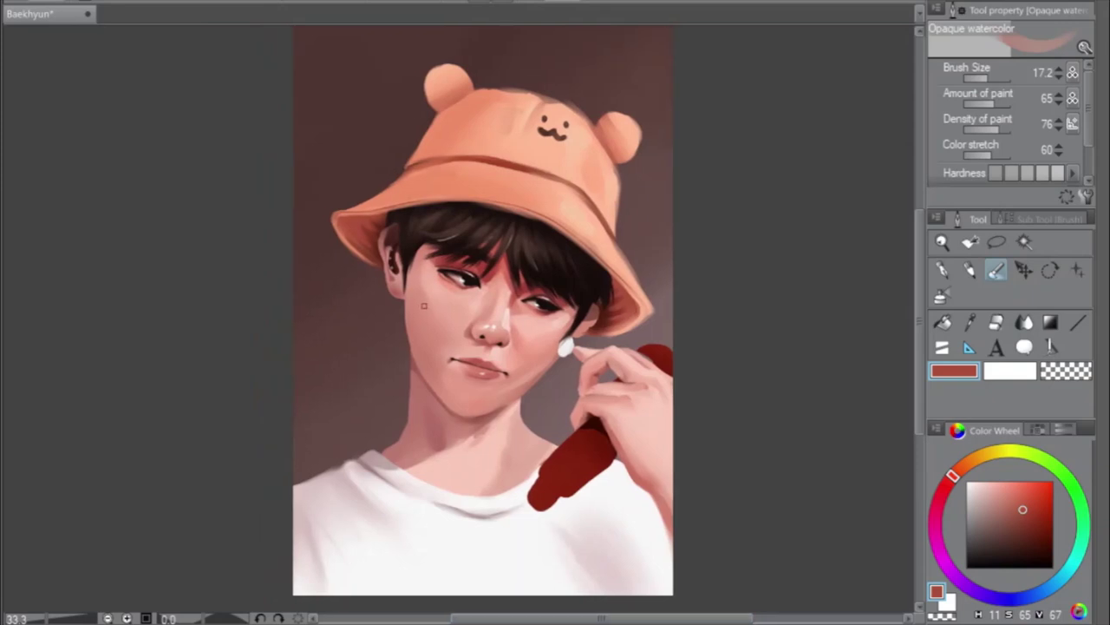
pyautogui.scroll(1, 424, 305)
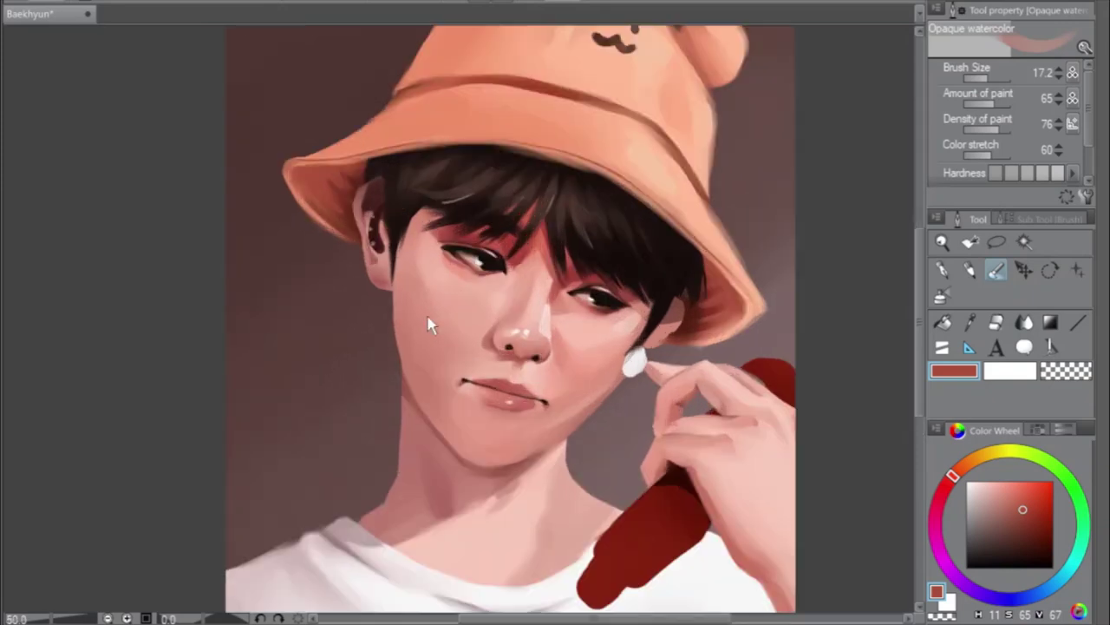
# Refine the face shading around the jaw and mouth corner with 14.1-size opaque watercolor in sampled skin pinks and reds
pyautogui.click(996, 77)
pyautogui.click(991, 77)
pyautogui.moveTo(993, 78); pyautogui.dragTo(1000, 76)
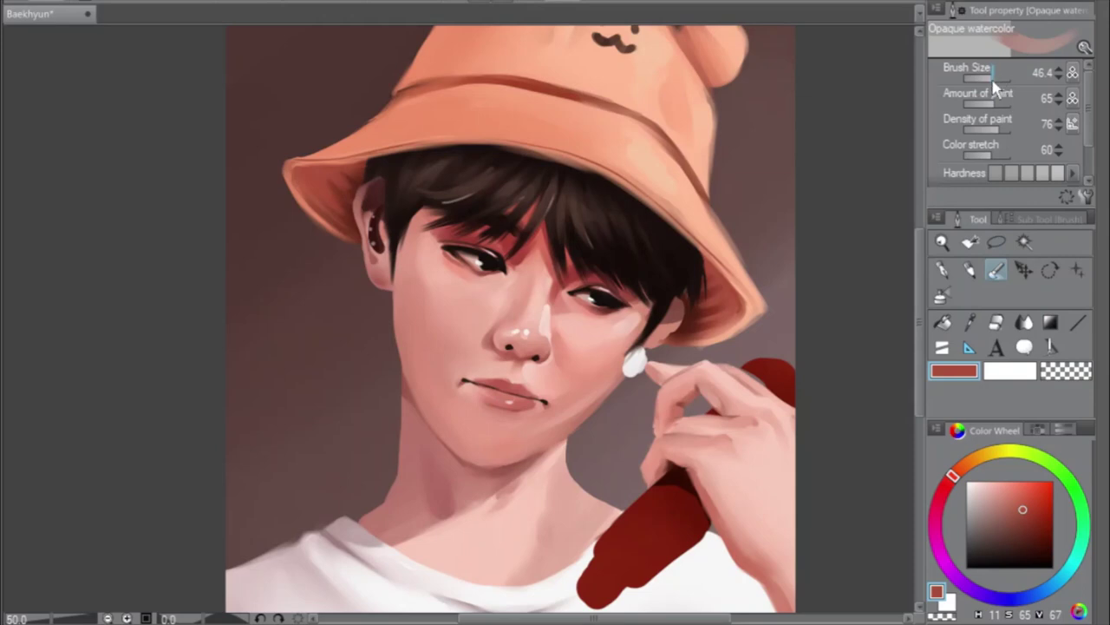
pyautogui.moveTo(998, 77); pyautogui.dragTo(989, 84)
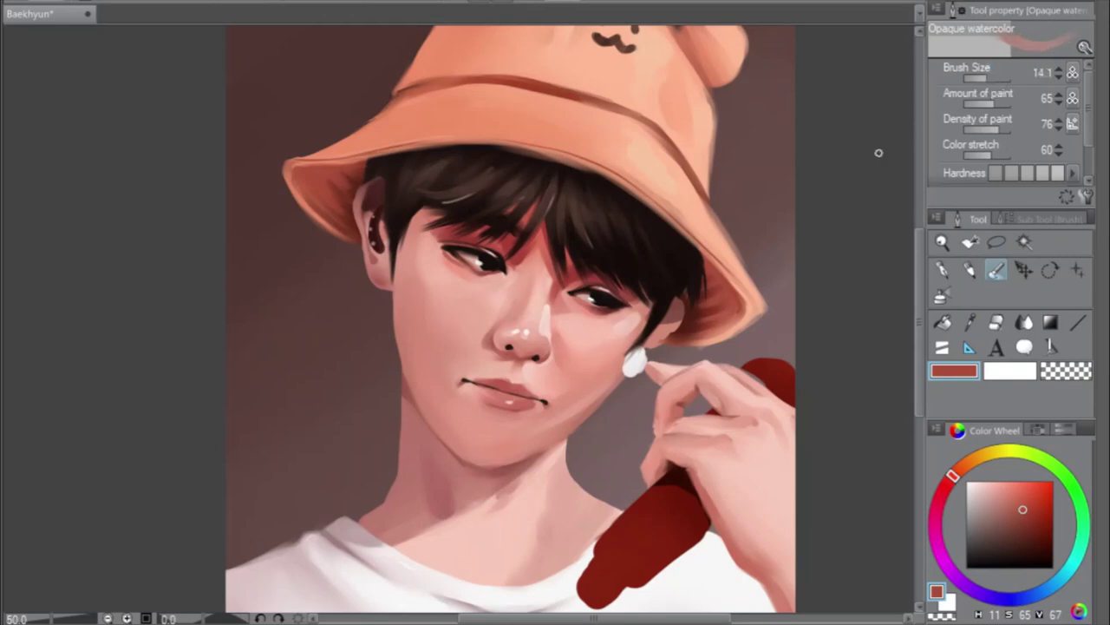
pyautogui.keyDown('alt'); pyautogui.click(560, 355); pyautogui.keyUp('alt')
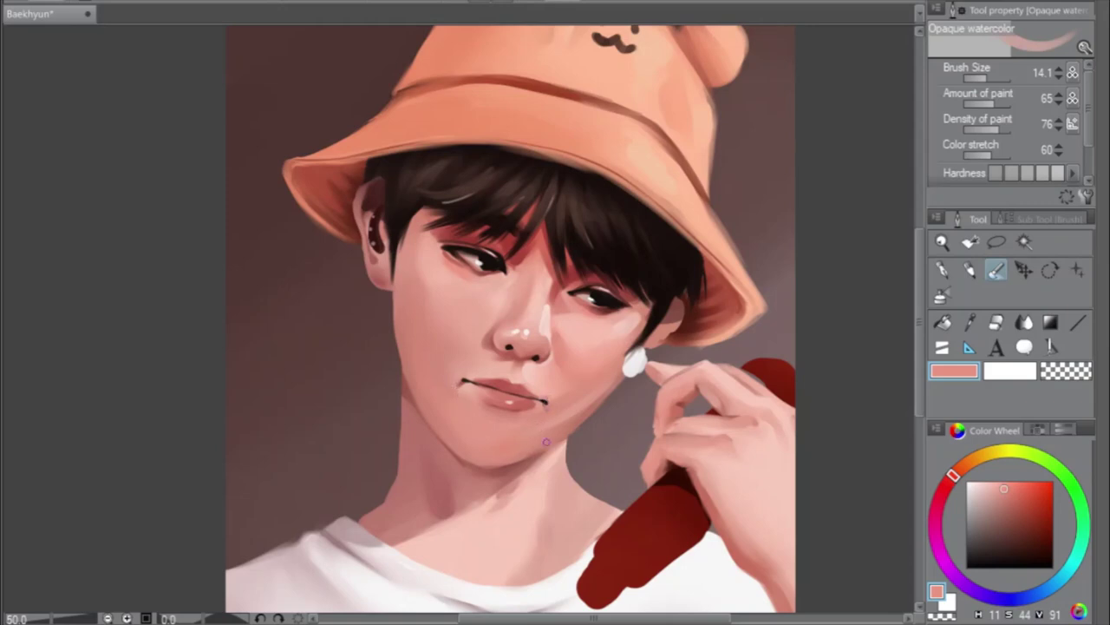
pyautogui.keyDown('alt'); pyautogui.click(450, 471); pyautogui.keyUp('alt')
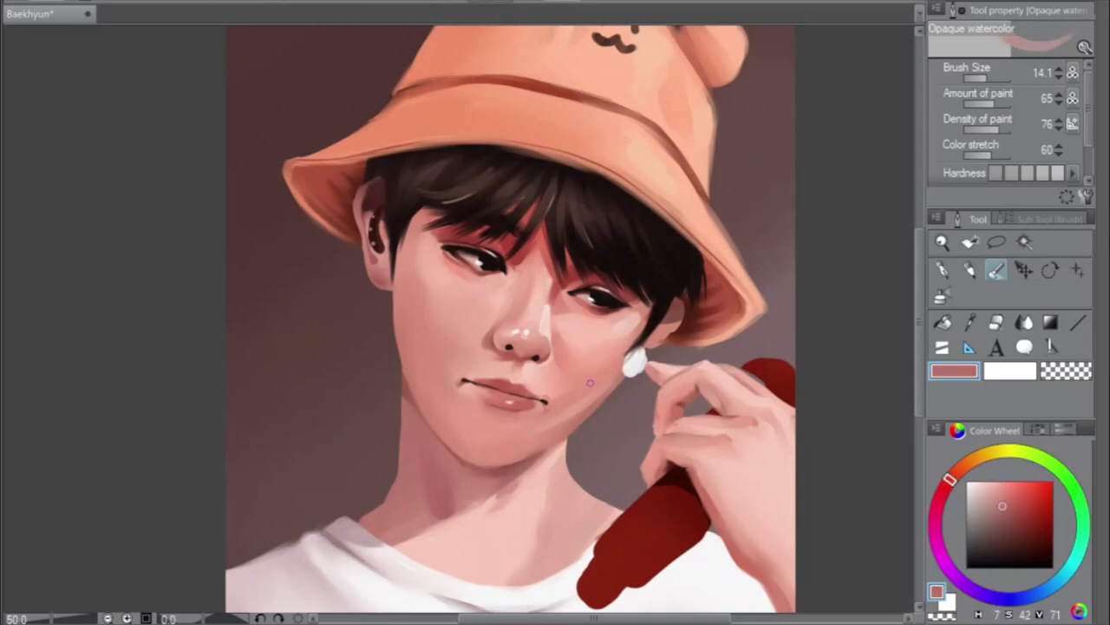
pyautogui.keyDown('alt'); pyautogui.click(566, 276); pyautogui.keyUp('alt')
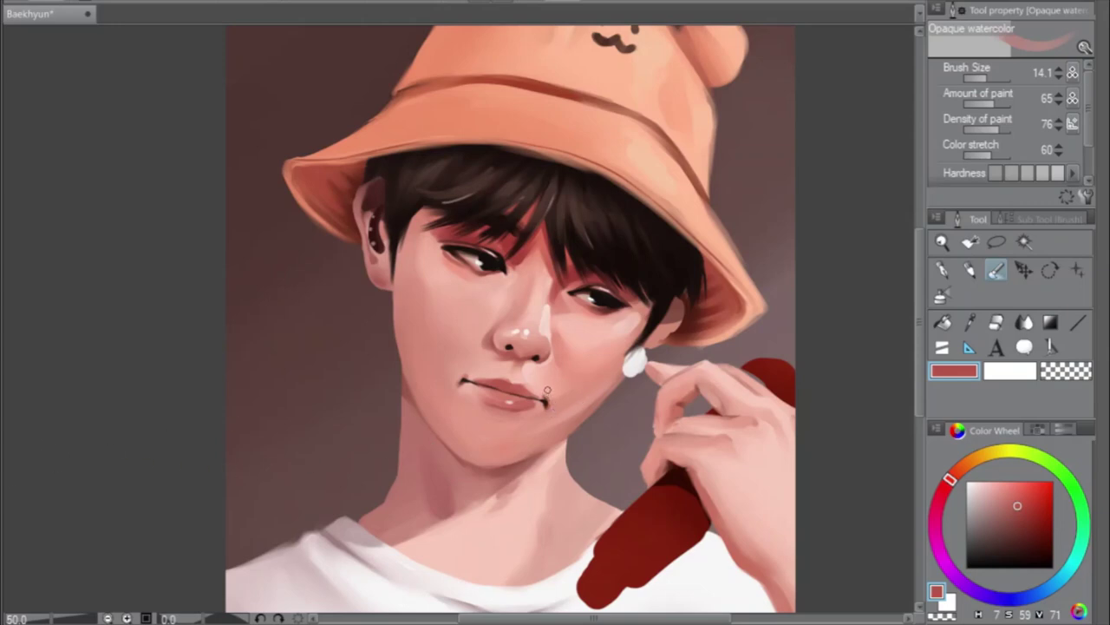
# Shade the jaw edge on the hand side of the mirrored portrait in a muted red sampled from under the chin
pyautogui.press('h')
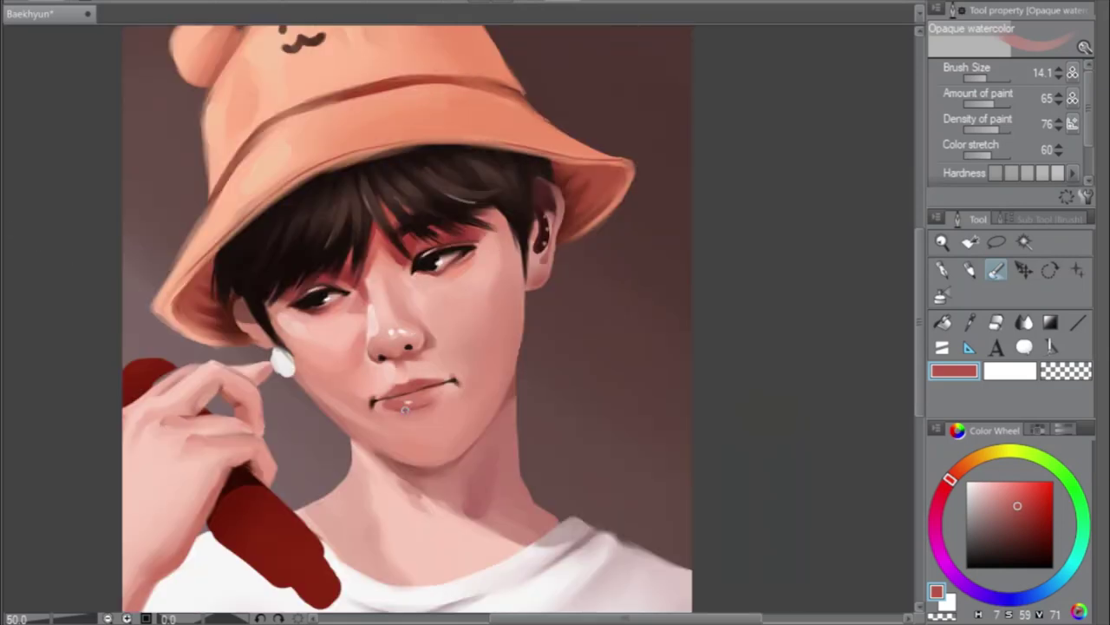
pyautogui.keyDown('alt'); pyautogui.click(412, 470); pyautogui.keyUp('alt')
pyautogui.moveTo(352, 439); pyautogui.dragTo(378, 457)
pyautogui.scroll(1, 920, 322)
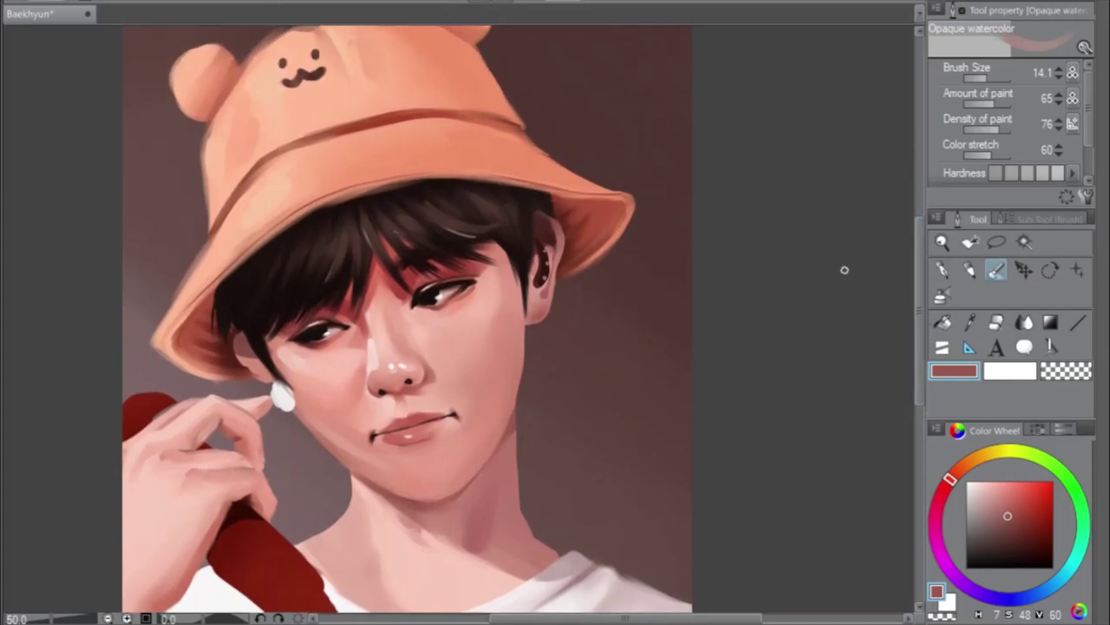
# Paint fold shadows along the brim above the pierced ear and across its middle in a red sampled from the inner brim
pyautogui.keyDown('alt'); pyautogui.click(604, 217); pyautogui.keyUp('alt')
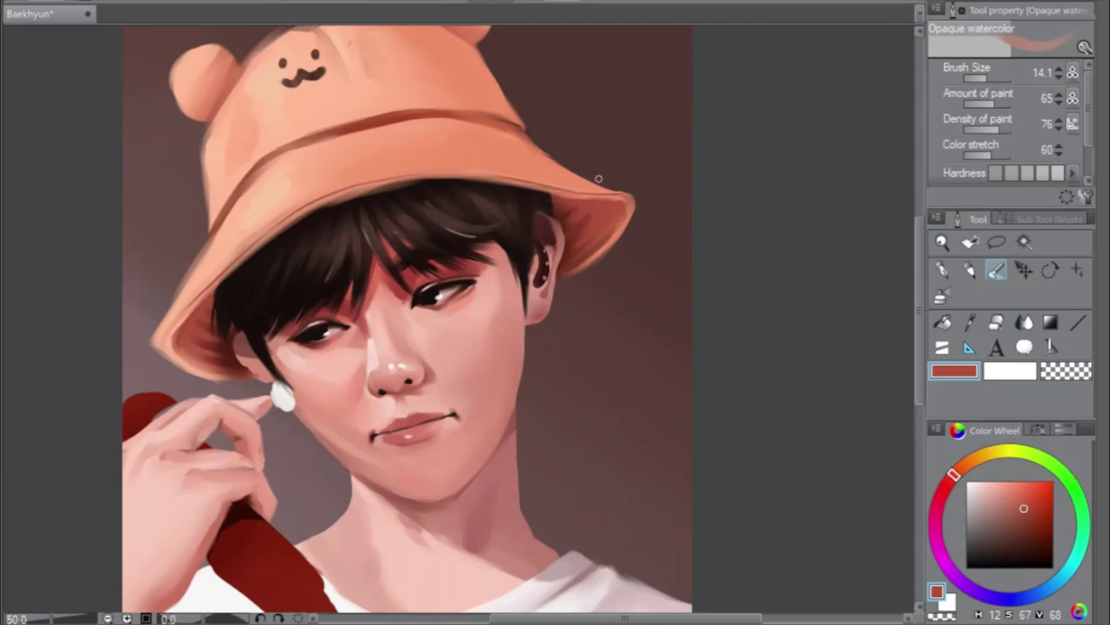
pyautogui.moveTo(599, 178); pyautogui.dragTo(533, 172)
pyautogui.hotkey('ctrl', 'z')
pyautogui.moveTo(595, 179)
pyautogui.mouseDown()
pyautogui.moveTo(539, 173)
pyautogui.moveTo(559, 155)
pyautogui.moveTo(508, 159)
pyautogui.mouseUp()
pyautogui.moveTo(416, 144); pyautogui.dragTo(357, 158)
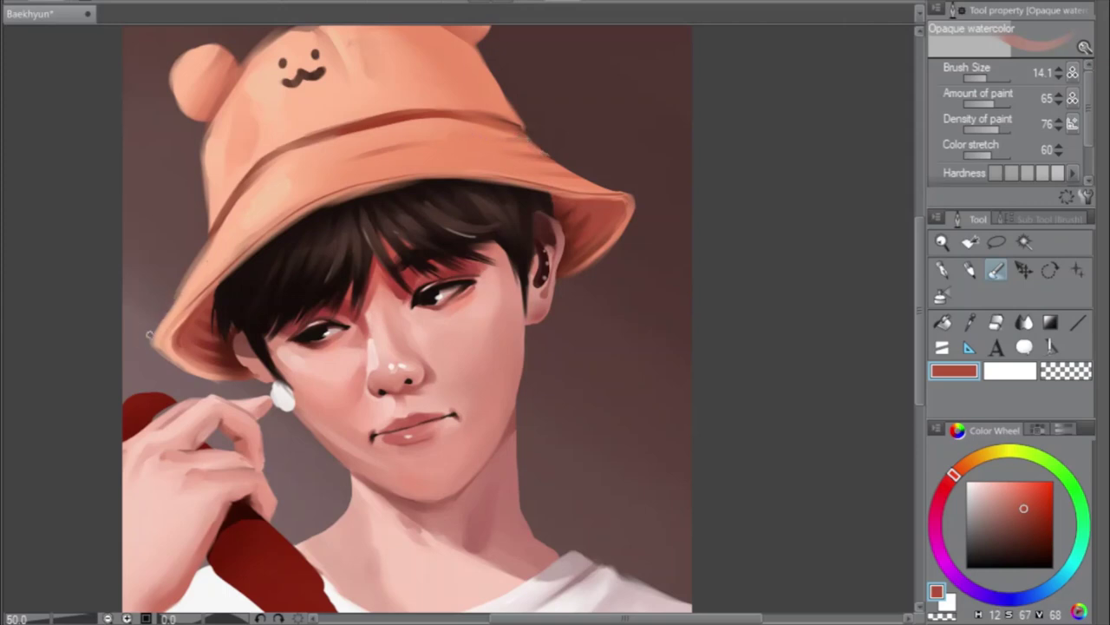
# Paint folds on the brim's end above the hand in the same red and soften them with orange sampled from the brim
pyautogui.moveTo(176, 297); pyautogui.dragTo(216, 256)
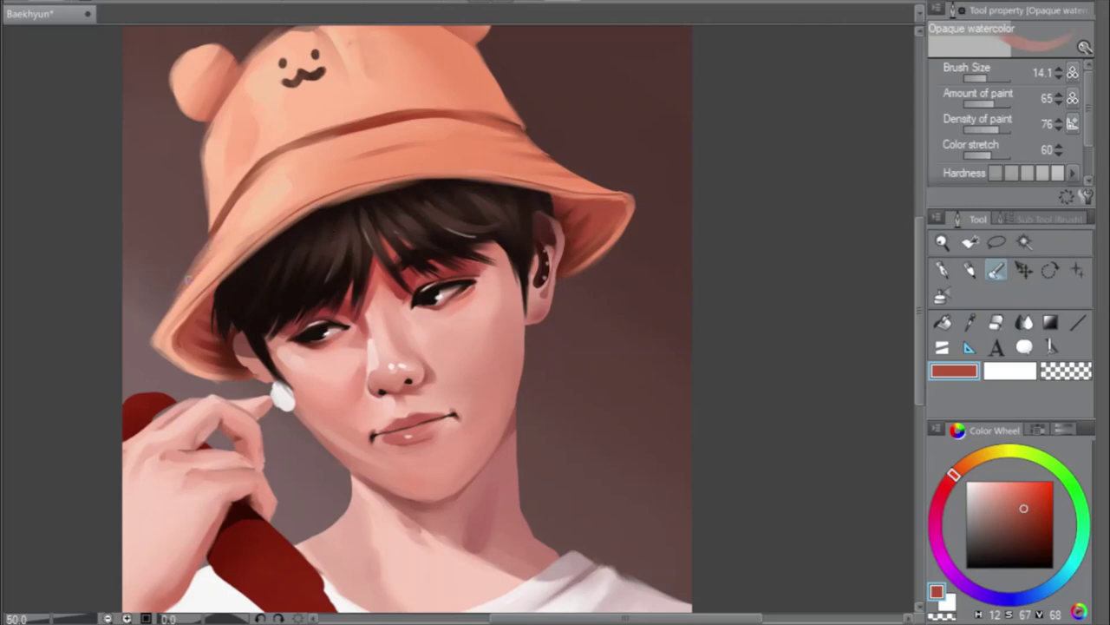
pyautogui.moveTo(208, 251); pyautogui.dragTo(239, 214)
pyautogui.keyDown('alt'); pyautogui.click(460, 145); pyautogui.keyUp('alt')
pyautogui.moveTo(174, 300); pyautogui.dragTo(228, 236)
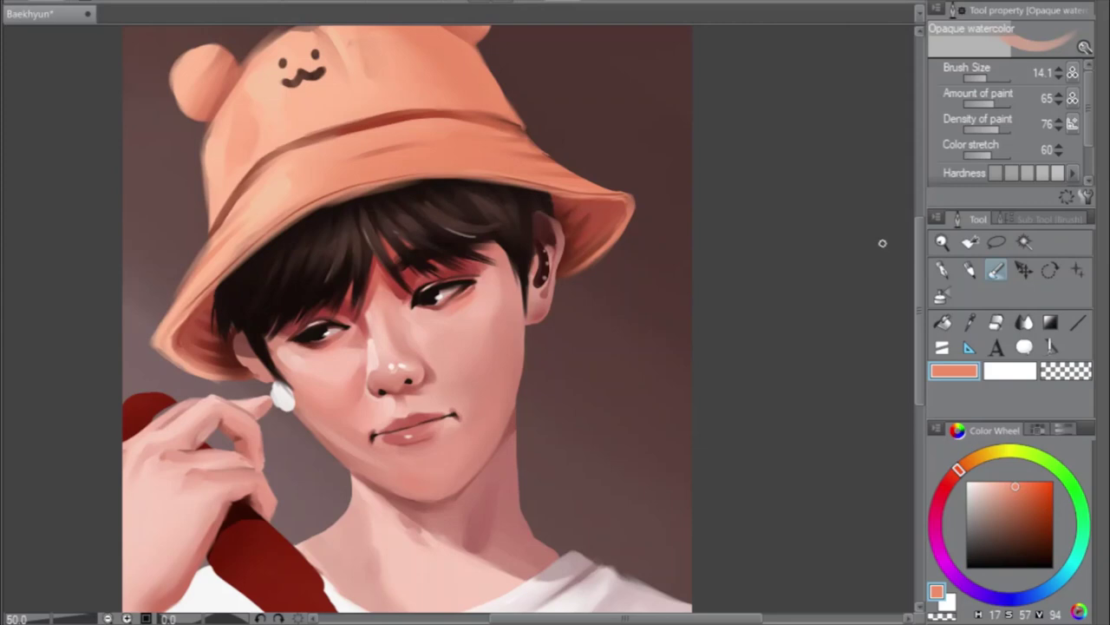
# Shade the brim's lower front edge above the fringe in a reddish brown sampled from the hat crease
pyautogui.keyDown('alt'); pyautogui.click(500, 121); pyautogui.keyUp('alt')
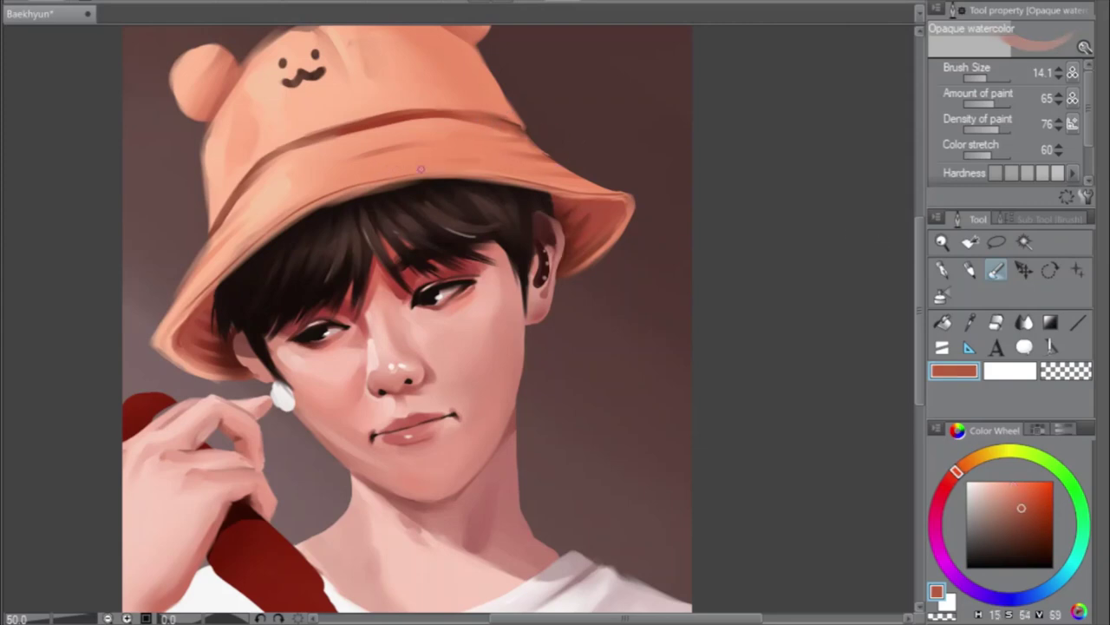
pyautogui.moveTo(475, 159); pyautogui.dragTo(358, 174)
pyautogui.press('h')
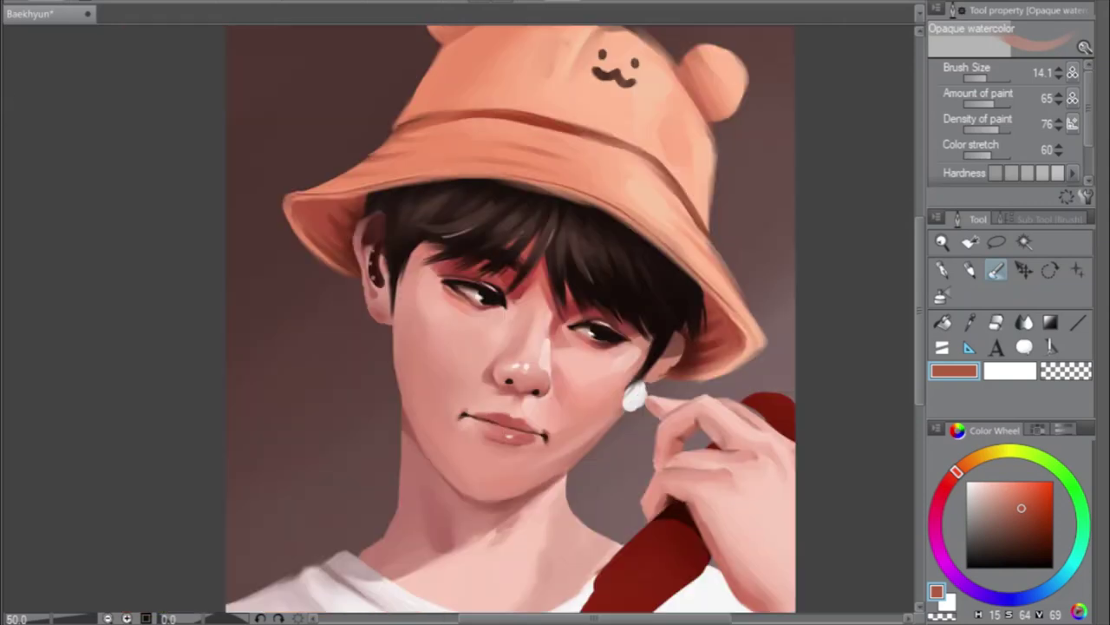
# Refine the hat's outline where crown meets brim above the pierced ear with opaque watercolor at size 38.1
pyautogui.click(996, 78)
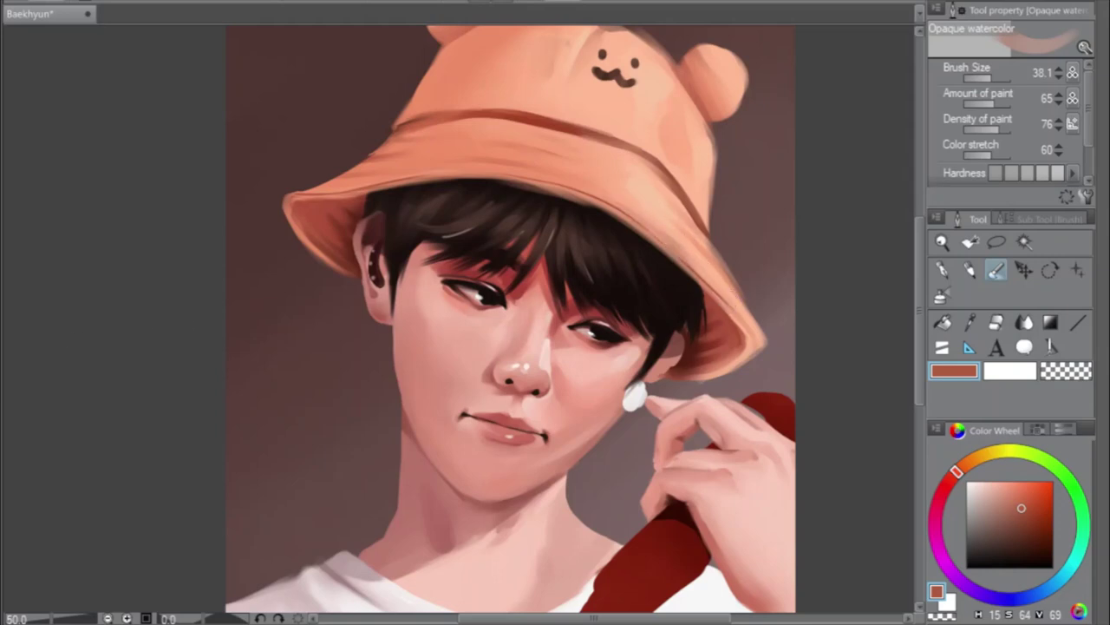
pyautogui.press('e')
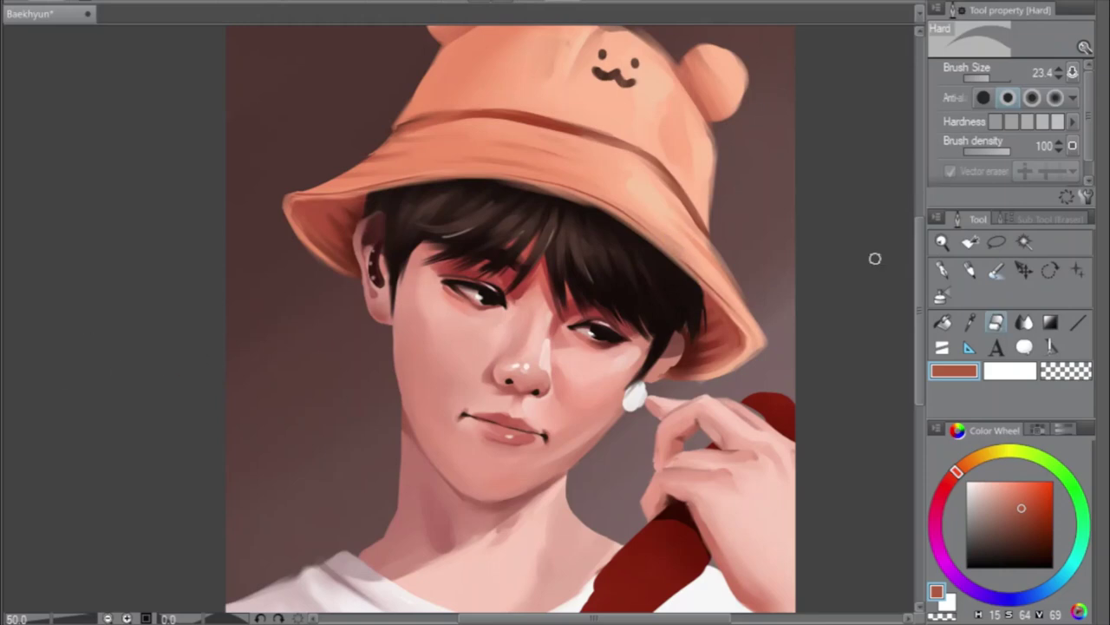
pyautogui.click(997, 271)
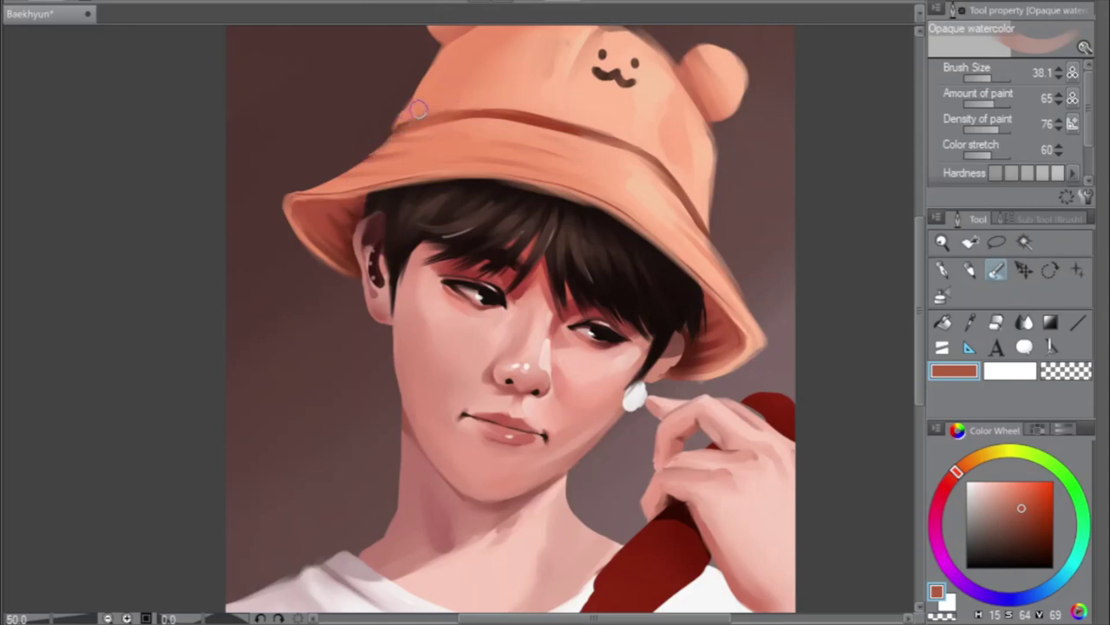
pyautogui.moveTo(413, 111); pyautogui.dragTo(395, 123)
pyautogui.moveTo(415, 136); pyautogui.dragTo(395, 134)
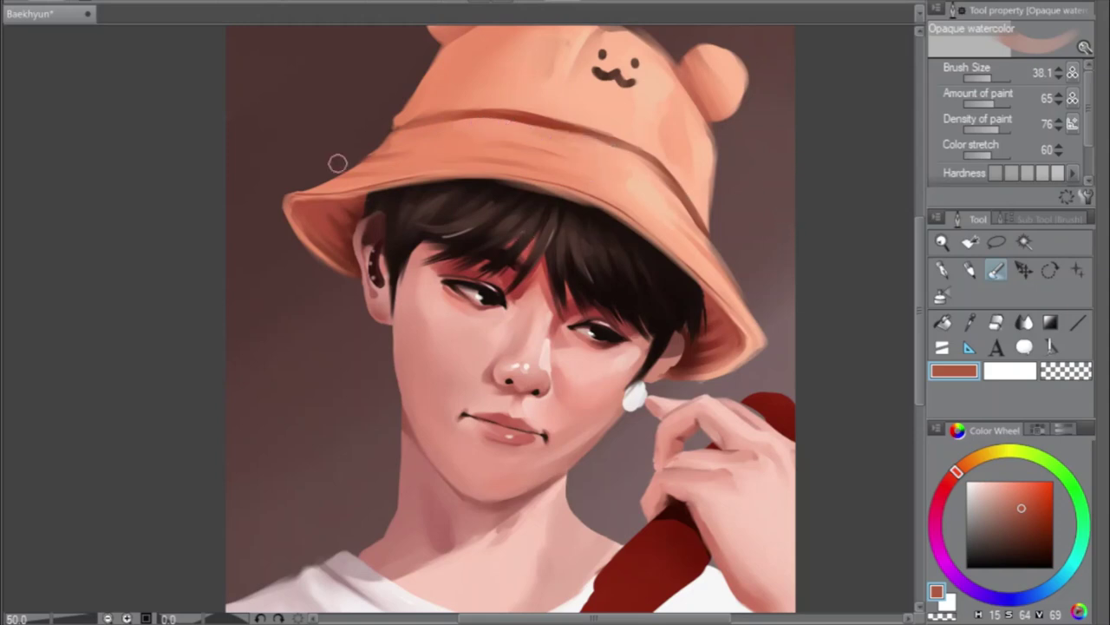
# Rework the brim along the underside of the hat's crease with opaque watercolor at size 38.1 to thin the dark line
pyautogui.press('-')
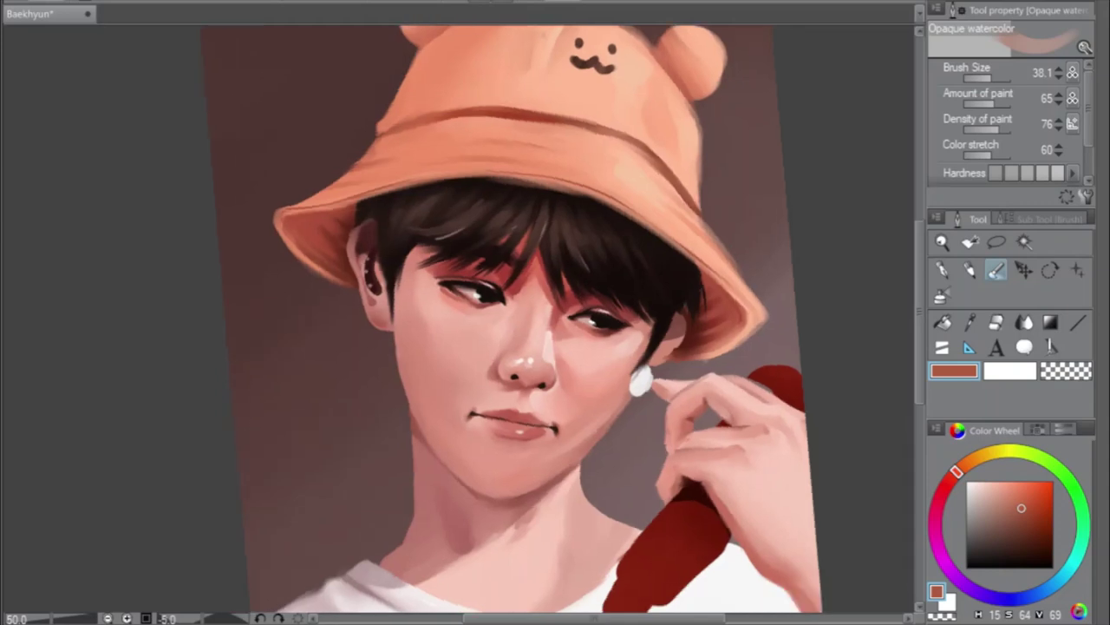
pyautogui.press('-')
pyautogui.press('-')
pyautogui.press('-')
pyautogui.press('-')
pyautogui.press('-')
pyautogui.press('-')
pyautogui.press('-')
pyautogui.press('-')
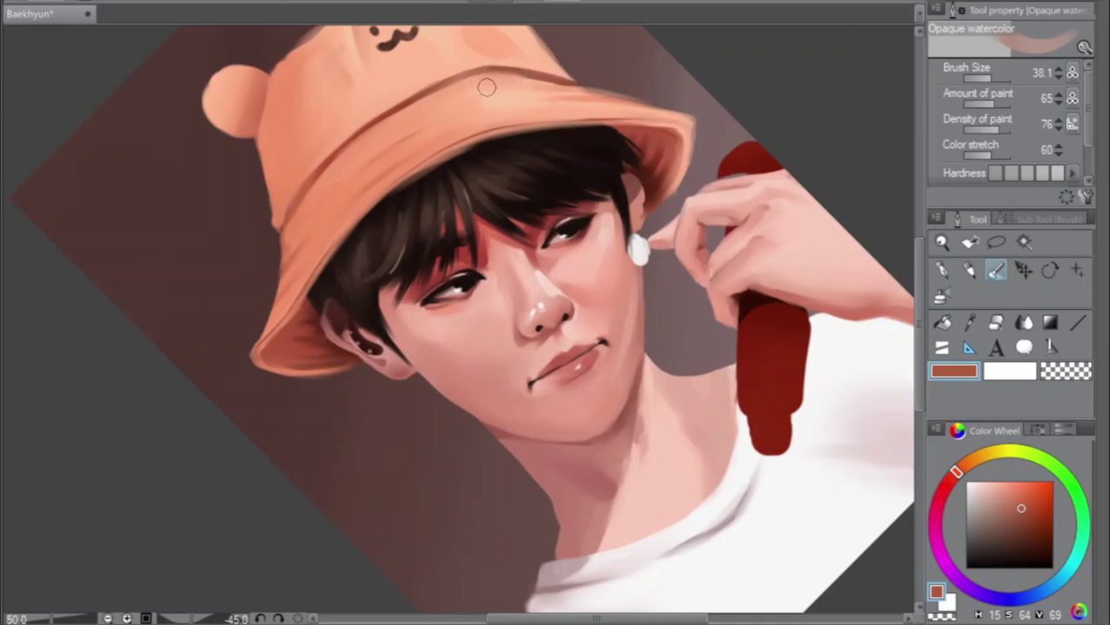
pyautogui.moveTo(487, 87)
pyautogui.mouseDown()
pyautogui.moveTo(578, 83)
pyautogui.moveTo(597, 95)
pyautogui.moveTo(519, 61)
pyautogui.moveTo(536, 66)
pyautogui.moveTo(473, 69)
pyautogui.moveTo(525, 67)
pyautogui.moveTo(504, 59)
pyautogui.moveTo(460, 65)
pyautogui.moveTo(491, 61)
pyautogui.moveTo(383, 104)
pyautogui.moveTo(484, 60)
pyautogui.moveTo(564, 77)
pyautogui.mouseUp()
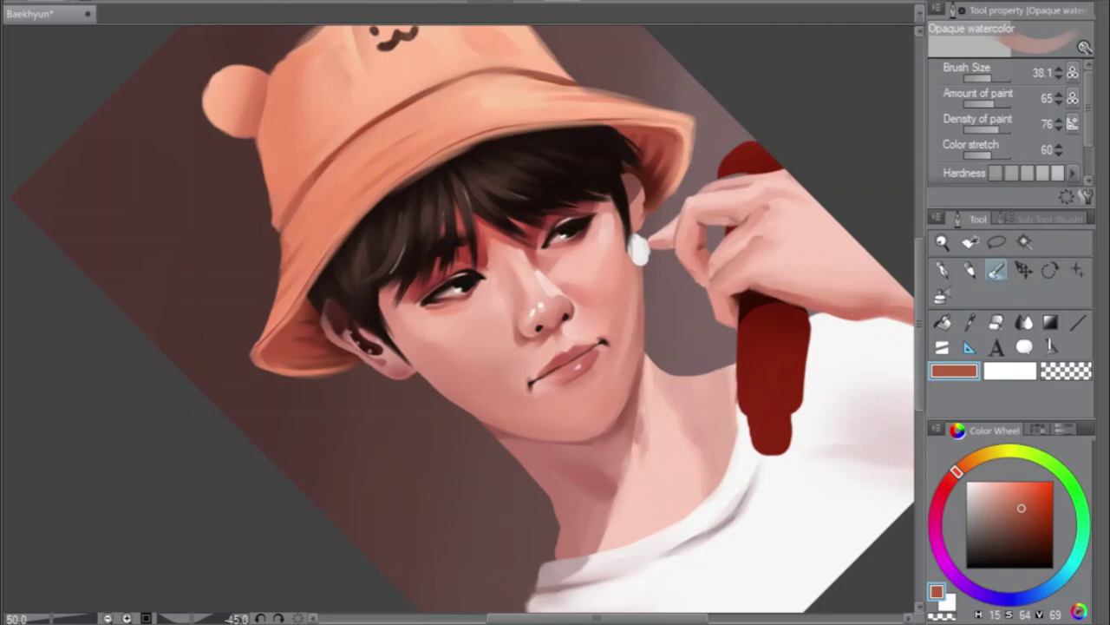
# Redefine the hat's crease line with 17.2-size opaque watercolor in a dark red sampled from the crease
pyautogui.keyDown('alt'); pyautogui.click(411, 102); pyautogui.keyUp('alt')
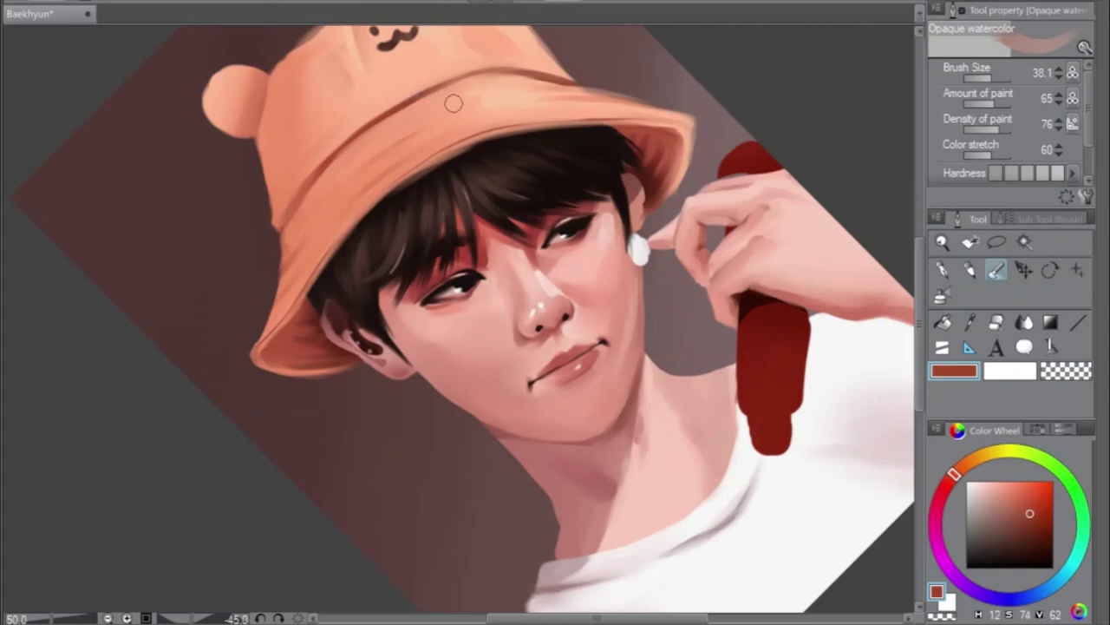
pyautogui.moveTo(999, 78); pyautogui.dragTo(995, 79)
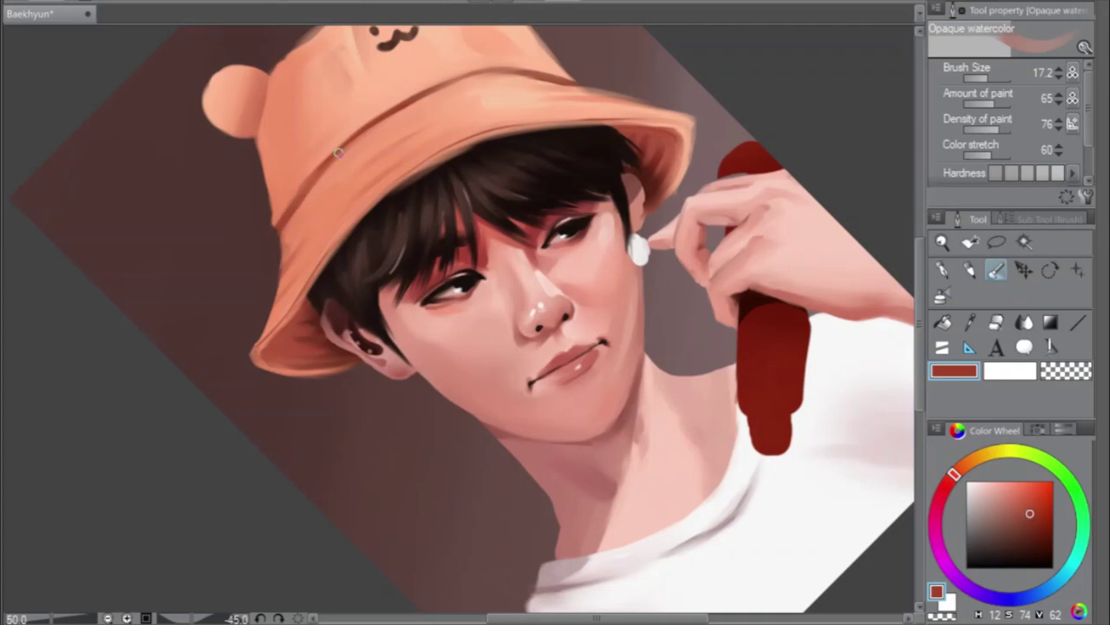
pyautogui.hotkey('ctrl', '@')
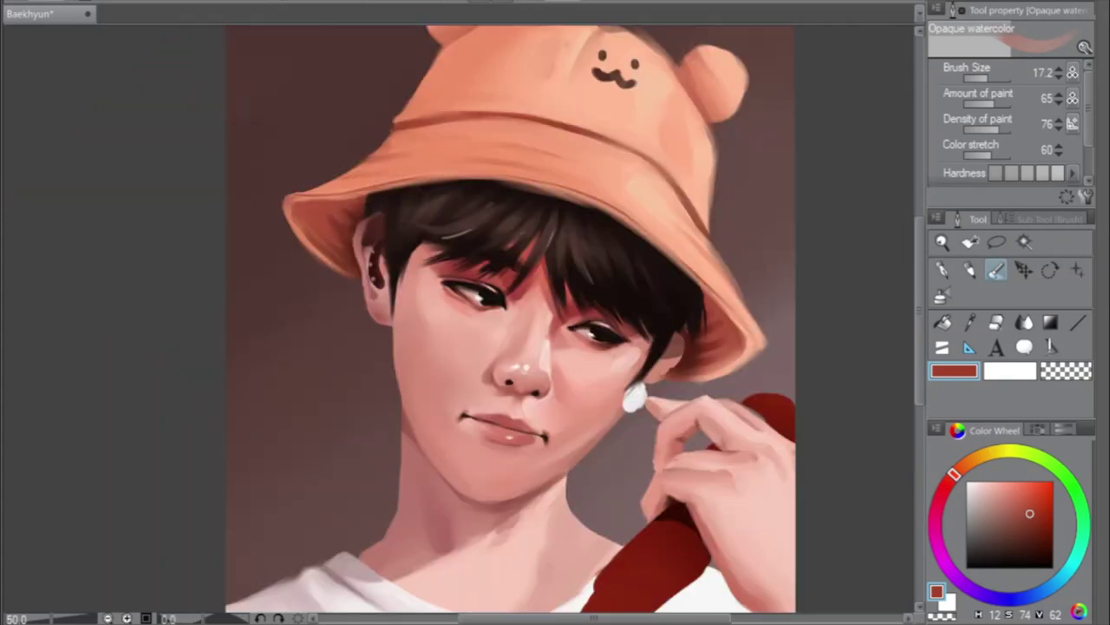
# Check the portrait mirrored, and smooth the pierced ear's lower shading with 11.6-size opaque watercolor in a sampled skin pink
pyautogui.press('h')
pyautogui.moveTo(653, 617); pyautogui.dragTo(614, 618)
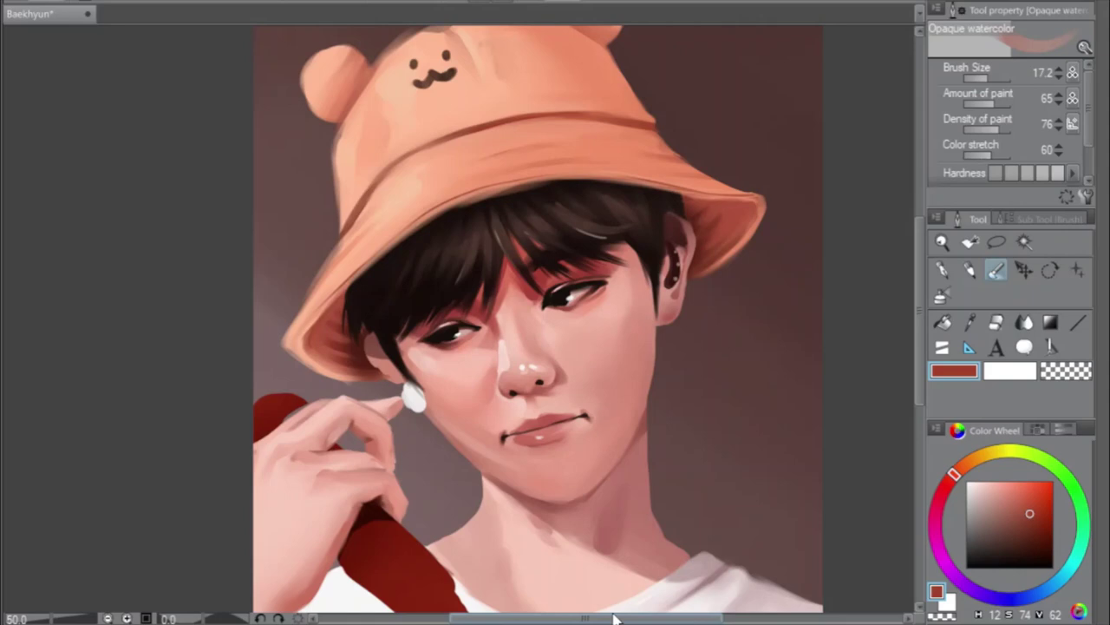
pyautogui.press('h')
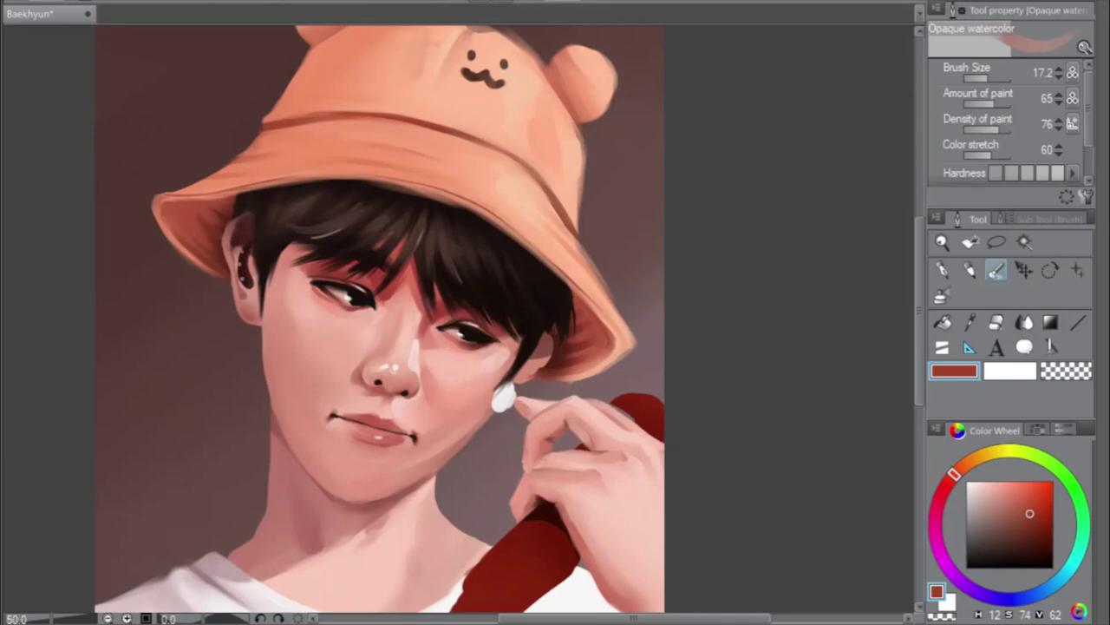
pyautogui.scroll(1, 337, 324)
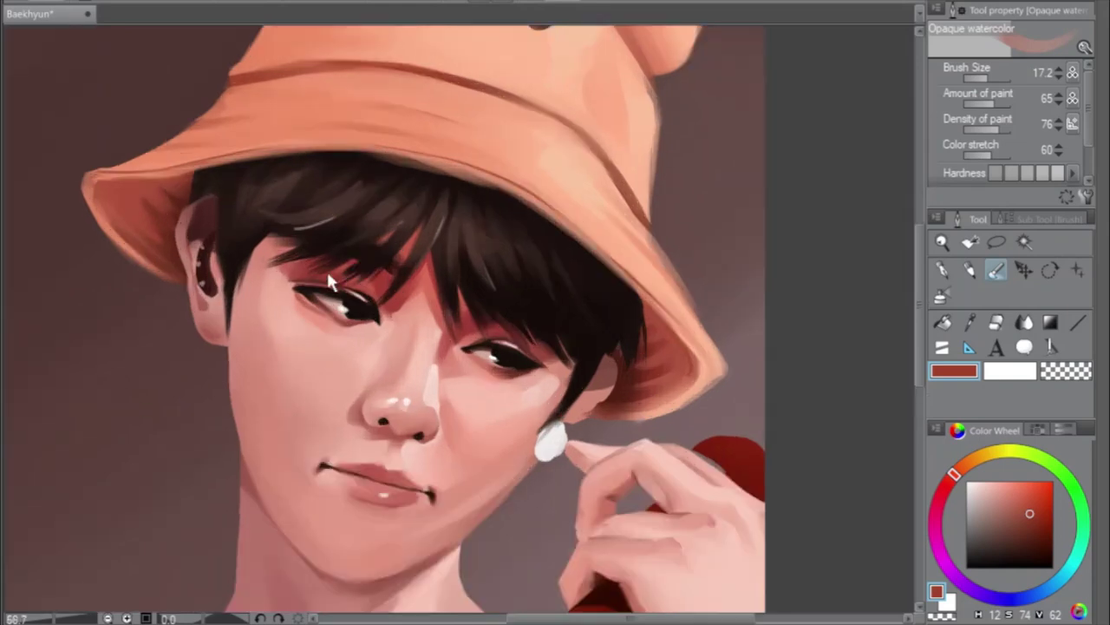
pyautogui.moveTo(611, 620); pyautogui.dragTo(560, 620)
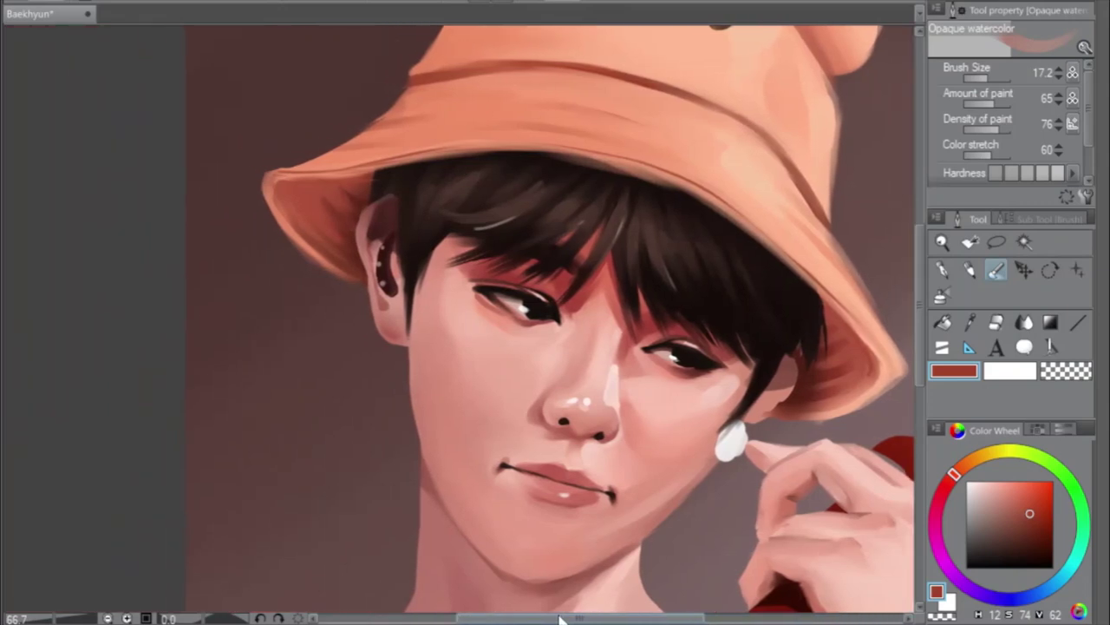
pyautogui.moveTo(993, 72); pyautogui.dragTo(987, 78)
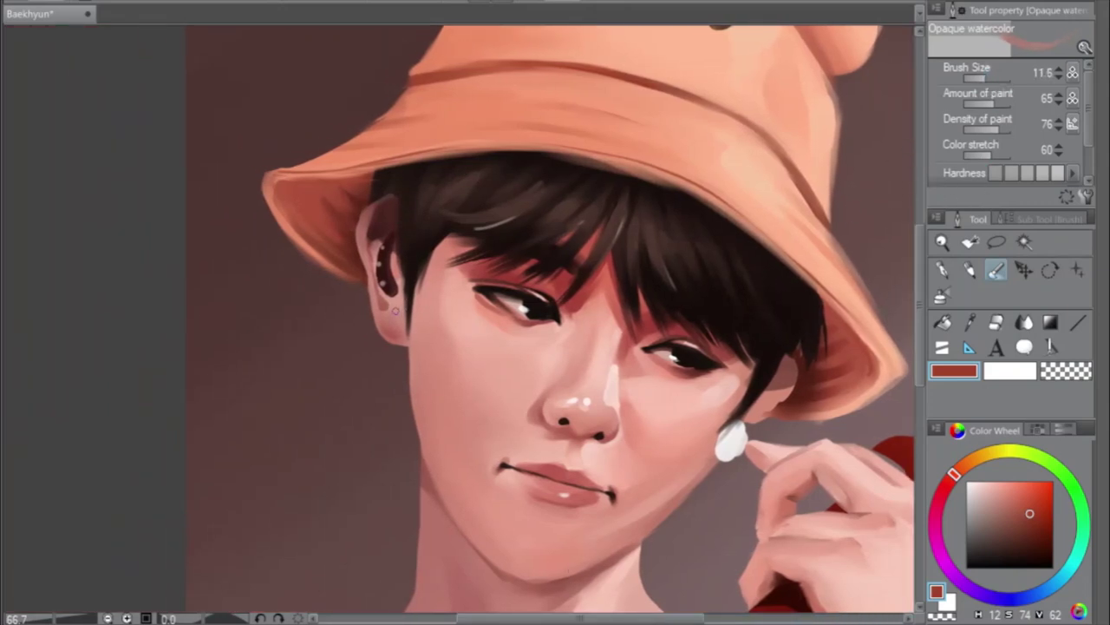
pyautogui.keyDown('alt'); pyautogui.click(405, 299); pyautogui.keyUp('alt')
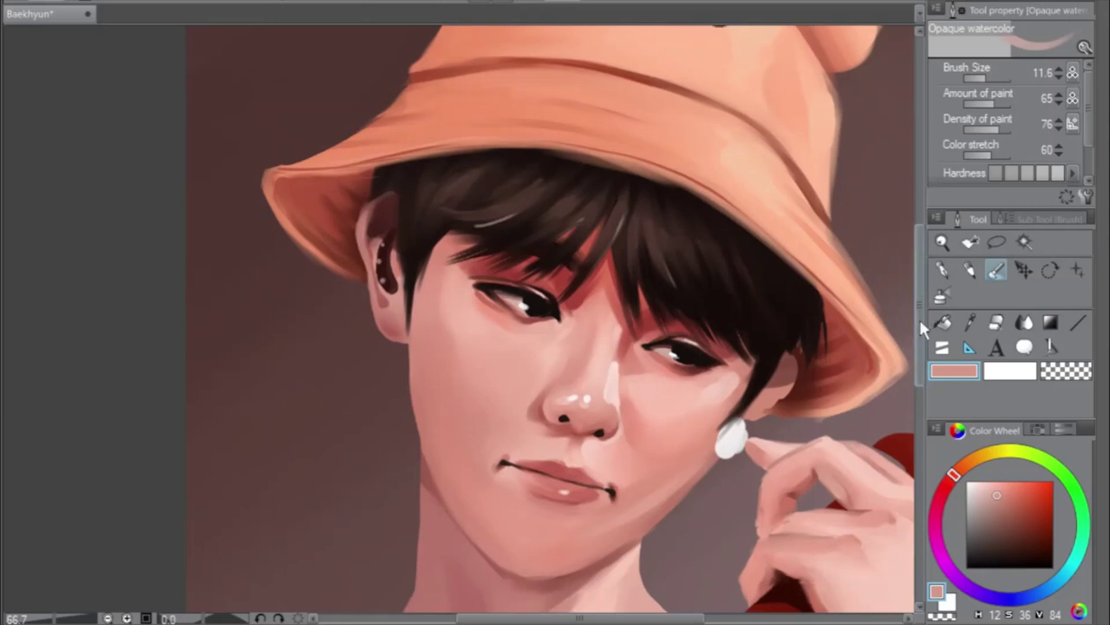
# Paint broad shadow folds on the white shirt below the dark red sleeve shape with 56.6-size opaque watercolor in sampled pale pinkish grey
pyautogui.hotkey('ctrl', '-')
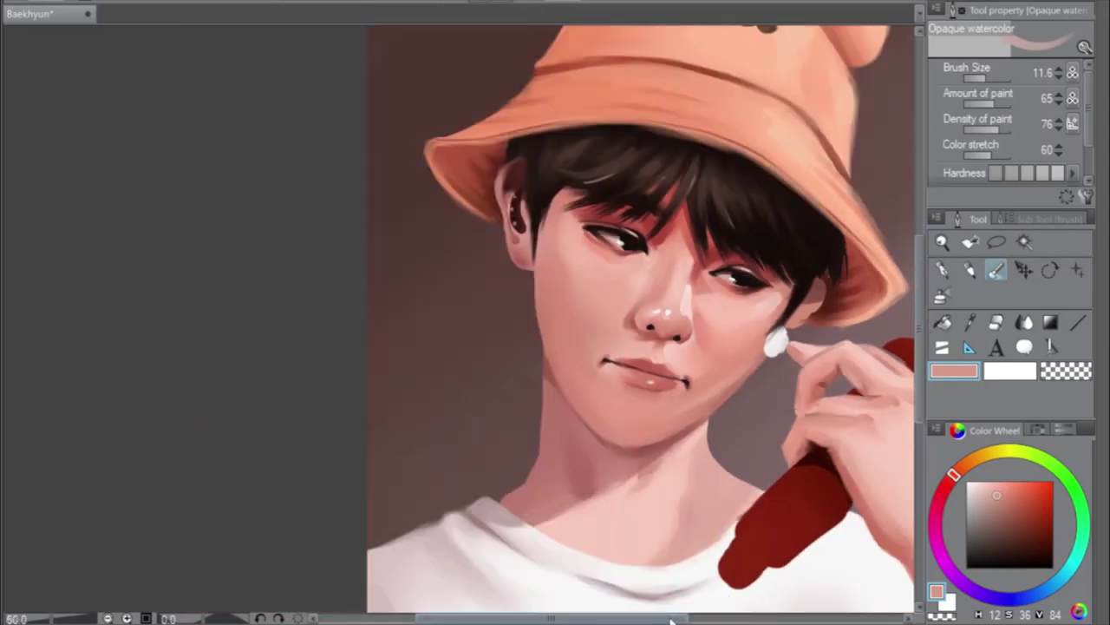
pyautogui.hscroll(3, 878, 435)
pyautogui.scroll(-5, 923, 384)
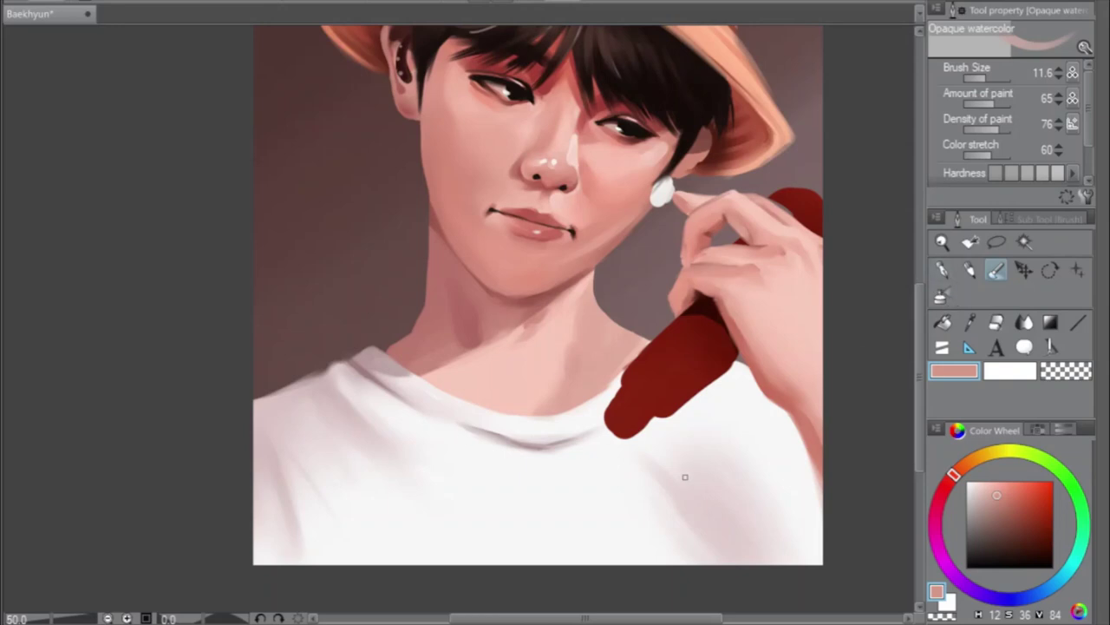
pyautogui.keyDown('alt'); pyautogui.click(715, 511); pyautogui.keyUp('alt')
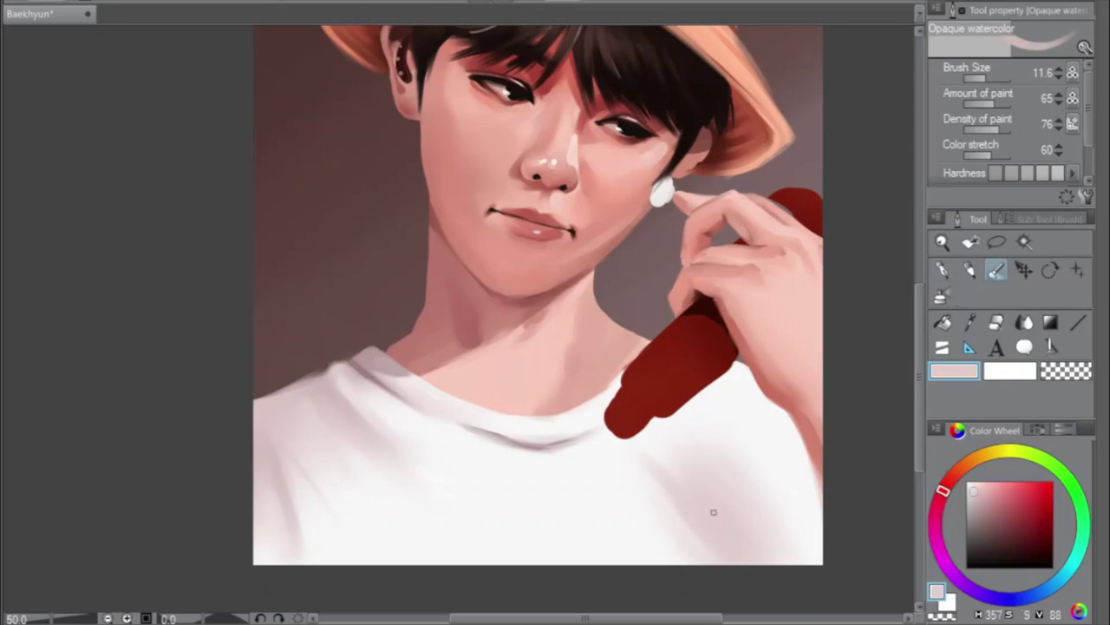
pyautogui.moveTo(989, 79); pyautogui.dragTo(1002, 78)
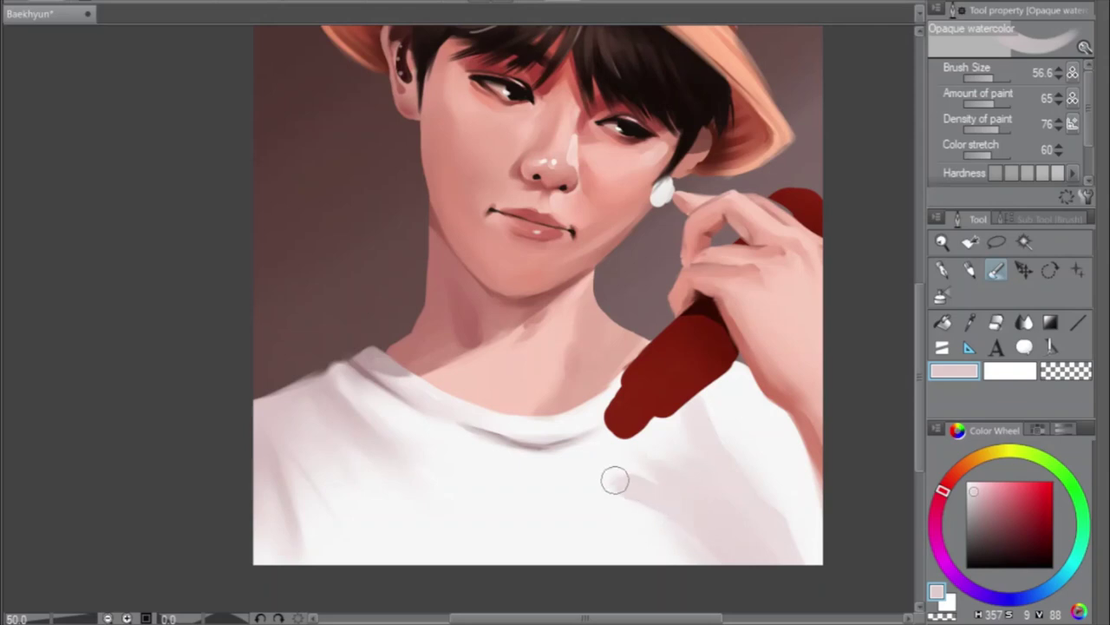
pyautogui.moveTo(615, 479); pyautogui.dragTo(615, 441)
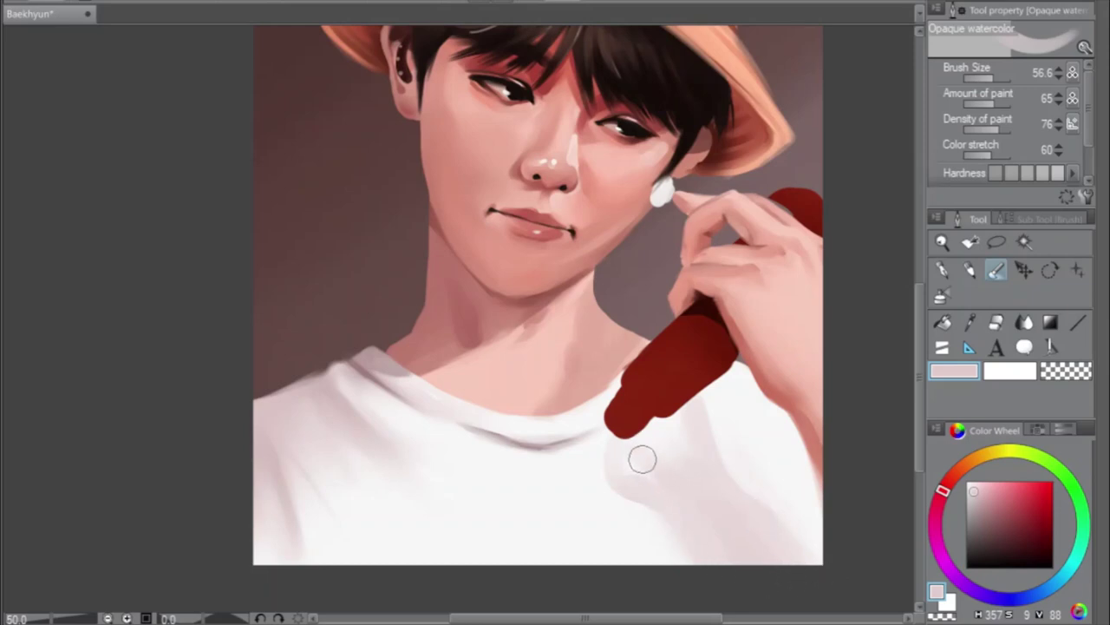
pyautogui.moveTo(643, 460)
pyautogui.mouseDown()
pyautogui.moveTo(616, 462)
pyautogui.moveTo(605, 470)
pyautogui.moveTo(609, 461)
pyautogui.moveTo(585, 478)
pyautogui.moveTo(618, 455)
pyautogui.moveTo(589, 469)
pyautogui.moveTo(606, 448)
pyautogui.moveTo(580, 462)
pyautogui.moveTo(624, 417)
pyautogui.moveTo(549, 473)
pyautogui.moveTo(611, 424)
pyautogui.moveTo(566, 468)
pyautogui.moveTo(620, 427)
pyautogui.moveTo(604, 453)
pyautogui.moveTo(647, 461)
pyautogui.moveTo(653, 478)
pyautogui.moveTo(681, 446)
pyautogui.moveTo(668, 501)
pyautogui.mouseUp()
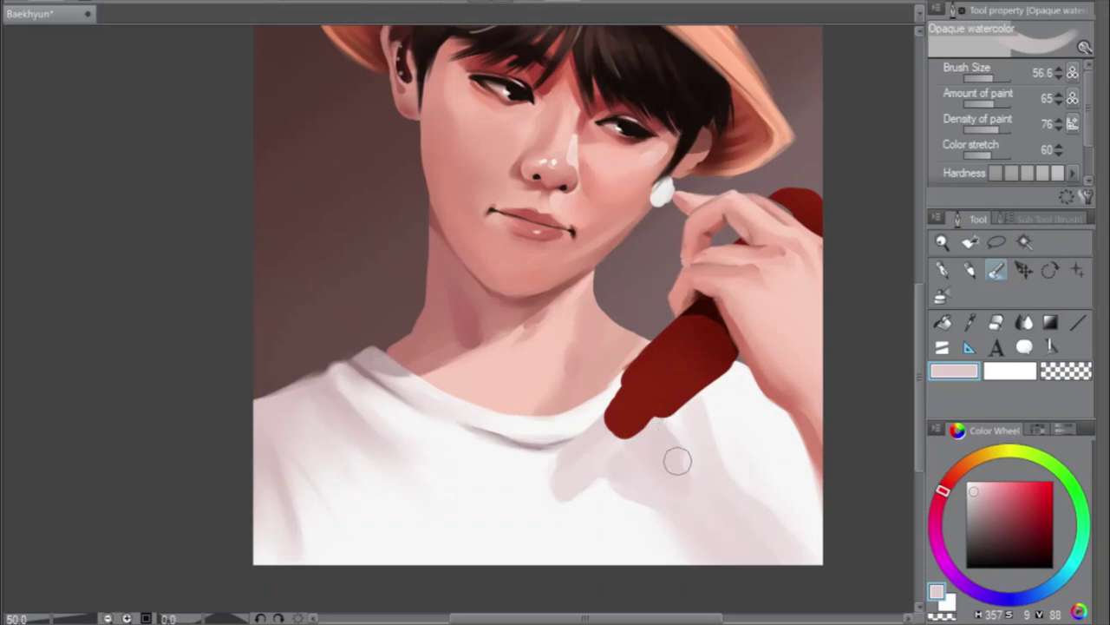
# Extend the sleeve's cast shadow diagonally across the shirt's chest below the collar with 56.6-size opaque watercolor in pale pinkish grey
pyautogui.moveTo(678, 461); pyautogui.dragTo(702, 493)
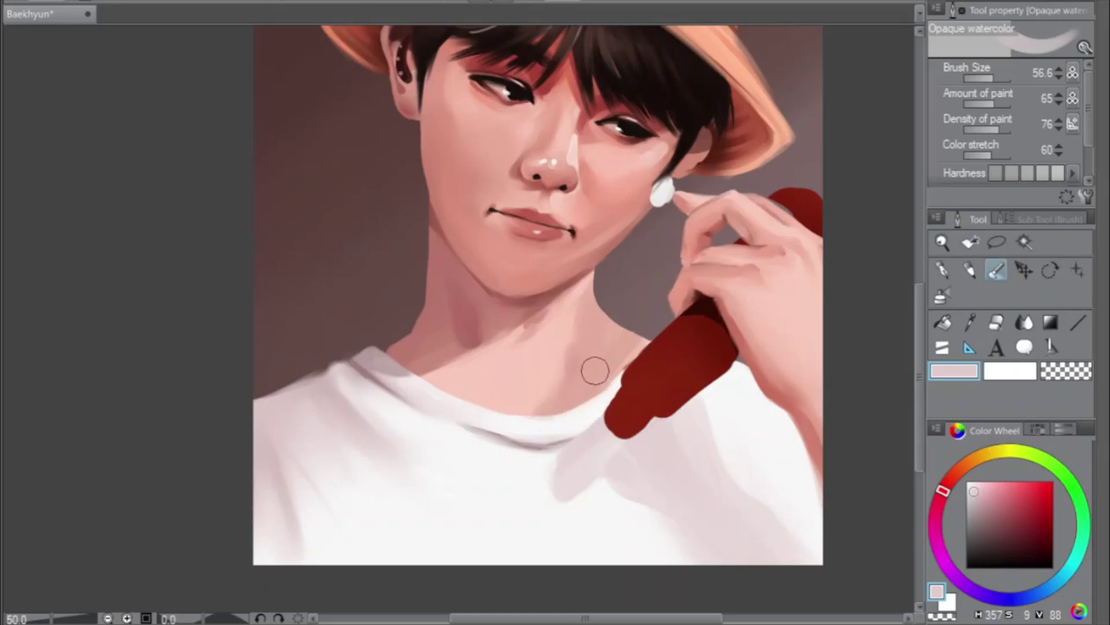
pyautogui.moveTo(585, 429); pyautogui.dragTo(526, 469)
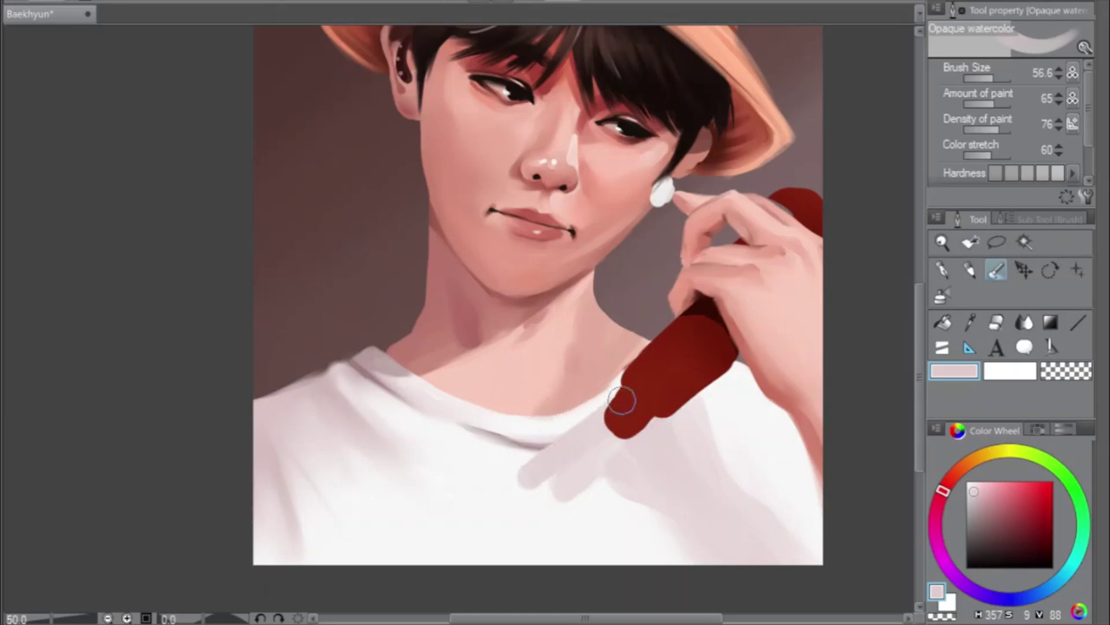
pyautogui.moveTo(596, 416)
pyautogui.mouseDown()
pyautogui.moveTo(547, 474)
pyautogui.moveTo(600, 451)
pyautogui.mouseUp()
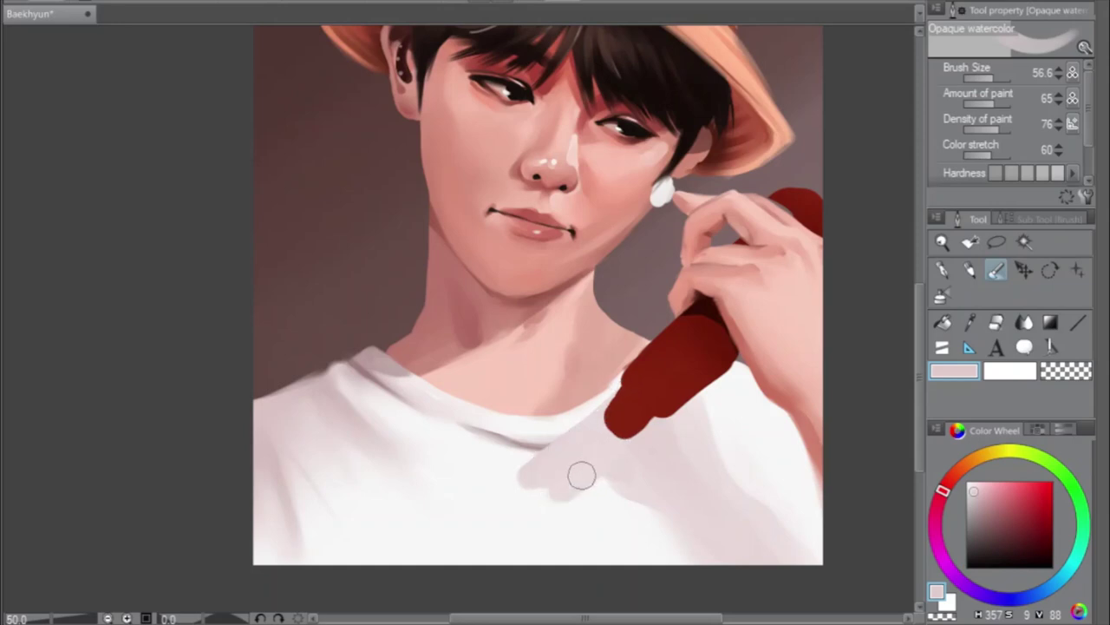
pyautogui.moveTo(600, 448)
pyautogui.mouseDown()
pyautogui.moveTo(527, 496)
pyautogui.moveTo(595, 432)
pyautogui.mouseUp()
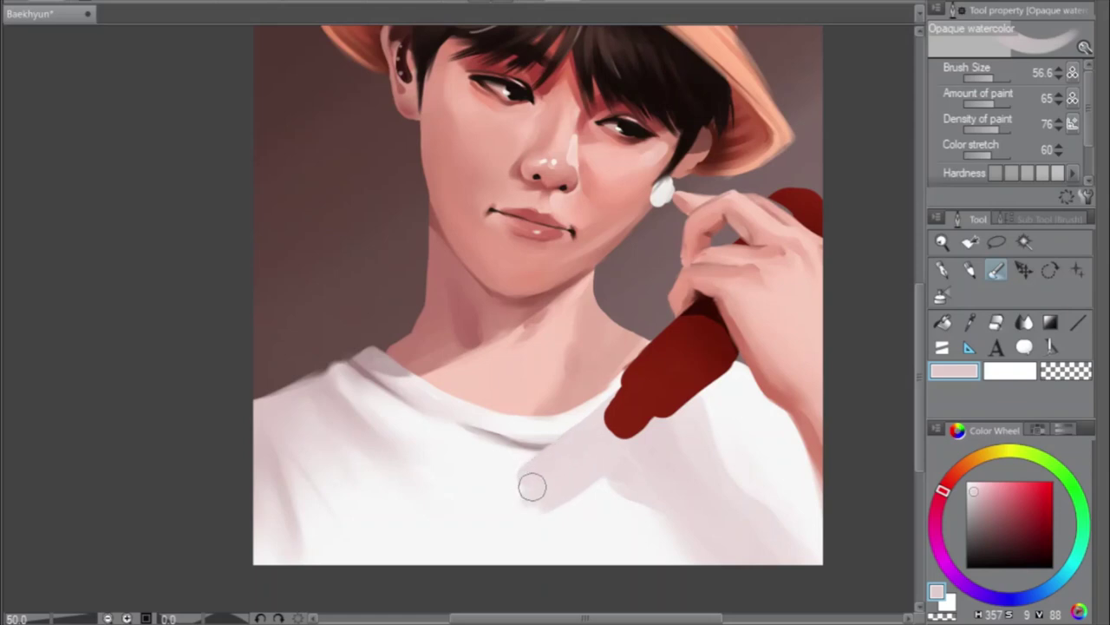
pyautogui.moveTo(532, 486)
pyautogui.mouseDown()
pyautogui.moveTo(509, 513)
pyautogui.moveTo(565, 475)
pyautogui.moveTo(506, 503)
pyautogui.mouseUp()
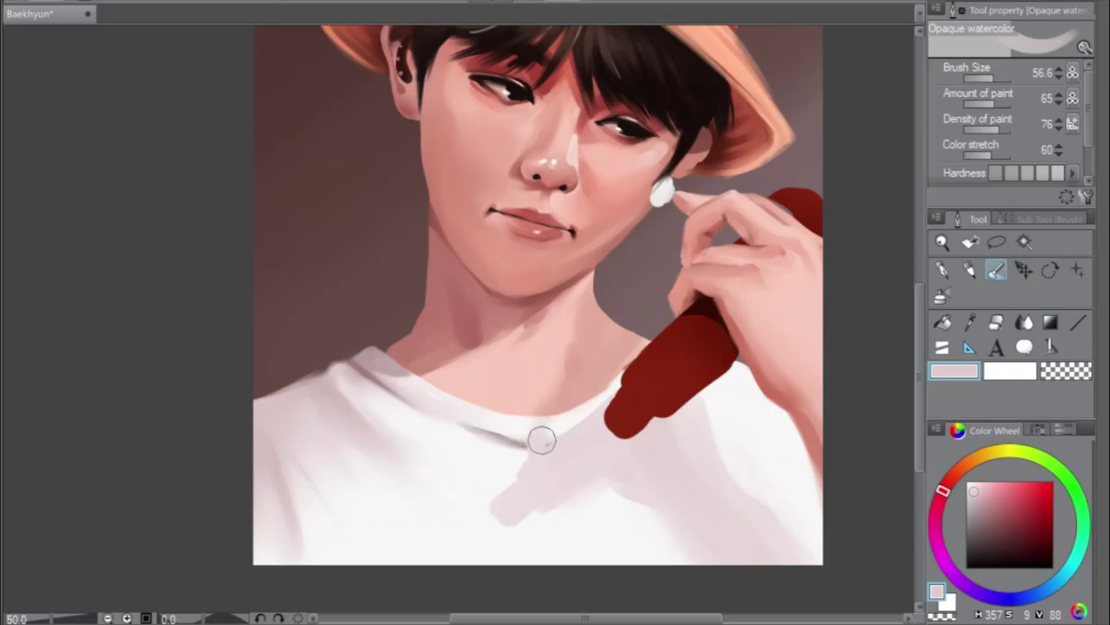
# Carry the pale pinkish grey shadow over the shirt's collar beside the sleeve and lengthen its lower tip
pyautogui.moveTo(541, 440)
pyautogui.mouseDown()
pyautogui.moveTo(571, 421)
pyautogui.moveTo(560, 437)
pyautogui.moveTo(599, 416)
pyautogui.moveTo(543, 424)
pyautogui.moveTo(609, 397)
pyautogui.mouseUp()
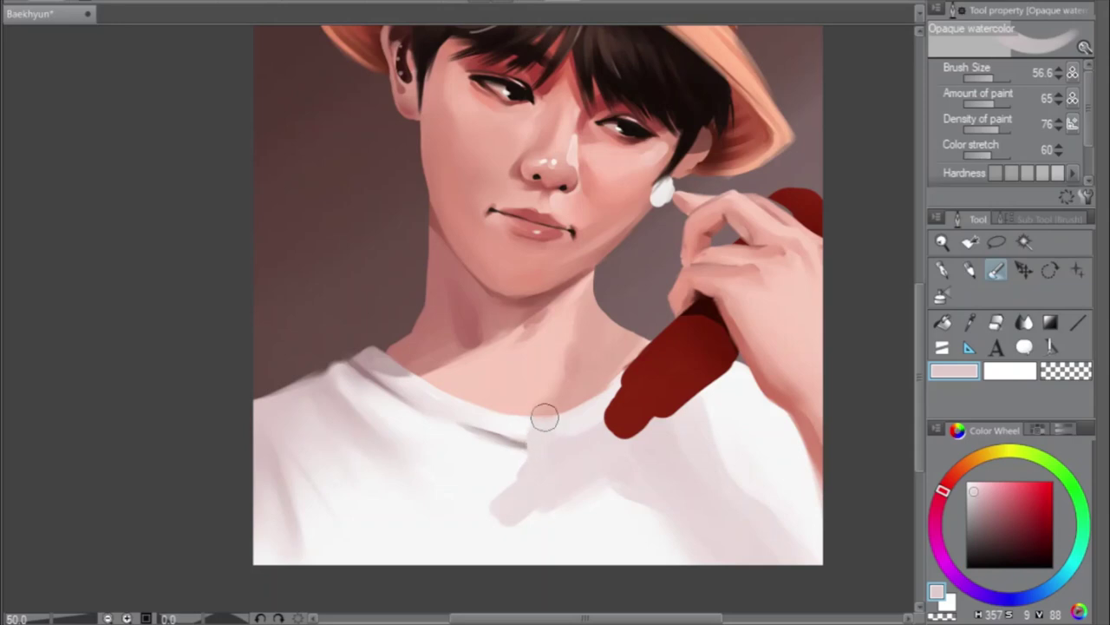
pyautogui.moveTo(545, 418)
pyautogui.mouseDown()
pyautogui.moveTo(565, 434)
pyautogui.moveTo(619, 376)
pyautogui.moveTo(605, 424)
pyautogui.mouseUp()
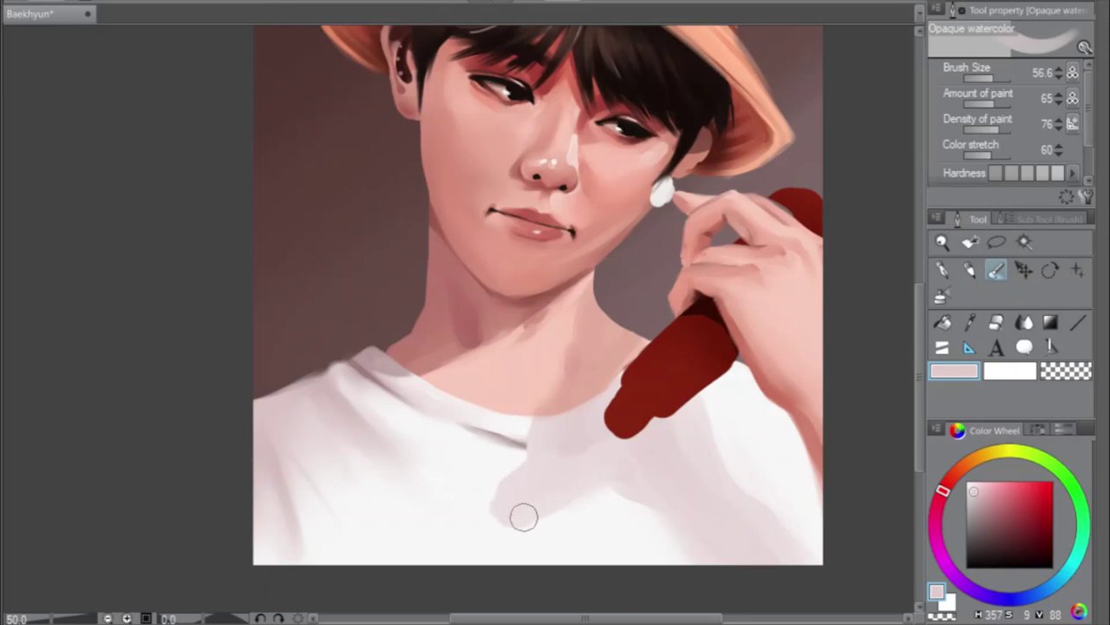
pyautogui.moveTo(524, 517)
pyautogui.mouseDown()
pyautogui.moveTo(496, 513)
pyautogui.moveTo(507, 514)
pyautogui.moveTo(500, 524)
pyautogui.moveTo(508, 497)
pyautogui.moveTo(489, 521)
pyautogui.moveTo(497, 528)
pyautogui.moveTo(547, 487)
pyautogui.moveTo(570, 494)
pyautogui.moveTo(530, 519)
pyautogui.moveTo(517, 510)
pyautogui.moveTo(576, 481)
pyautogui.moveTo(536, 512)
pyautogui.moveTo(617, 461)
pyautogui.moveTo(502, 525)
pyautogui.mouseUp()
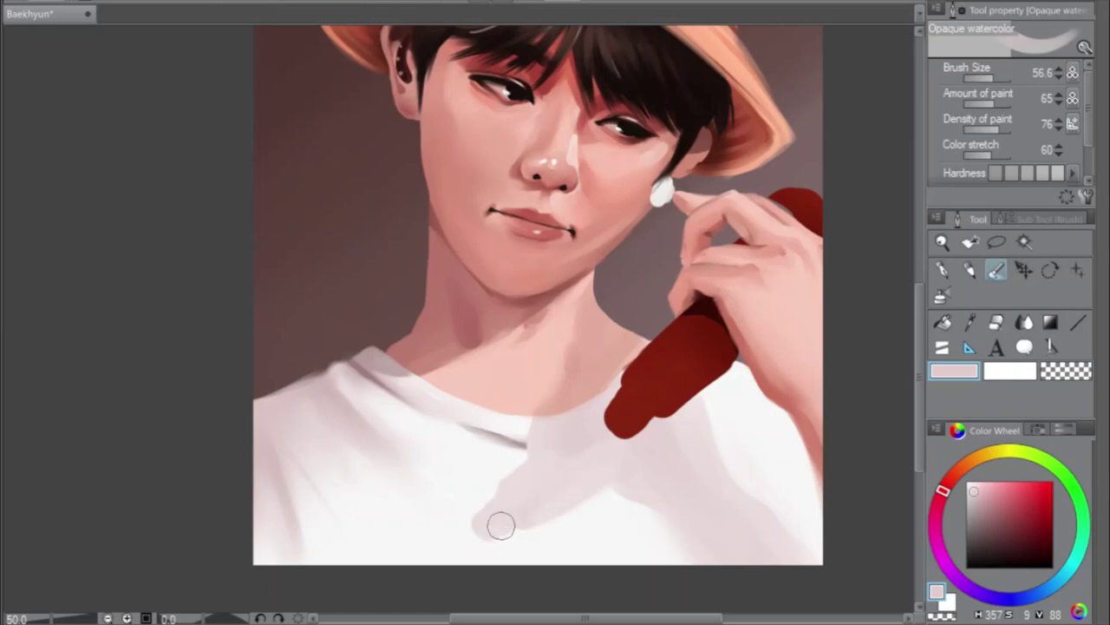
# Flip the view and repaint the missing collar fold line through the shadow with 17.2-size opaque watercolor in a darkened mauve sampled from the fold
pyautogui.press('h')
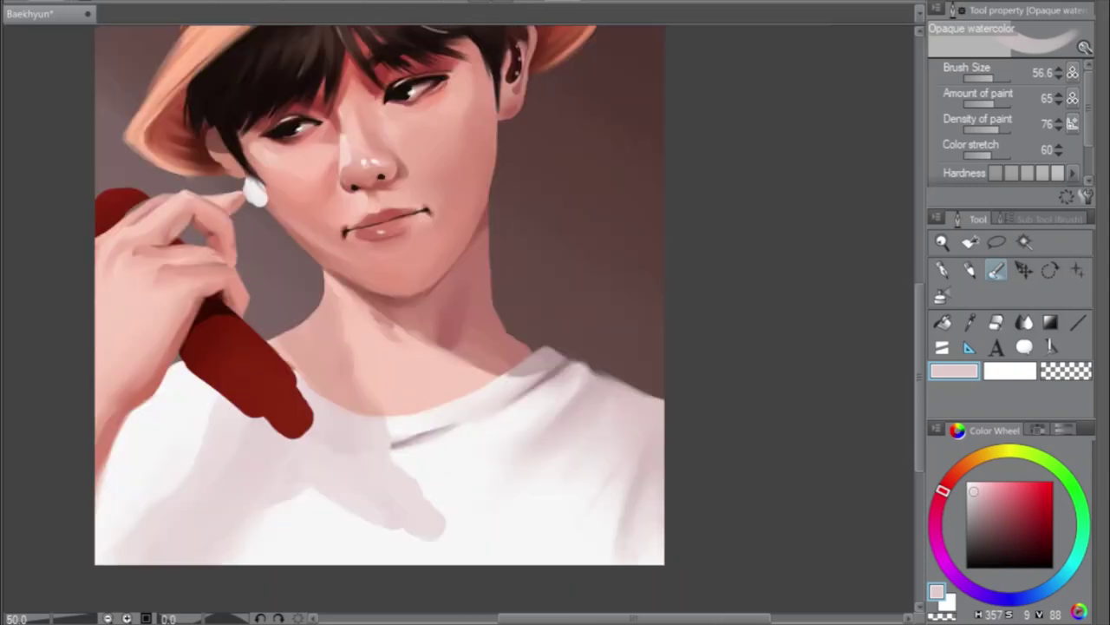
pyautogui.moveTo(731, 619); pyautogui.dragTo(709, 620)
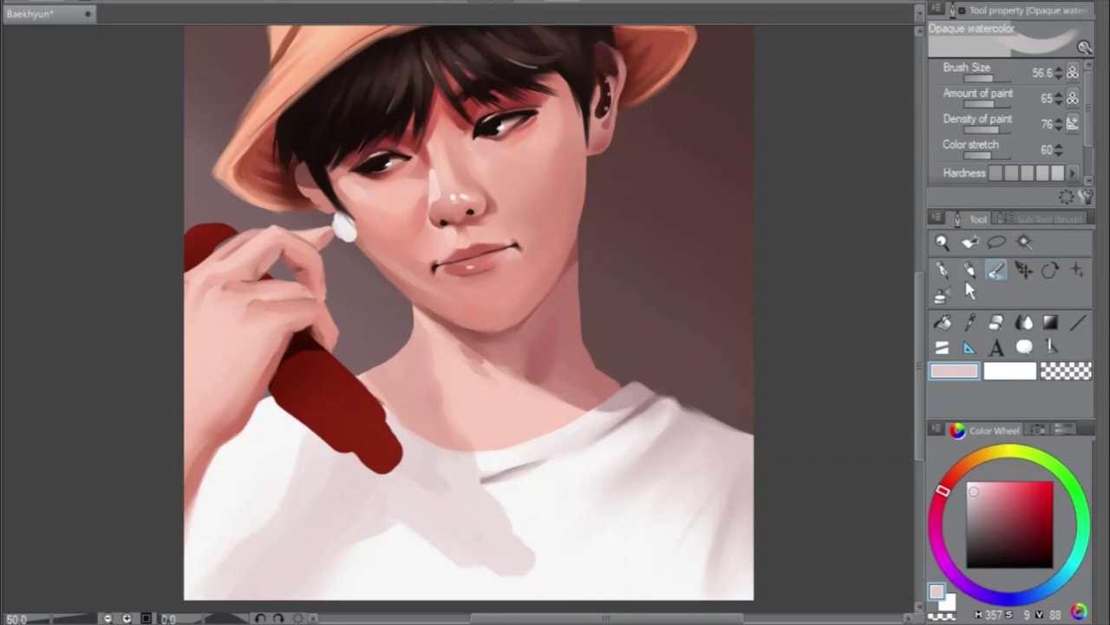
pyautogui.moveTo(995, 83); pyautogui.dragTo(991, 83)
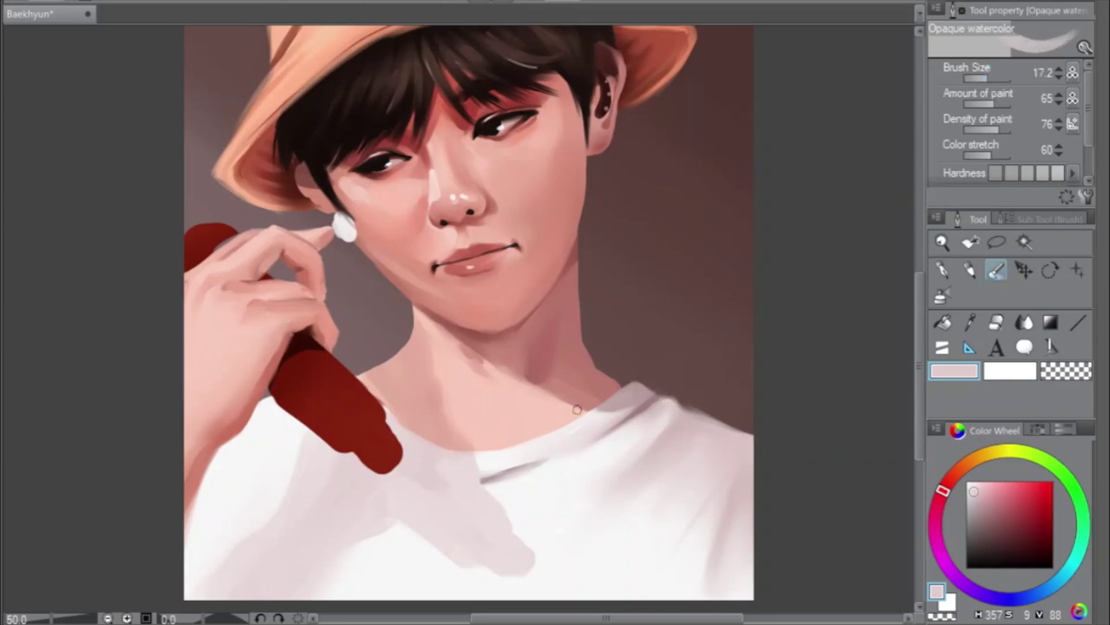
pyautogui.keyDown('alt'); pyautogui.click(490, 477); pyautogui.keyUp('alt')
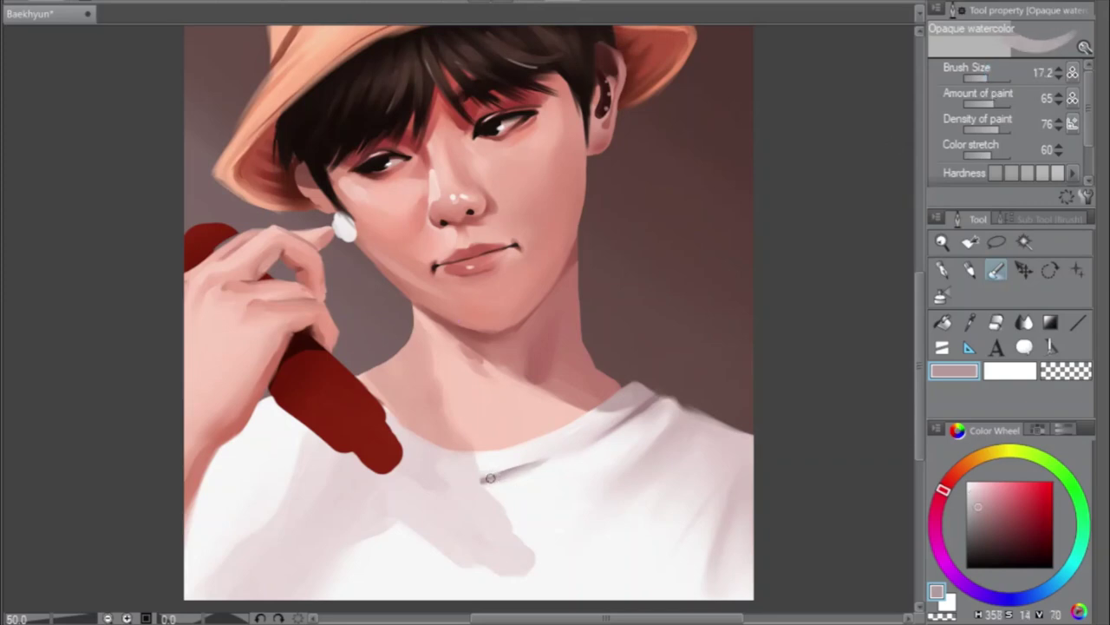
pyautogui.moveTo(997, 509); pyautogui.dragTo(986, 514)
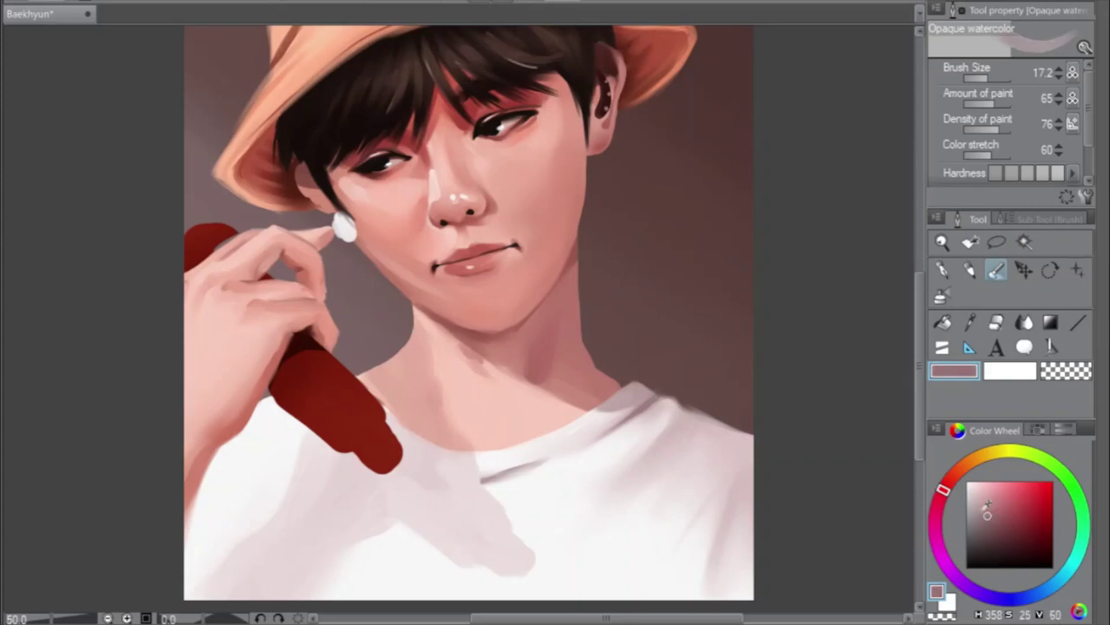
pyautogui.moveTo(482, 480); pyautogui.dragTo(469, 482)
pyautogui.moveTo(445, 479); pyautogui.dragTo(421, 473)
pyautogui.press('h')
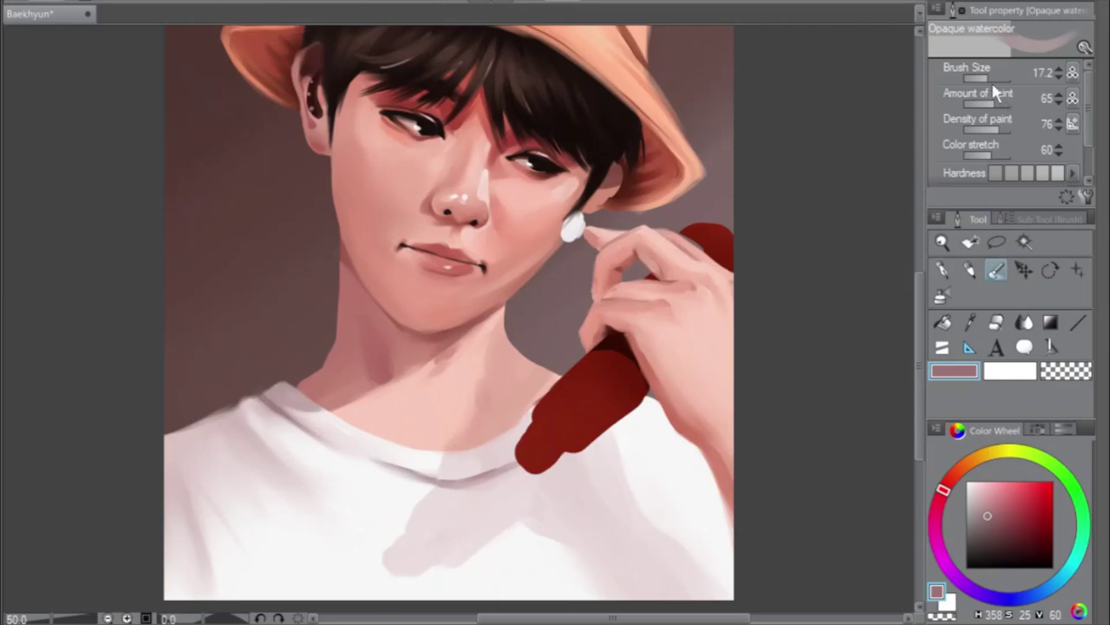
# Rework the shadow on the neck and shoulder above the collar with 69-size opaque watercolor in a reddish skin tone sampled from the neck
pyautogui.moveTo(459, 319); pyautogui.dragTo(503, 319)
pyautogui.press('h')
pyautogui.moveTo(627, 619); pyautogui.dragTo(617, 619)
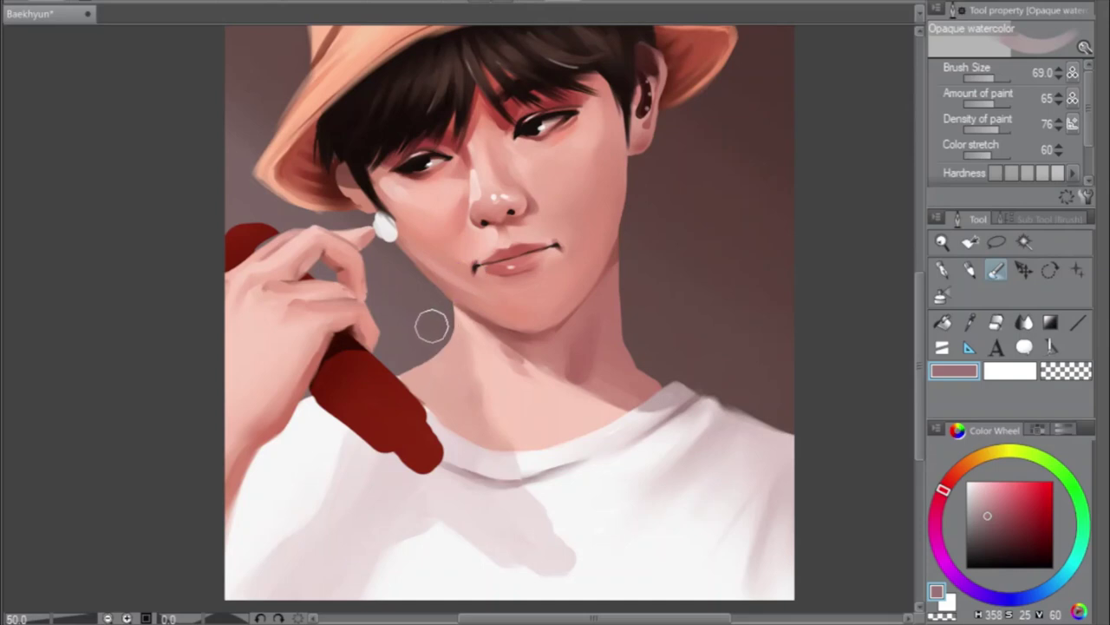
pyautogui.keyDown('alt'); pyautogui.click(556, 348); pyautogui.keyUp('alt')
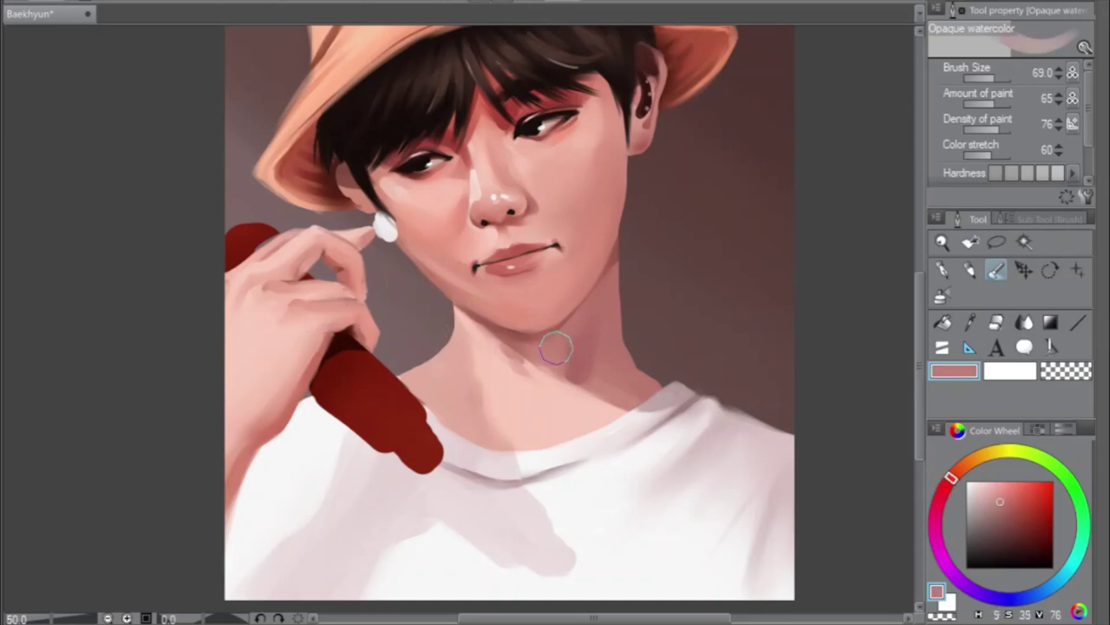
pyautogui.keyDown('alt'); pyautogui.click(448, 339); pyautogui.keyUp('alt')
pyautogui.moveTo(448, 339)
pyautogui.mouseDown()
pyautogui.moveTo(469, 410)
pyautogui.moveTo(431, 347)
pyautogui.moveTo(453, 416)
pyautogui.moveTo(439, 404)
pyautogui.moveTo(429, 361)
pyautogui.moveTo(450, 374)
pyautogui.moveTo(497, 466)
pyautogui.mouseUp()
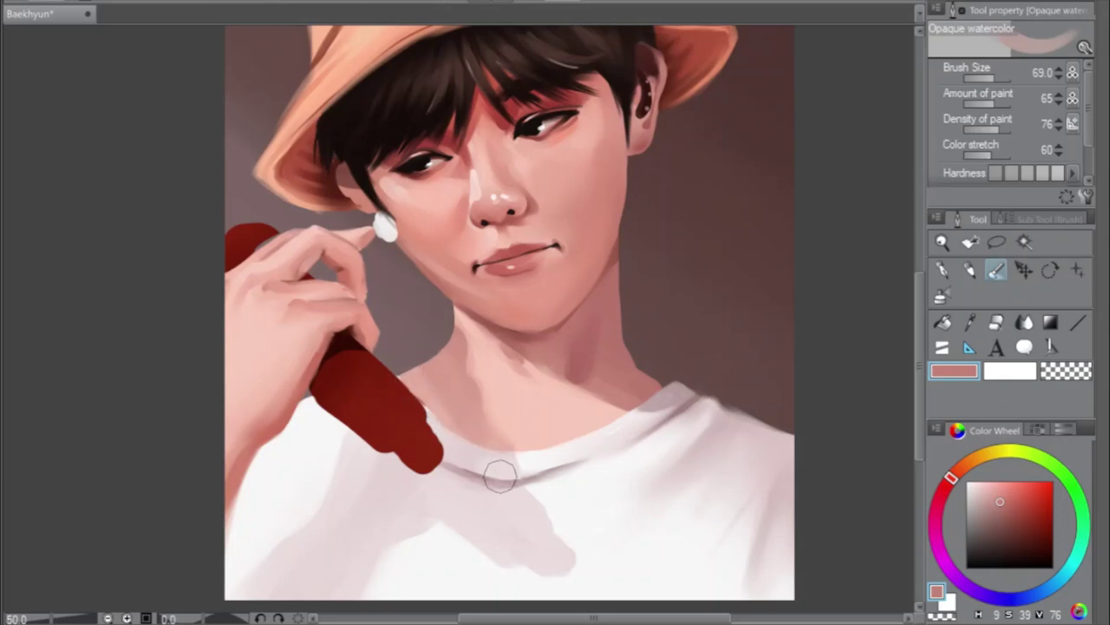
# Line the shadowed neckline between the sleeve and the neck's front with 11.6-size opaque watercolor in a dark reddish brown
pyautogui.moveTo(1009, 512); pyautogui.dragTo(1006, 524)
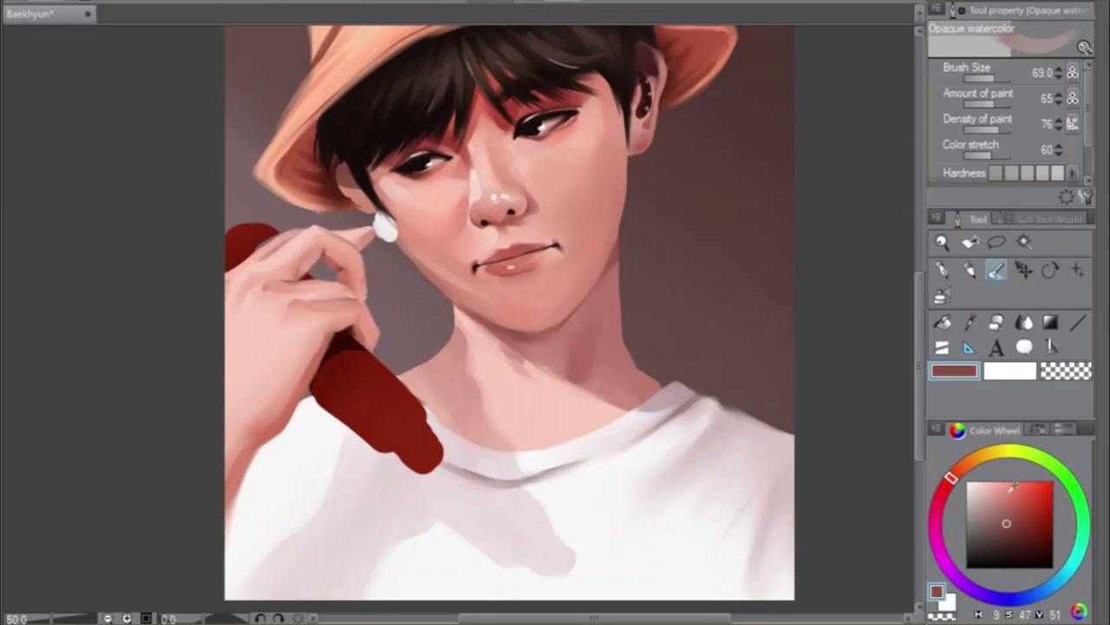
pyautogui.click(986, 78)
pyautogui.click(989, 78)
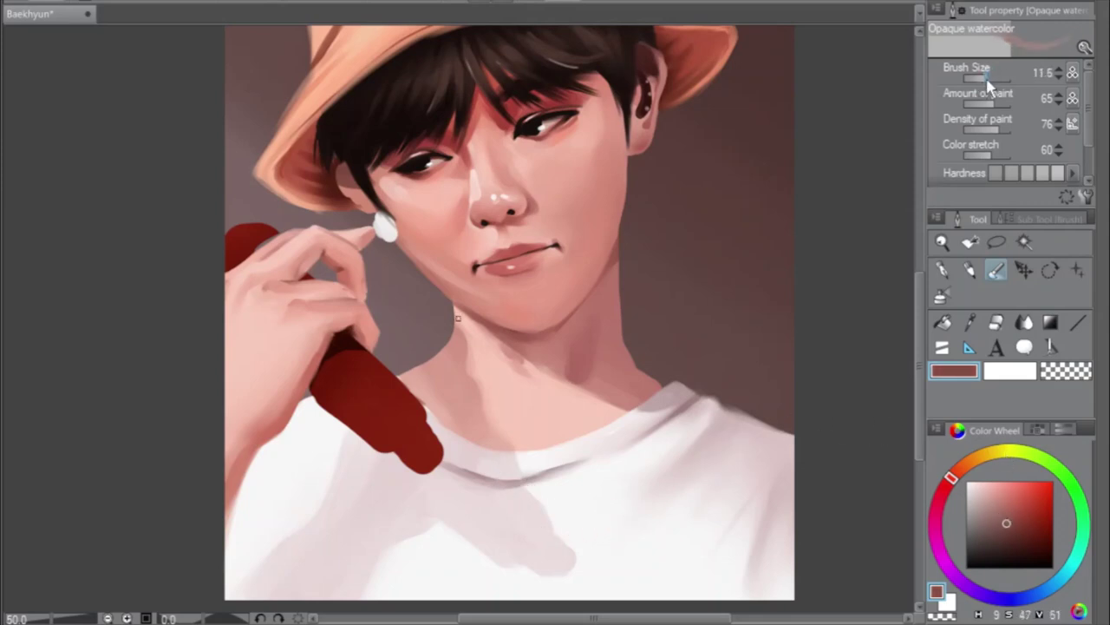
pyautogui.click(1011, 533)
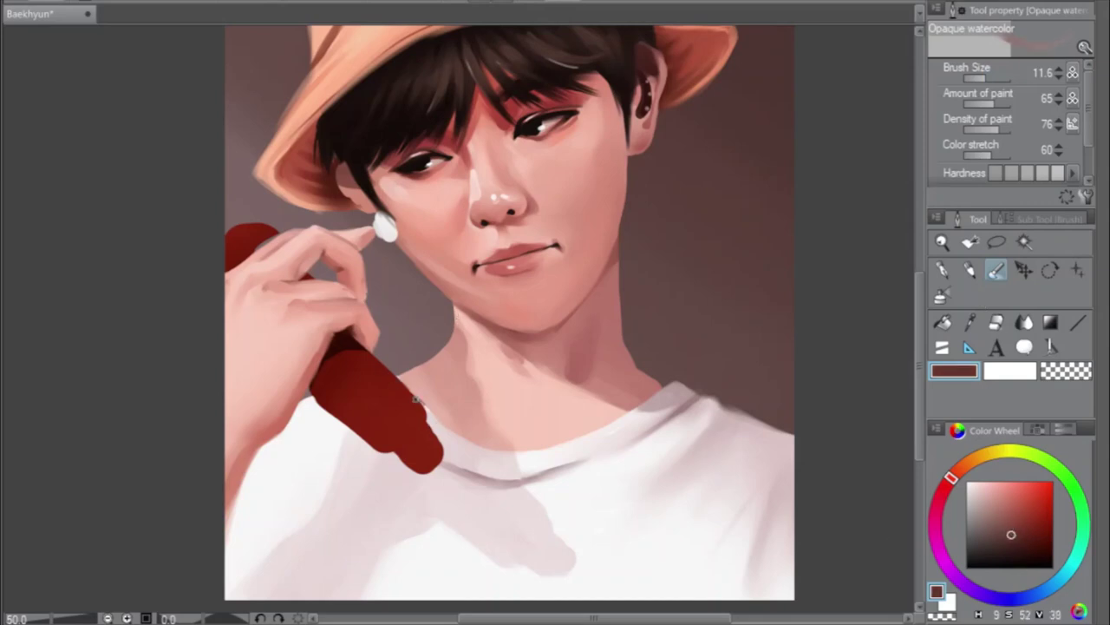
pyautogui.moveTo(417, 399); pyautogui.dragTo(483, 447)
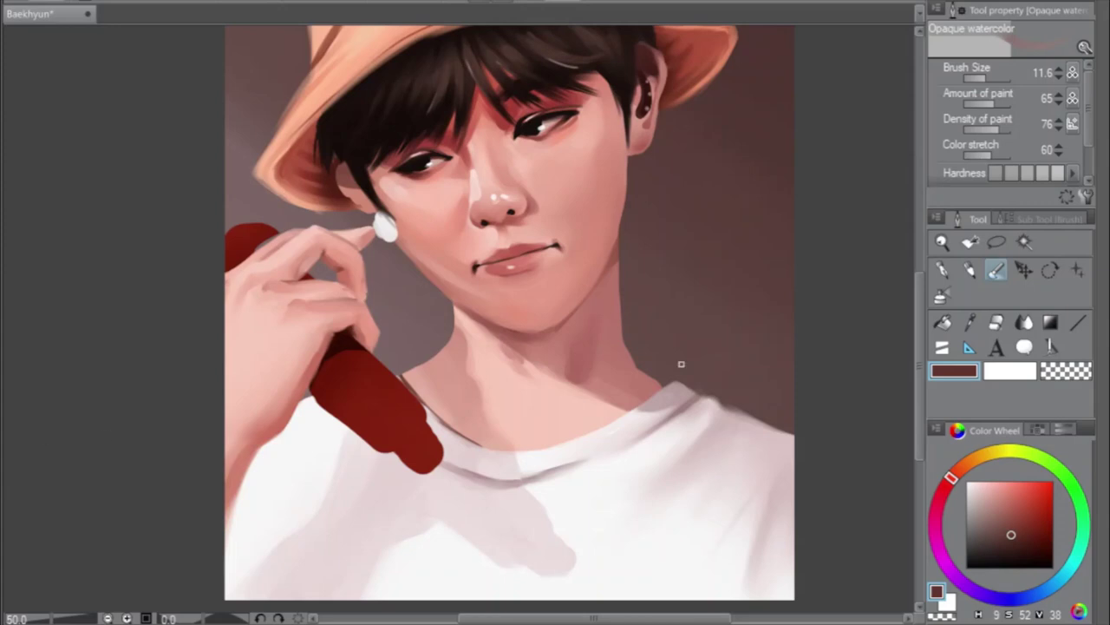
# Clean up and soften the dark neckline with the 23.4-size hard eraser and 11.6-size opaque watercolor in sampled pinkish tones
pyautogui.click(996, 323)
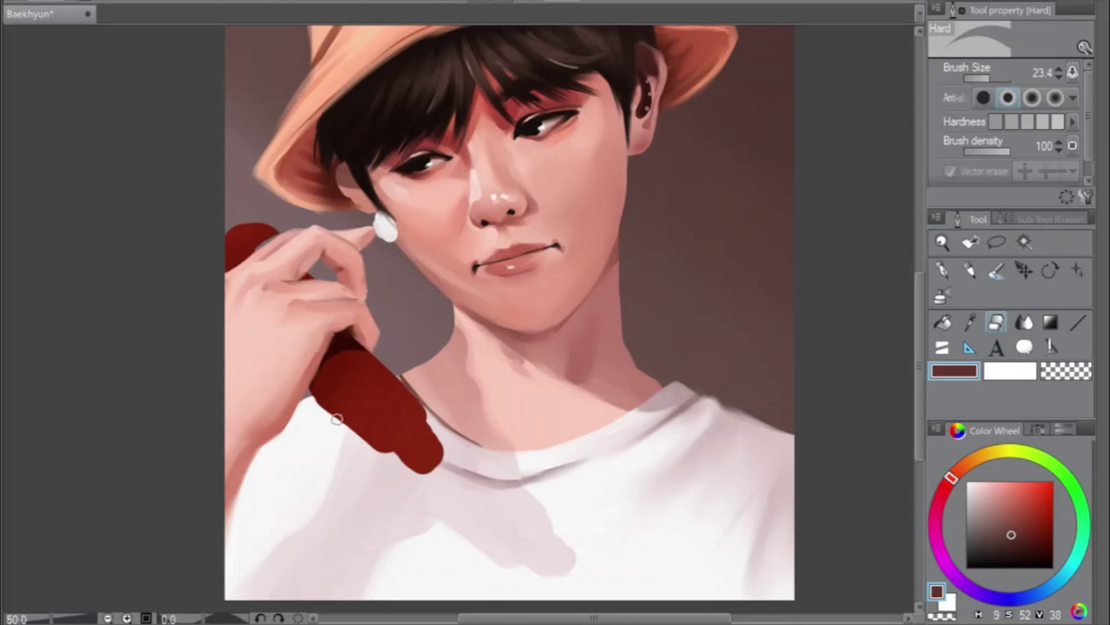
pyautogui.keyDown('alt'); pyautogui.click(405, 494); pyautogui.keyUp('alt')
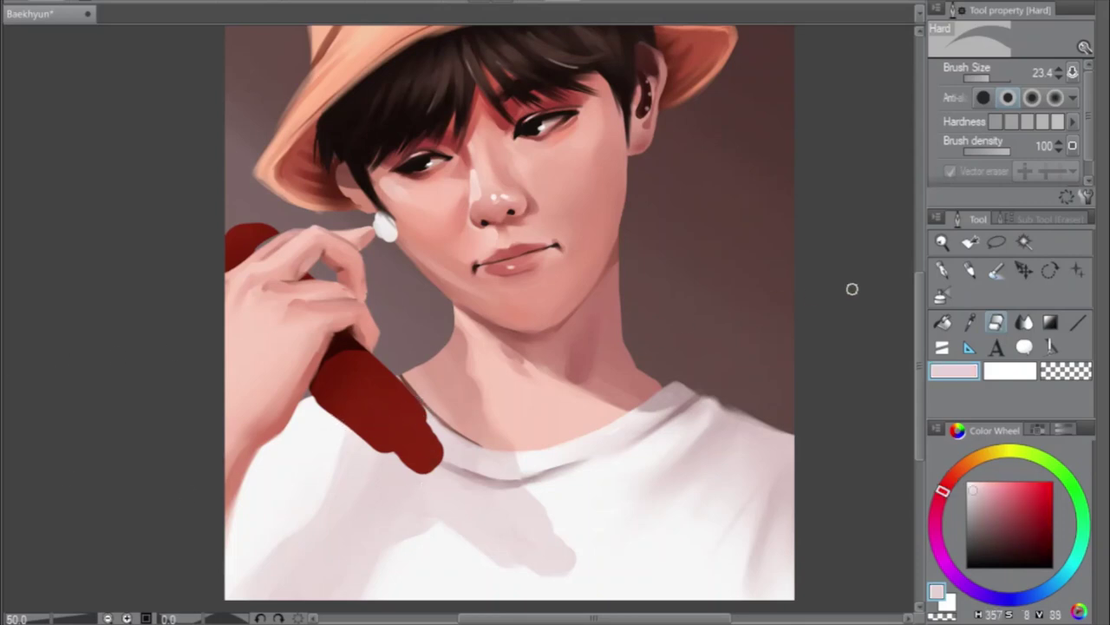
pyautogui.click(997, 270)
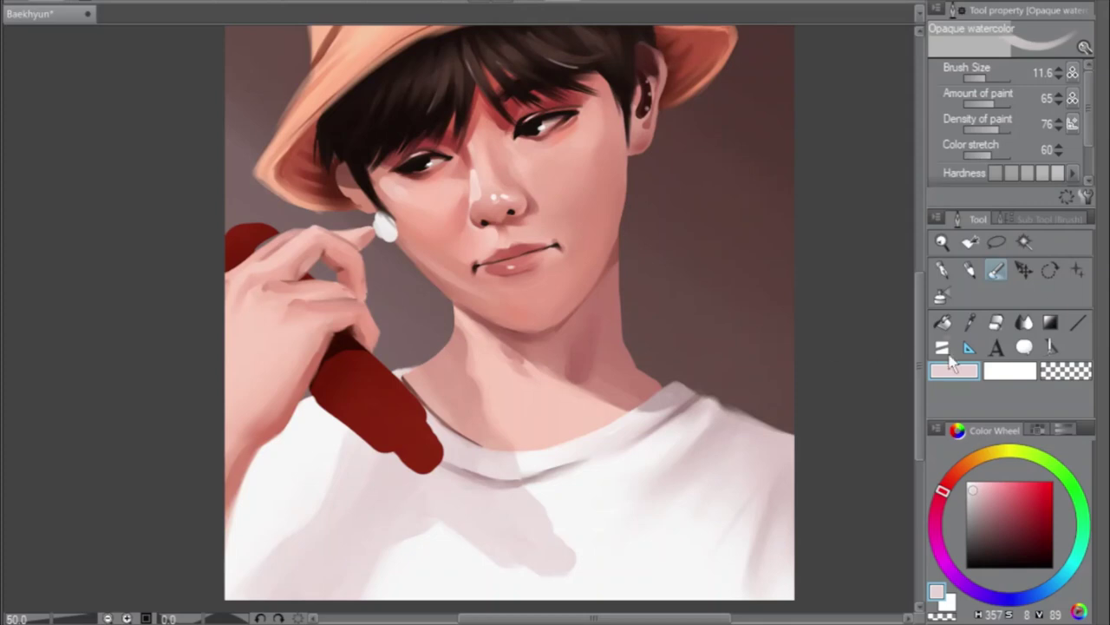
pyautogui.click(998, 323)
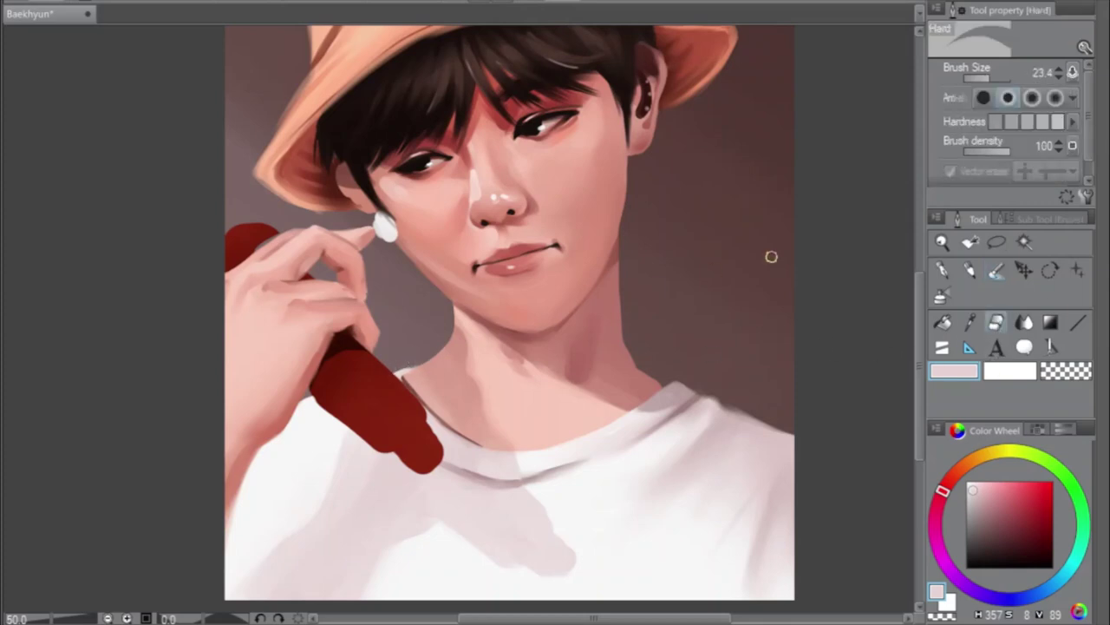
pyautogui.click(995, 270)
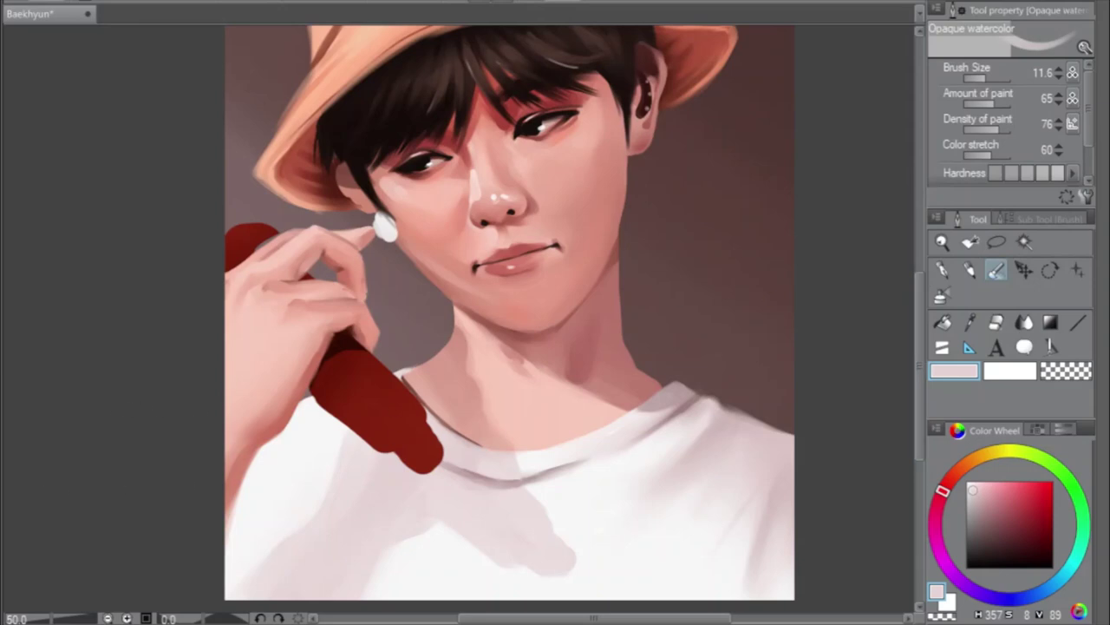
pyautogui.keyDown('alt'); pyautogui.click(460, 420); pyautogui.keyUp('alt')
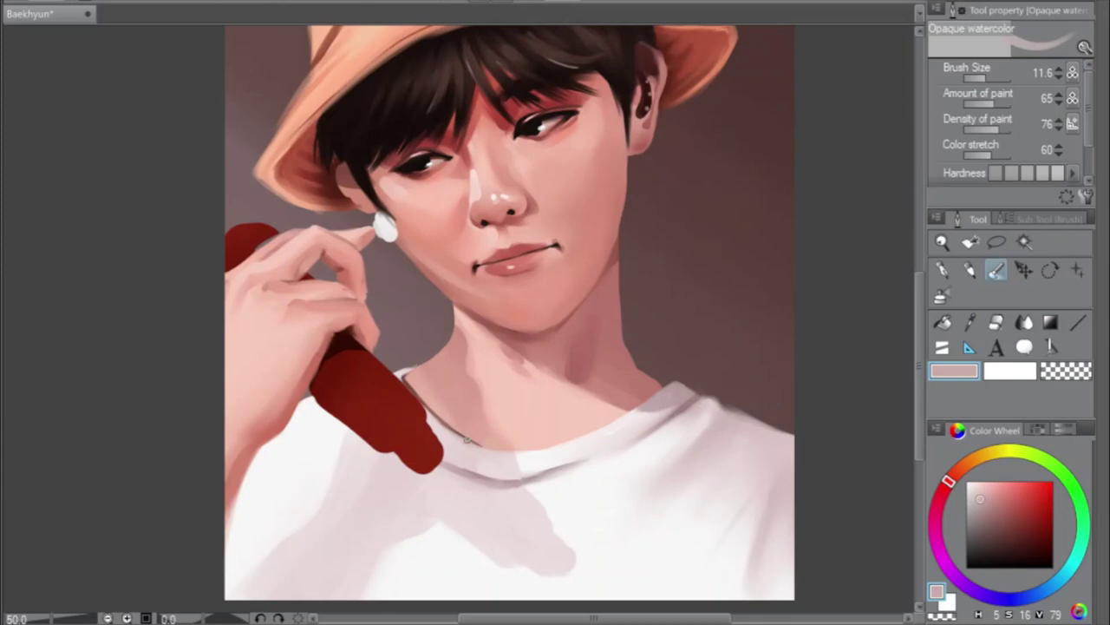
pyautogui.moveTo(481, 444); pyautogui.dragTo(518, 445)
# Touch up the neck's outer edge below the pierced ear with 38.1-size opaque watercolor in a sampled brownish pink, and check the flipped view
pyautogui.keyDown('alt'); pyautogui.click(450, 425); pyautogui.keyUp('alt')
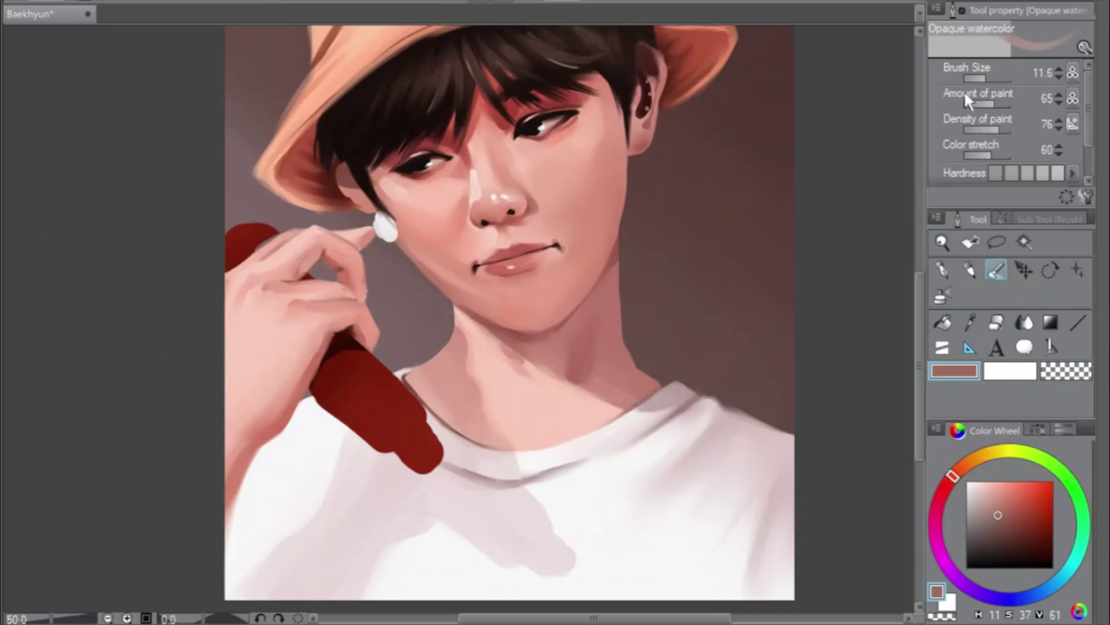
pyautogui.moveTo(987, 78); pyautogui.dragTo(998, 78)
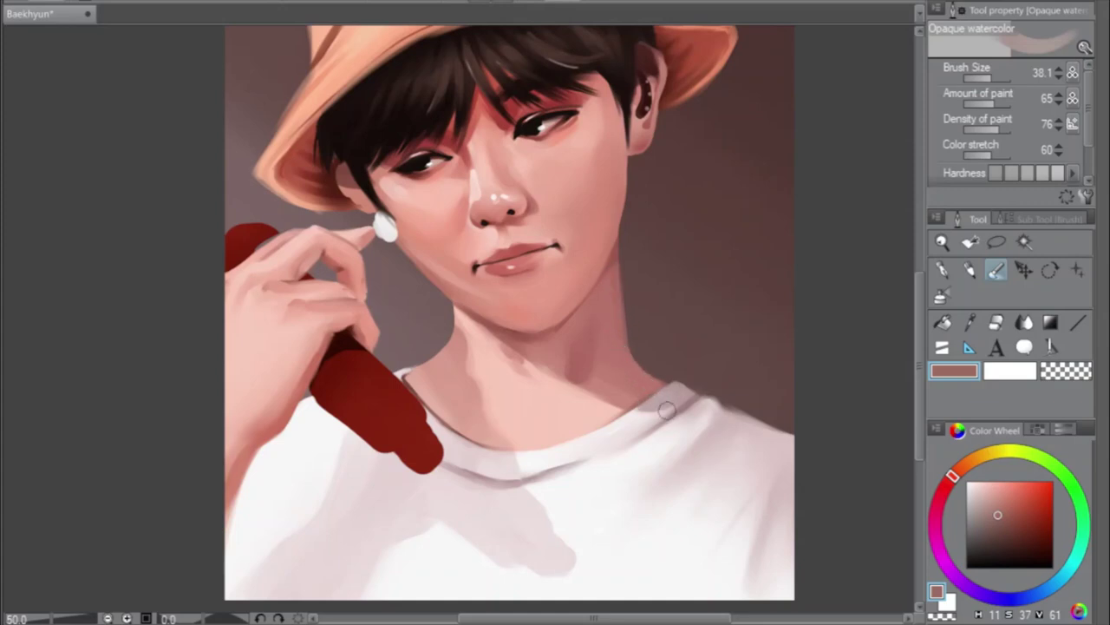
pyautogui.press('h')
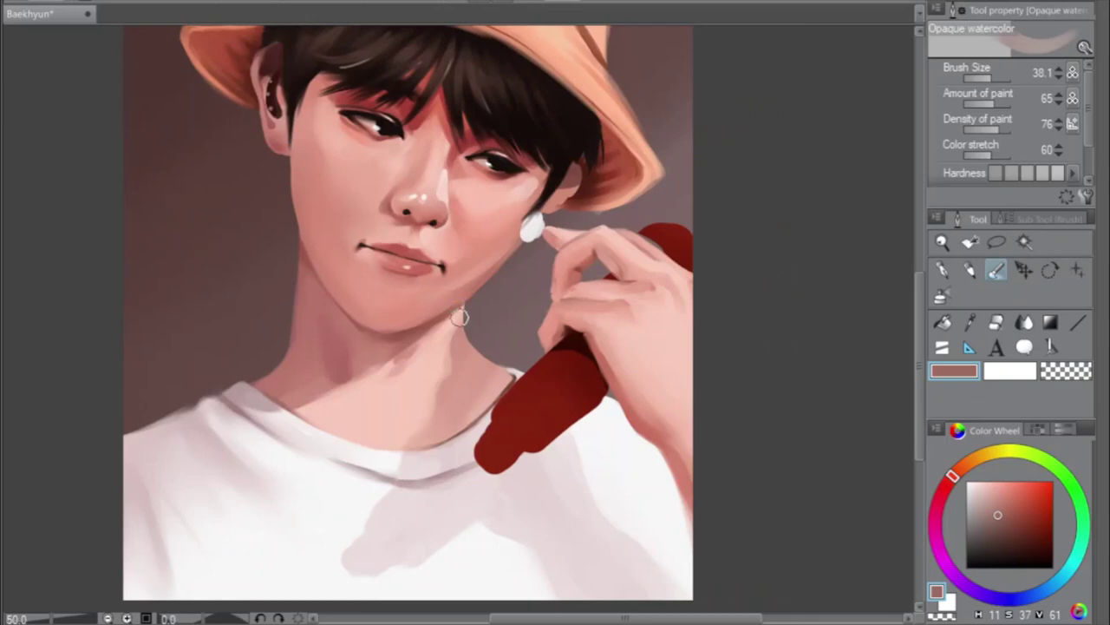
# Lasso the mouth together with a narrow margin of the surrounding skin
pyautogui.click(995, 243)
pyautogui.press('h')
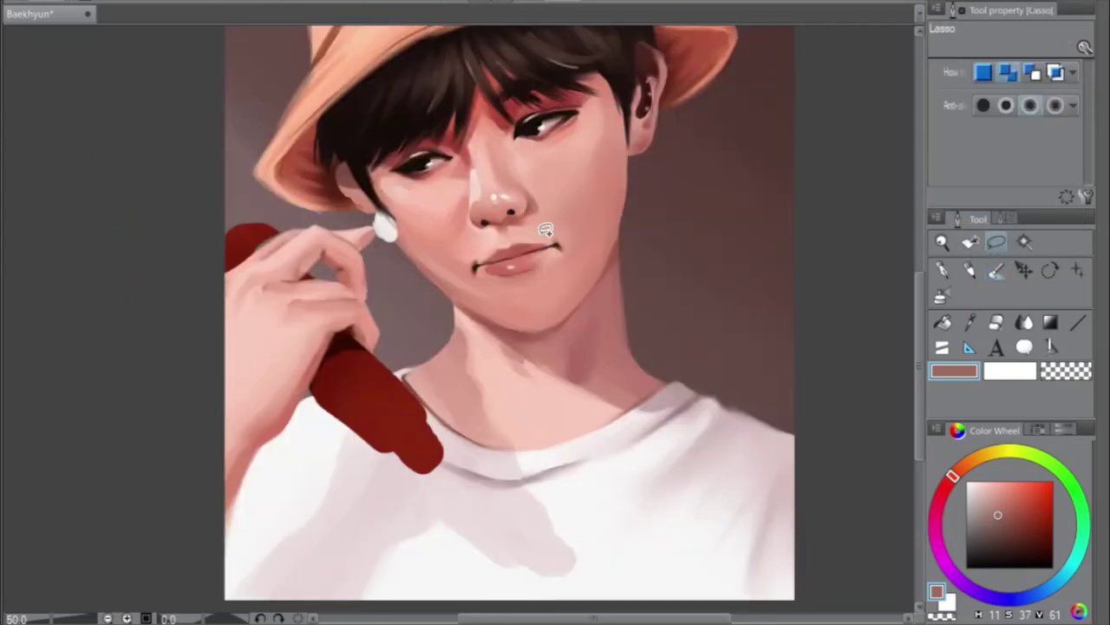
pyautogui.moveTo(566, 263)
pyautogui.mouseDown()
pyautogui.moveTo(581, 240)
pyautogui.moveTo(544, 232)
pyautogui.moveTo(490, 237)
pyautogui.moveTo(462, 264)
pyautogui.moveTo(496, 279)
pyautogui.moveTo(574, 253)
pyautogui.mouseUp()
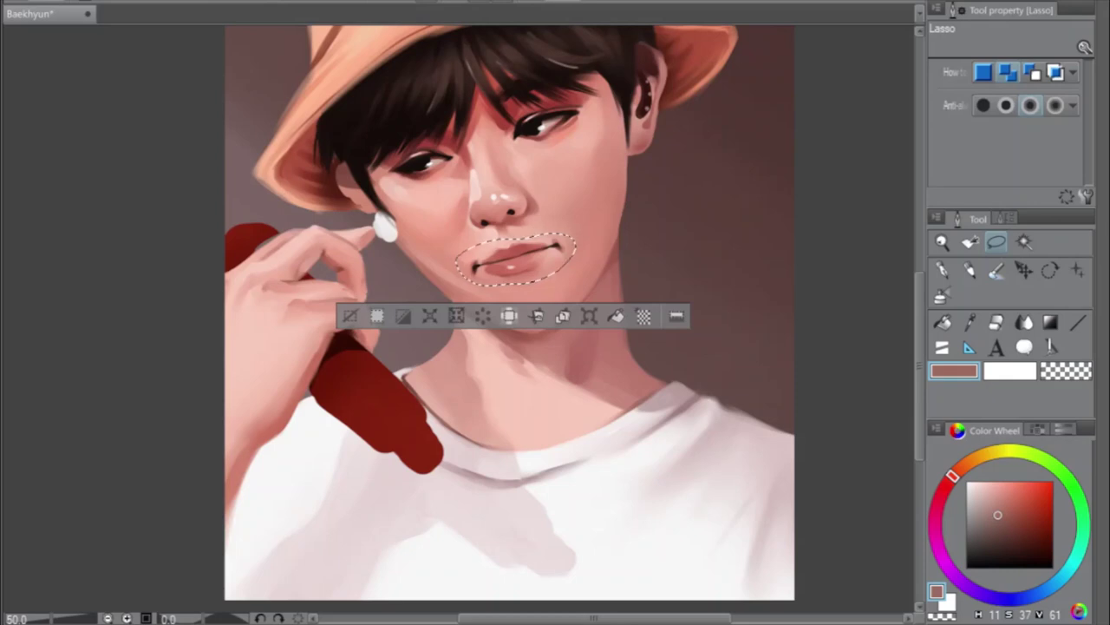
# Try a slight free-transform rotation of the selected mouth and compare it in the flipped view
pyautogui.click(589, 316)
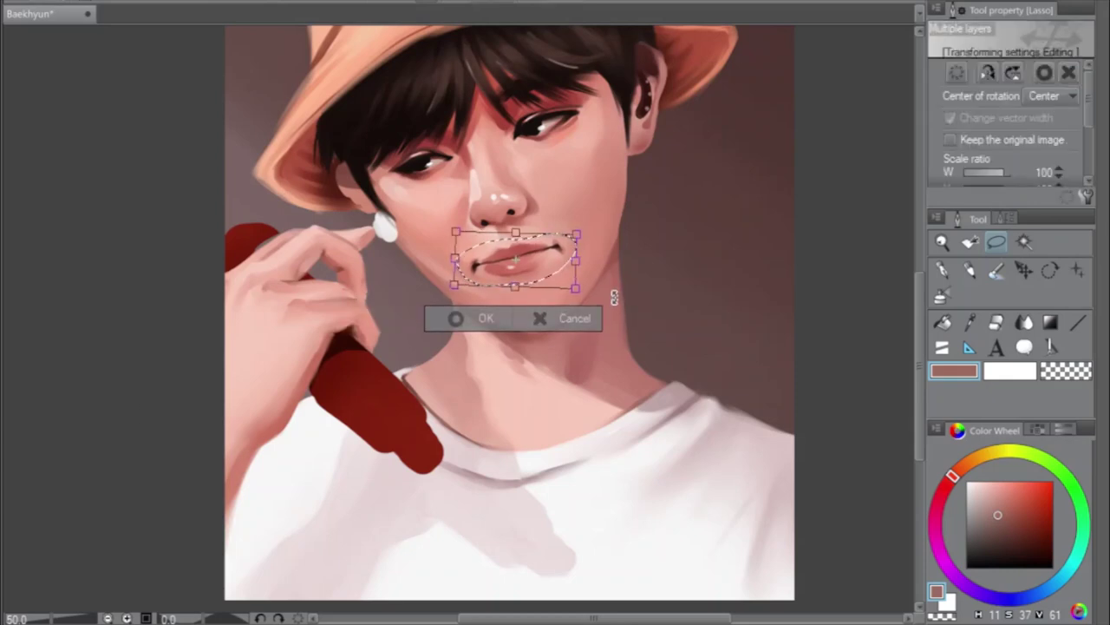
pyautogui.moveTo(614, 298); pyautogui.dragTo(614, 295)
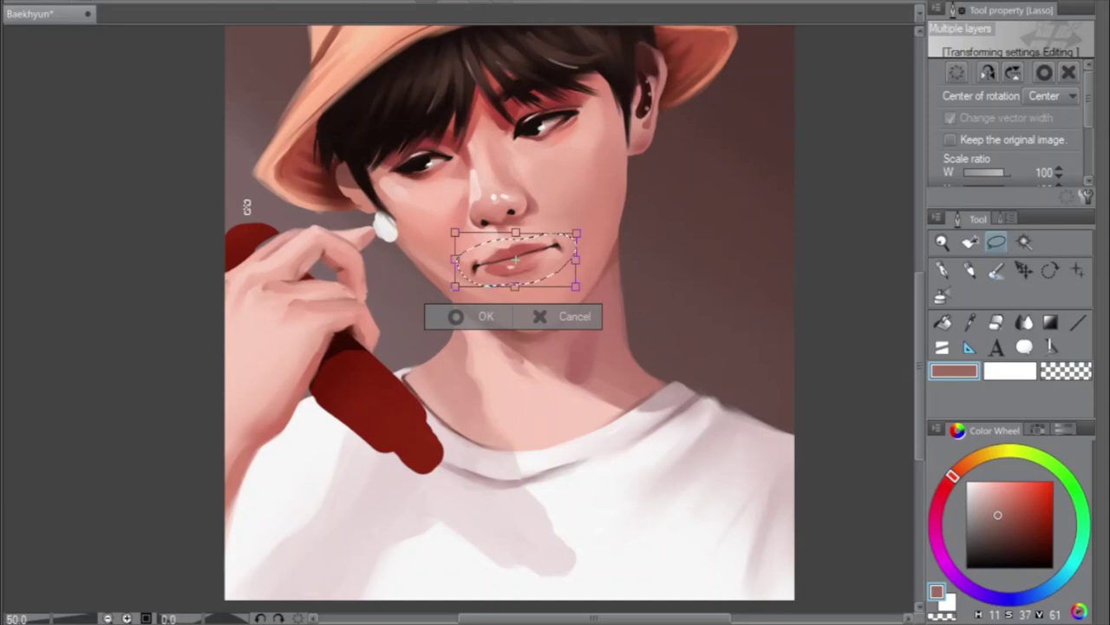
pyautogui.click(593, 316)
pyautogui.press('h')
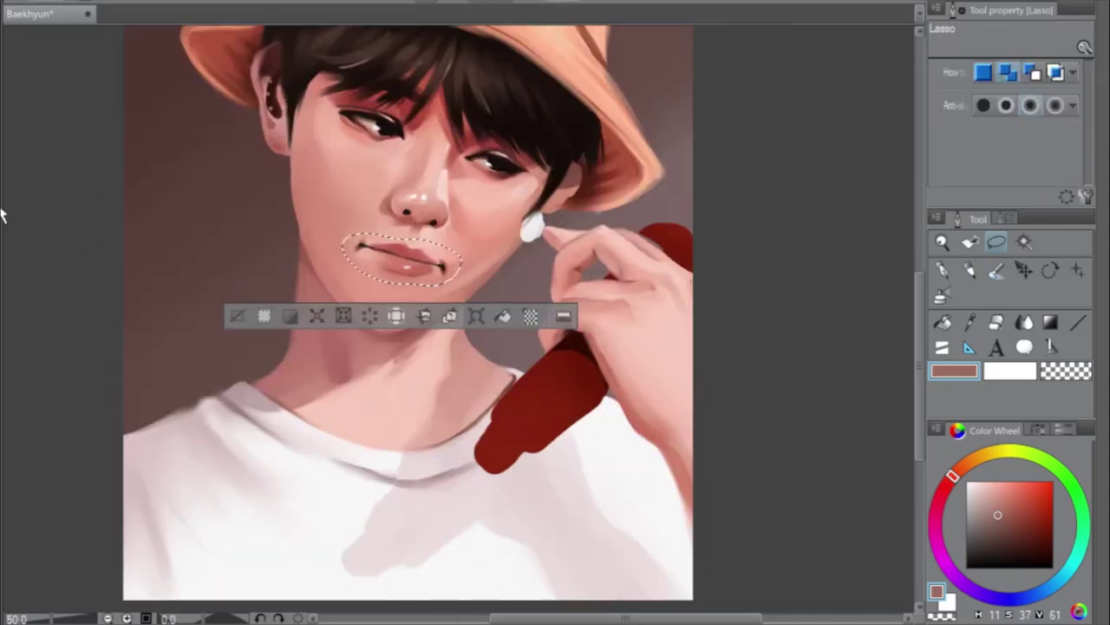
# Free-transform the lassoed mouth, accept the transformation and clear the selection
pyautogui.click(476, 317)
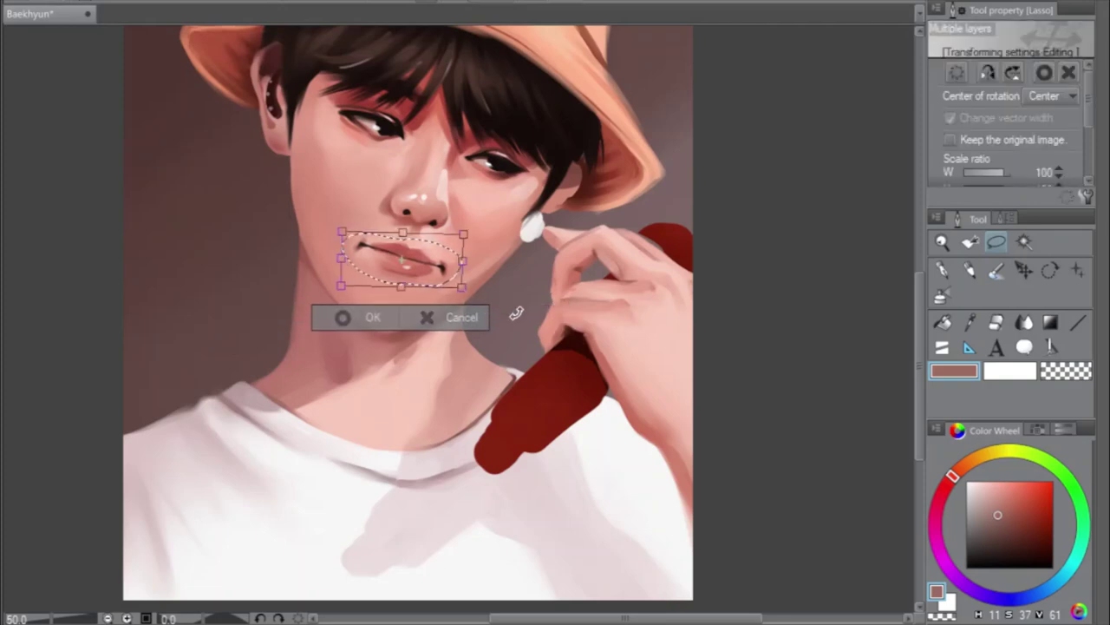
pyautogui.click(337, 319)
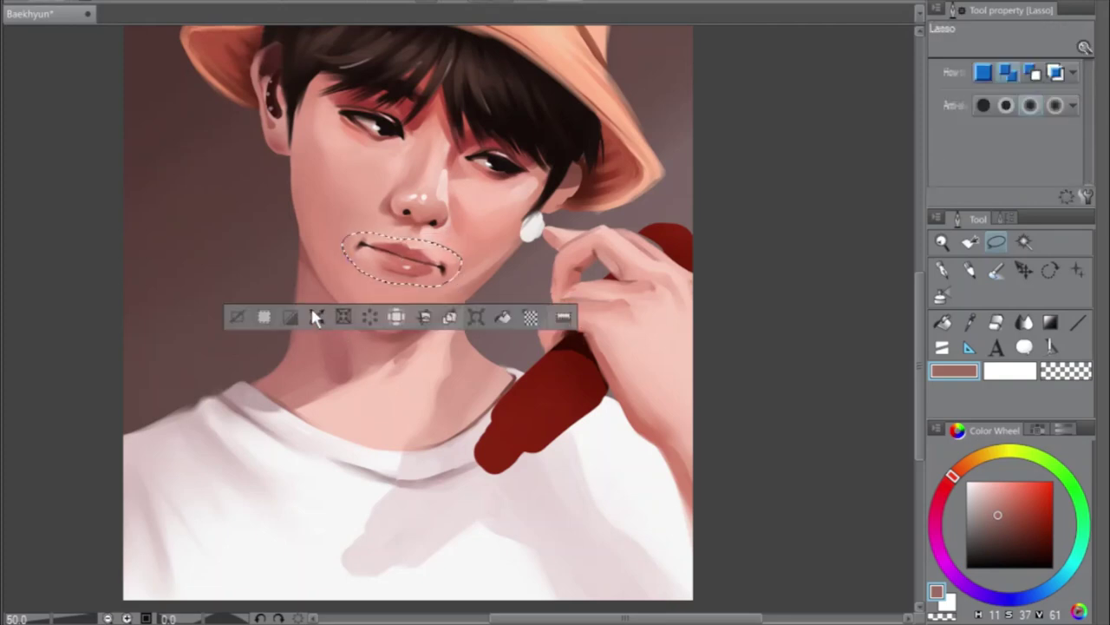
pyautogui.click(237, 316)
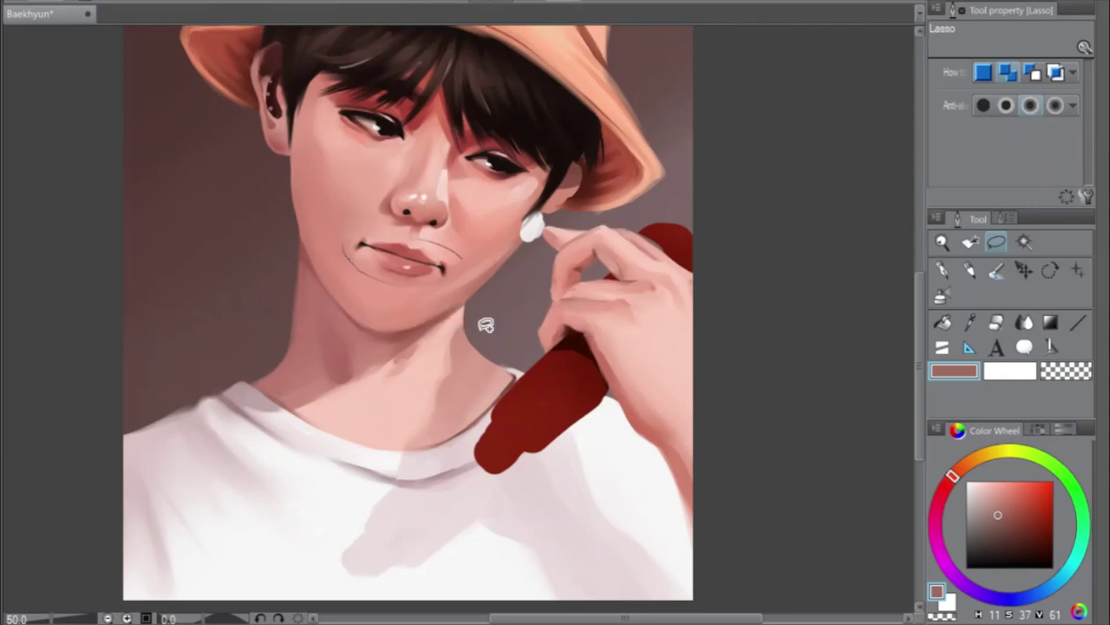
# Paint over the seam lines around the mouth with opaque watercolor at brush size 17.2, blending them into the skin
pyautogui.click(997, 274)
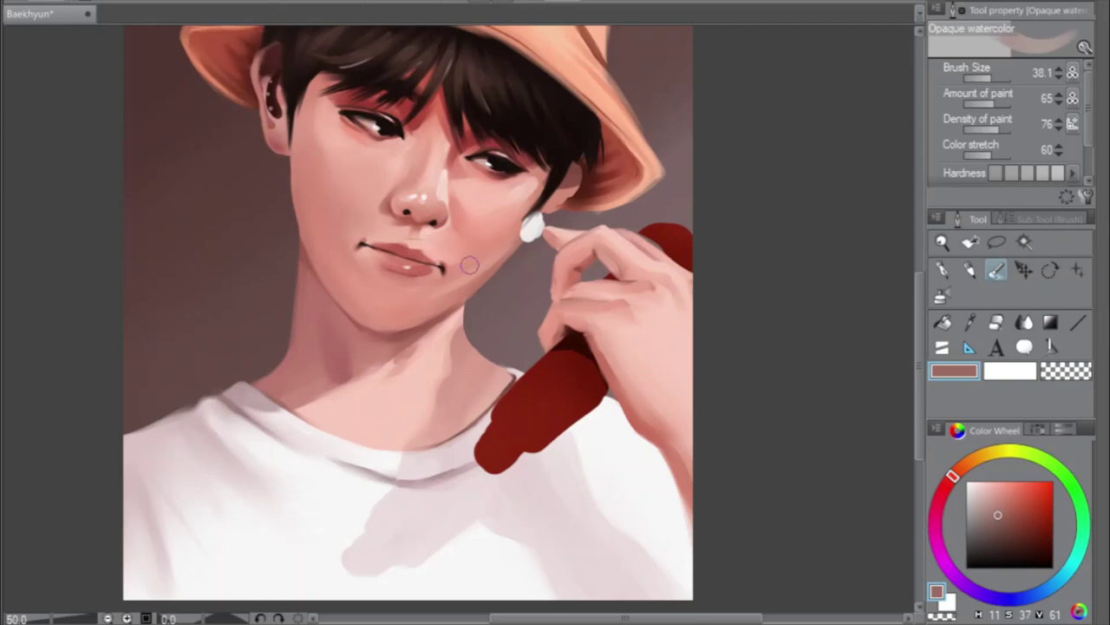
pyautogui.scroll(1, 453, 254)
pyautogui.scroll(3, 448, 243)
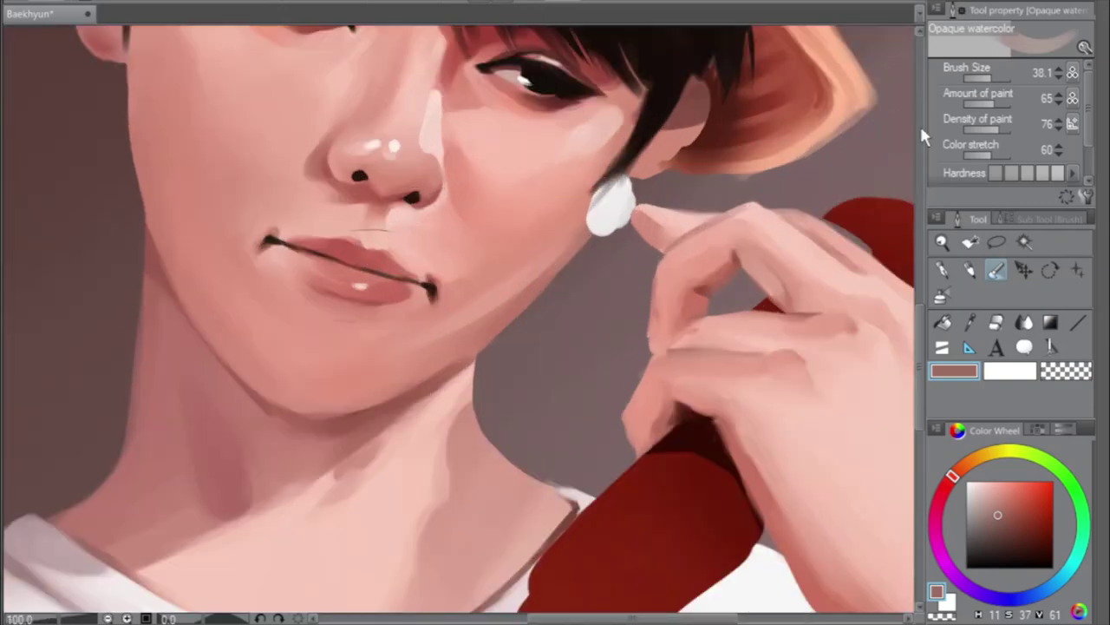
pyautogui.click(987, 77)
pyautogui.click(989, 78)
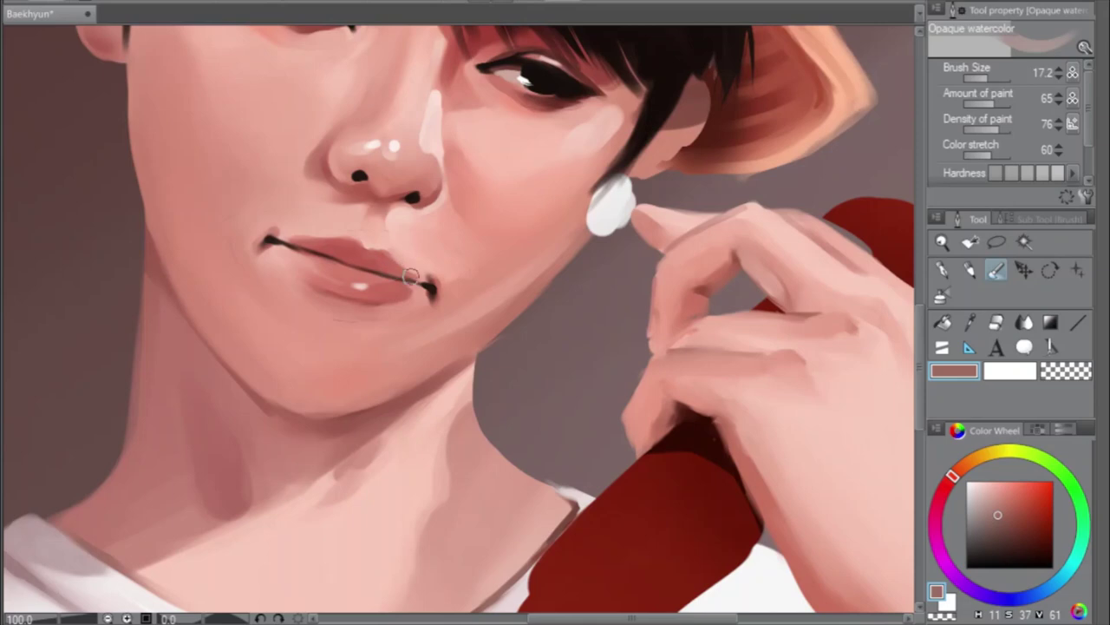
pyautogui.scroll(-2, 420, 307)
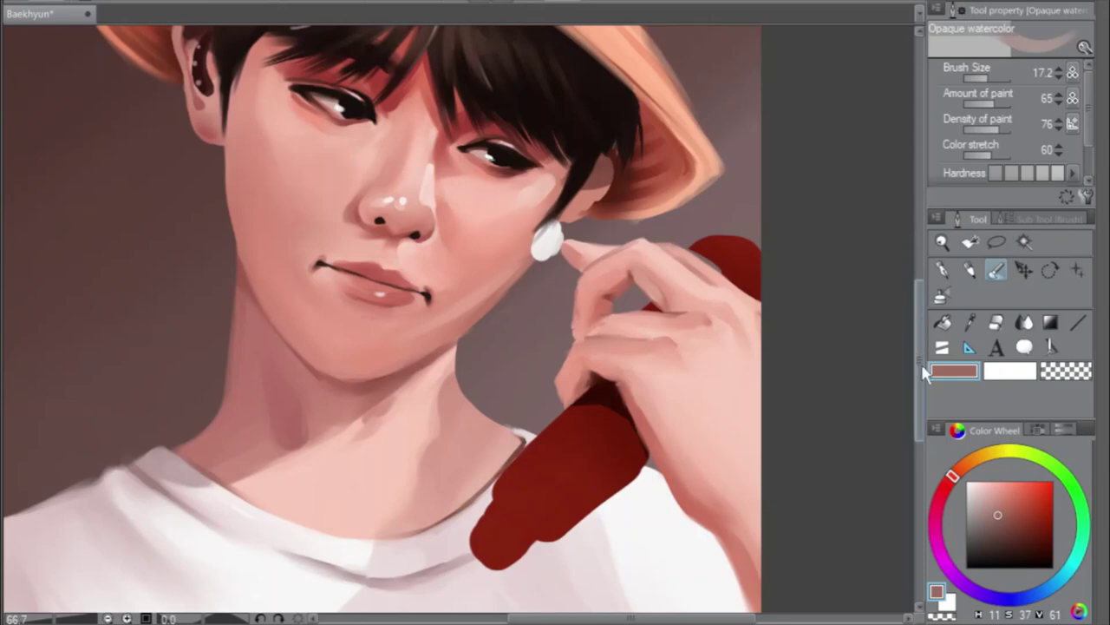
pyautogui.scroll(3, 919, 347)
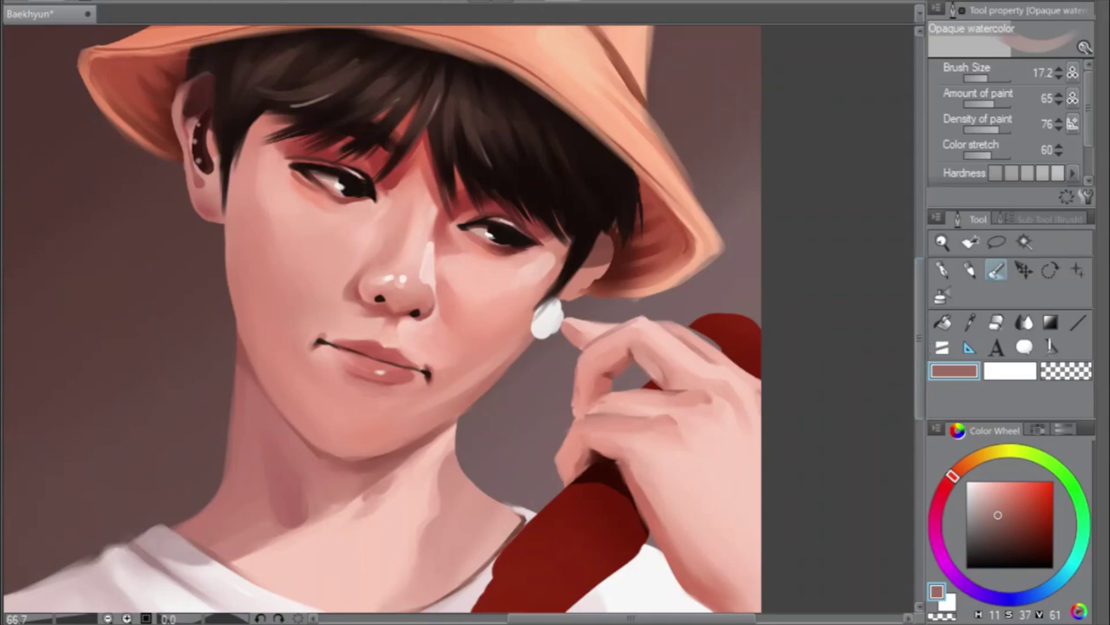
# Check the portrait in the flipped view and touch up the finger edges beside the white earring with 7.8-size opaque watercolor
pyautogui.press('h')
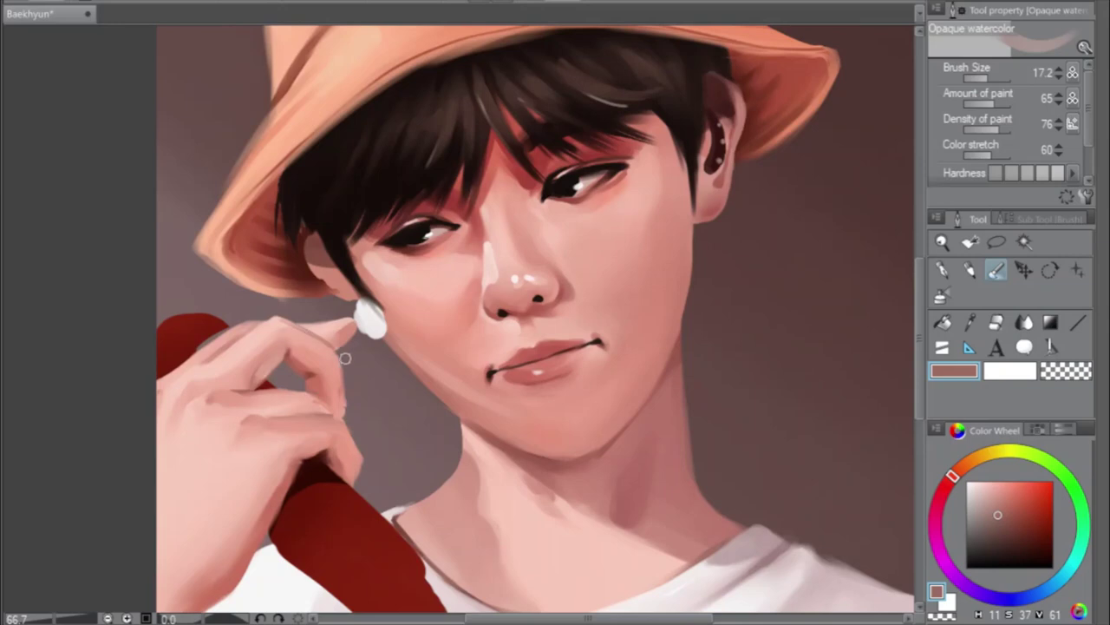
pyautogui.press('h')
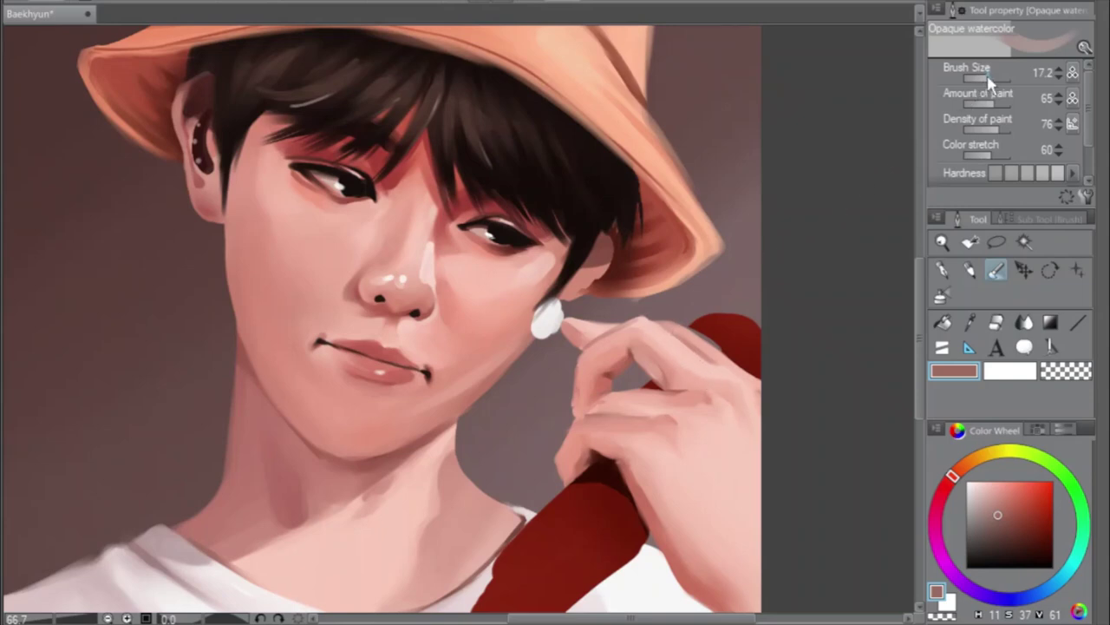
pyautogui.moveTo(983, 78); pyautogui.dragTo(988, 81)
pyautogui.press('h')
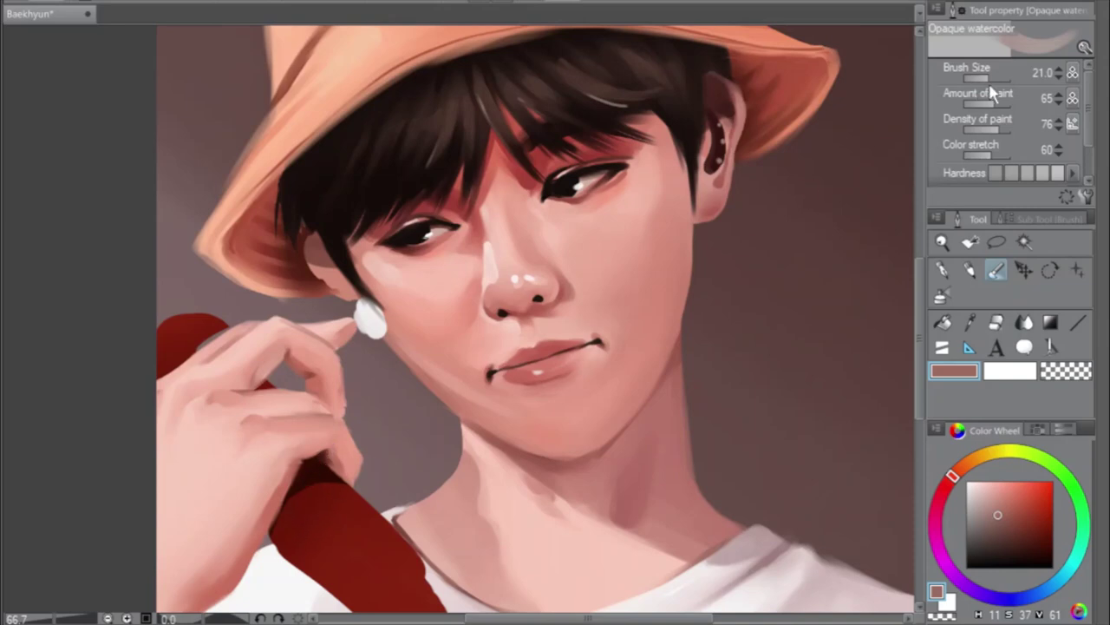
pyautogui.moveTo(988, 77); pyautogui.dragTo(990, 81)
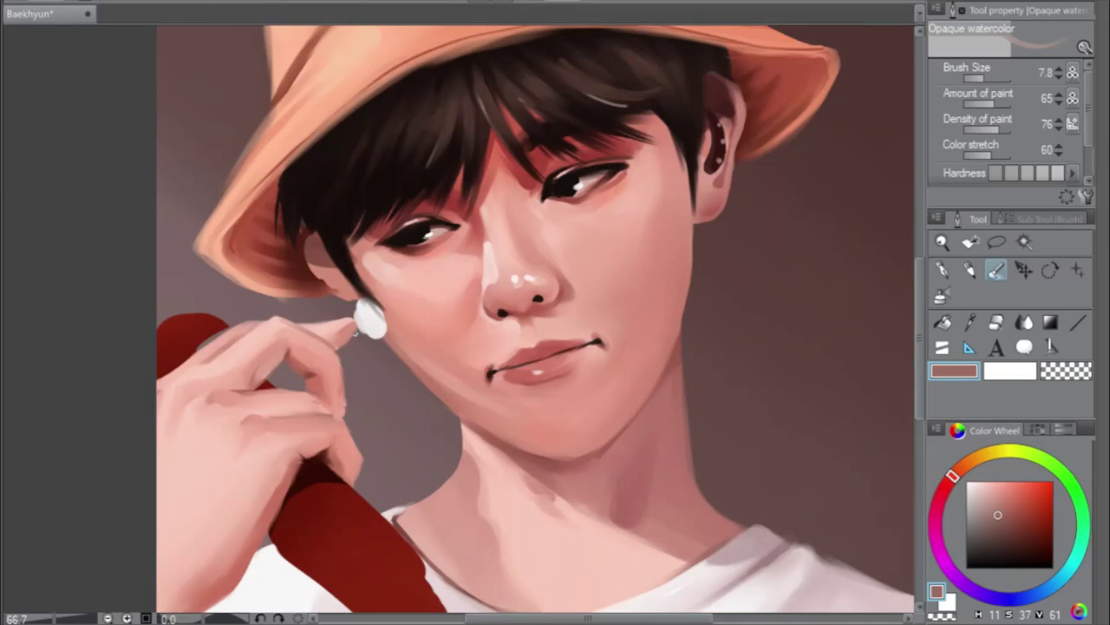
pyautogui.moveTo(921, 356); pyautogui.dragTo(920, 390)
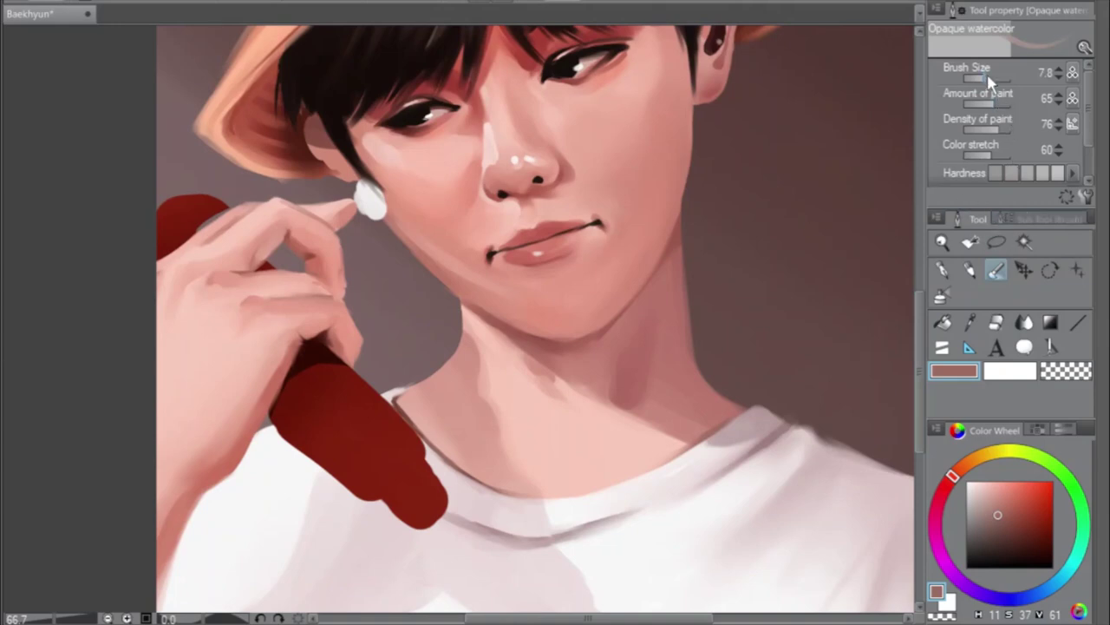
# Smooth the edges of the held red cylinder with 38.1-size opaque watercolor in sampled dark red and near-black brown
pyautogui.moveTo(979, 77); pyautogui.dragTo(993, 80)
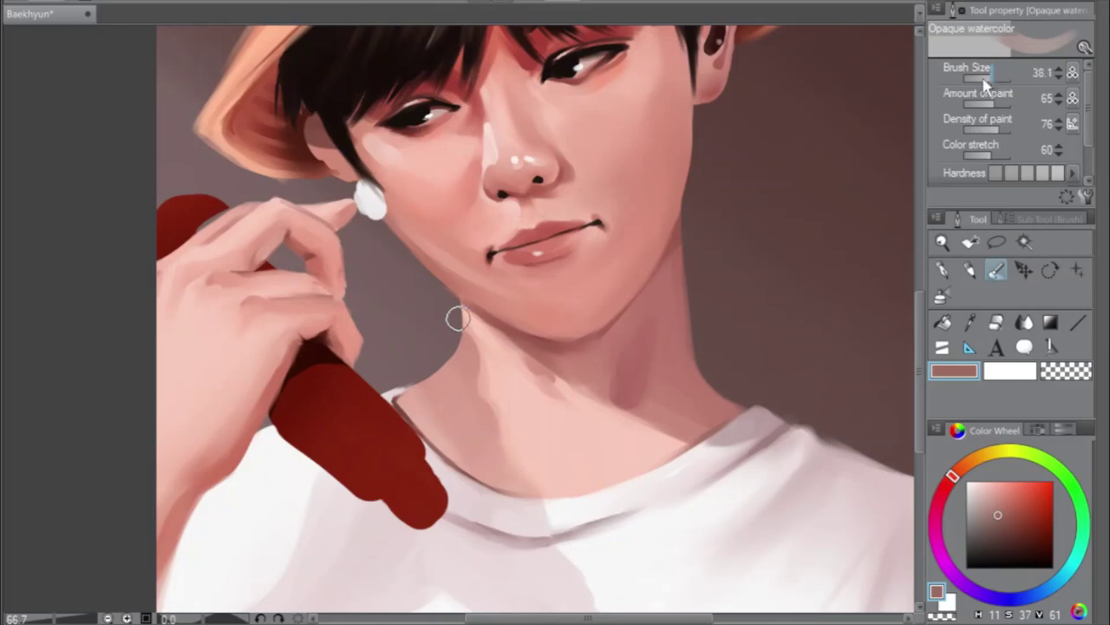
pyautogui.keyDown('alt'); pyautogui.click(353, 442); pyautogui.keyUp('alt')
pyautogui.moveTo(297, 434)
pyautogui.mouseDown()
pyautogui.moveTo(348, 485)
pyautogui.moveTo(286, 431)
pyautogui.moveTo(352, 483)
pyautogui.moveTo(282, 426)
pyautogui.moveTo(357, 492)
pyautogui.moveTo(260, 397)
pyautogui.moveTo(347, 481)
pyautogui.moveTo(317, 452)
pyautogui.moveTo(397, 489)
pyautogui.moveTo(373, 483)
pyautogui.moveTo(413, 512)
pyautogui.moveTo(366, 484)
pyautogui.moveTo(396, 505)
pyautogui.moveTo(412, 467)
pyautogui.mouseUp()
pyautogui.moveTo(391, 439); pyautogui.dragTo(438, 482)
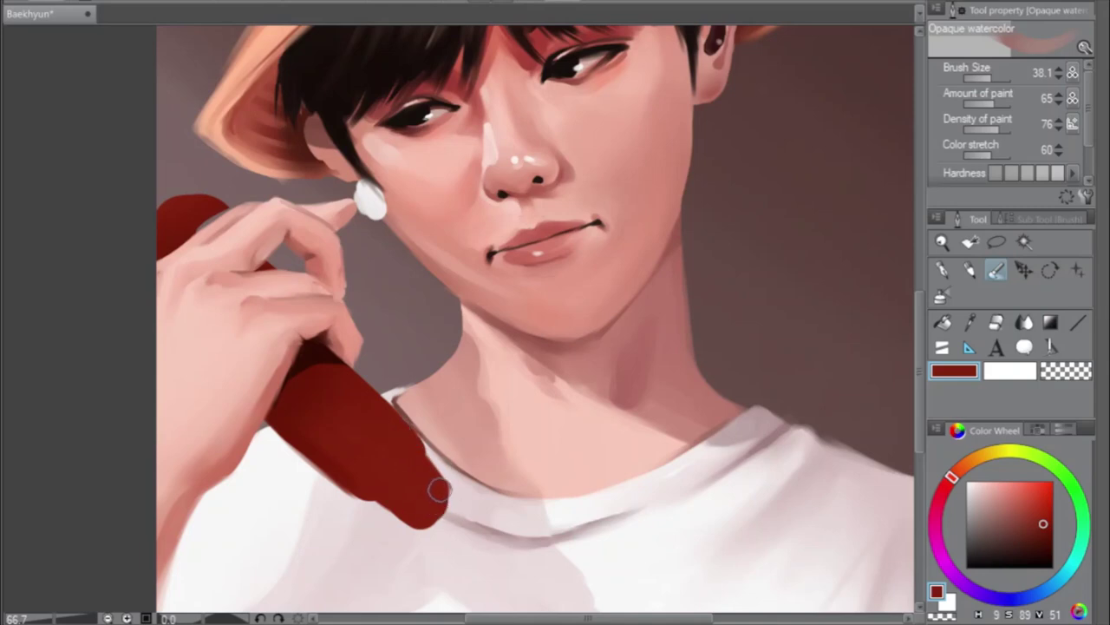
pyautogui.moveTo(439, 490)
pyautogui.mouseDown()
pyautogui.moveTo(428, 516)
pyautogui.moveTo(441, 493)
pyautogui.moveTo(432, 511)
pyautogui.moveTo(411, 494)
pyautogui.moveTo(425, 471)
pyautogui.moveTo(410, 473)
pyautogui.moveTo(441, 473)
pyautogui.moveTo(435, 500)
pyautogui.mouseUp()
pyautogui.keyDown('alt'); pyautogui.click(314, 350); pyautogui.keyUp('alt')
pyautogui.moveTo(364, 414); pyautogui.dragTo(436, 471)
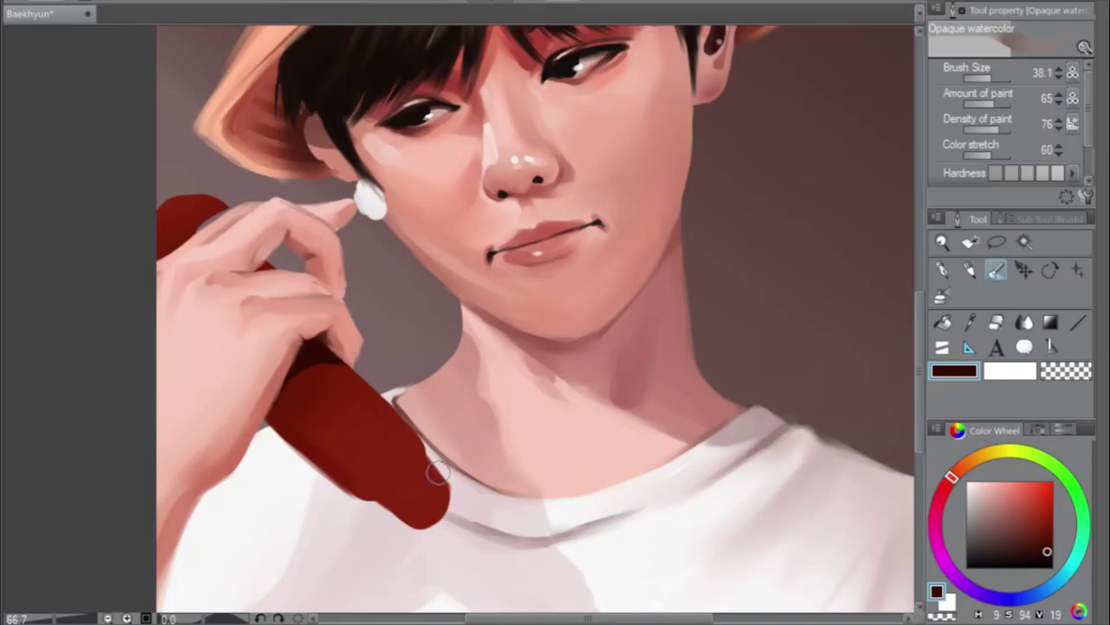
# Mix a lighter orange-red from the cylinder's sampled red and glaze it along the body with the Soft airbrush at size 38.1
pyautogui.keyDown('alt'); pyautogui.click(382, 439); pyautogui.keyUp('alt')
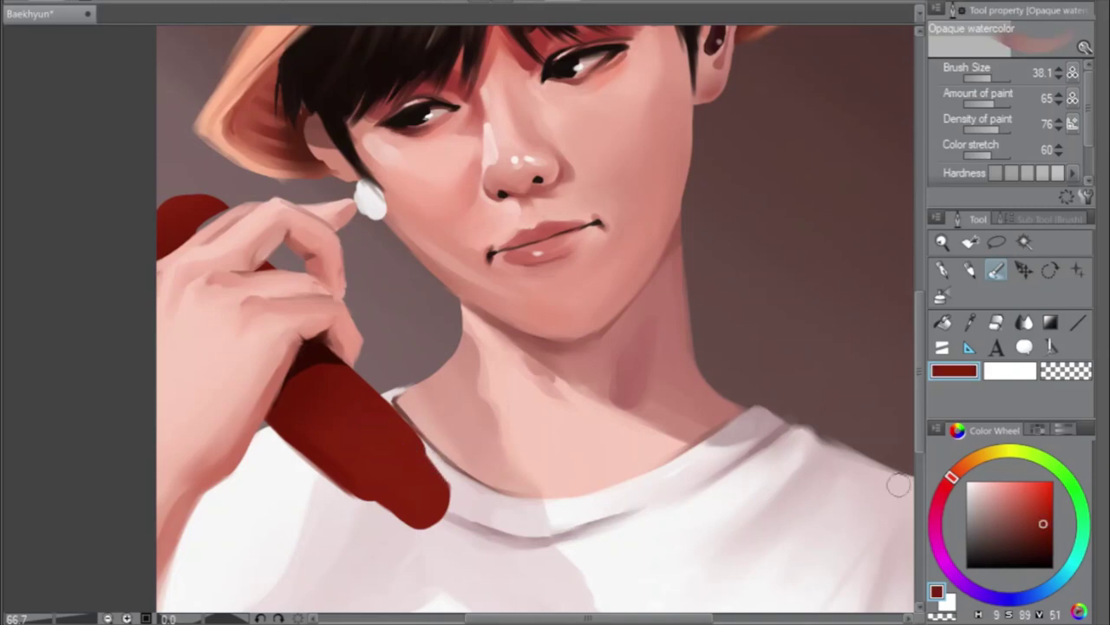
pyautogui.moveTo(966, 491); pyautogui.dragTo(958, 472)
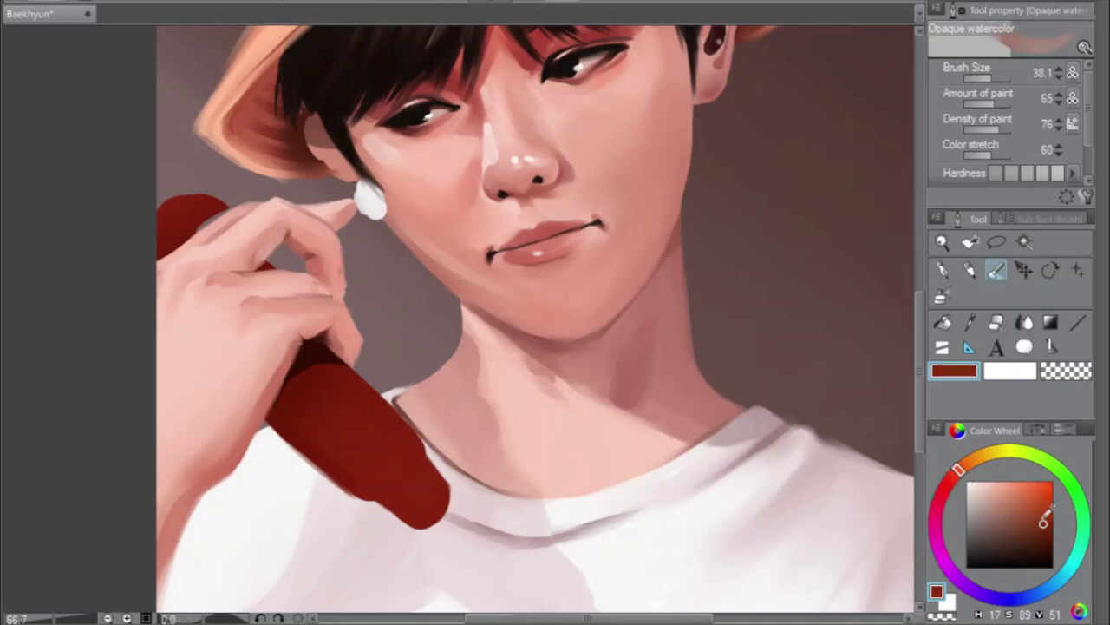
pyautogui.moveTo(1044, 522); pyautogui.dragTo(1033, 510)
pyautogui.click(942, 296)
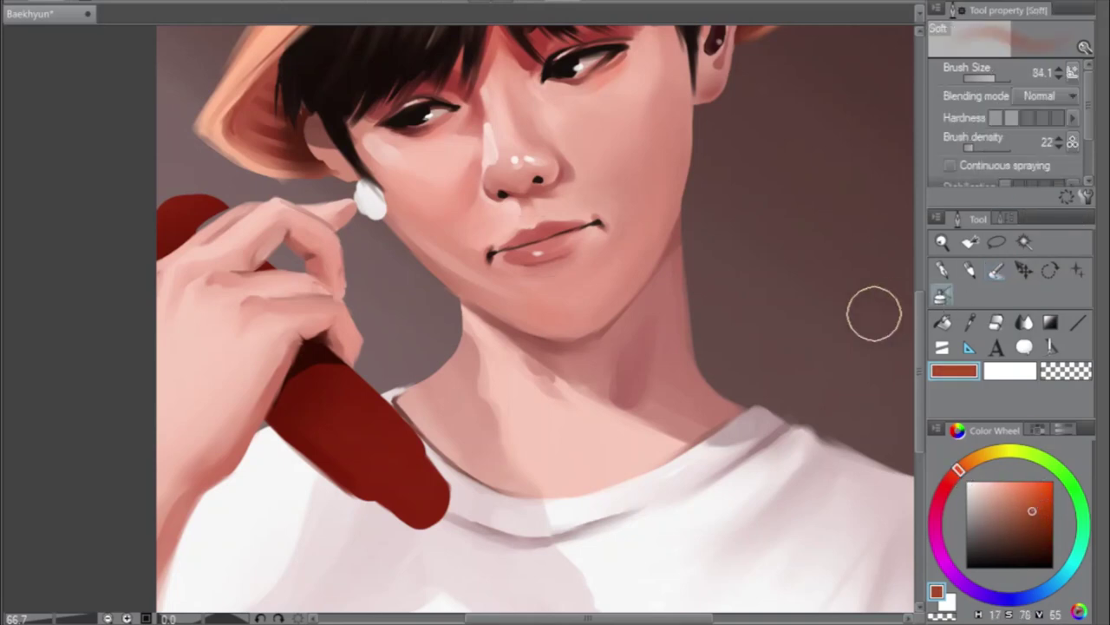
pyautogui.moveTo(995, 78); pyautogui.dragTo(985, 78)
pyautogui.moveTo(314, 328)
pyautogui.mouseDown()
pyautogui.moveTo(377, 434)
pyautogui.moveTo(324, 380)
pyautogui.moveTo(401, 457)
pyautogui.moveTo(322, 370)
pyautogui.moveTo(390, 441)
pyautogui.mouseUp()
# Flip the view and airbrush three soft orange highlights (H 24, S 85, V 74) onto the cylinder's body and tip
pyautogui.press('h')
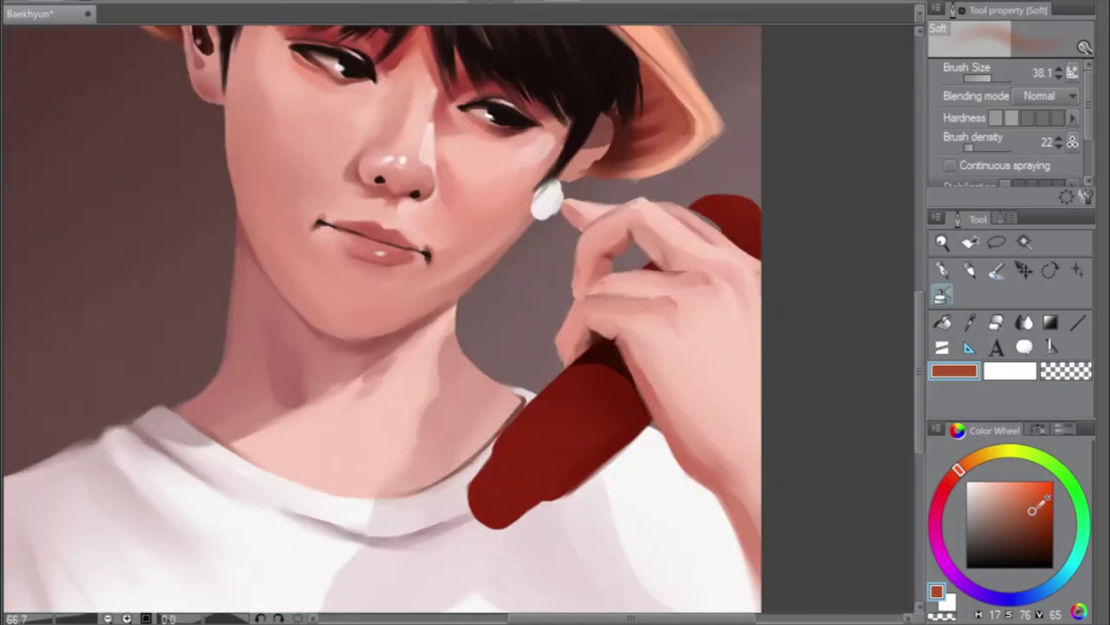
pyautogui.moveTo(1034, 510); pyautogui.dragTo(1039, 503)
pyautogui.moveTo(963, 469); pyautogui.dragTo(966, 463)
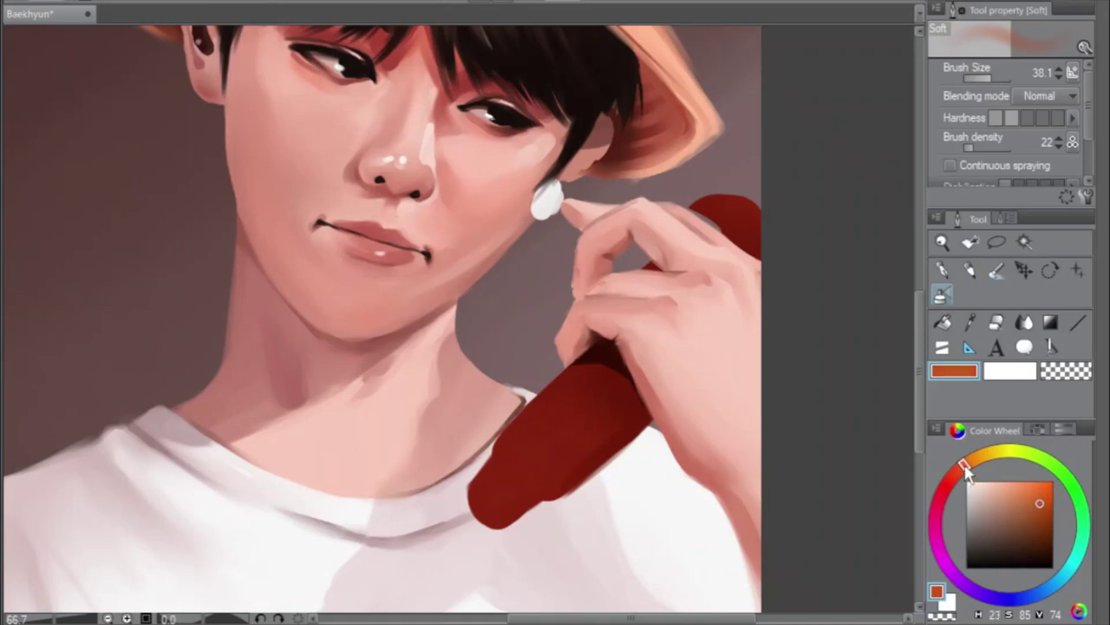
pyautogui.moveTo(608, 416)
pyautogui.mouseDown()
pyautogui.moveTo(575, 445)
pyautogui.moveTo(622, 402)
pyautogui.moveTo(557, 457)
pyautogui.moveTo(627, 405)
pyautogui.moveTo(539, 468)
pyautogui.mouseUp()
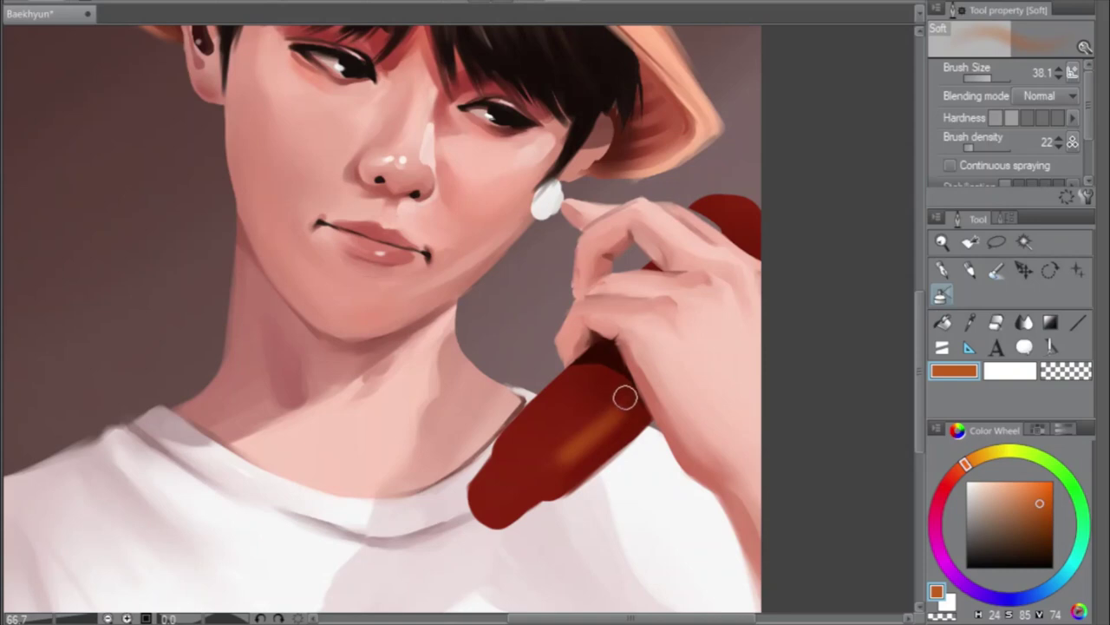
pyautogui.moveTo(528, 485); pyautogui.dragTo(506, 503)
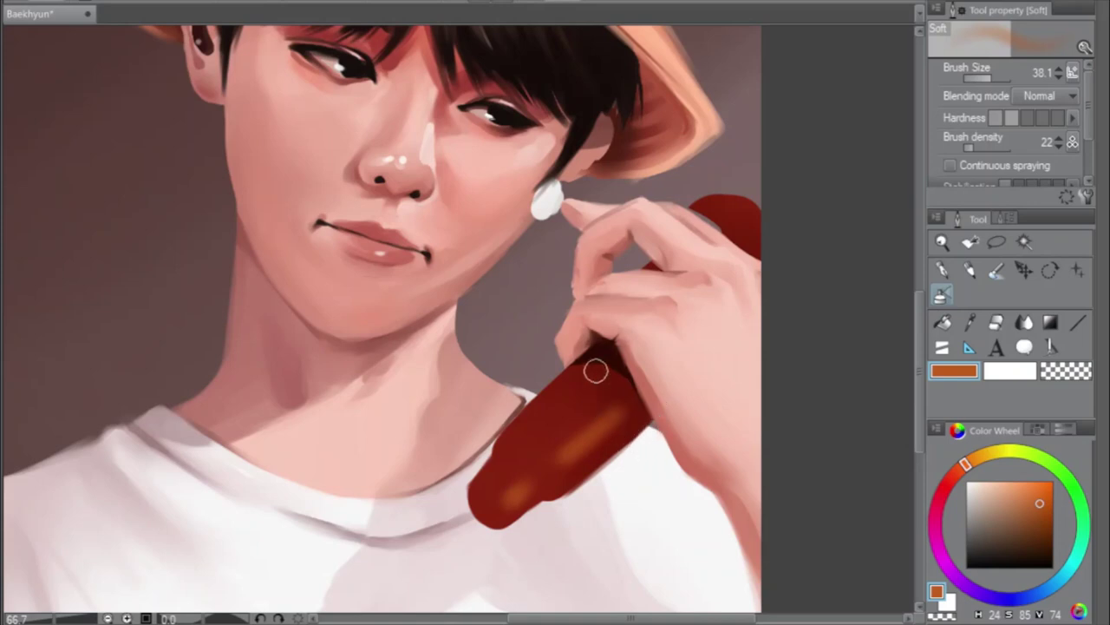
pyautogui.moveTo(595, 371); pyautogui.dragTo(565, 387)
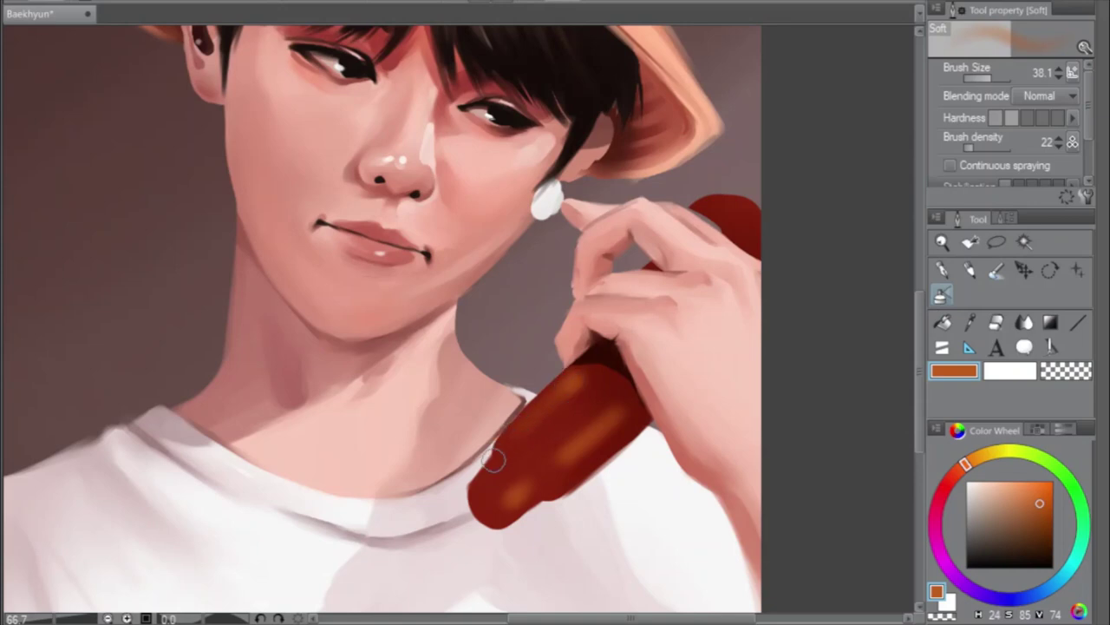
# Paint a dark brown band between the cylinder's body and tip with opaque watercolor, refining it at sizes 11.6 and 25.6
pyautogui.click(997, 273)
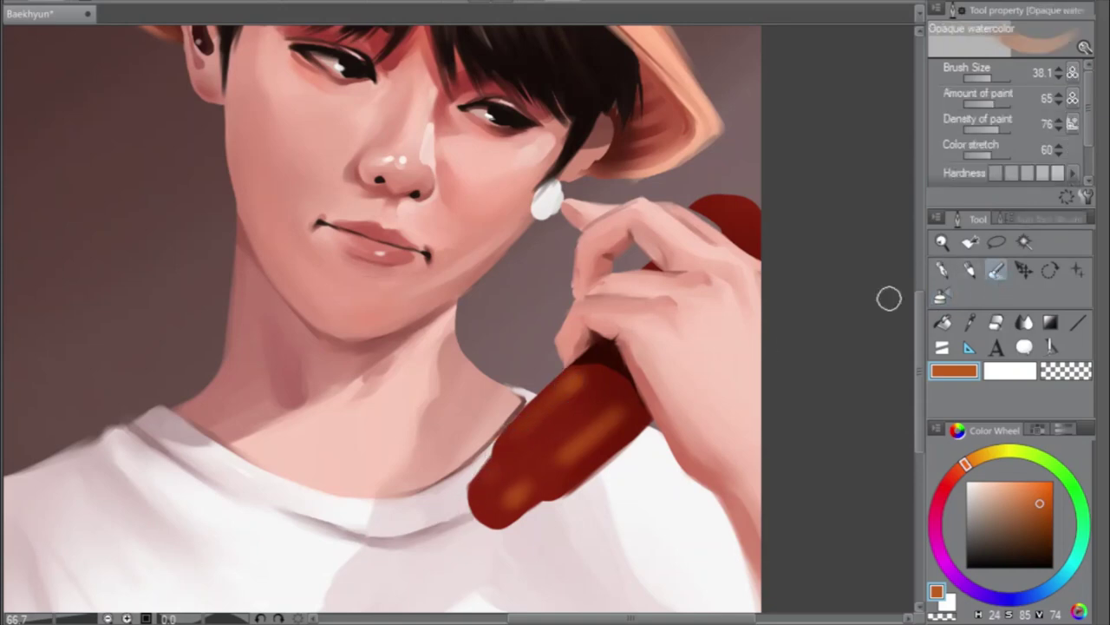
pyautogui.keyDown('alt'); pyautogui.click(606, 354); pyautogui.keyUp('alt')
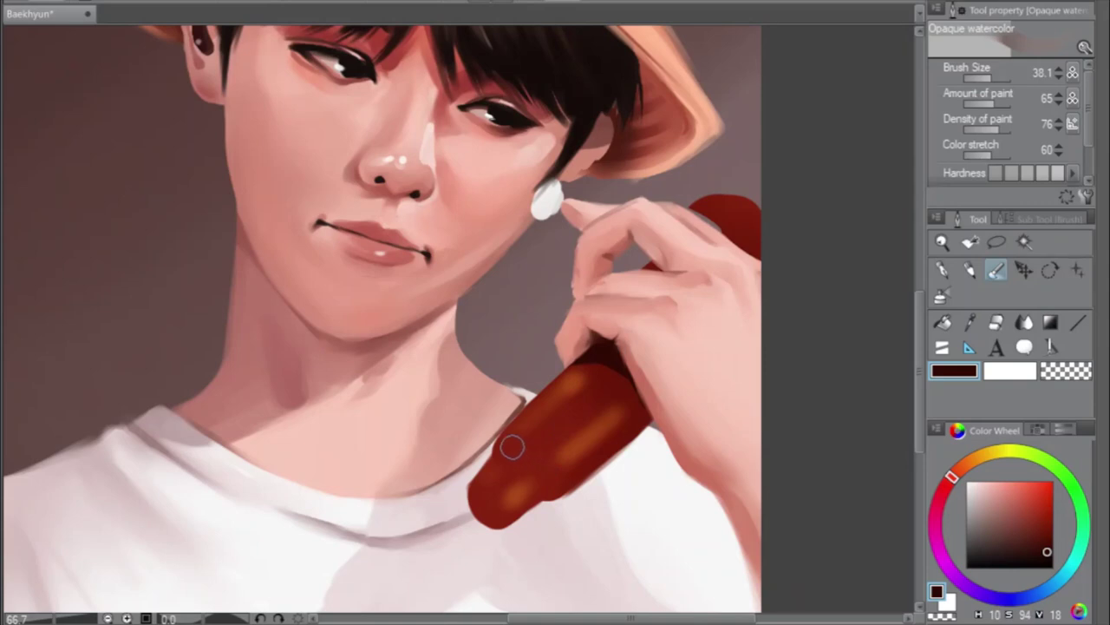
pyautogui.press('h')
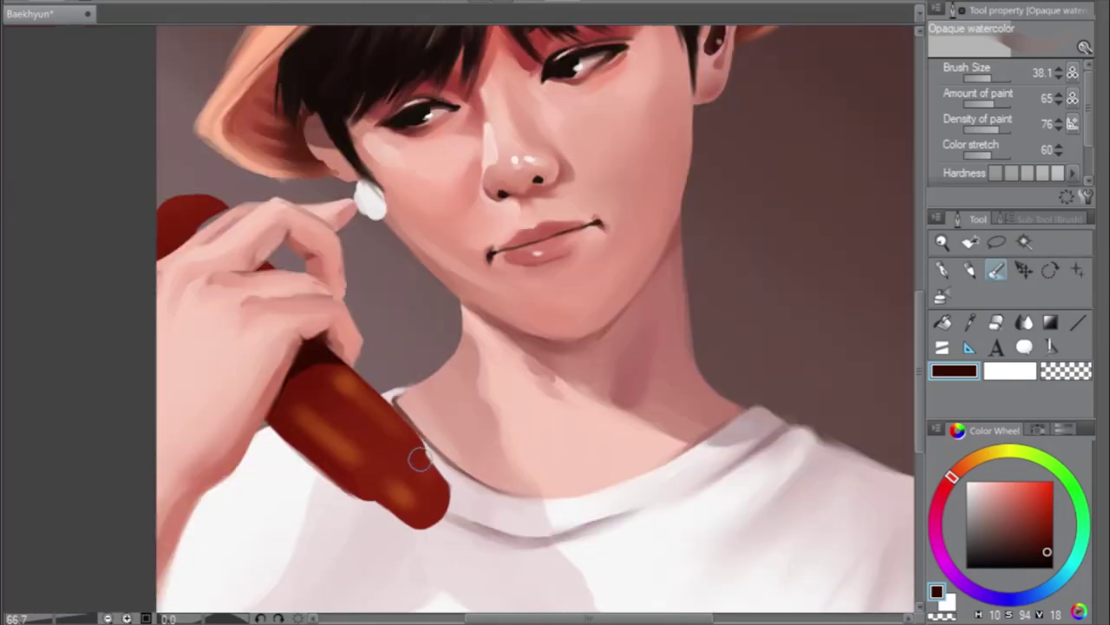
pyautogui.moveTo(422, 452)
pyautogui.mouseDown()
pyautogui.moveTo(371, 500)
pyautogui.moveTo(388, 455)
pyautogui.moveTo(370, 495)
pyautogui.moveTo(390, 457)
pyautogui.moveTo(372, 487)
pyautogui.moveTo(414, 447)
pyautogui.moveTo(376, 474)
pyautogui.moveTo(378, 492)
pyautogui.moveTo(378, 472)
pyautogui.moveTo(369, 486)
pyautogui.moveTo(381, 513)
pyautogui.moveTo(380, 472)
pyautogui.moveTo(365, 490)
pyautogui.moveTo(371, 498)
pyautogui.moveTo(378, 470)
pyautogui.moveTo(369, 492)
pyautogui.moveTo(391, 455)
pyautogui.moveTo(373, 485)
pyautogui.moveTo(417, 446)
pyautogui.moveTo(409, 410)
pyautogui.moveTo(336, 400)
pyautogui.moveTo(376, 446)
pyautogui.moveTo(413, 447)
pyautogui.moveTo(419, 468)
pyautogui.moveTo(422, 457)
pyautogui.moveTo(395, 456)
pyautogui.moveTo(373, 480)
pyautogui.moveTo(393, 456)
pyautogui.moveTo(371, 482)
pyautogui.mouseUp()
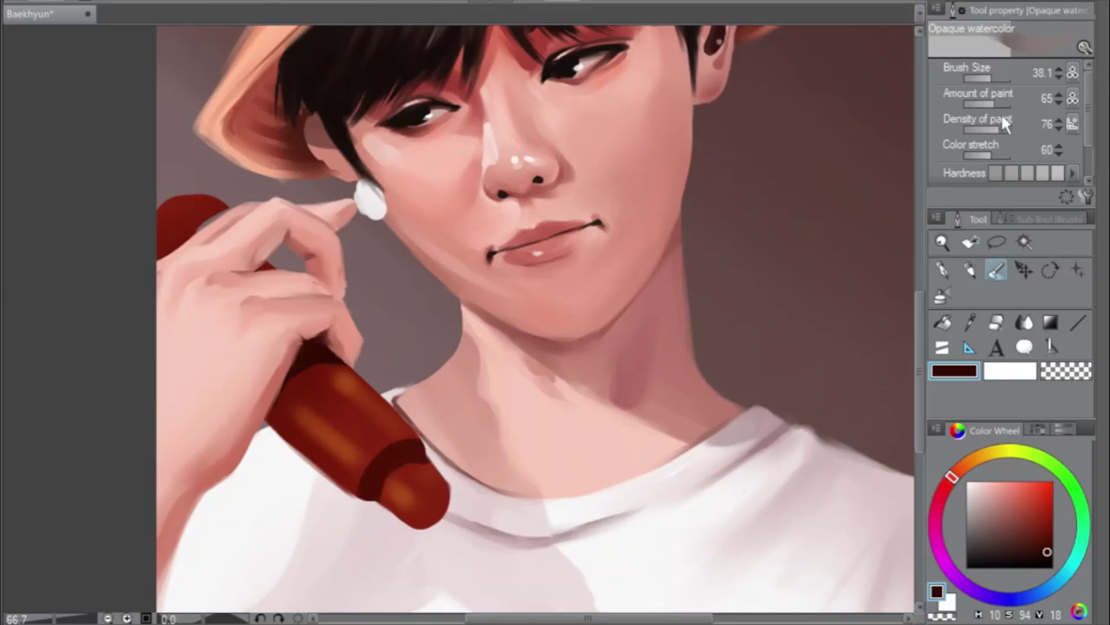
pyautogui.moveTo(991, 79); pyautogui.dragTo(991, 82)
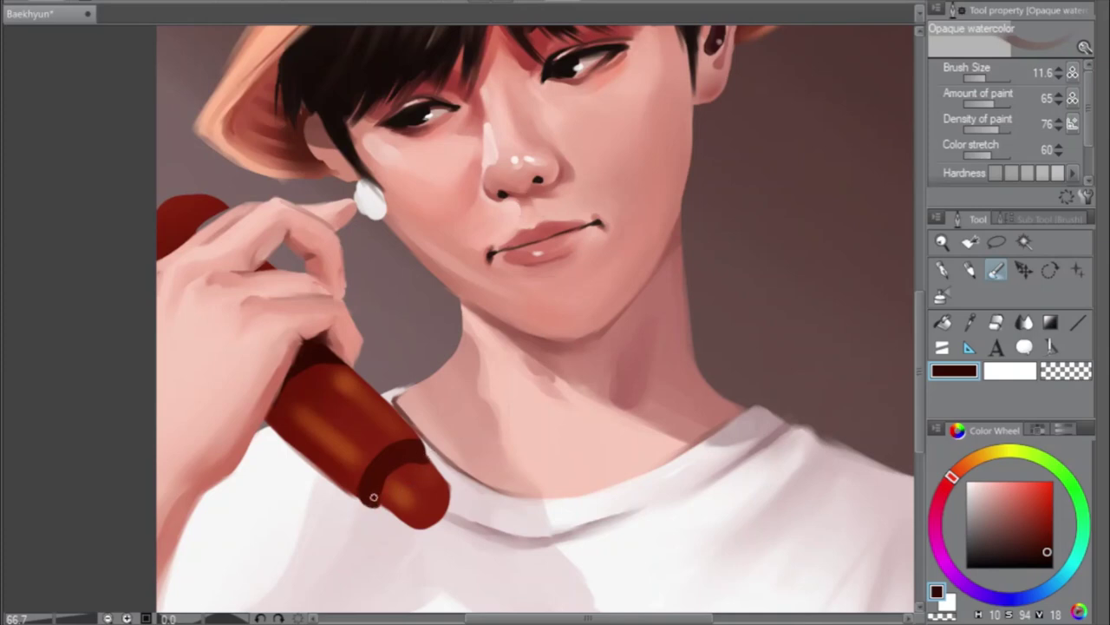
pyautogui.click(994, 78)
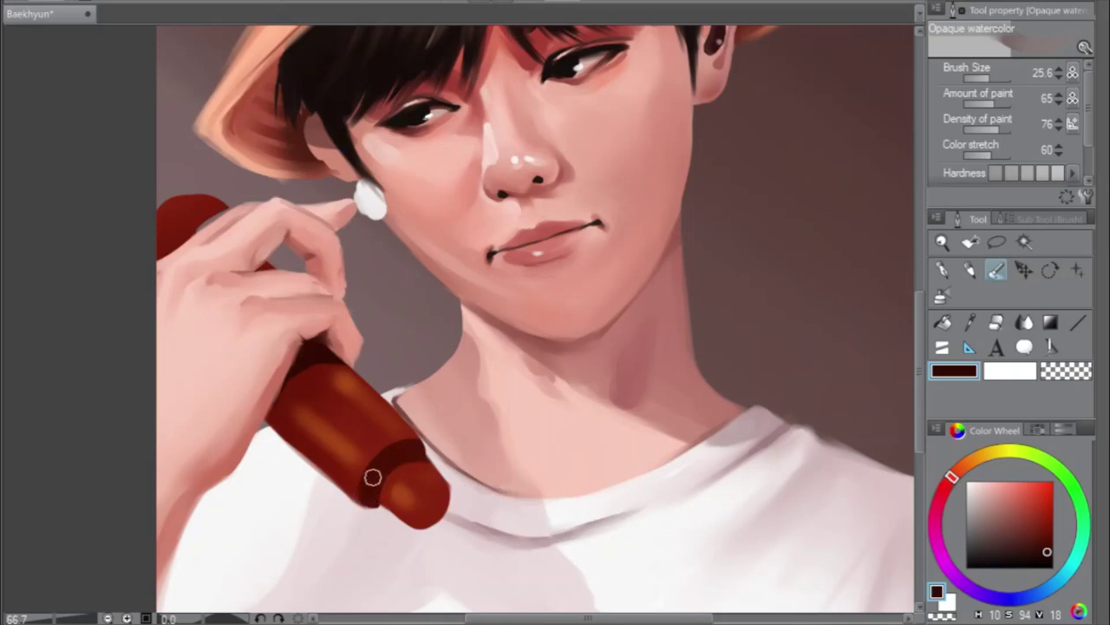
pyautogui.moveTo(372, 477)
pyautogui.mouseDown()
pyautogui.moveTo(401, 449)
pyautogui.moveTo(382, 471)
pyautogui.mouseUp()
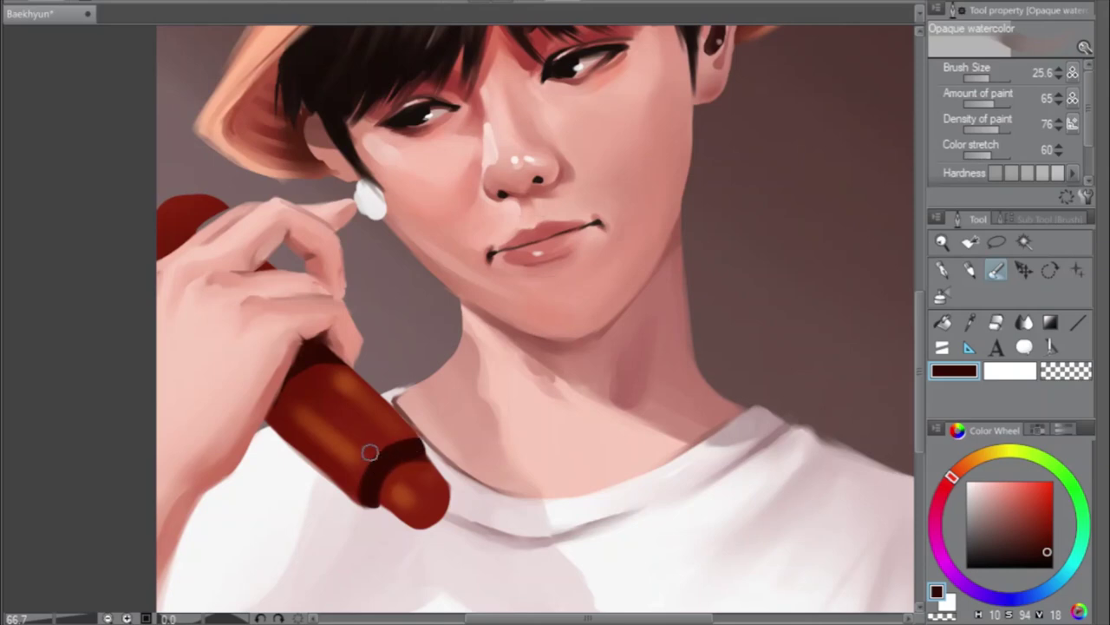
# Flip the view and paint a dark brown panel along the cylinder's body and a dark patch on its end at size 25.6
pyautogui.press('h')
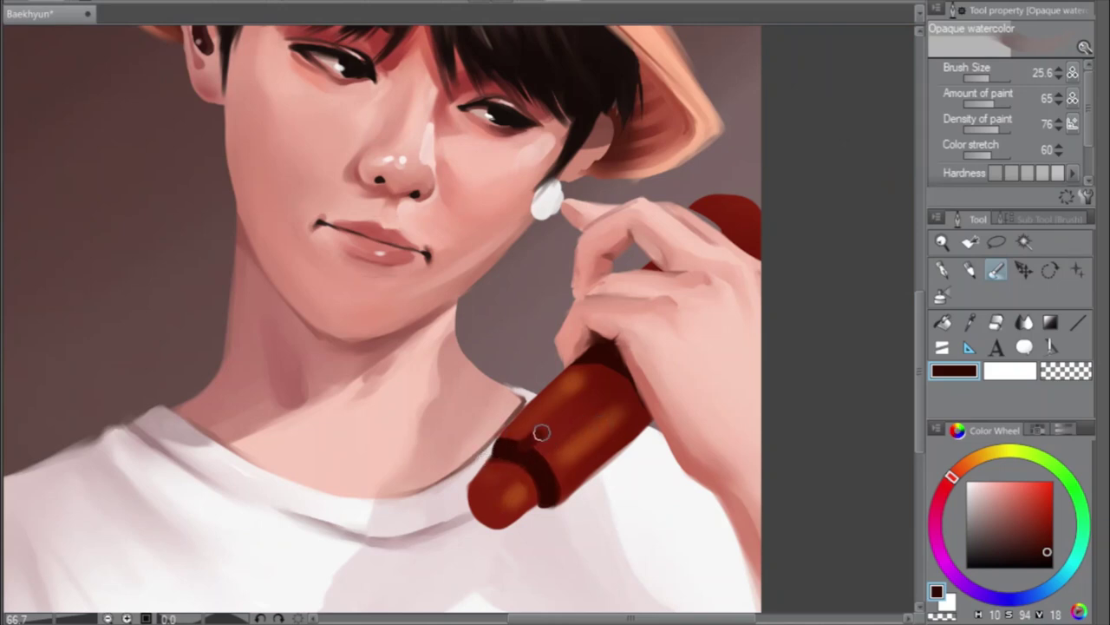
pyautogui.moveTo(541, 432)
pyautogui.mouseDown()
pyautogui.moveTo(534, 465)
pyautogui.moveTo(509, 446)
pyautogui.moveTo(531, 462)
pyautogui.moveTo(521, 443)
pyautogui.moveTo(574, 397)
pyautogui.moveTo(525, 452)
pyautogui.moveTo(579, 396)
pyautogui.moveTo(537, 430)
pyautogui.mouseUp()
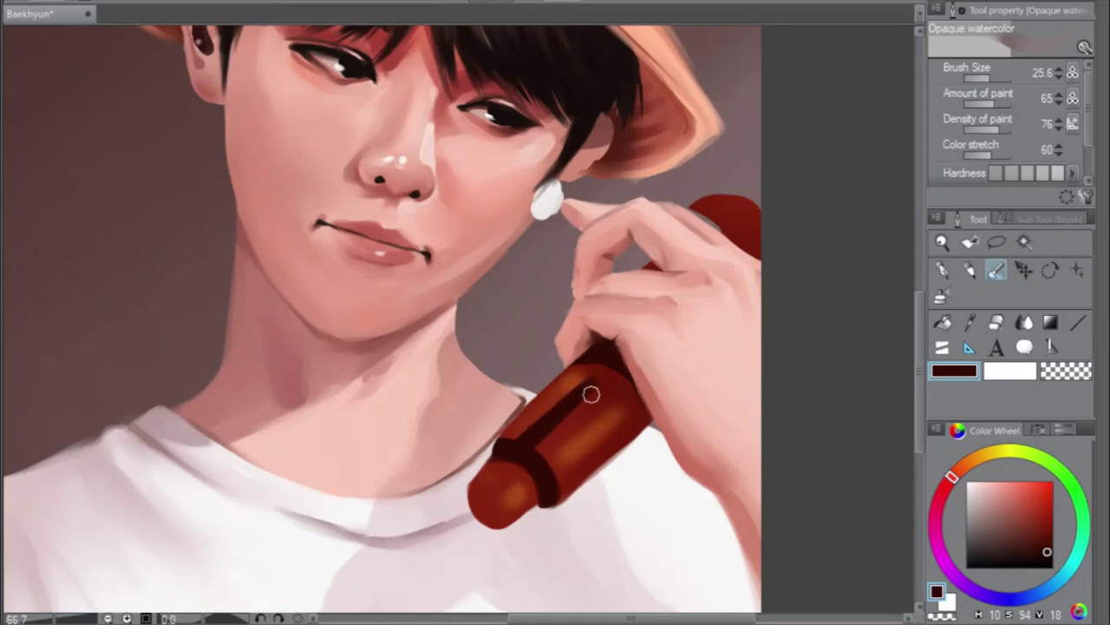
pyautogui.moveTo(590, 395); pyautogui.dragTo(589, 403)
pyautogui.moveTo(587, 411)
pyautogui.mouseDown()
pyautogui.moveTo(595, 409)
pyautogui.moveTo(538, 467)
pyautogui.moveTo(589, 400)
pyautogui.mouseUp()
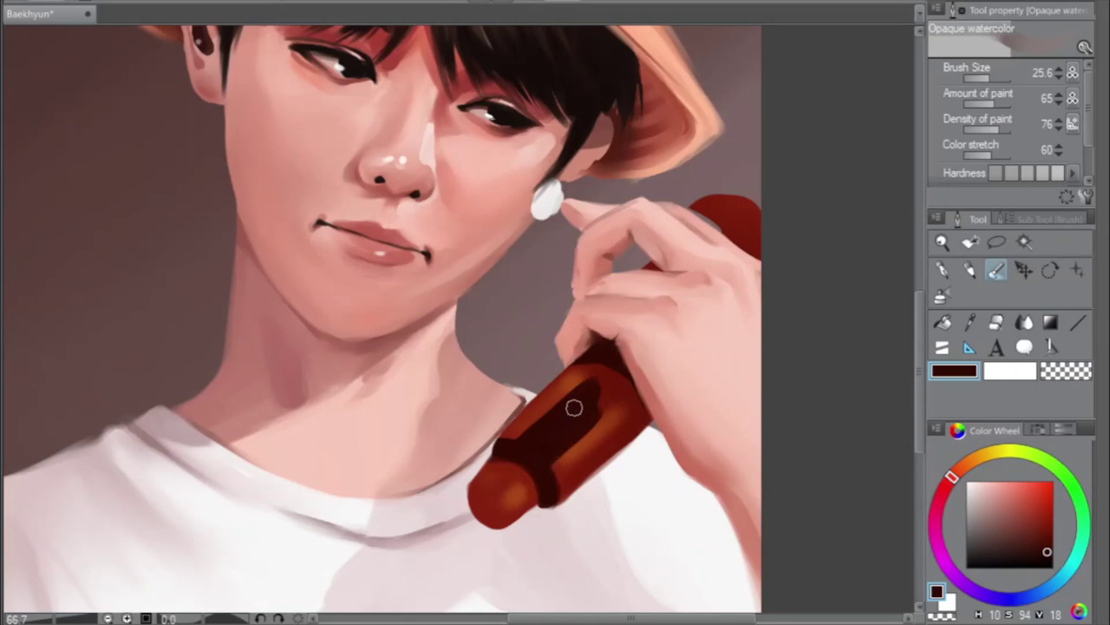
pyautogui.moveTo(480, 503); pyautogui.dragTo(499, 522)
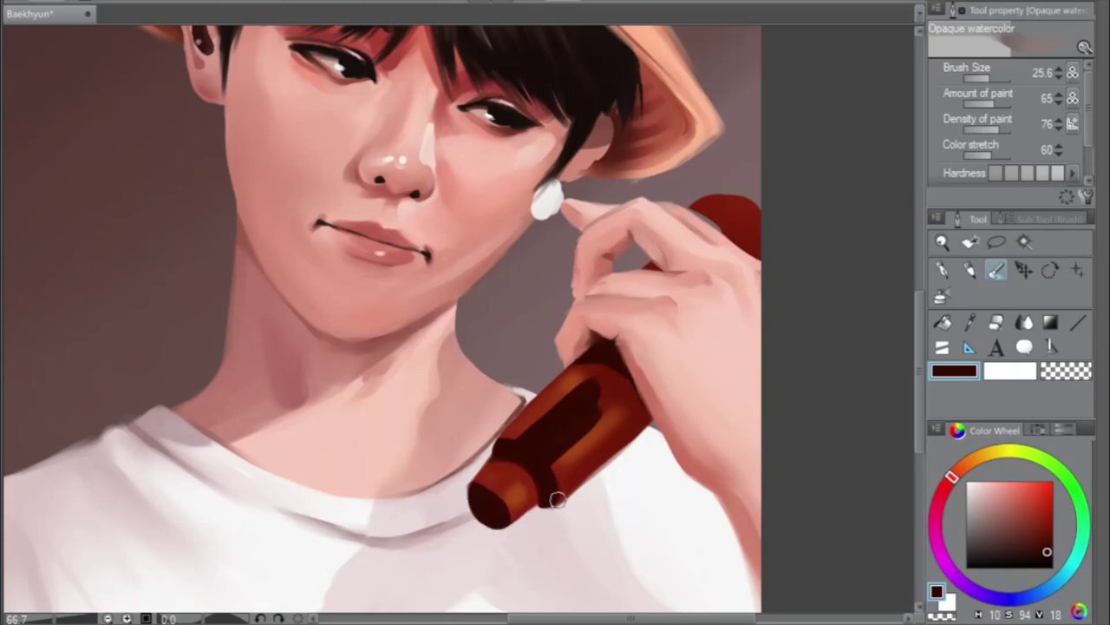
# Paint a dark brown patch on the cylinder's tip at size 25.6 and refine the dark body panel with opaque watercolor at size 17.2
pyautogui.moveTo(499, 495)
pyautogui.mouseDown()
pyautogui.moveTo(495, 479)
pyautogui.moveTo(513, 474)
pyautogui.moveTo(500, 480)
pyautogui.moveTo(511, 483)
pyautogui.moveTo(495, 471)
pyautogui.moveTo(503, 462)
pyautogui.mouseUp()
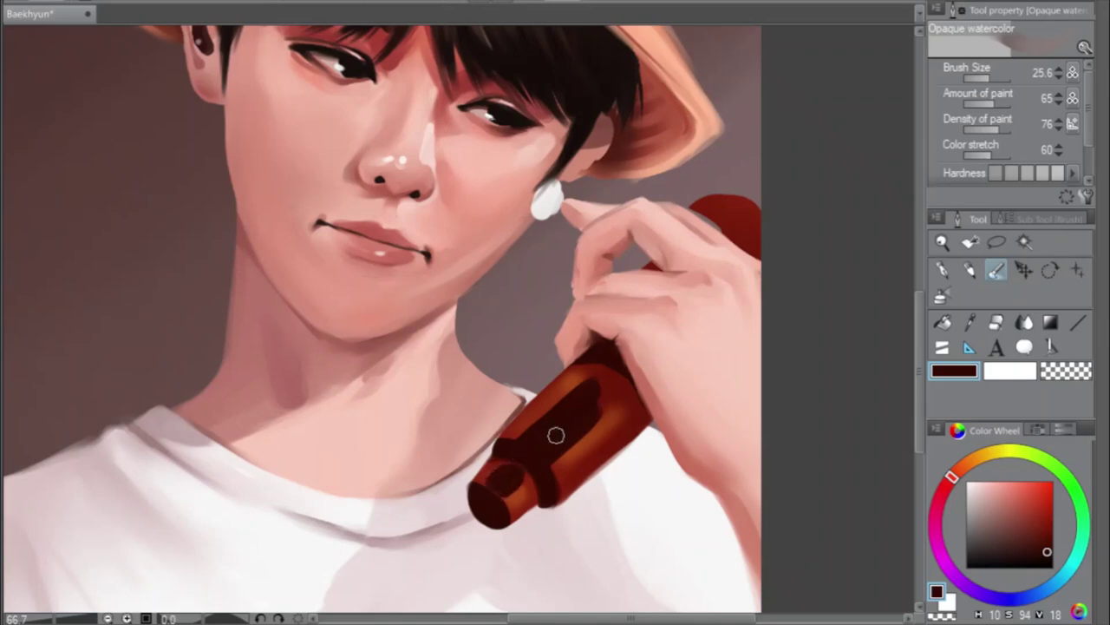
pyautogui.moveTo(555, 434)
pyautogui.mouseDown()
pyautogui.moveTo(575, 441)
pyautogui.moveTo(567, 434)
pyautogui.moveTo(597, 397)
pyautogui.mouseUp()
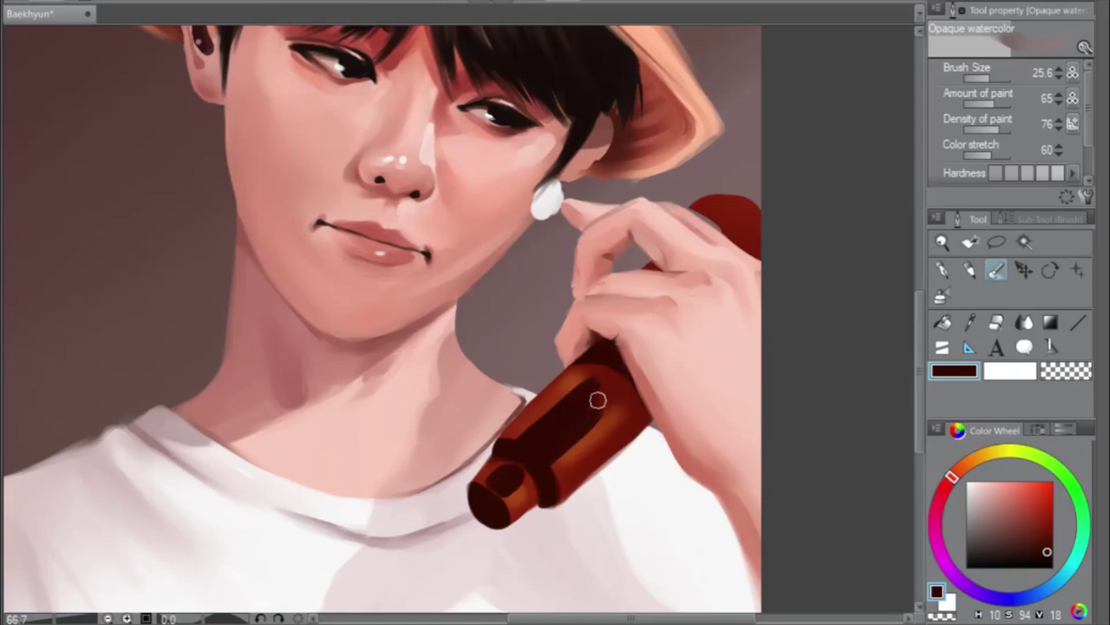
pyautogui.click(989, 77)
pyautogui.keyDown('alt'); pyautogui.click(568, 438); pyautogui.keyUp('alt')
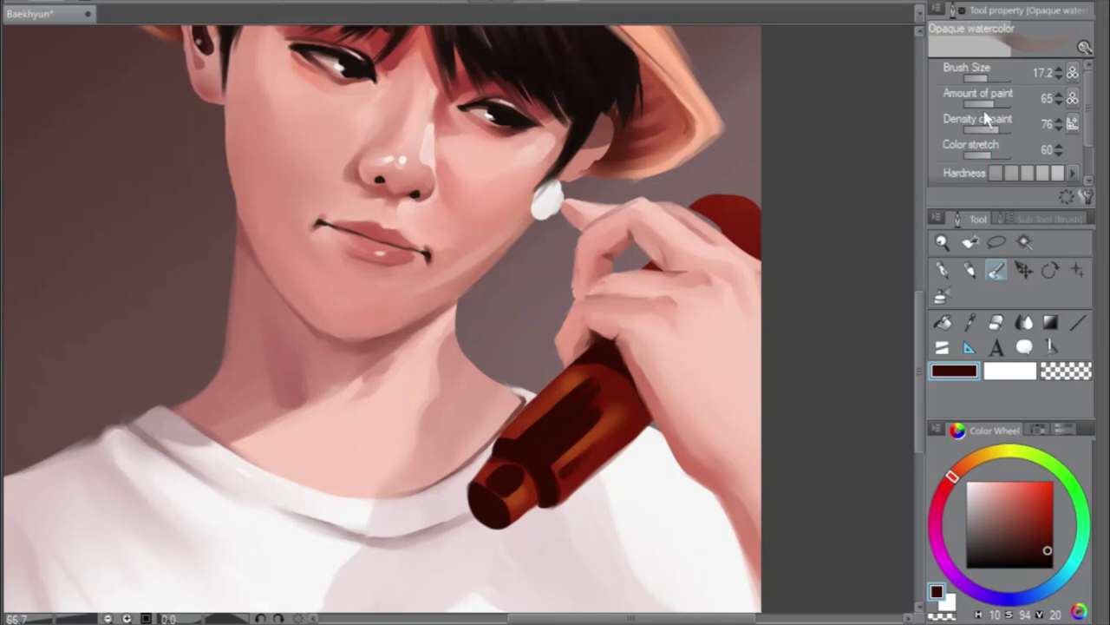
# Flip the view and refine the orange streaks along the cylinder's body with a sampled orange-brown (H 18, S 89, V 57) at size 14.1
pyautogui.click(984, 81)
pyautogui.moveTo(984, 81); pyautogui.dragTo(979, 80)
pyautogui.press('h')
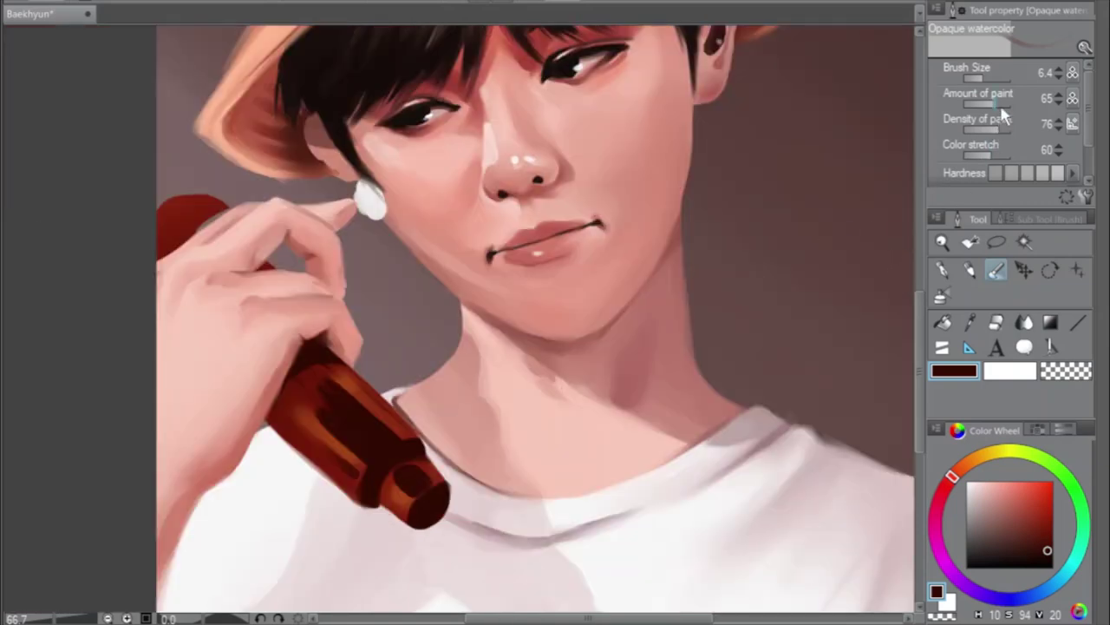
pyautogui.click(987, 78)
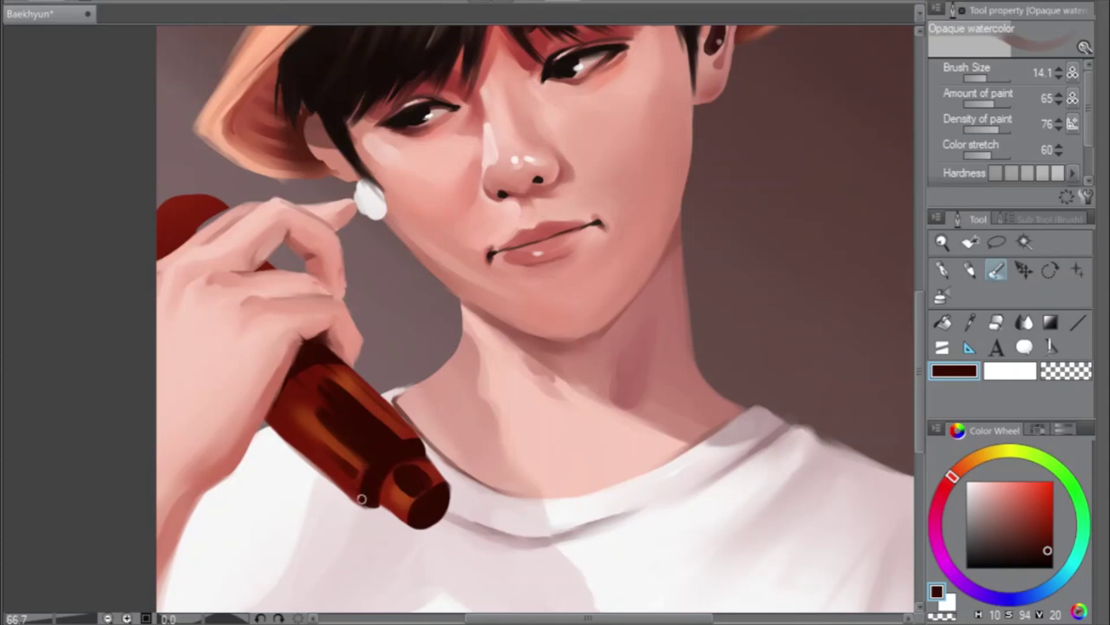
pyautogui.keyDown('alt'); pyautogui.click(351, 448); pyautogui.keyUp('alt')
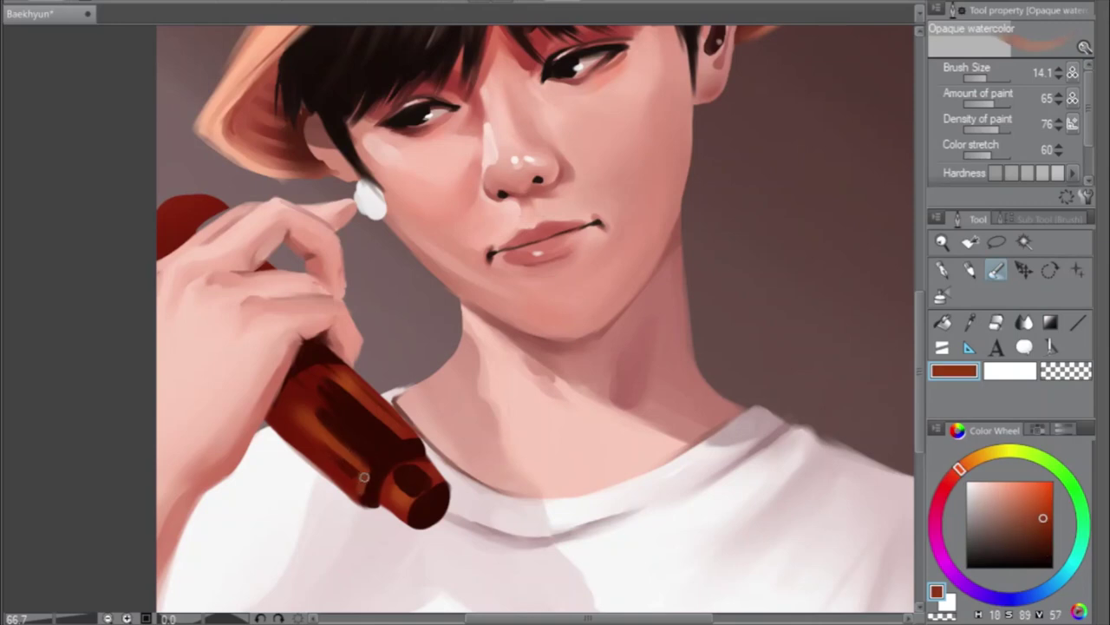
pyautogui.moveTo(369, 473)
pyautogui.mouseDown()
pyautogui.moveTo(360, 492)
pyautogui.moveTo(367, 478)
pyautogui.mouseUp()
pyautogui.press('h')
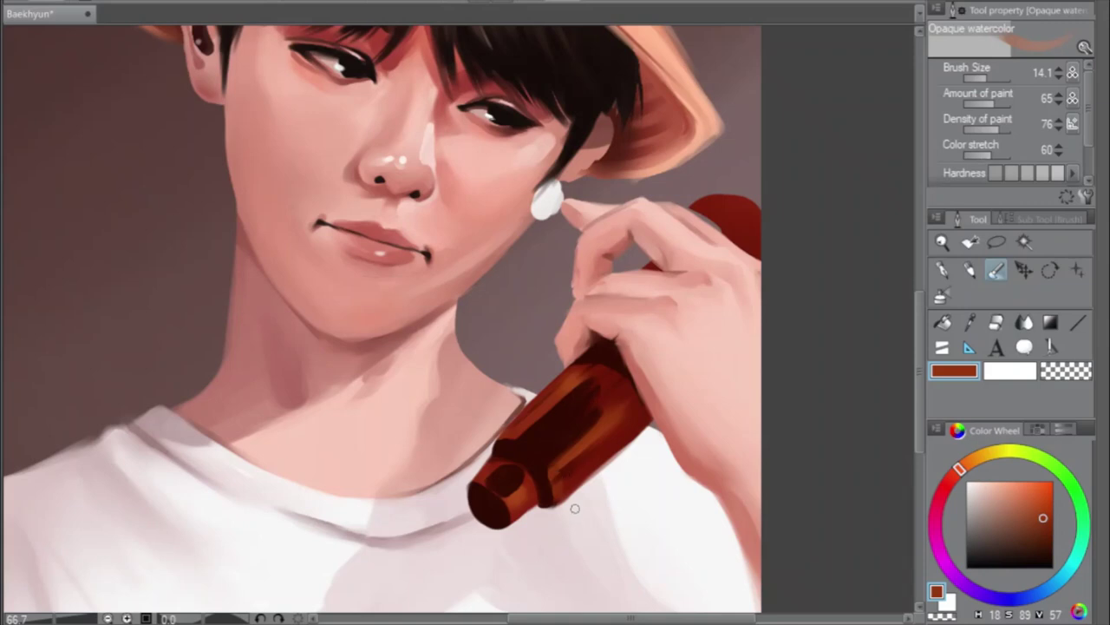
# Paint thin orange-brown rings around the cylinder's dark band with sampled colours, narrowing the opaque watercolor brush to size 7.8
pyautogui.keyDown('alt'); pyautogui.click(541, 455); pyautogui.keyUp('alt')
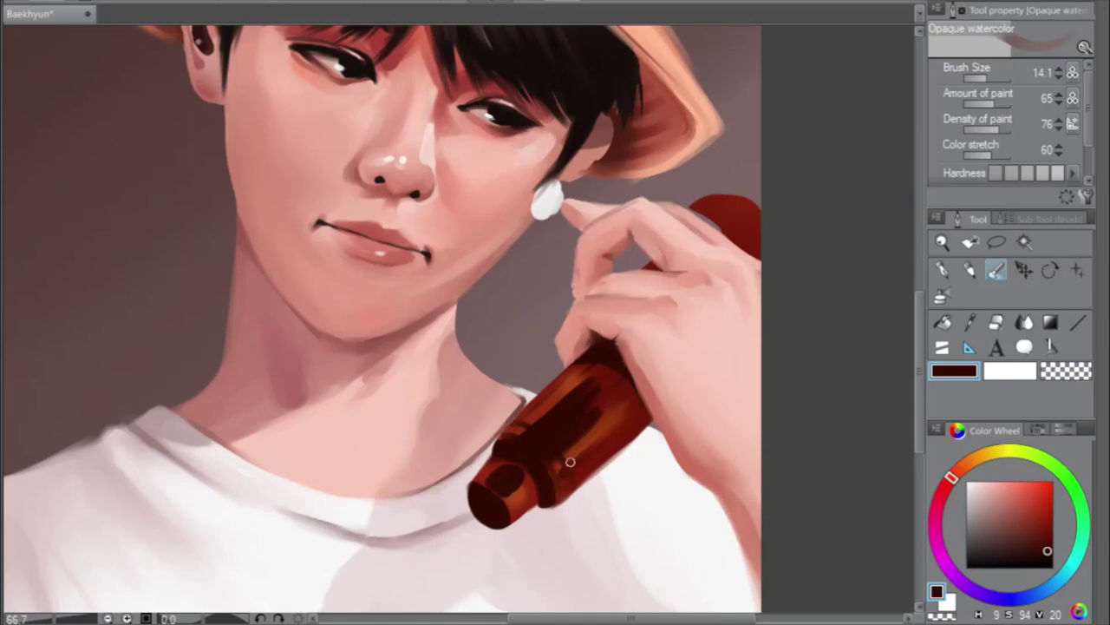
pyautogui.keyDown('alt'); pyautogui.click(604, 426); pyautogui.keyUp('alt')
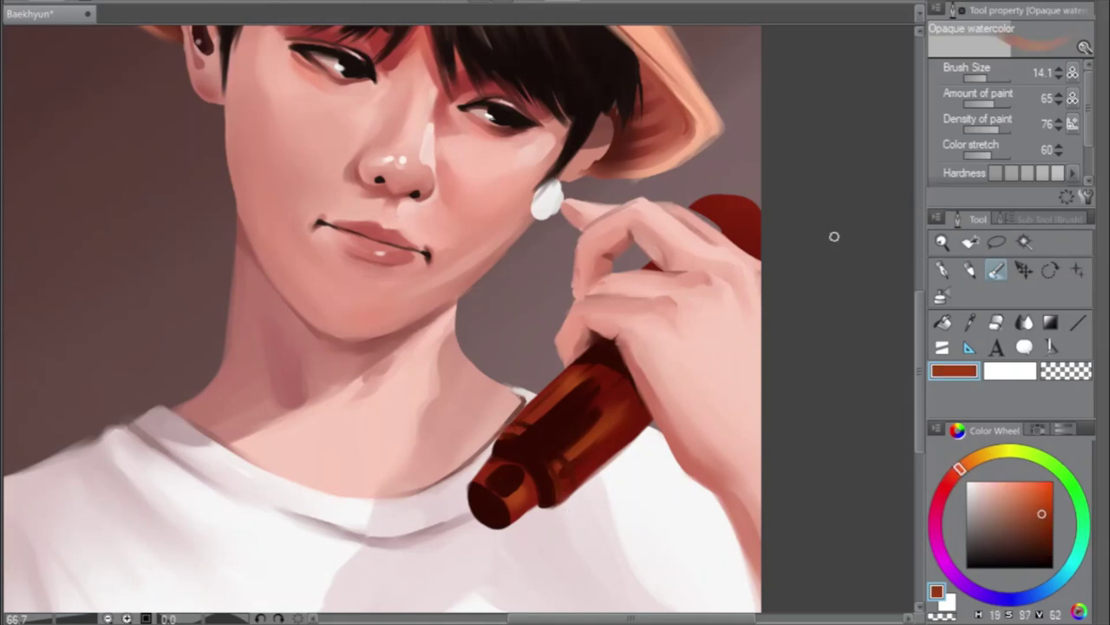
pyautogui.moveTo(995, 77); pyautogui.dragTo(978, 88)
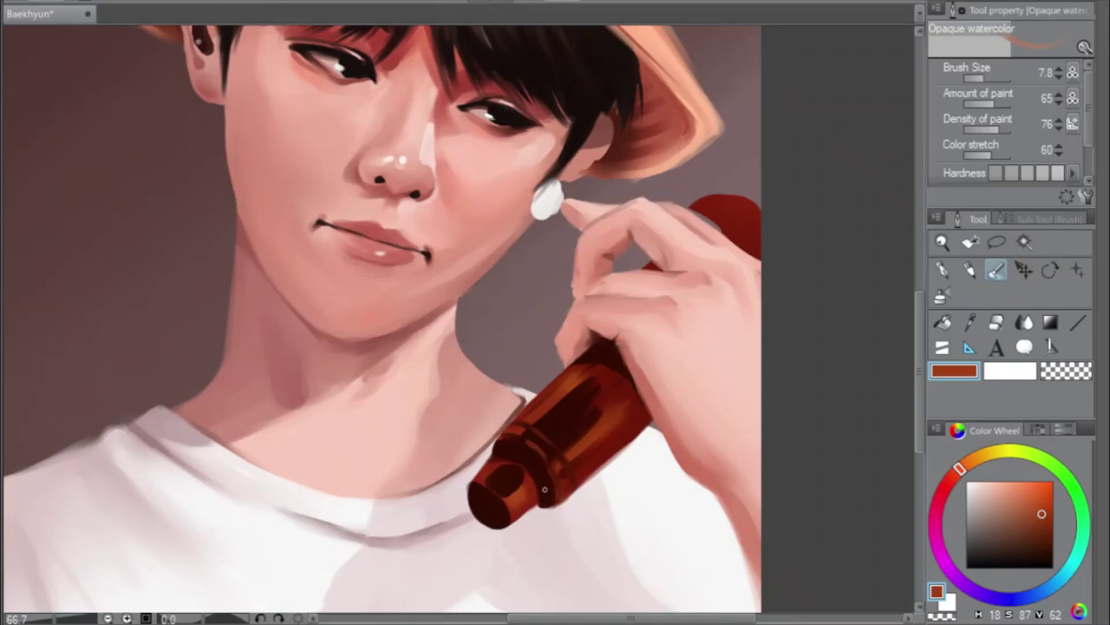
pyautogui.press('h')
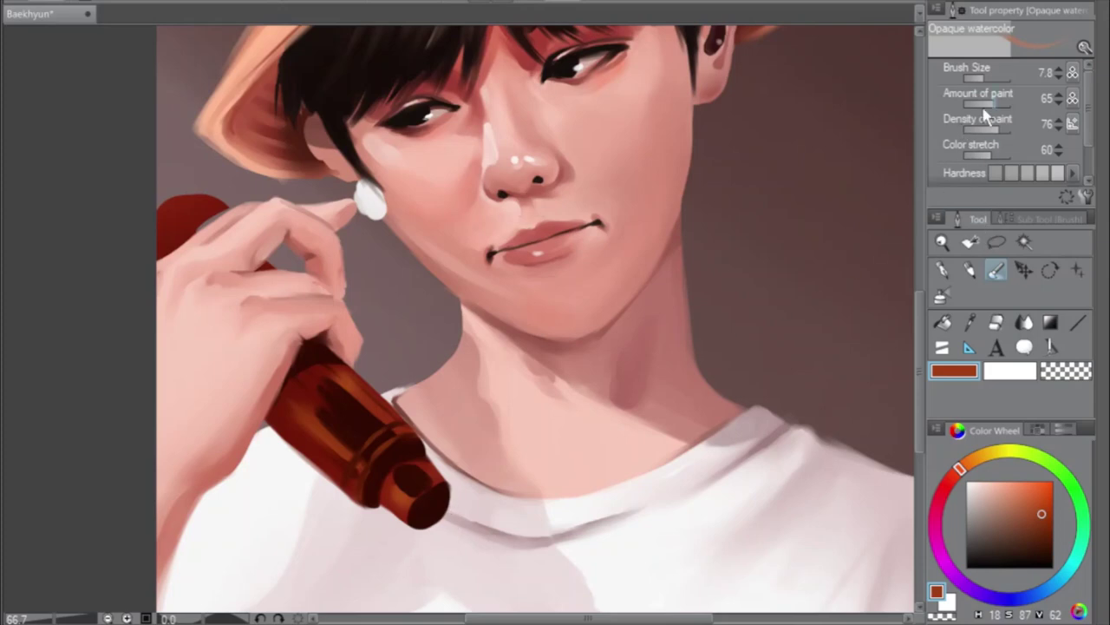
# Sample a dark red (H 9, S 93, V 44) and shade the cylinder's end face and tip edges at sizes 14.1 and 17.2
pyautogui.click(988, 77)
pyautogui.keyDown('alt'); pyautogui.click(308, 439); pyautogui.keyUp('alt')
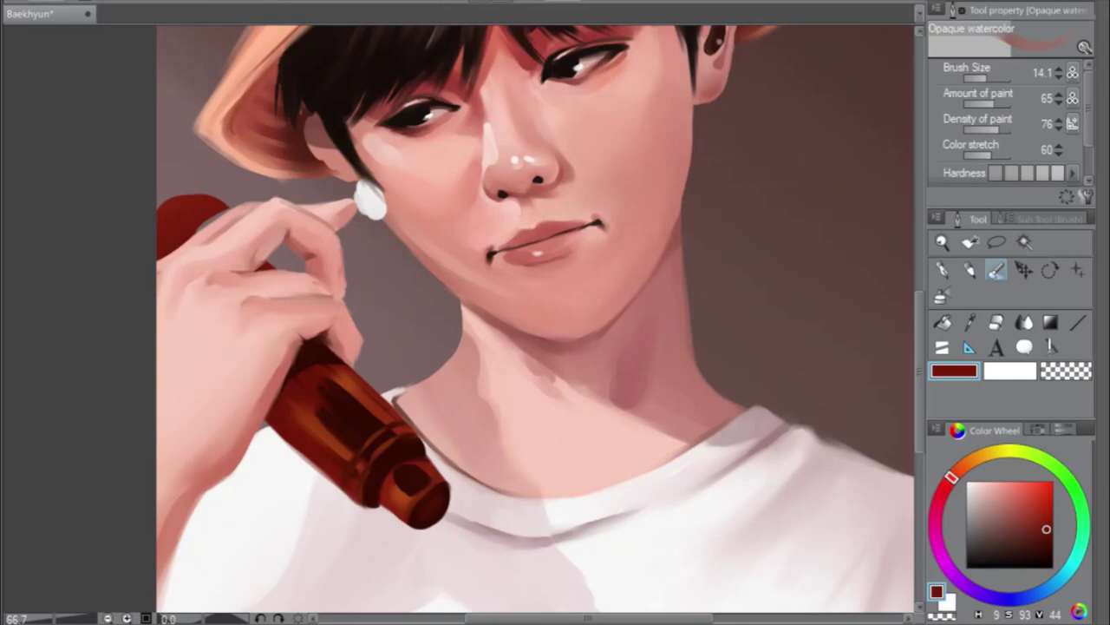
pyautogui.press('h')
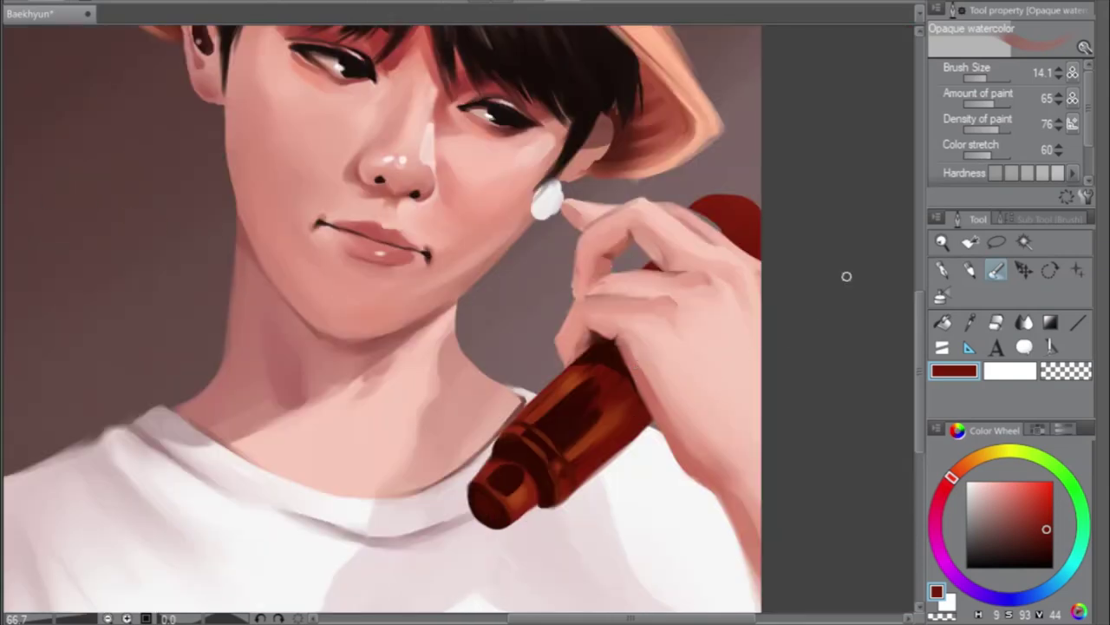
pyautogui.click(990, 78)
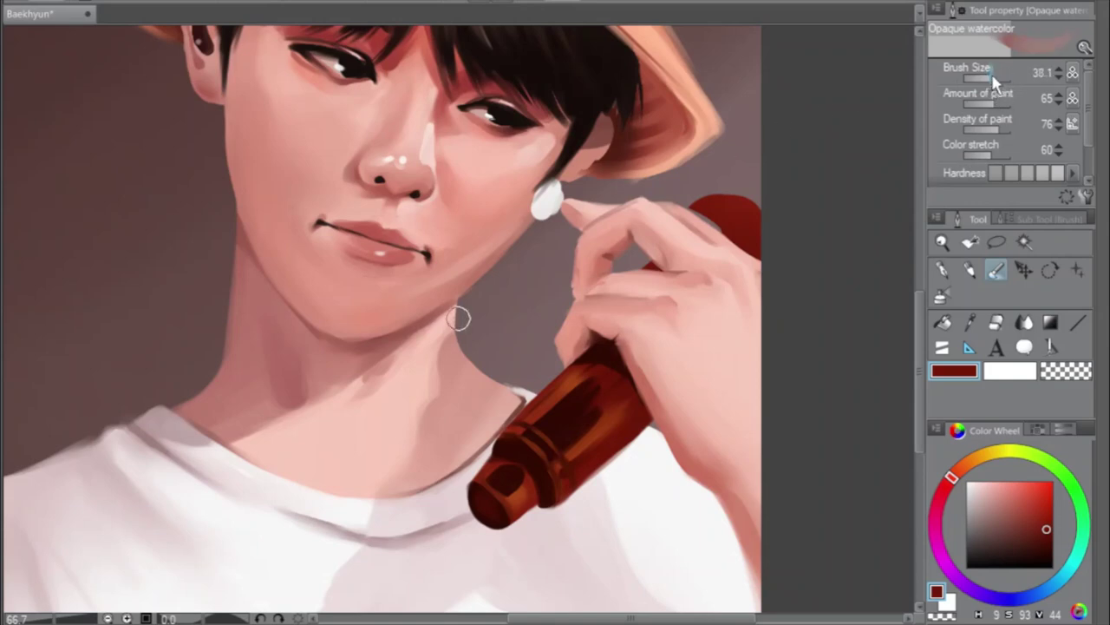
pyautogui.click(987, 78)
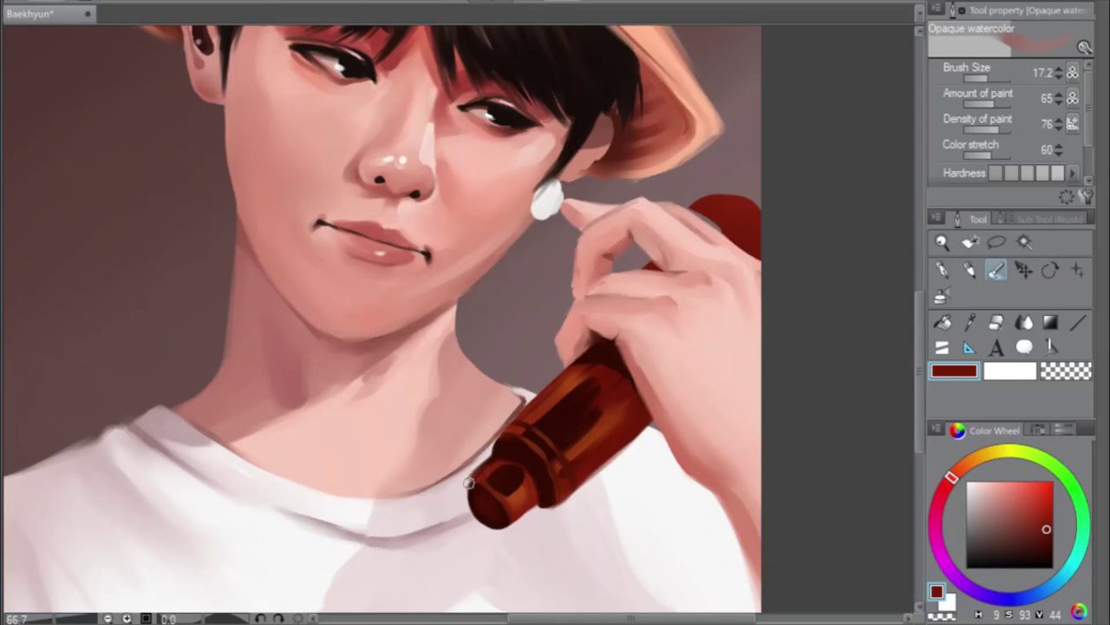
pyautogui.moveTo(472, 501); pyautogui.dragTo(472, 500)
pyautogui.moveTo(485, 511)
pyautogui.mouseDown()
pyautogui.moveTo(503, 478)
pyautogui.moveTo(508, 485)
pyautogui.moveTo(506, 466)
pyautogui.moveTo(524, 481)
pyautogui.mouseUp()
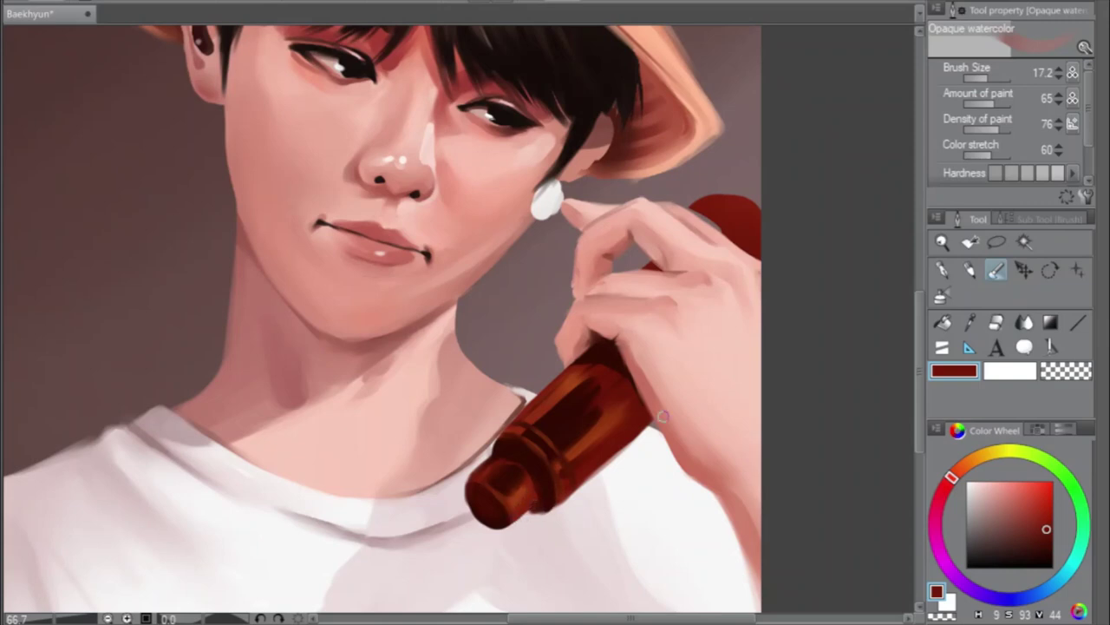
# Clean up the lower edge of the cylinder's band with the Hard eraser at size 23.4, then flip the view
pyautogui.click(996, 322)
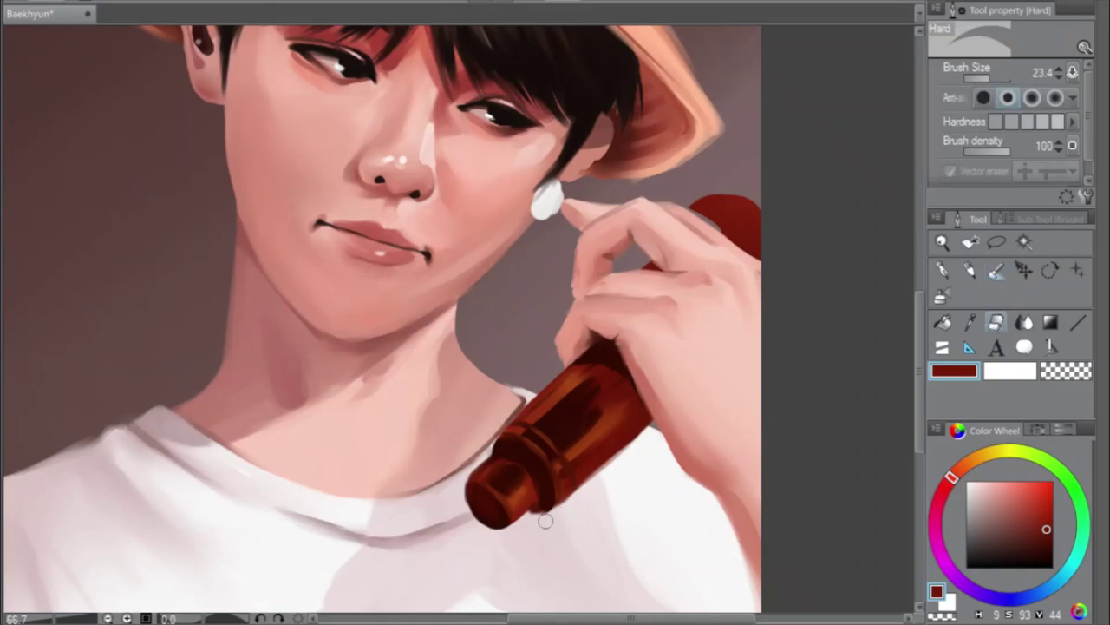
pyautogui.moveTo(547, 518); pyautogui.dragTo(541, 521)
pyautogui.press('h')
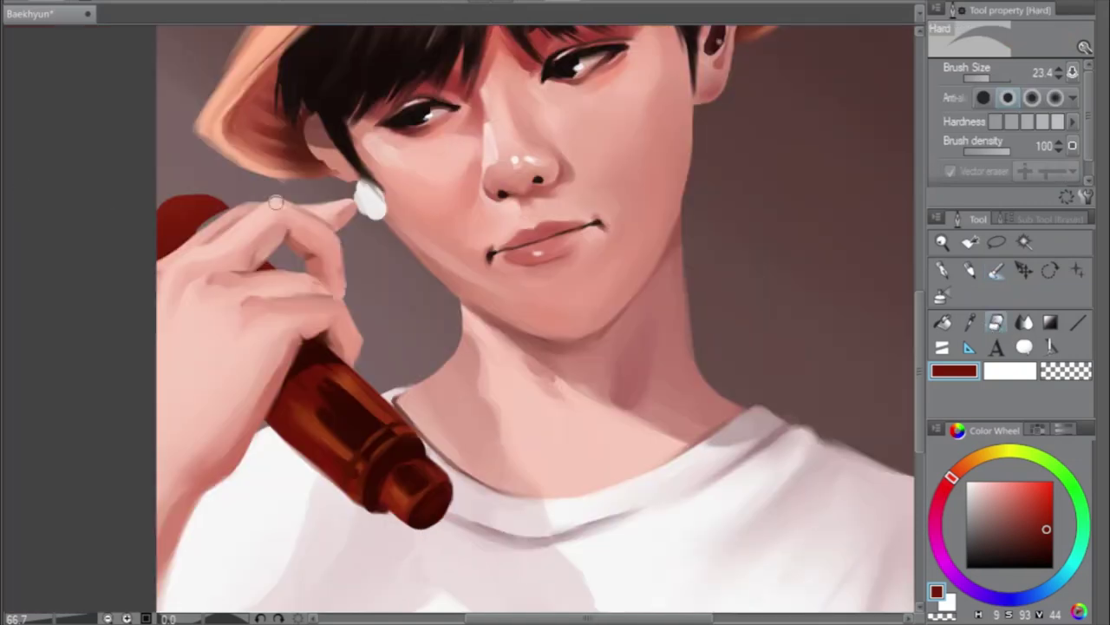
# Paint thin light pink highlights (H 9, S 42, V 84) on the cylinder's rings, tip and upper rim with opaque watercolor at size 6.4
pyautogui.click(997, 272)
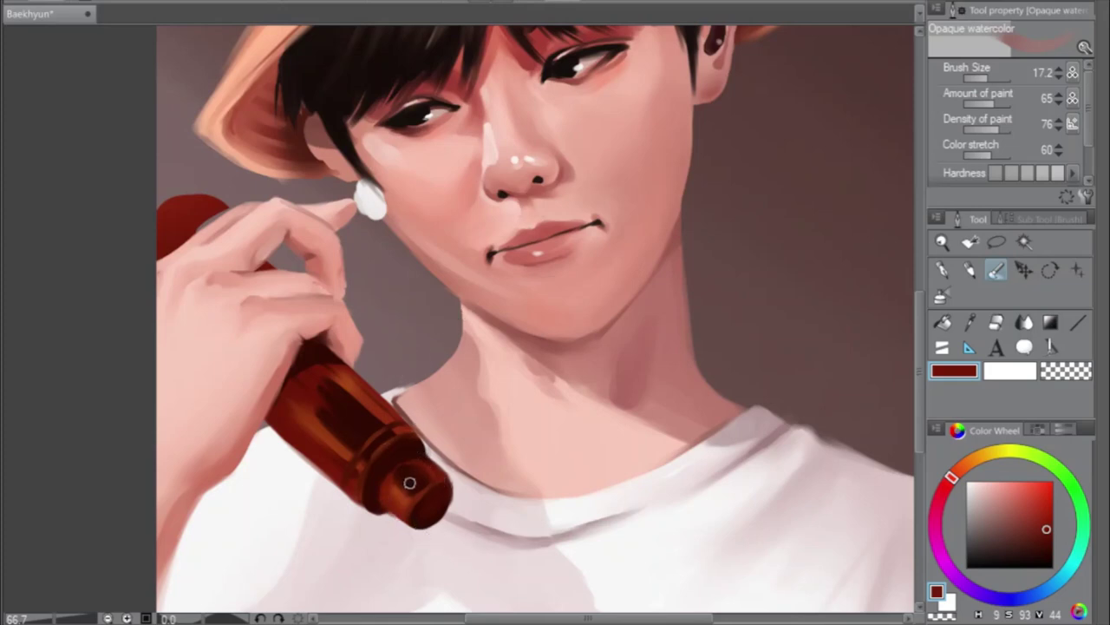
pyautogui.click(1008, 493)
pyautogui.click(1003, 494)
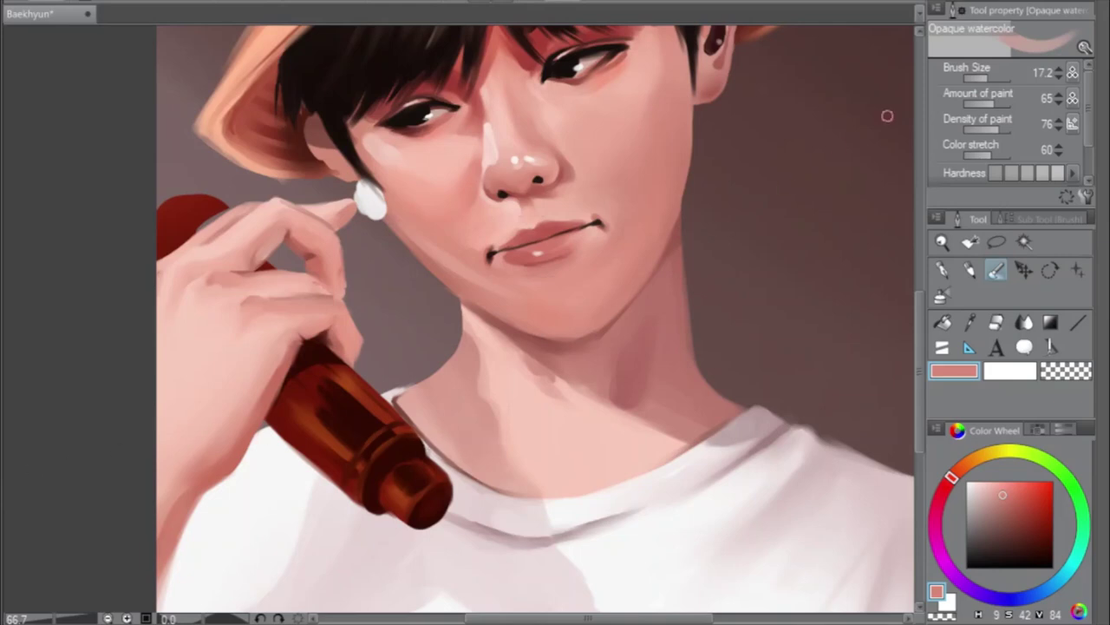
pyautogui.click(983, 78)
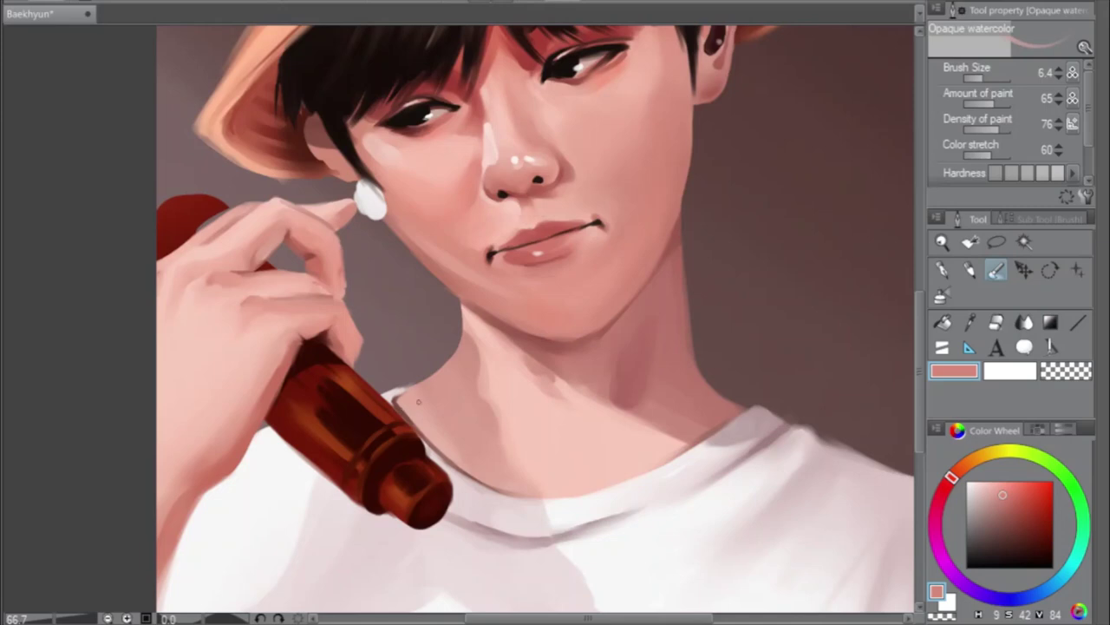
pyautogui.press('h')
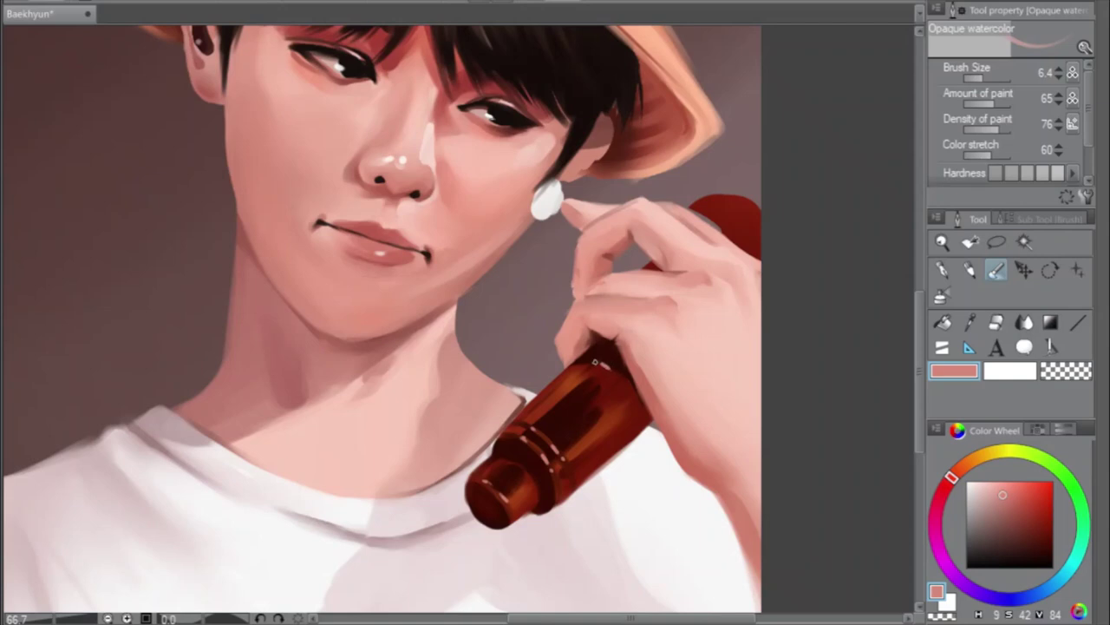
# Touch up the cylinder's highlights and ring edges at size 9.5, blending in dark red, orange-brown and dark brown sampled from it
pyautogui.hotkey('ctrl', '0')
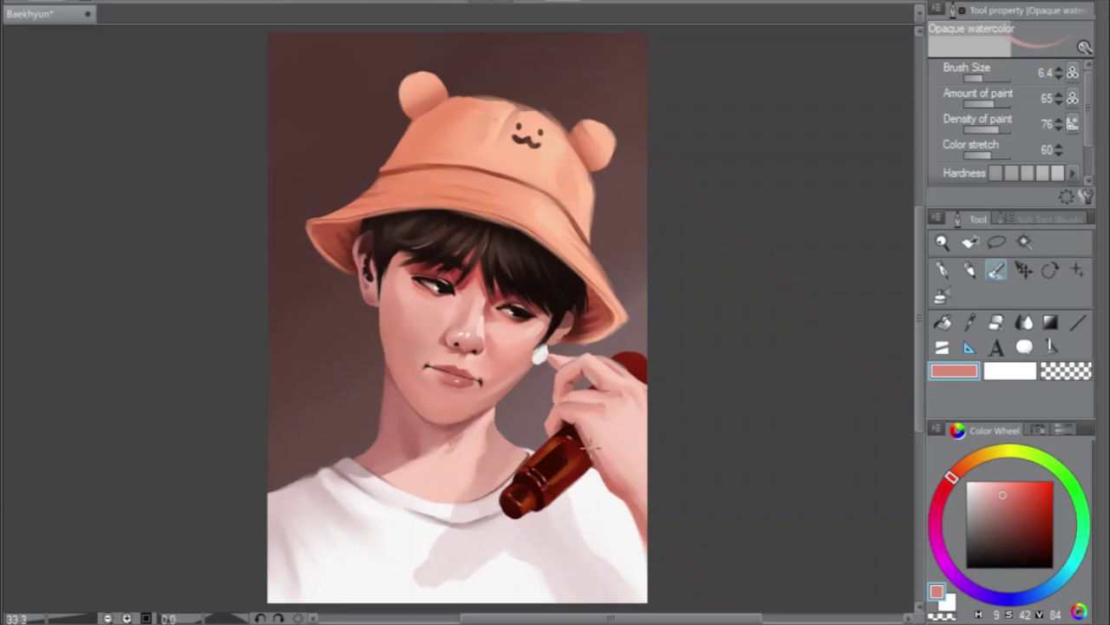
pyautogui.scroll(1, 573, 438)
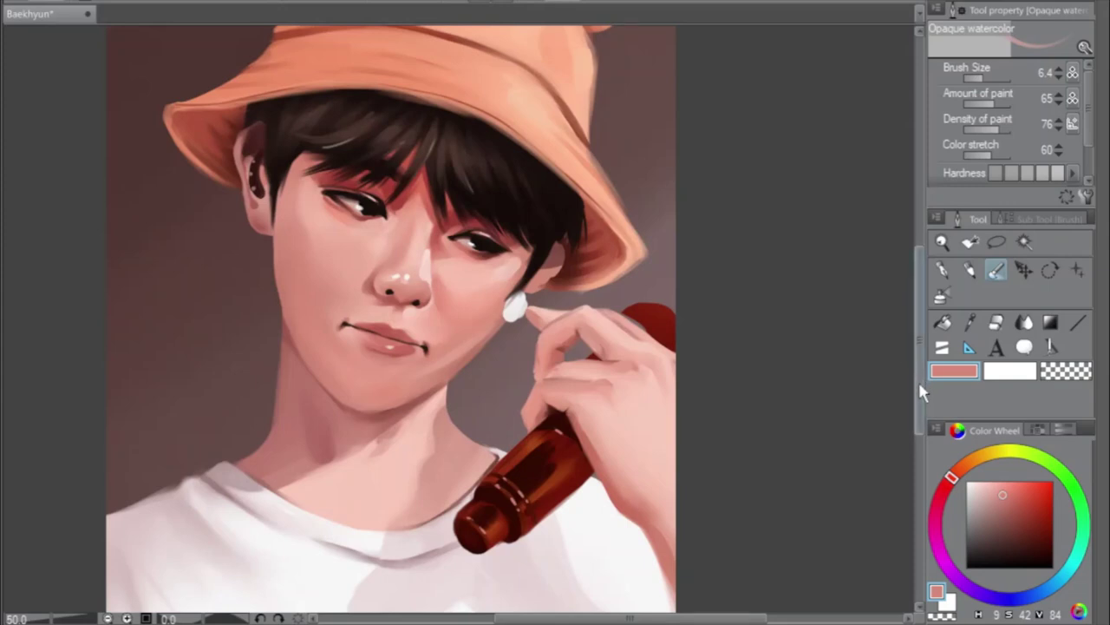
pyautogui.moveTo(918, 379); pyautogui.dragTo(920, 410)
pyautogui.moveTo(984, 79); pyautogui.dragTo(987, 86)
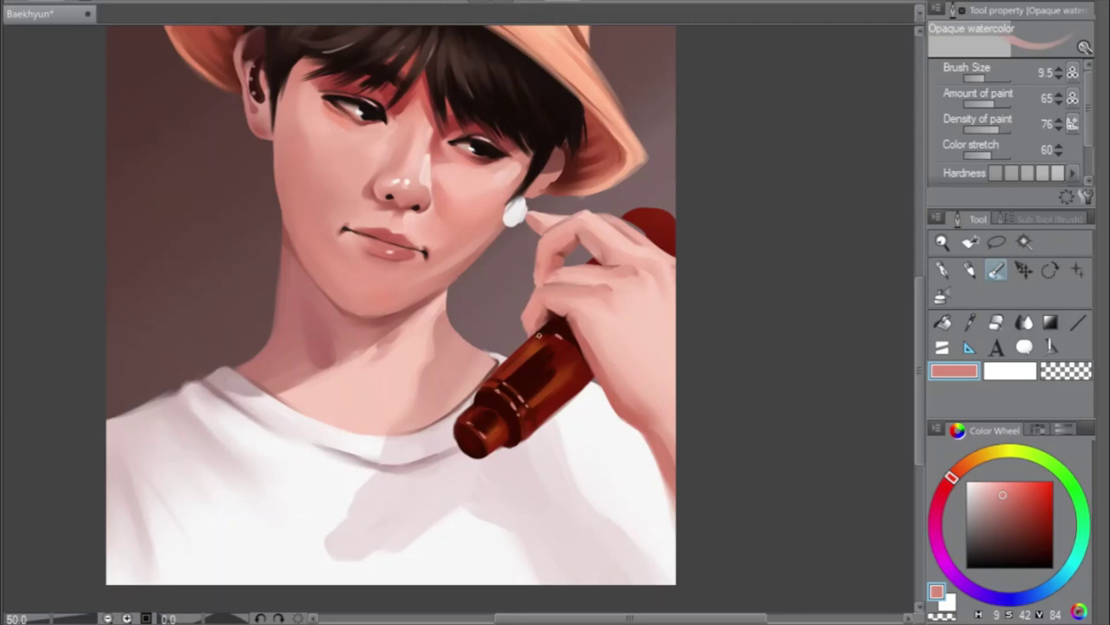
pyautogui.scroll(1, 500, 376)
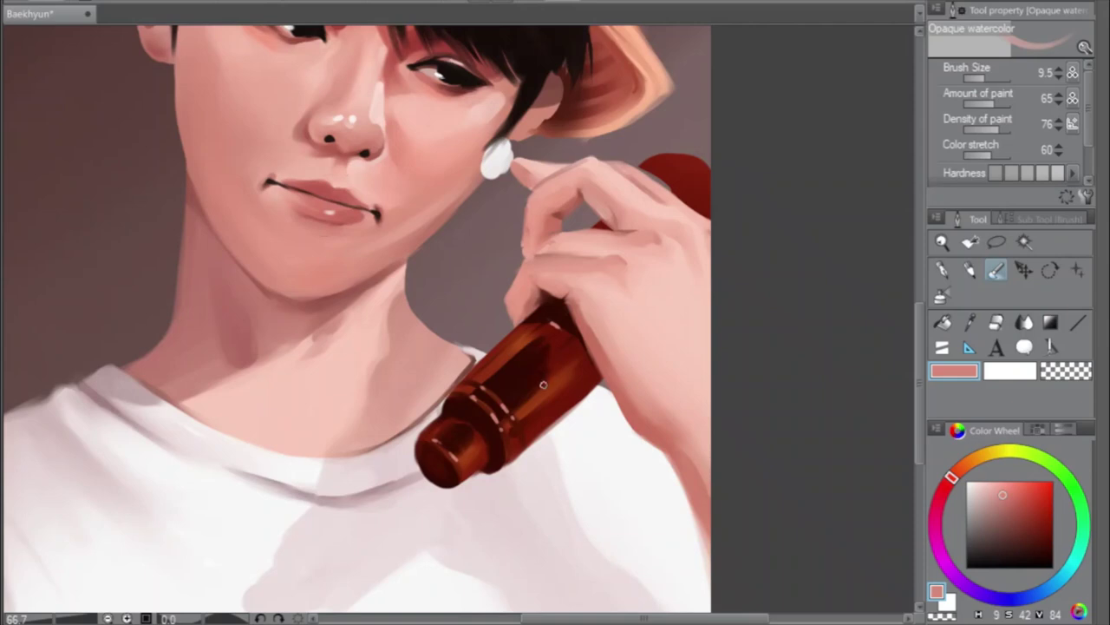
pyautogui.keyDown('alt'); pyautogui.click(543, 417); pyautogui.keyUp('alt')
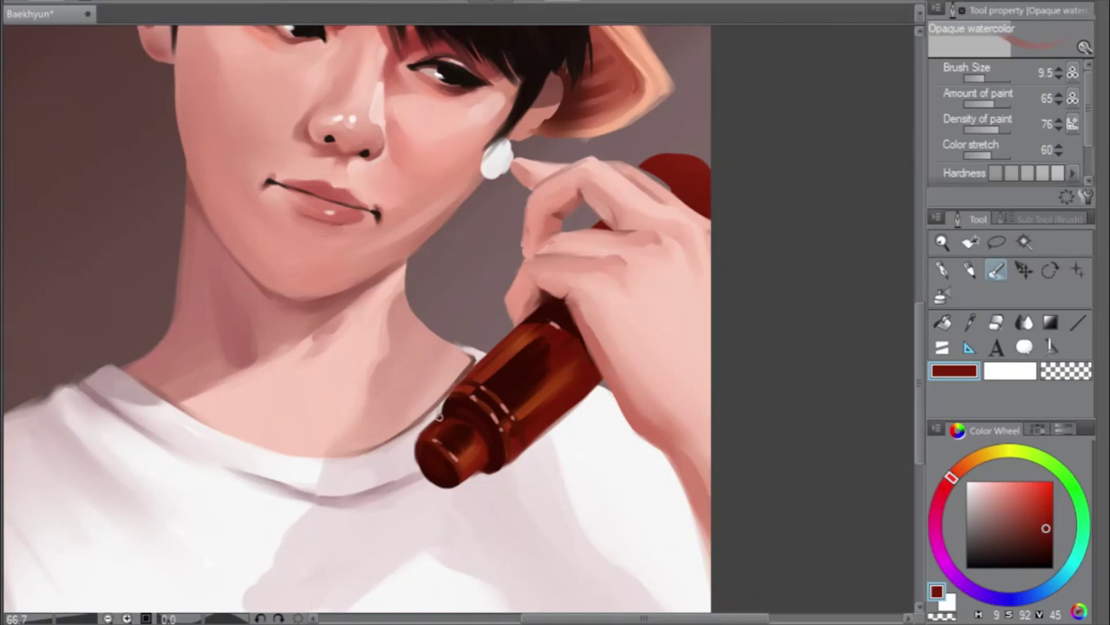
pyautogui.press('h')
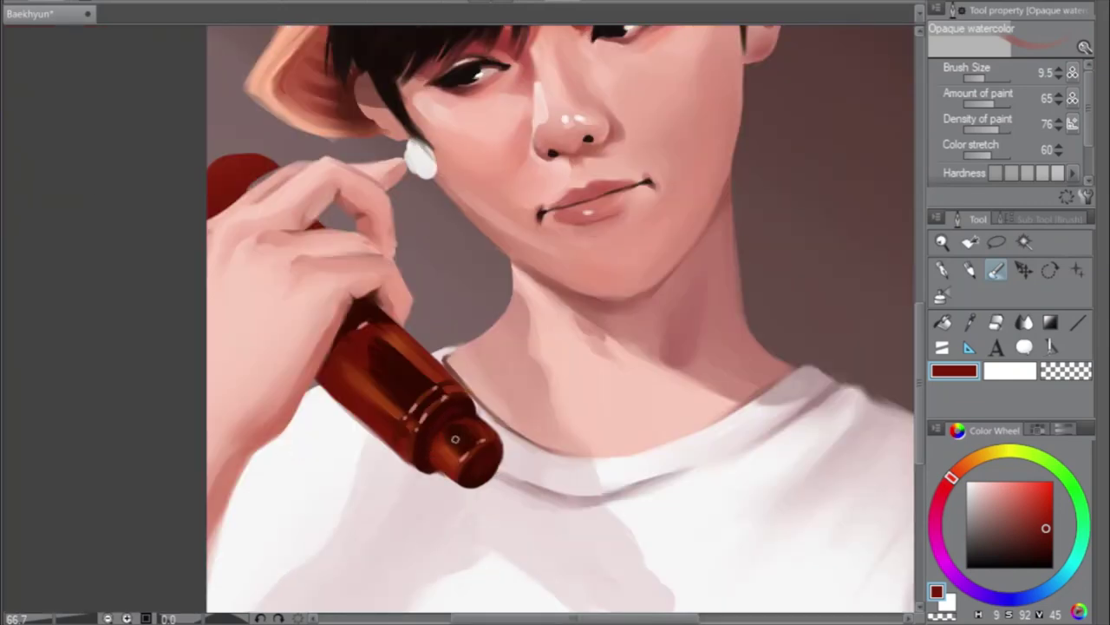
pyautogui.keyDown('alt'); pyautogui.click(362, 385); pyautogui.keyUp('alt')
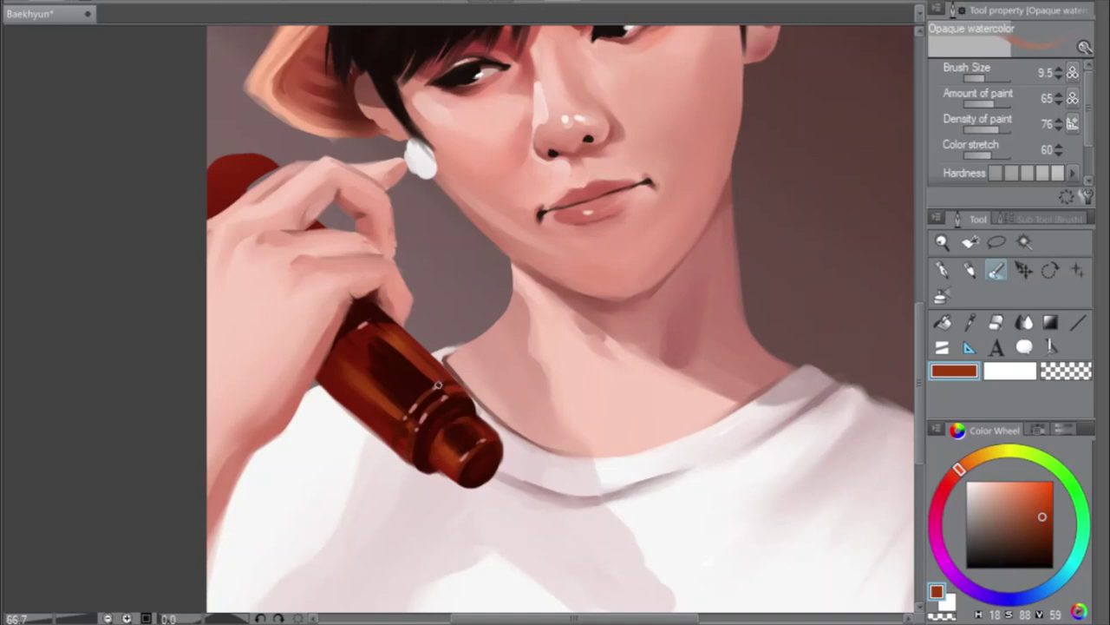
pyautogui.keyDown('alt'); pyautogui.click(421, 455); pyautogui.keyUp('alt')
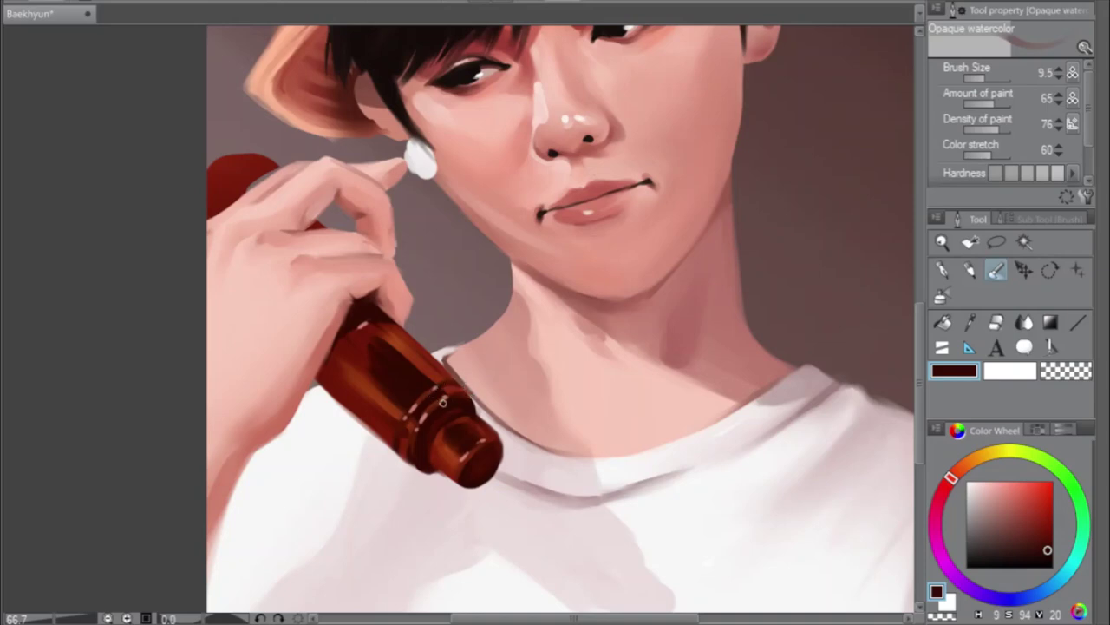
# Darken and round out the cylinder's end face with dark brown opaque watercolor (H 9, S 94, V 20) at size 31.2
pyautogui.scroll(1, 468, 397)
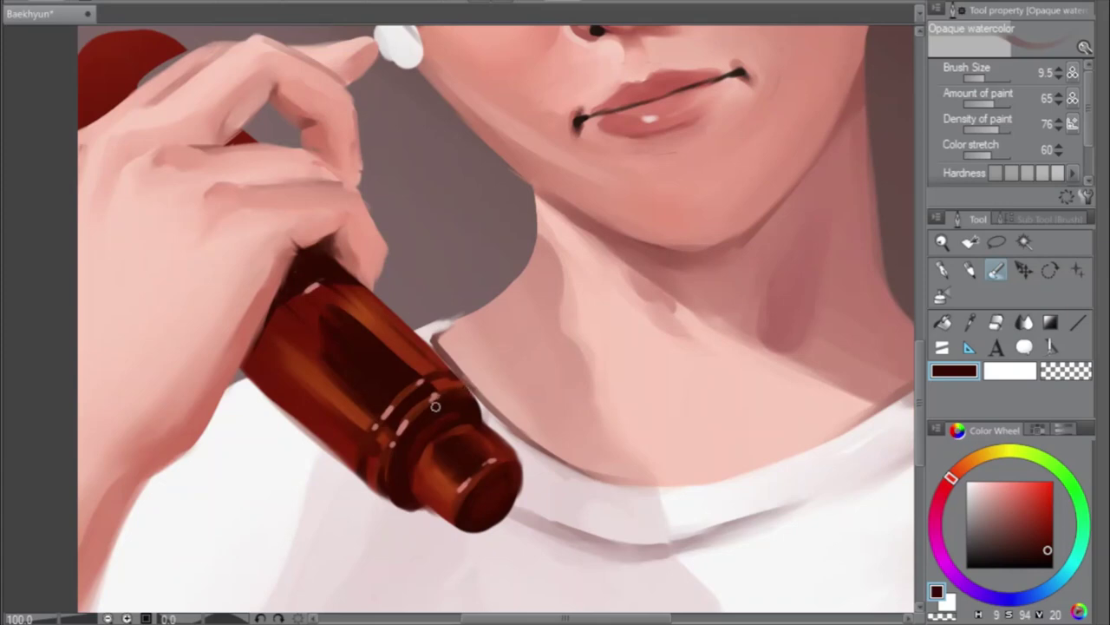
pyautogui.click(986, 78)
pyautogui.click(992, 78)
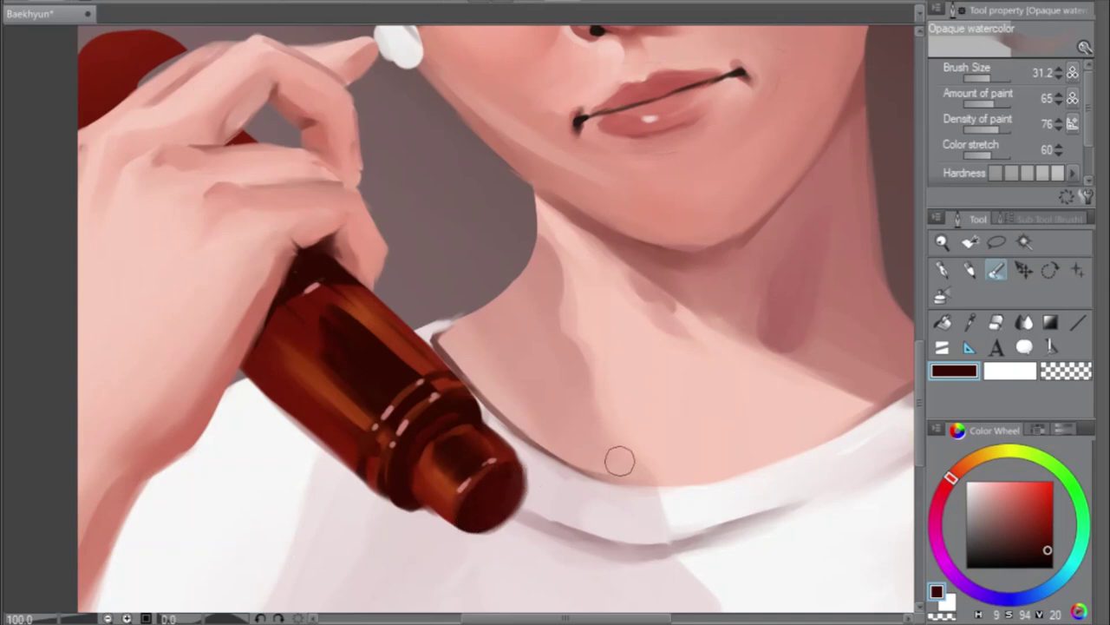
pyautogui.press('b')
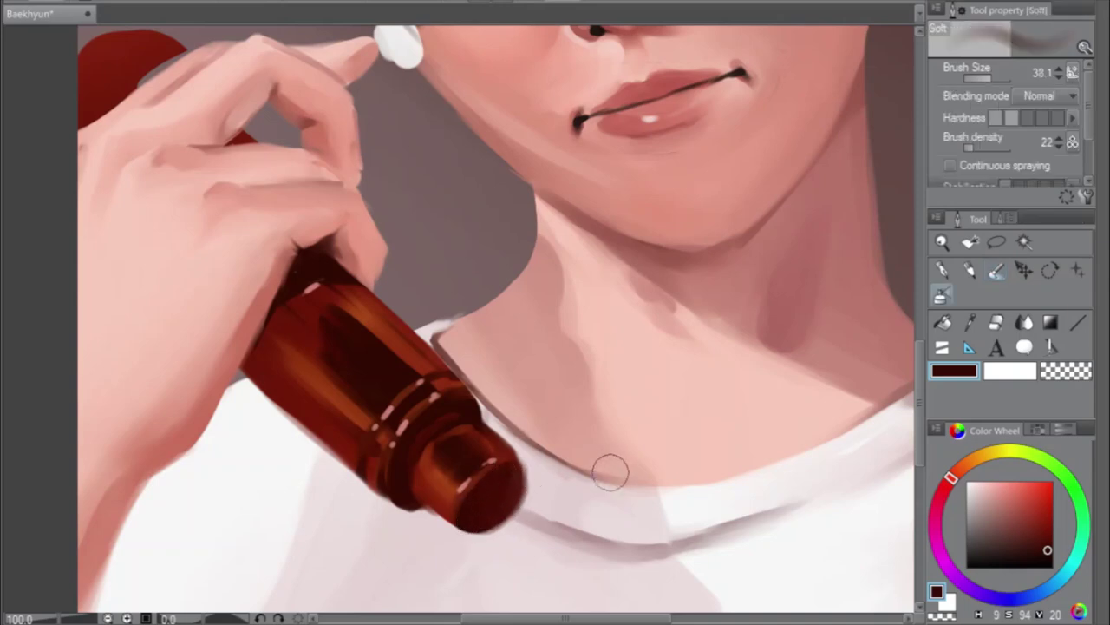
pyautogui.press('b')
pyautogui.scroll(-2, 616, 451)
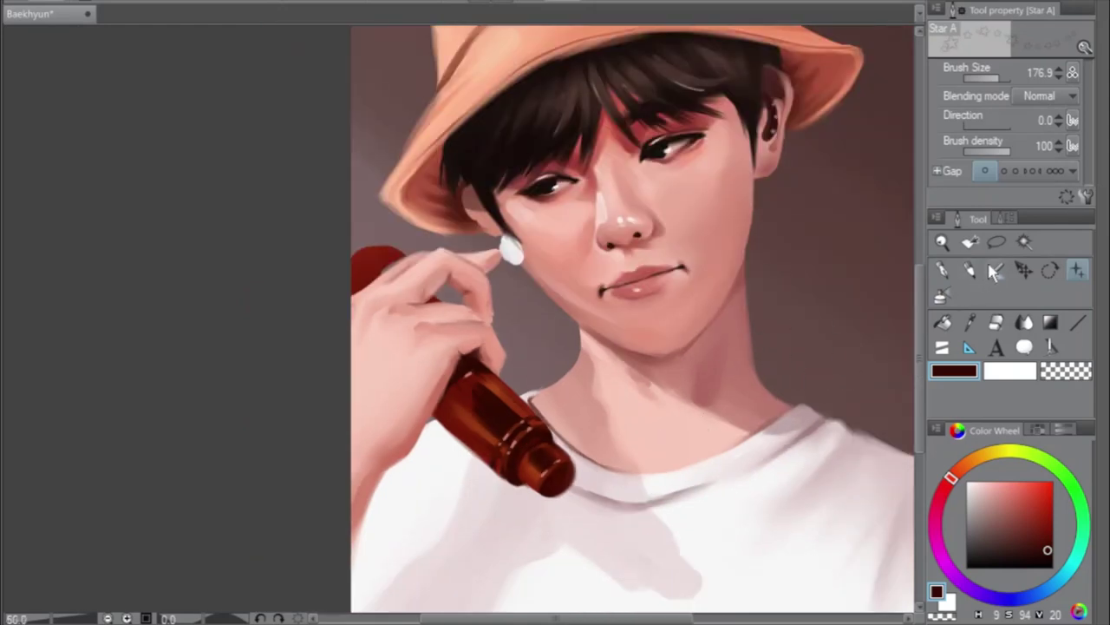
pyautogui.click(994, 272)
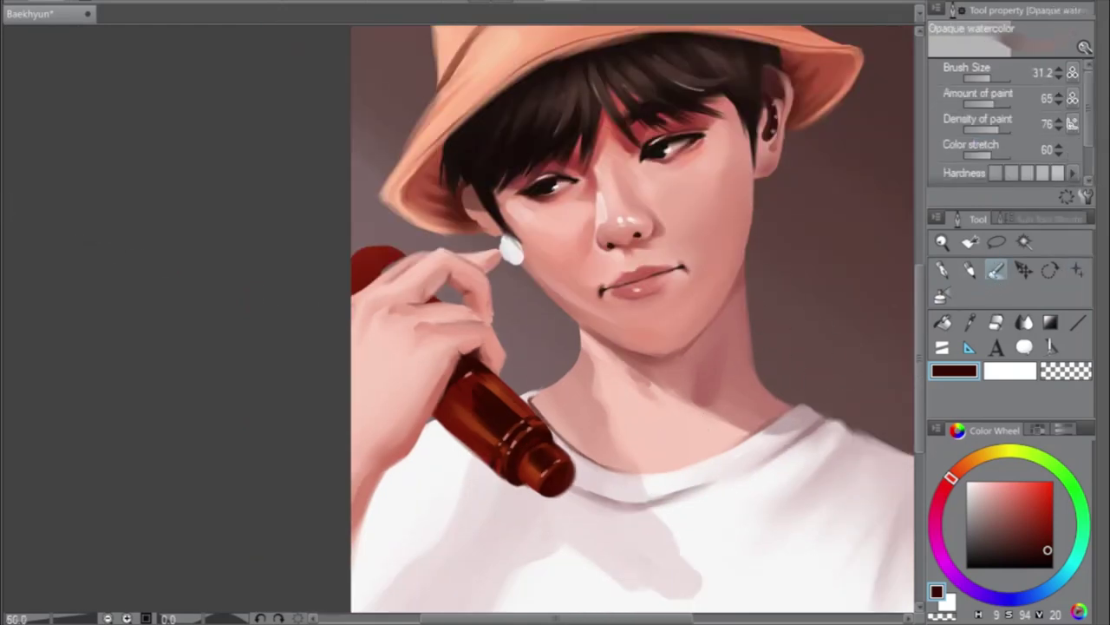
# Flip the view and brighten the highlights on the cylinder's rings and tip with white opaque watercolor at size 14.1
pyautogui.press('h')
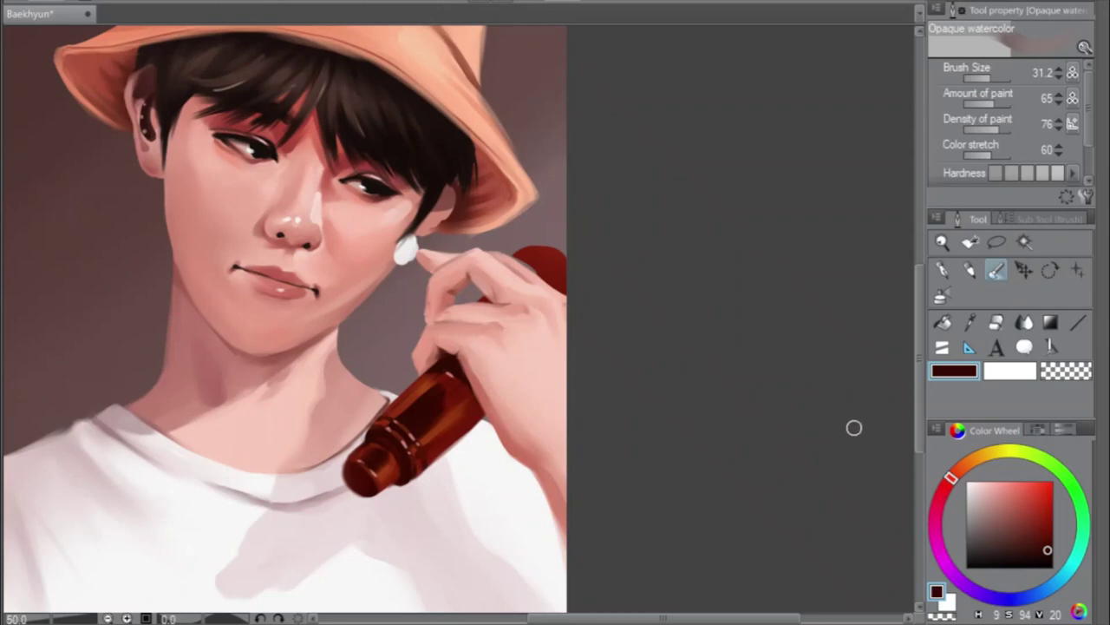
pyautogui.click(967, 481)
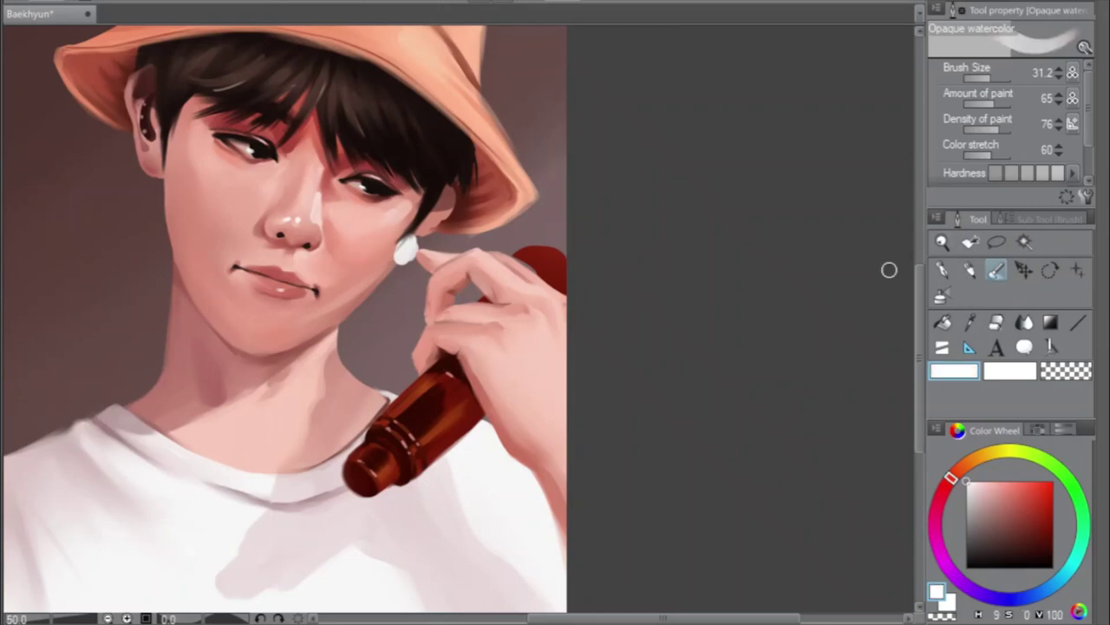
pyautogui.click(996, 78)
pyautogui.moveTo(995, 80); pyautogui.dragTo(991, 82)
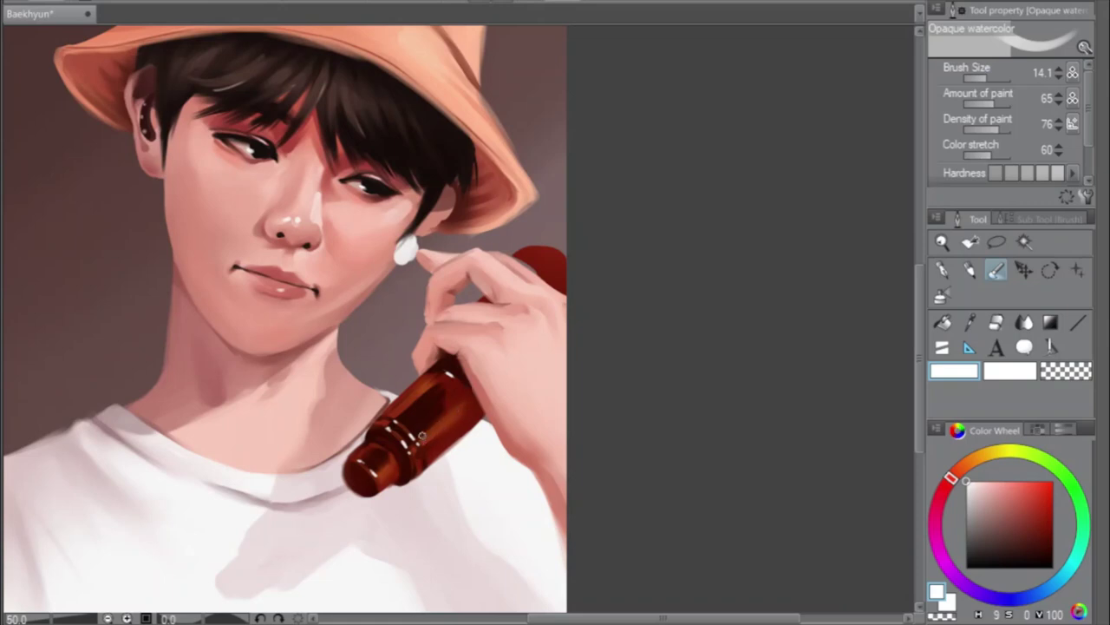
pyautogui.moveTo(421, 434); pyautogui.dragTo(438, 419)
pyautogui.hotkey('ctrl', 'z')
pyautogui.scroll(1, 444, 445)
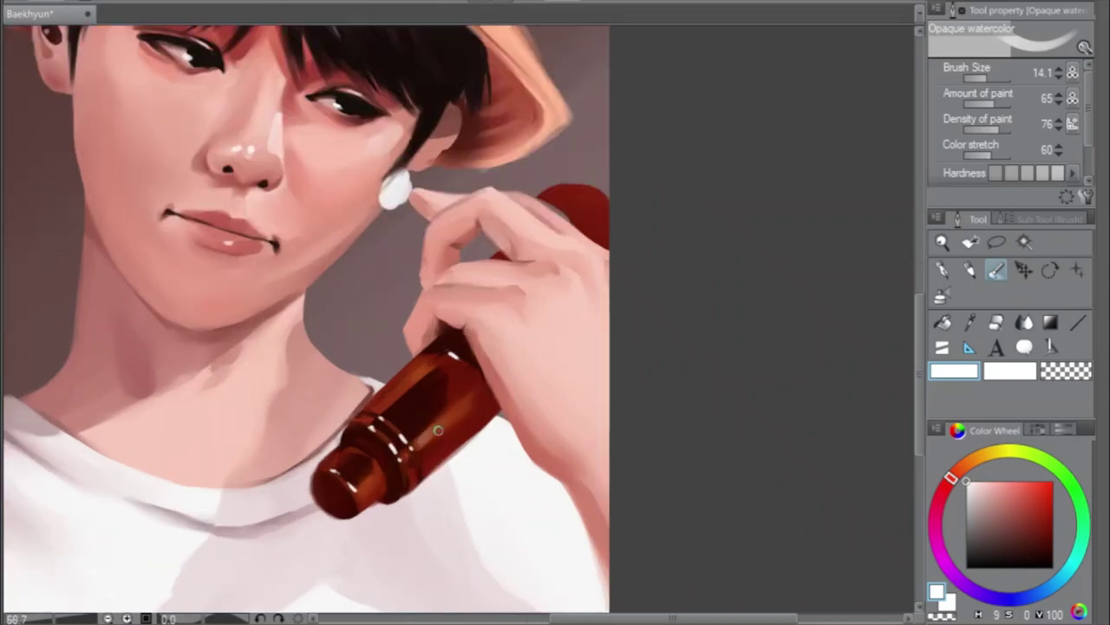
# Paint an orange streak (H 25, S 83, V 73) along the cylinder's body with opaque watercolor at size 14.1
pyautogui.keyDown('alt'); pyautogui.click(426, 439); pyautogui.keyUp('alt')
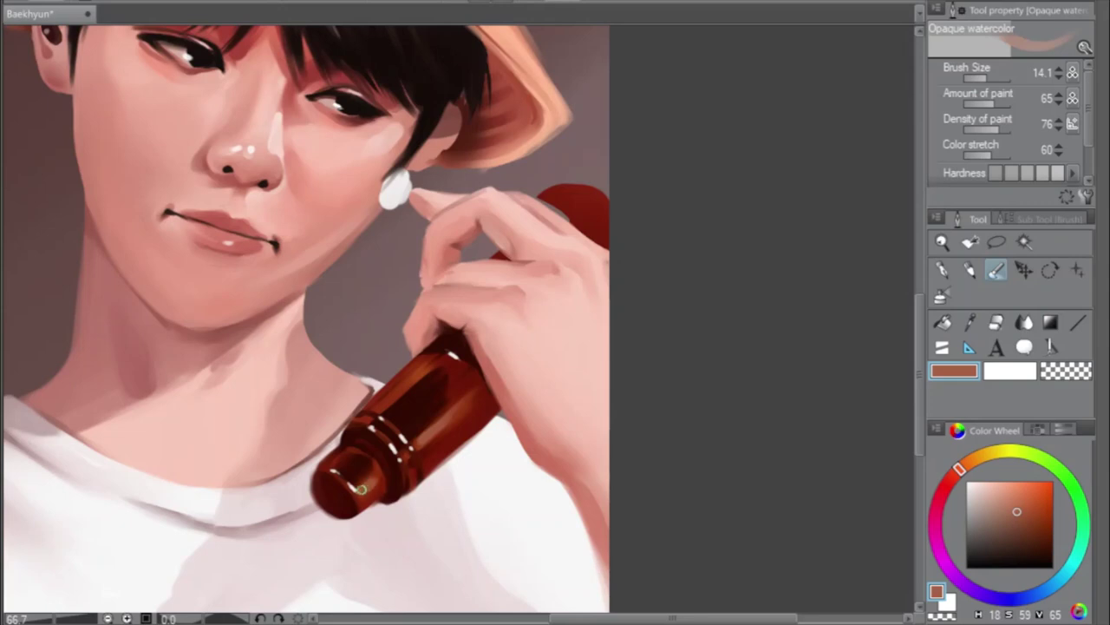
pyautogui.keyDown('alt'); pyautogui.click(434, 431); pyautogui.keyUp('alt')
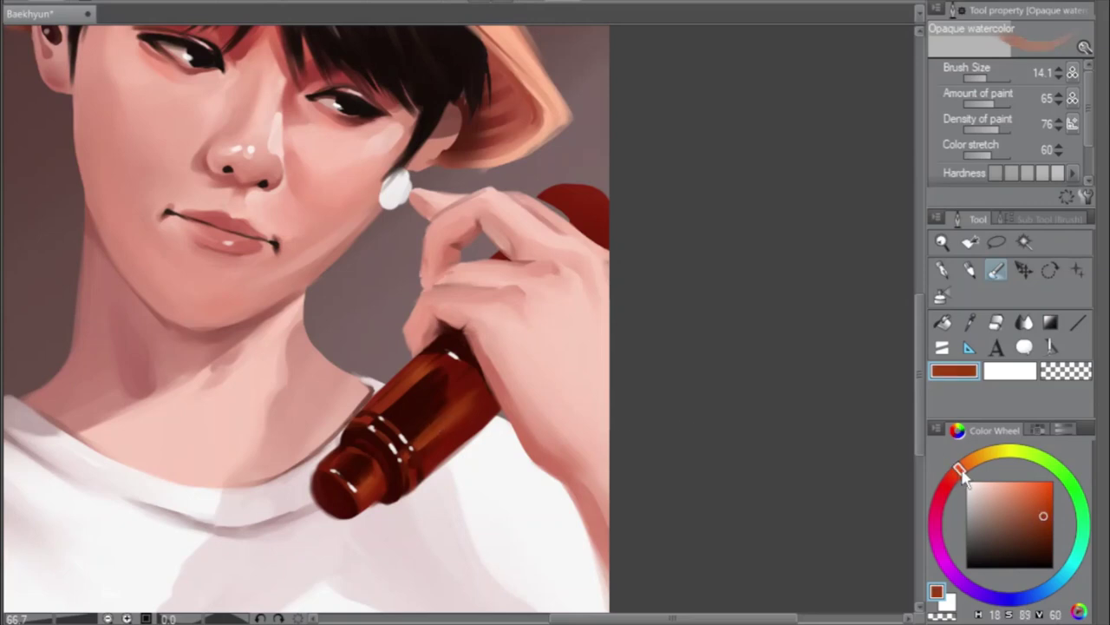
pyautogui.click(1041, 503)
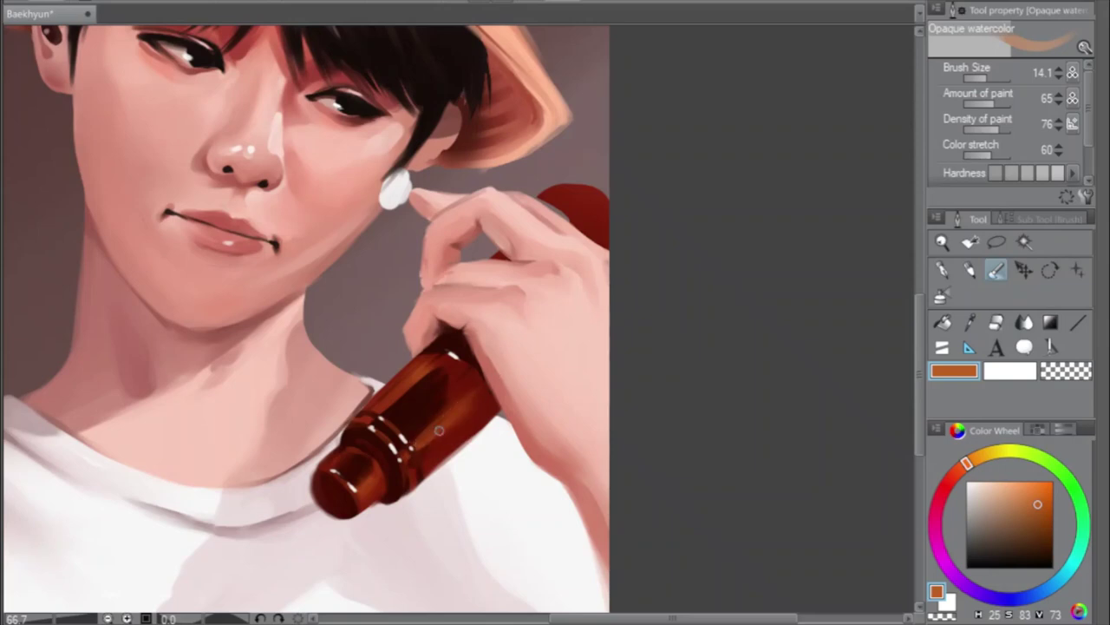
pyautogui.moveTo(420, 440); pyautogui.dragTo(464, 401)
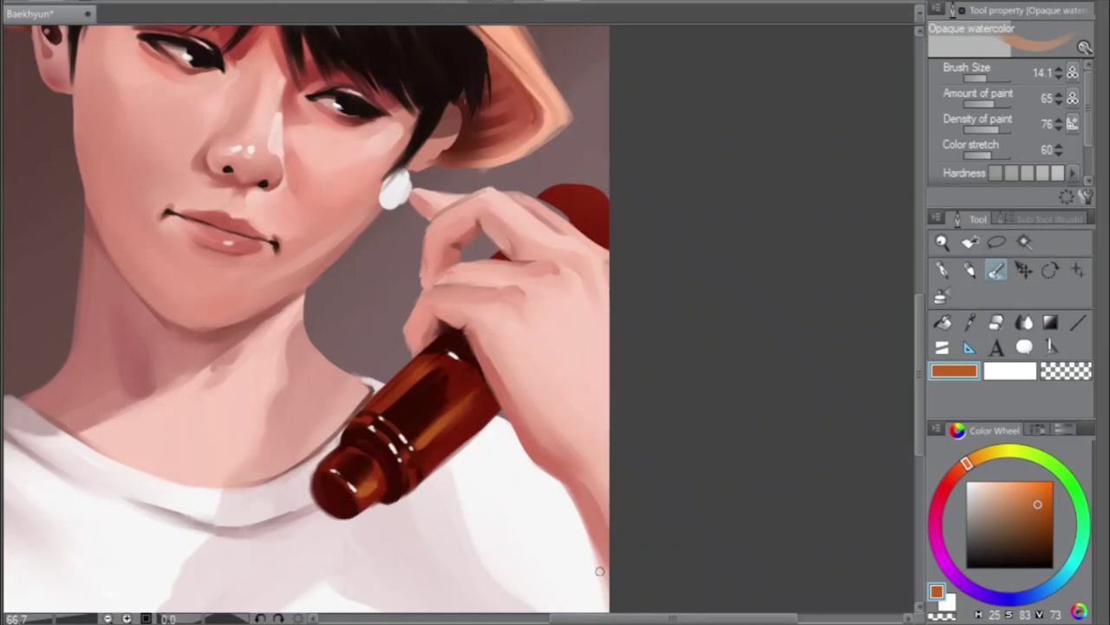
# Deepen the cylinder's shading with sampled dark brown (H 9, S 94, V 19), using the Soft airbrush at size 38.1 and opaque watercolor, then flip the view
pyautogui.moveTo(665, 621); pyautogui.dragTo(629, 621)
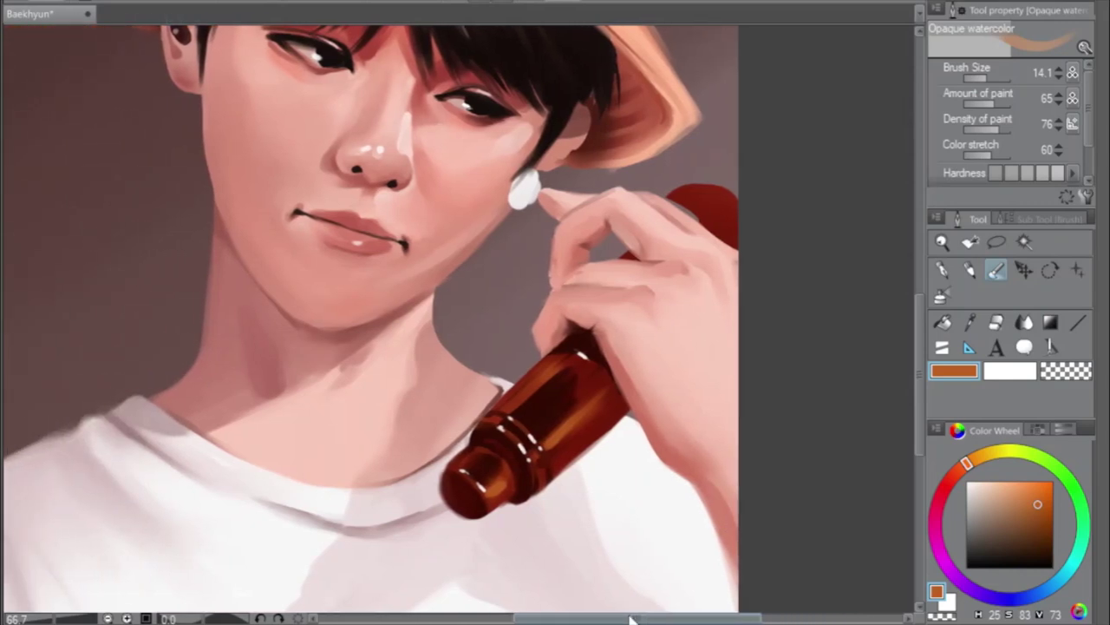
pyautogui.keyDown('alt'); pyautogui.click(597, 350); pyautogui.keyUp('alt')
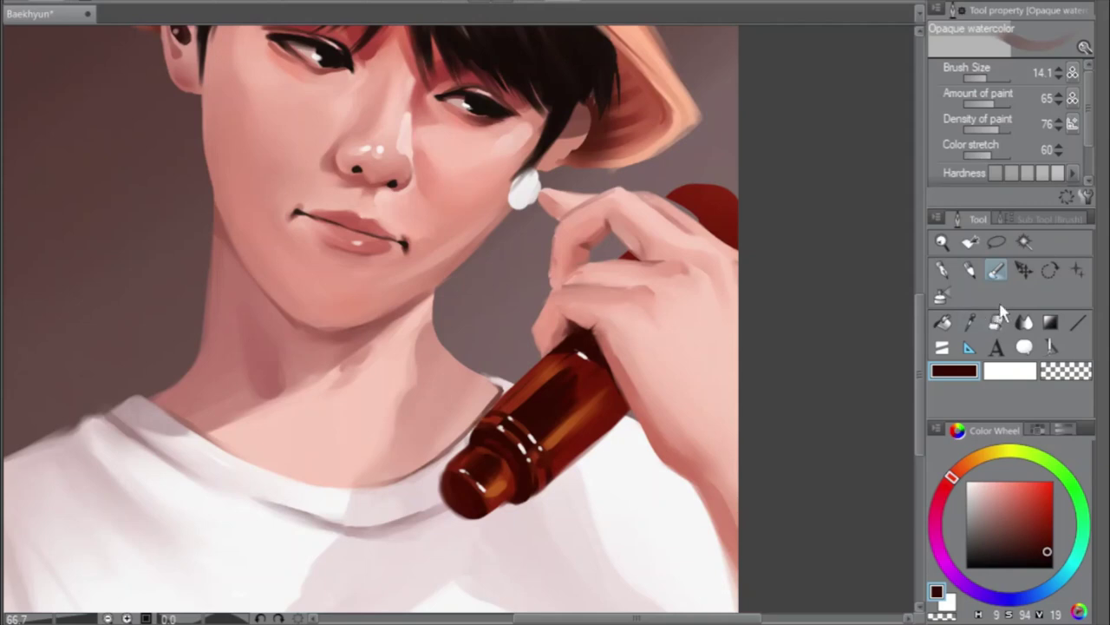
pyautogui.click(941, 295)
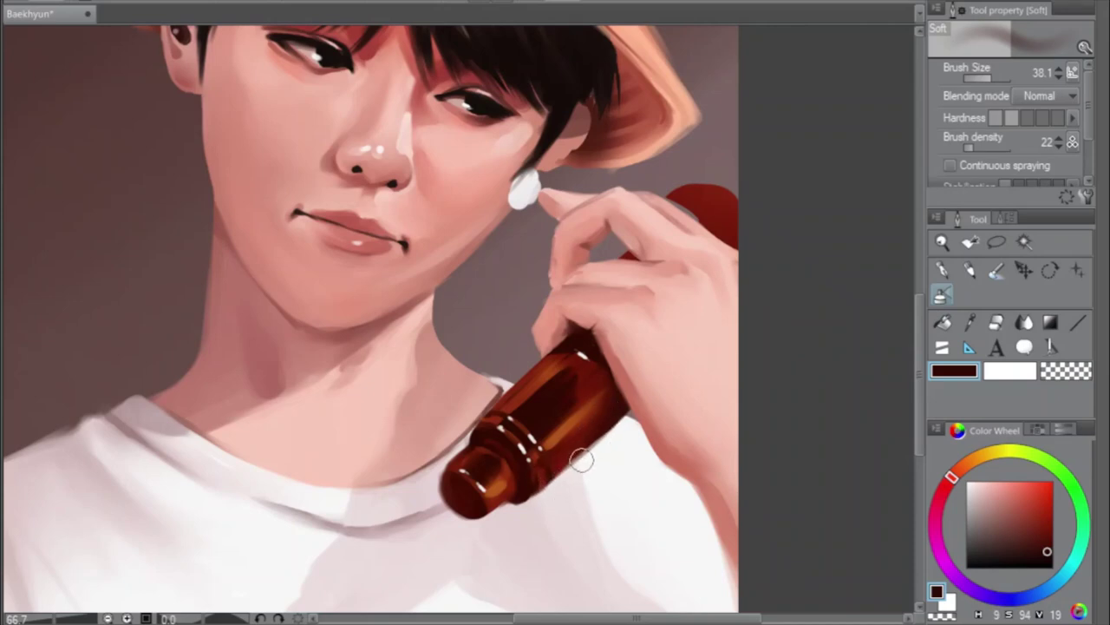
pyautogui.click(997, 270)
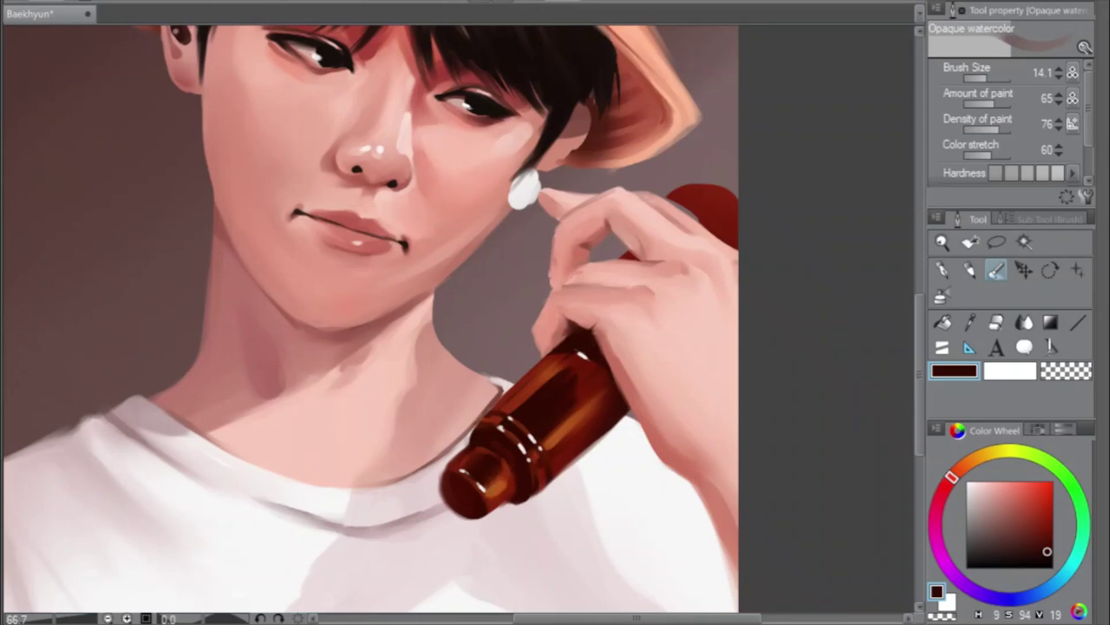
pyautogui.press('h')
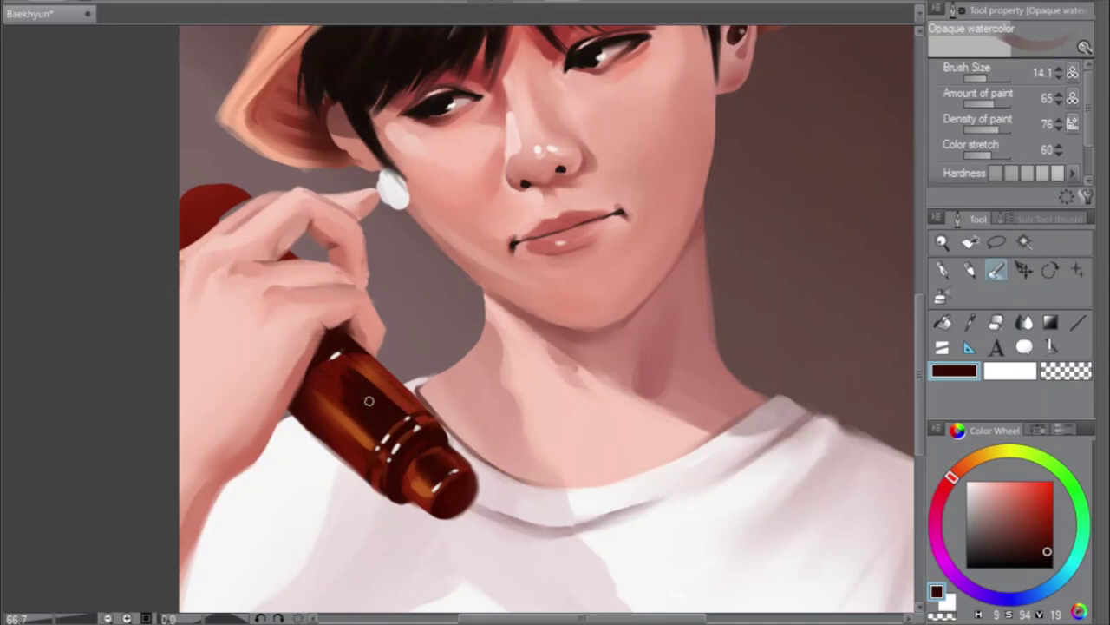
# Airbrush a saturated red glow (H 9, S 100, V 62) onto the cylinder's body with the Soft brush at size 46.4
pyautogui.click(942, 296)
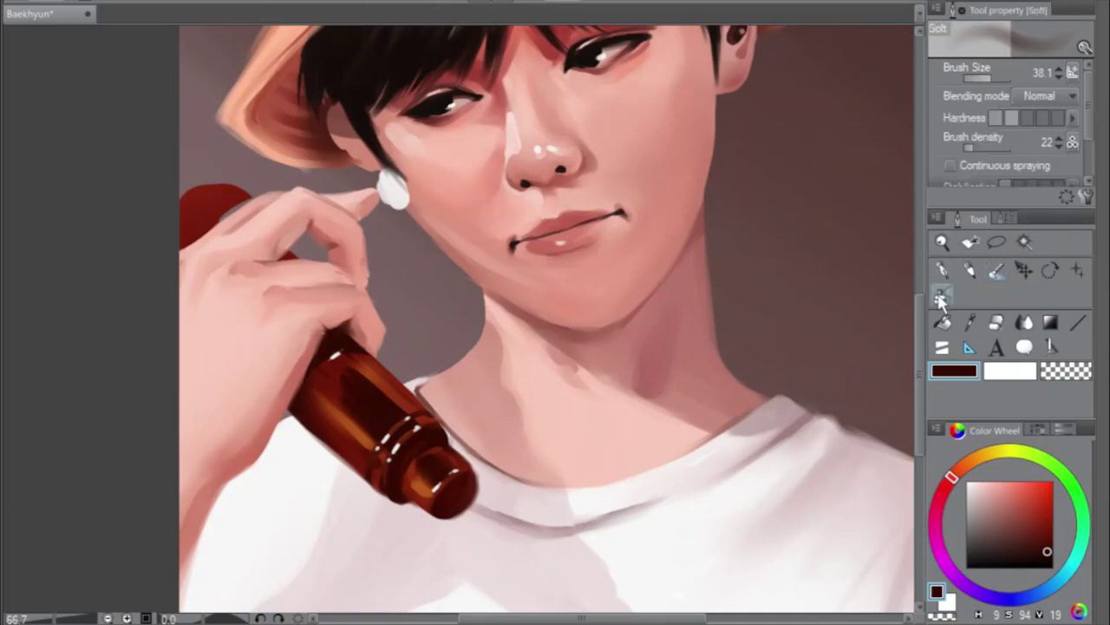
pyautogui.keyDown('alt'); pyautogui.click(329, 387); pyautogui.keyUp('alt')
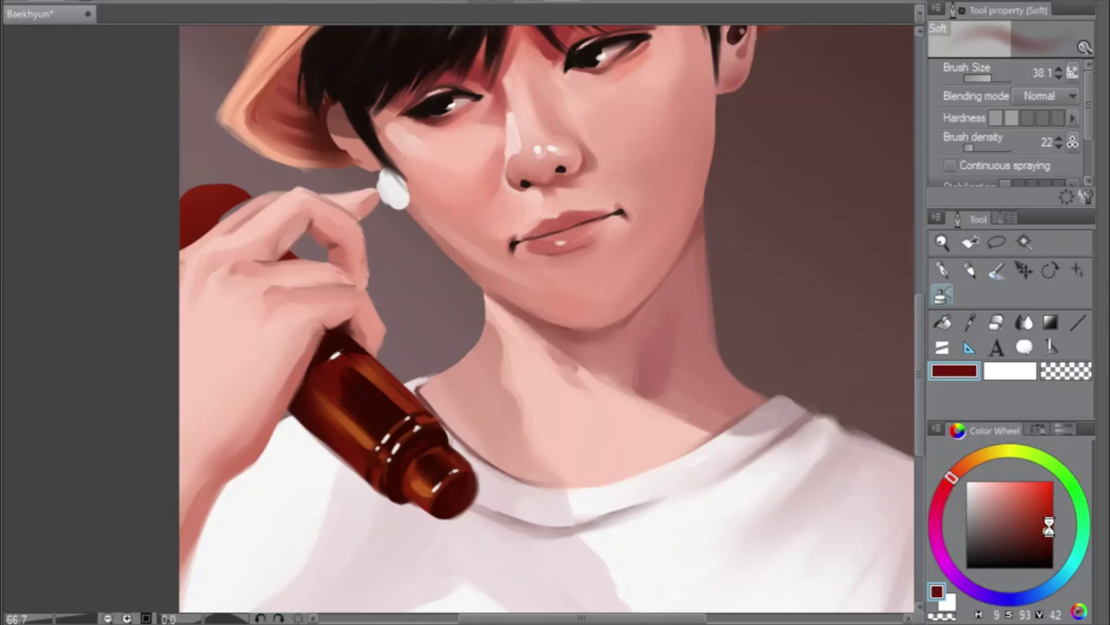
pyautogui.moveTo(1049, 529); pyautogui.dragTo(1045, 516)
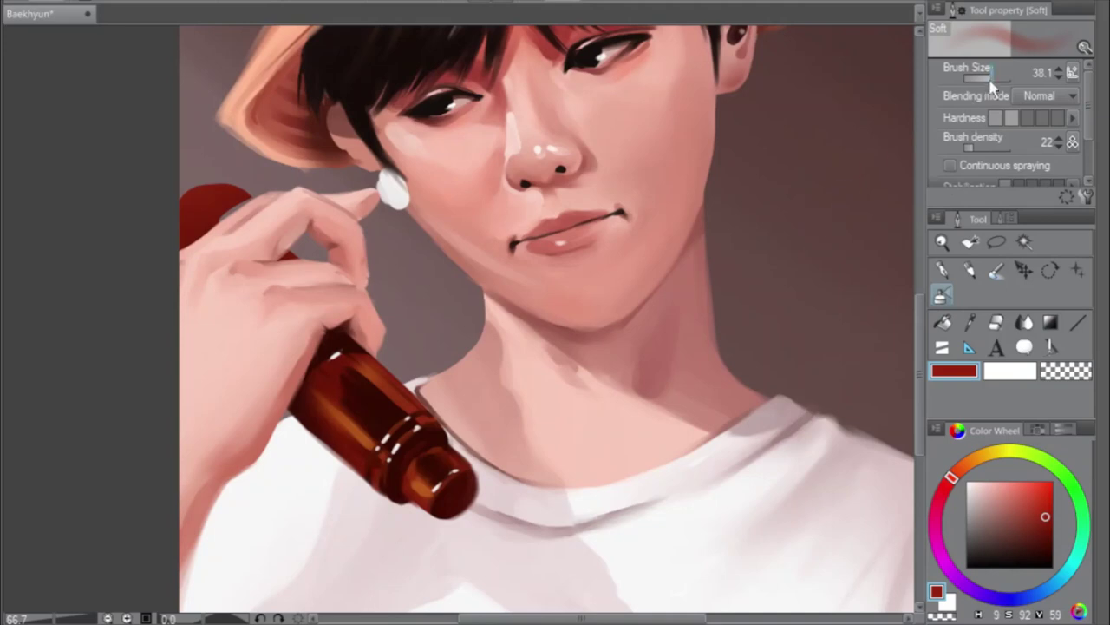
pyautogui.moveTo(991, 78); pyautogui.dragTo(989, 80)
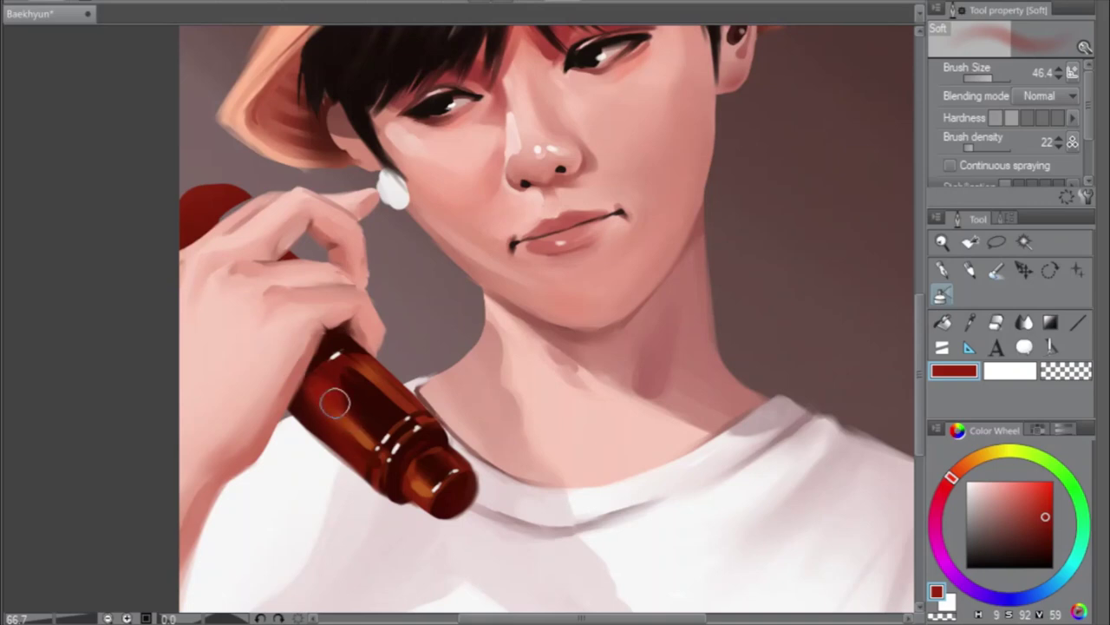
pyautogui.click(1052, 512)
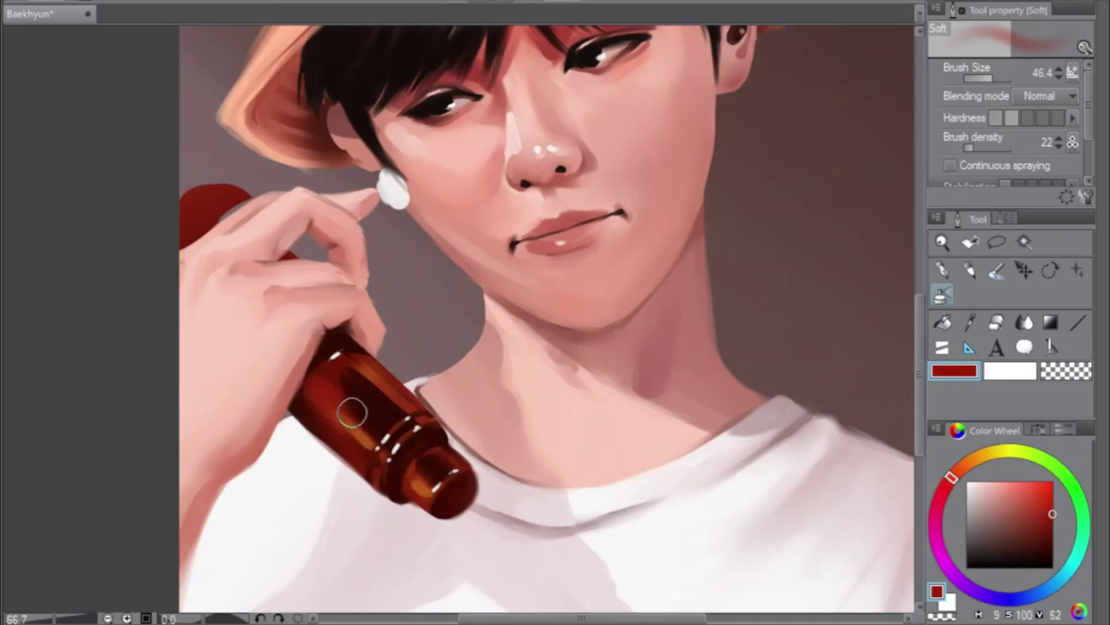
pyautogui.moveTo(327, 401)
pyautogui.mouseDown()
pyautogui.moveTo(398, 476)
pyautogui.moveTo(413, 467)
pyautogui.moveTo(318, 395)
pyautogui.moveTo(372, 444)
pyautogui.mouseUp()
# Layer the same red over the cylinder's body with opaque watercolor at sizes 17.2 and 38.1, checking it in the flipped view
pyautogui.click(995, 270)
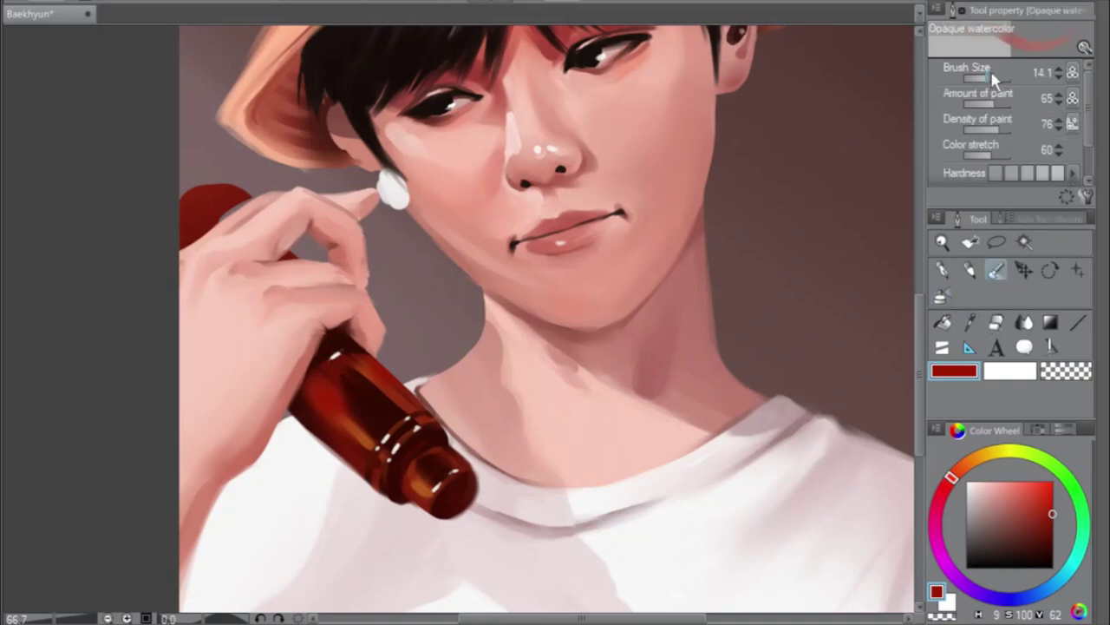
pyautogui.moveTo(992, 74); pyautogui.dragTo(986, 77)
pyautogui.press('h')
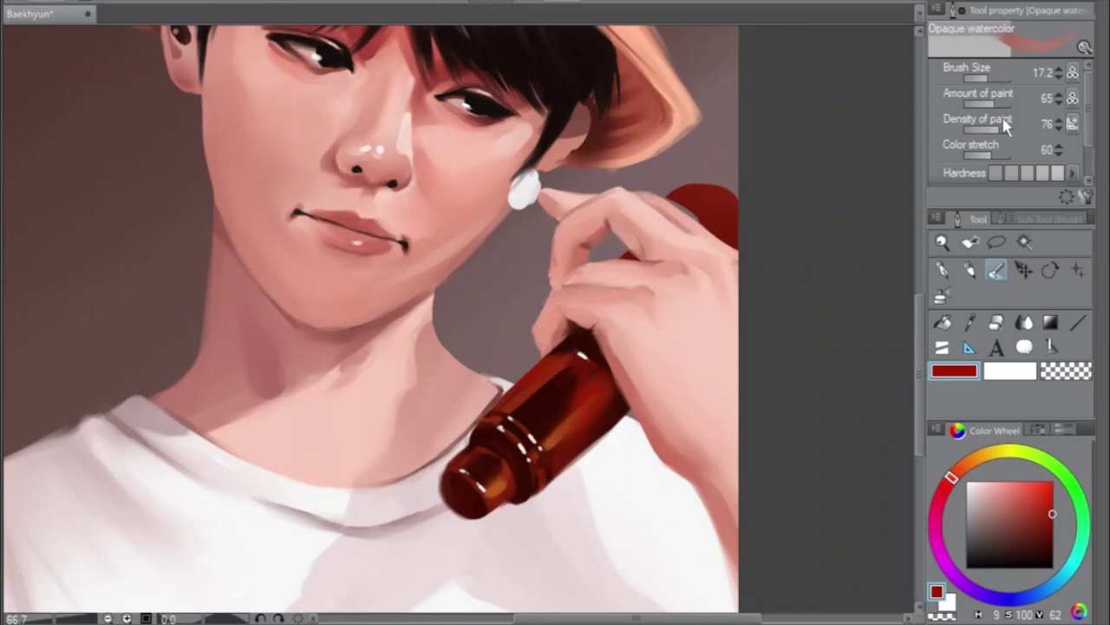
pyautogui.click(990, 77)
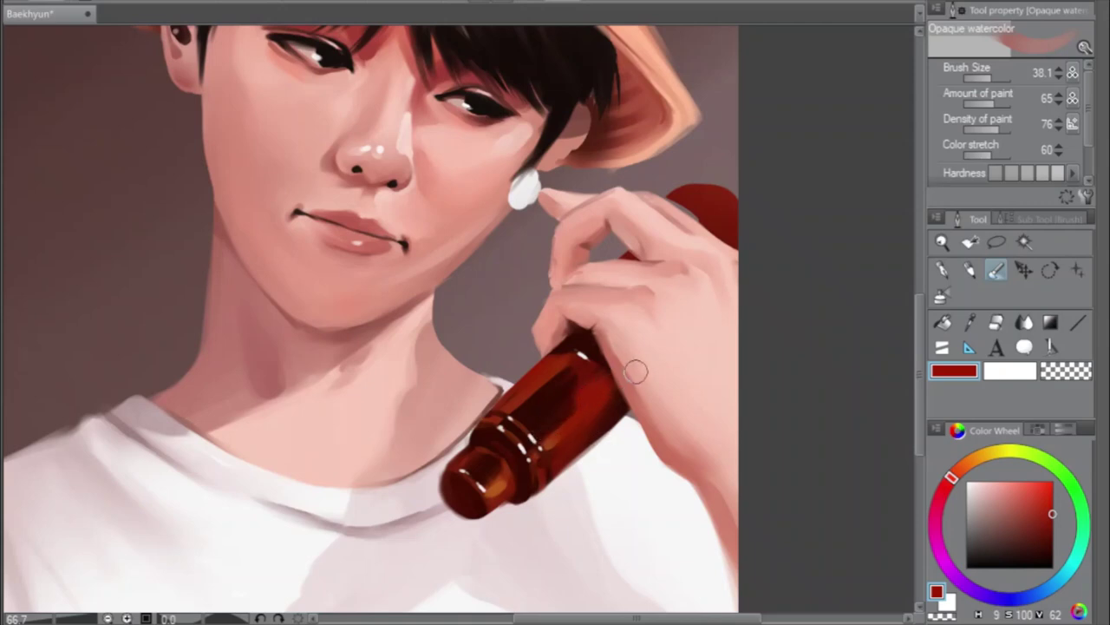
# Paint thin orange-red accents (H 14, S 85, V 75) along the cylinder's body with opaque watercolor at size 6.4
pyautogui.keyDown('alt'); pyautogui.click(539, 375); pyautogui.keyUp('alt')
pyautogui.moveTo(1045, 509); pyautogui.dragTo(1040, 502)
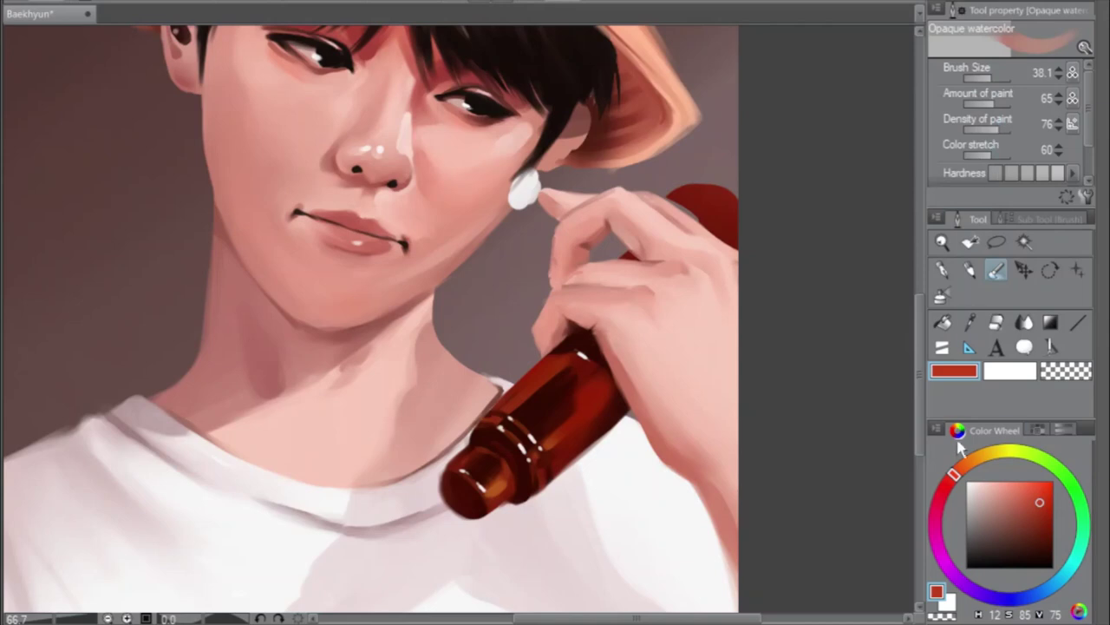
pyautogui.click(957, 474)
pyautogui.moveTo(973, 78); pyautogui.dragTo(983, 82)
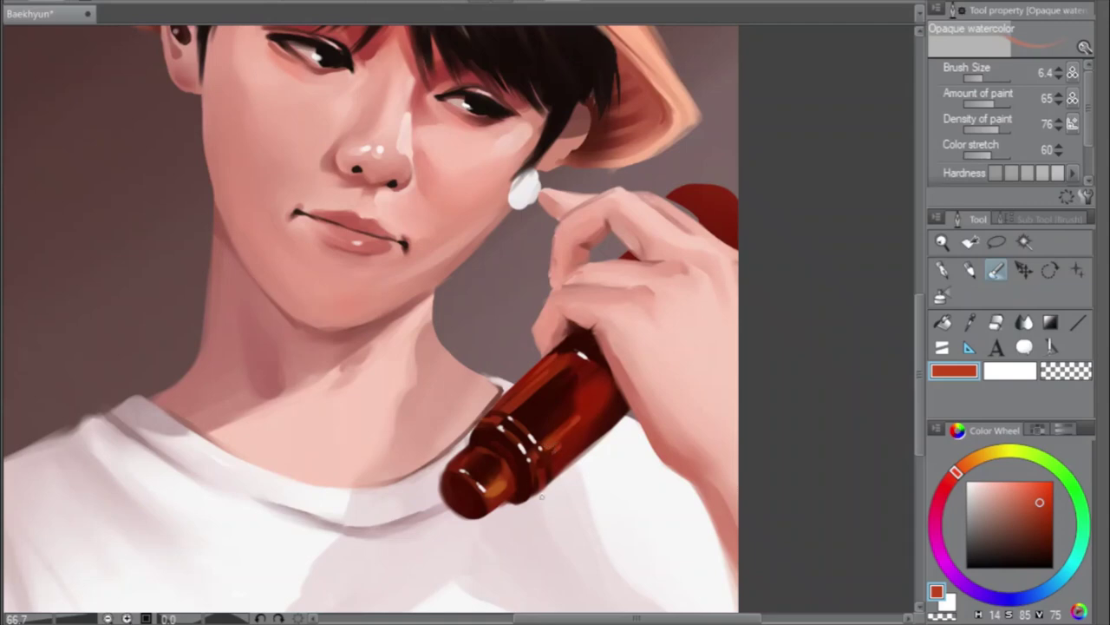
pyautogui.hotkey('ctrl', '0')
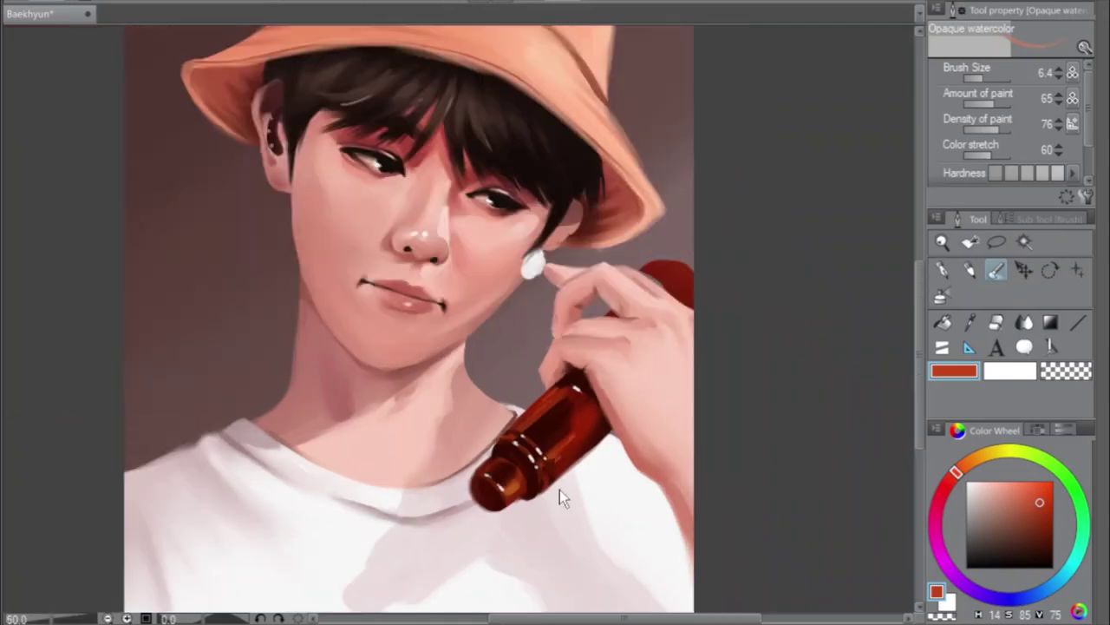
pyautogui.hotkey('ctrl', 'z')
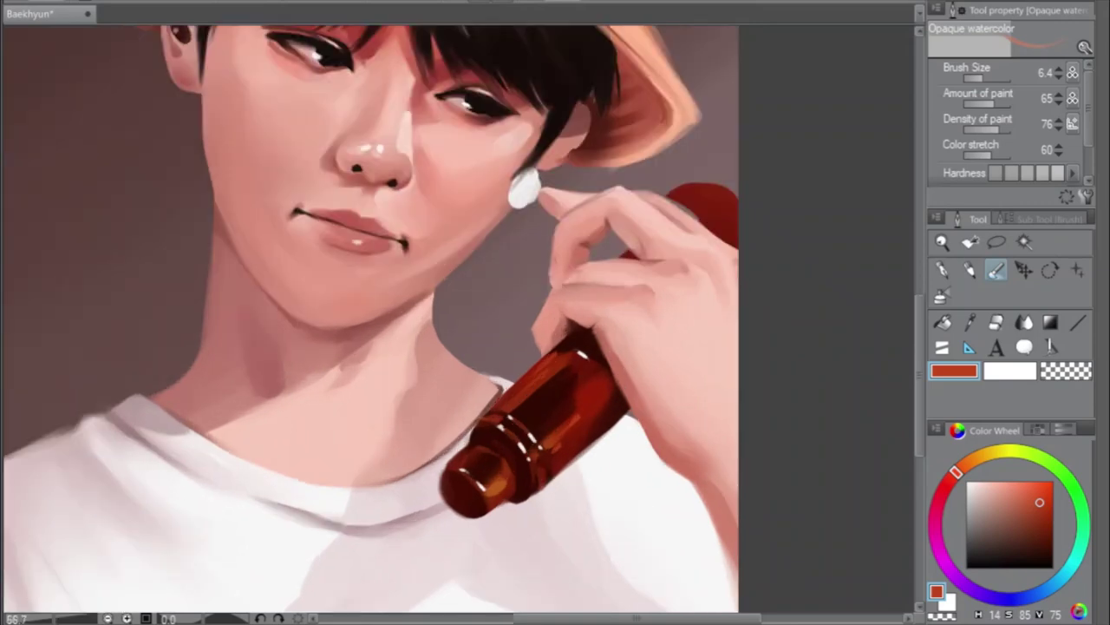
pyautogui.click(996, 243)
pyautogui.moveTo(521, 427)
pyautogui.mouseDown()
pyautogui.moveTo(560, 453)
pyautogui.moveTo(553, 447)
pyautogui.moveTo(555, 460)
pyautogui.moveTo(540, 464)
pyautogui.mouseUp()
pyautogui.click(604, 500)
pyautogui.click(499, 503)
pyautogui.click(375, 503)
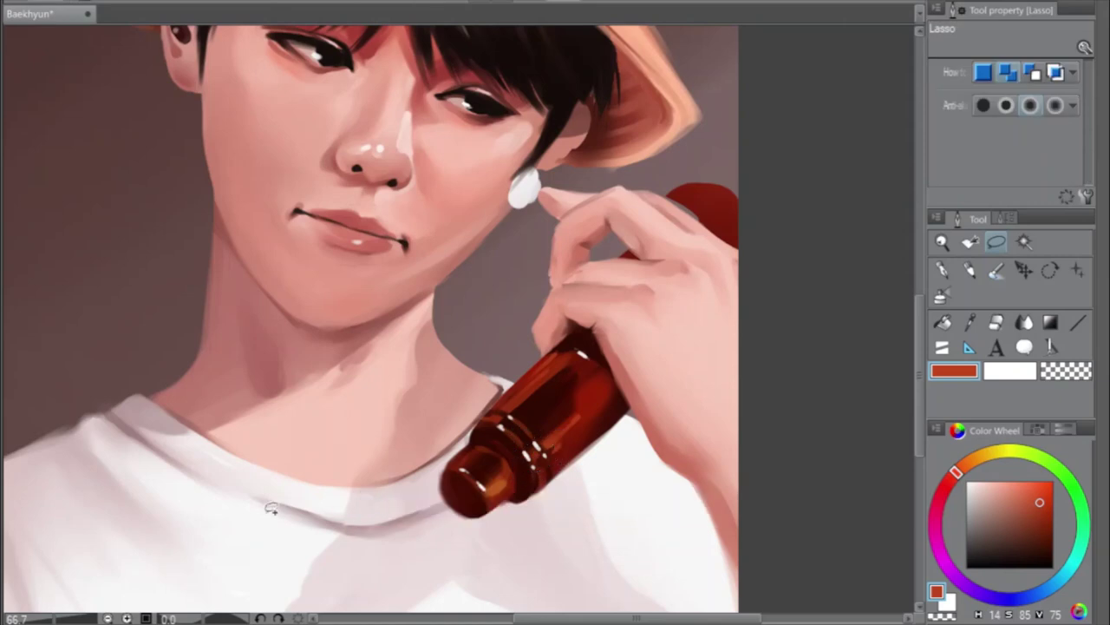
pyautogui.scroll(-1, 20, 436)
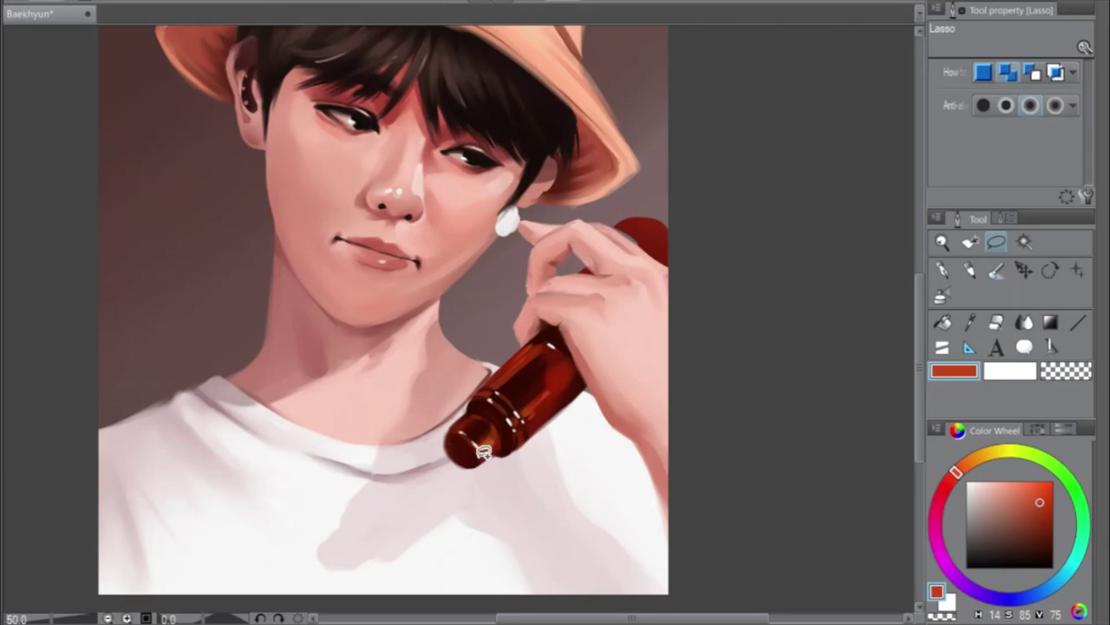
pyautogui.scroll(1, 490, 451)
# Touch up the reflections on the cylinder's body with sampled dark red (H 10, S 97, V 58) in opaque watercolor at size 6.4
pyautogui.keyDown('alt'); pyautogui.click(583, 349); pyautogui.keyUp('alt')
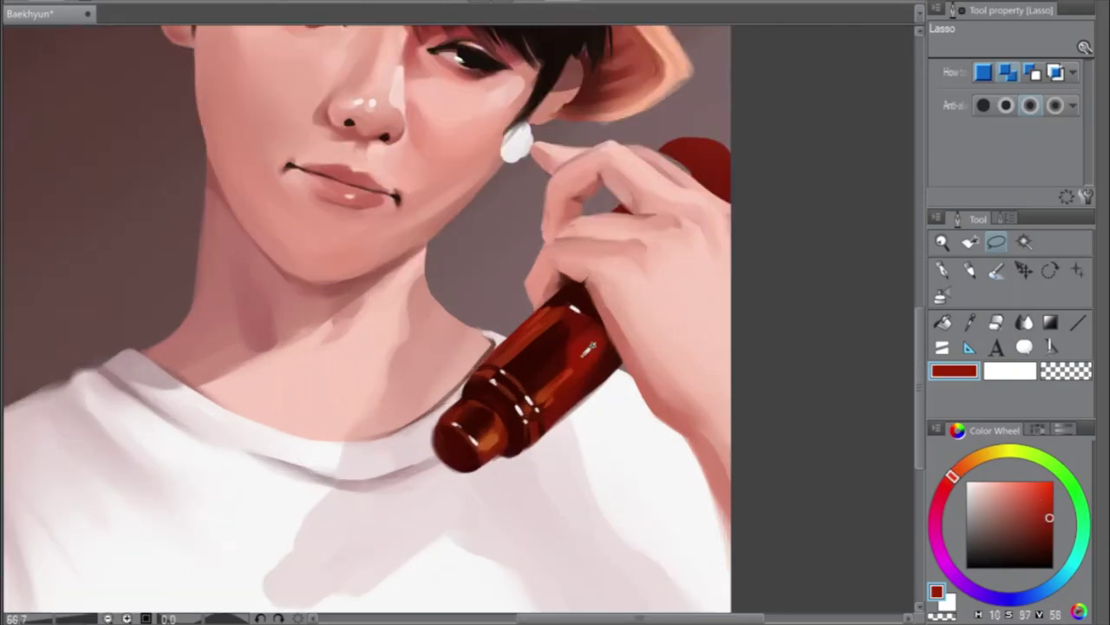
pyautogui.click(996, 273)
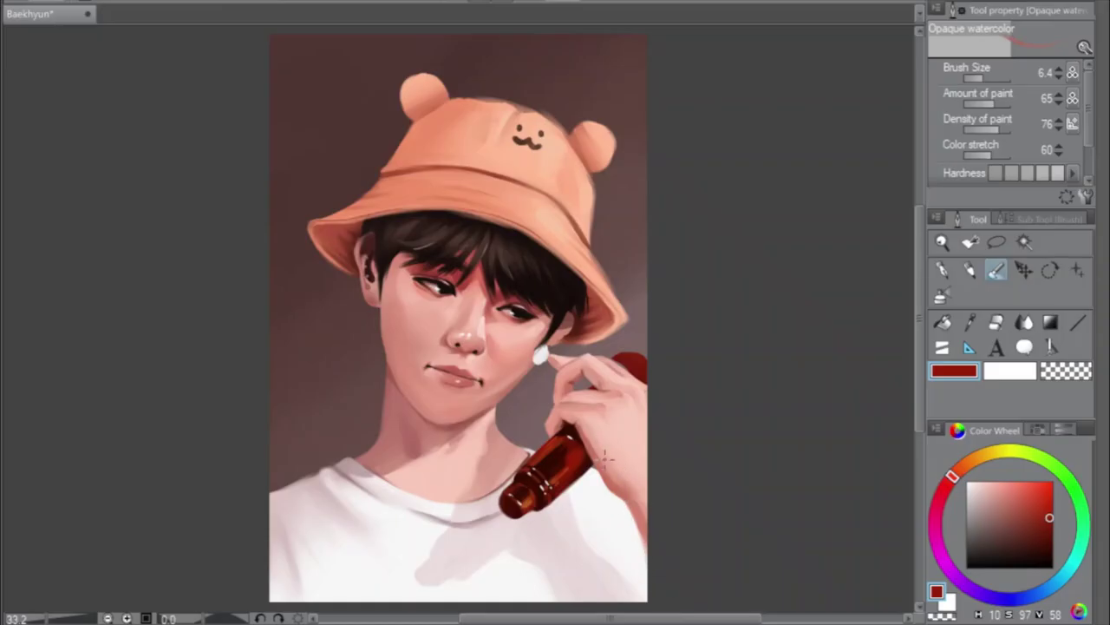
pyautogui.scroll(1, 605, 458)
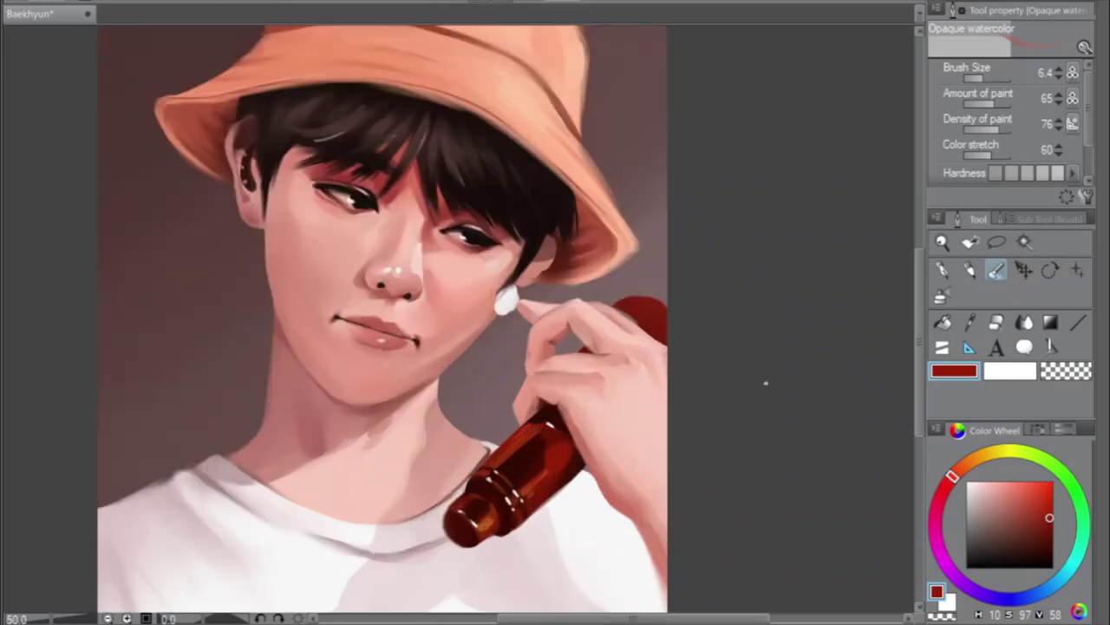
# Fill in the cylinder's rounded end above the hand with sampled dark red (H 9, S 90, V 47) at size 31.2
pyautogui.moveTo(919, 362); pyautogui.dragTo(924, 382)
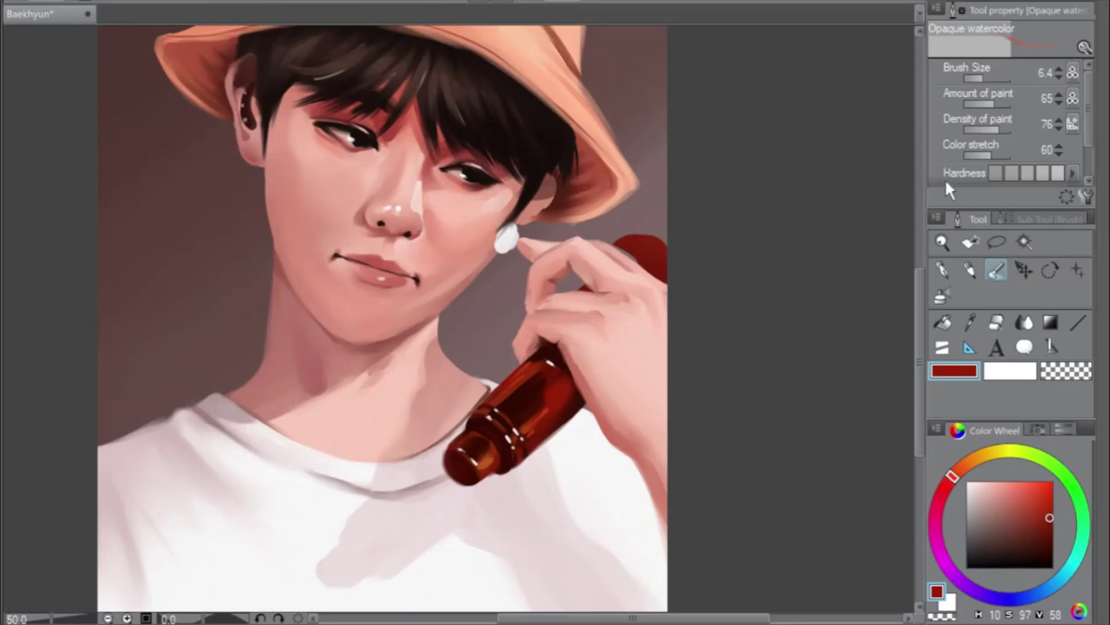
pyautogui.click(989, 78)
pyautogui.moveTo(989, 79); pyautogui.dragTo(998, 78)
pyautogui.keyDown('alt'); pyautogui.click(660, 252); pyautogui.keyUp('alt')
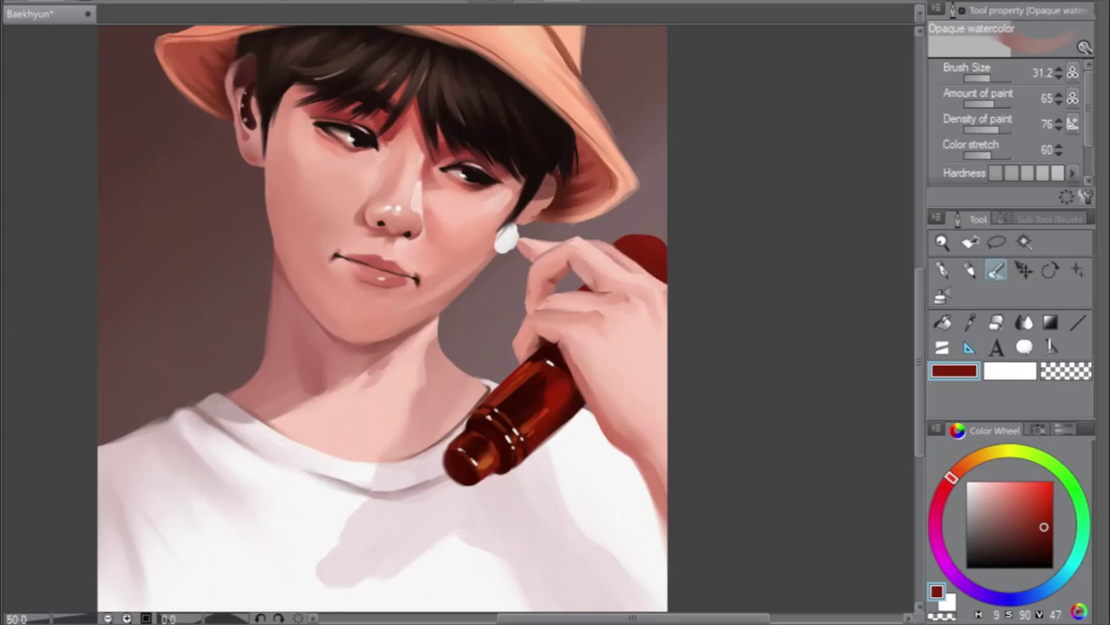
# Paint dark brown (H 9, S 94, V 19) and reddish-brown (H 9, S 92, V 46) detail on the cylinder's rounded end at size 9.5
pyautogui.keyDown('alt'); pyautogui.click(557, 348); pyautogui.keyUp('alt')
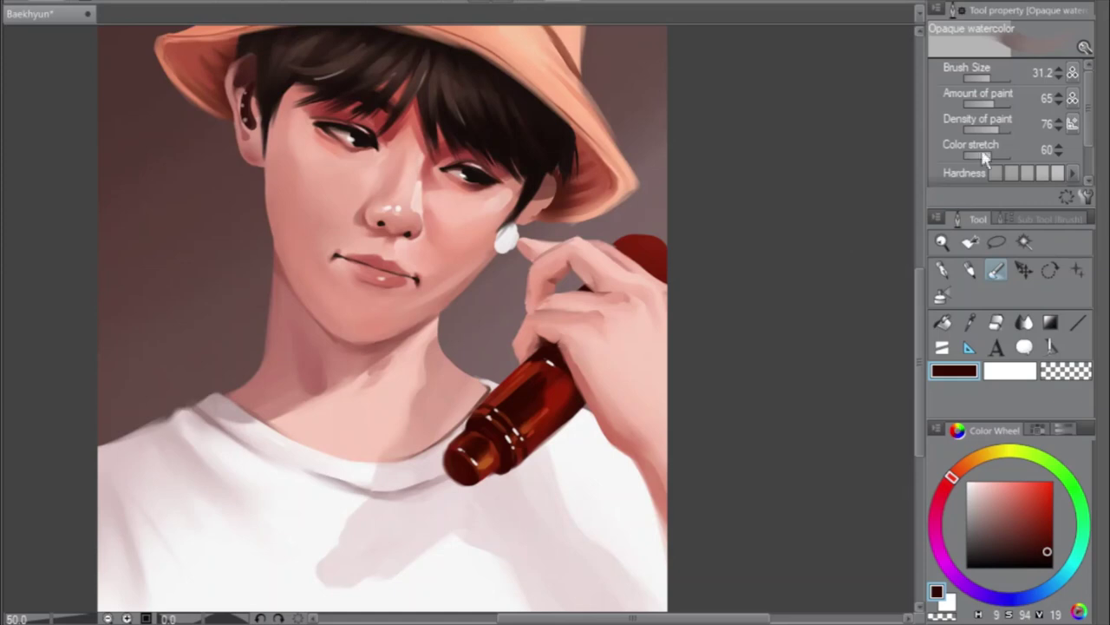
pyautogui.moveTo(990, 78); pyautogui.dragTo(985, 79)
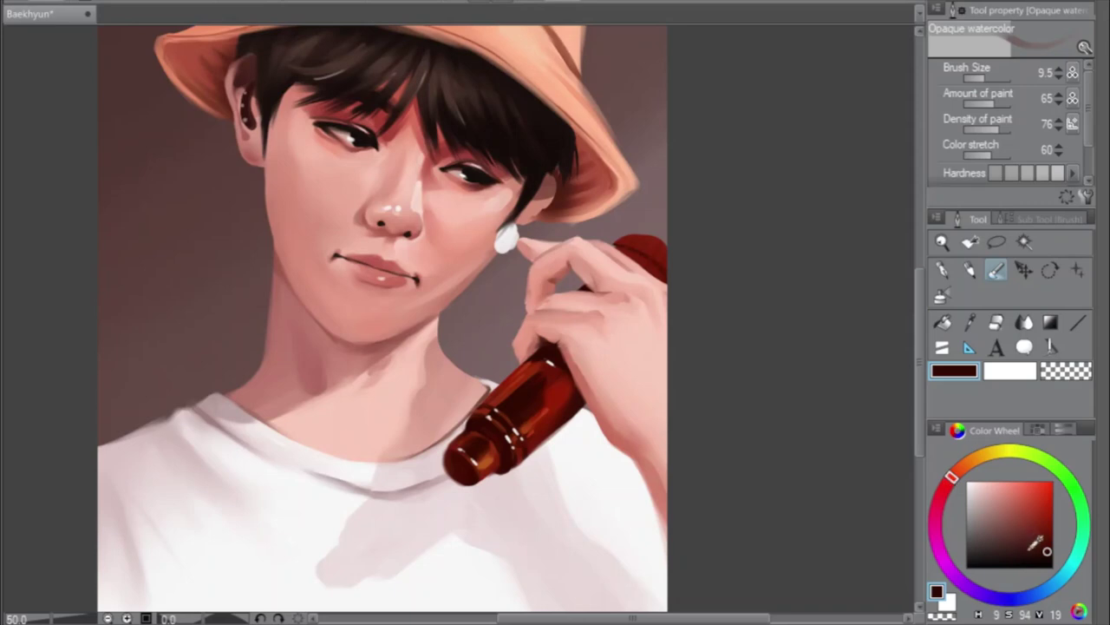
pyautogui.moveTo(1031, 546); pyautogui.dragTo(1014, 539)
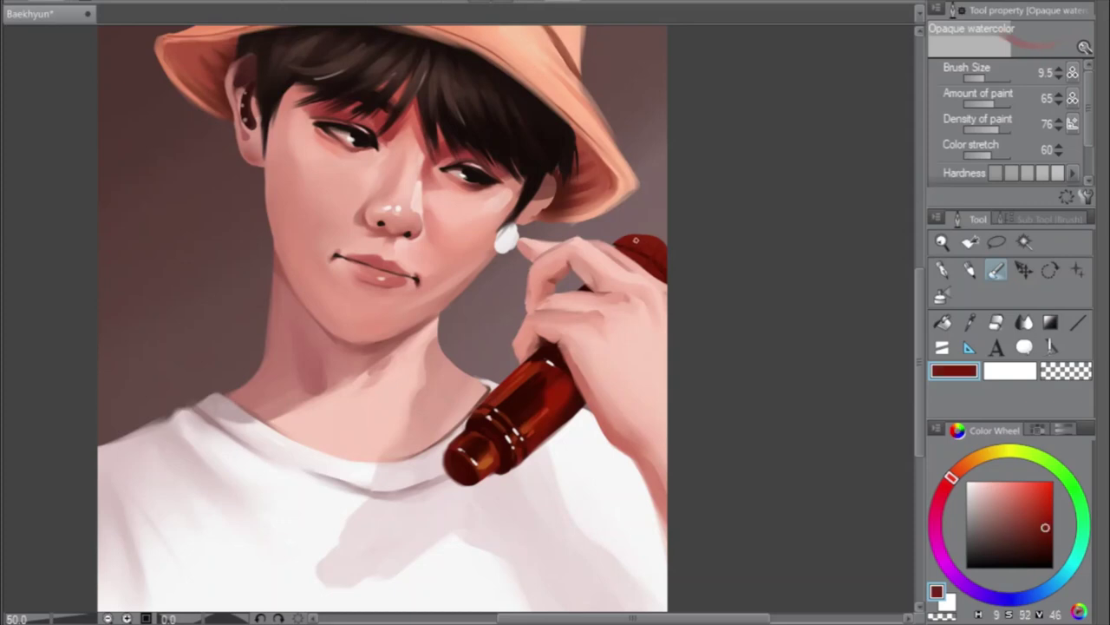
pyautogui.click(1029, 530)
pyautogui.moveTo(1032, 528); pyautogui.dragTo(1012, 531)
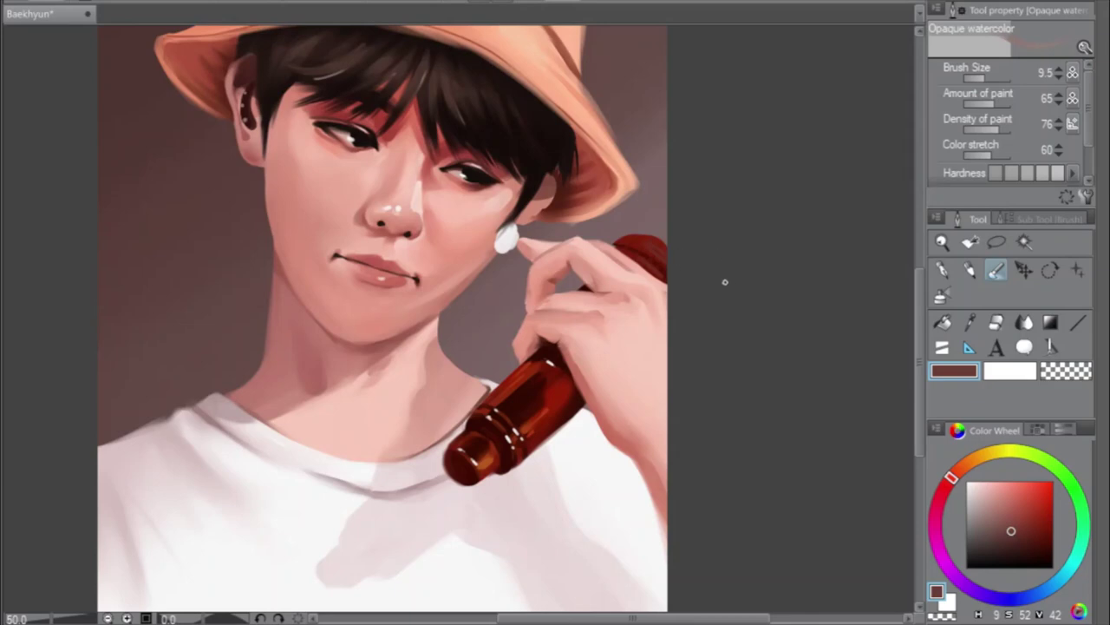
# Deepen the rounded end's grooves with sampled dark brown and add muted red (H 9, S 51, V 53) reflections at size 9.5, checking the flipped view
pyautogui.keyDown('alt'); pyautogui.click(560, 352); pyautogui.keyUp('alt')
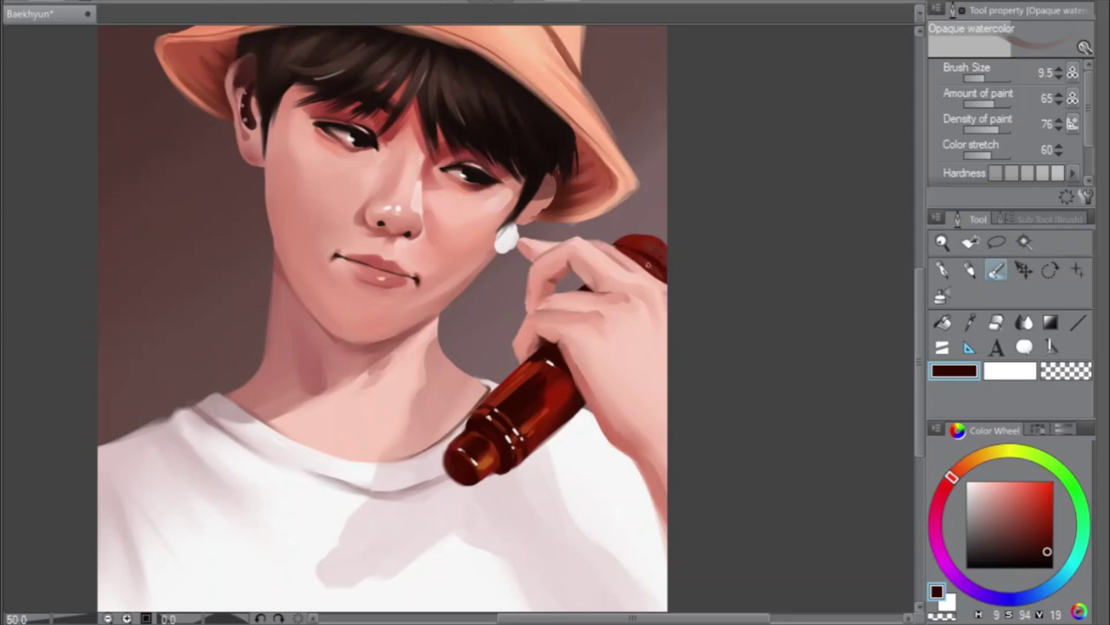
pyautogui.moveTo(651, 266); pyautogui.dragTo(641, 271)
pyautogui.click(1027, 538)
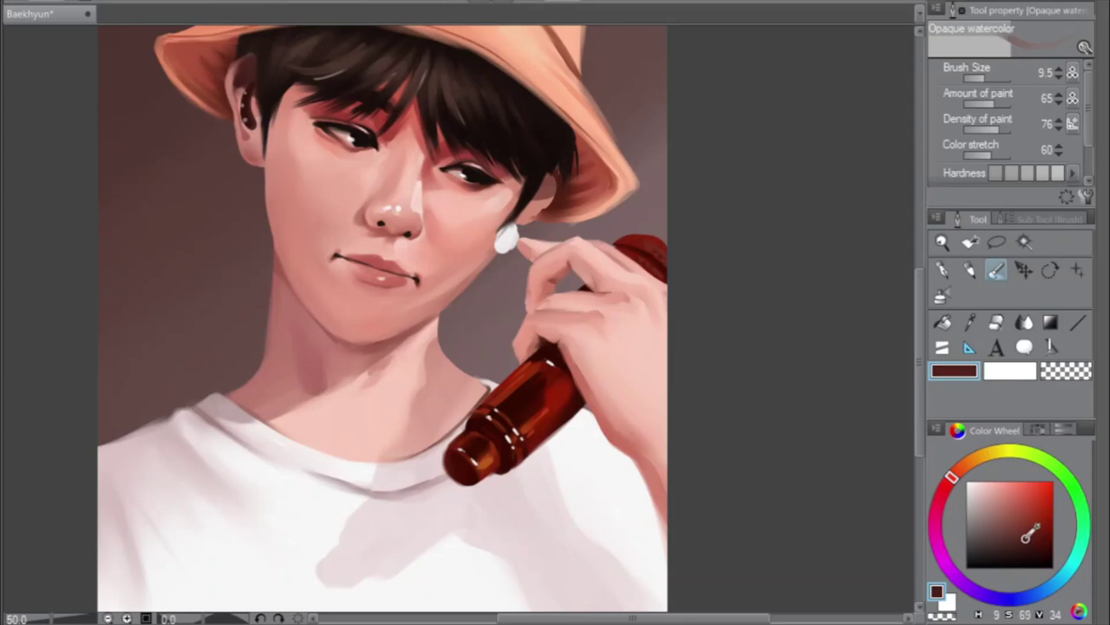
pyautogui.moveTo(1027, 538); pyautogui.dragTo(1009, 521)
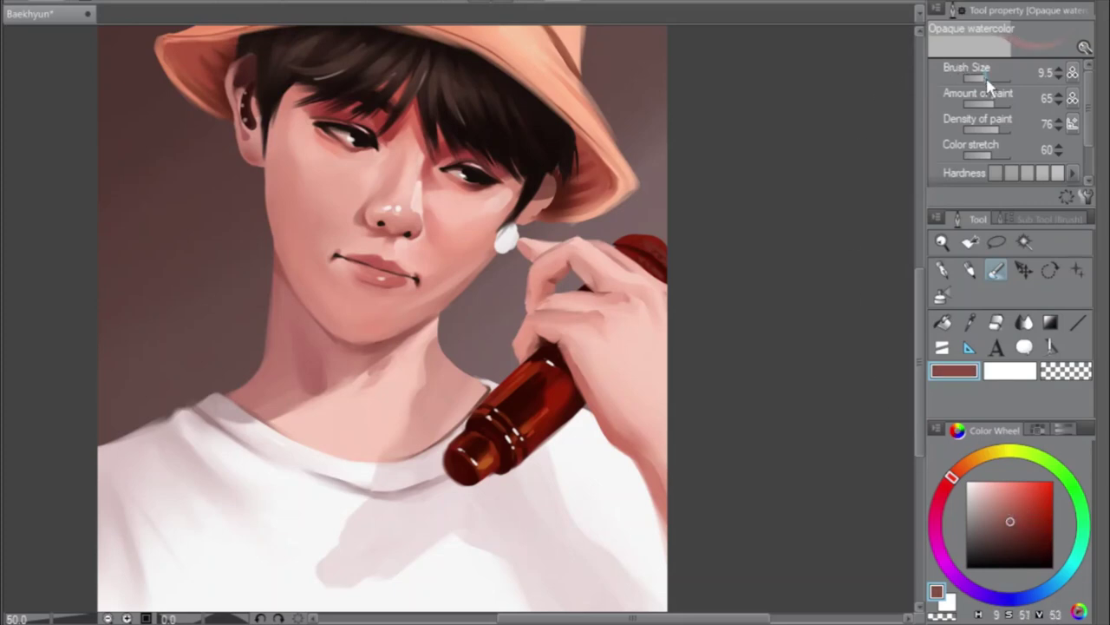
pyautogui.press('h')
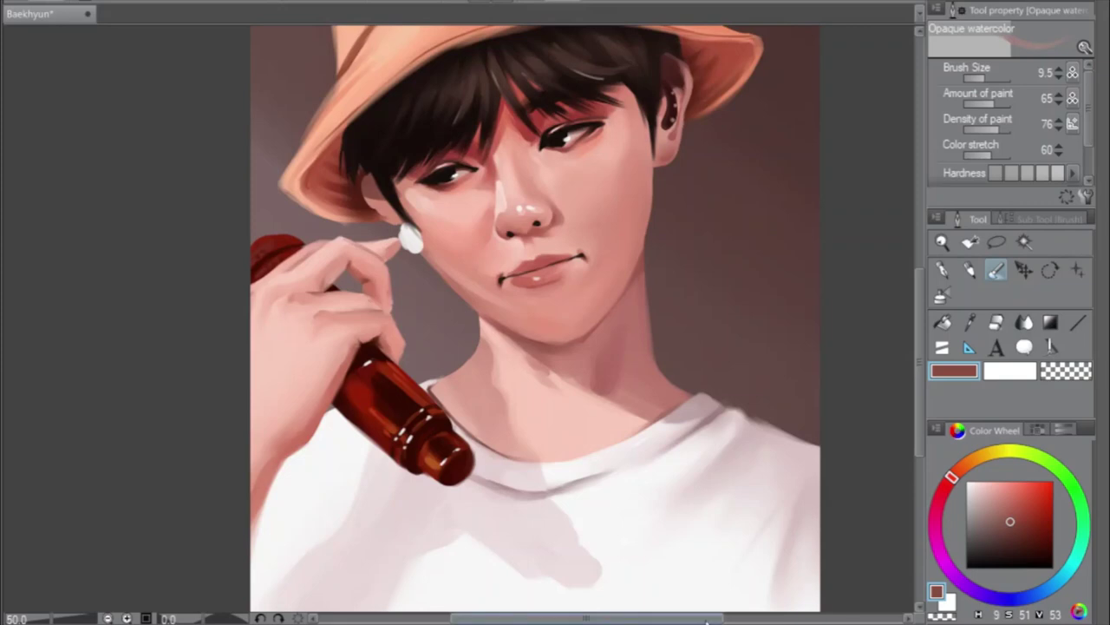
pyautogui.moveTo(493, 380); pyautogui.dragTo(509, 380)
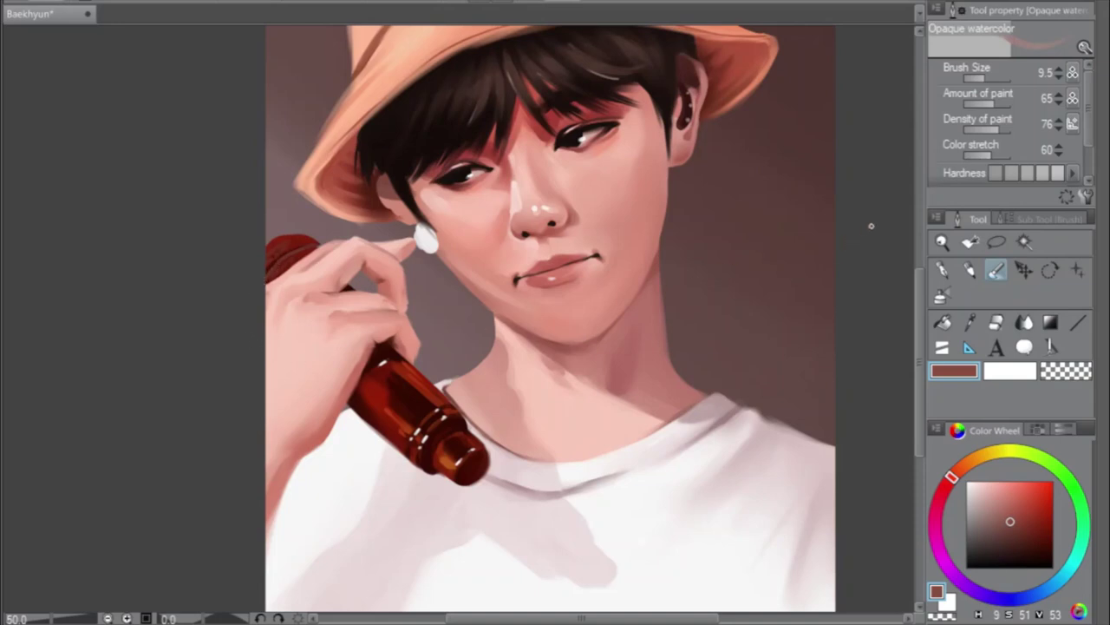
# Add highlights to the rounded end in pale pink (H 9, S 16, V 80) and near-white (H 9, S 3, V 95) at sizes 9.5 to 5.3
pyautogui.moveTo(1028, 511); pyautogui.dragTo(981, 497)
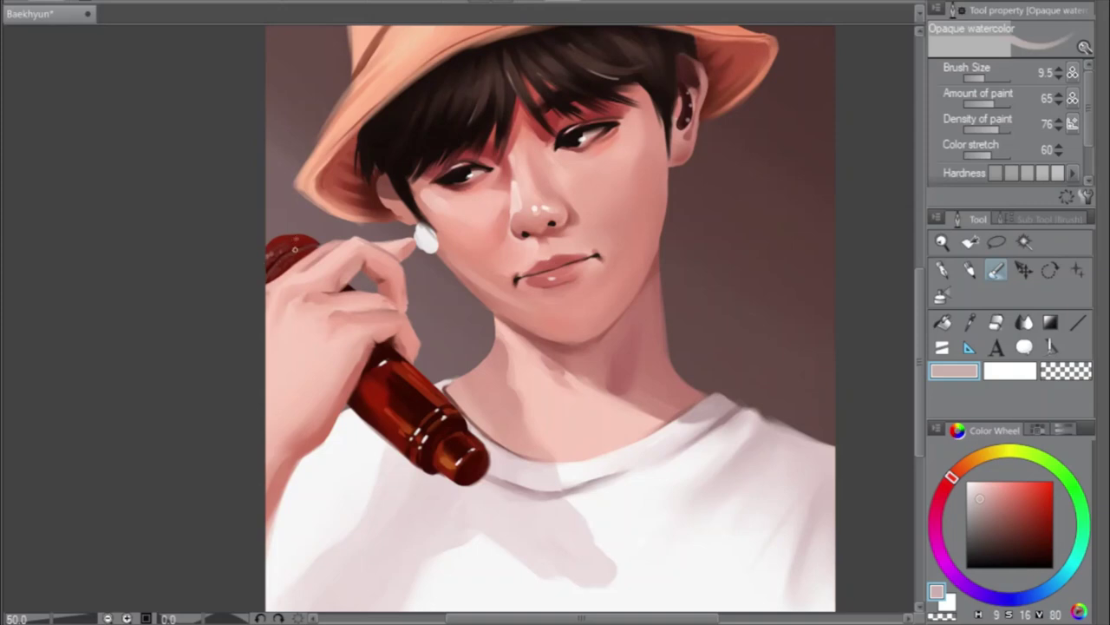
pyautogui.moveTo(295, 250); pyautogui.dragTo(304, 239)
pyautogui.moveTo(985, 487); pyautogui.dragTo(969, 484)
pyautogui.click(984, 78)
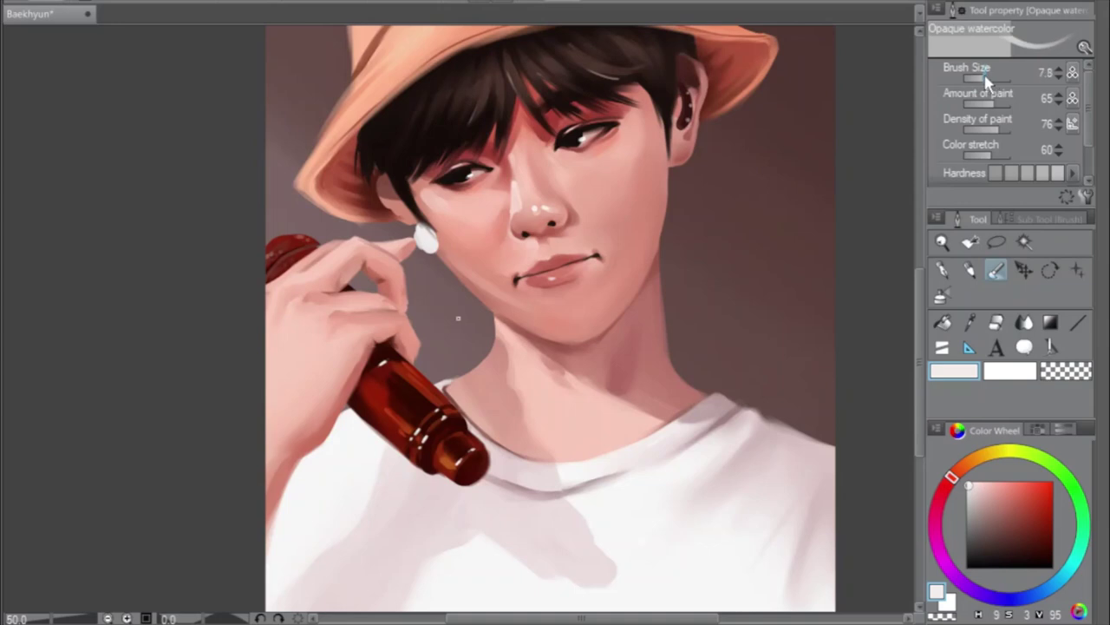
pyautogui.moveTo(281, 257)
pyautogui.mouseDown()
pyautogui.moveTo(292, 254)
pyautogui.moveTo(262, 272)
pyautogui.mouseUp()
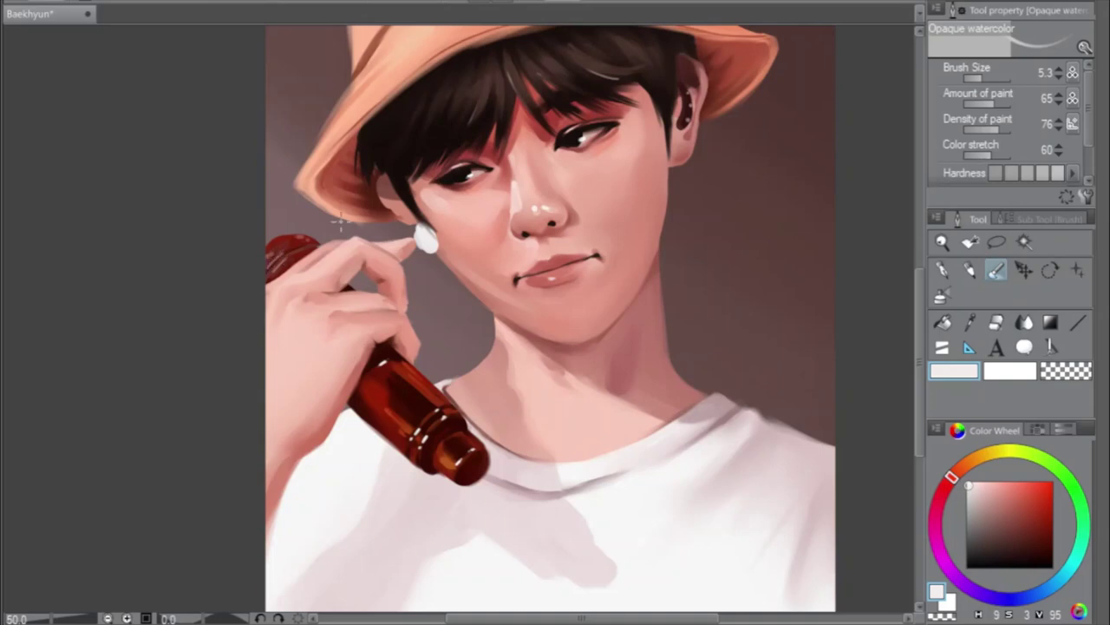
pyautogui.scroll(-1, 389, 327)
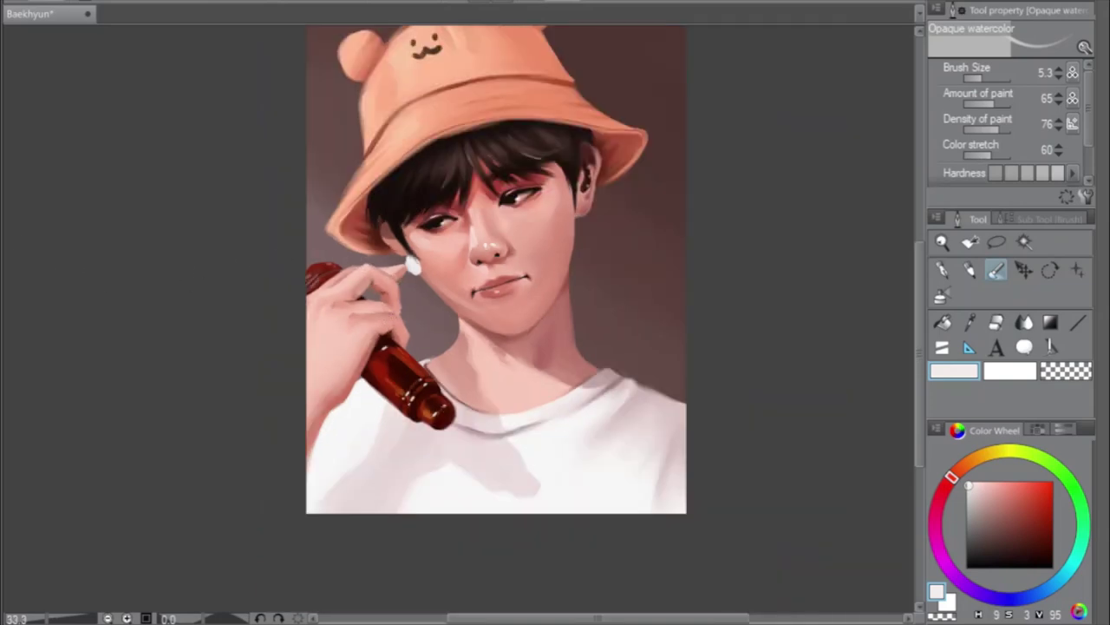
pyautogui.press('h')
pyautogui.scroll(1, 755, 278)
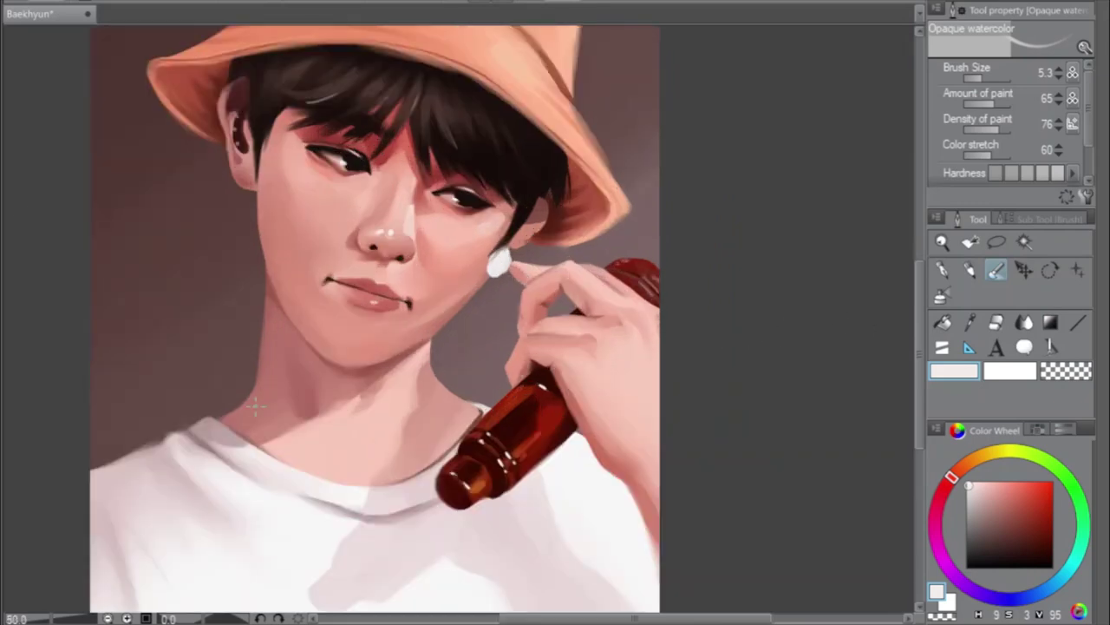
# Touch up the cylinder with sampled dark reds (H 10, S 95, V 47 and H 8, S 92, V 35) in opaque watercolor at size 6.4
pyautogui.click(995, 78)
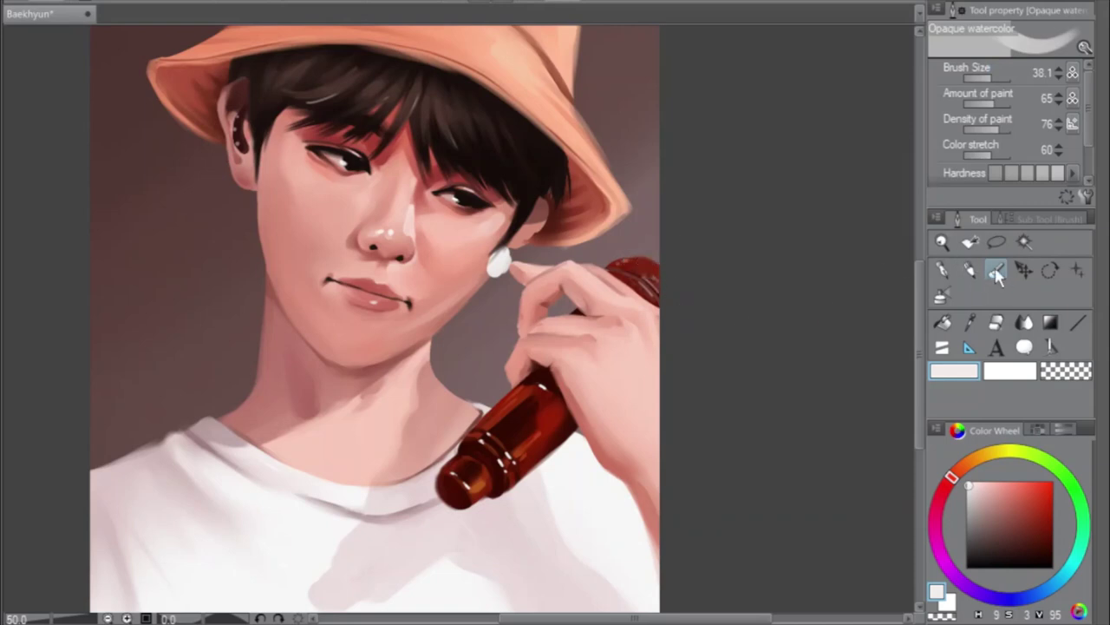
pyautogui.click(986, 78)
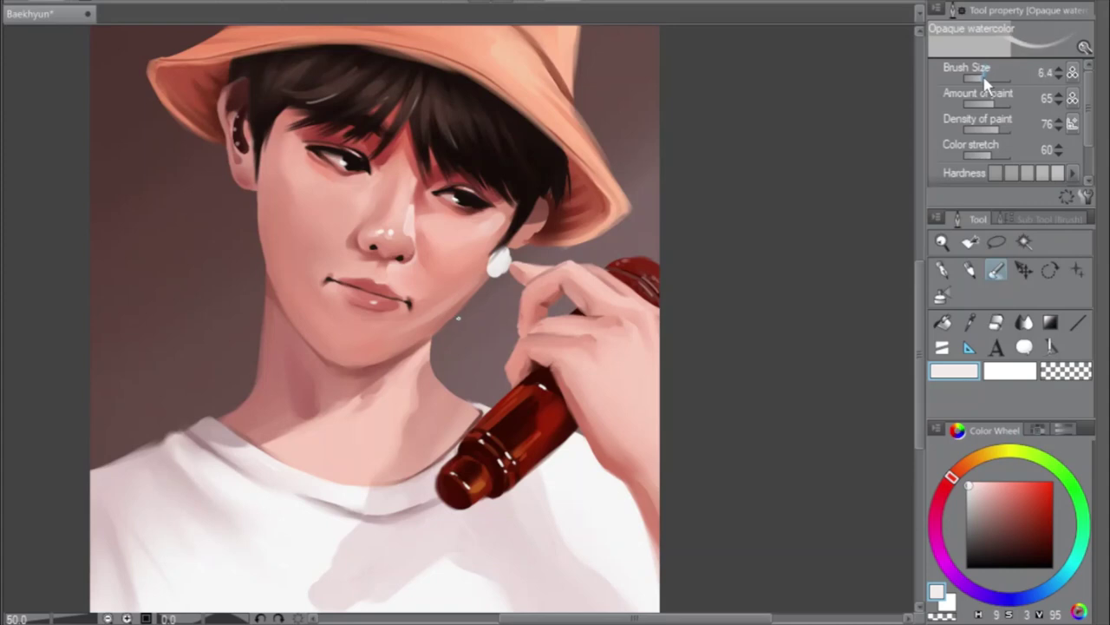
pyautogui.keyDown('alt'); pyautogui.click(640, 283); pyautogui.keyUp('alt')
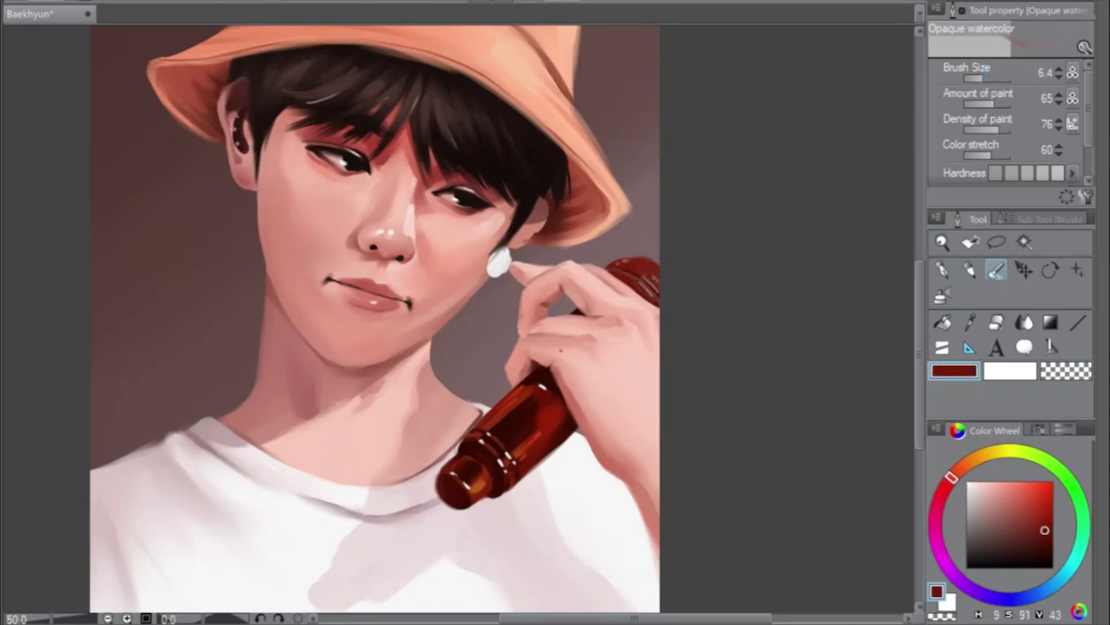
pyautogui.keyDown('alt'); pyautogui.click(555, 377); pyautogui.keyUp('alt')
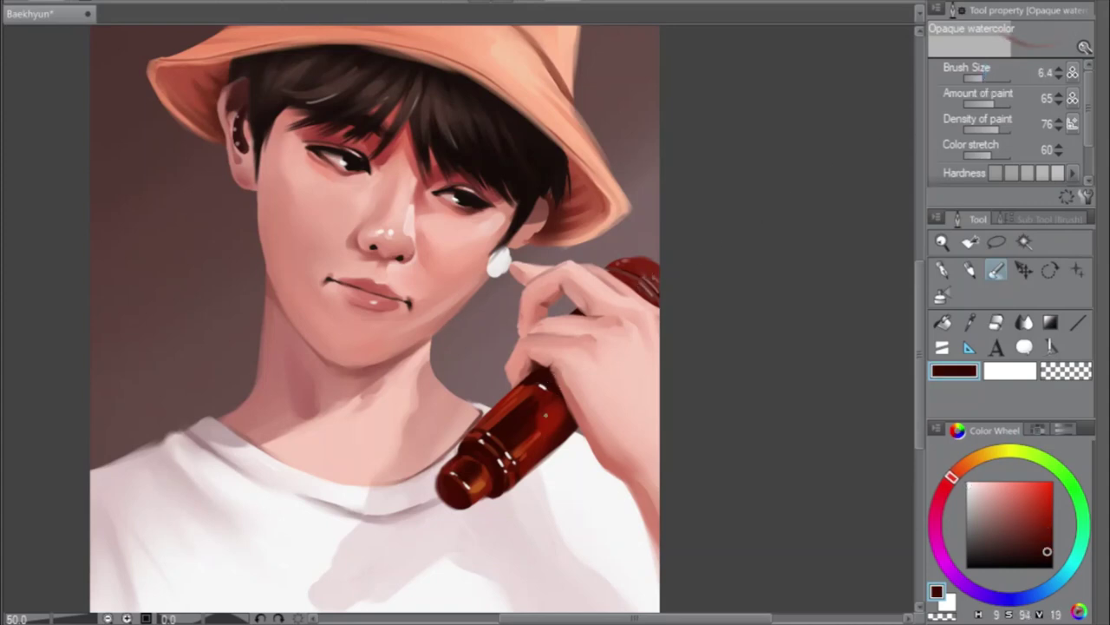
pyautogui.keyDown('alt'); pyautogui.click(543, 441); pyautogui.keyUp('alt')
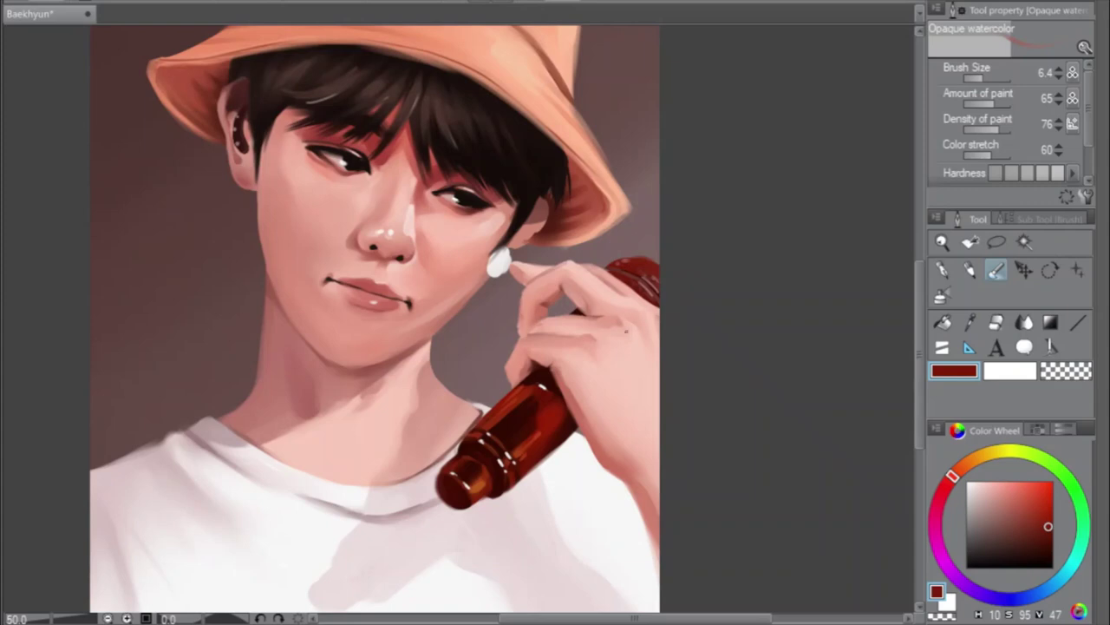
pyautogui.keyDown('alt'); pyautogui.click(562, 419); pyautogui.keyUp('alt')
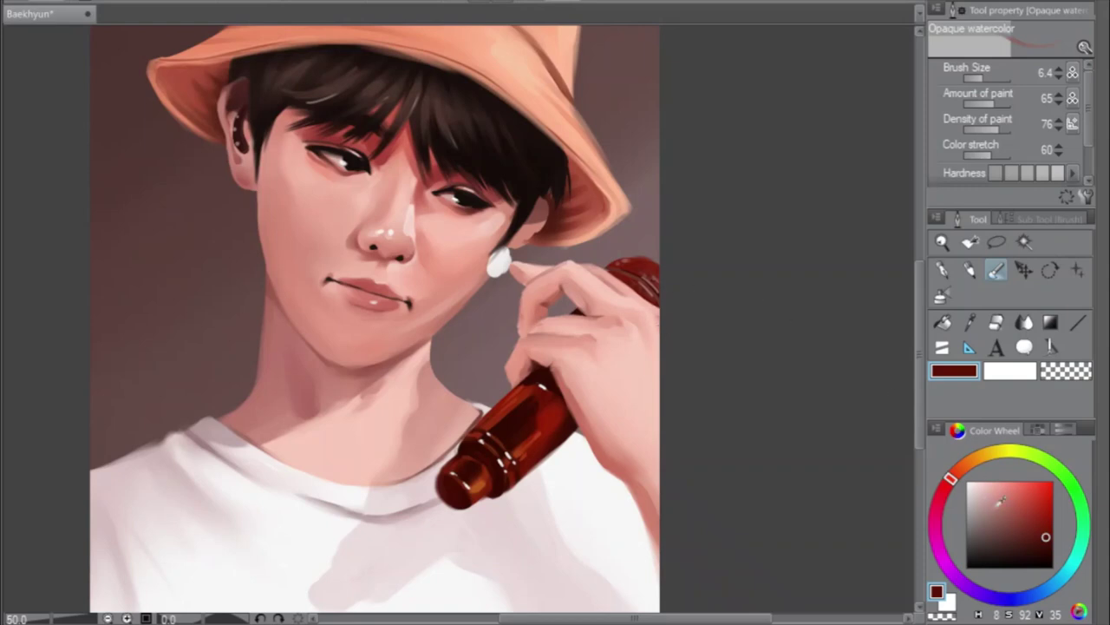
# Paint pale pink (H 8, S 14, V 91) and near-white (H 8, S 5, V 100) highlights on the rounded end at sizes 4.3 to 9.5
pyautogui.moveTo(1006, 512); pyautogui.dragTo(977, 490)
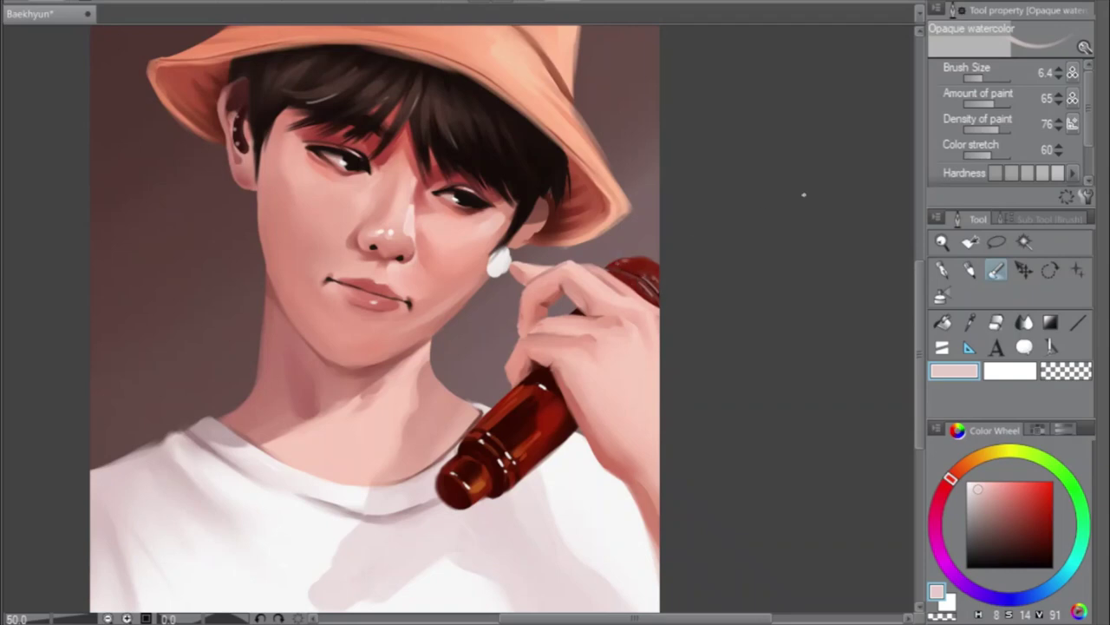
pyautogui.click(976, 78)
pyautogui.press('h')
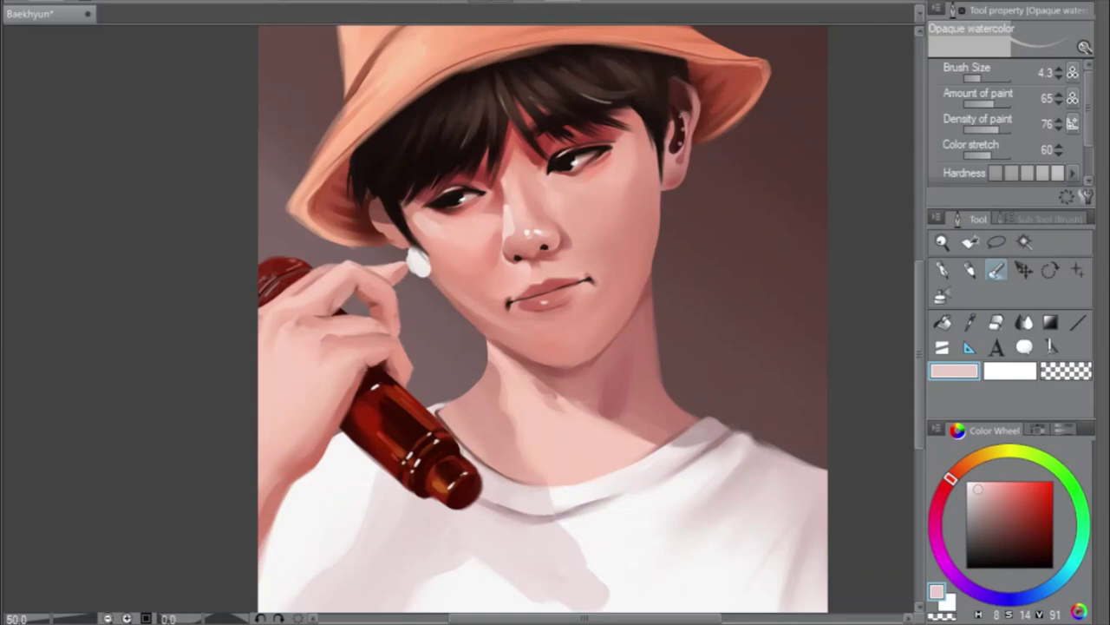
pyautogui.moveTo(977, 80); pyautogui.dragTo(985, 78)
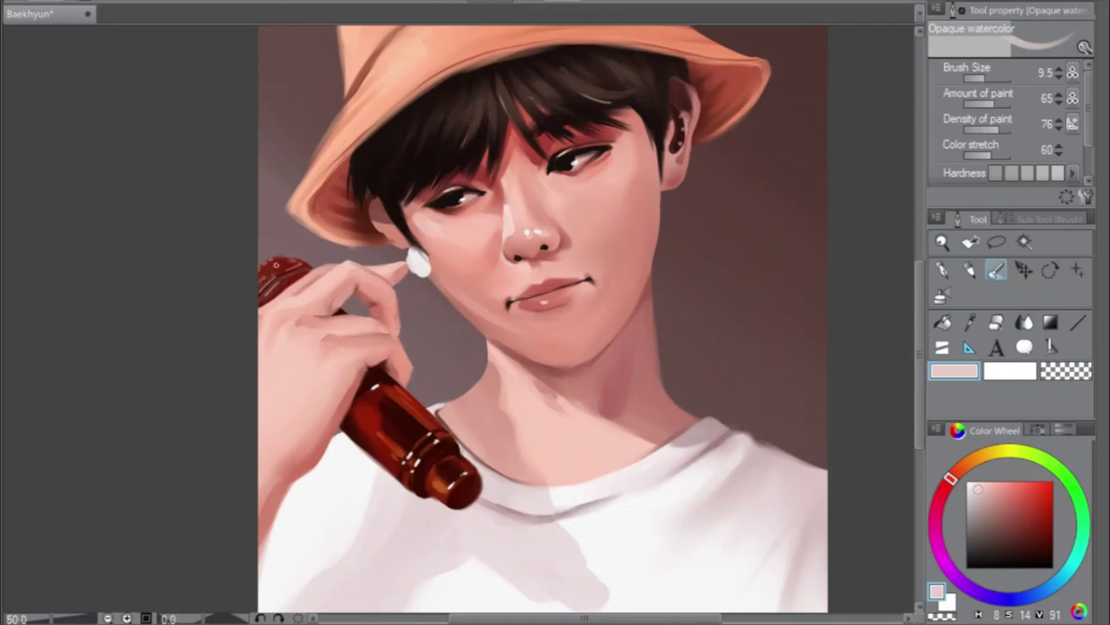
pyautogui.click(971, 479)
pyautogui.moveTo(982, 78); pyautogui.dragTo(973, 78)
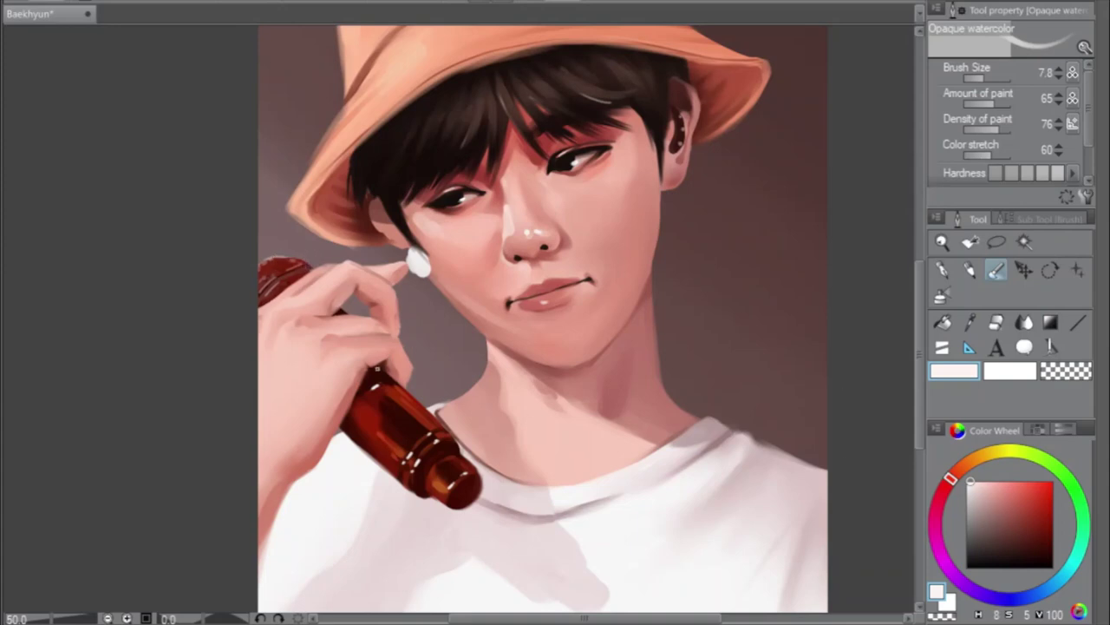
# Try small notches along the rounded end's rim in sampled dark brown (H 9, S 94, V 19) and red using the G-pen at size 7.8
pyautogui.keyDown('alt'); pyautogui.click(374, 373); pyautogui.keyUp('alt')
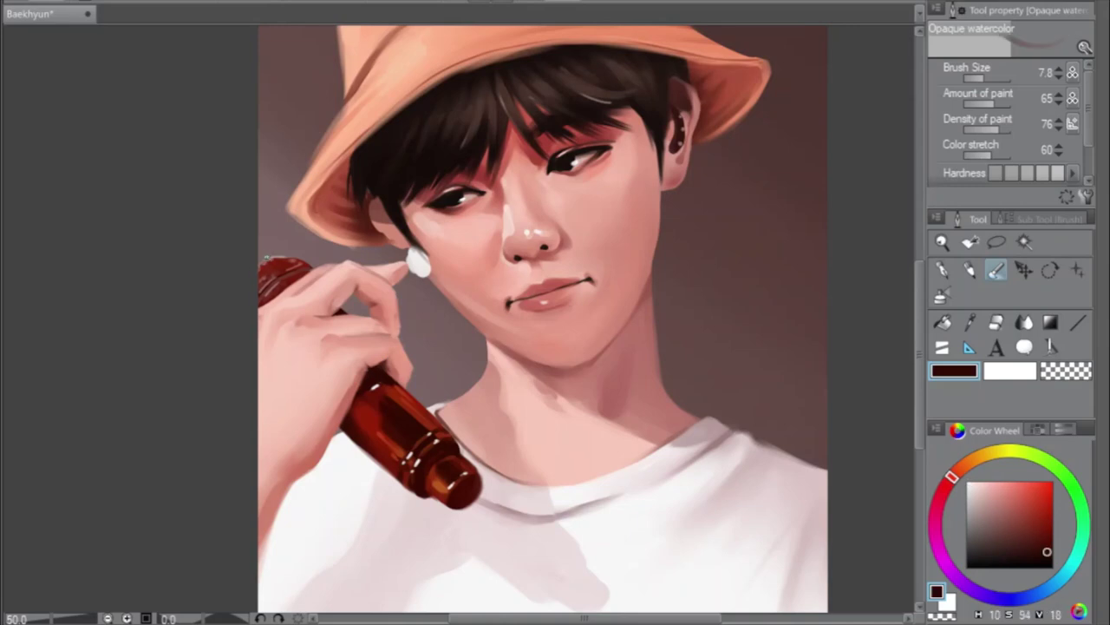
pyautogui.scroll(1, 260, 269)
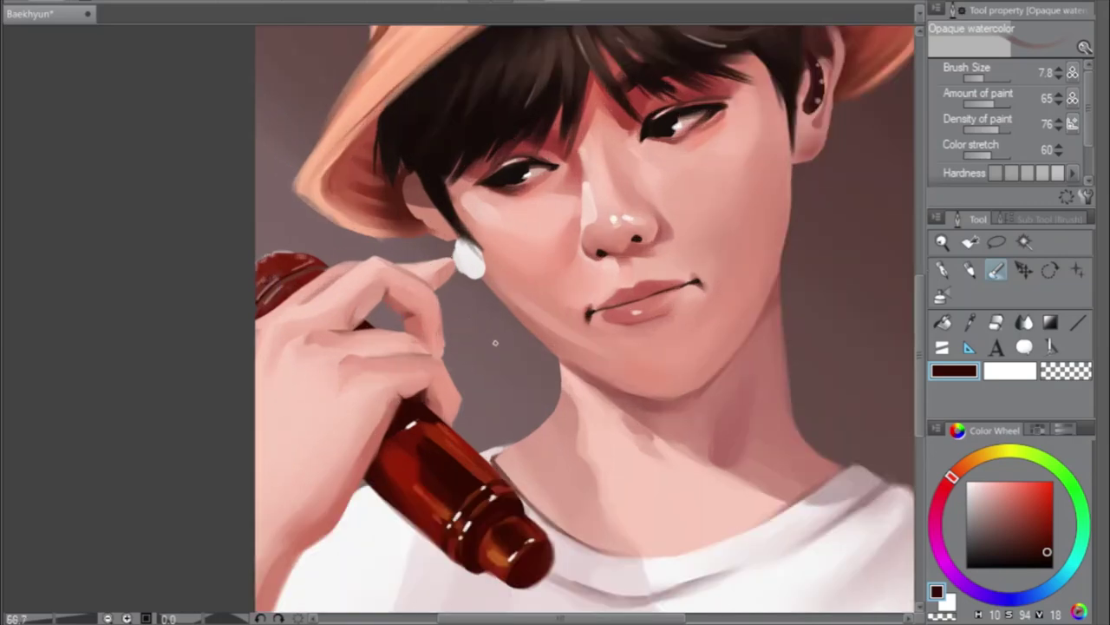
pyautogui.keyDown('alt'); pyautogui.click(454, 478); pyautogui.keyUp('alt')
pyautogui.click(944, 272)
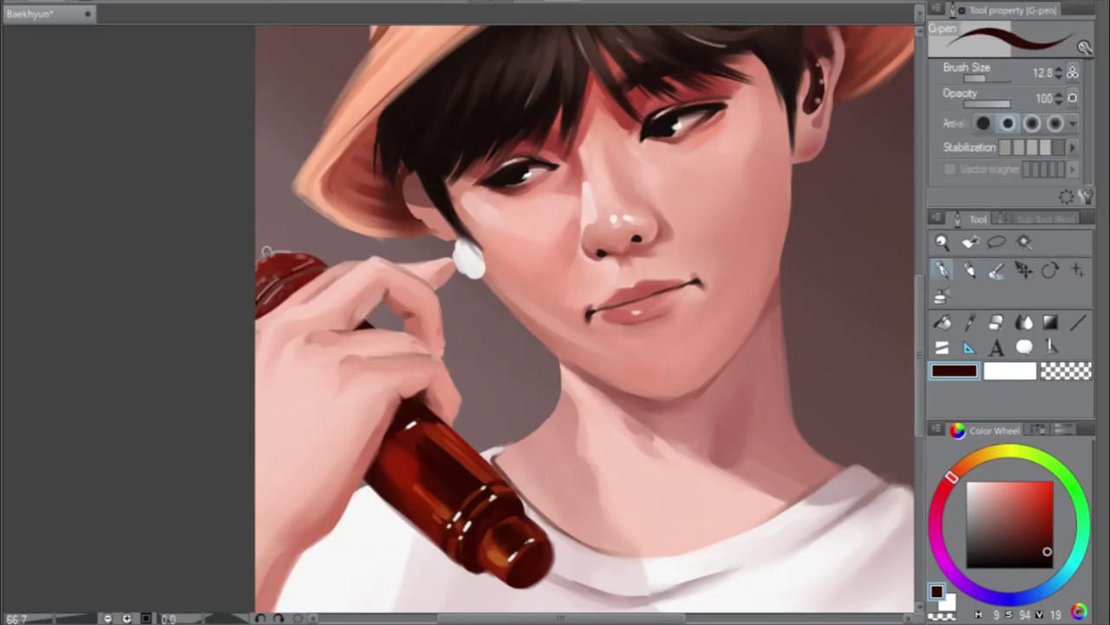
pyautogui.click(985, 78)
pyautogui.click(981, 78)
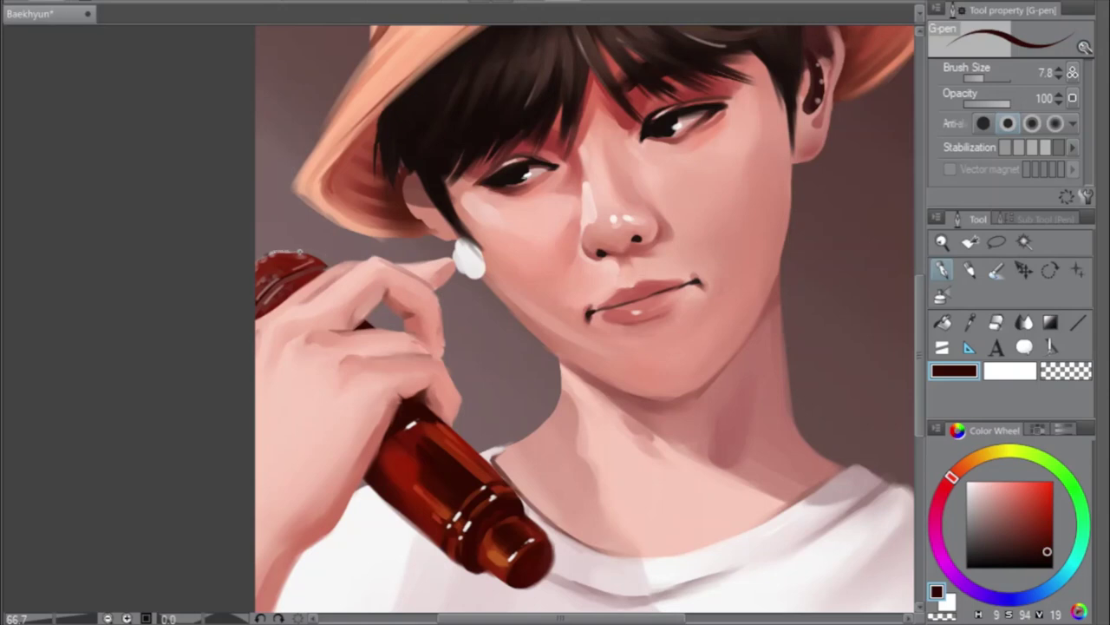
pyautogui.click(994, 272)
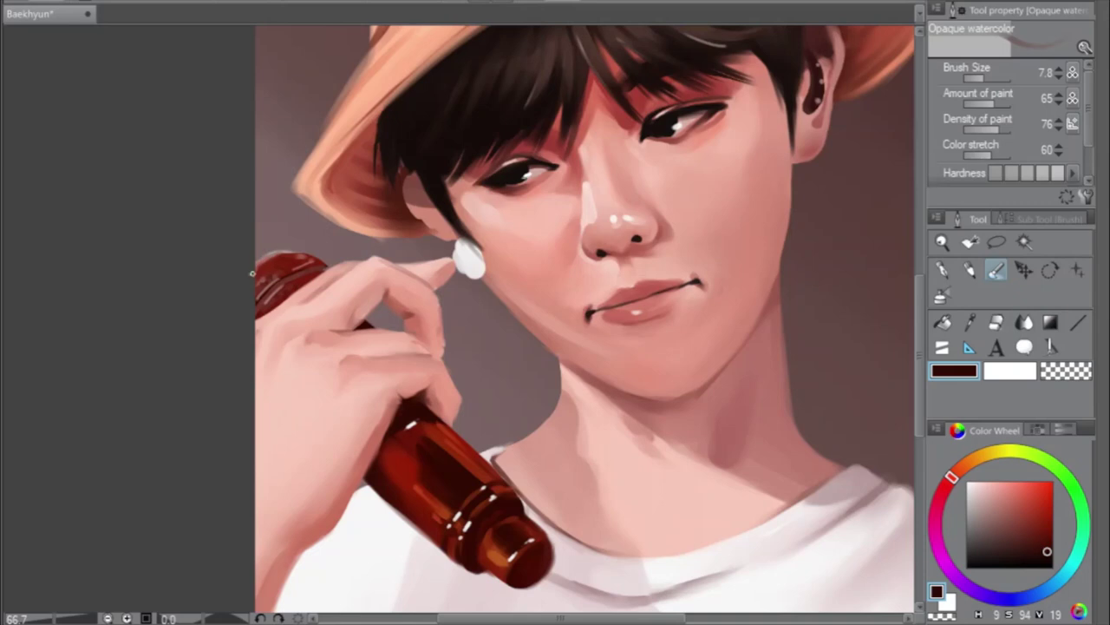
pyautogui.click(950, 275)
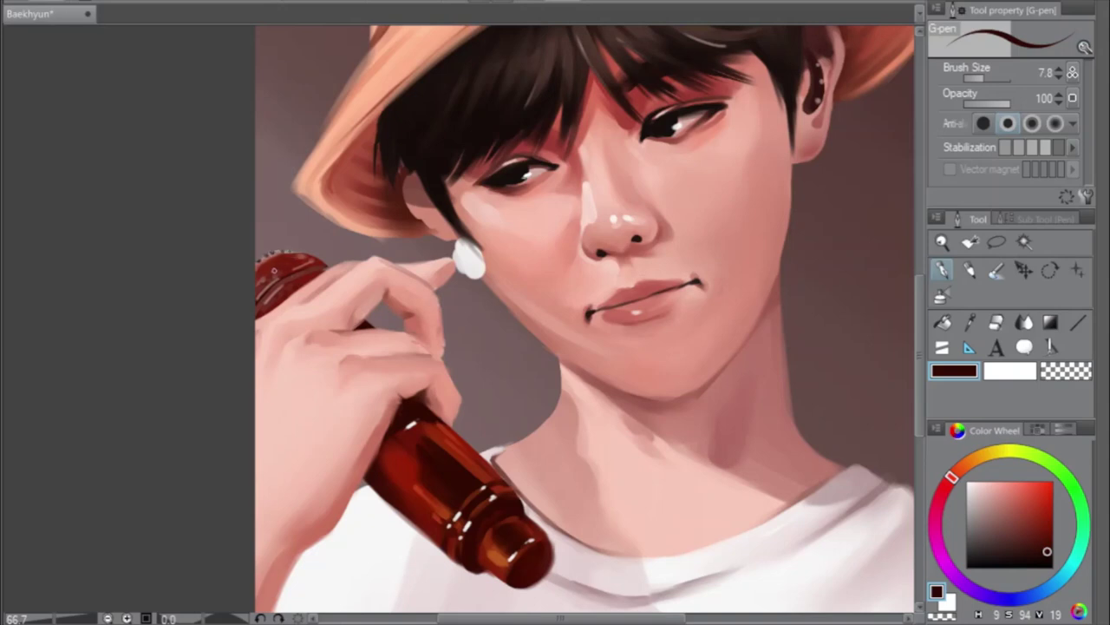
pyautogui.keyDown('alt'); pyautogui.click(264, 262); pyautogui.keyUp('alt')
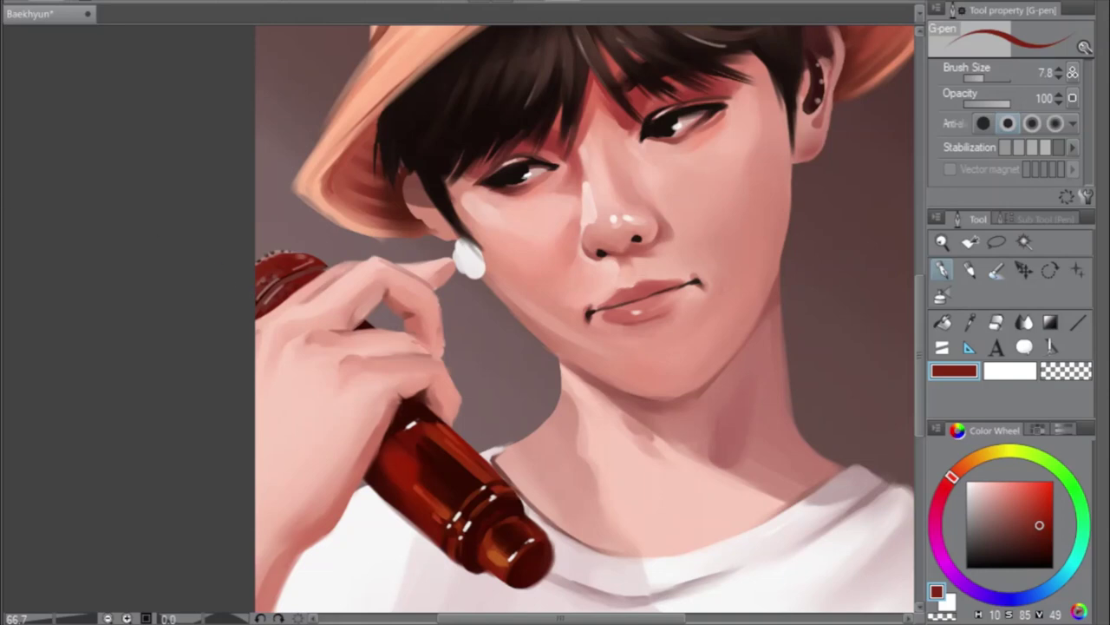
pyautogui.press('h')
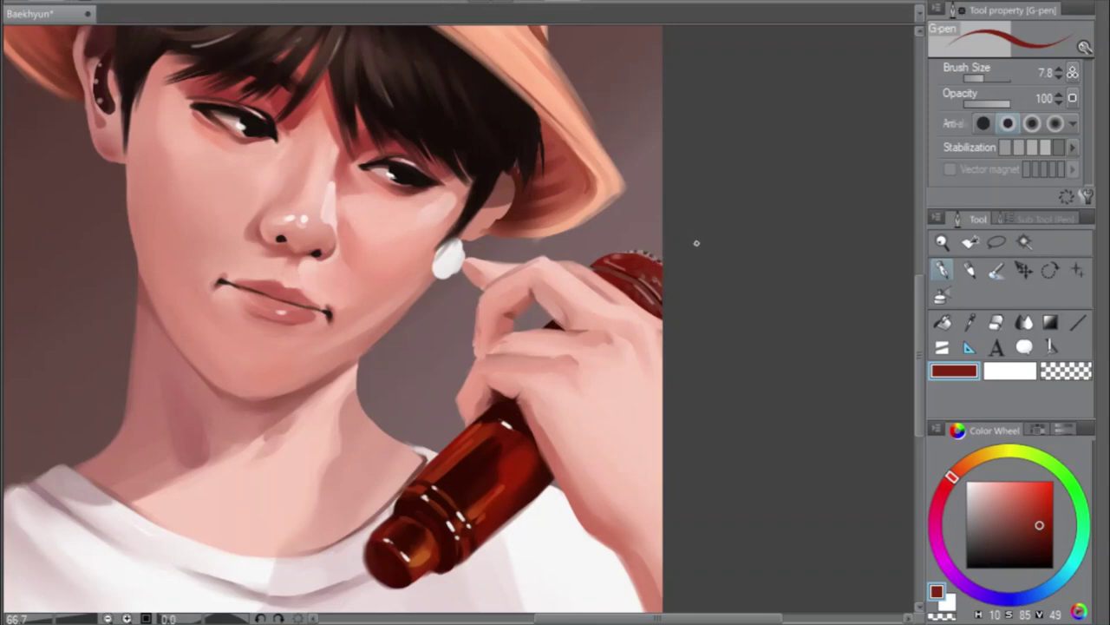
# Paint over the notched rim of the rounded end with red (H 10, S 85, V 49) in opaque watercolor at size 25.6
pyautogui.click(995, 275)
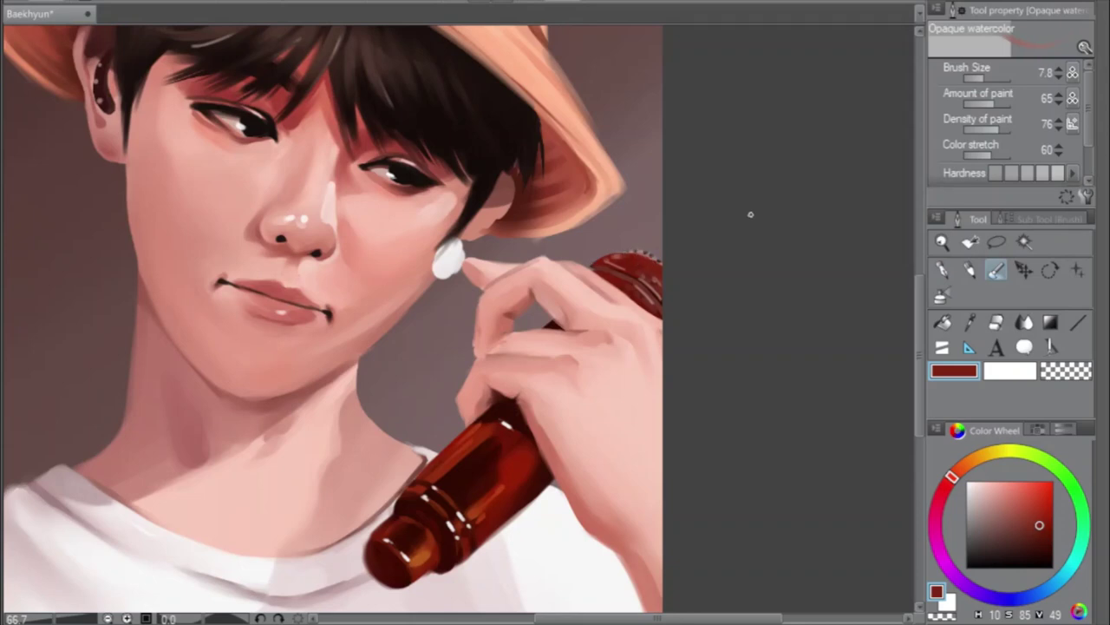
pyautogui.click(991, 78)
pyautogui.click(991, 80)
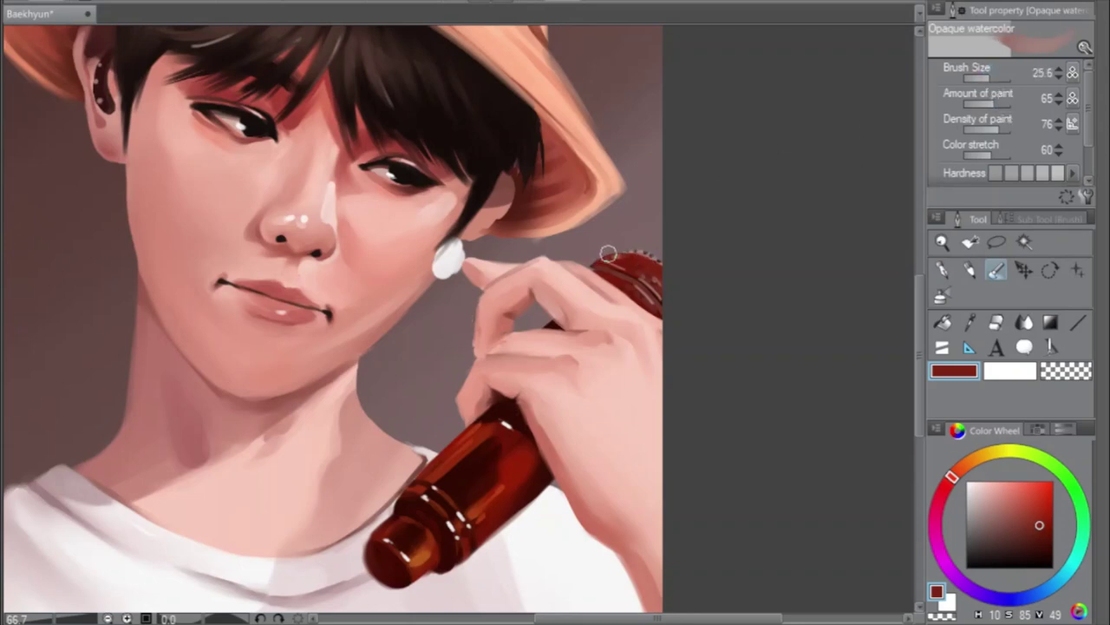
pyautogui.moveTo(601, 256)
pyautogui.mouseDown()
pyautogui.moveTo(629, 251)
pyautogui.moveTo(591, 257)
pyautogui.moveTo(635, 251)
pyautogui.moveTo(616, 252)
pyautogui.moveTo(664, 268)
pyautogui.mouseUp()
# Add pale pink highlights (H 10, S 23, V 96) at size 7.8 and sampled dark-red touch-ups (H 9, S 92, V 34) to the cylinder
pyautogui.moveTo(1013, 475); pyautogui.dragTo(985, 484)
pyautogui.moveTo(986, 85); pyautogui.dragTo(966, 82)
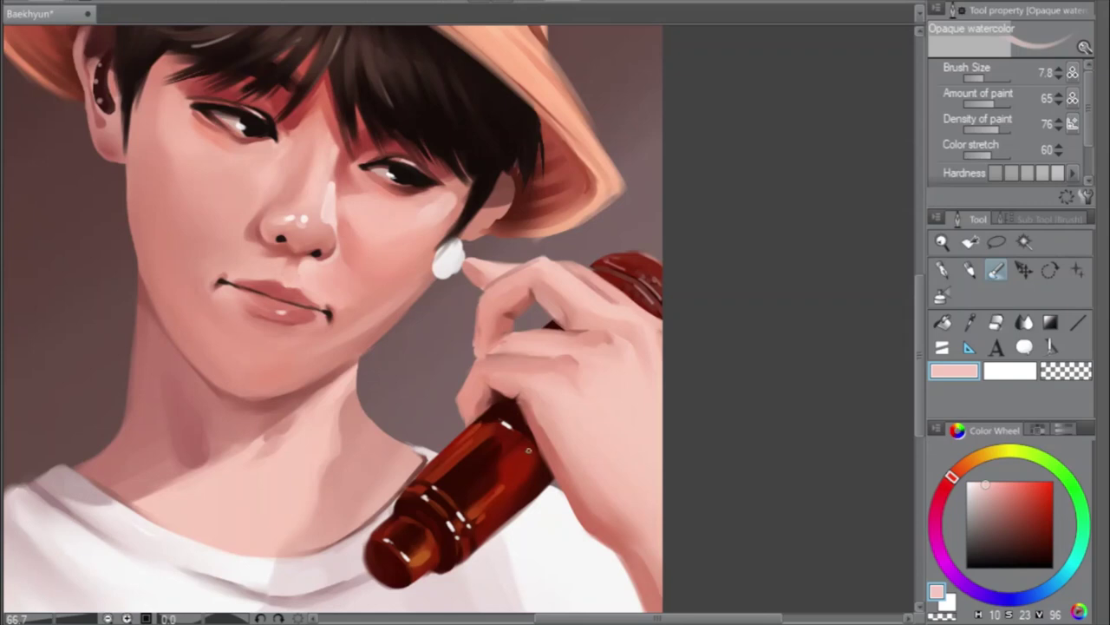
pyautogui.keyDown('alt'); pyautogui.click(527, 484); pyautogui.keyUp('alt')
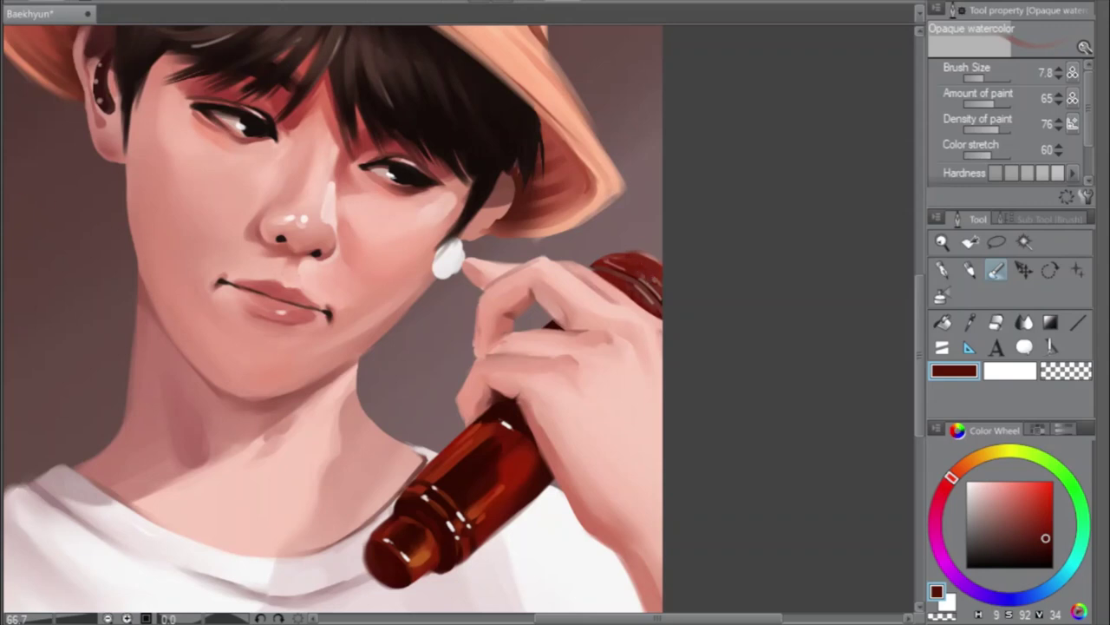
pyautogui.press('h')
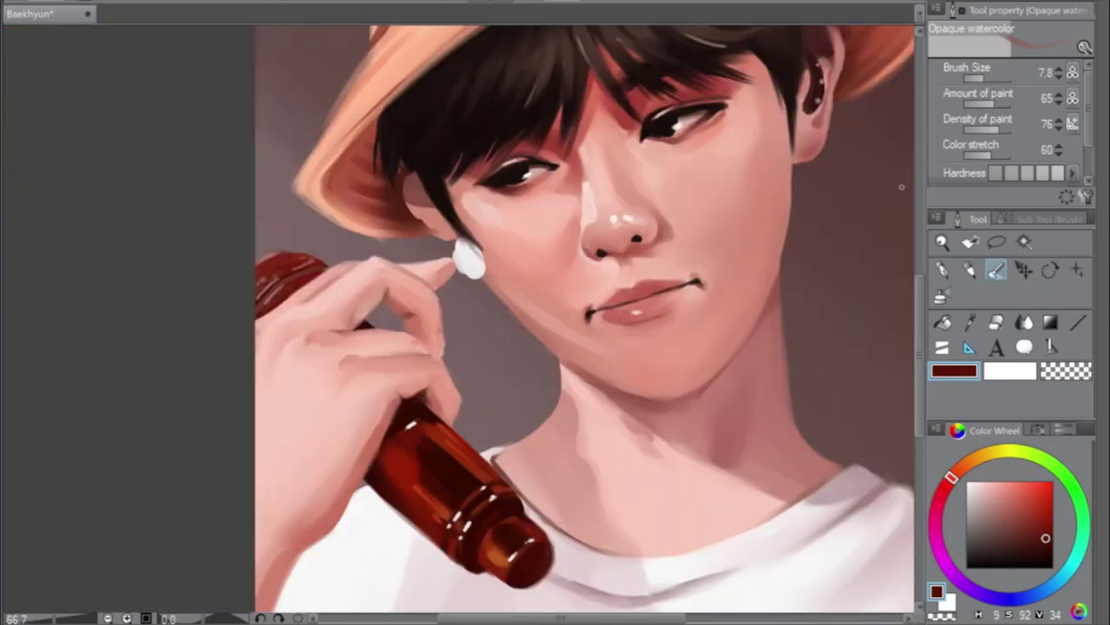
# Refine the cylinder's shading with dark red (H 9, S 92, V 34) at size 17.2 and dark brown (H 9, S 94, V 19) at size 6.4
pyautogui.moveTo(980, 79); pyautogui.dragTo(990, 80)
pyautogui.scroll(-1, 369, 307)
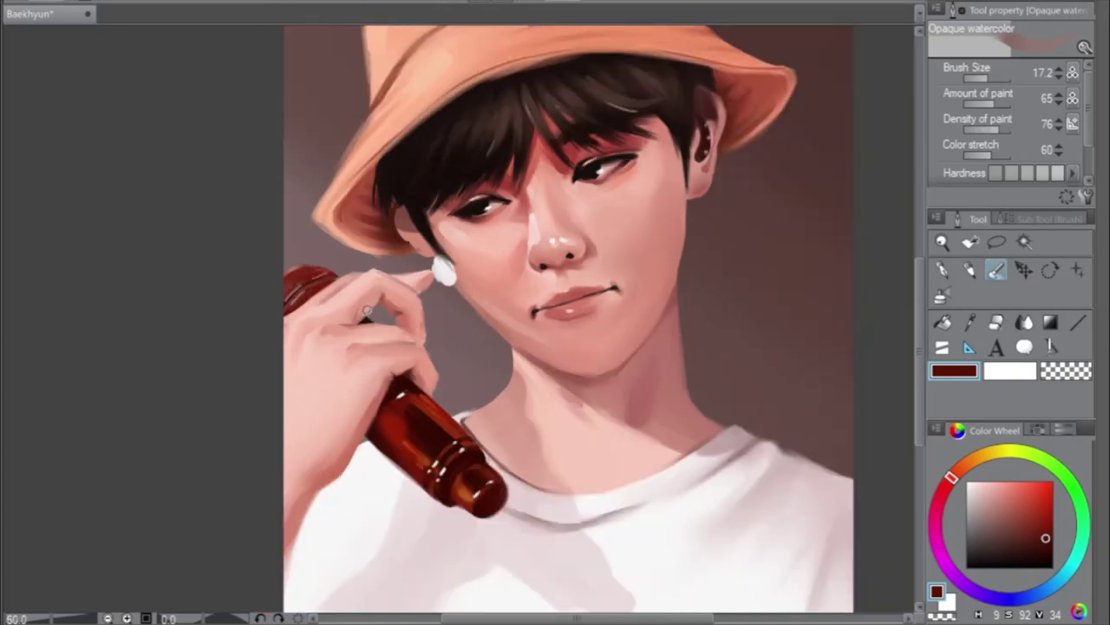
pyautogui.press('h')
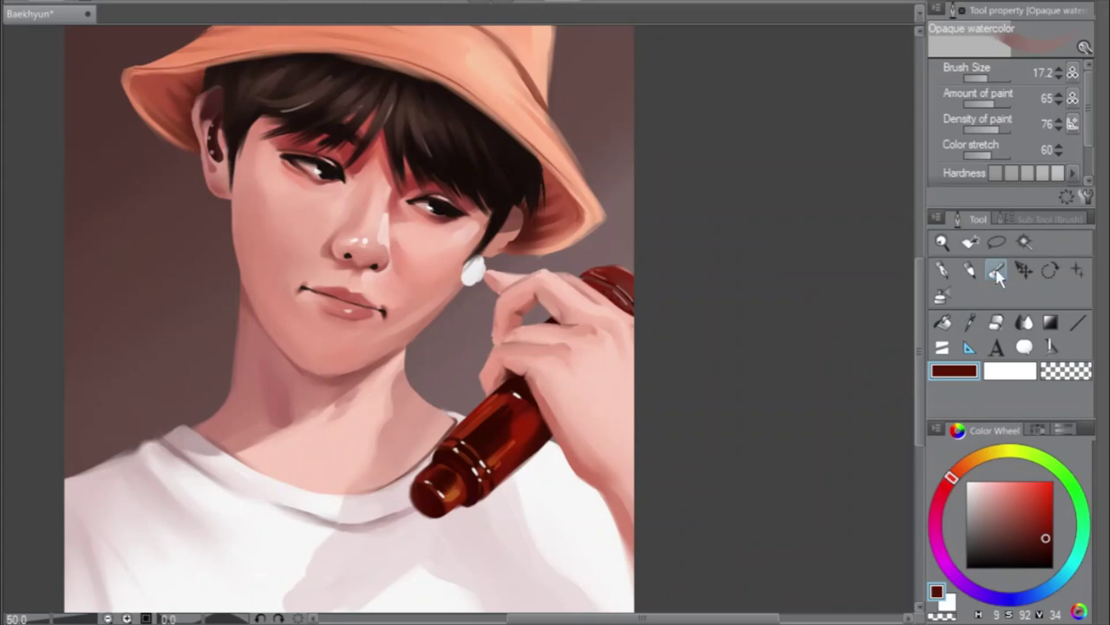
pyautogui.keyDown('alt'); pyautogui.click(524, 381); pyautogui.keyUp('alt')
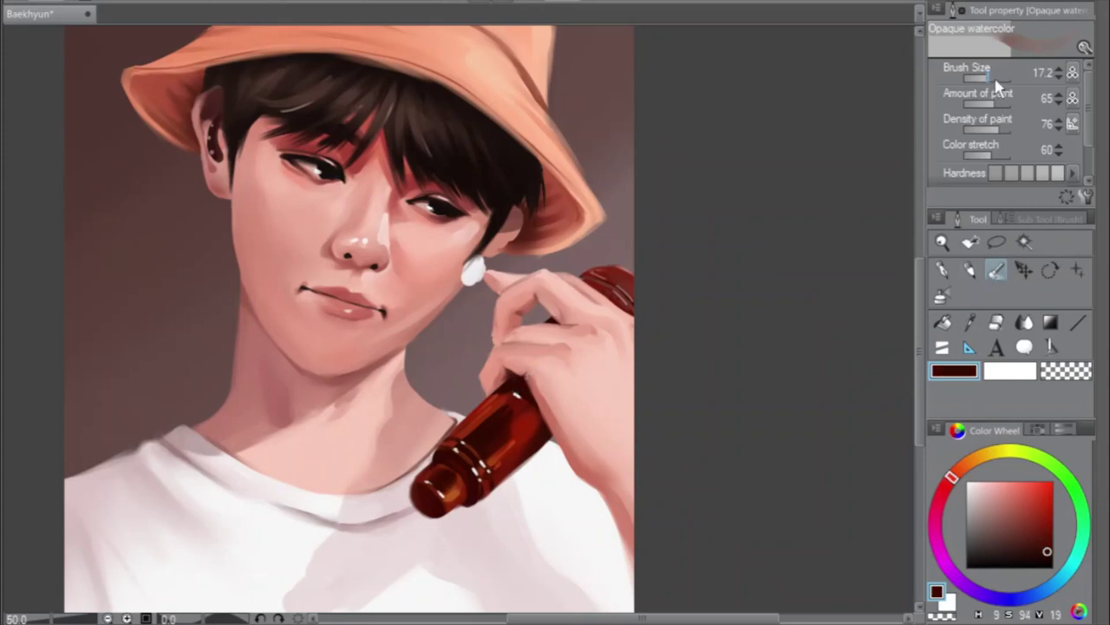
pyautogui.moveTo(996, 80); pyautogui.dragTo(984, 82)
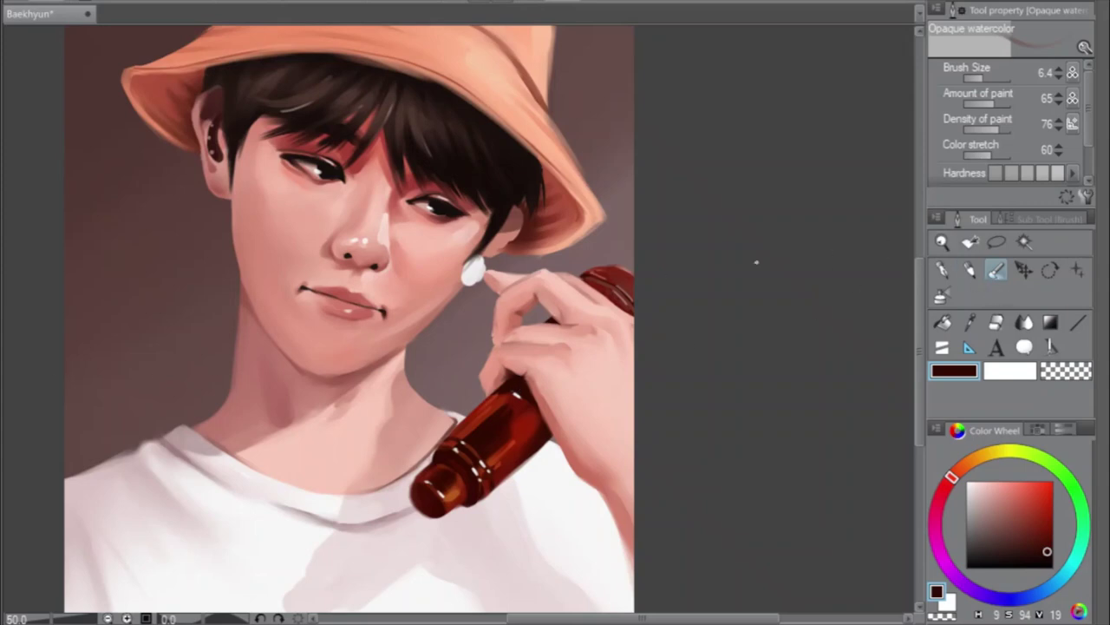
# Paint the ear beside the white earring in skin tones (H 13, S 44, V 82 and H 14, S 51, V 71) at size 6.4
pyautogui.click(1004, 497)
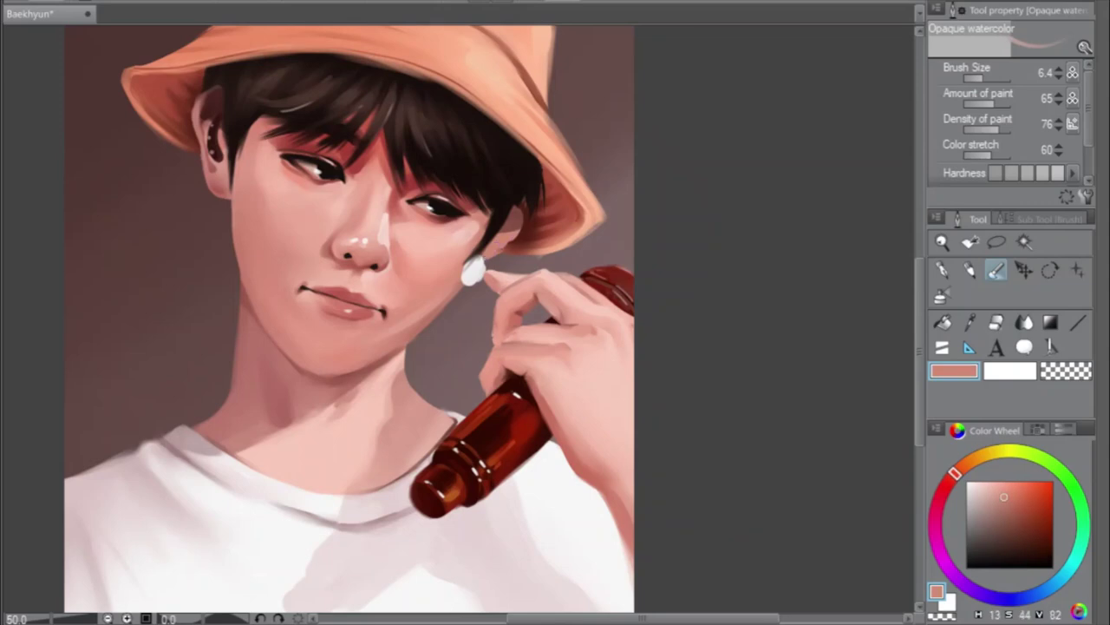
pyautogui.moveTo(482, 259); pyautogui.dragTo(499, 251)
pyautogui.keyDown('alt'); pyautogui.click(451, 266); pyautogui.keyUp('alt')
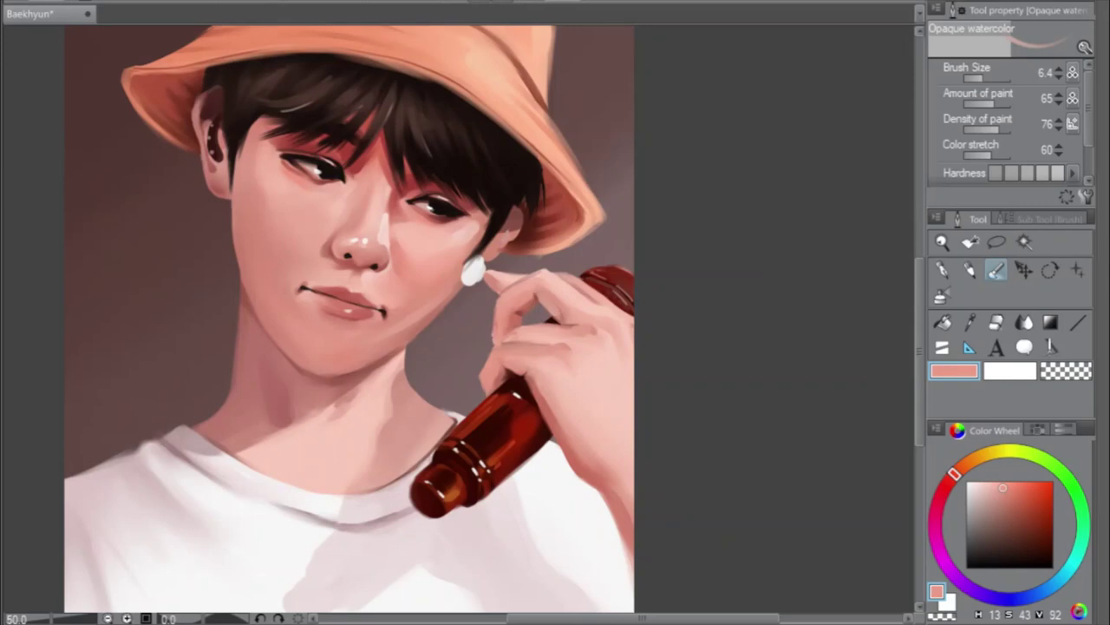
pyautogui.keyDown('alt'); pyautogui.click(499, 267); pyautogui.keyUp('alt')
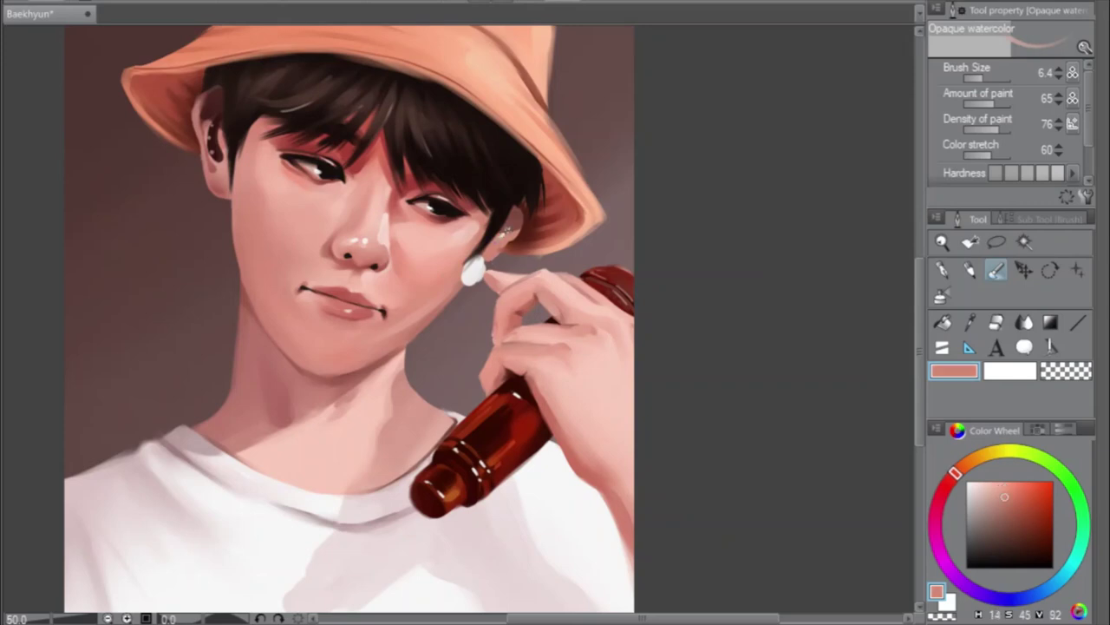
pyautogui.click(1010, 506)
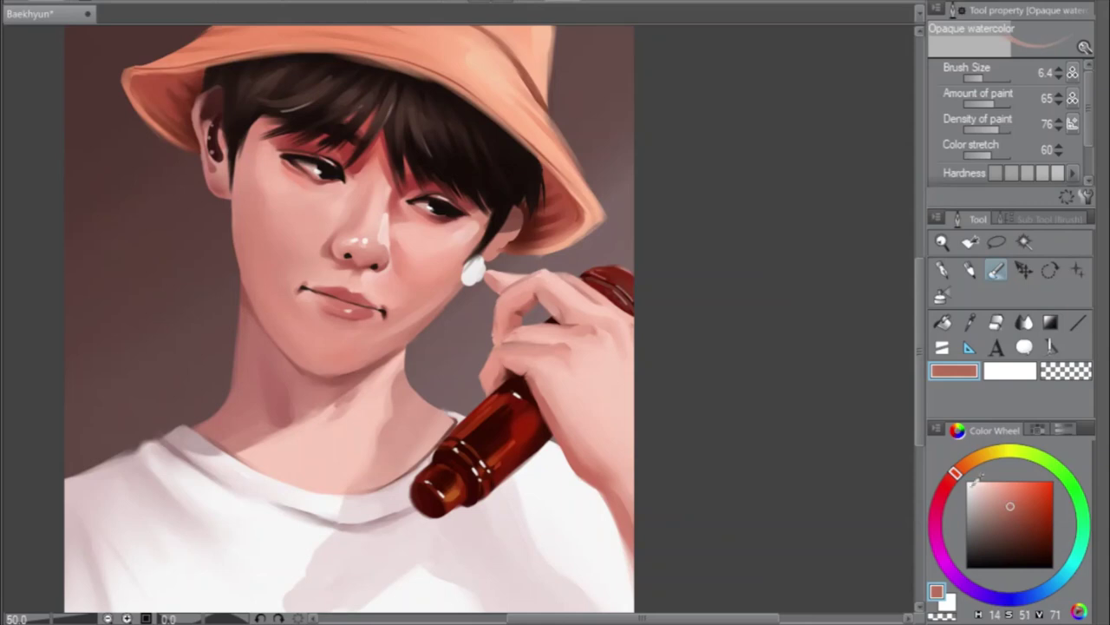
# Shade the inner ear beside the earring with darker red-browns (H 9, S 51, V 71 down to H 9, S 53, V 46) in opaque watercolor
pyautogui.click(955, 479)
pyautogui.click(955, 478)
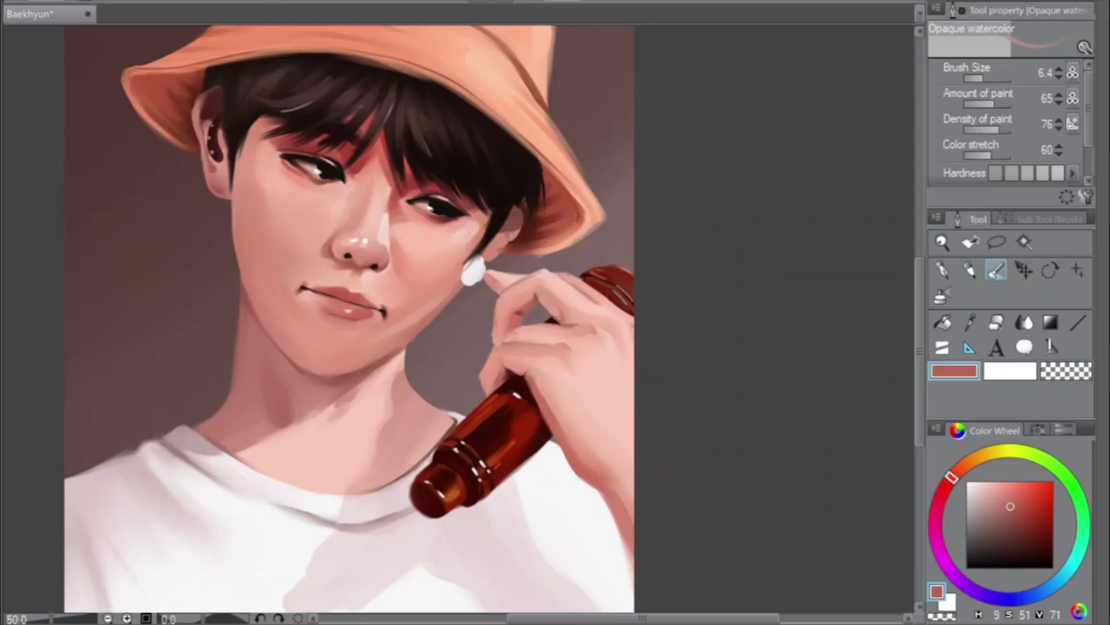
pyautogui.click(952, 476)
pyautogui.click(1012, 526)
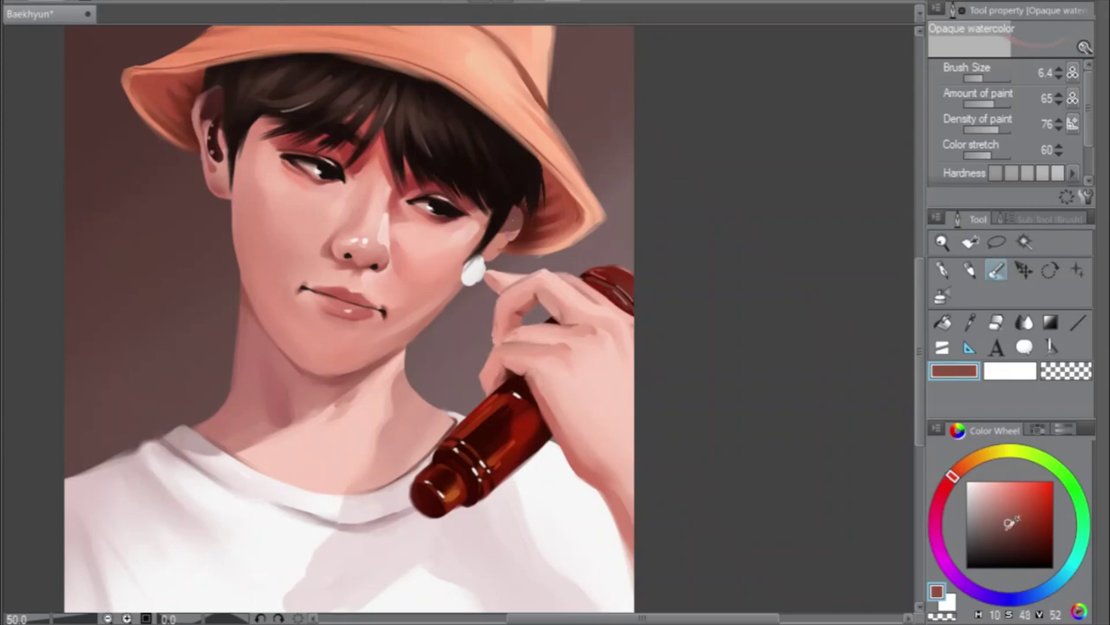
pyautogui.click(952, 476)
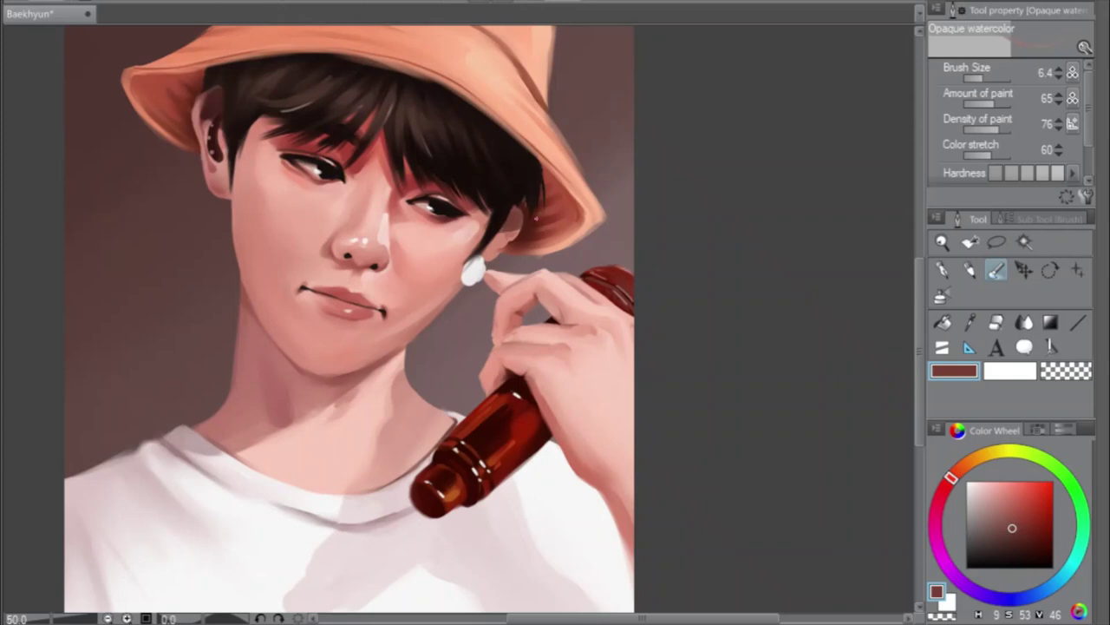
# Soften the ear's shadow with reddish skin tone (H 12, S 50, V 74) using the Soft airbrush at size 46.4, cleaning up with the hard eraser
pyautogui.moveTo(980, 80); pyautogui.dragTo(998, 81)
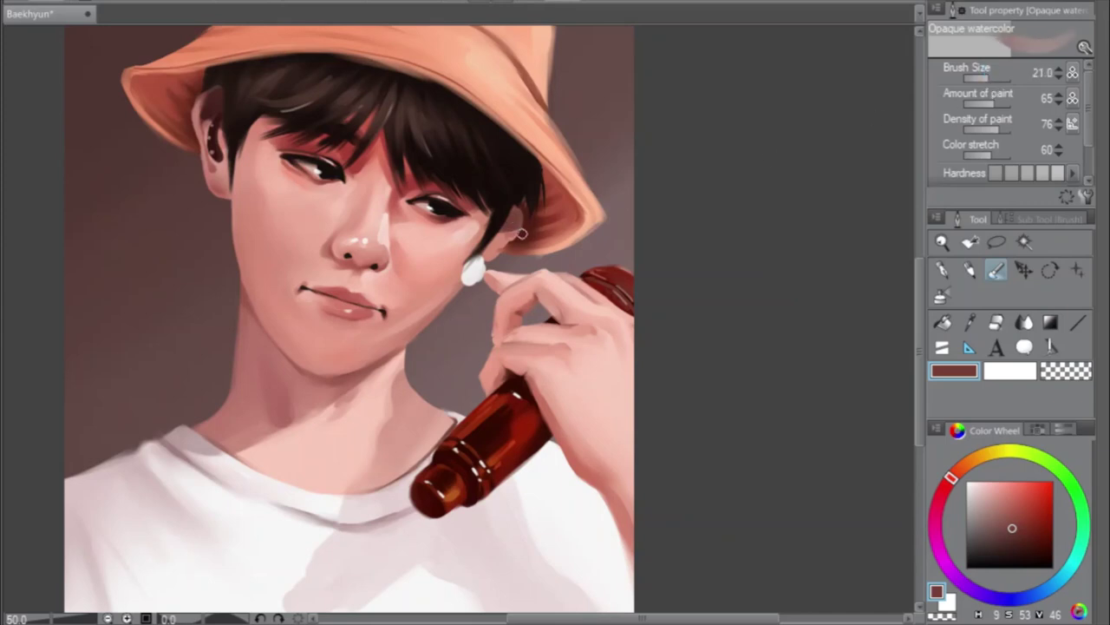
pyautogui.keyDown('alt'); pyautogui.click(492, 251); pyautogui.keyUp('alt')
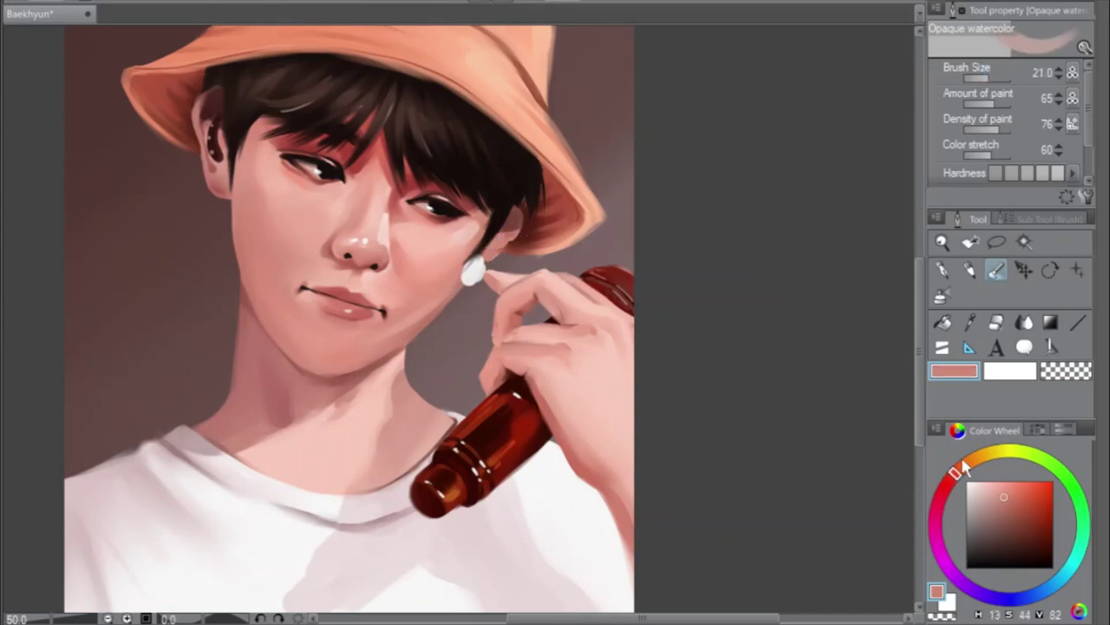
pyautogui.click(1009, 503)
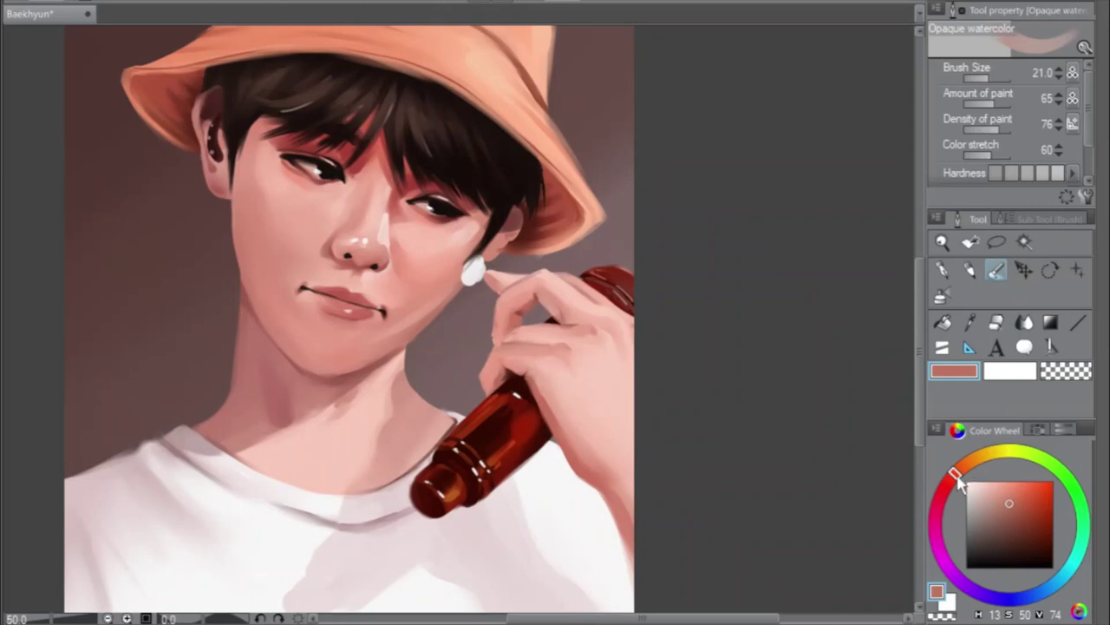
pyautogui.click(942, 296)
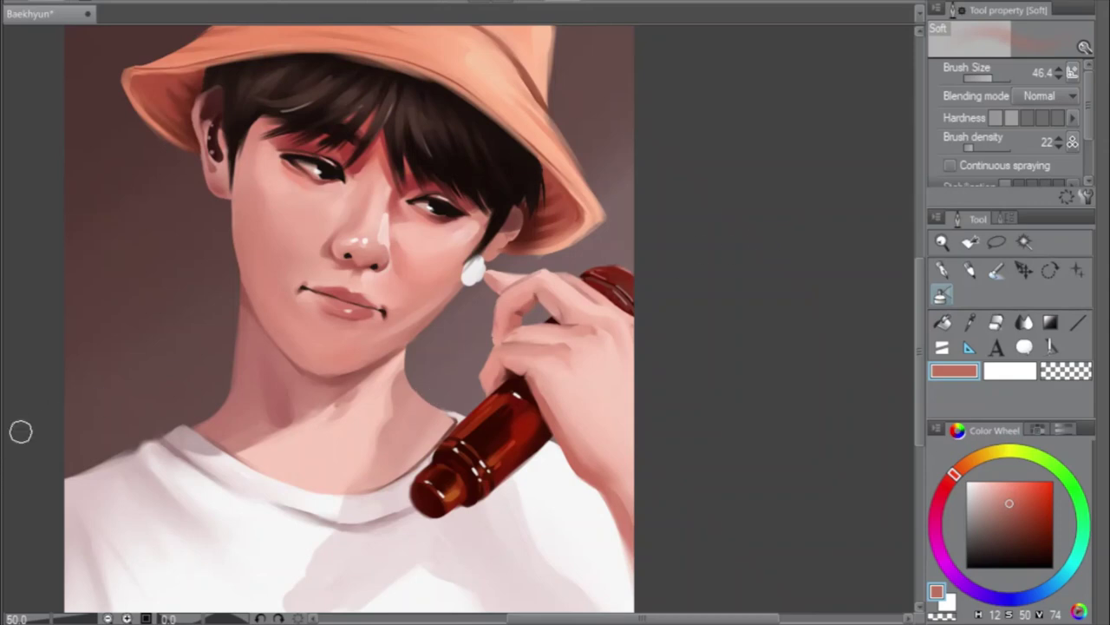
pyautogui.click(996, 323)
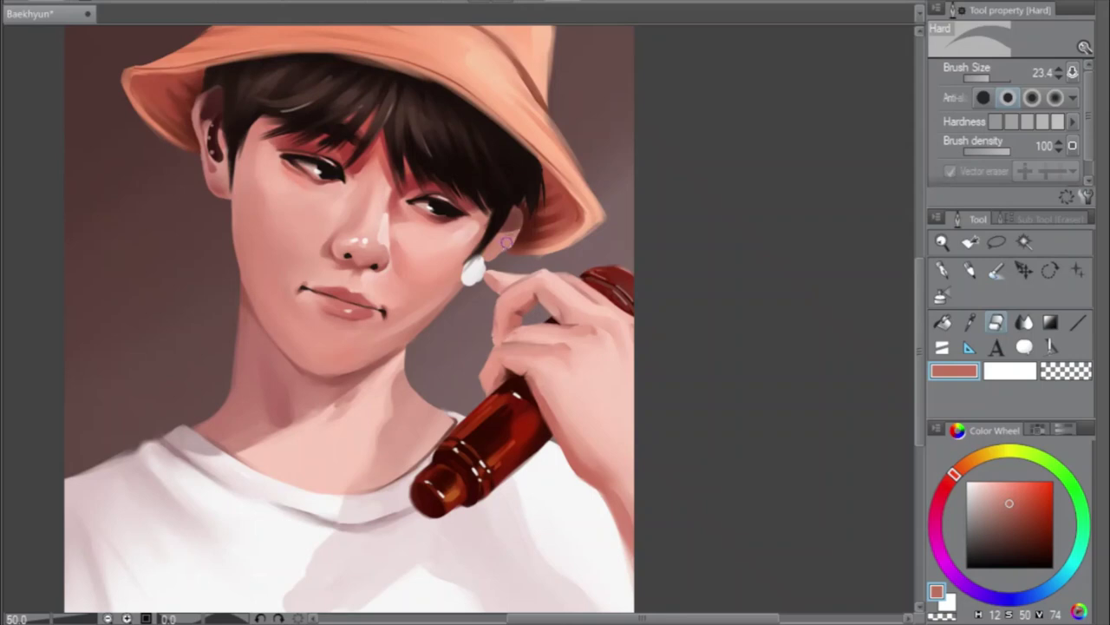
pyautogui.click(995, 274)
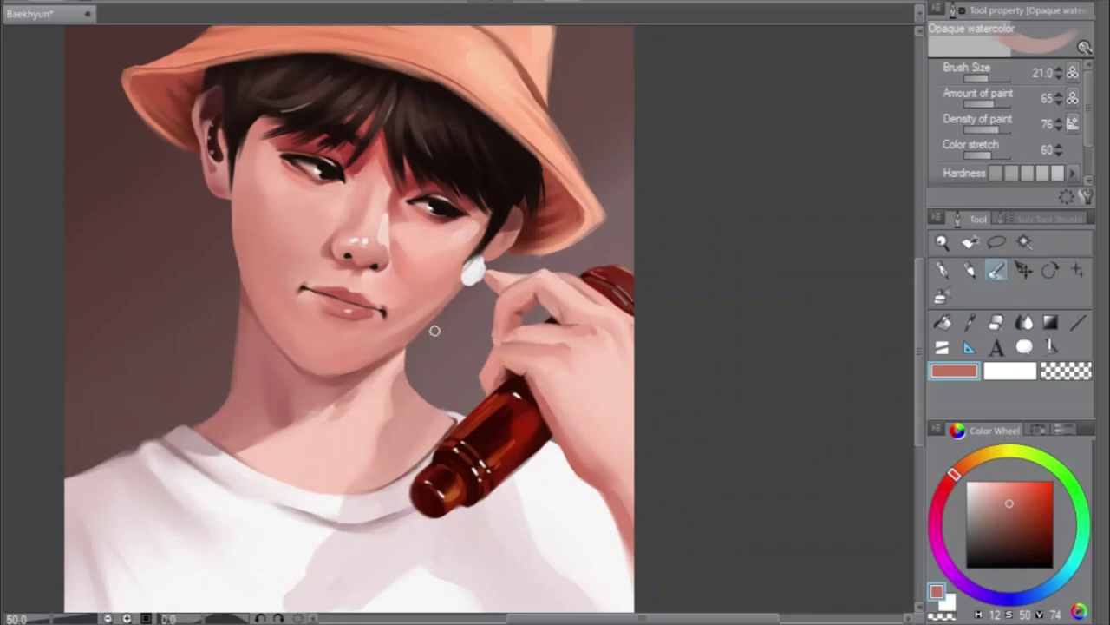
# Refine the ear's edges with light pink (H 13, S 27, V 96) and reddish tone (H 8, S 52, V 70) at sizes 6.4 to 14.1
pyautogui.keyDown('alt'); pyautogui.click(453, 257); pyautogui.keyUp('alt')
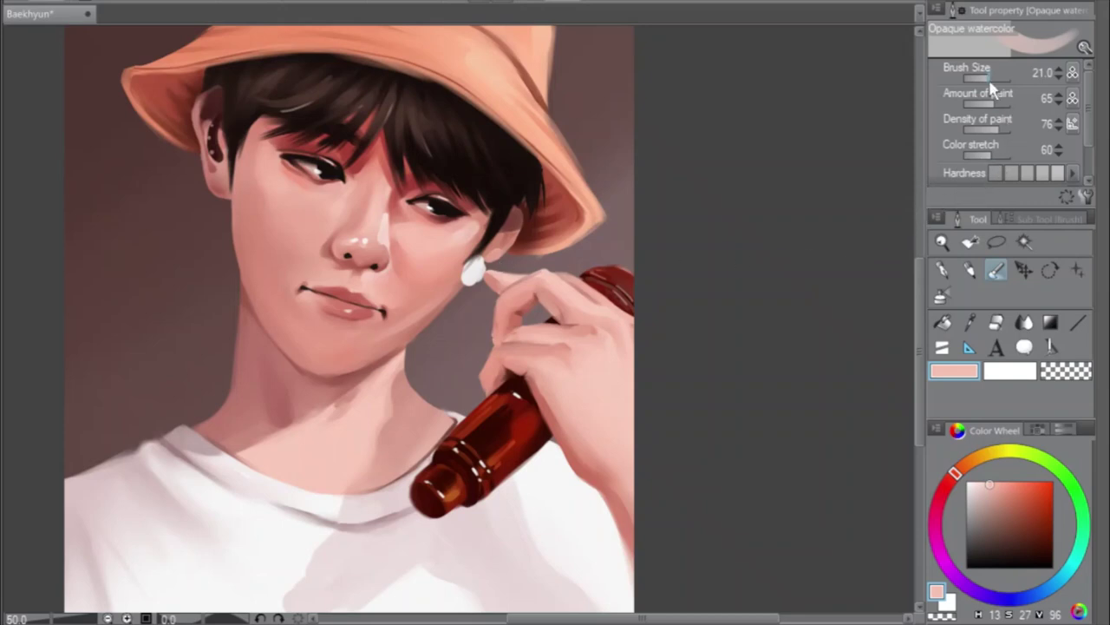
pyautogui.moveTo(985, 74)
pyautogui.mouseDown()
pyautogui.moveTo(970, 93)
pyautogui.moveTo(983, 87)
pyautogui.mouseUp()
pyautogui.keyDown('alt'); pyautogui.click(401, 212); pyautogui.keyUp('alt')
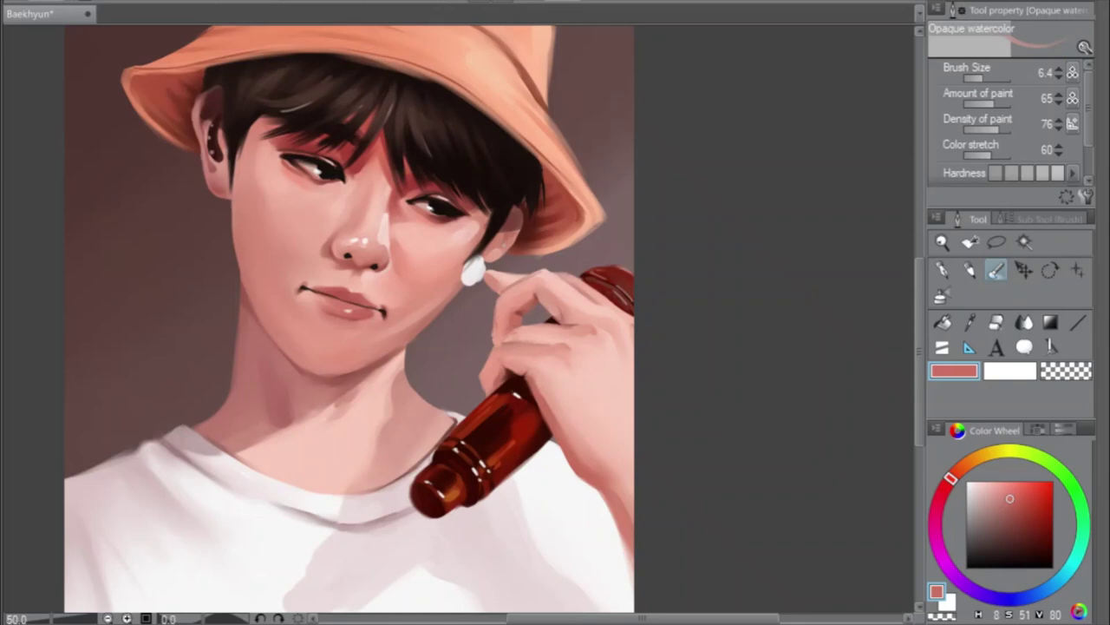
pyautogui.click(1011, 507)
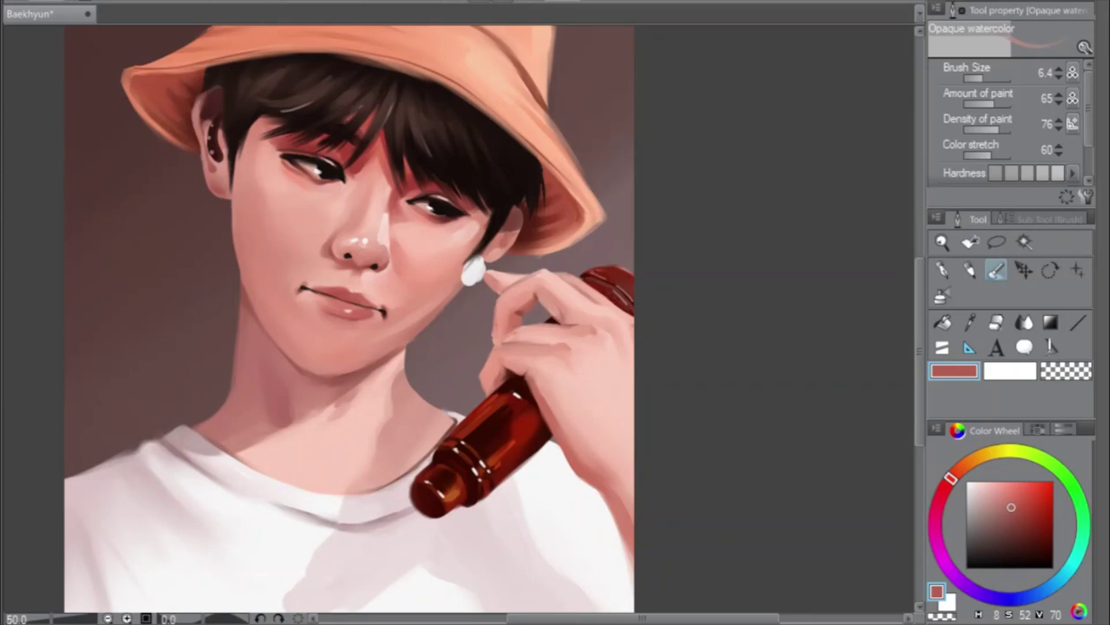
pyautogui.click(996, 322)
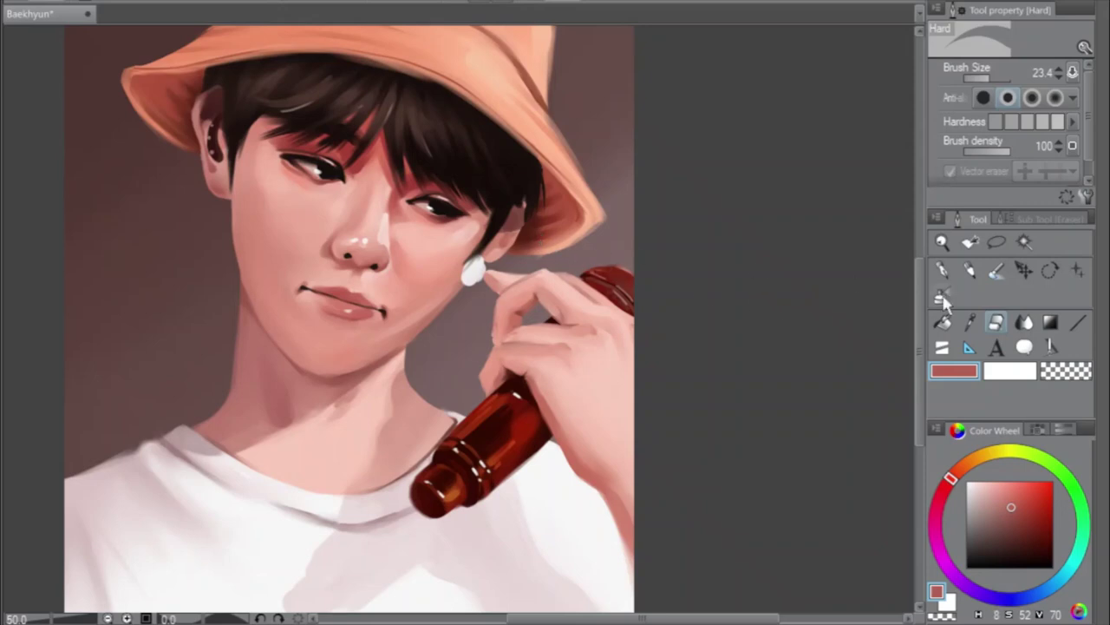
pyautogui.press('b')
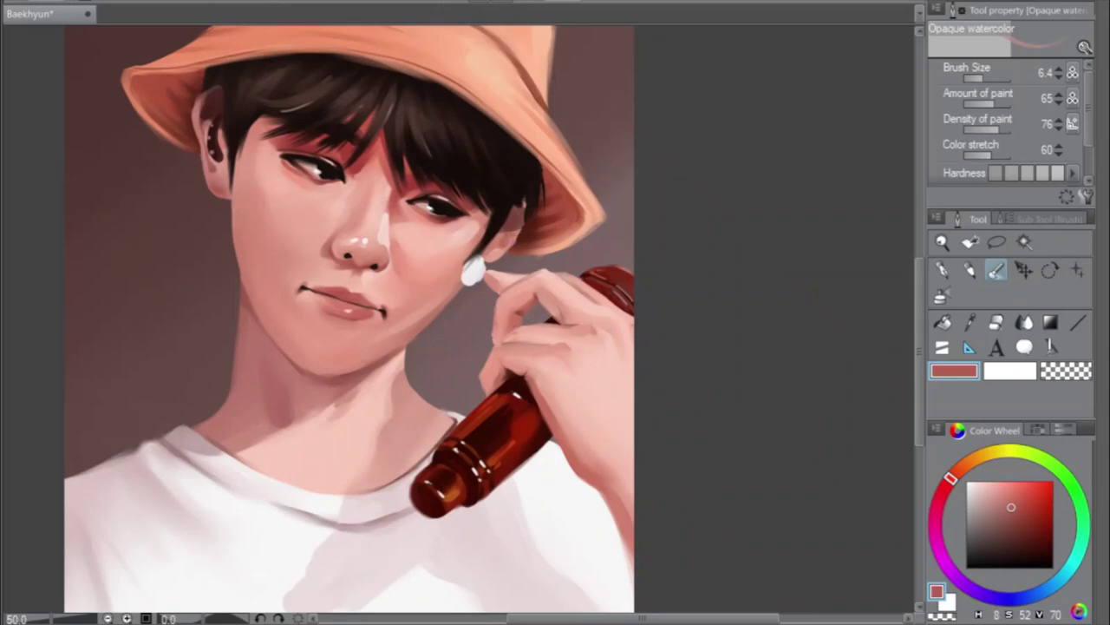
pyautogui.moveTo(979, 77); pyautogui.dragTo(989, 77)
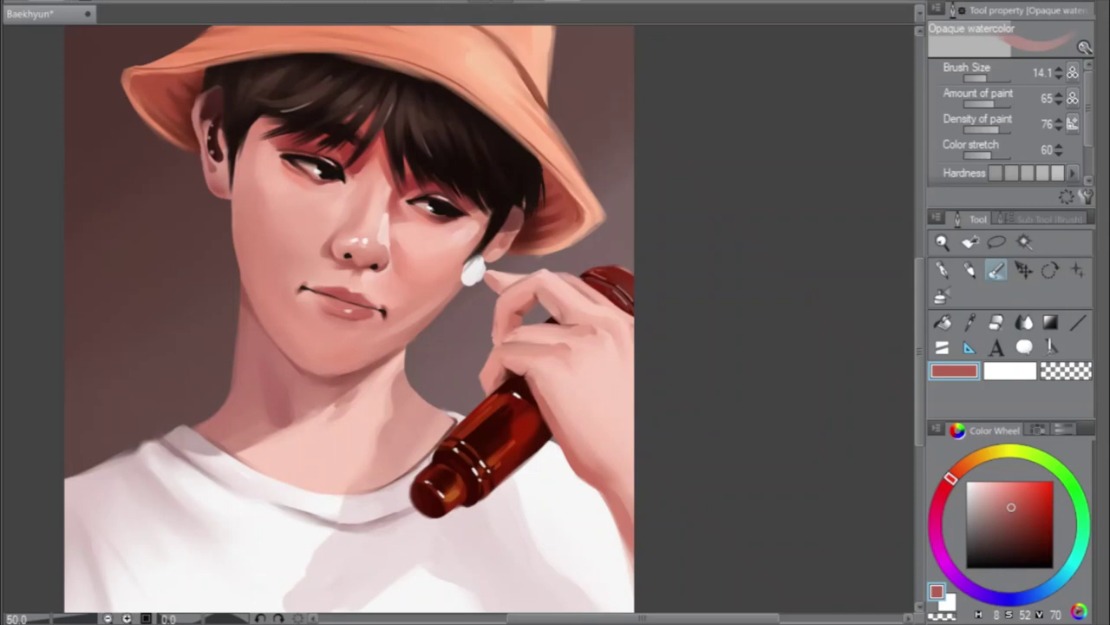
# Touch up the hat brim and its underside with reddish orange (H 12, S 60, V 77) and light orange (H 20, S 45, V 99) at size 14.1
pyautogui.press('h')
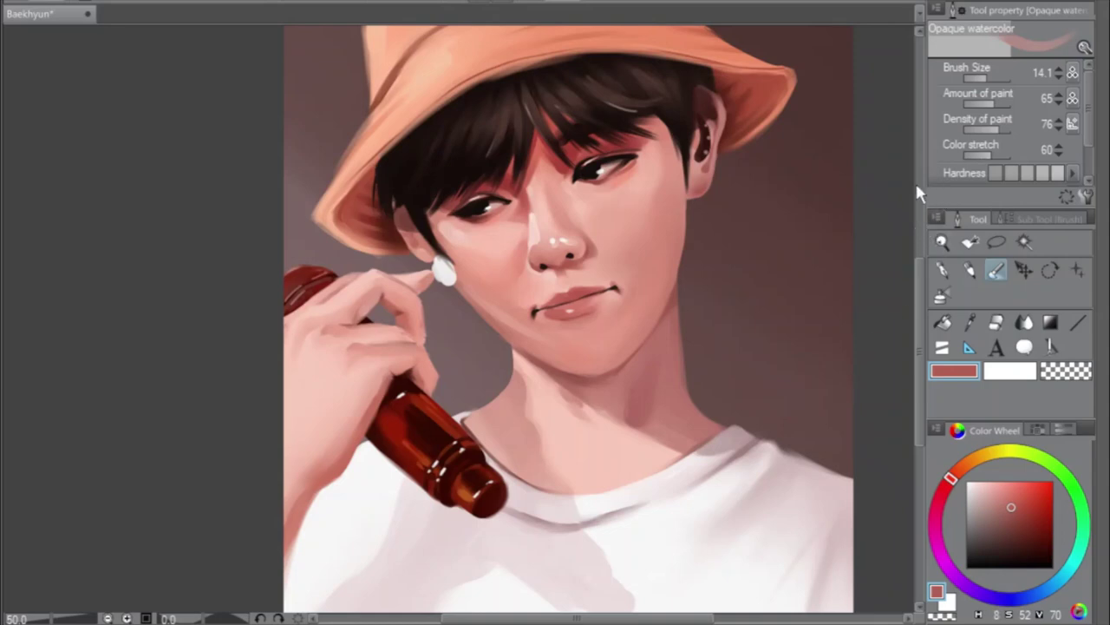
pyautogui.keyDown('alt'); pyautogui.click(754, 106); pyautogui.keyUp('alt')
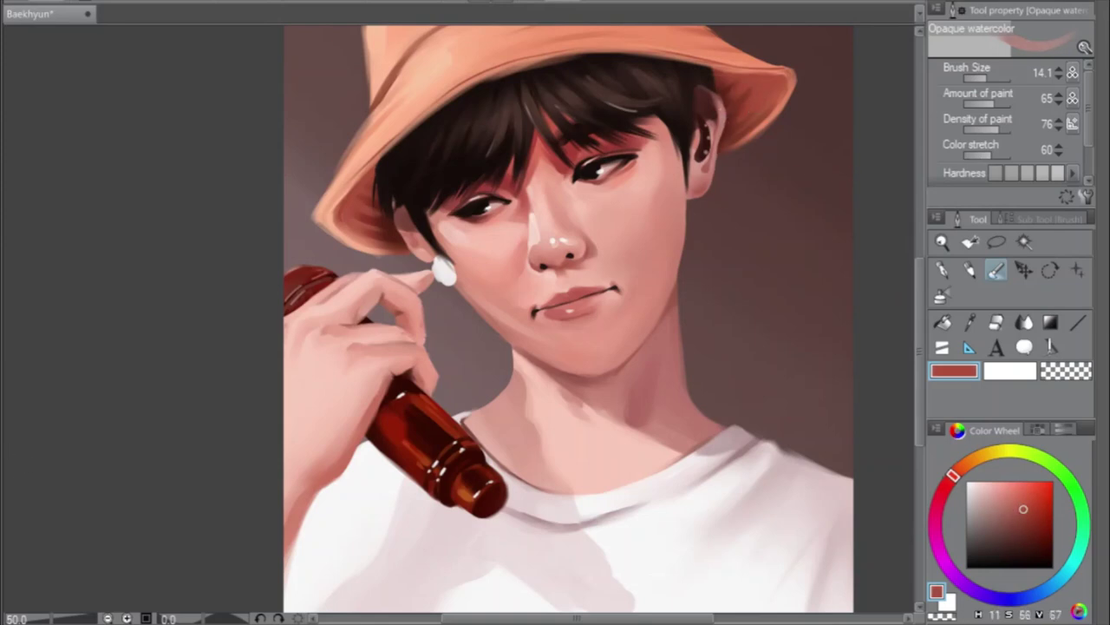
pyautogui.keyDown('alt'); pyautogui.click(365, 239); pyautogui.keyUp('alt')
pyautogui.click(1018, 500)
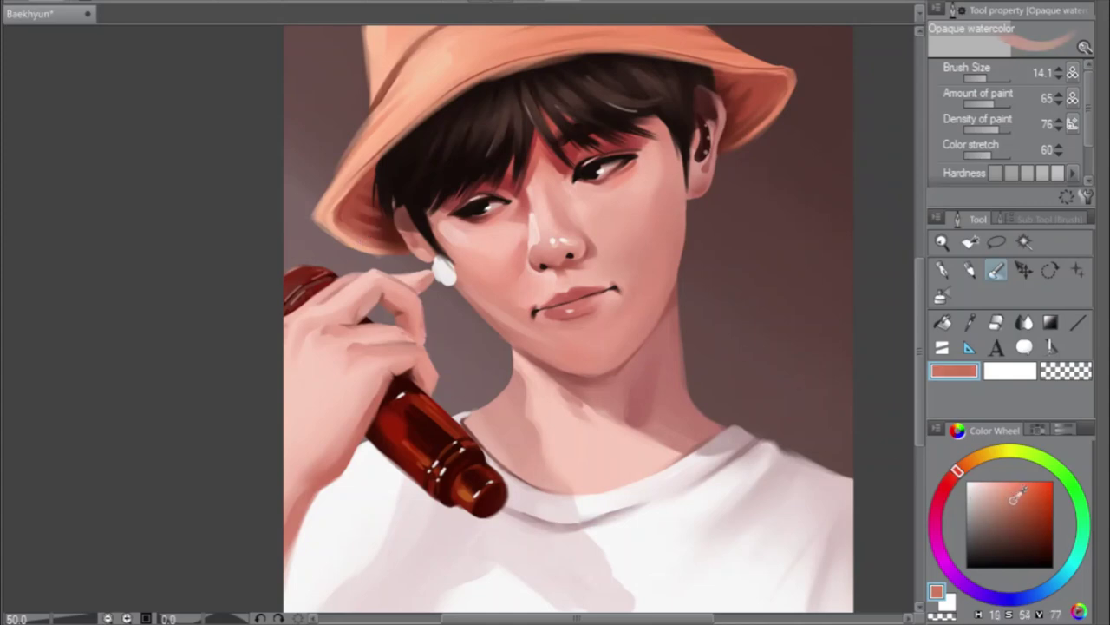
pyautogui.click(954, 474)
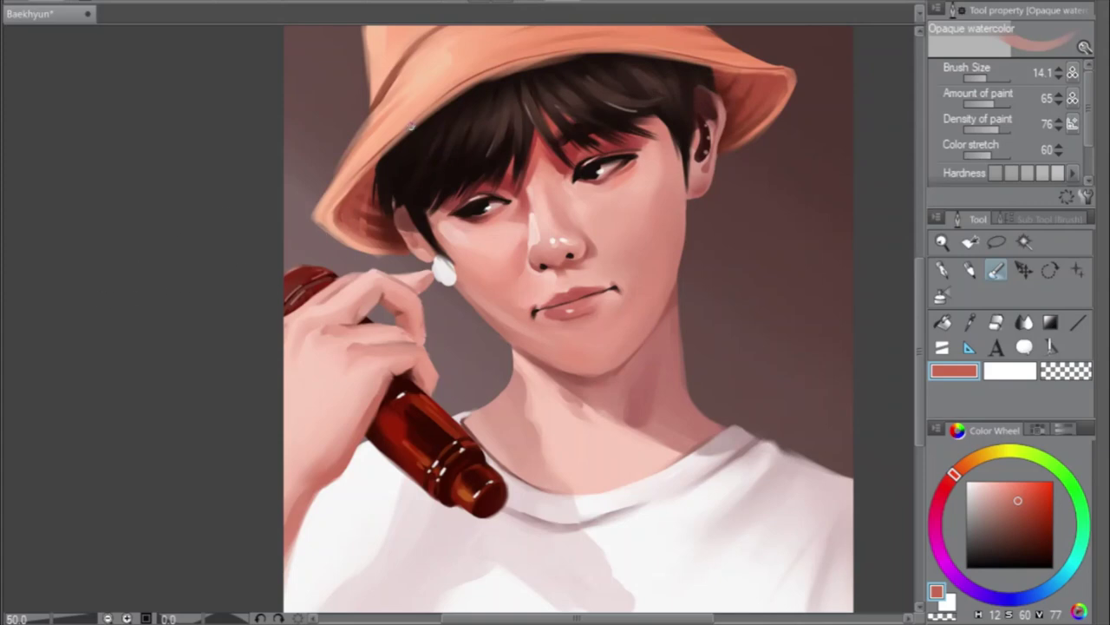
pyautogui.keyDown('alt'); pyautogui.click(408, 126); pyautogui.keyUp('alt')
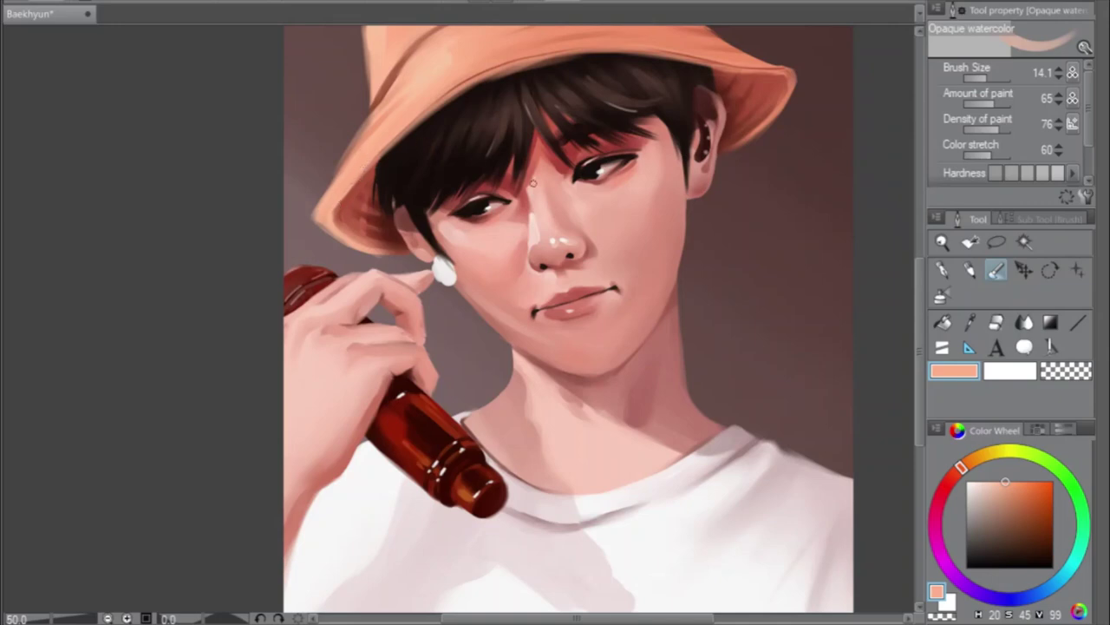
# Clean up the edge of the hat brim with the hard eraser at size 23.4, returning to opaque watercolor
pyautogui.click(996, 322)
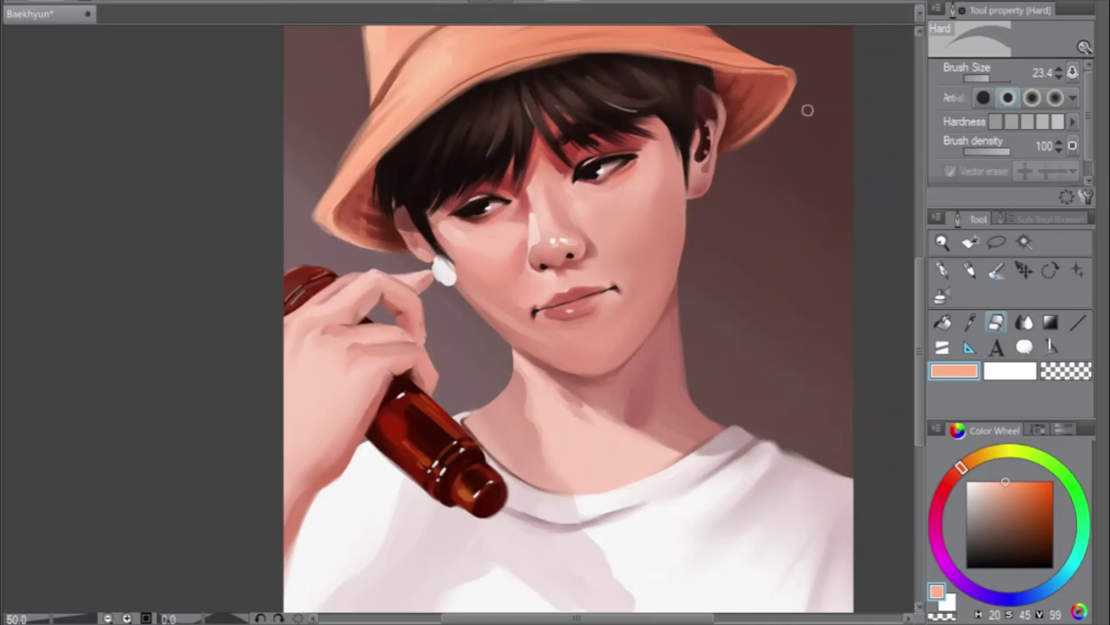
pyautogui.click(998, 269)
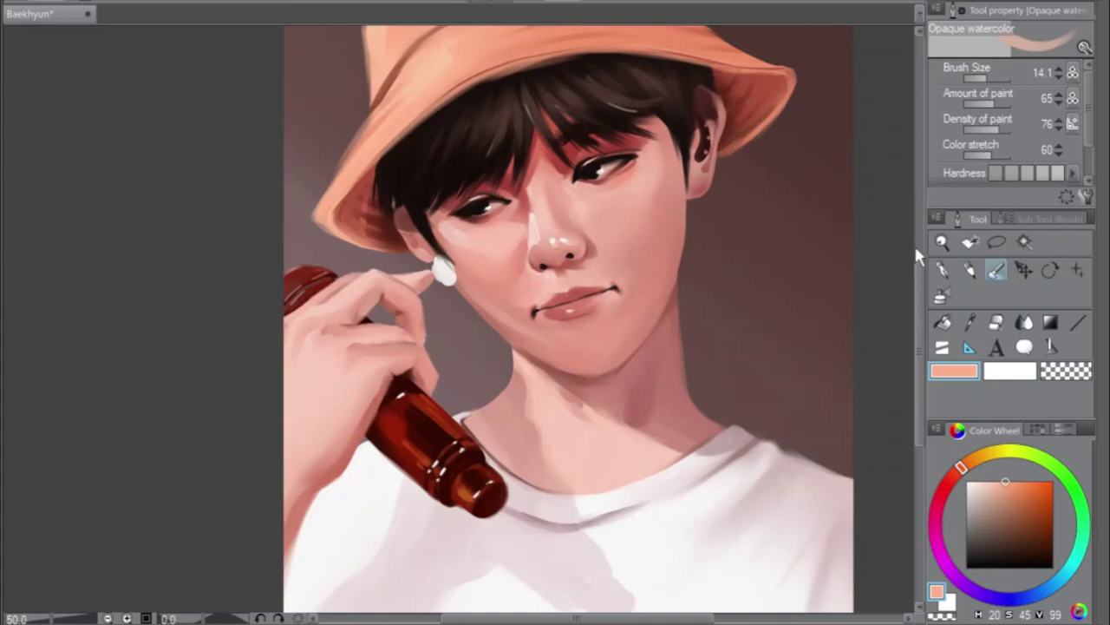
pyautogui.moveTo(920, 298); pyautogui.dragTo(924, 271)
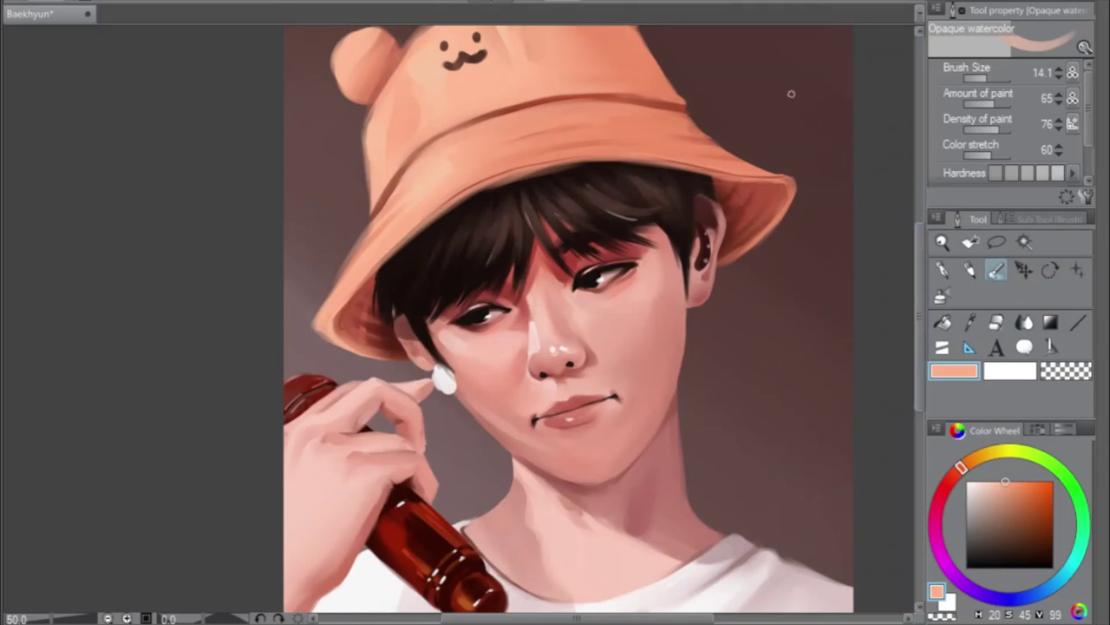
pyautogui.press('h')
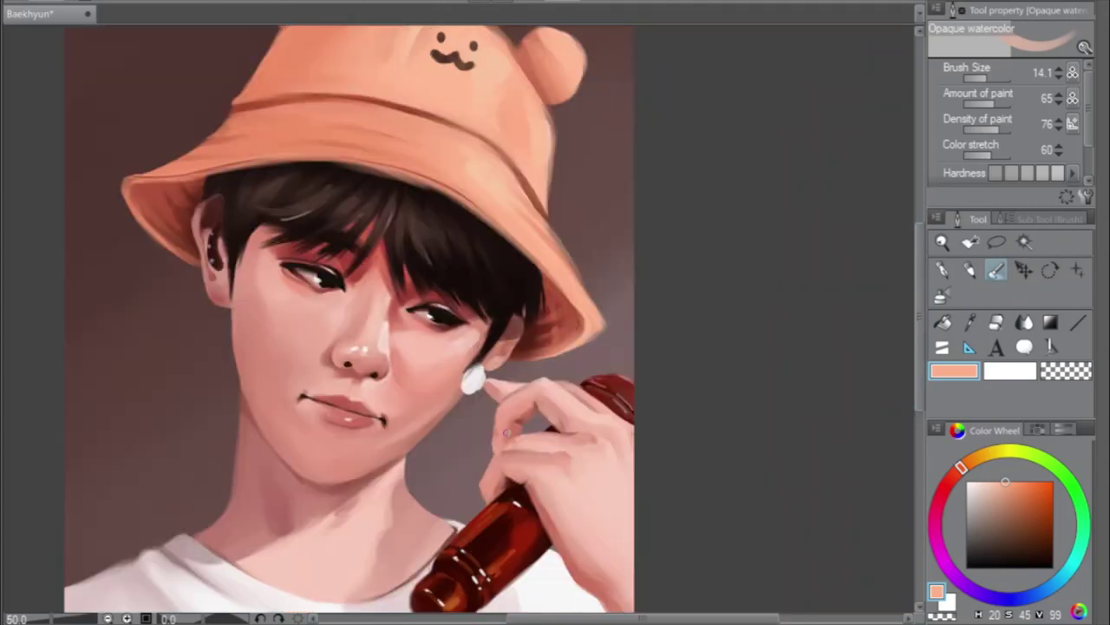
# Paint a spiral on the hat's bear ear beside the face motif in reddish orange (H 17, S 80, V 80) at size 11.6
pyautogui.moveTo(772, 617); pyautogui.dragTo(709, 617)
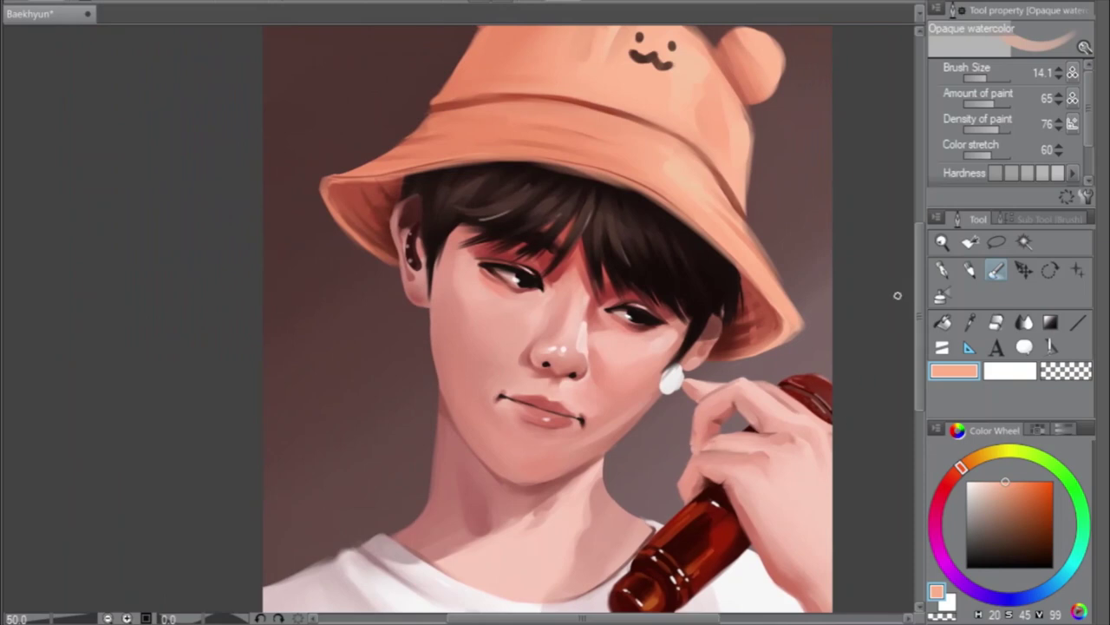
pyautogui.moveTo(918, 314); pyautogui.dragTo(918, 301)
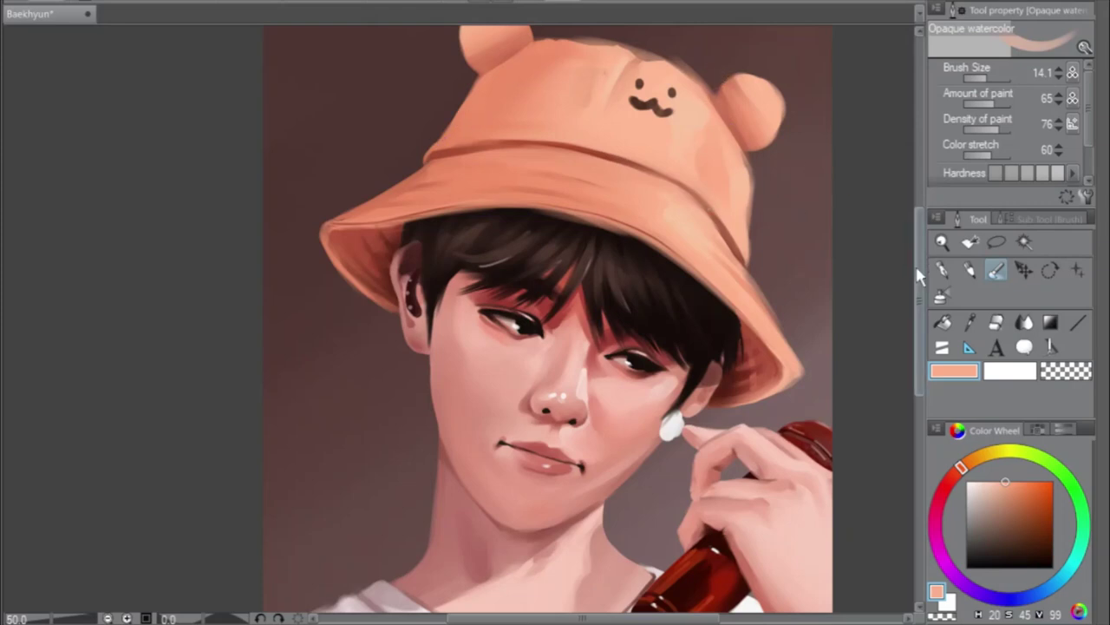
pyautogui.moveTo(915, 264); pyautogui.dragTo(918, 236)
pyautogui.keyDown('alt'); pyautogui.click(494, 174); pyautogui.keyUp('alt')
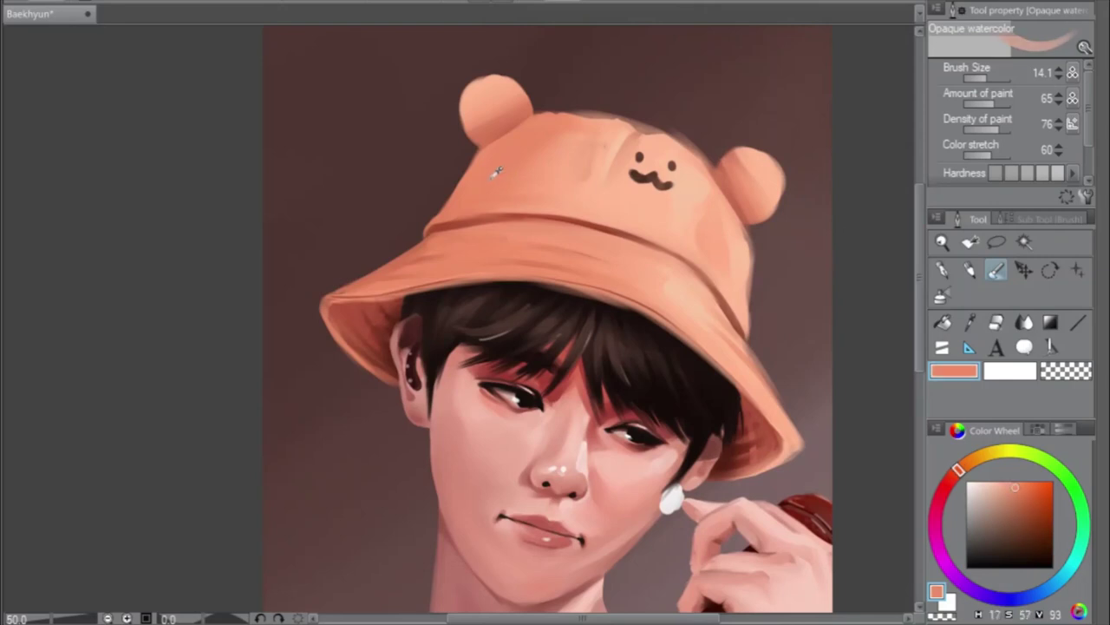
pyautogui.click(1030, 494)
pyautogui.moveTo(1030, 494)
pyautogui.mouseDown()
pyautogui.moveTo(1045, 491)
pyautogui.moveTo(1035, 498)
pyautogui.mouseUp()
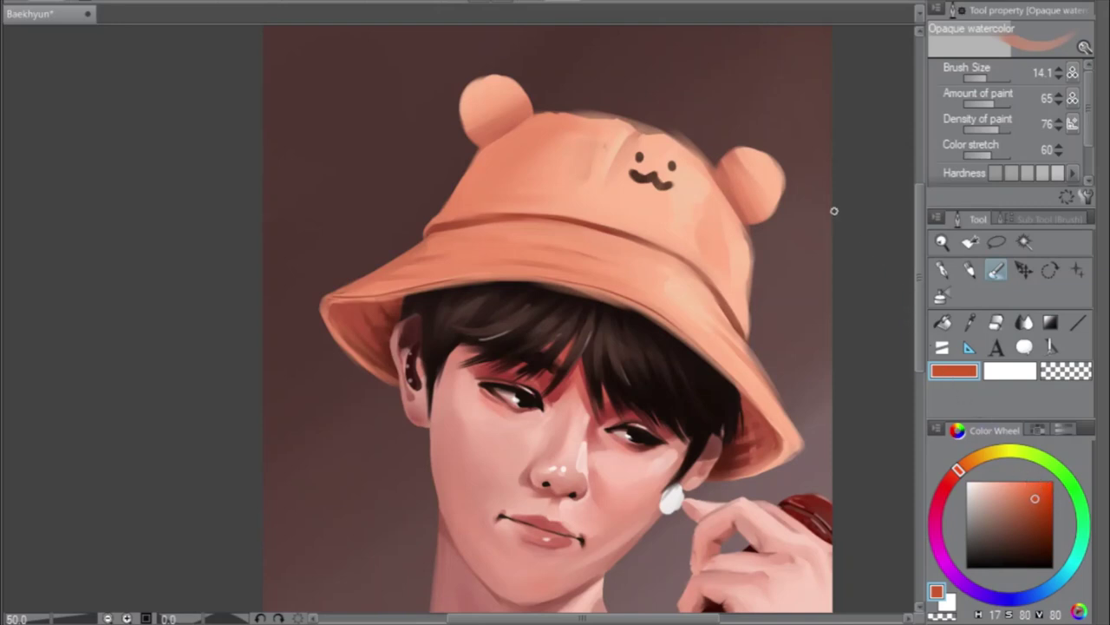
pyautogui.moveTo(732, 191)
pyautogui.mouseDown()
pyautogui.moveTo(759, 199)
pyautogui.moveTo(765, 177)
pyautogui.moveTo(746, 168)
pyautogui.moveTo(744, 184)
pyautogui.mouseUp()
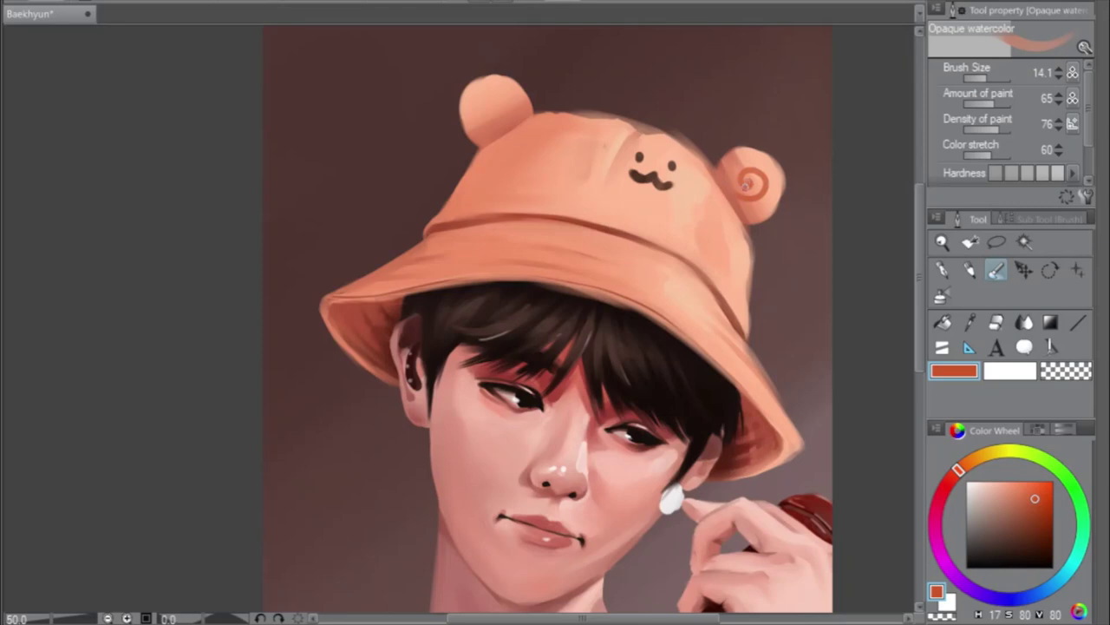
pyautogui.hotkey('ctrl', 'z')
pyautogui.hotkey('ctrl', 'z')
pyautogui.moveTo(998, 77)
pyautogui.mouseDown()
pyautogui.moveTo(994, 90)
pyautogui.moveTo(976, 84)
pyautogui.moveTo(997, 85)
pyautogui.moveTo(988, 84)
pyautogui.mouseUp()
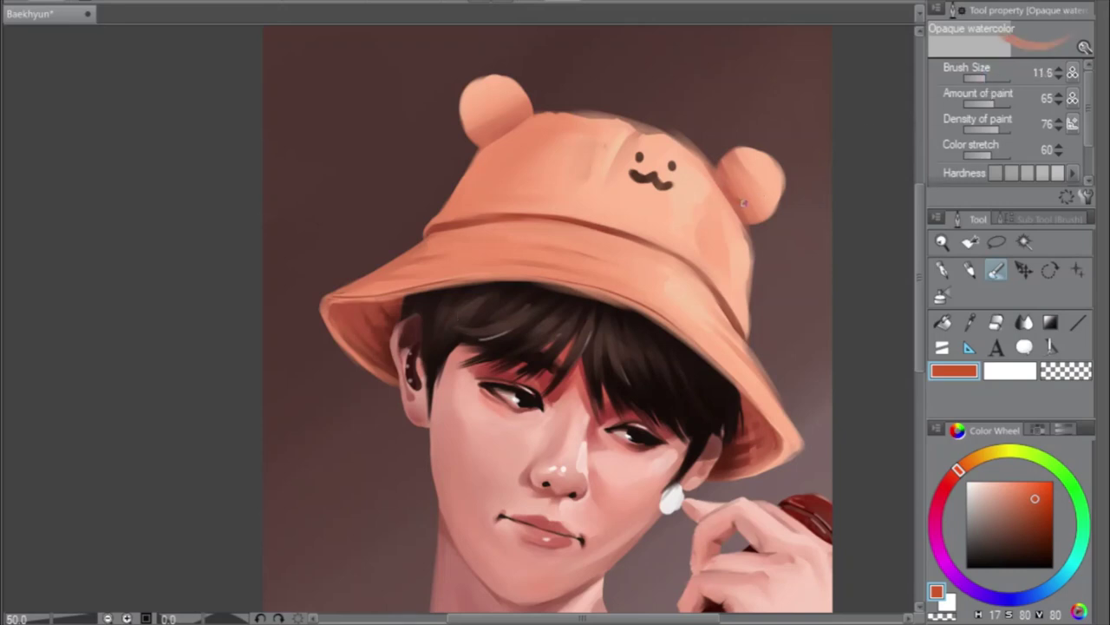
pyautogui.moveTo(742, 202)
pyautogui.mouseDown()
pyautogui.moveTo(768, 192)
pyautogui.moveTo(763, 172)
pyautogui.moveTo(739, 167)
pyautogui.mouseUp()
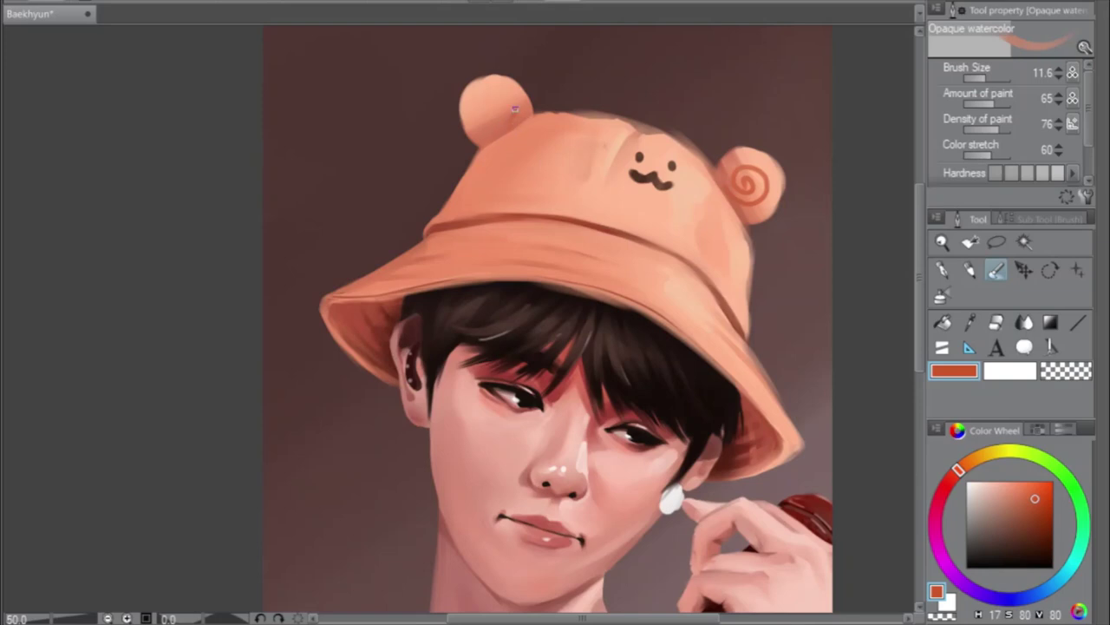
# Paint a matching reddish orange spiral on the hat's other bear ear, undoing and redrawing it until it fits
pyautogui.moveTo(515, 108)
pyautogui.mouseDown()
pyautogui.moveTo(508, 90)
pyautogui.moveTo(484, 90)
pyautogui.moveTo(479, 113)
pyautogui.moveTo(504, 126)
pyautogui.moveTo(491, 88)
pyautogui.moveTo(474, 108)
pyautogui.moveTo(492, 122)
pyautogui.mouseUp()
pyautogui.hotkey('ctrl', 'z')
pyautogui.hotkey('ctrl', 'z')
pyautogui.moveTo(495, 125)
pyautogui.mouseDown()
pyautogui.moveTo(512, 101)
pyautogui.moveTo(486, 88)
pyautogui.moveTo(477, 114)
pyautogui.moveTo(501, 112)
pyautogui.moveTo(490, 102)
pyautogui.mouseUp()
pyautogui.hotkey('ctrl', 'z')
pyautogui.hotkey('ctrl', 'z')
pyautogui.moveTo(500, 127)
pyautogui.mouseDown()
pyautogui.moveTo(514, 98)
pyautogui.moveTo(482, 86)
pyautogui.moveTo(469, 117)
pyautogui.moveTo(498, 120)
pyautogui.moveTo(487, 102)
pyautogui.mouseUp()
# Refine the outer contours of both bear ears on the hat using brush sizes 25.6 and 9.5
pyautogui.scroll(-1, 755, 267)
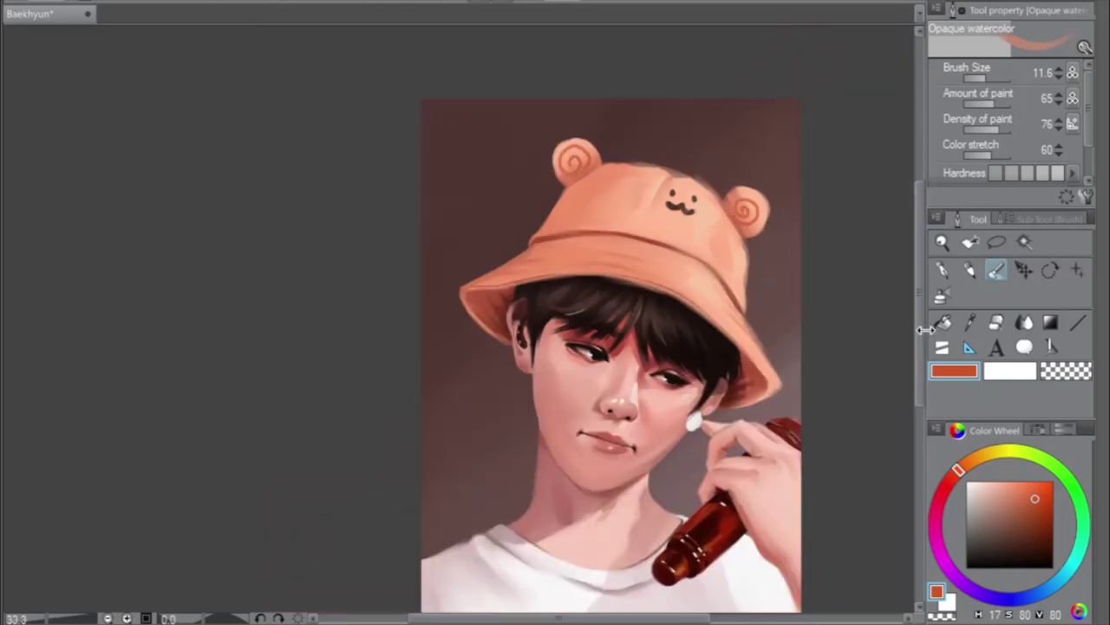
pyautogui.moveTo(982, 77); pyautogui.dragTo(989, 78)
pyautogui.scroll(1, 648, 168)
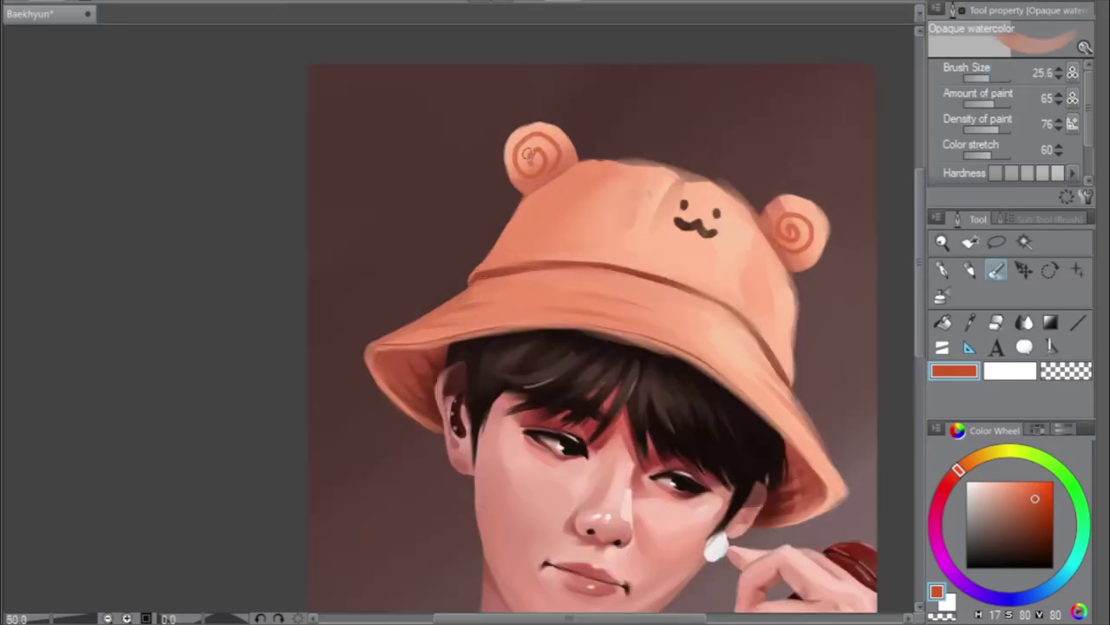
pyautogui.moveTo(510, 151); pyautogui.dragTo(527, 189)
pyautogui.moveTo(530, 195)
pyautogui.mouseDown()
pyautogui.moveTo(519, 139)
pyautogui.moveTo(521, 185)
pyautogui.moveTo(514, 132)
pyautogui.moveTo(508, 161)
pyautogui.moveTo(505, 149)
pyautogui.moveTo(521, 179)
pyautogui.moveTo(503, 140)
pyautogui.moveTo(517, 181)
pyautogui.moveTo(506, 175)
pyautogui.moveTo(510, 132)
pyautogui.moveTo(537, 122)
pyautogui.moveTo(507, 141)
pyautogui.moveTo(527, 189)
pyautogui.mouseUp()
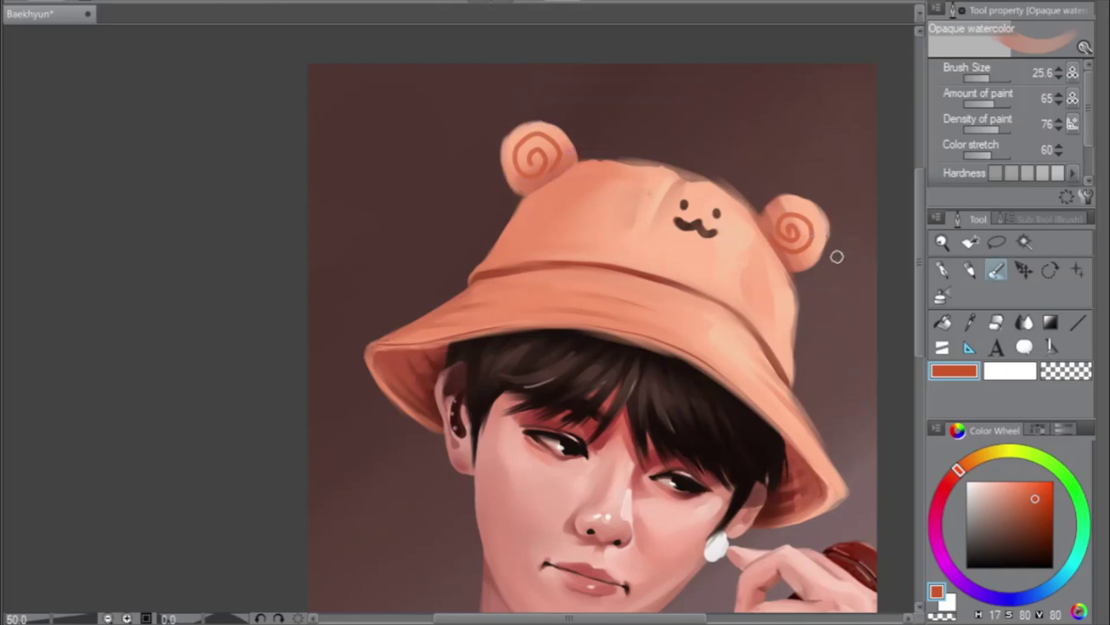
pyautogui.moveTo(837, 256)
pyautogui.mouseDown()
pyautogui.moveTo(819, 226)
pyautogui.moveTo(805, 260)
pyautogui.moveTo(815, 224)
pyautogui.mouseUp()
pyautogui.moveTo(996, 80); pyautogui.dragTo(987, 79)
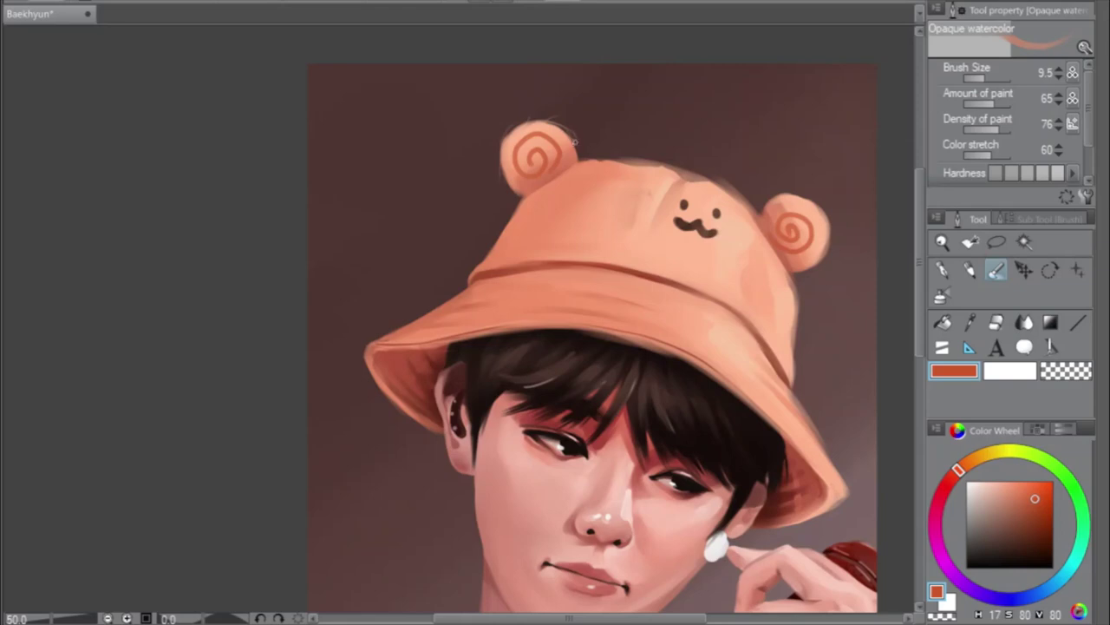
pyautogui.moveTo(503, 137)
pyautogui.mouseDown()
pyautogui.moveTo(496, 168)
pyautogui.moveTo(521, 180)
pyautogui.mouseUp()
# Refine the hat brim's outer edge and folds with sampled orange (H 18, S 51, V 82) and reddish brown (H 13, S 70, V 69) at size 9.5
pyautogui.moveTo(694, 260); pyautogui.dragTo(486, 226)
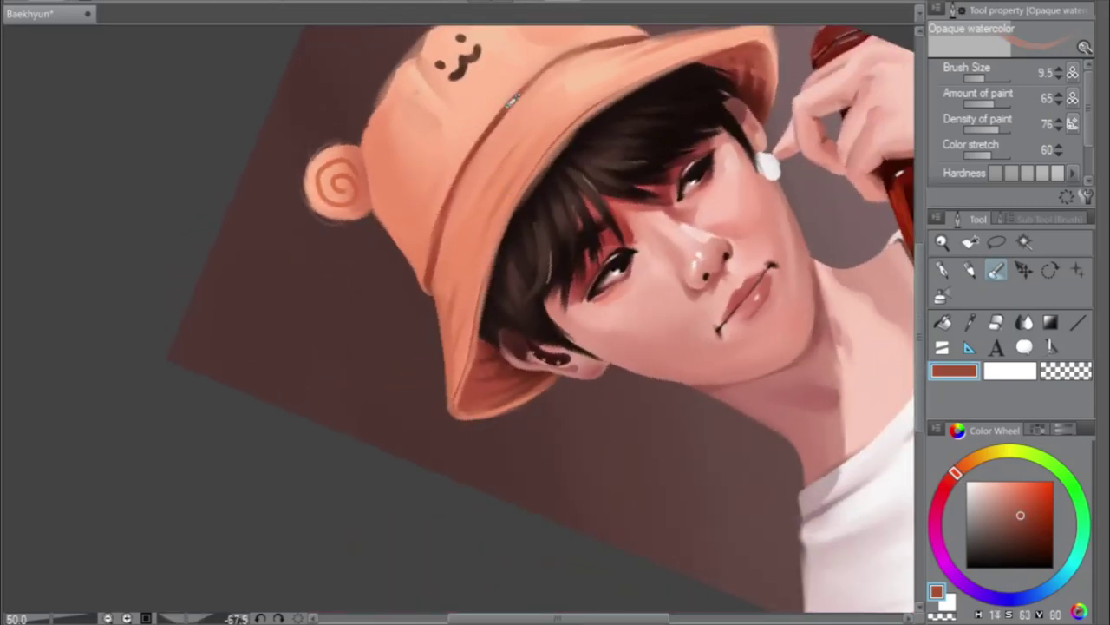
pyautogui.keyDown('alt'); pyautogui.click(434, 325); pyautogui.keyUp('alt')
pyautogui.moveTo(443, 342); pyautogui.dragTo(440, 352)
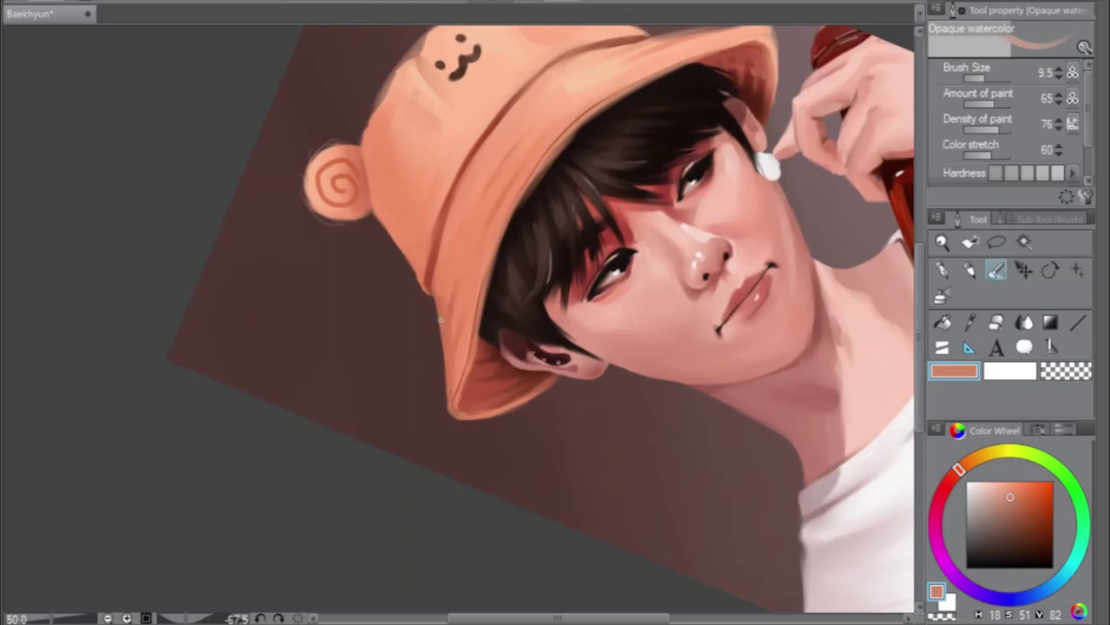
pyautogui.keyDown('alt'); pyautogui.click(444, 217); pyautogui.keyUp('alt')
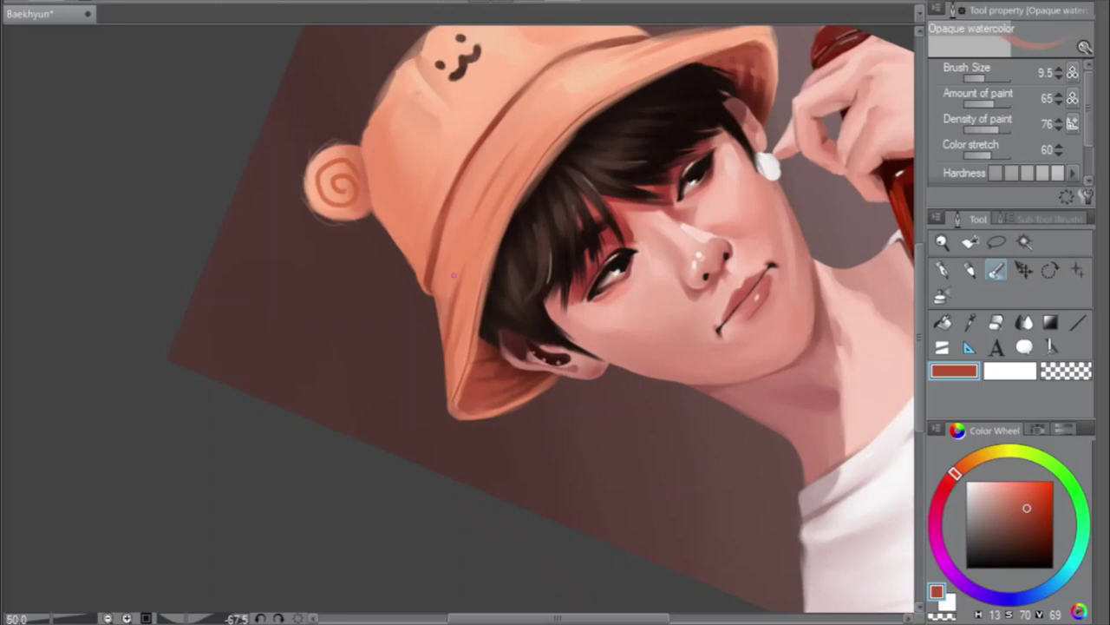
pyautogui.moveTo(477, 214); pyautogui.dragTo(449, 277)
pyautogui.moveTo(435, 317); pyautogui.dragTo(455, 232)
pyautogui.hotkey('ctrl', 'z')
pyautogui.moveTo(447, 392); pyautogui.dragTo(458, 342)
# Sample light orange (H 24, S 36, V 98) from the hat with the brush at size 46.4, and compare the last change on the upright portrait
pyautogui.moveTo(987, 78); pyautogui.dragTo(999, 78)
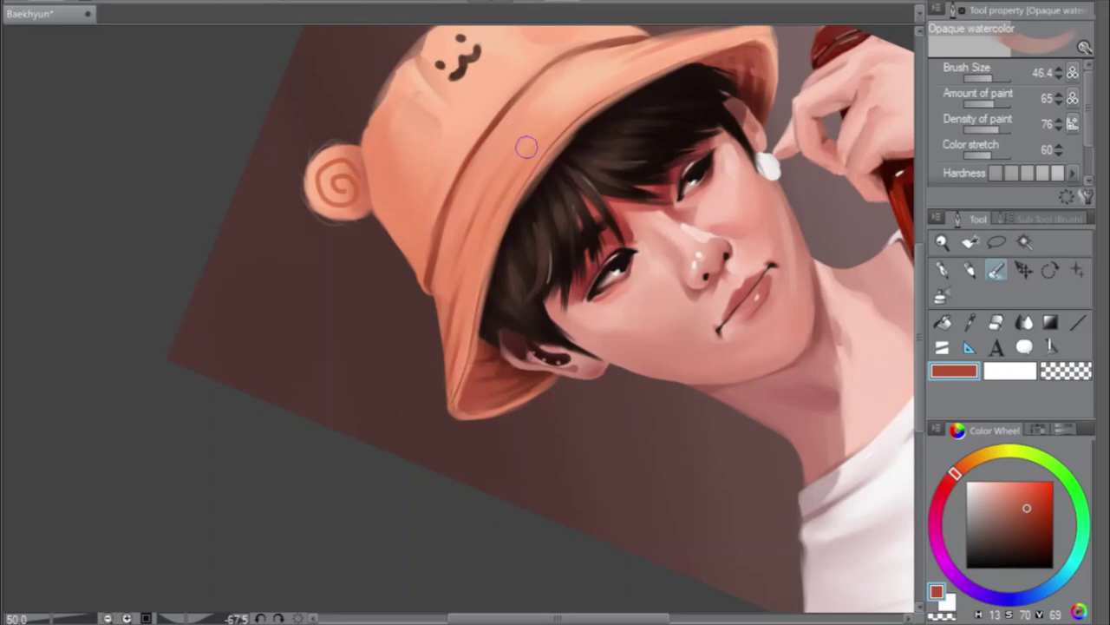
pyautogui.scroll(-1, 499, 193)
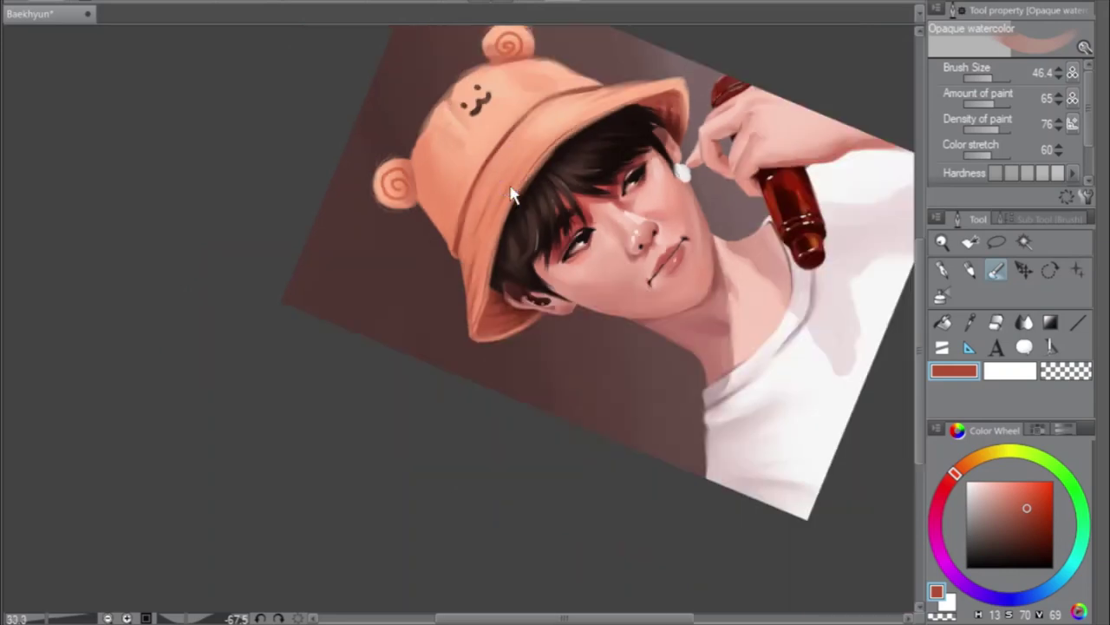
pyautogui.keyDown('alt'); pyautogui.click(540, 116); pyautogui.keyUp('alt')
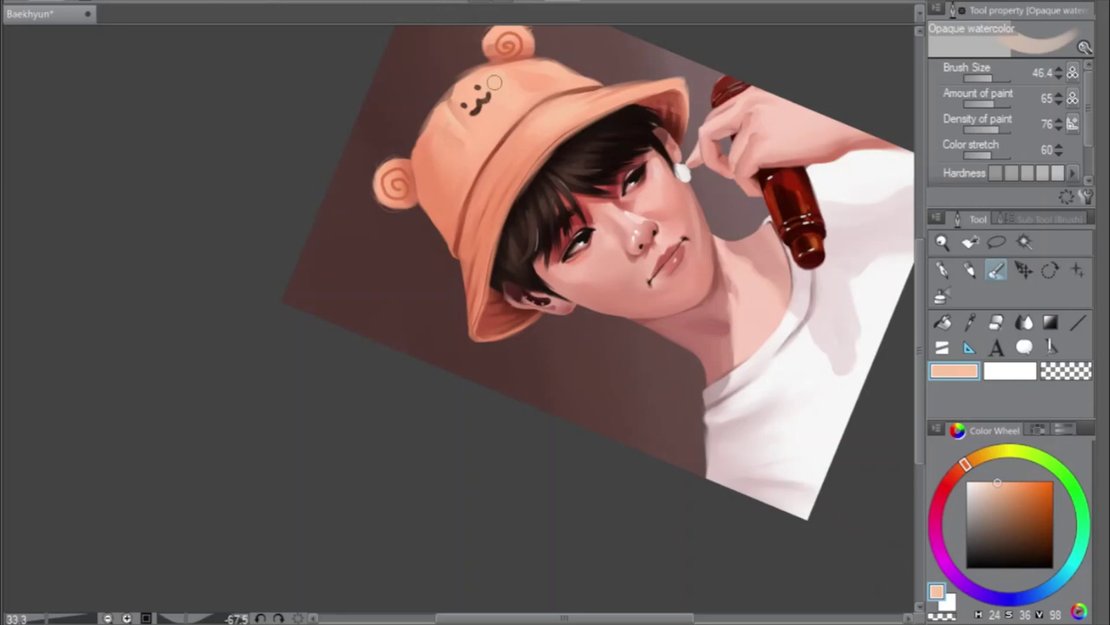
pyautogui.hotkey('ctrl', '@')
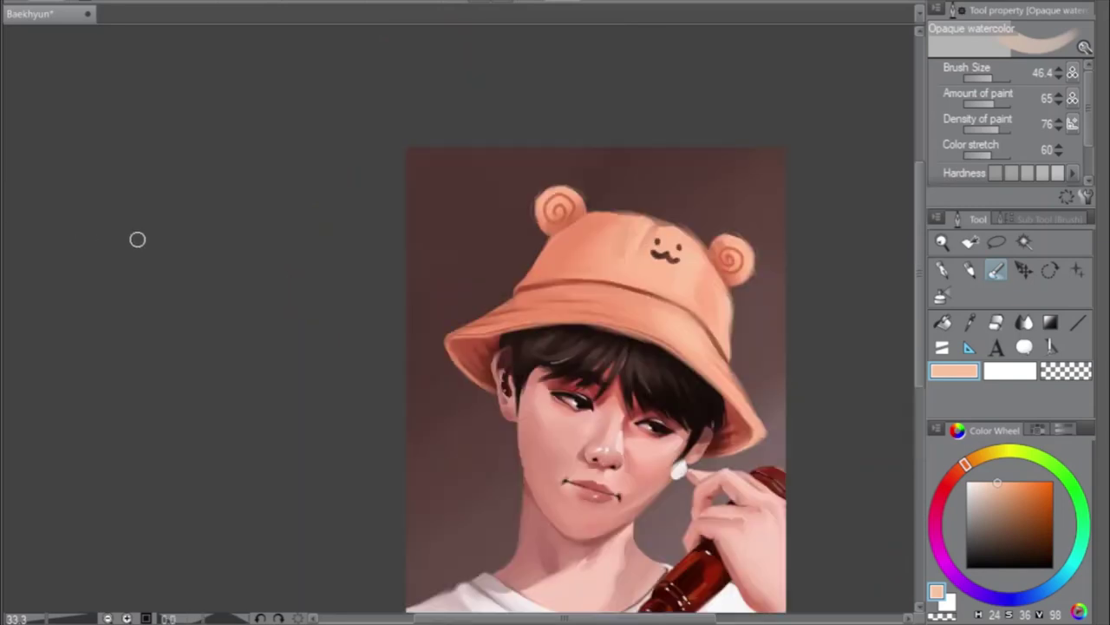
pyautogui.moveTo(921, 339)
pyautogui.mouseDown()
pyautogui.moveTo(920, 397)
pyautogui.moveTo(916, 386)
pyautogui.mouseUp()
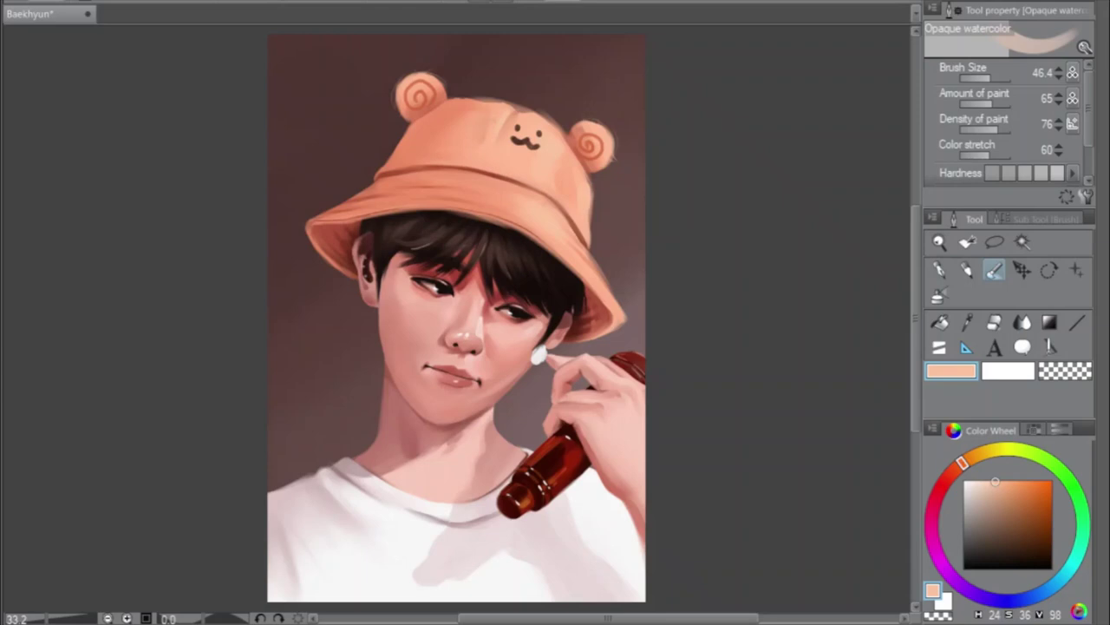
pyautogui.hotkey('ctrl', 'z')
pyautogui.hotkey('ctrl', 'y')
# Reshape the white earring into a fuller, rounder form at size 20.4
pyautogui.scroll(4, 536, 354)
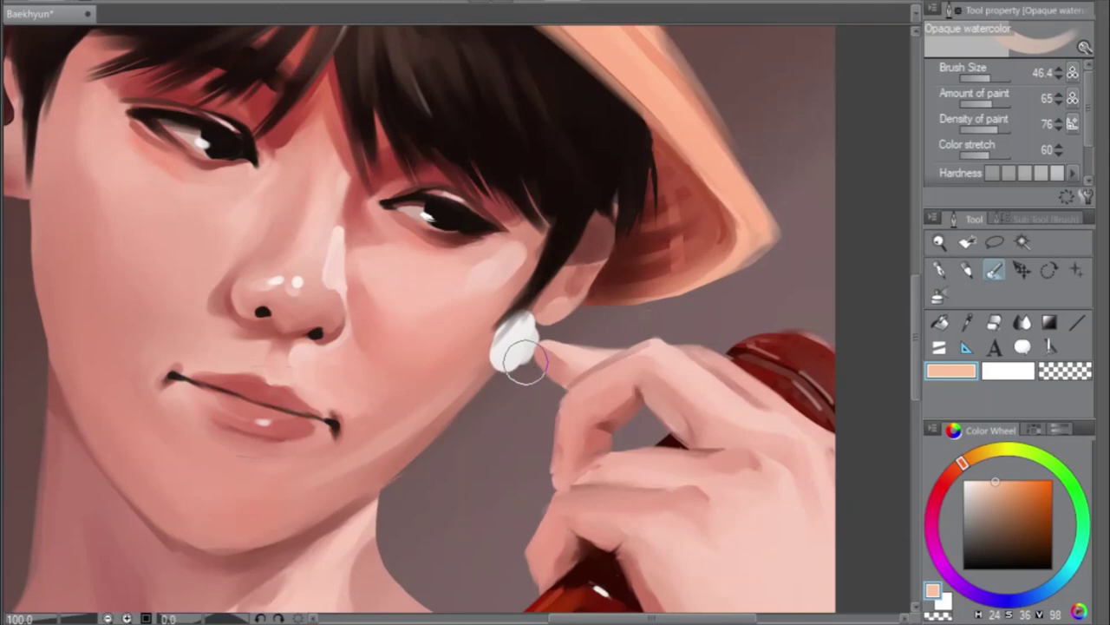
pyautogui.click(989, 77)
pyautogui.moveTo(506, 354)
pyautogui.mouseDown()
pyautogui.moveTo(534, 337)
pyautogui.moveTo(522, 348)
pyautogui.moveTo(525, 335)
pyautogui.moveTo(530, 362)
pyautogui.moveTo(519, 368)
pyautogui.moveTo(530, 347)
pyautogui.moveTo(521, 362)
pyautogui.moveTo(531, 371)
pyautogui.moveTo(518, 364)
pyautogui.moveTo(536, 334)
pyautogui.moveTo(527, 341)
pyautogui.moveTo(524, 321)
pyautogui.moveTo(526, 350)
pyautogui.moveTo(525, 322)
pyautogui.moveTo(531, 346)
pyautogui.moveTo(553, 333)
pyautogui.moveTo(530, 328)
pyautogui.moveTo(537, 336)
pyautogui.moveTo(516, 364)
pyautogui.moveTo(533, 353)
pyautogui.moveTo(504, 349)
pyautogui.moveTo(517, 337)
pyautogui.moveTo(536, 354)
pyautogui.moveTo(516, 333)
pyautogui.moveTo(530, 338)
pyautogui.moveTo(509, 366)
pyautogui.moveTo(503, 329)
pyautogui.moveTo(530, 347)
pyautogui.moveTo(498, 360)
pyautogui.moveTo(502, 343)
pyautogui.moveTo(531, 347)
pyautogui.moveTo(514, 344)
pyautogui.moveTo(520, 362)
pyautogui.moveTo(501, 328)
pyautogui.moveTo(514, 323)
pyautogui.moveTo(511, 360)
pyautogui.moveTo(512, 330)
pyautogui.moveTo(534, 353)
pyautogui.moveTo(519, 336)
pyautogui.moveTo(519, 371)
pyautogui.moveTo(535, 324)
pyautogui.moveTo(525, 330)
pyautogui.moveTo(525, 375)
pyautogui.moveTo(544, 336)
pyautogui.moveTo(543, 359)
pyautogui.moveTo(525, 372)
pyautogui.moveTo(517, 323)
pyautogui.moveTo(538, 356)
pyautogui.mouseUp()
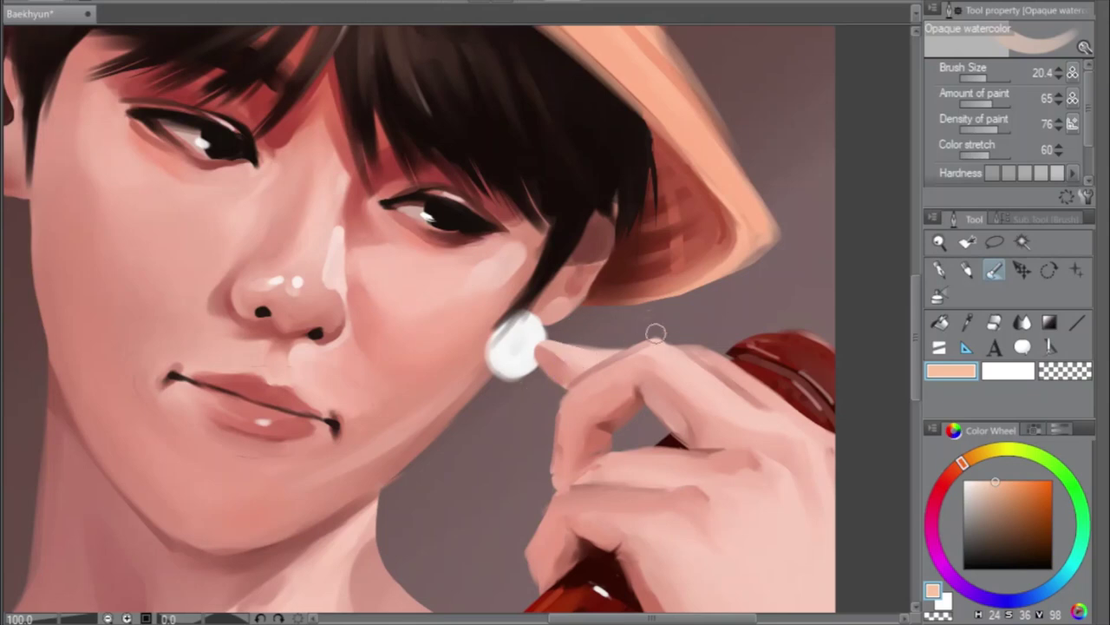
# Shade the earring with the Soft airbrush at size 46.4, using pale pink (H 356, S 6, V 91) and dusty pink (H 0, S 24, V 82)
pyautogui.scroll(-1, 918, 337)
pyautogui.scroll(-1, 903, 342)
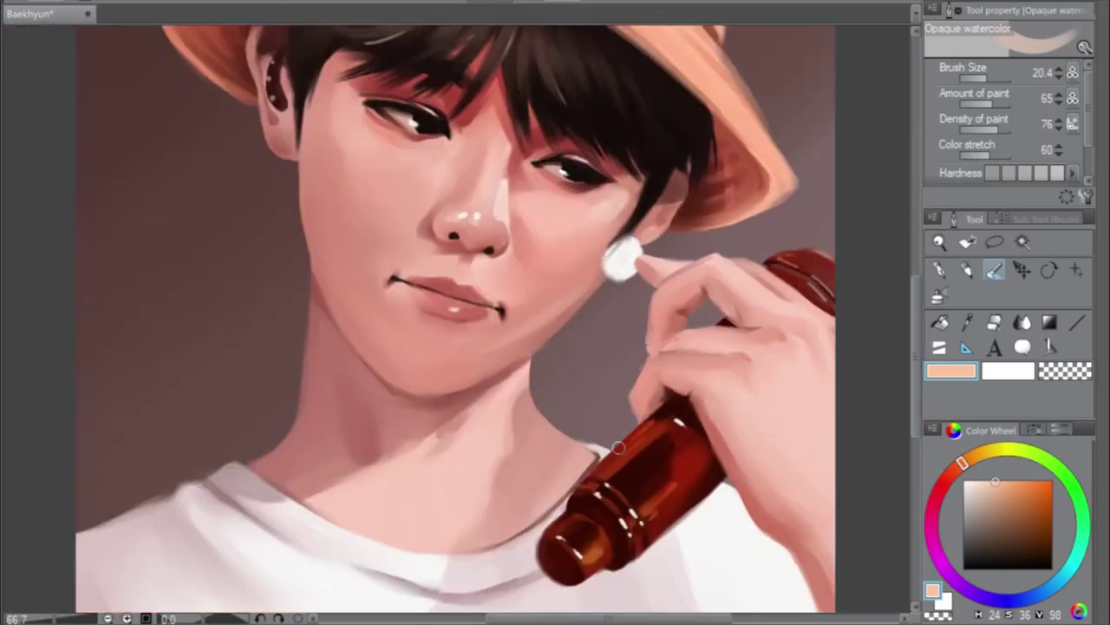
pyautogui.keyDown('alt'); pyautogui.click(538, 590); pyautogui.keyUp('alt')
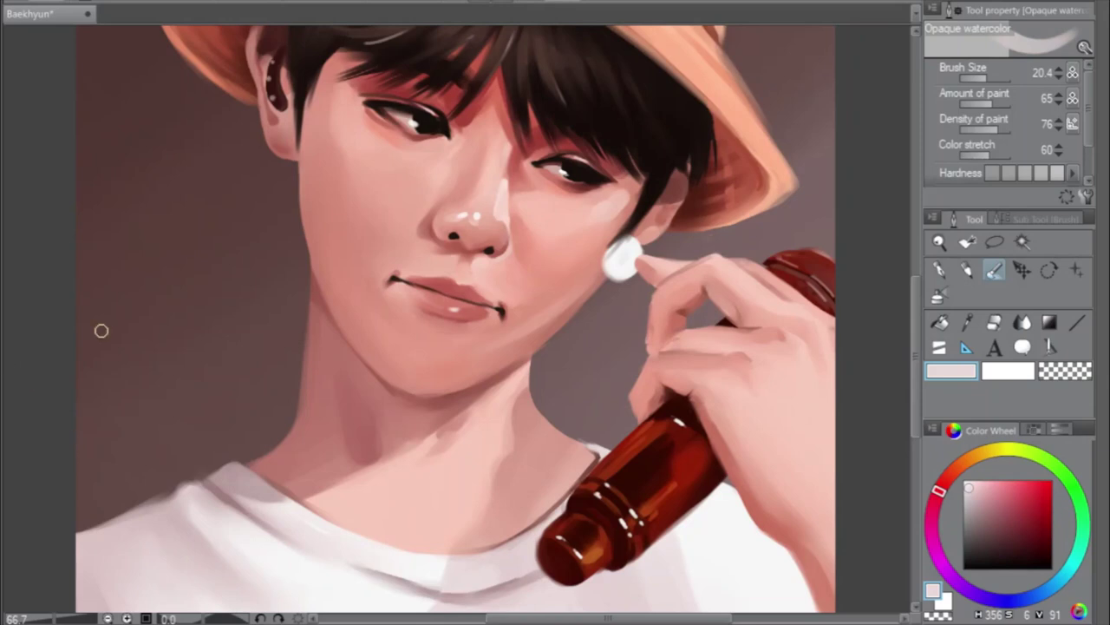
pyautogui.click(940, 297)
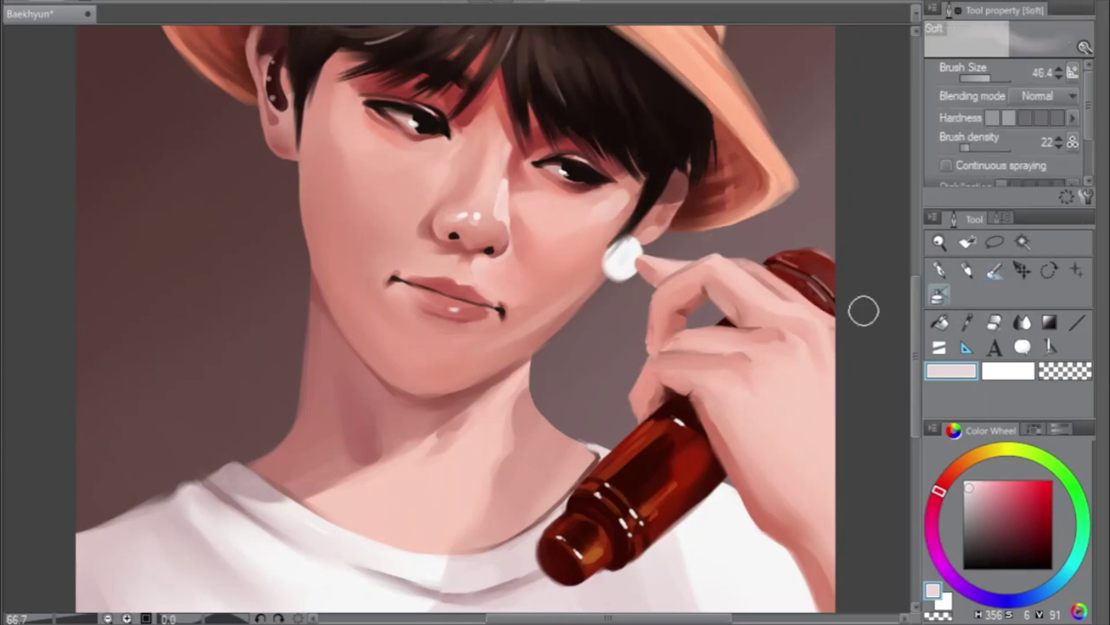
pyautogui.moveTo(615, 274)
pyautogui.mouseDown()
pyautogui.moveTo(627, 277)
pyautogui.moveTo(610, 275)
pyautogui.moveTo(639, 260)
pyautogui.moveTo(638, 277)
pyautogui.mouseUp()
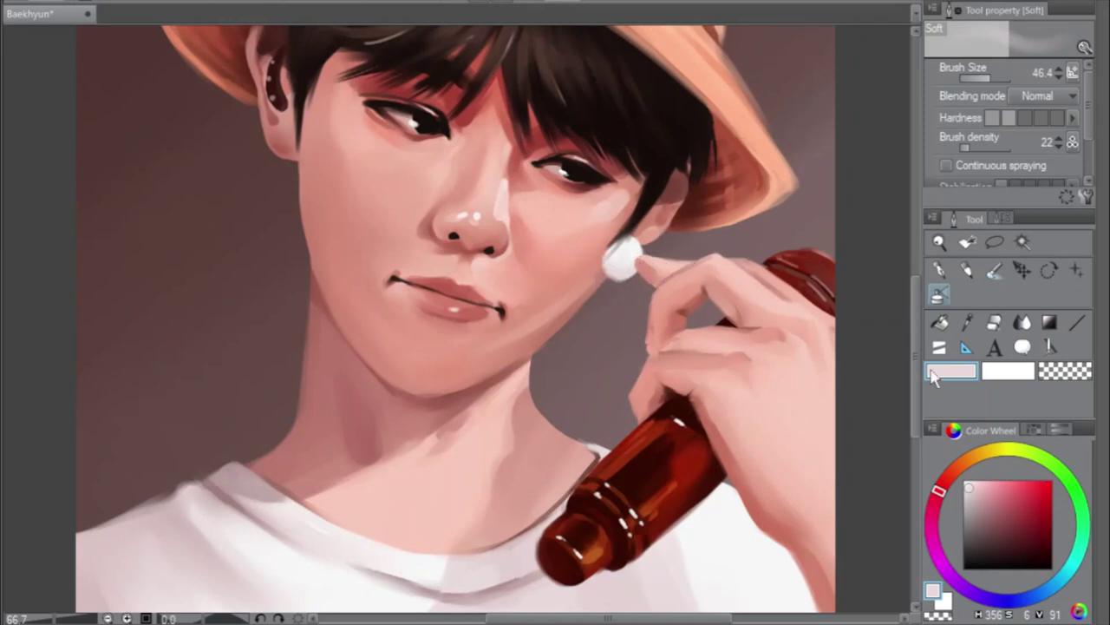
pyautogui.click(986, 492)
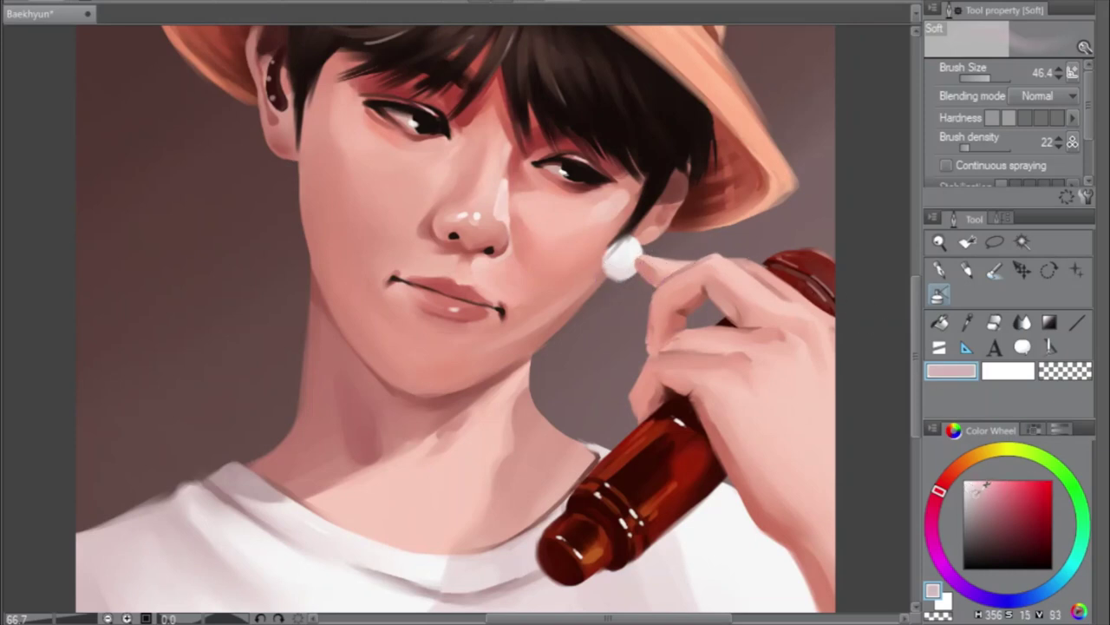
pyautogui.click(942, 486)
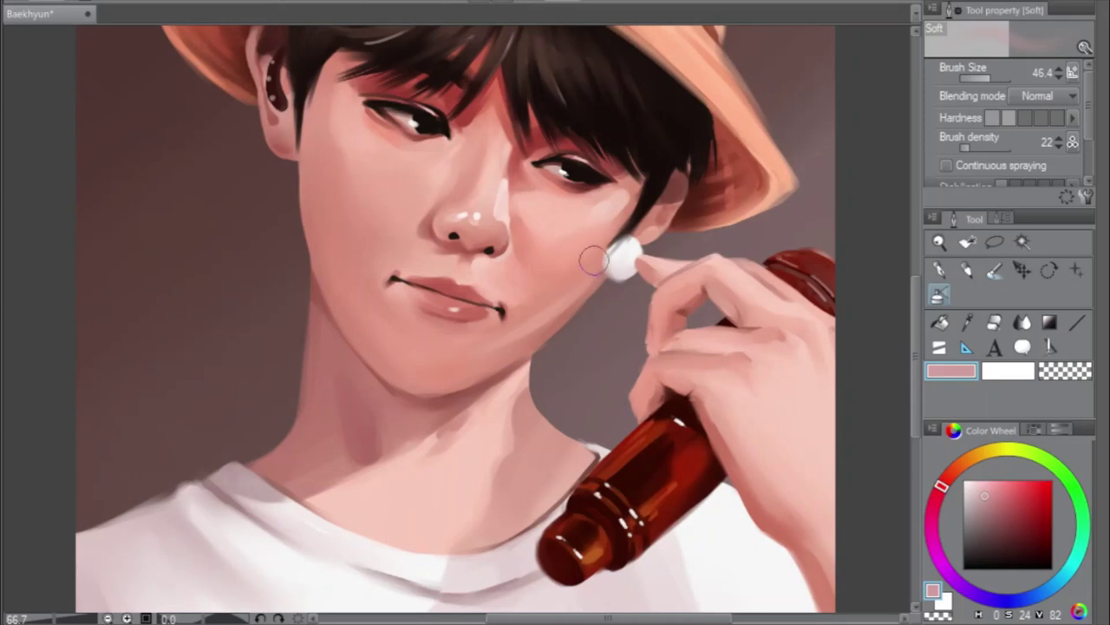
# Darken the earring's edge against the cheek with opaque watercolor in muted brownish red (H 0, S 30, V 50) at size 9.8
pyautogui.click(995, 270)
pyautogui.moveTo(983, 84); pyautogui.dragTo(987, 84)
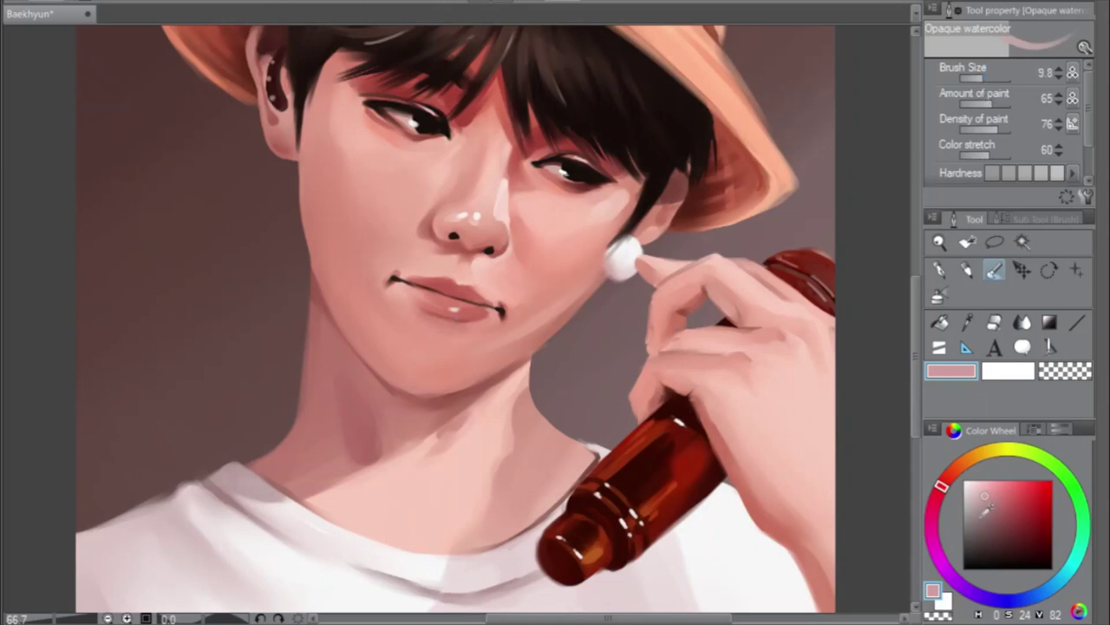
pyautogui.moveTo(984, 516); pyautogui.dragTo(989, 524)
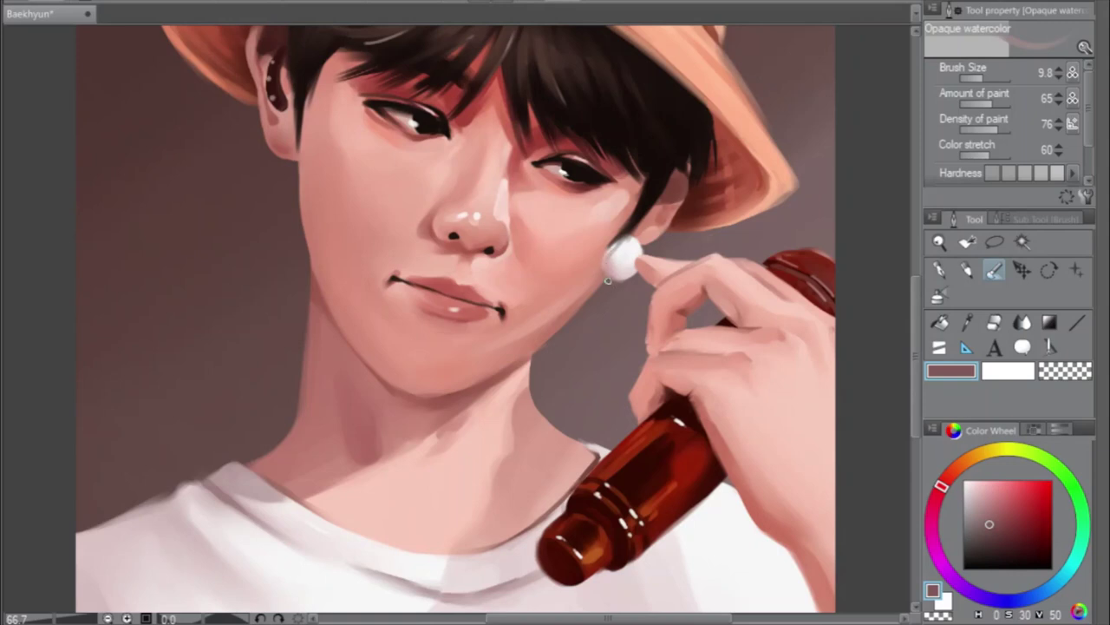
pyautogui.moveTo(608, 281)
pyautogui.mouseDown()
pyautogui.moveTo(625, 231)
pyautogui.moveTo(616, 236)
pyautogui.mouseUp()
# Examine the portrait's proportions in mirrored and normal views, with the opaque watercolor brush set to size 17.0
pyautogui.press('h')
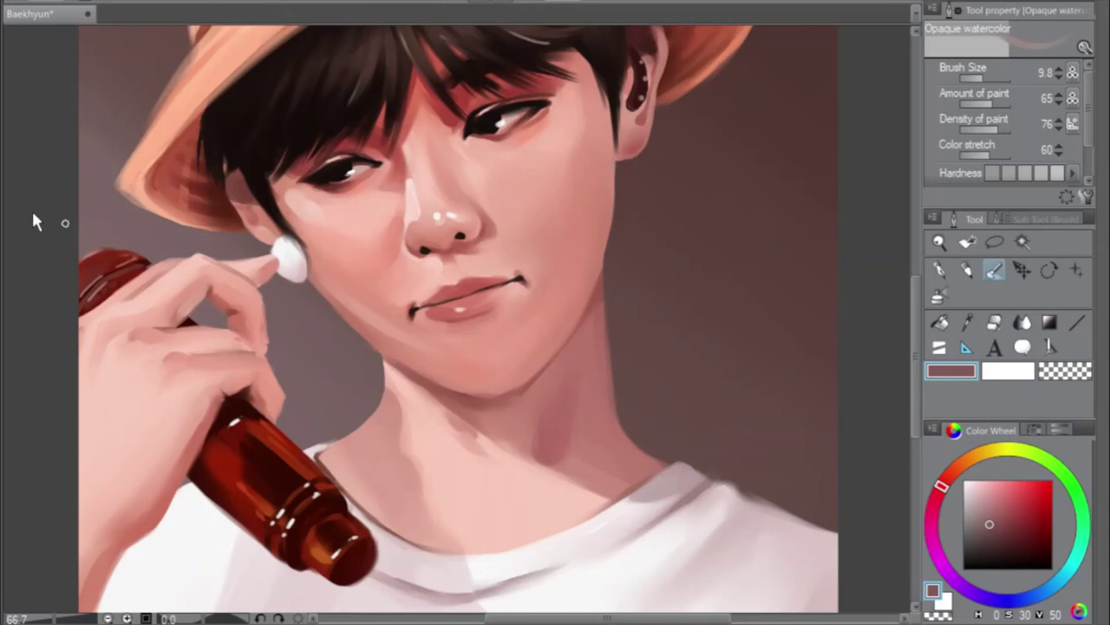
pyautogui.hotkey('ctrl', '-')
pyautogui.press('h')
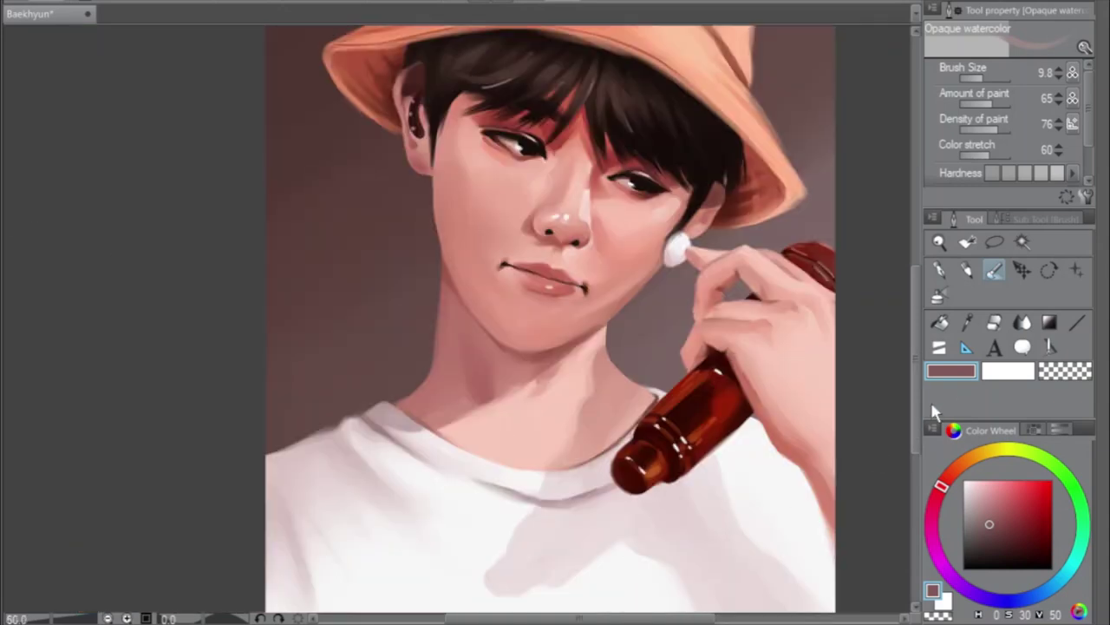
pyautogui.moveTo(917, 422)
pyautogui.mouseDown()
pyautogui.moveTo(924, 369)
pyautogui.moveTo(925, 416)
pyautogui.moveTo(926, 404)
pyautogui.mouseUp()
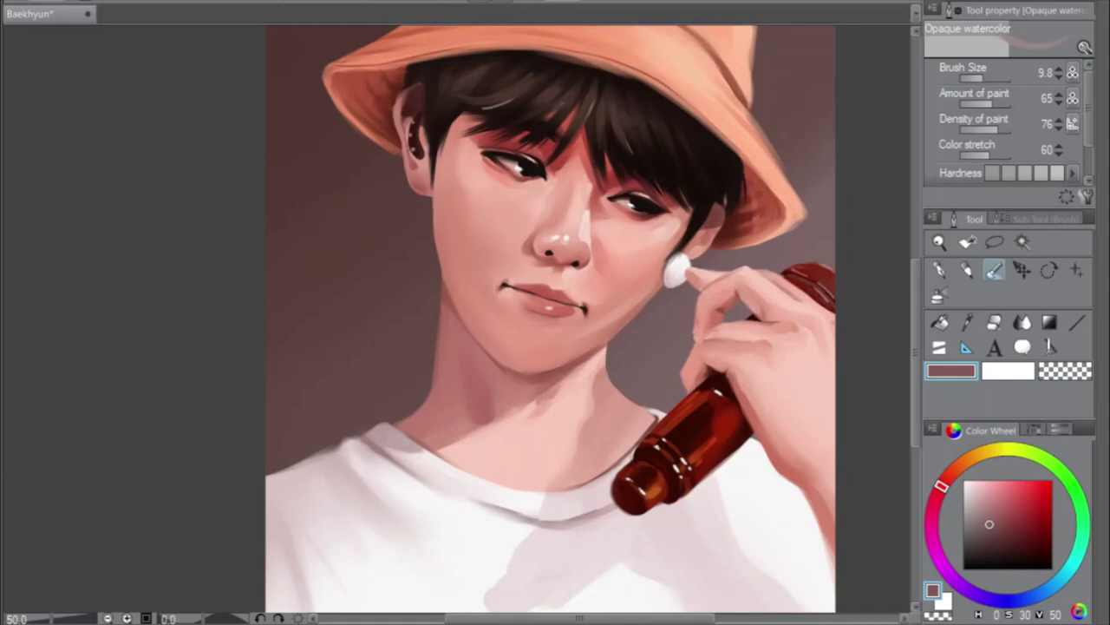
pyautogui.click(992, 78)
pyautogui.moveTo(991, 79); pyautogui.dragTo(987, 79)
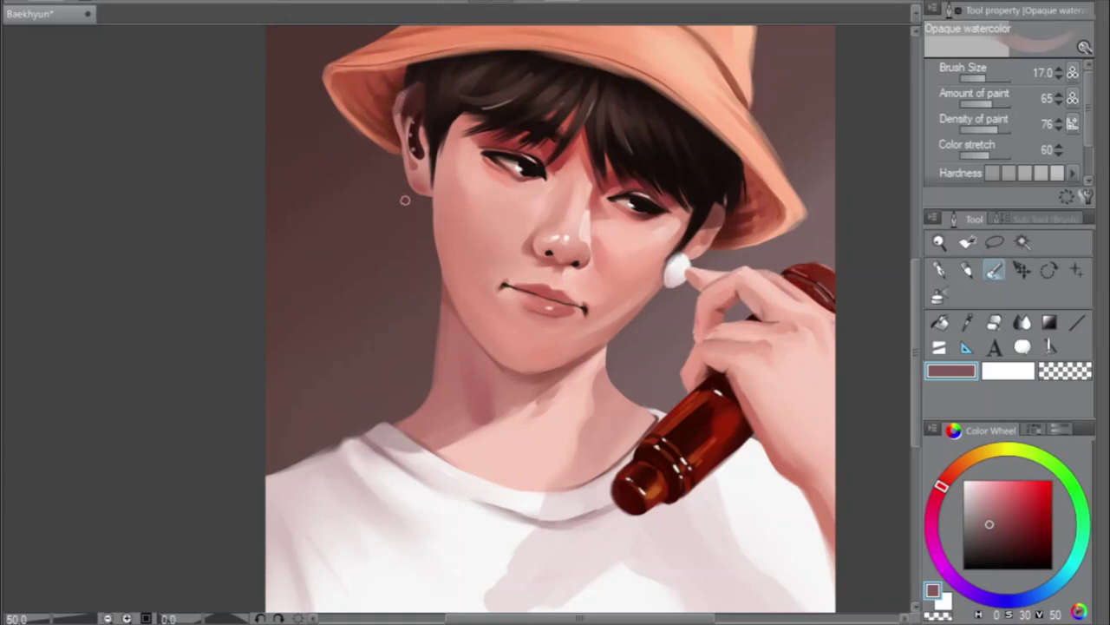
pyautogui.press('h')
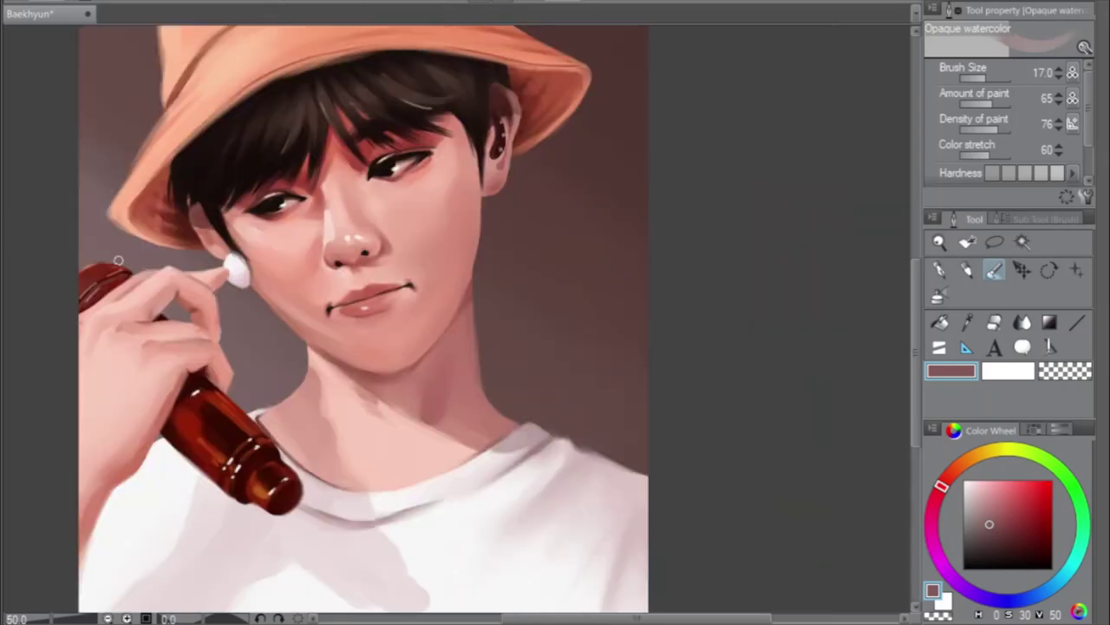
pyautogui.moveTo(756, 616); pyautogui.dragTo(713, 620)
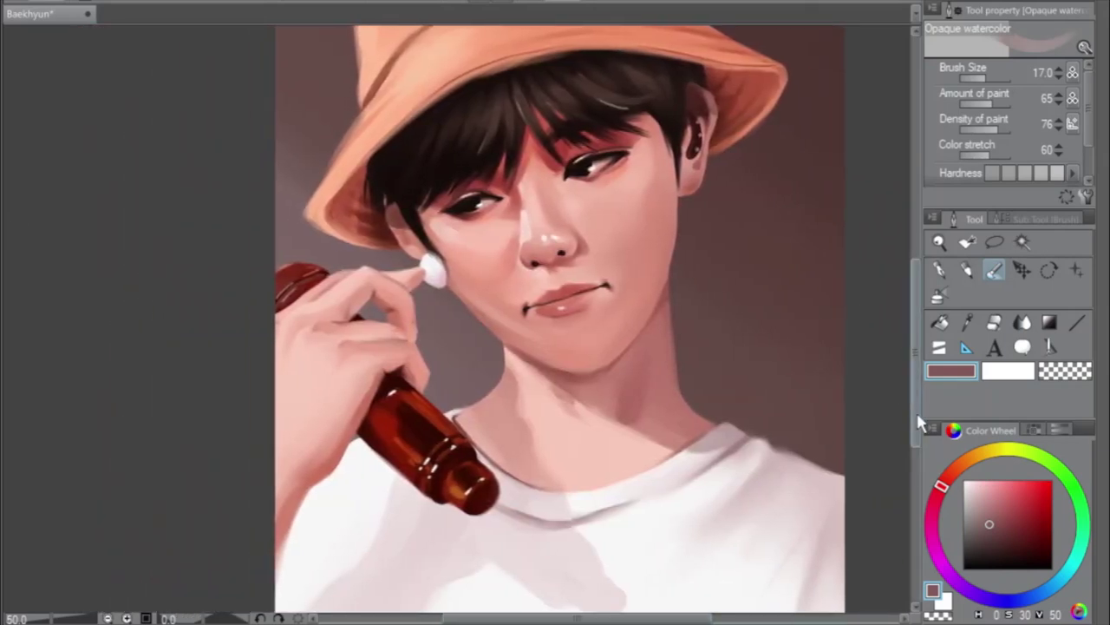
# Review the portrait from the hat's ears down to the shirt, first at 50% zoom and finally as a whole at 33.3%
pyautogui.scroll(4, 916, 389)
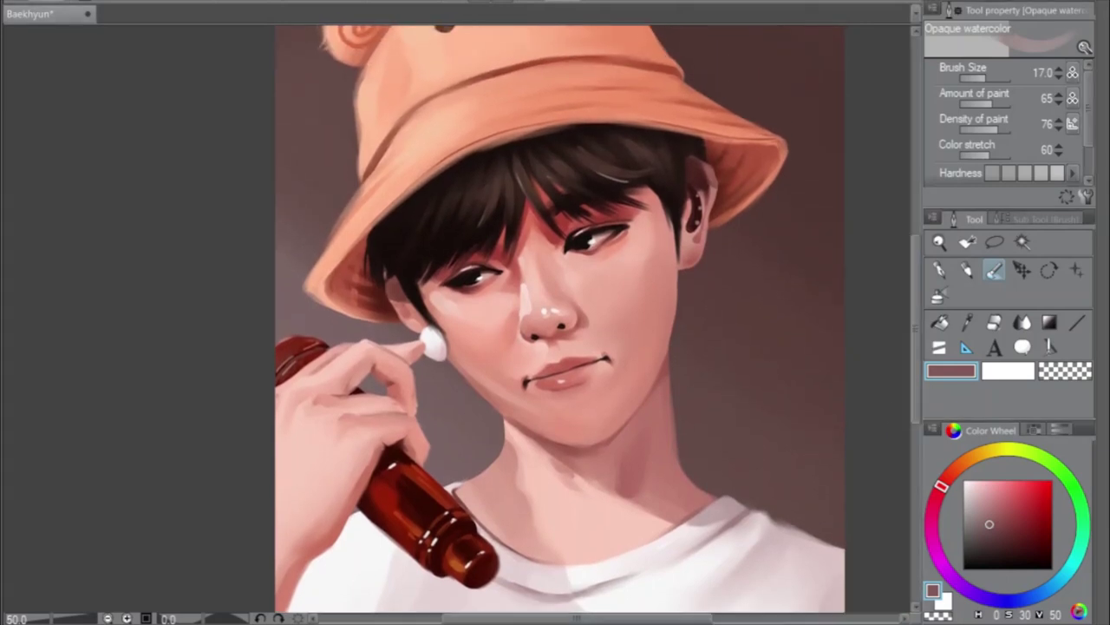
pyautogui.moveTo(914, 345); pyautogui.dragTo(917, 320)
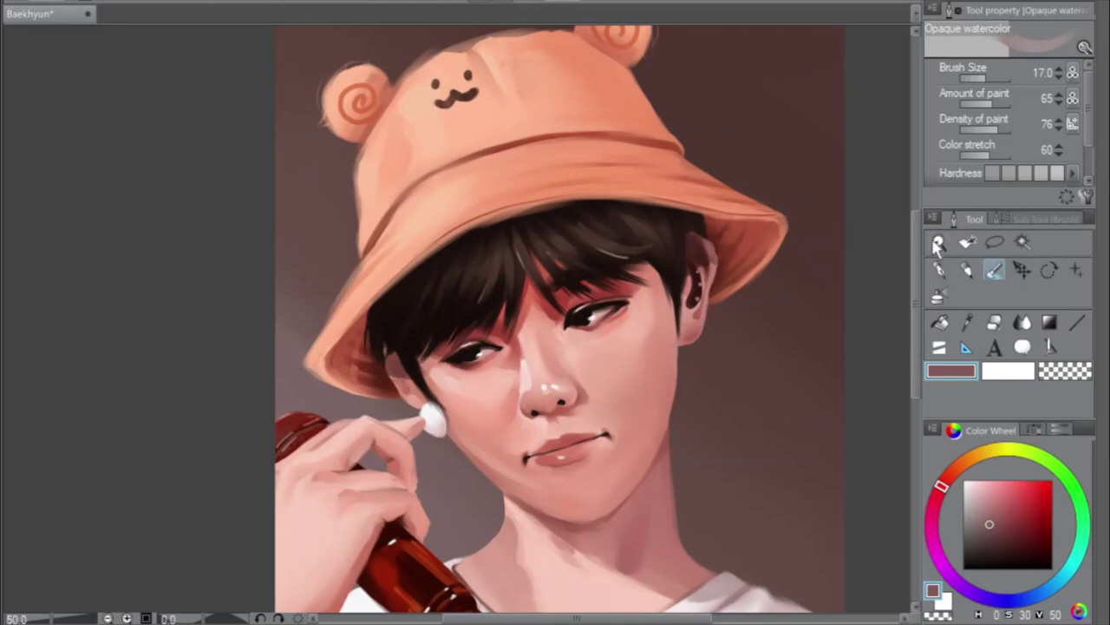
pyautogui.moveTo(917, 293); pyautogui.dragTo(915, 323)
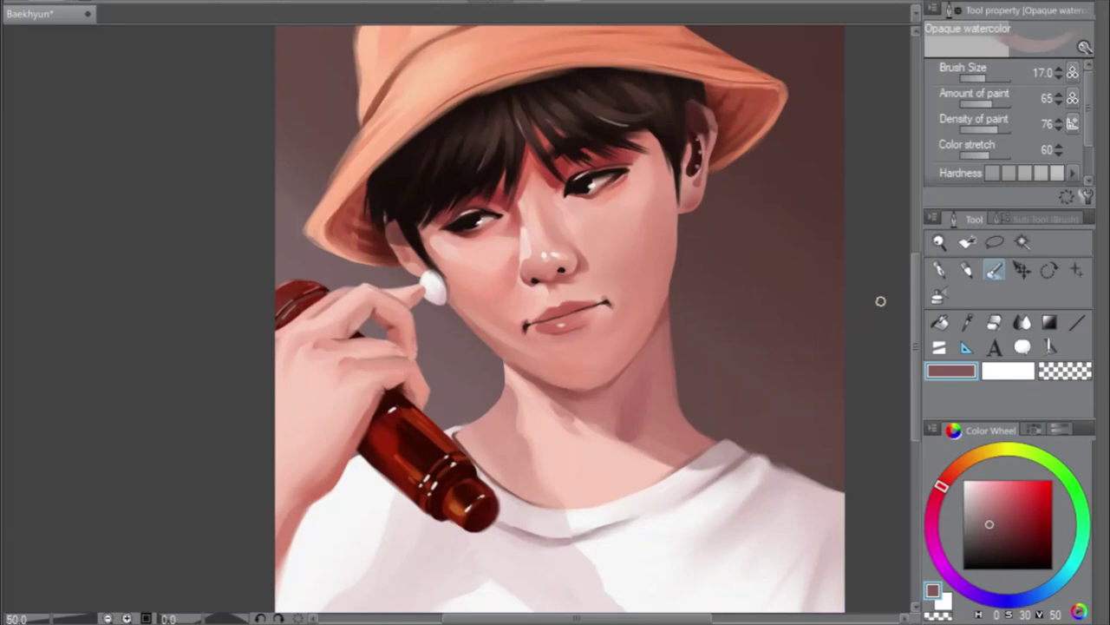
pyautogui.moveTo(918, 347)
pyautogui.mouseDown()
pyautogui.moveTo(915, 282)
pyautogui.moveTo(917, 342)
pyautogui.moveTo(917, 322)
pyautogui.mouseUp()
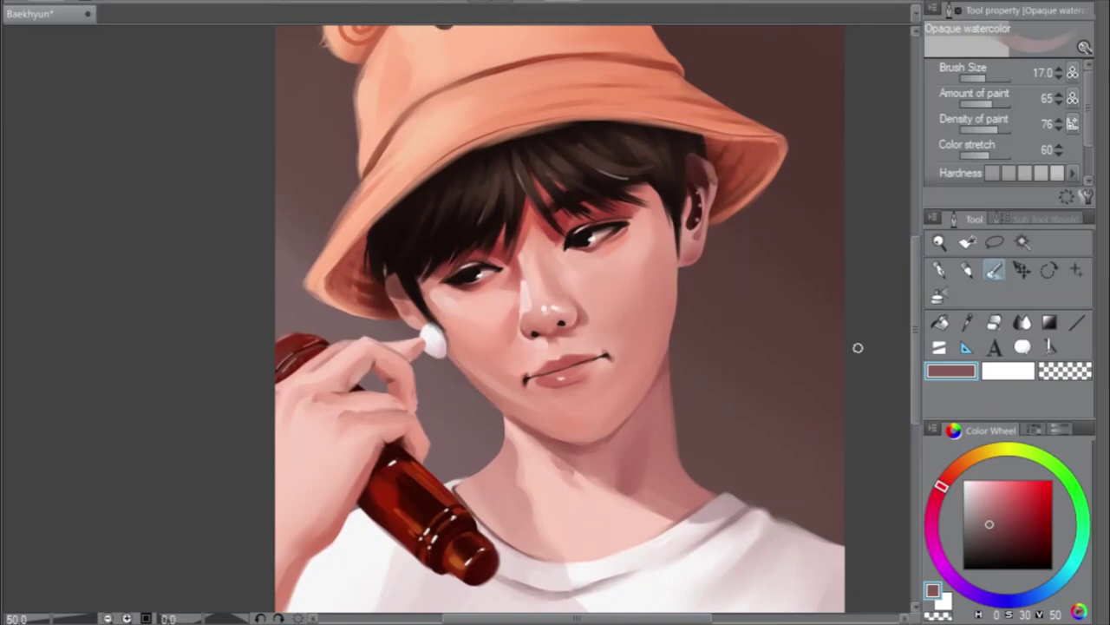
pyautogui.scroll(-1, 858, 348)
pyautogui.moveTo(659, 618); pyautogui.dragTo(696, 608)
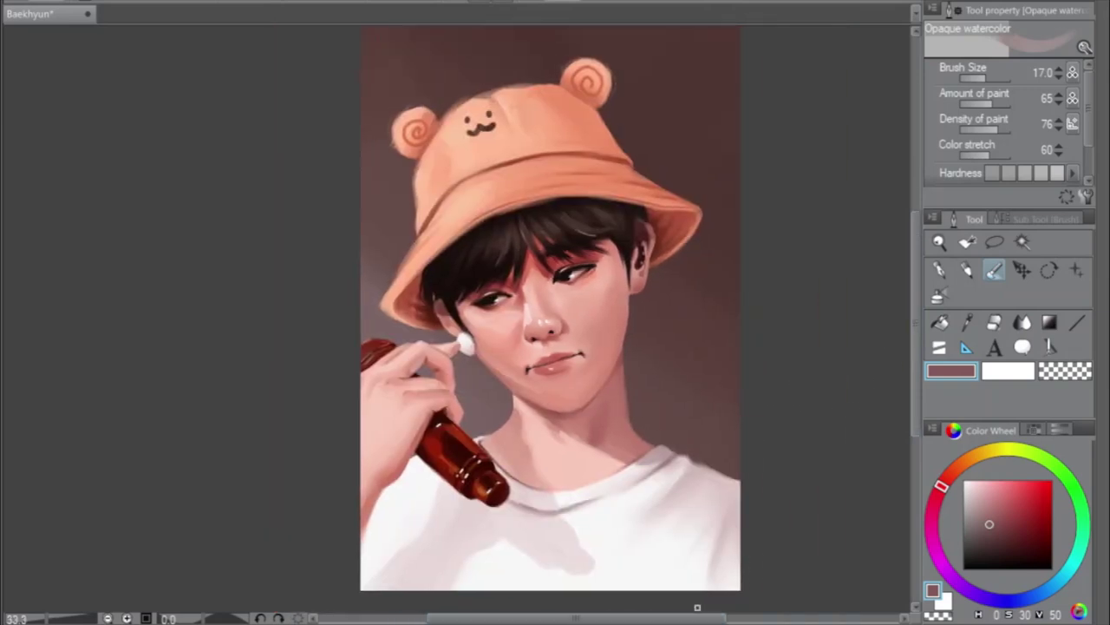
pyautogui.moveTo(916, 411); pyautogui.dragTo(917, 405)
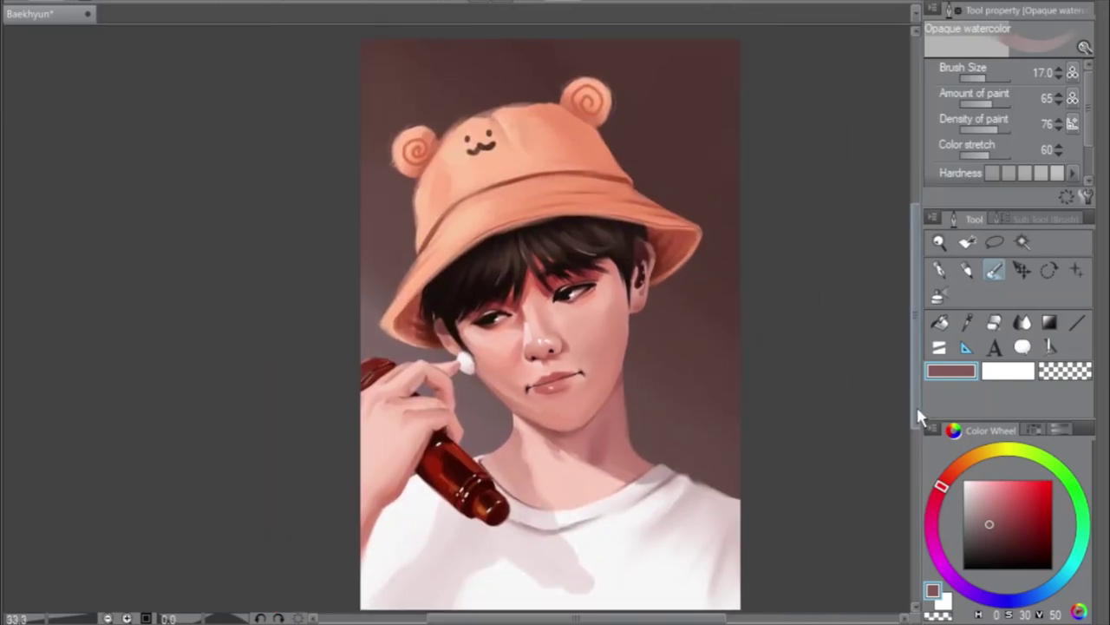